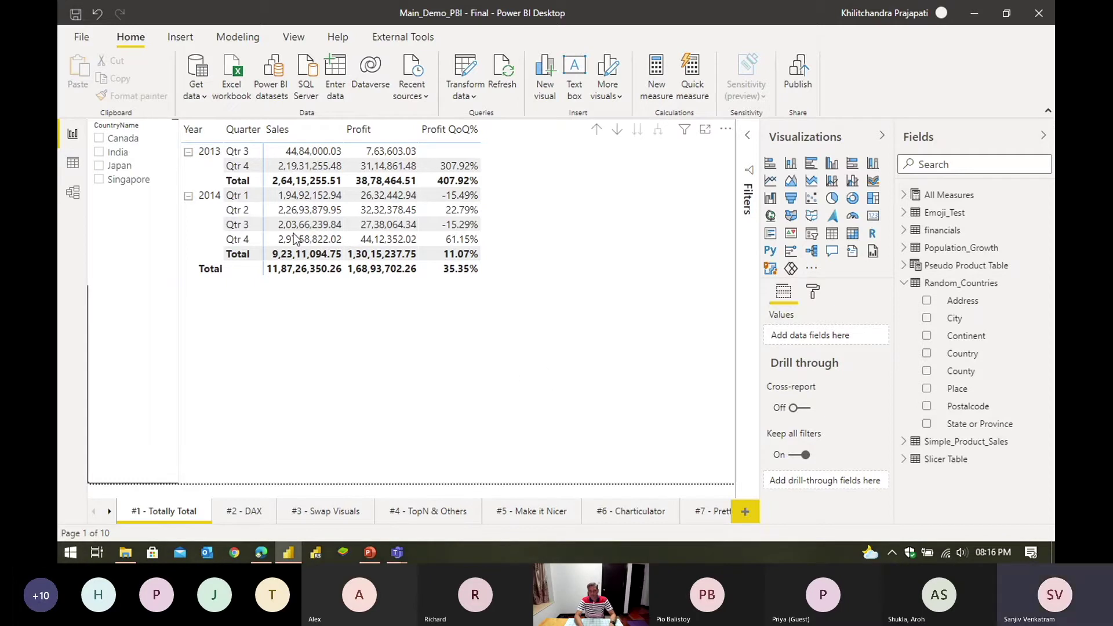
Step: Select the matrix, highlight "Sub Total vs Grand Total" on the PowerPoint slide, and return to the Power BI report
left_click(429, 326)
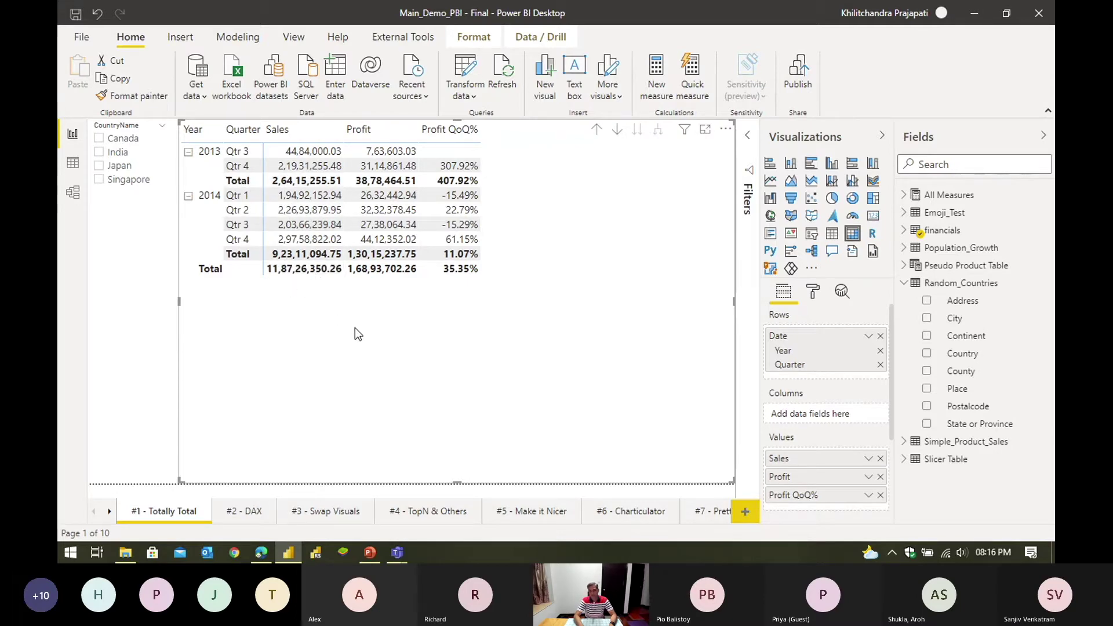
key("alt+Tab")
left_click_drag(268, 242, 429, 246)
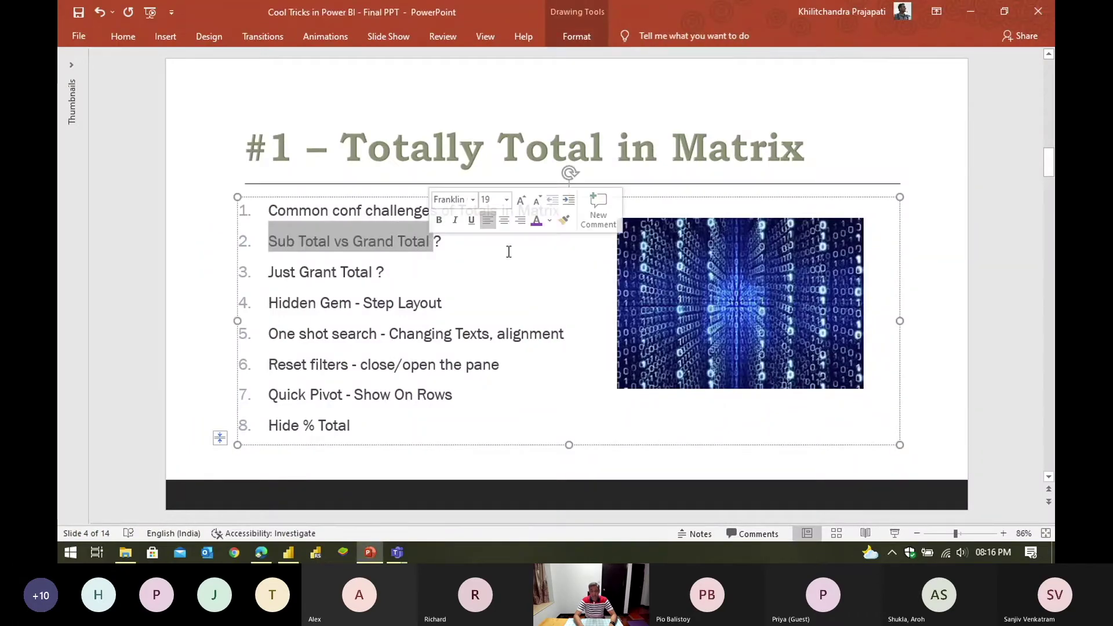
key("alt+Tab")
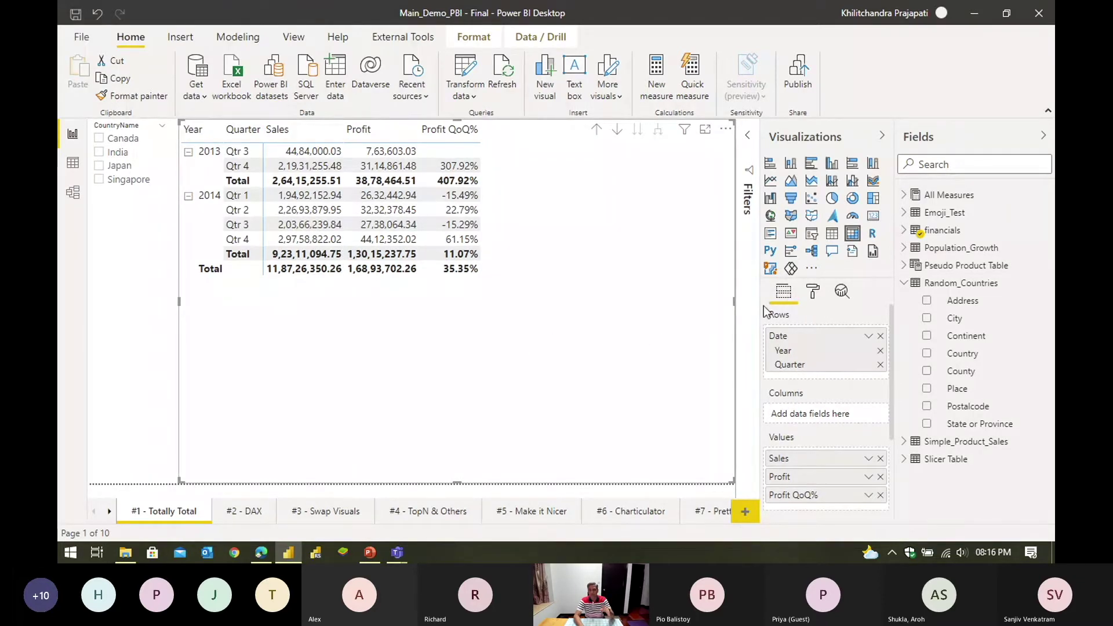
Step: Search the matrix's format settings for "total" and collapse the Subtotals, Grand total and Field formatting groups
left_click(813, 293)
left_click(819, 318)
type("total")
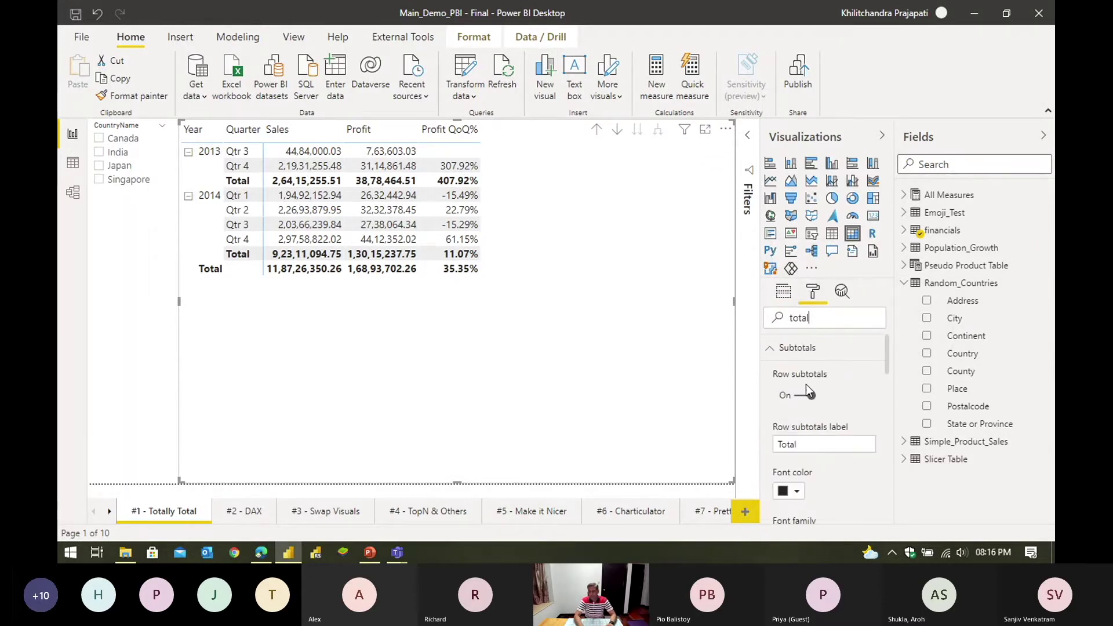
left_click(769, 349)
left_click(770, 374)
left_click(771, 401)
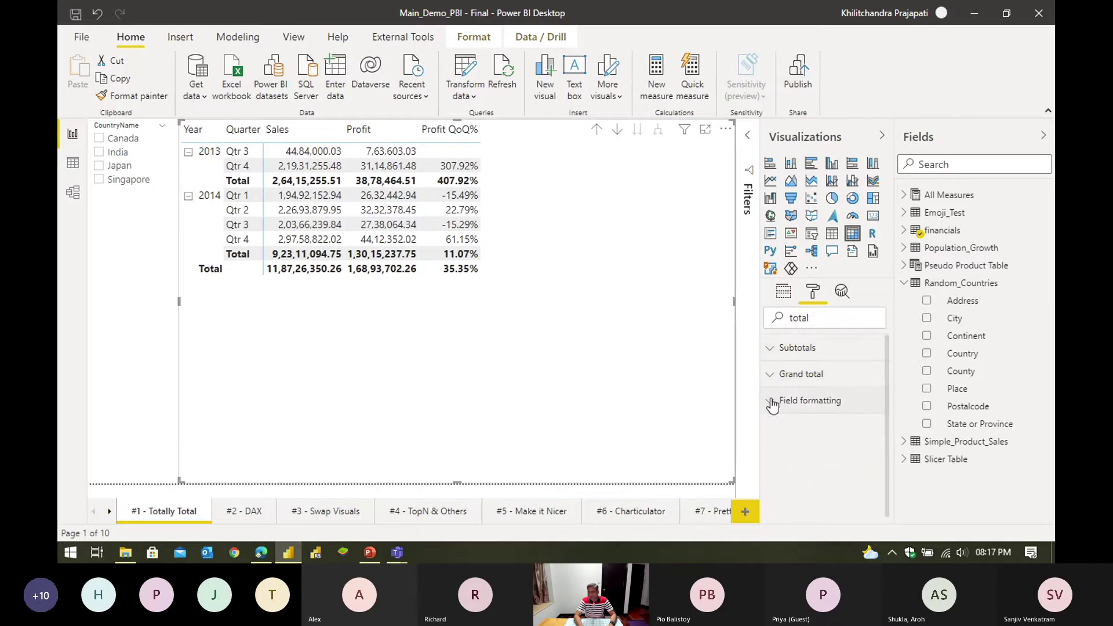
Step: Set the font color of the matrix's subtotals to magenta
left_click(792, 351)
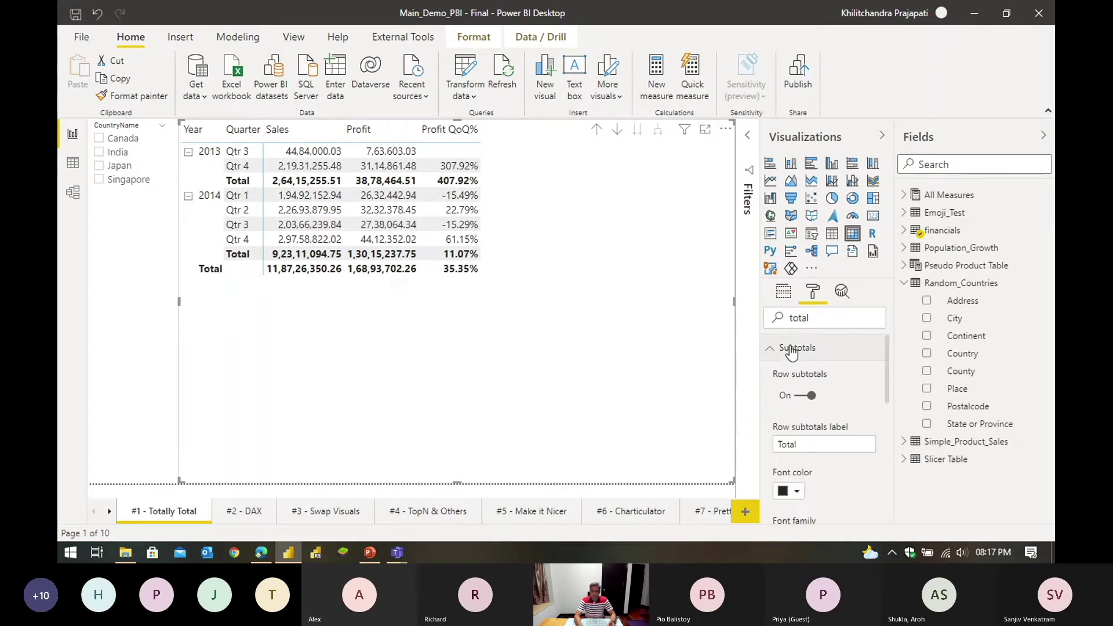
left_click(797, 491)
left_click(818, 423)
left_click(774, 350)
Step: Set the font color of the matrix's grand total to blue
left_click(794, 374)
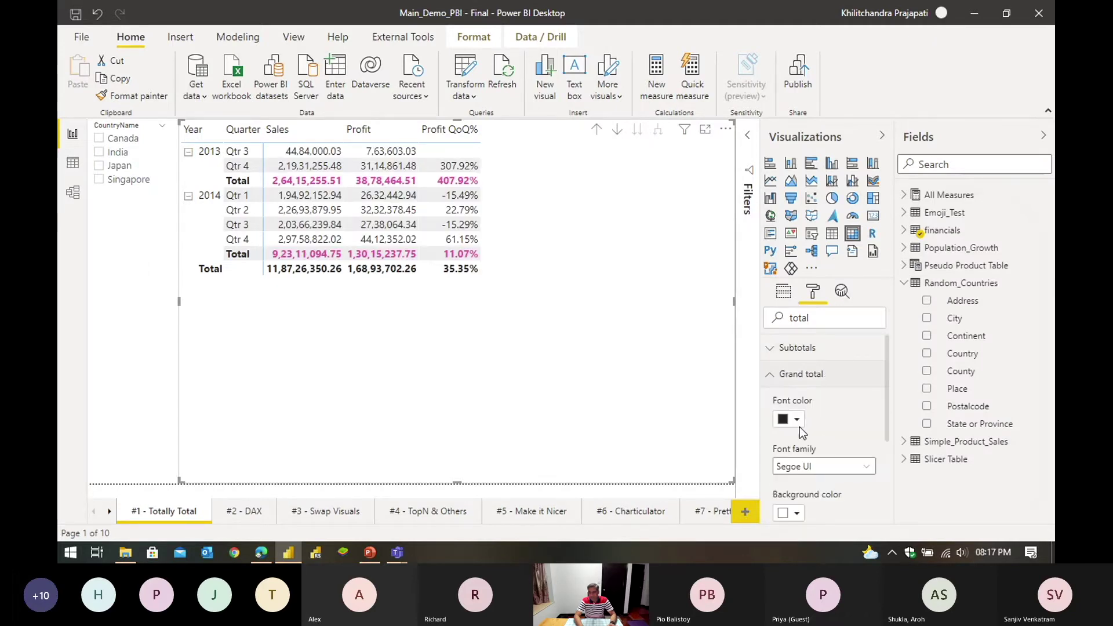
left_click(797, 420)
left_click(858, 352)
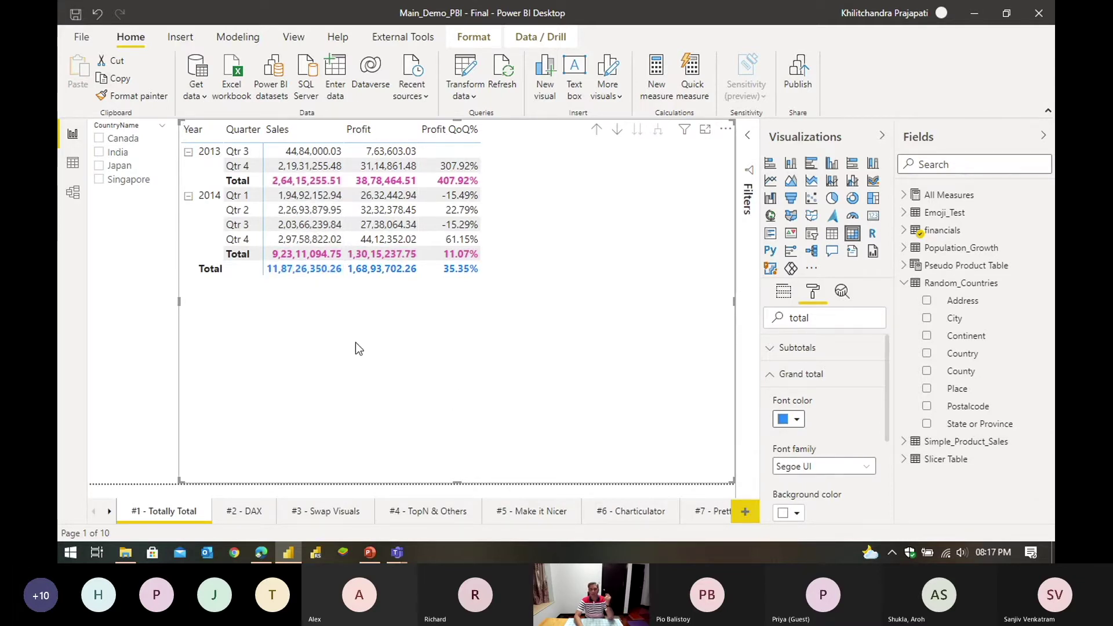
Step: Place the cursor in the "Just Grant Total ?" item on the PowerPoint slide, and return to the Power BI report
key("alt+Tab")
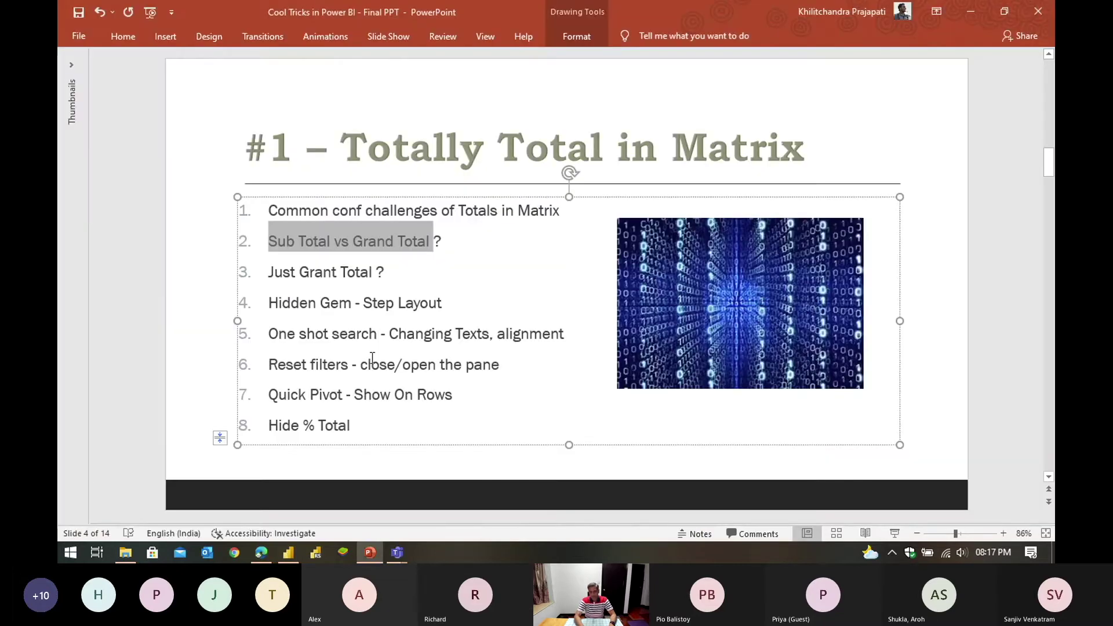
left_click(375, 277)
key("alt+Tab")
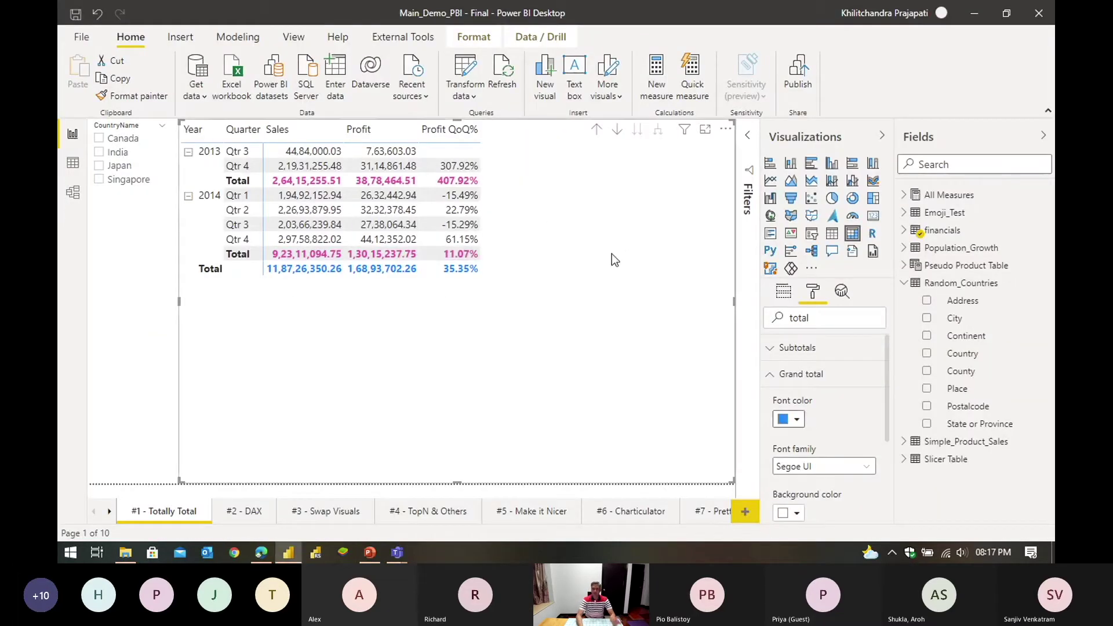
Step: Turn the matrix's row subtotals off and back on, and briefly check the PowerPoint slide
left_click(774, 350)
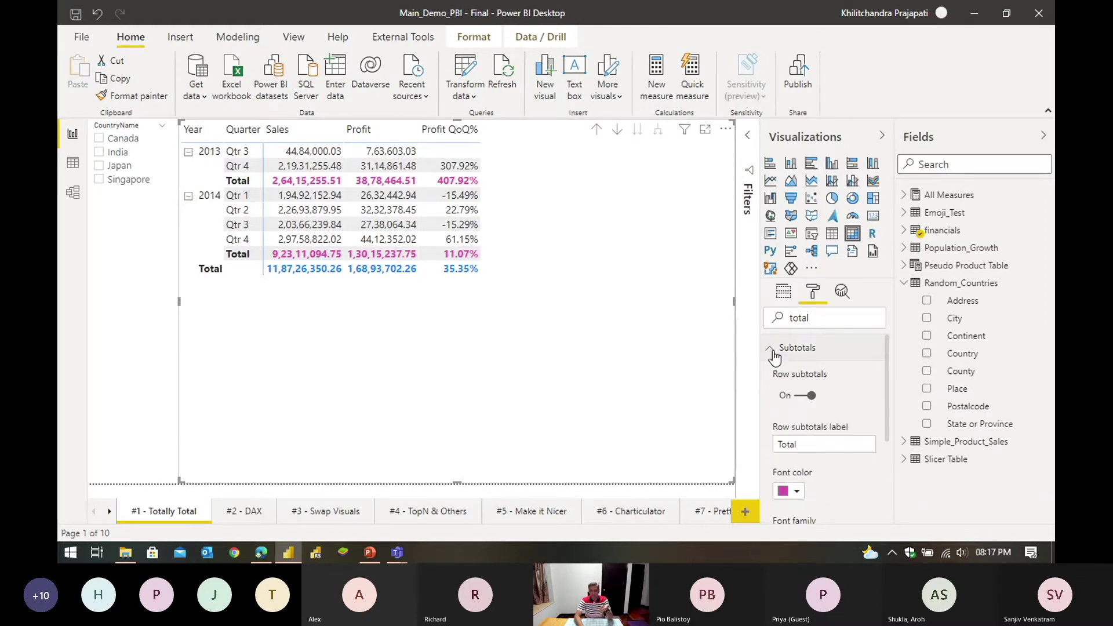
left_click(803, 396)
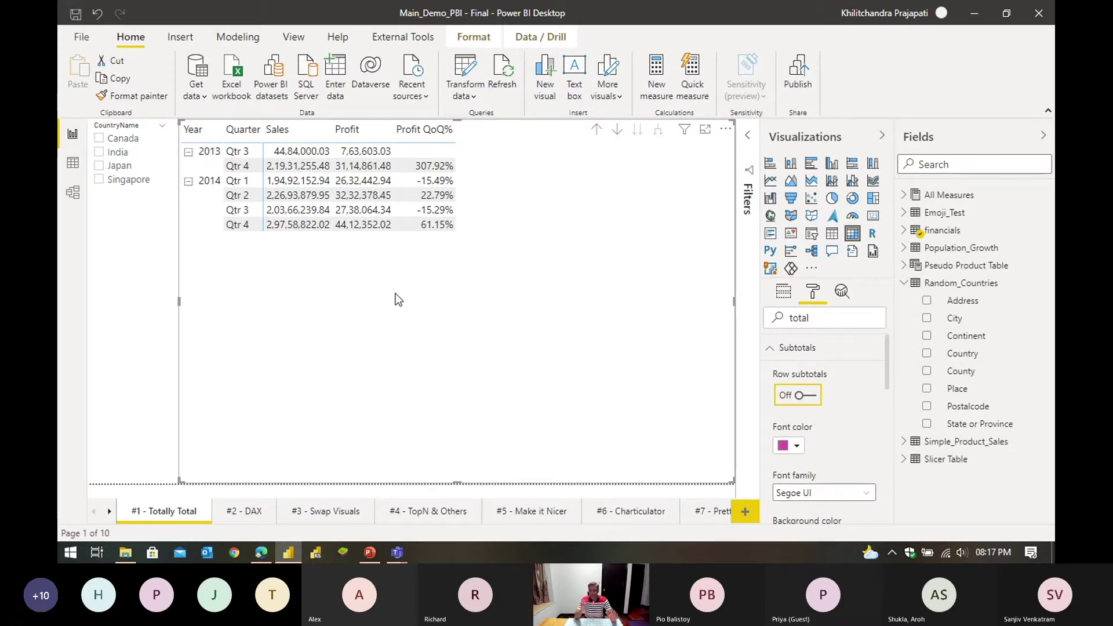
left_click(802, 395)
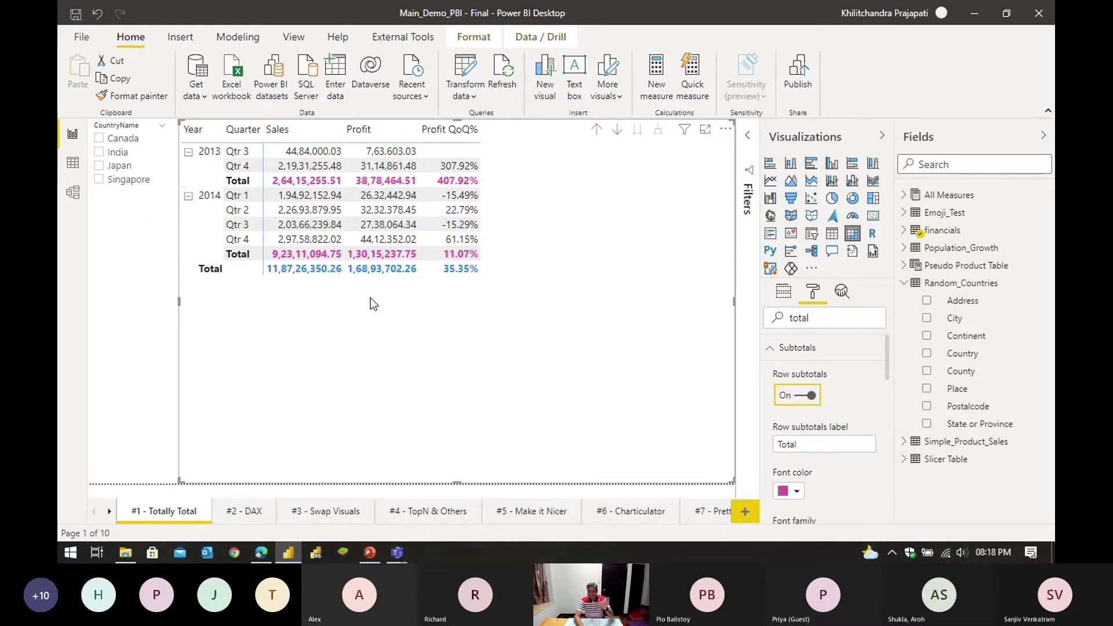
key("alt+Tab")
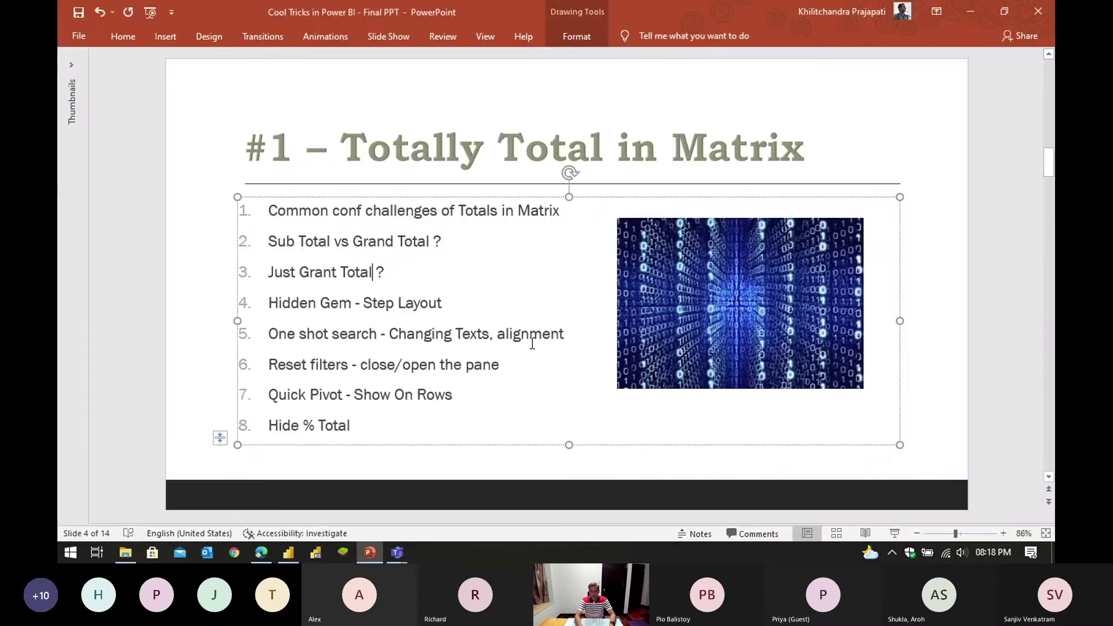
key("alt+Tab")
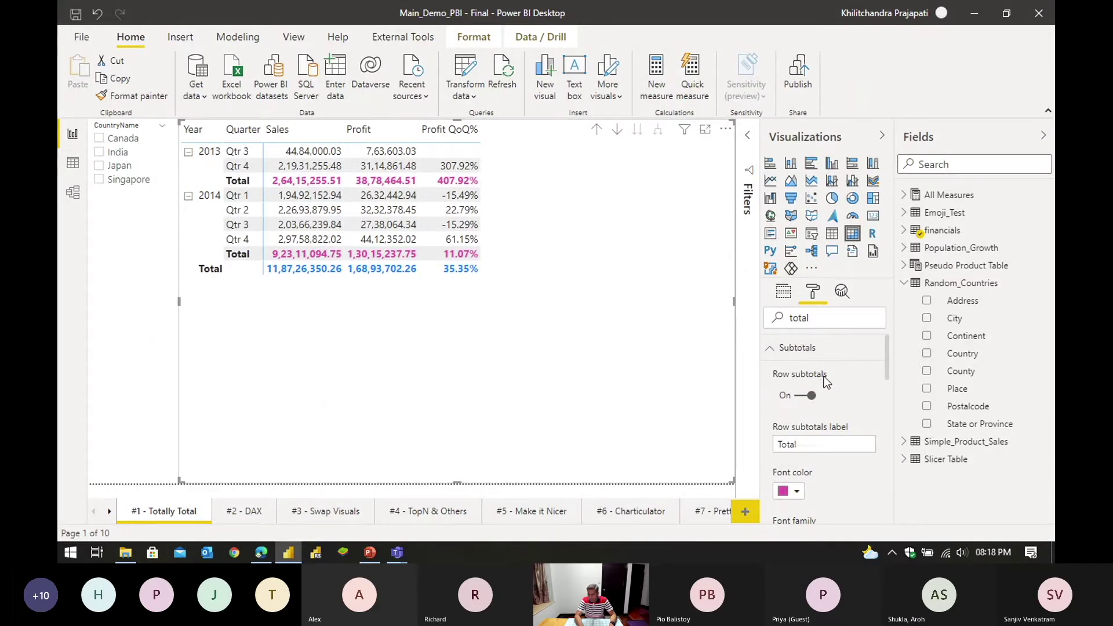
Step: Enable the per row level option for the matrix's subtotals
scroll(825, 377, "down", 5)
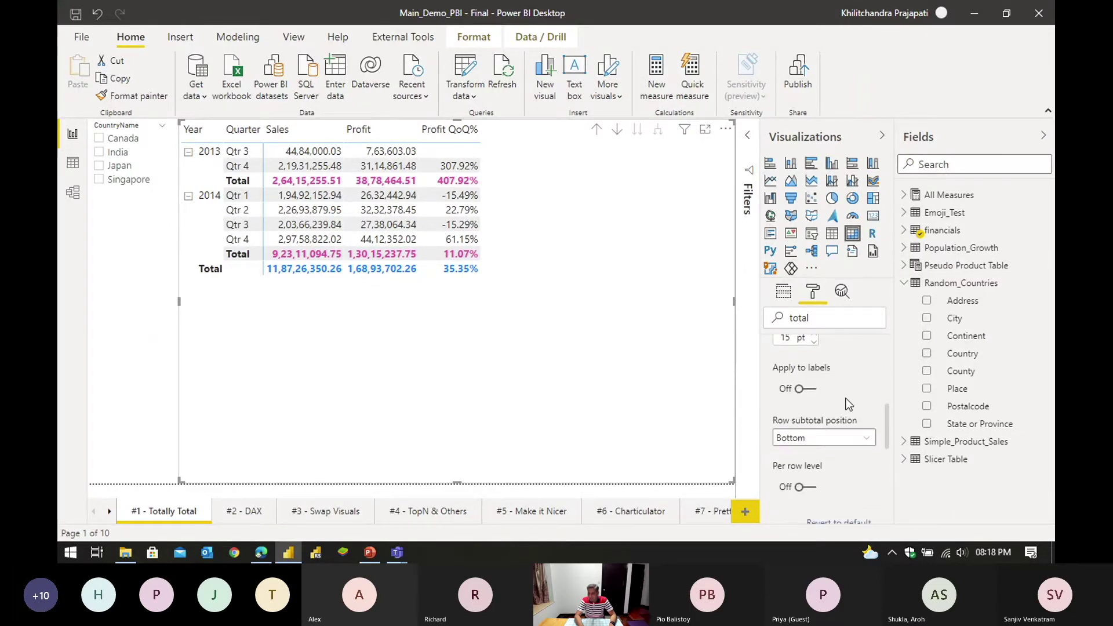
scroll(832, 400, "down", 2)
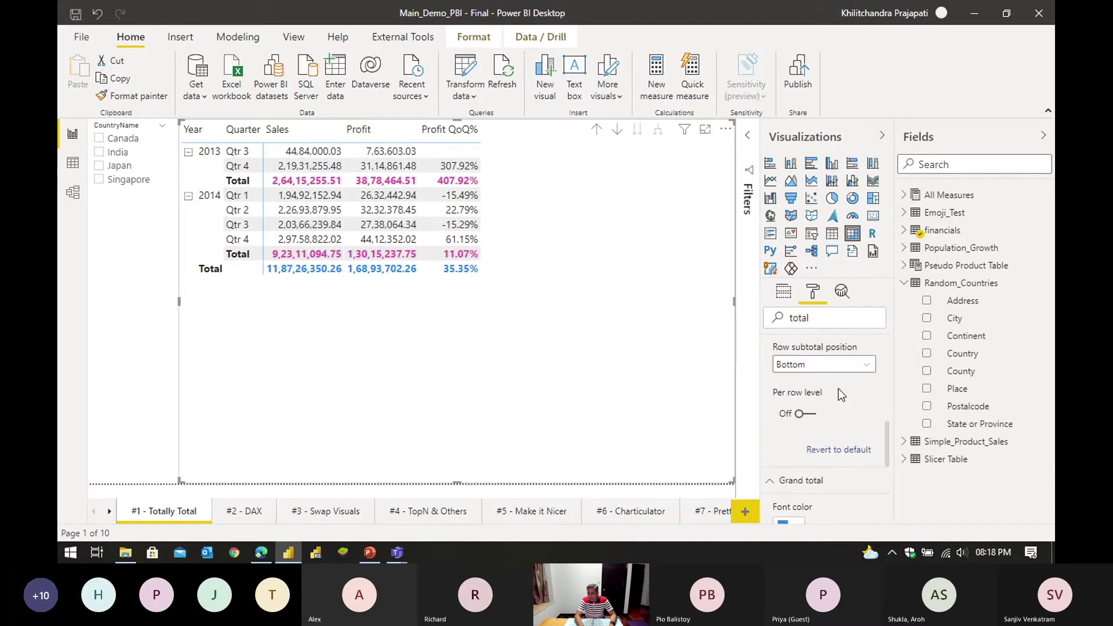
left_click(813, 416)
scroll(845, 400, "down", 2)
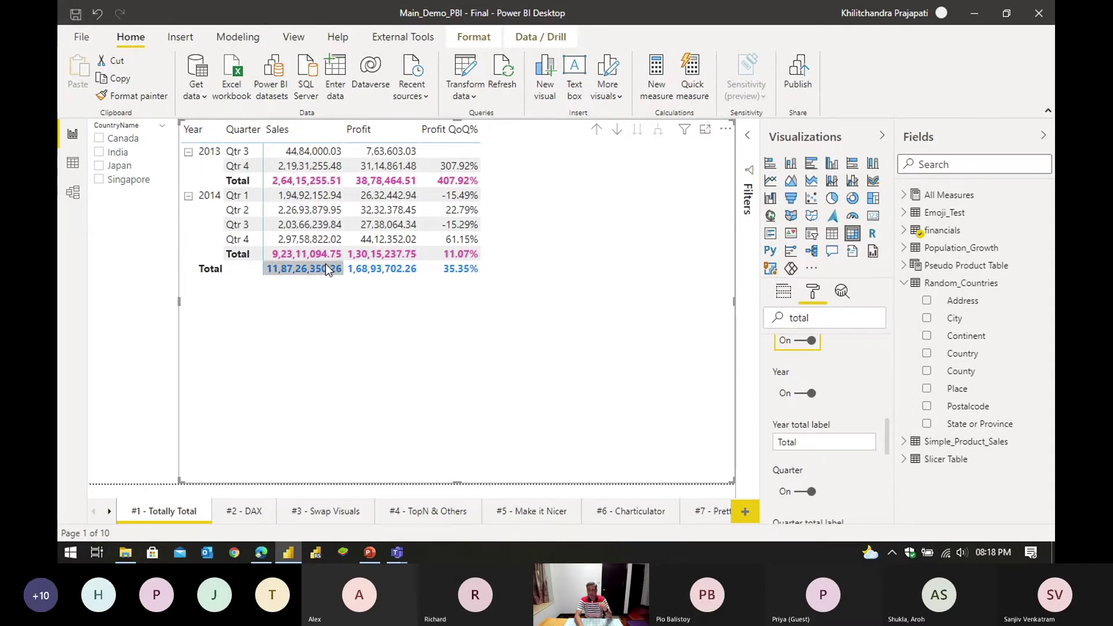
Step: Turn off the Quarter-level subtotals while keeping the Year level on, leaving only the grand total row in the matrix
scroll(827, 394, "up", 2)
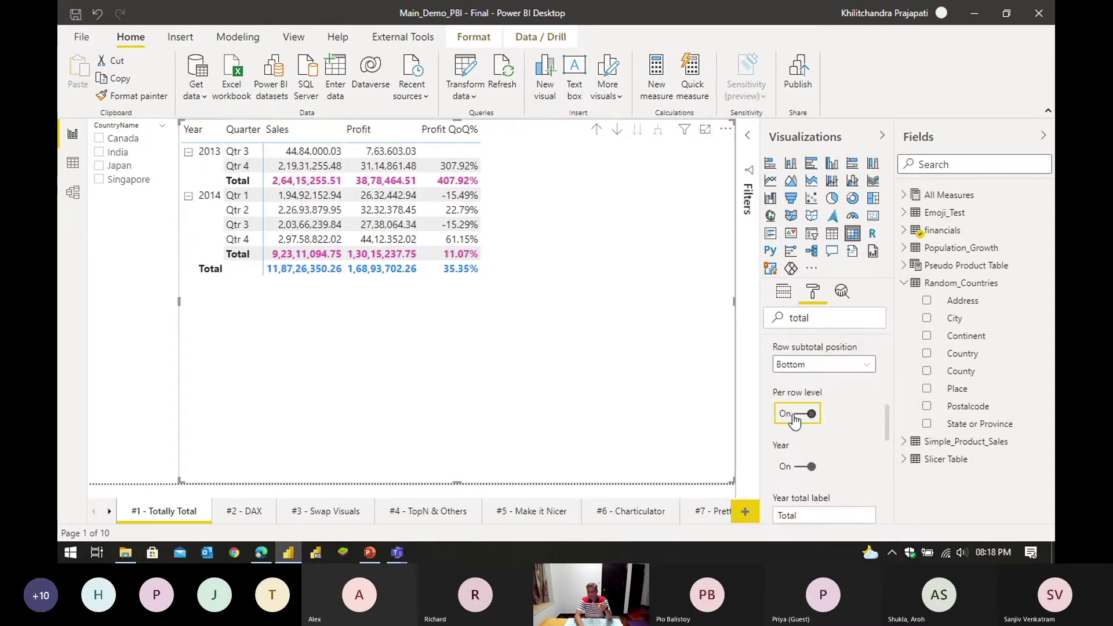
scroll(802, 440, "down", 4)
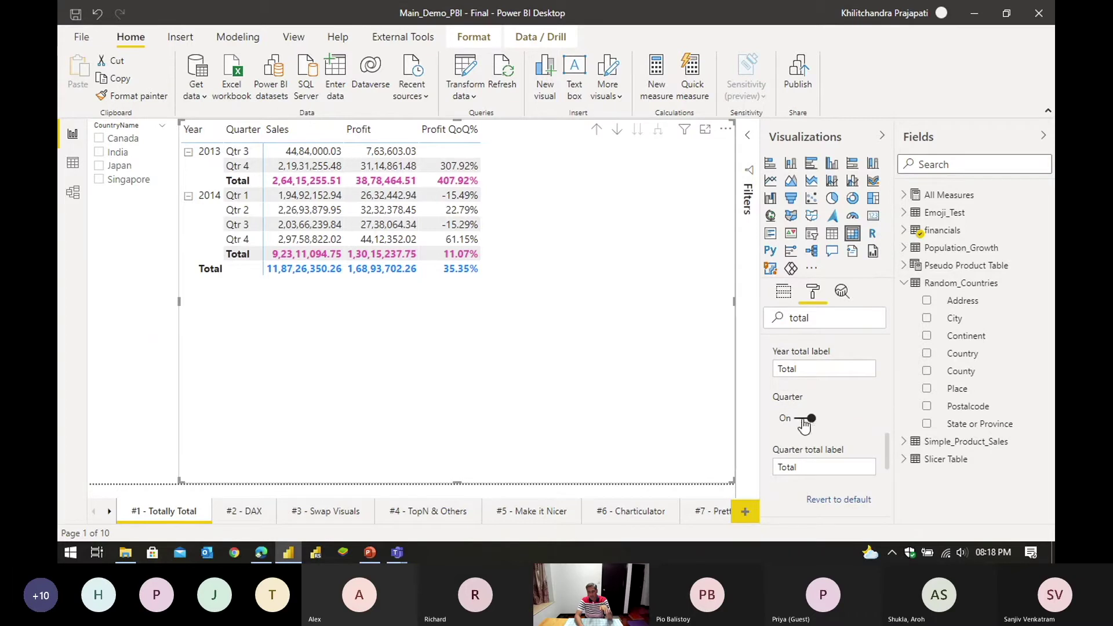
left_click(803, 418)
scroll(835, 453, "up", 3)
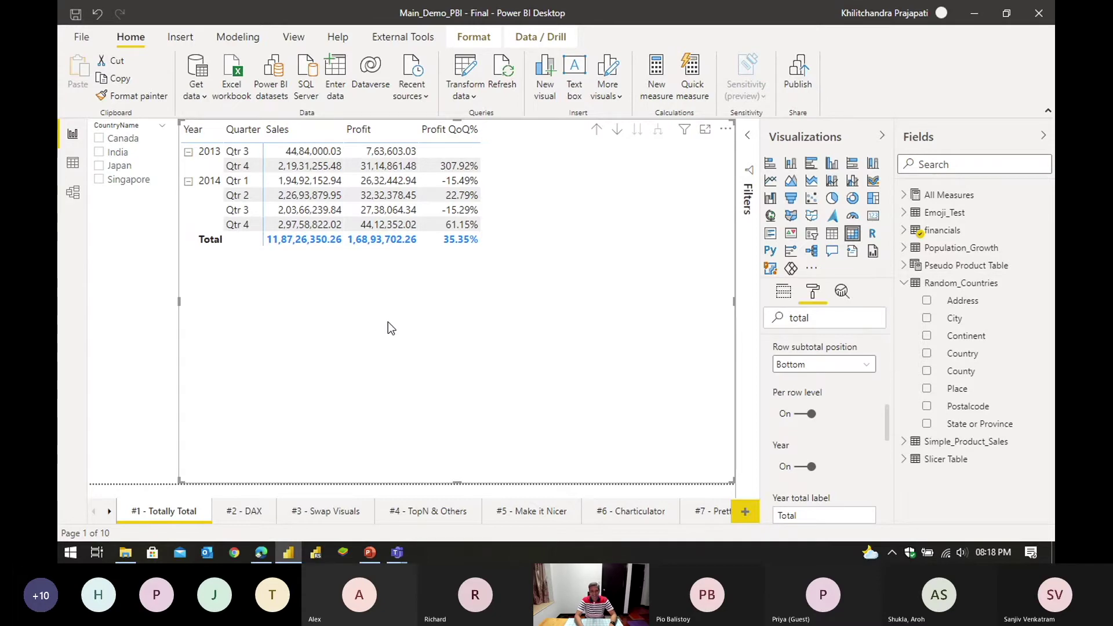
Step: Highlight the "Hidden Gem - Step Layout" item on the PowerPoint slide, and return to the Power BI report
key("alt+Tab")
key("alt+Tab")
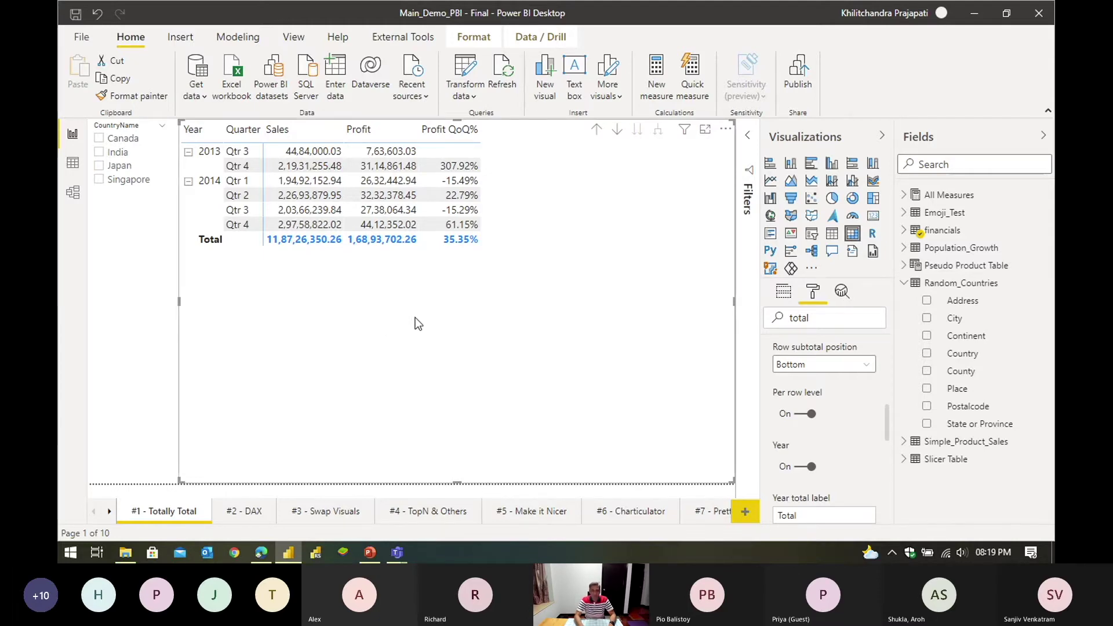
key("alt+Tab")
left_click_drag(270, 304, 439, 309)
key("alt+Tab")
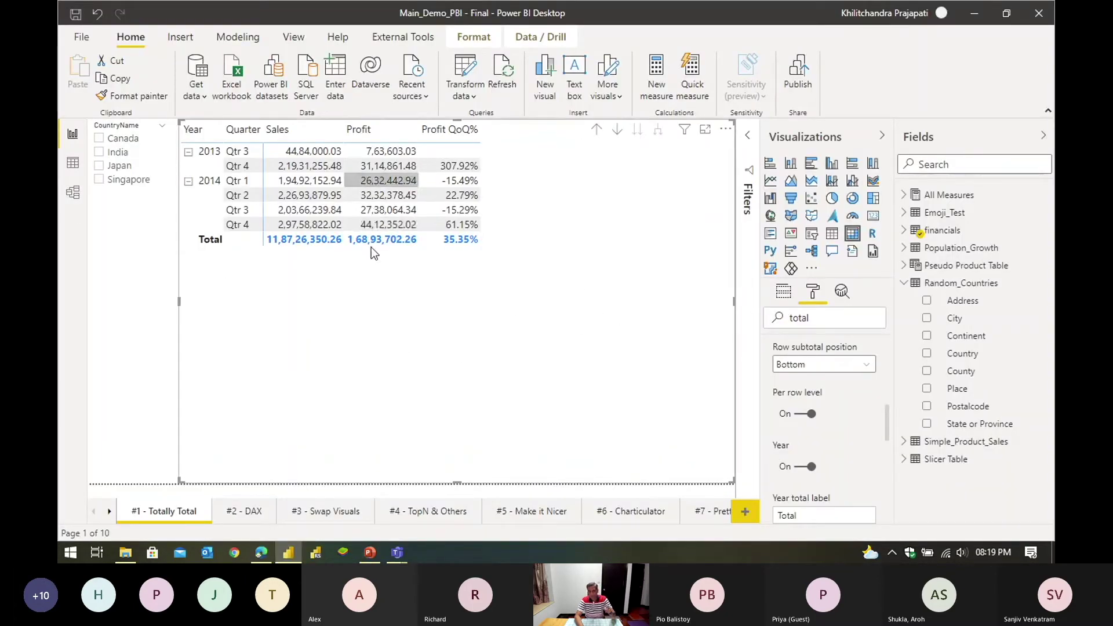
Step: Revert both the Subtotals and the Grand total formatting of the matrix to their defaults
scroll(860, 427, "down", 5)
left_click(847, 429)
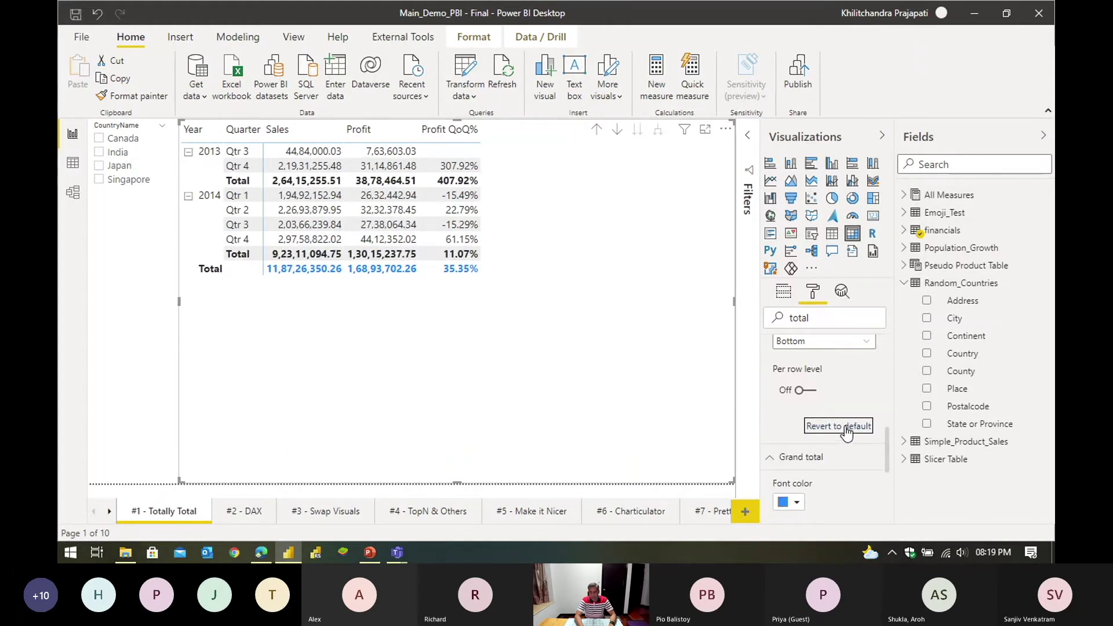
scroll(838, 444, "down", 5)
scroll(835, 446, "down", 2)
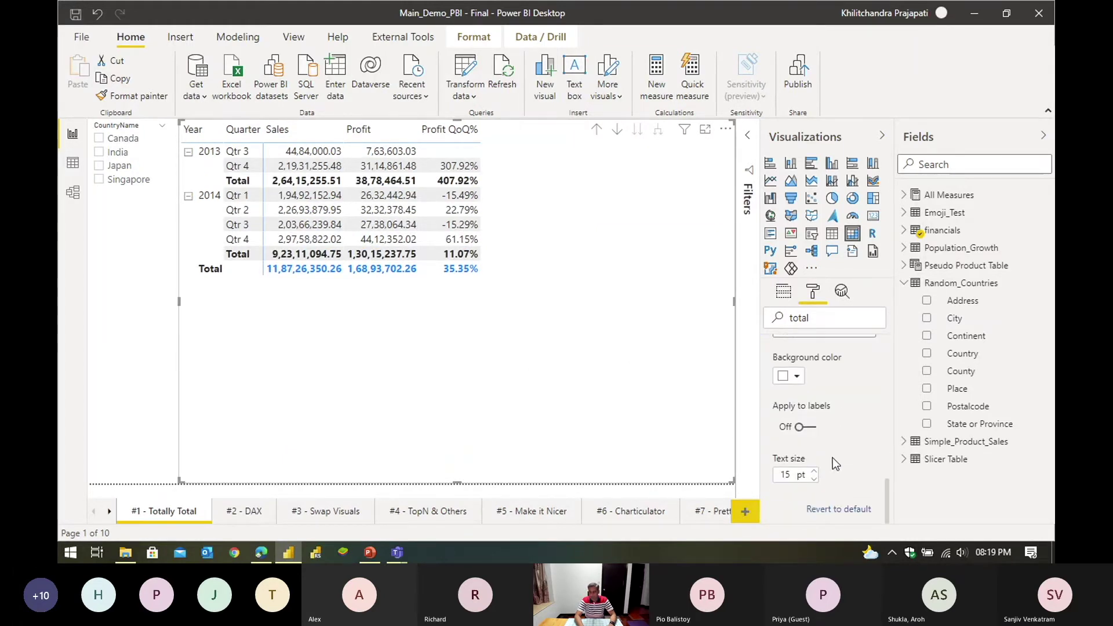
left_click(841, 511)
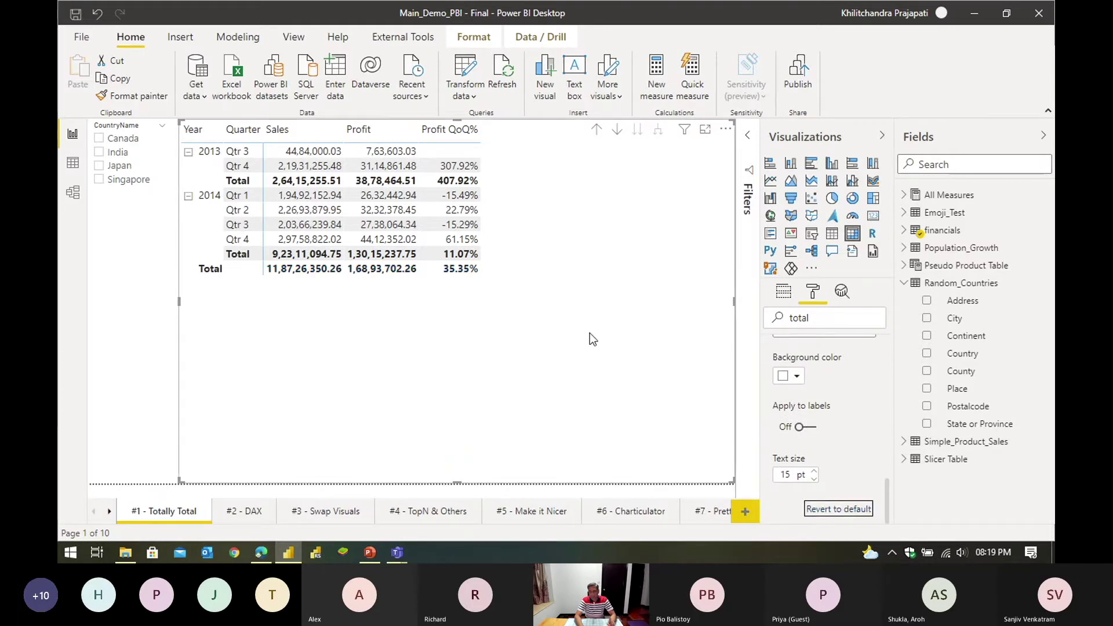
Step: Search the matrix's format settings for "step" and toggle the Stepped layout option of the row headers
left_click_drag(827, 319, 772, 317)
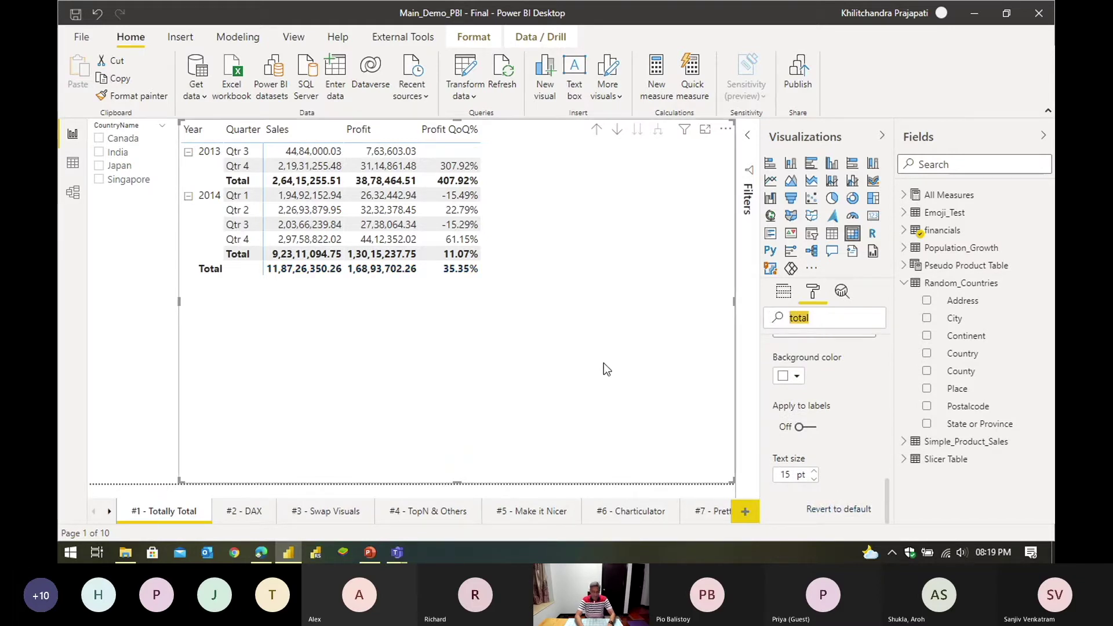
type("step")
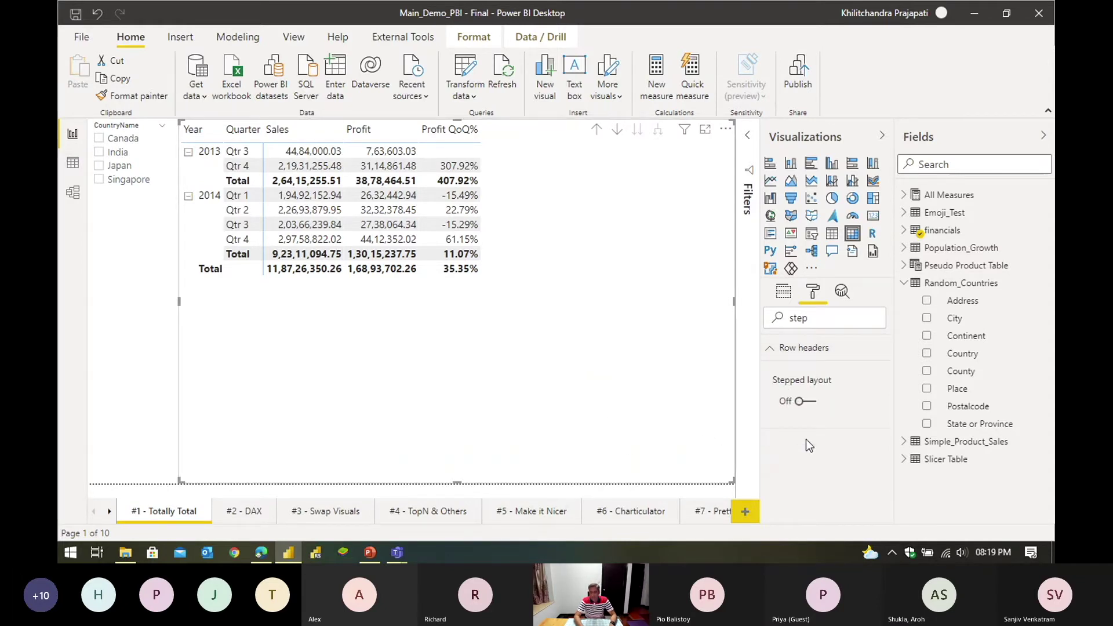
left_click(812, 404)
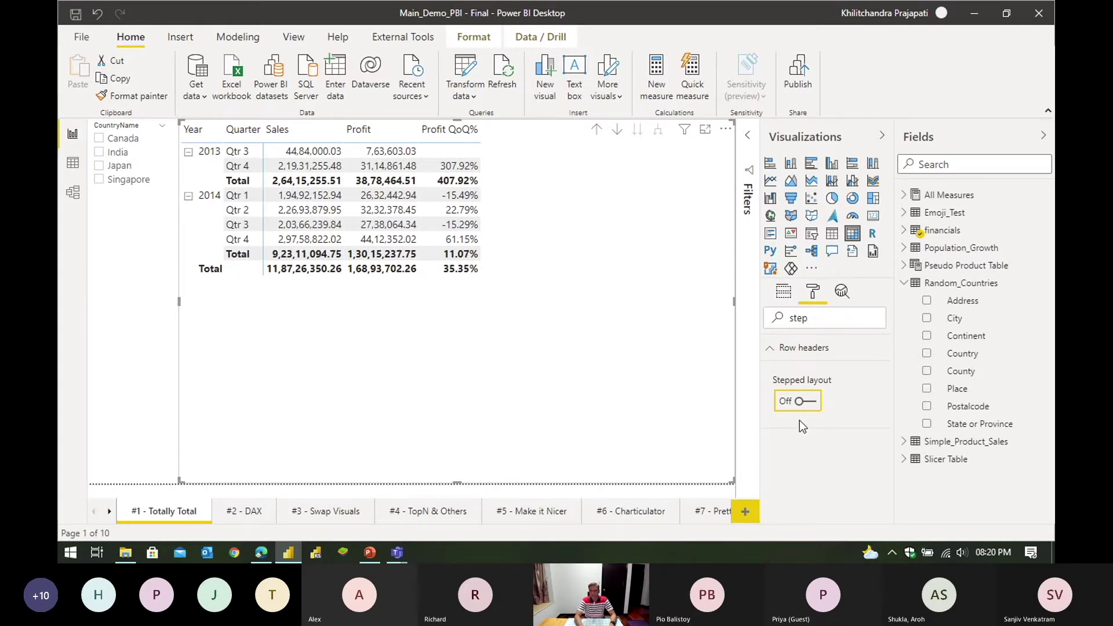
Step: Highlight text across the "One shot search" and "Reset filters" items on the PowerPoint slide, and return to the Power BI report
key("alt+Tab")
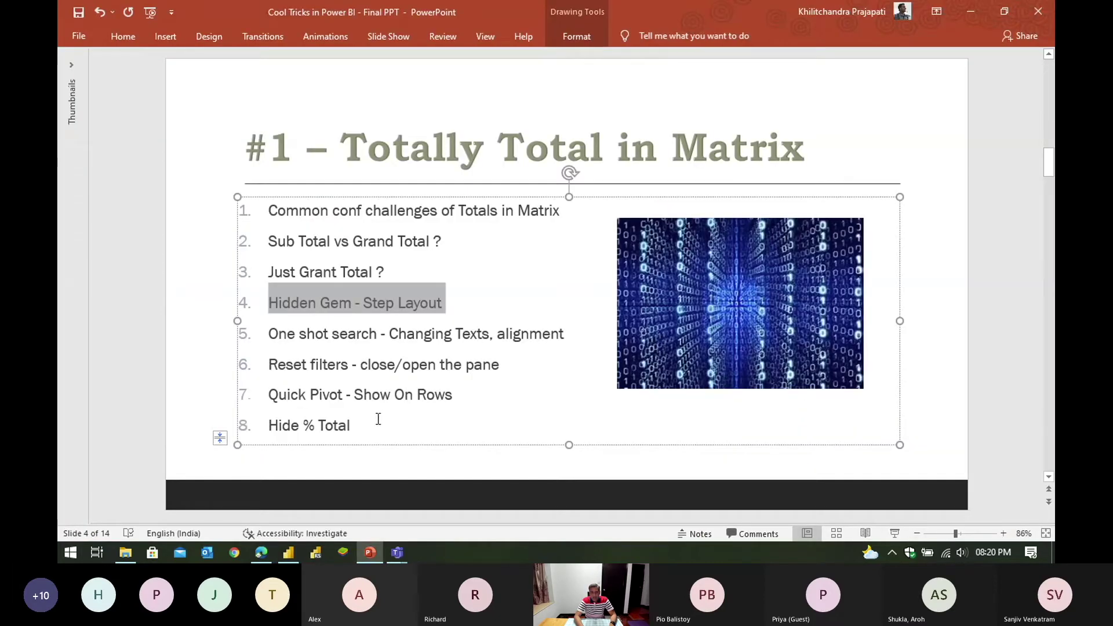
left_click_drag(311, 340, 454, 366)
key("alt+Tab")
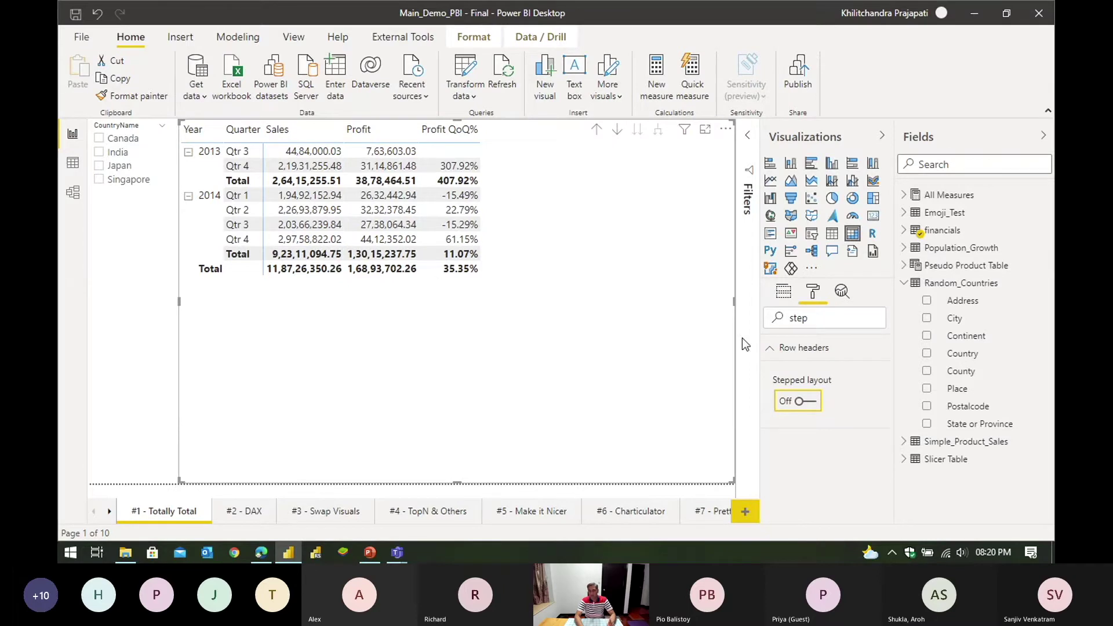
Step: Clear the matrix's format search, look through the settings list, and search for "alignment" to review the matching options
double_click(825, 324)
key("BackSpace")
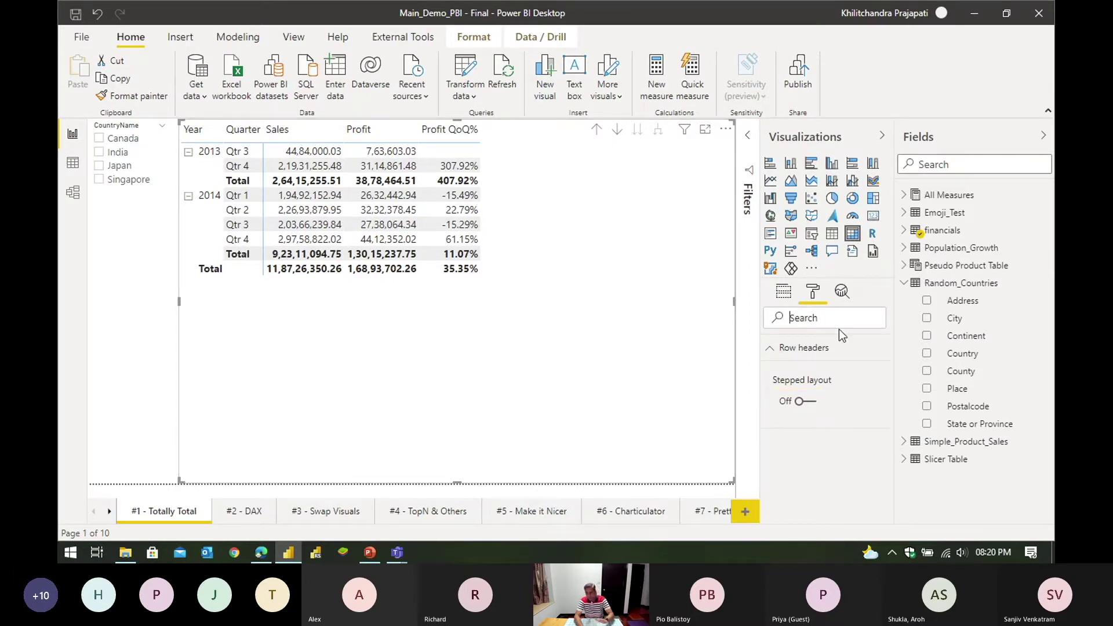
scroll(834, 387, "down", 2)
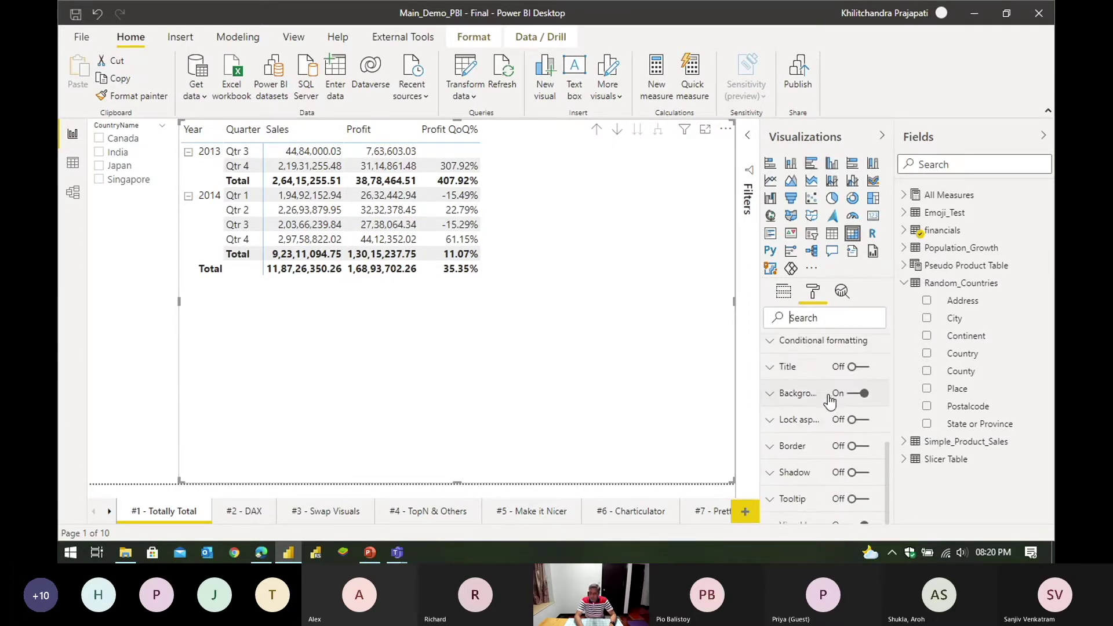
scroll(822, 408, "up", 2)
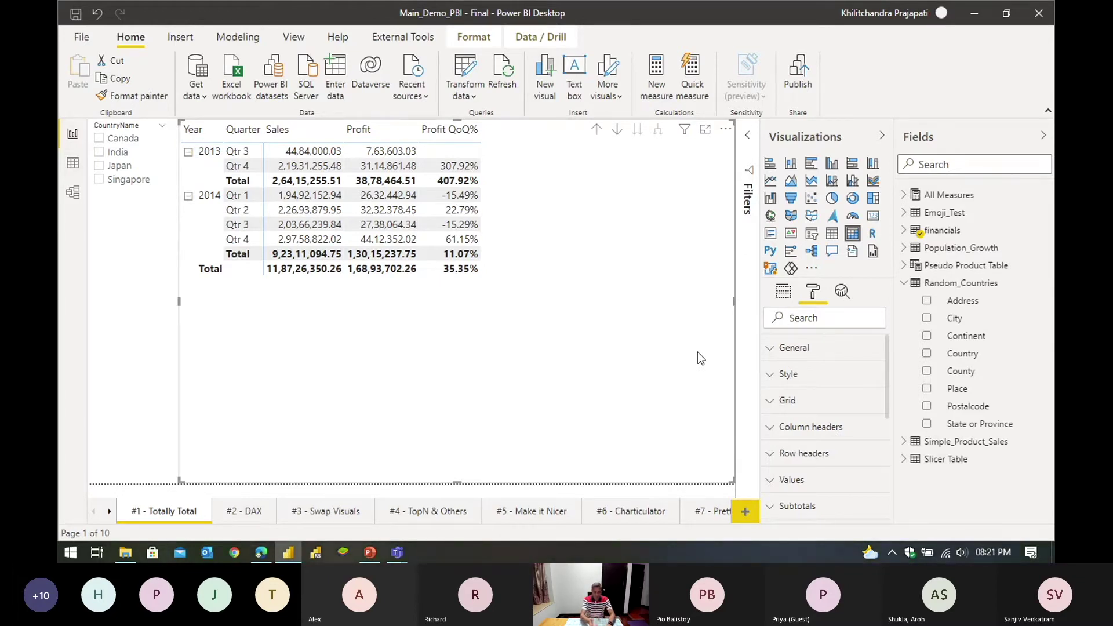
type("a")
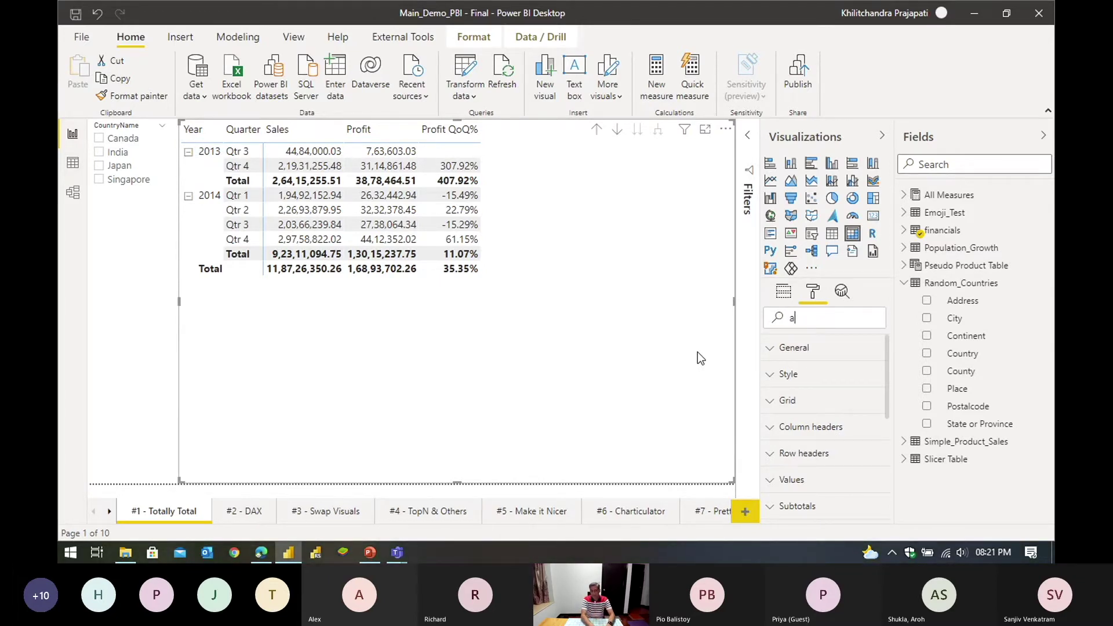
type("lignment")
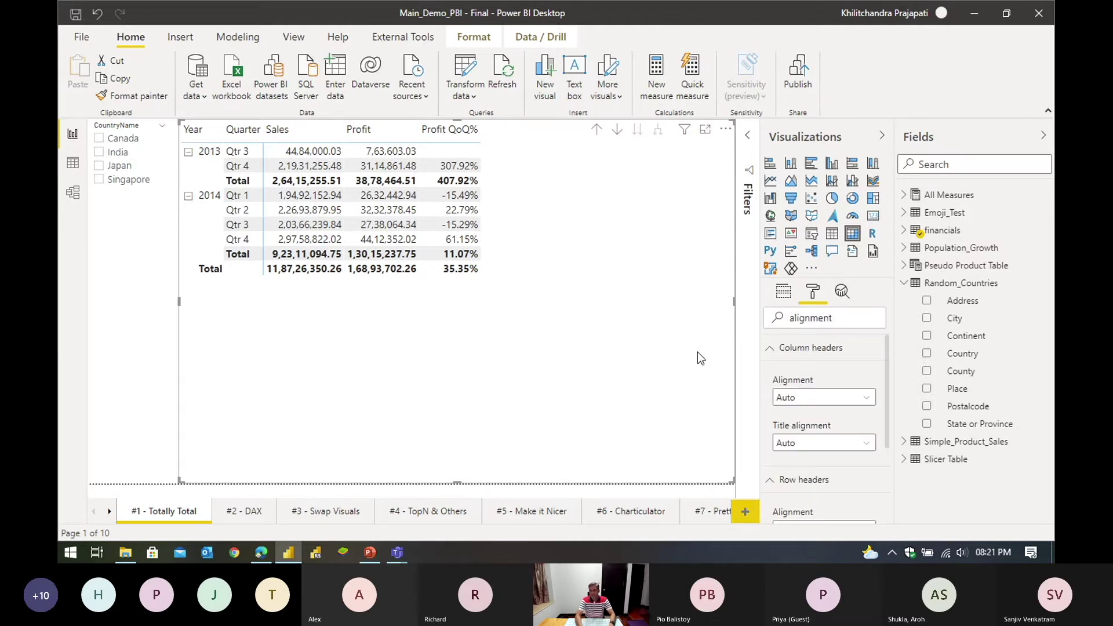
scroll(819, 365, "down", 1)
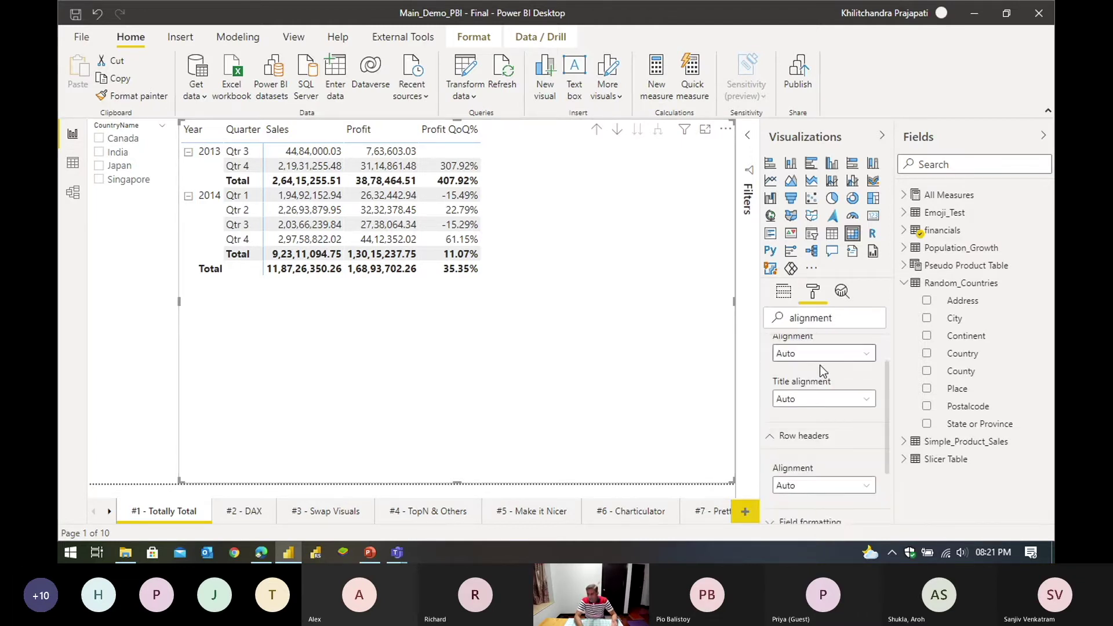
scroll(820, 365, "down", 2)
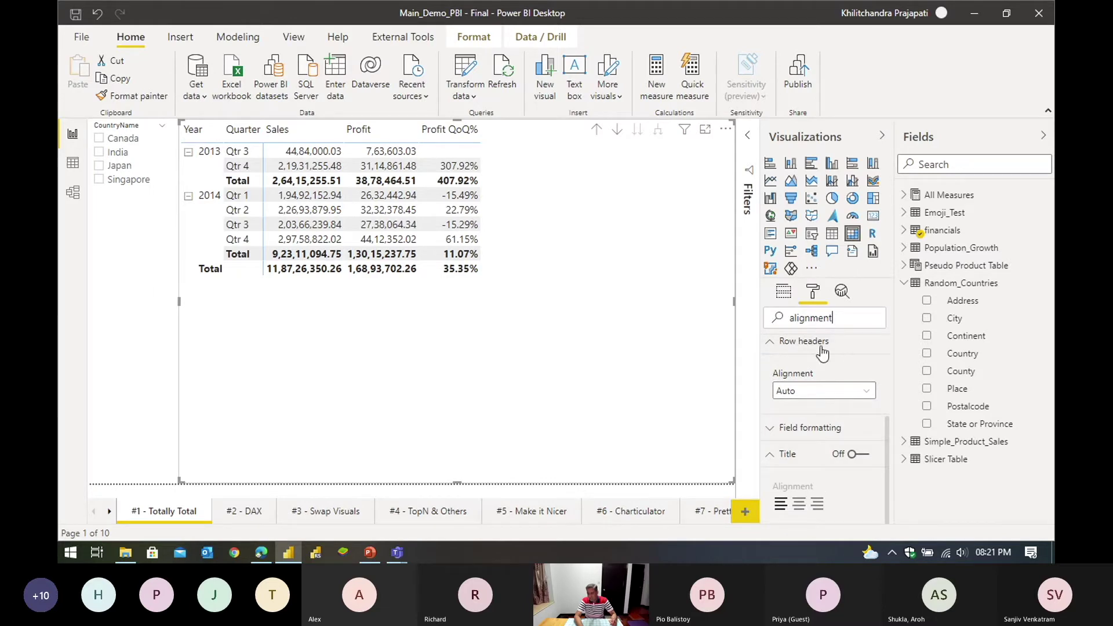
scroll(841, 397, "up", 1)
scroll(841, 400, "up", 3)
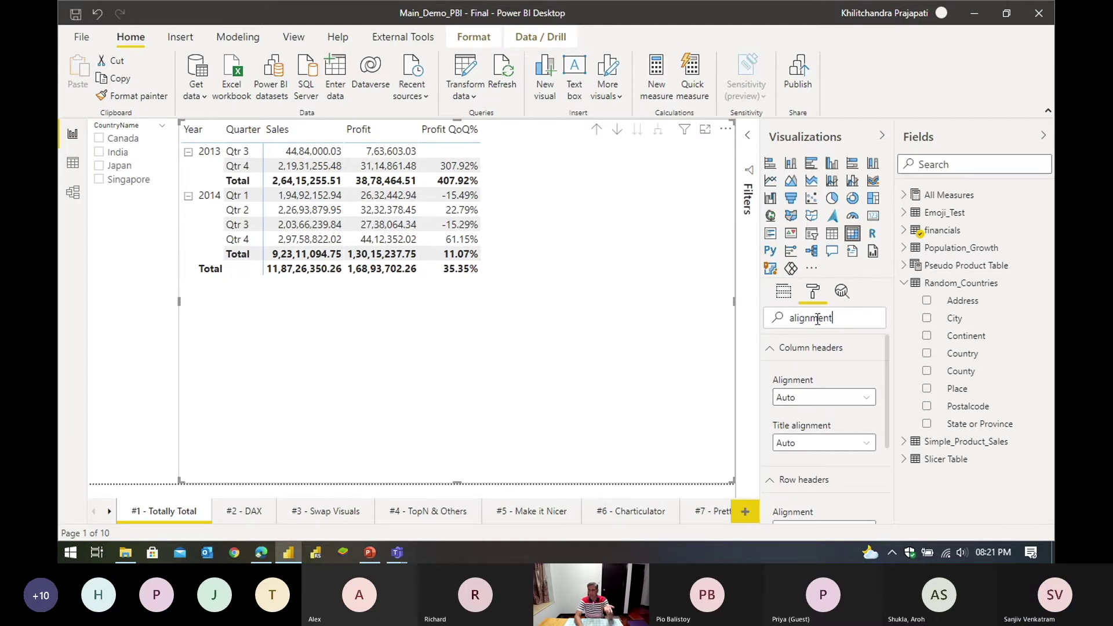
Step: Set the alignment of both the matrix's column headers and its row headers to Center
left_click(840, 397)
left_click(799, 450)
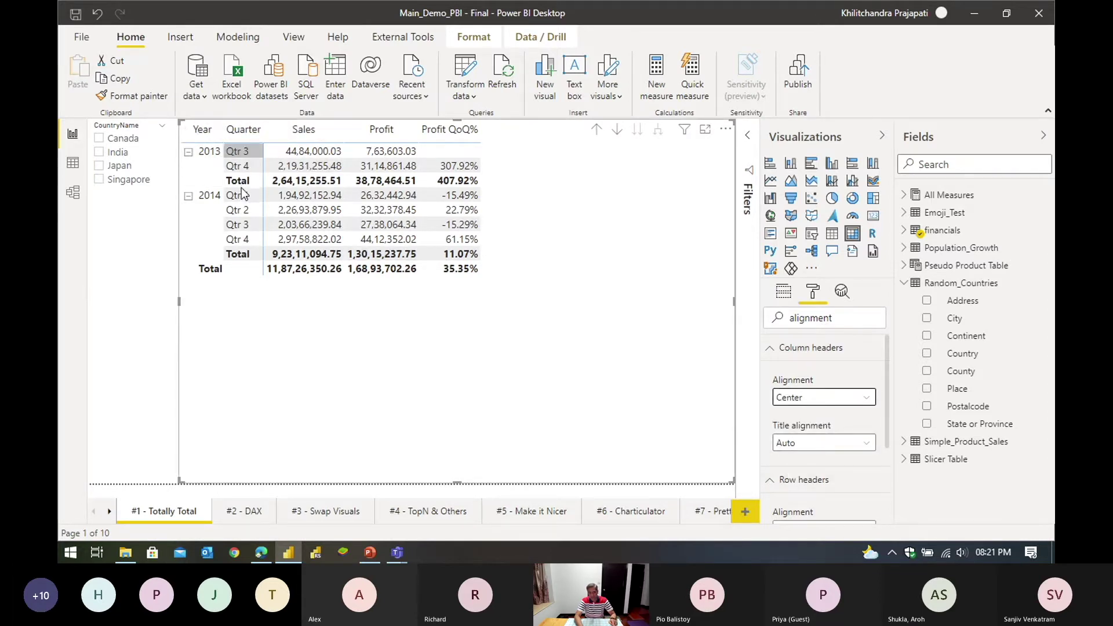
scroll(837, 410, "down", 1)
scroll(837, 410, "down", 1)
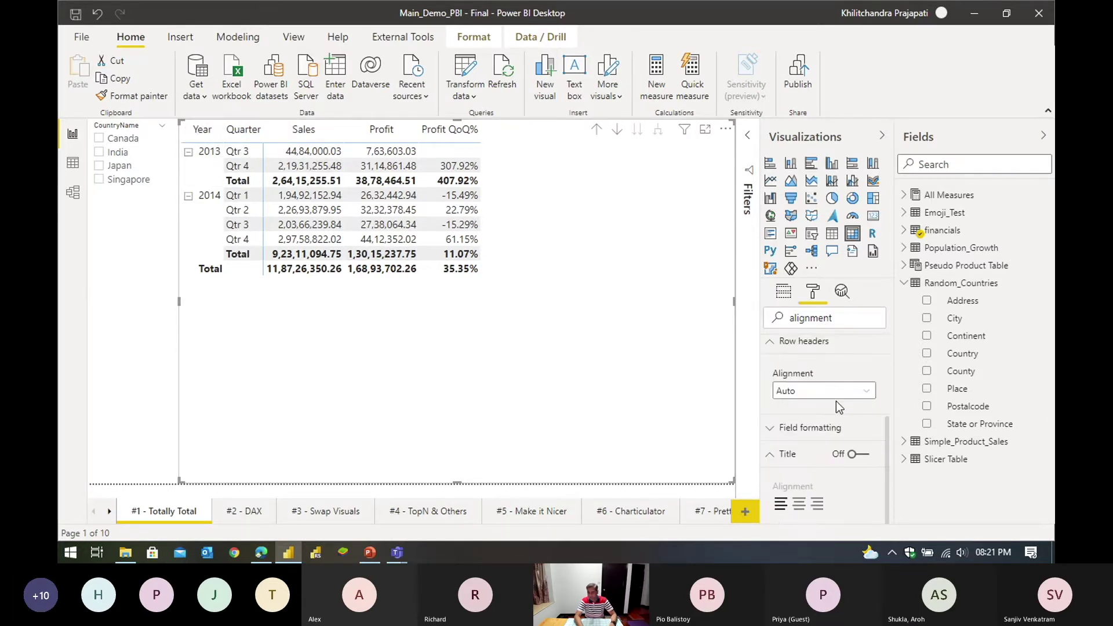
left_click(828, 394)
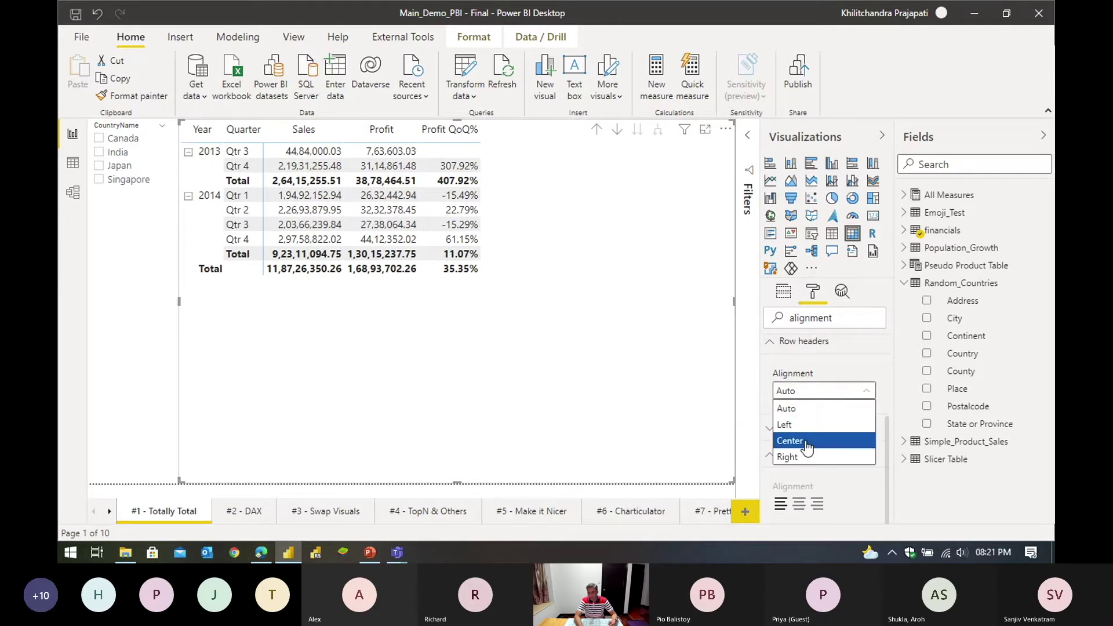
left_click(789, 440)
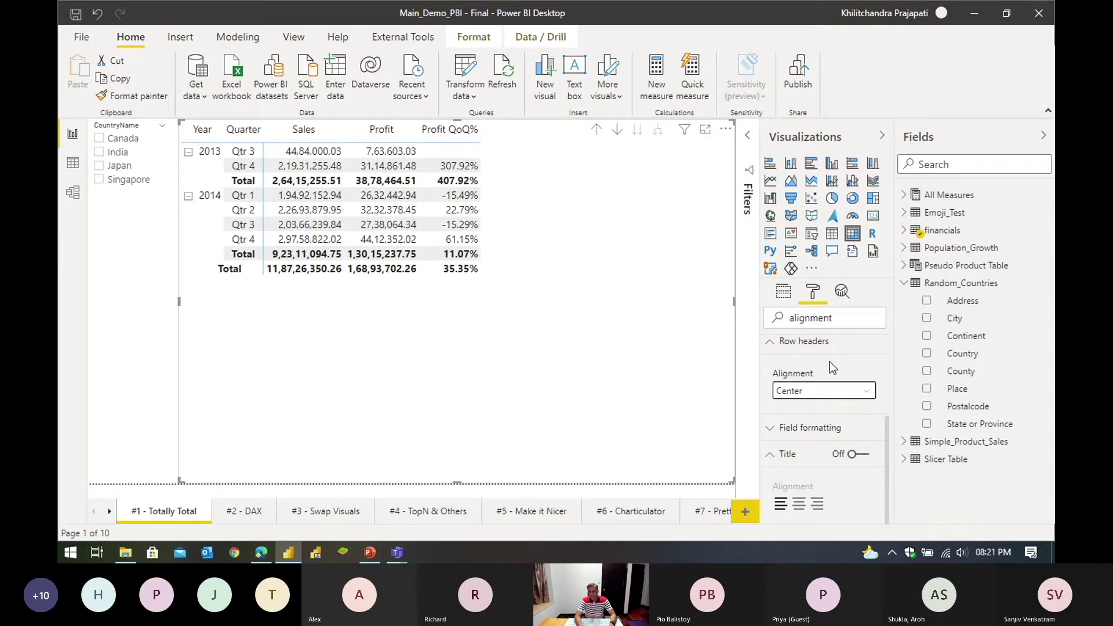
Step: Highlight "Reset filters - close" on the PowerPoint slide, and return to the Power BI report
key("alt+Tab")
left_click_drag(270, 364, 395, 364)
key("alt+Tab")
Step: Collapse and reopen the Visualizations pane to reset the "alignment" search
scroll(802, 451, "up", 3)
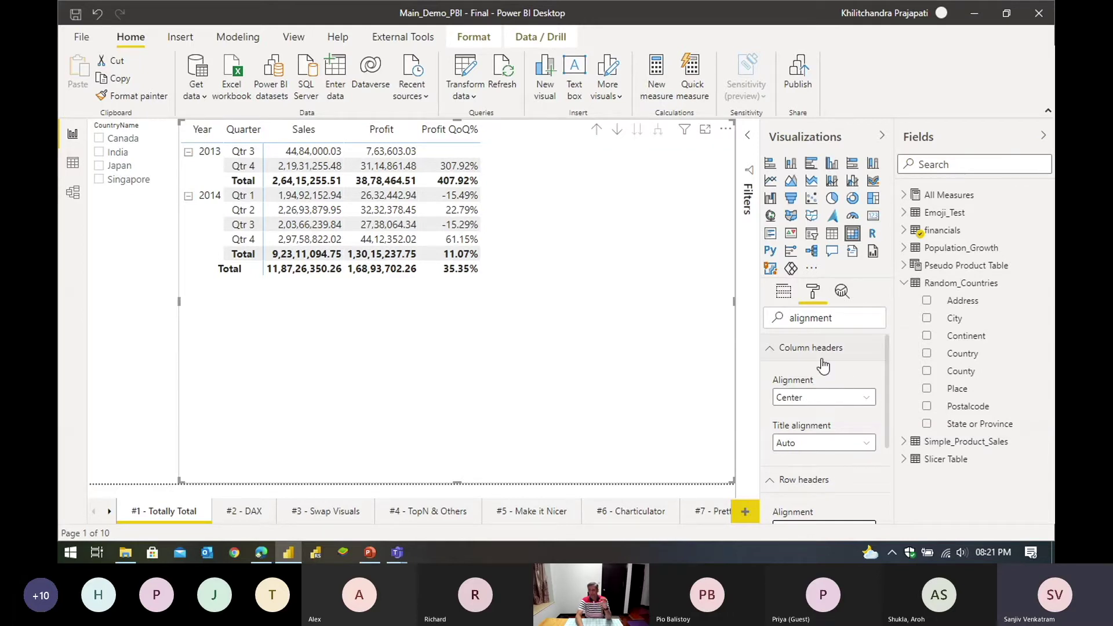
left_click(827, 145)
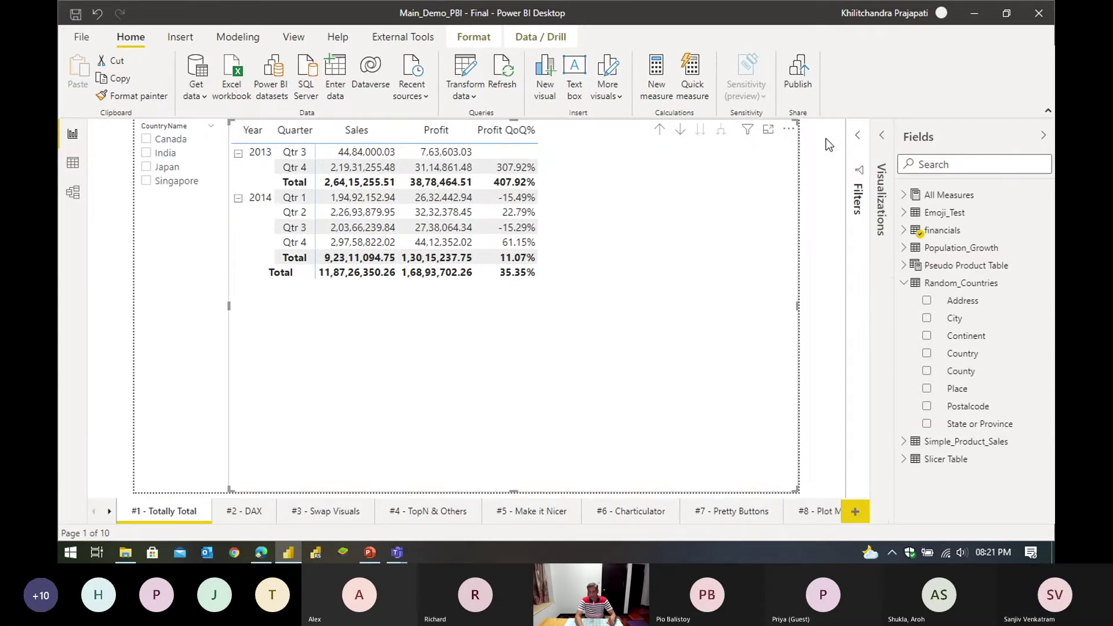
left_click(882, 162)
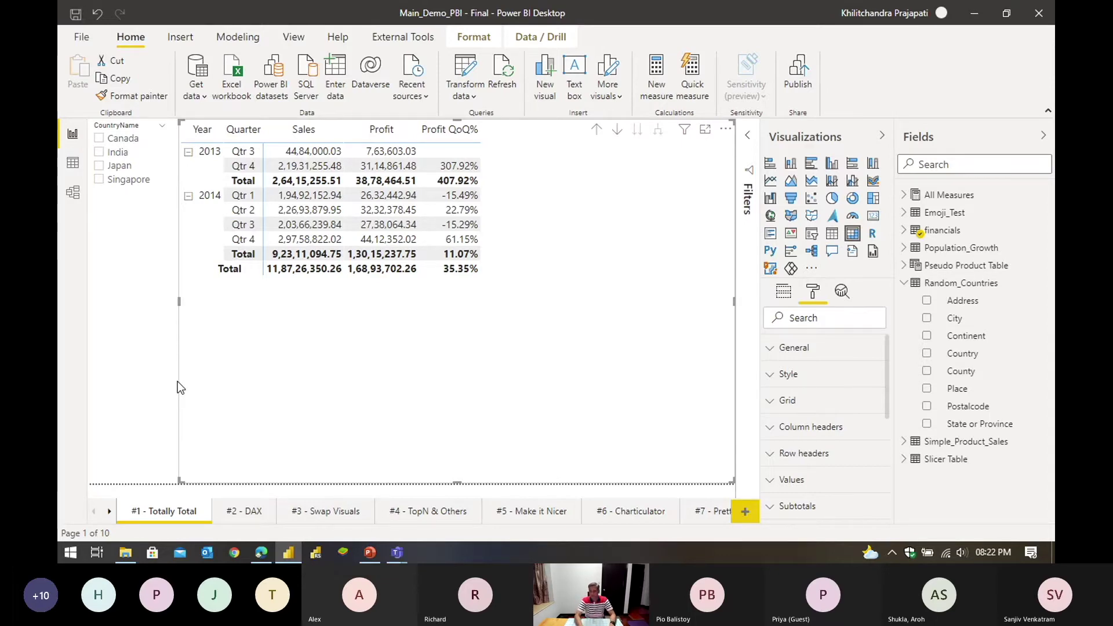
Step: Highlight "Show On Rows" in the Quick Pivot item on the PowerPoint slide, and return to the Power BI report
key("alt+Tab")
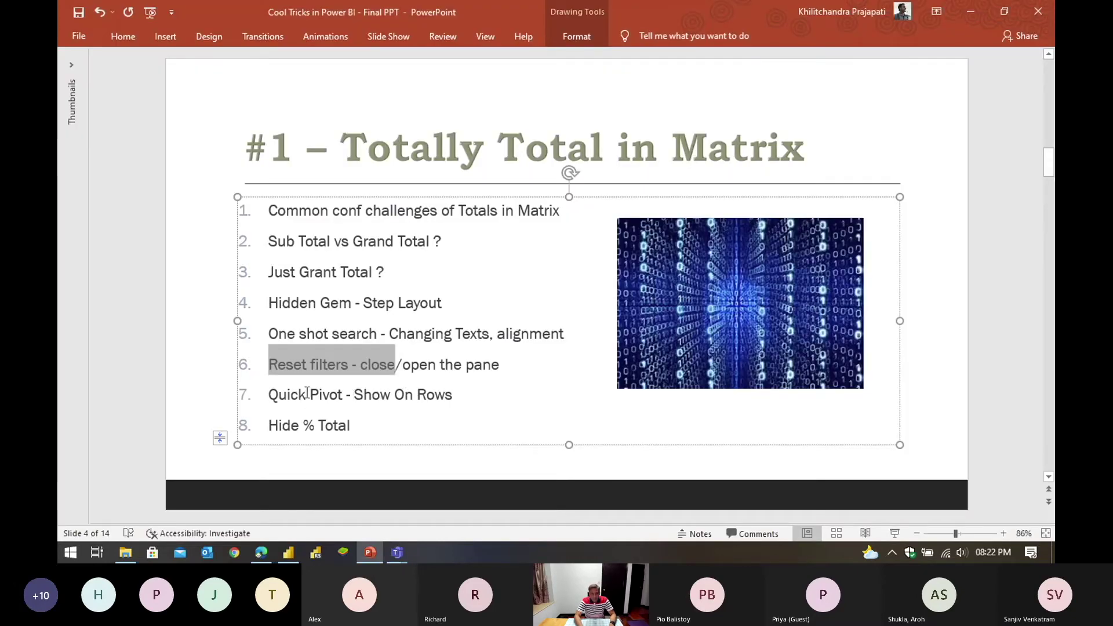
left_click_drag(359, 390, 457, 403)
key("alt+Tab")
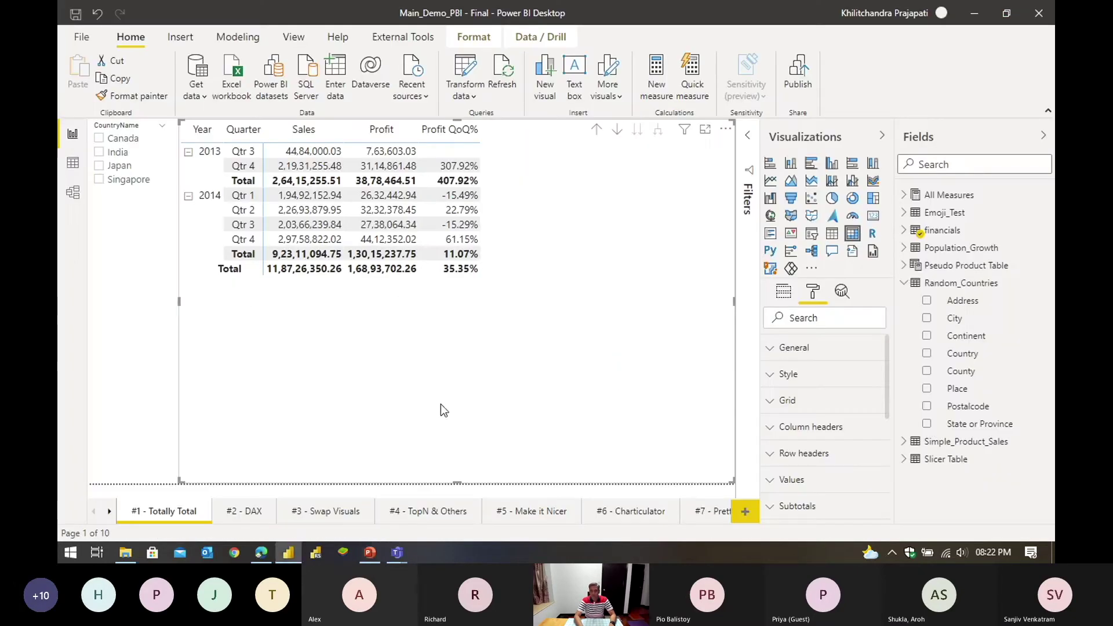
Step: Search the matrix's format settings for "on row" and turn on Show on rows for the values
left_click(809, 321)
type("on row")
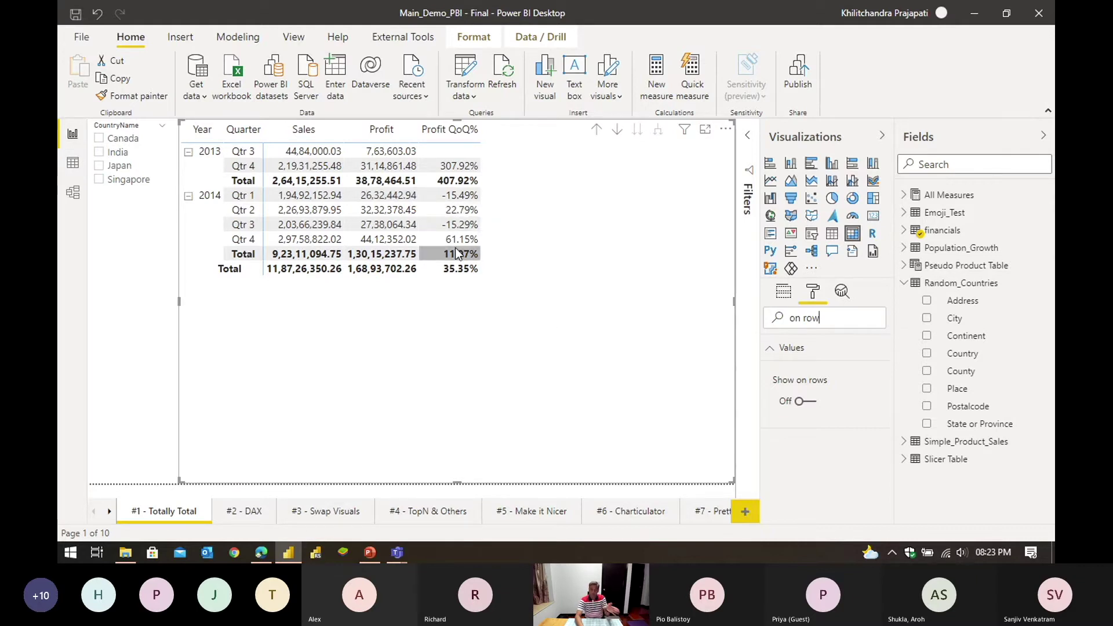
left_click(813, 405)
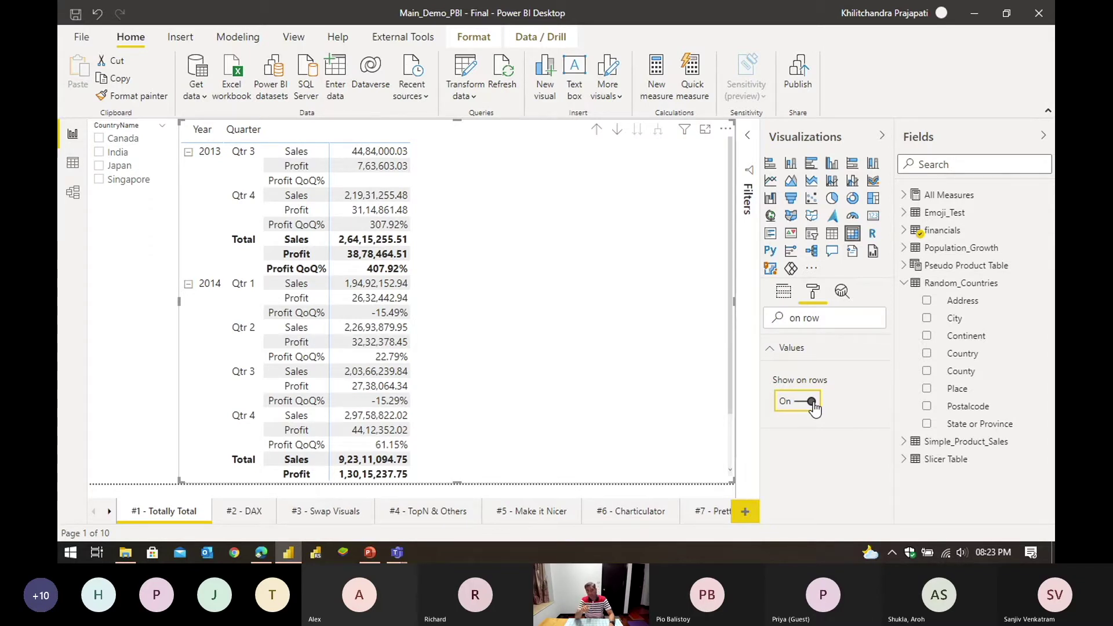
left_click(293, 36)
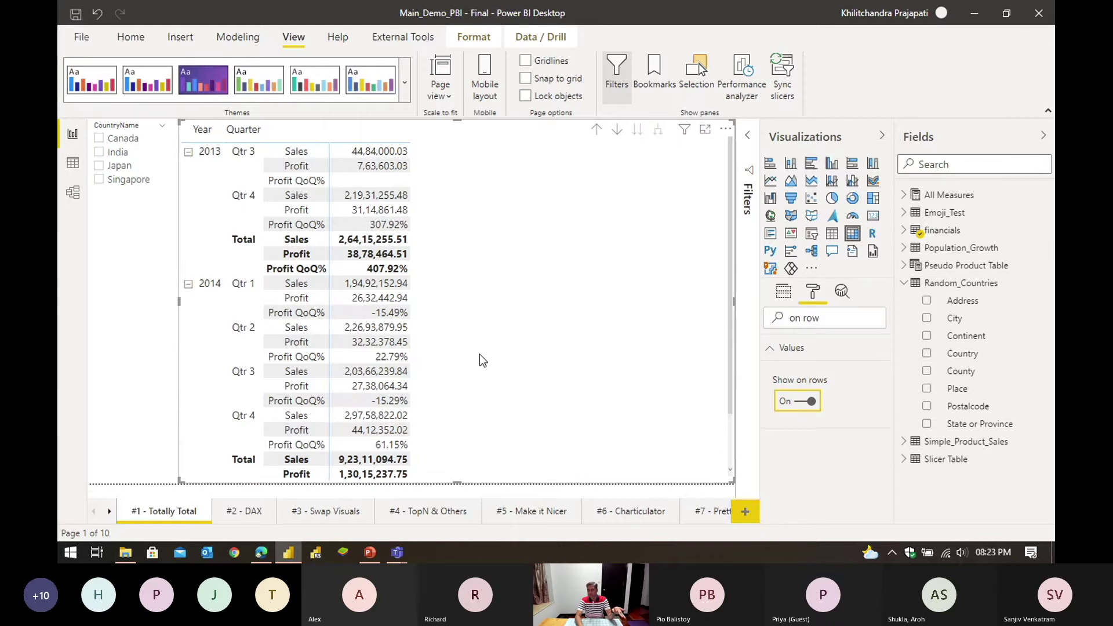
Step: Turn Show on rows back off, and collapse and reopen the Visualizations pane to reset the format search
left_click(802, 402)
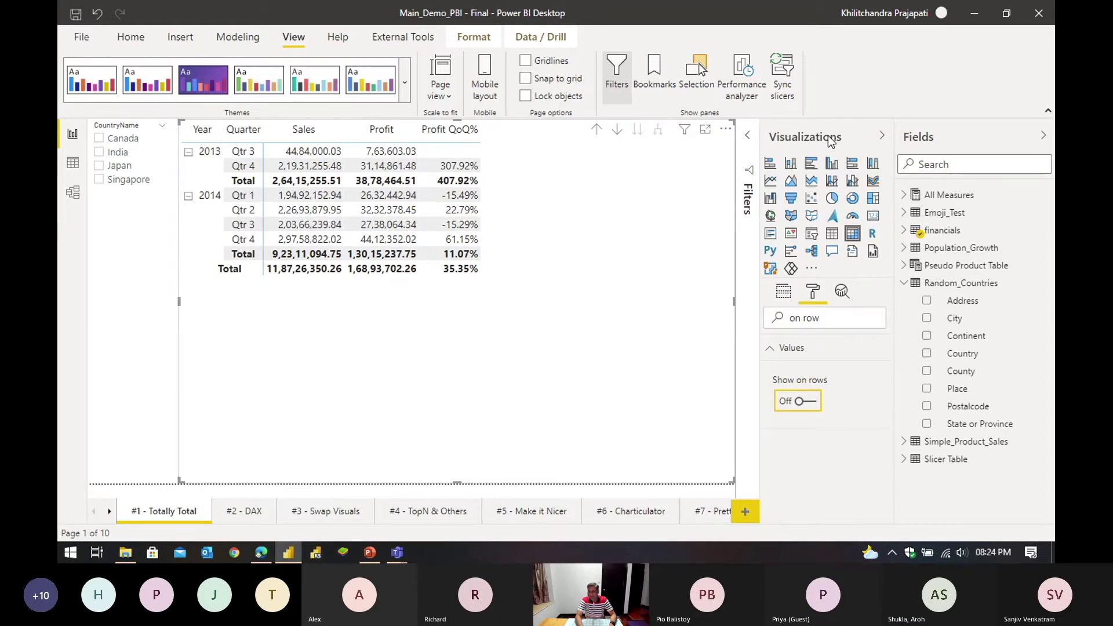
left_click(881, 135)
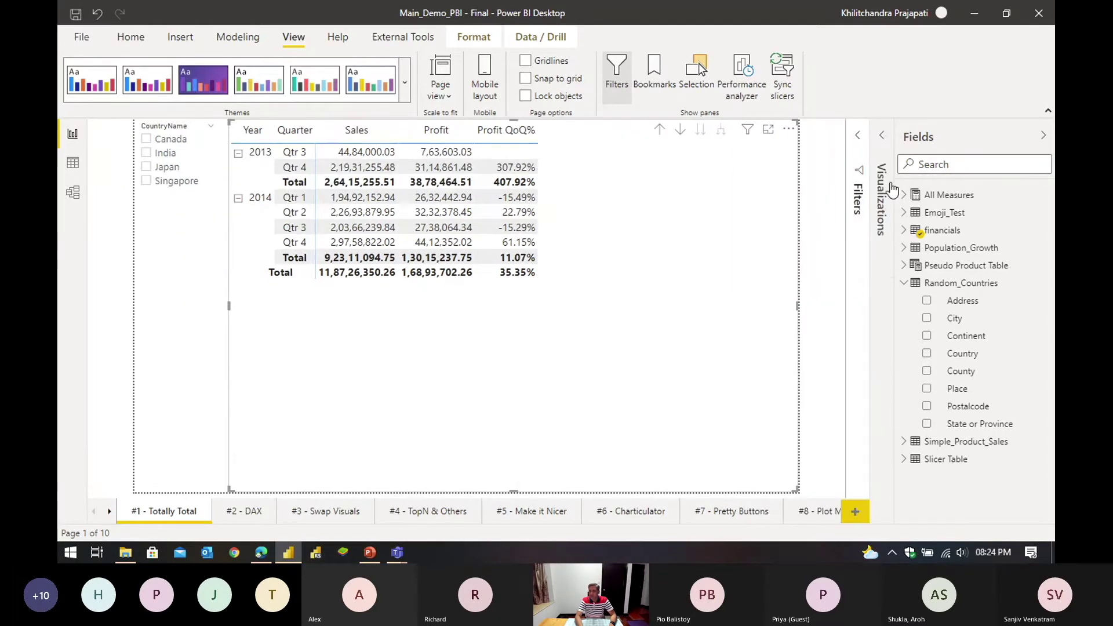
left_click(868, 266)
Step: Point out the "Hide % Total" item on the PowerPoint slide, and return to the Power BI report
key("alt+Tab")
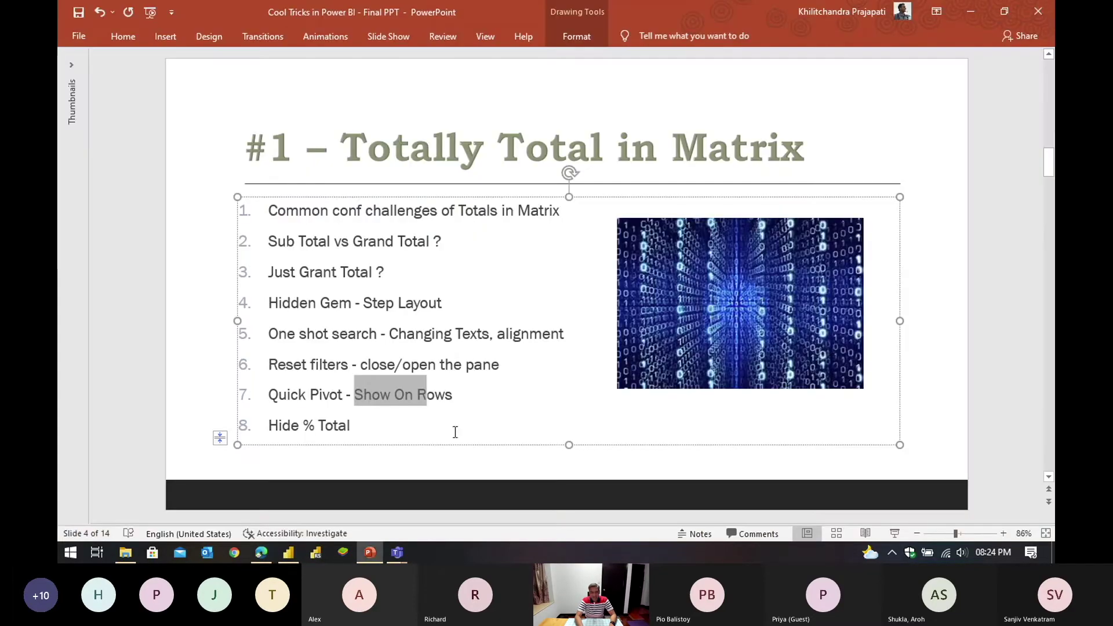
left_click(293, 425)
key("alt+Tab")
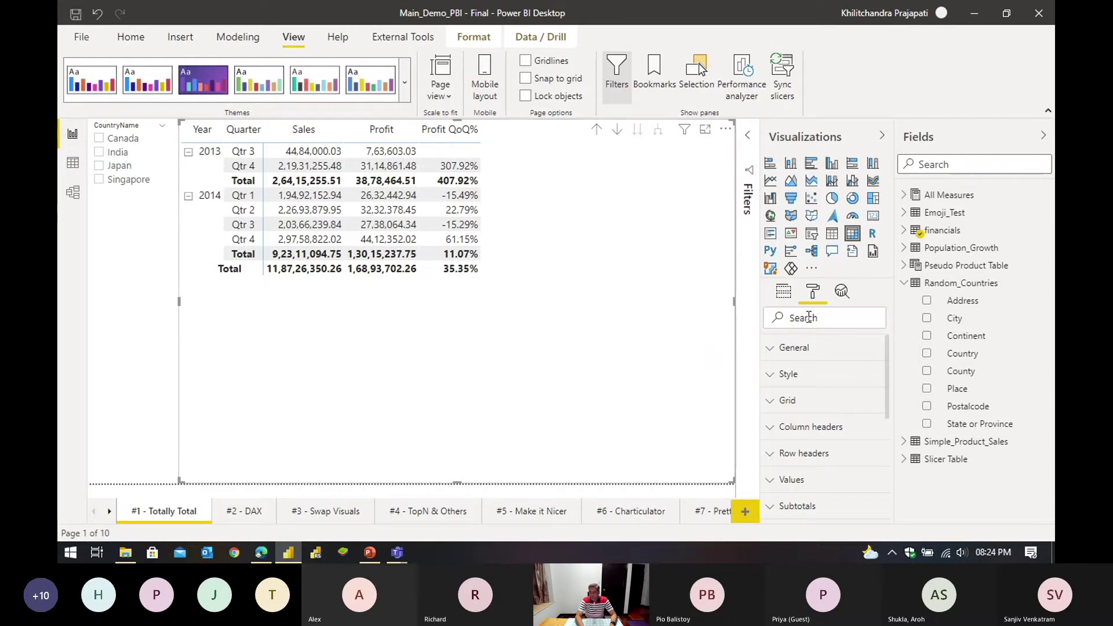
Step: In the matrix's field formatting, set both the font color and the background color of Profit QoQ% to white
scroll(815, 450, "down", 5)
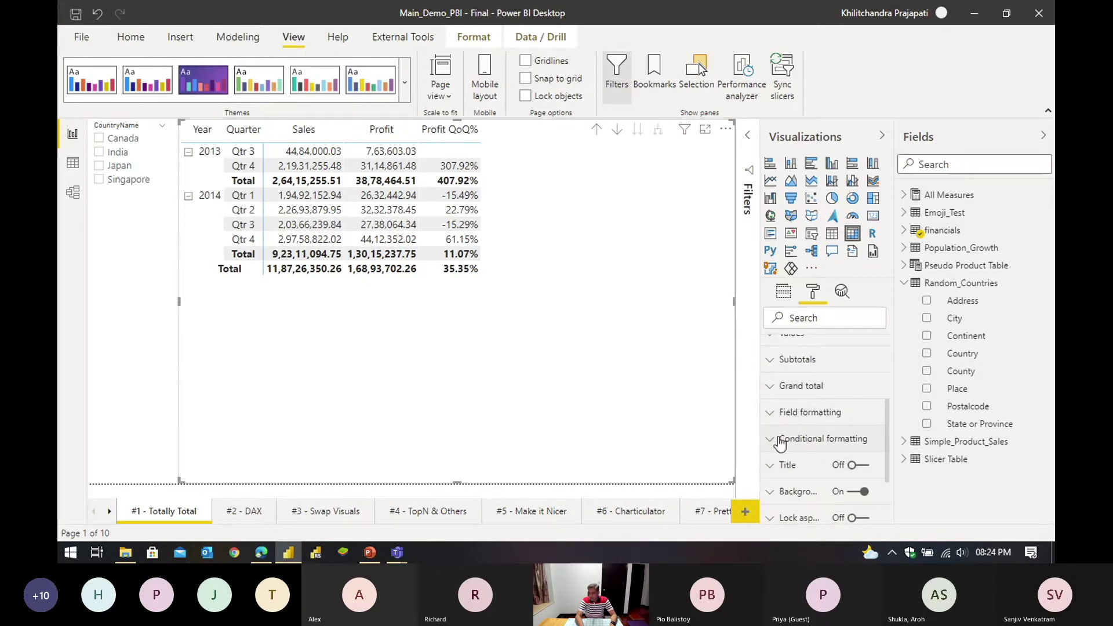
left_click(798, 417)
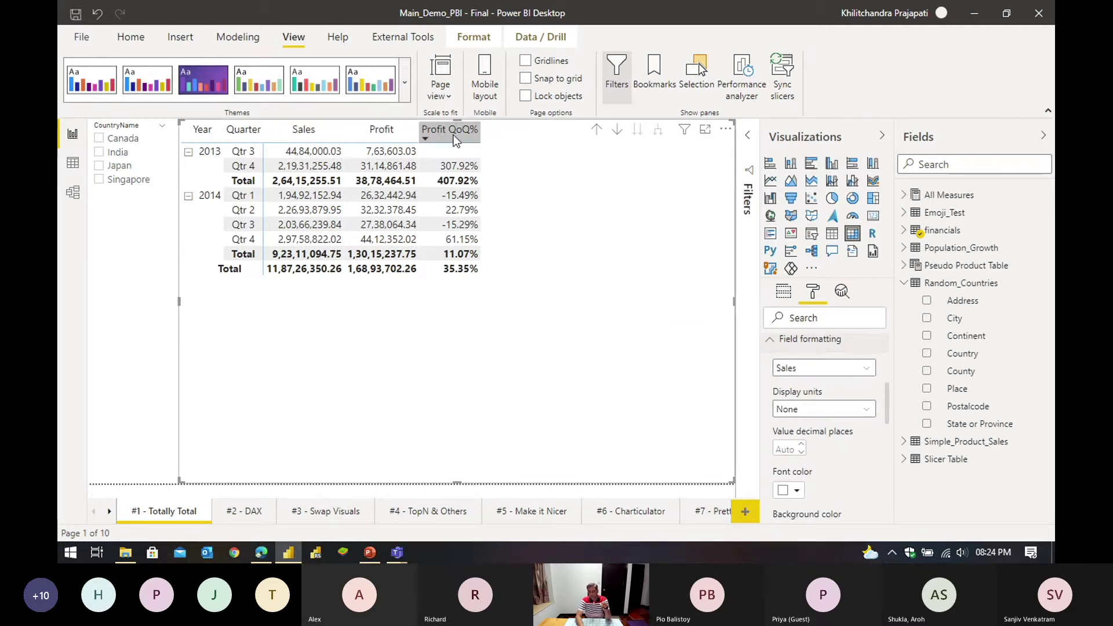
left_click(844, 369)
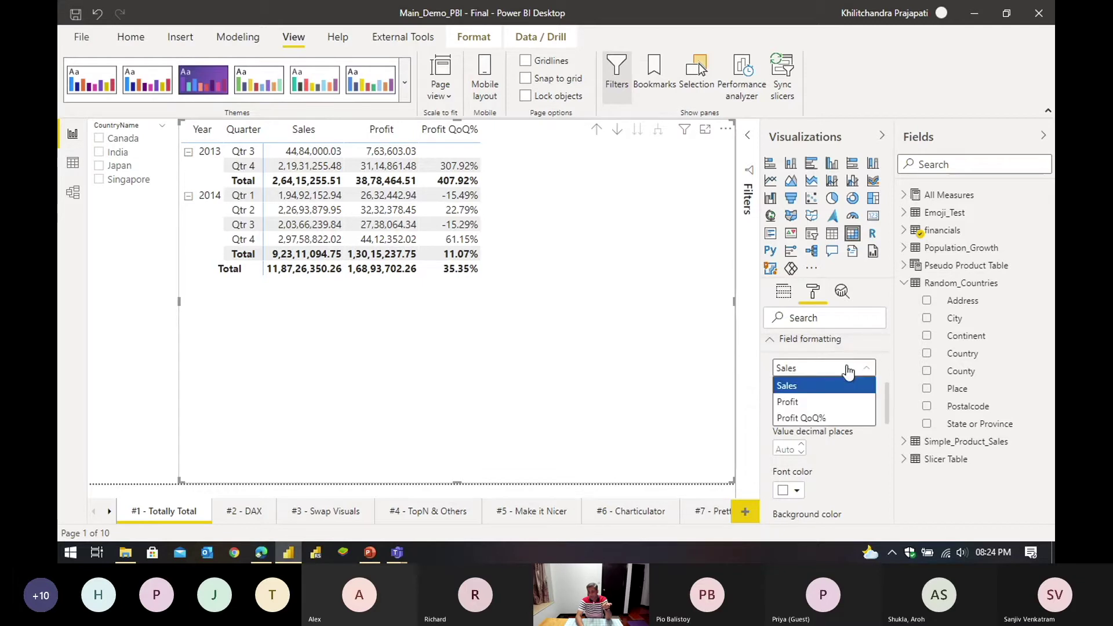
left_click(824, 419)
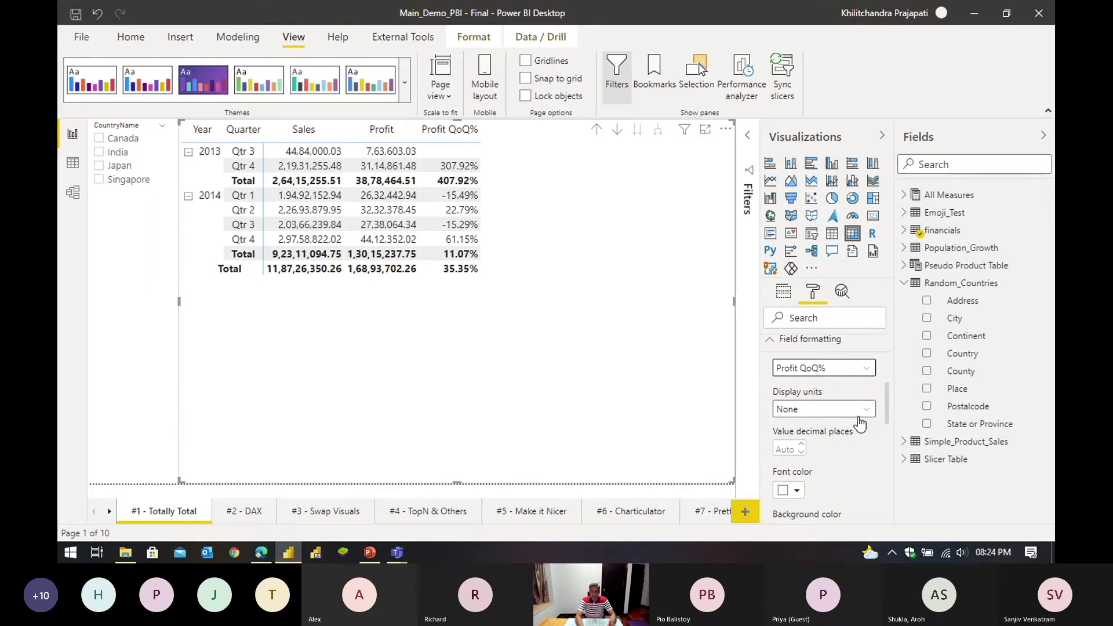
scroll(852, 423, "down", 2)
left_click(797, 417)
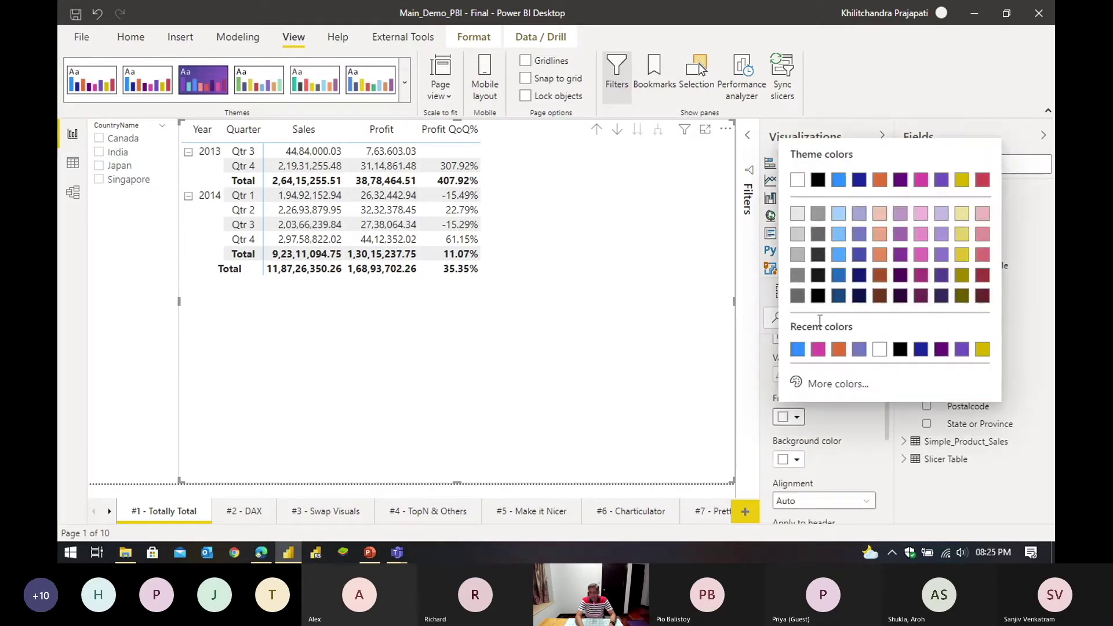
left_click(880, 350)
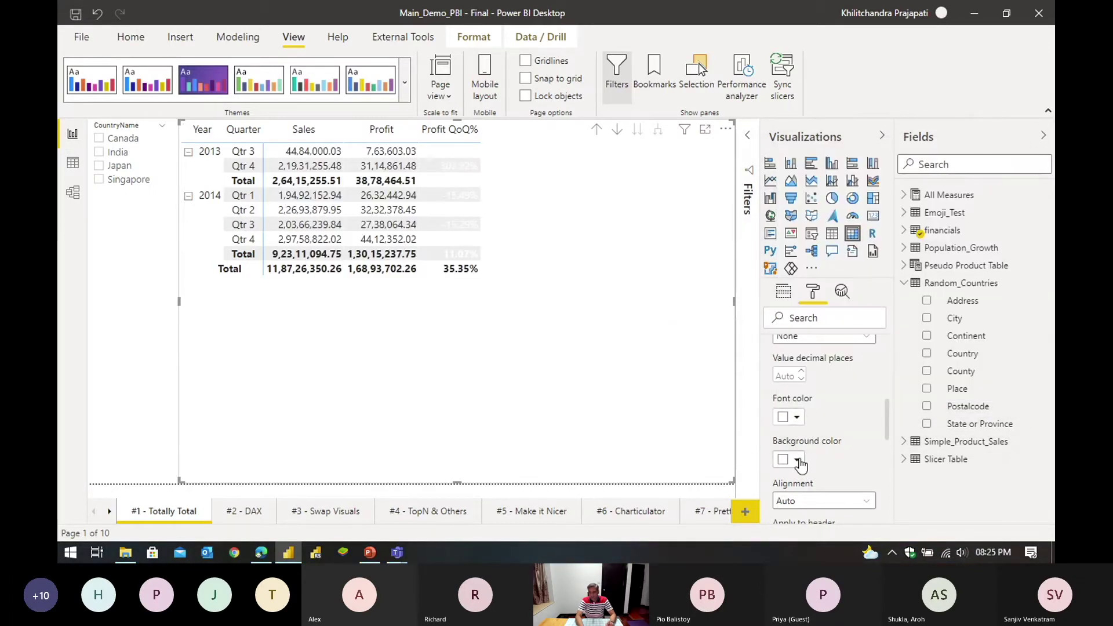
left_click(797, 460)
left_click(798, 392)
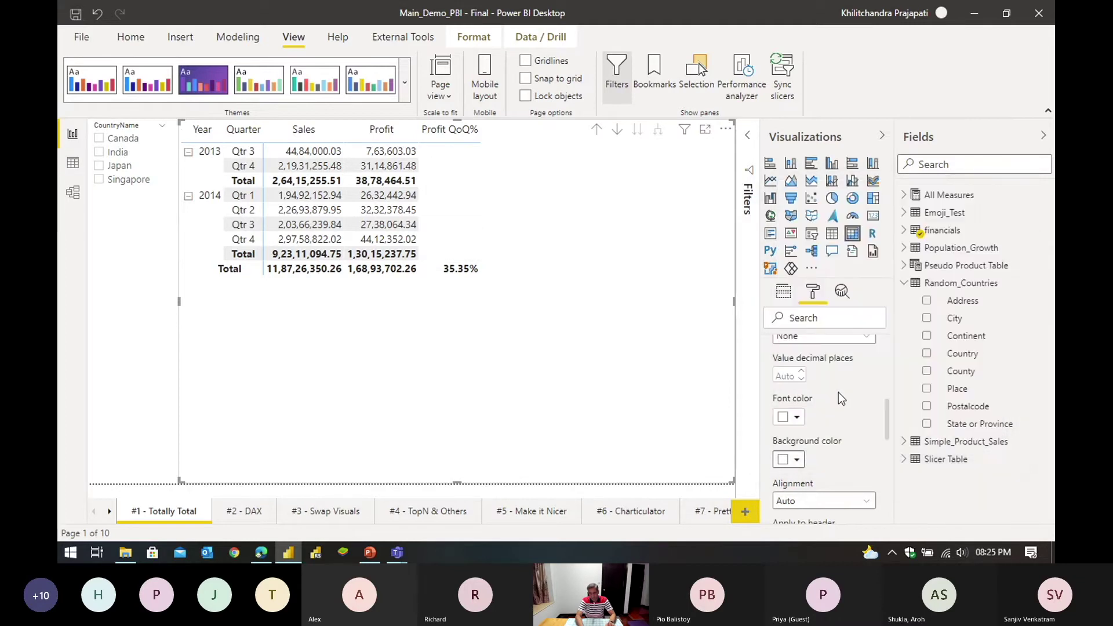
Step: Turn off Apply to values and Apply to subtotals for the Profit QoQ% field formatting
scroll(840, 401, "down", 2)
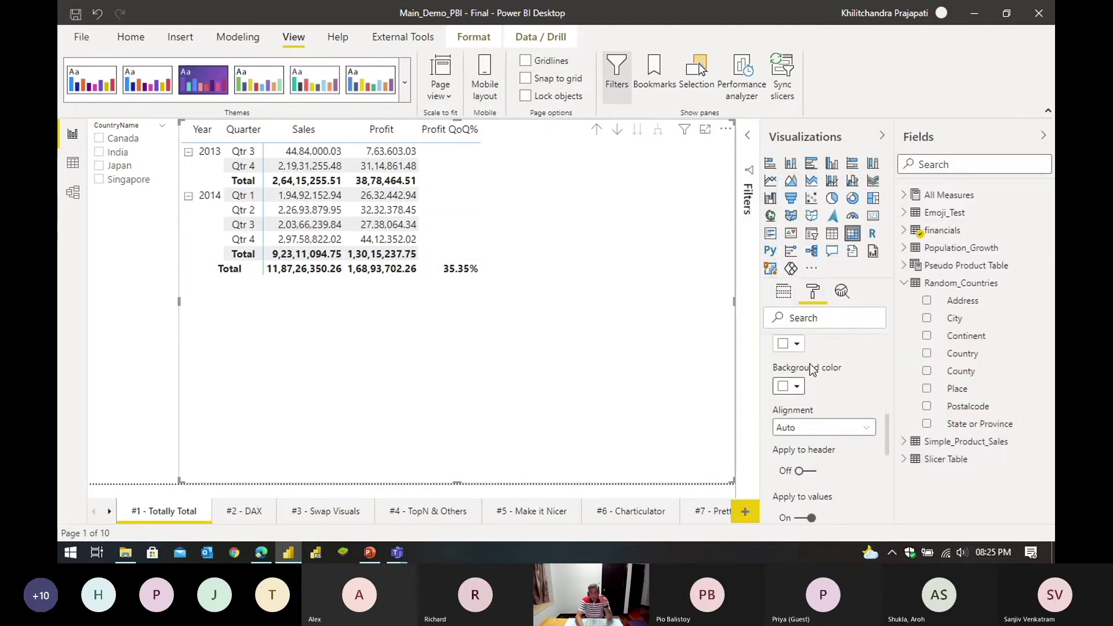
scroll(809, 360, "down", 3)
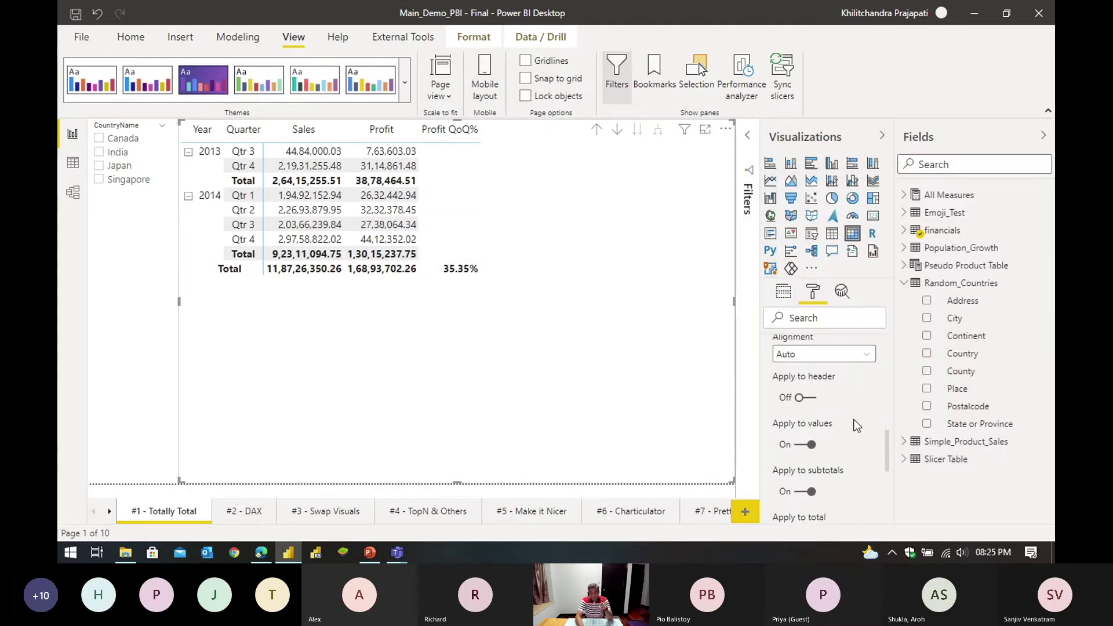
left_click(810, 371)
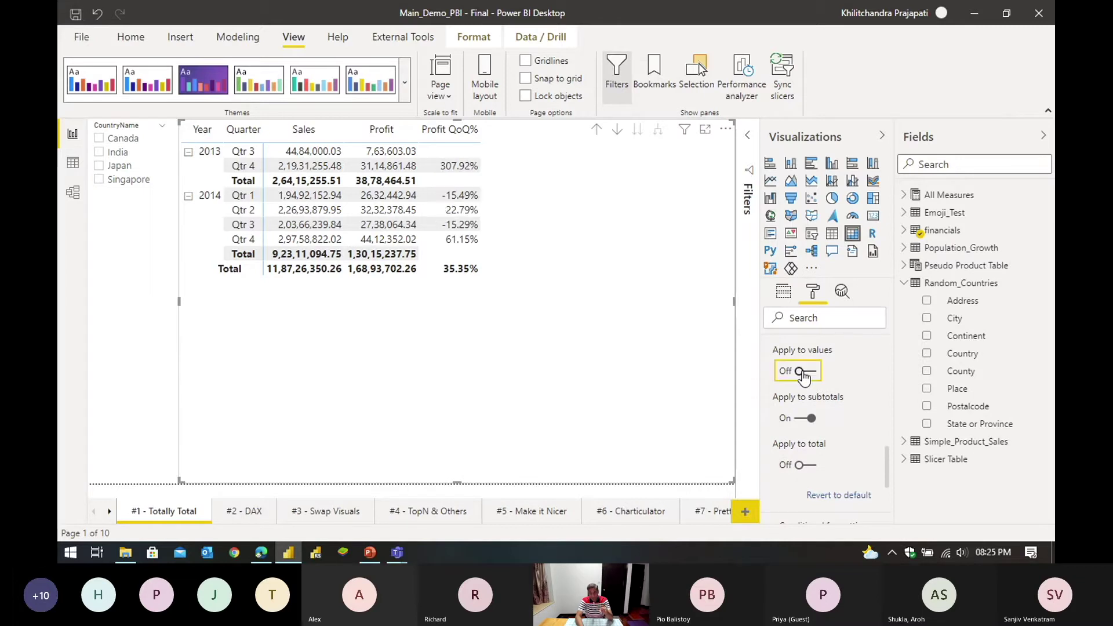
left_click(807, 418)
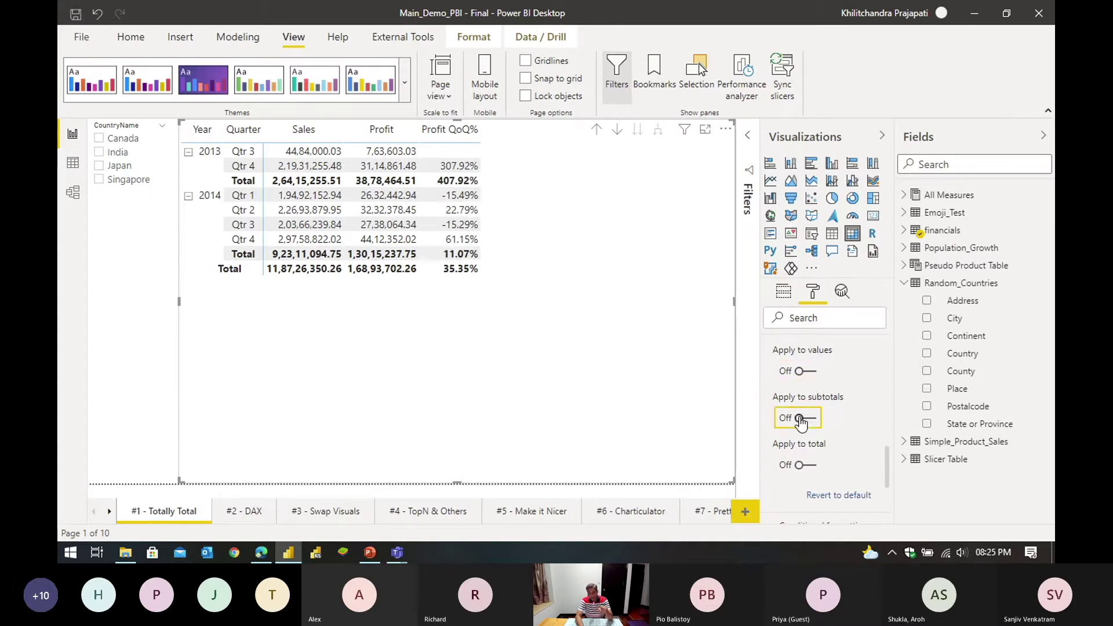
Step: Turn on Apply to total for the Profit QoQ% field formatting, and review the other field formatting settings
left_click(811, 465)
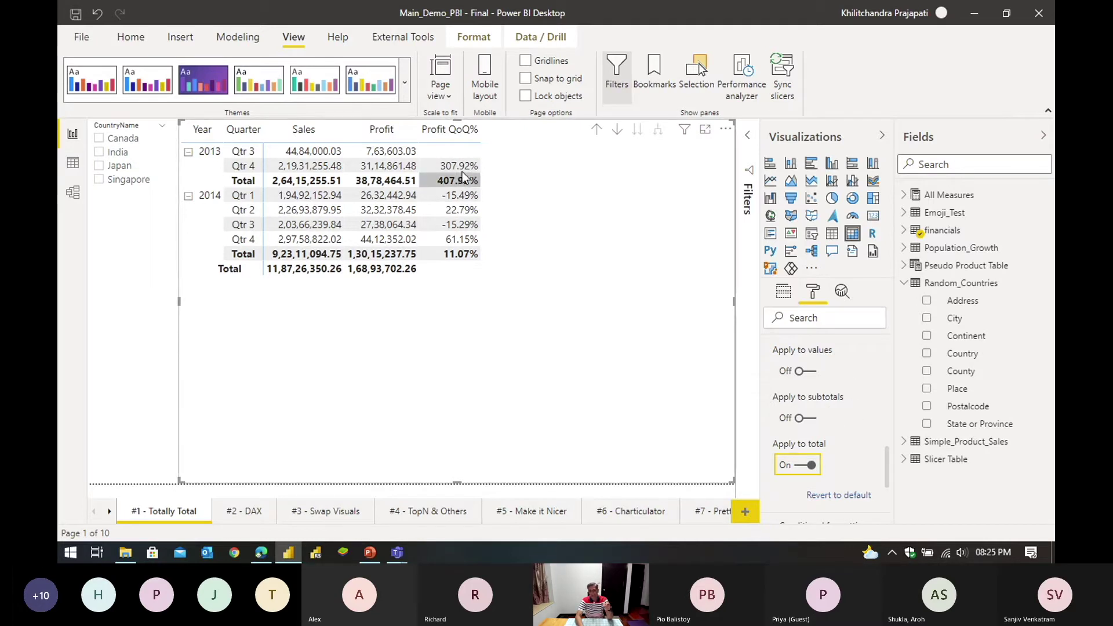
scroll(816, 385, "up", 3)
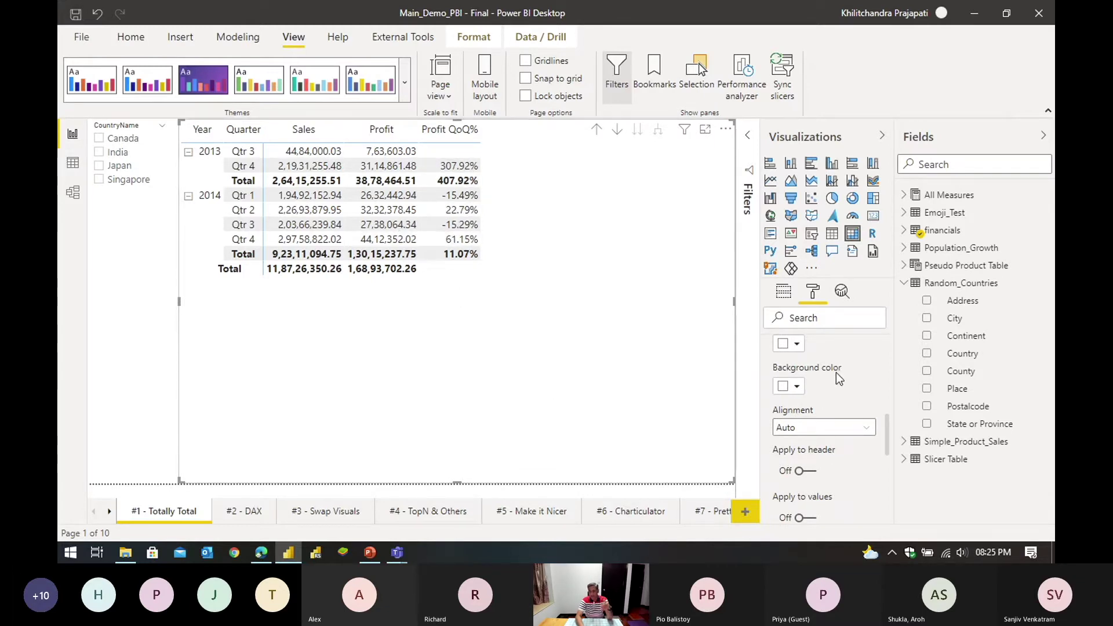
scroll(833, 458, "up", 3)
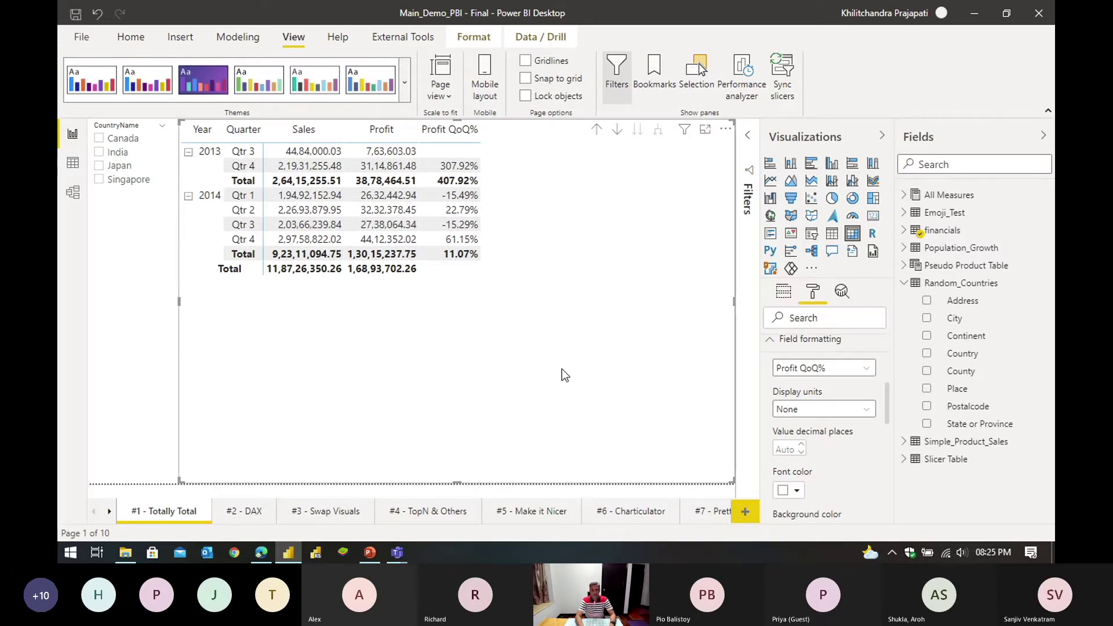
Step: Switch to the PowerPoint presentation and advance to the "#2 – DAX for Dummies" slide
key("alt+Tab")
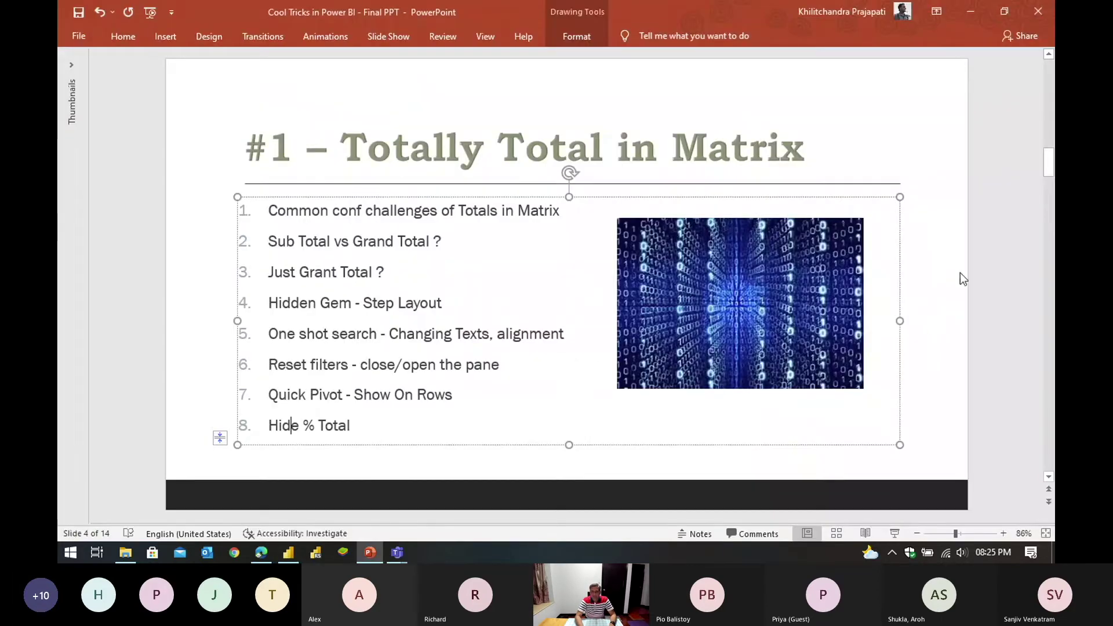
left_click(1000, 255)
scroll(1000, 256, "down", 1)
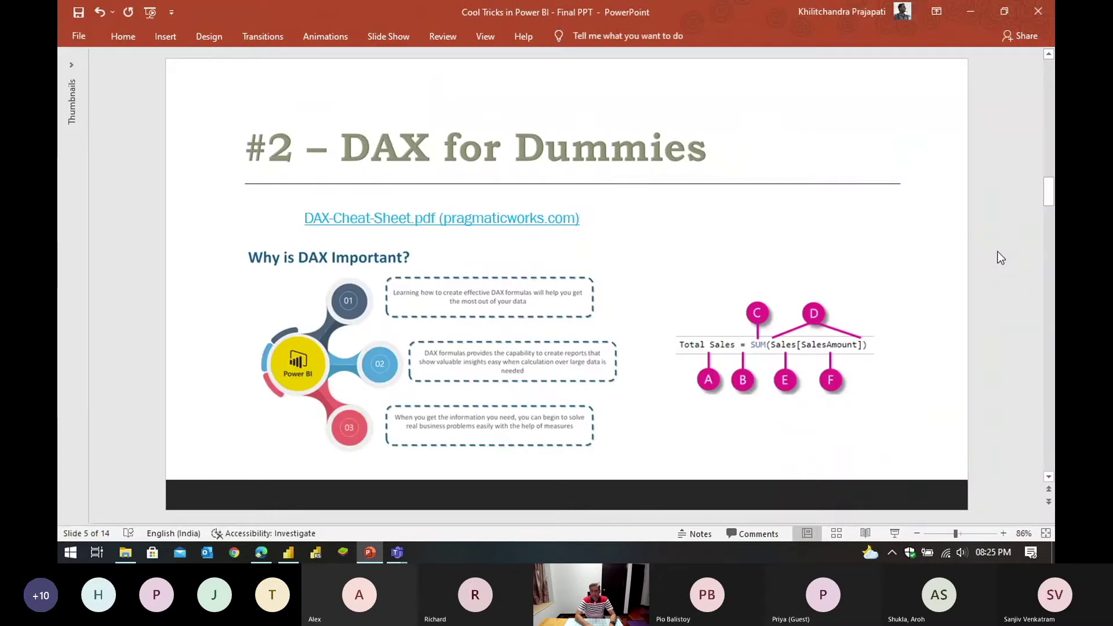
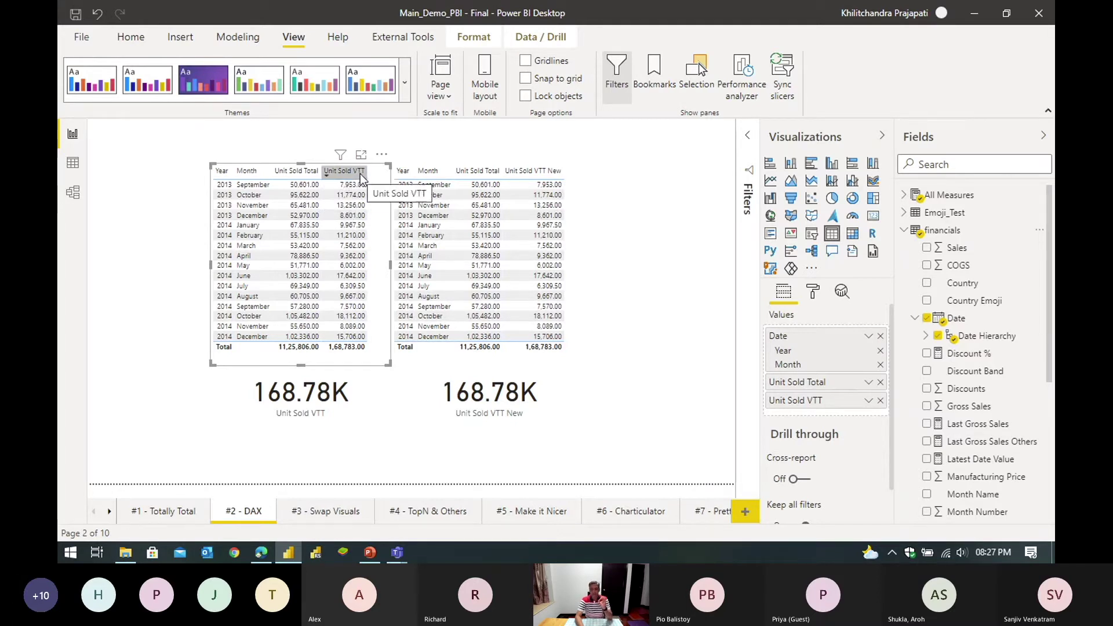
Step: Examine the Product column of the financials table in the Power BI data view
left_click(950, 231)
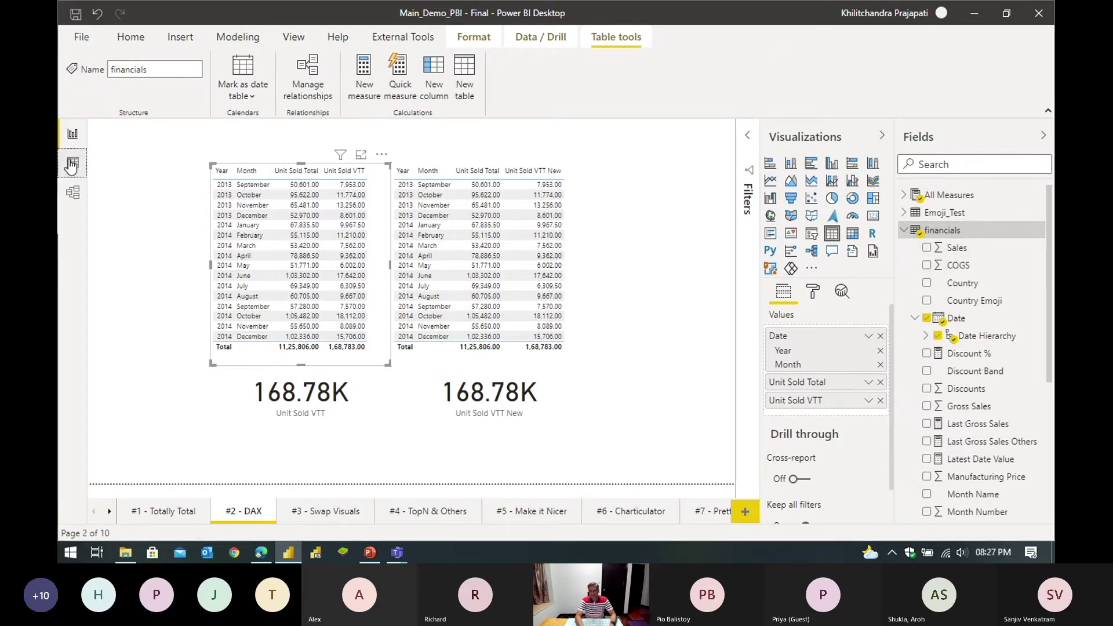
left_click(72, 163)
left_click(932, 284)
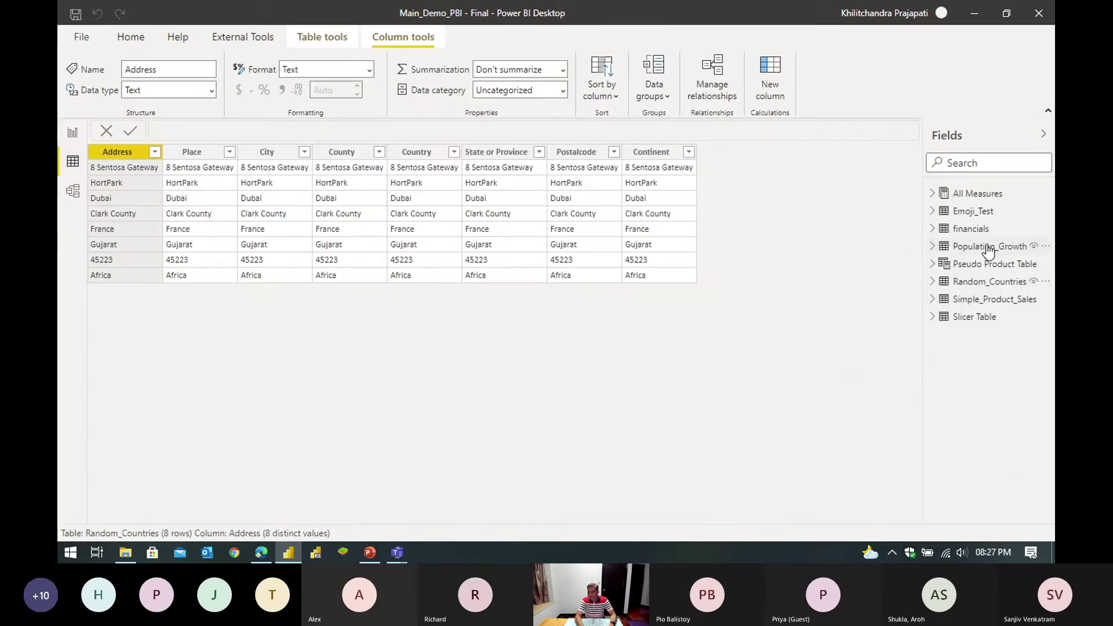
left_click(973, 230)
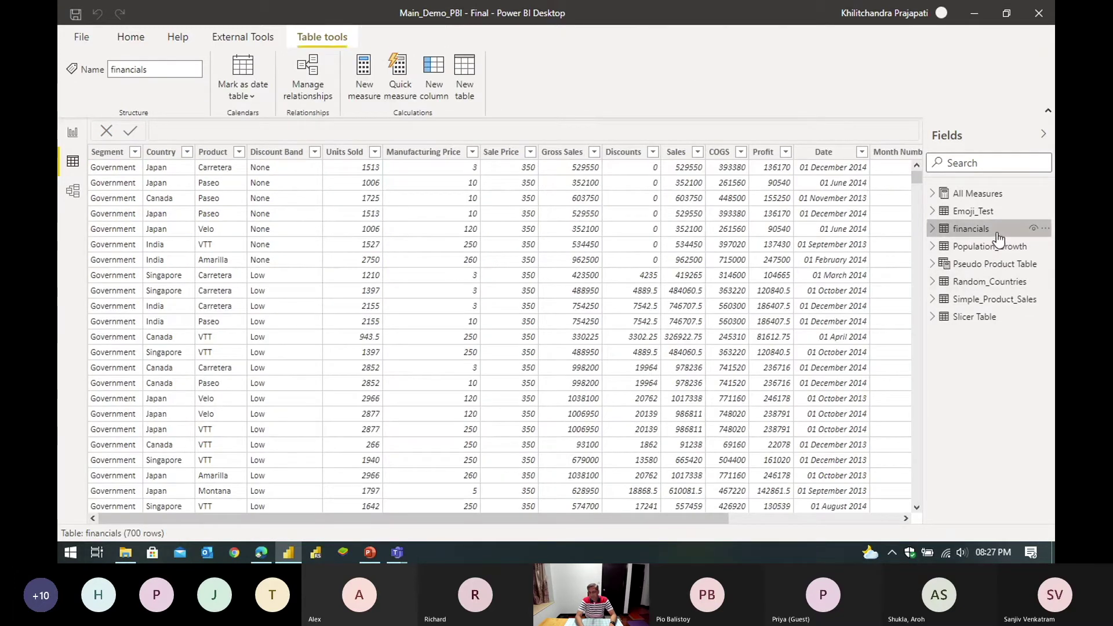
left_click(222, 153)
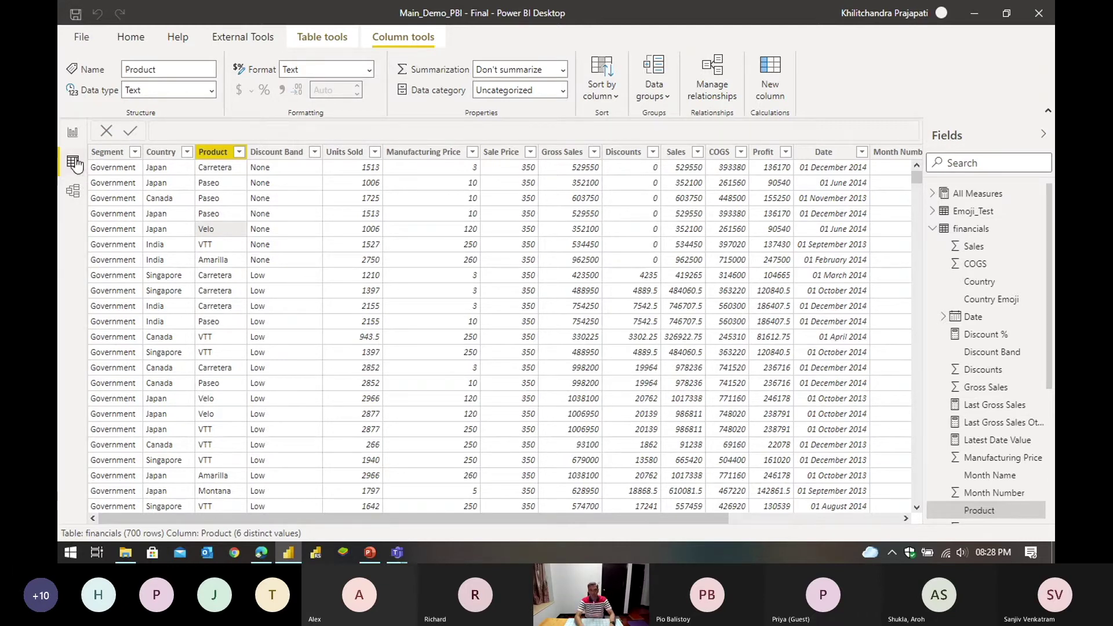
Step: Return to the #2 - DAX report page, widen the Fields pane, and select the table containing Unit Sold VTT
left_click(73, 135)
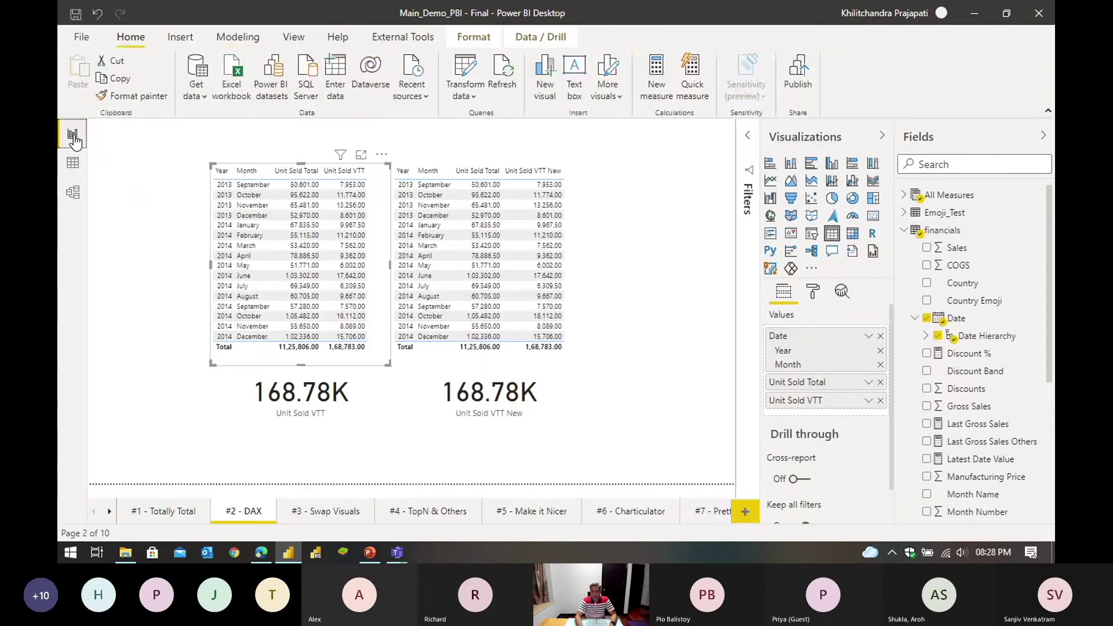
left_click(620, 288)
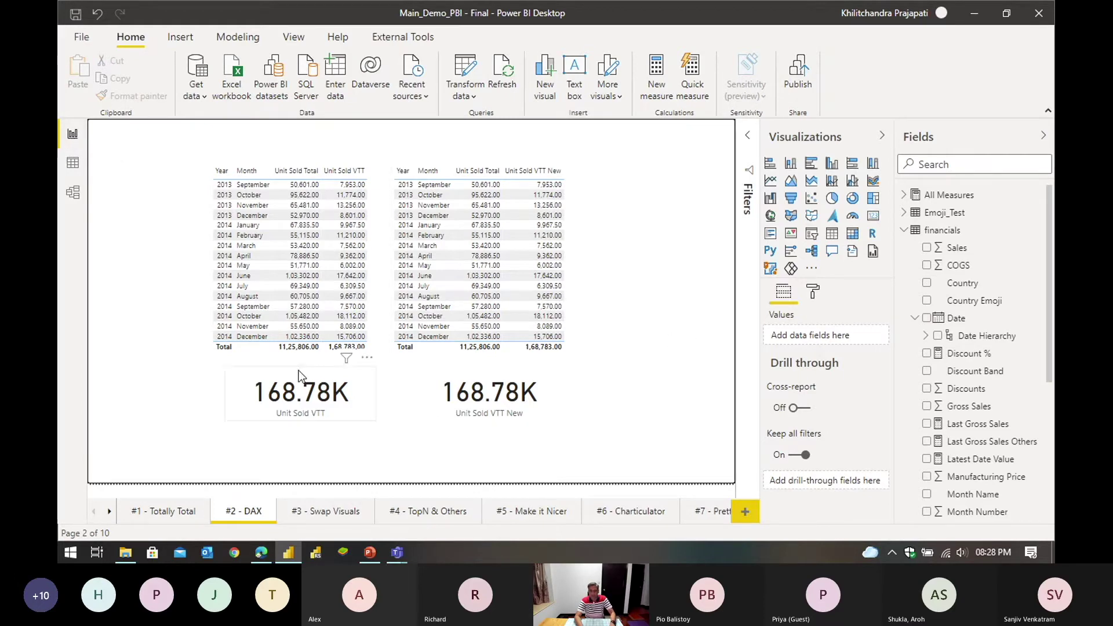
left_click_drag(895, 258, 860, 302)
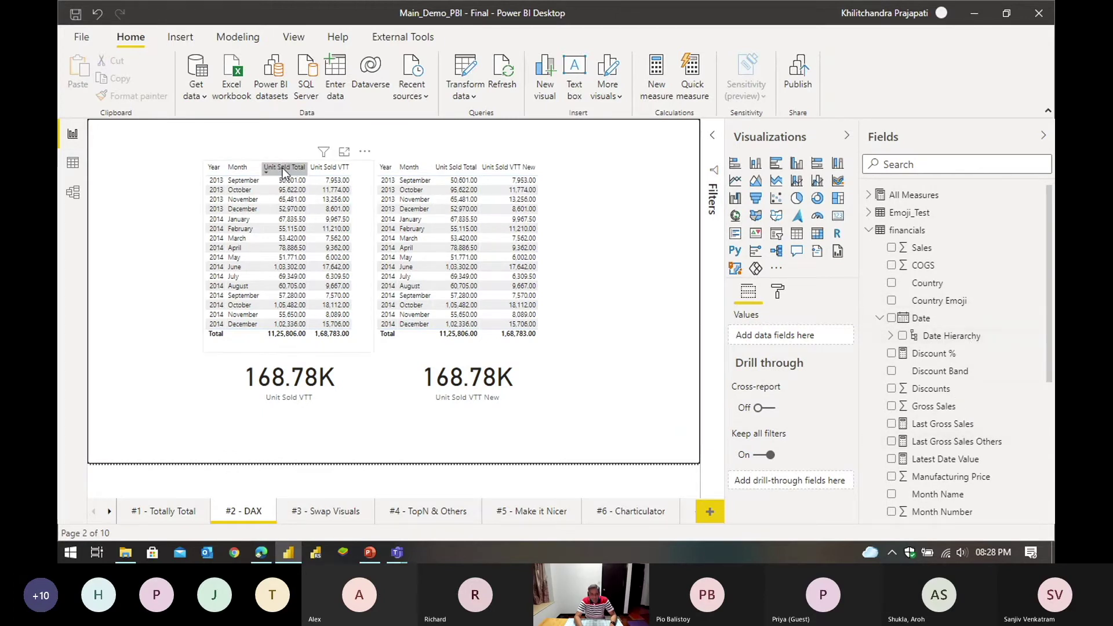
left_click(361, 348)
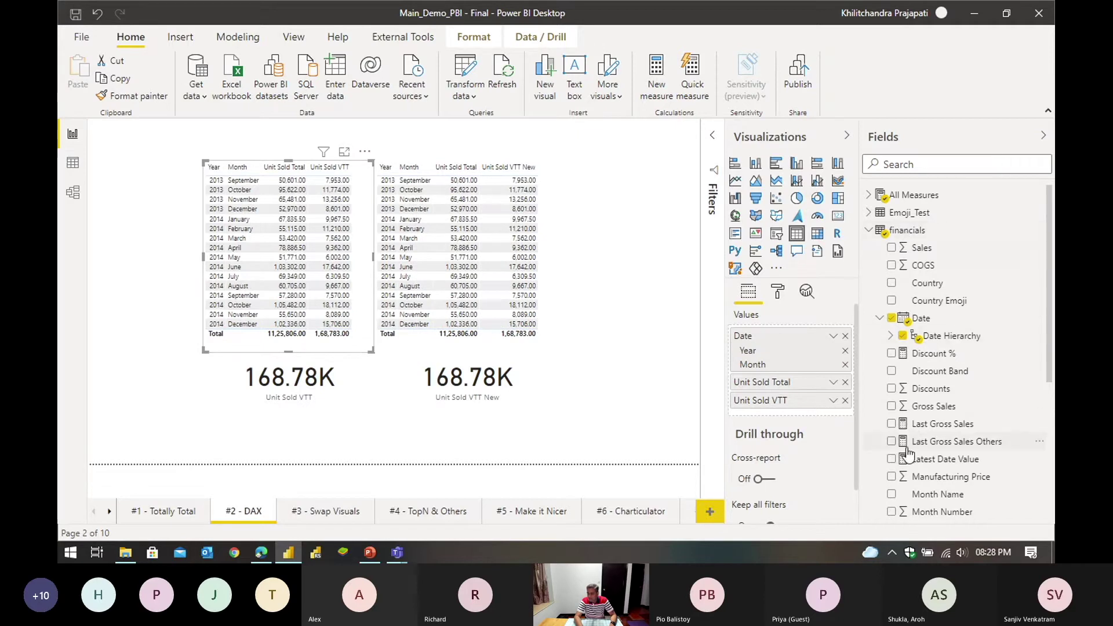
Step: Create a new measure in the All Measures table and expand its formula editor
scroll(966, 402, "down", 1)
scroll(966, 402, "down", 3)
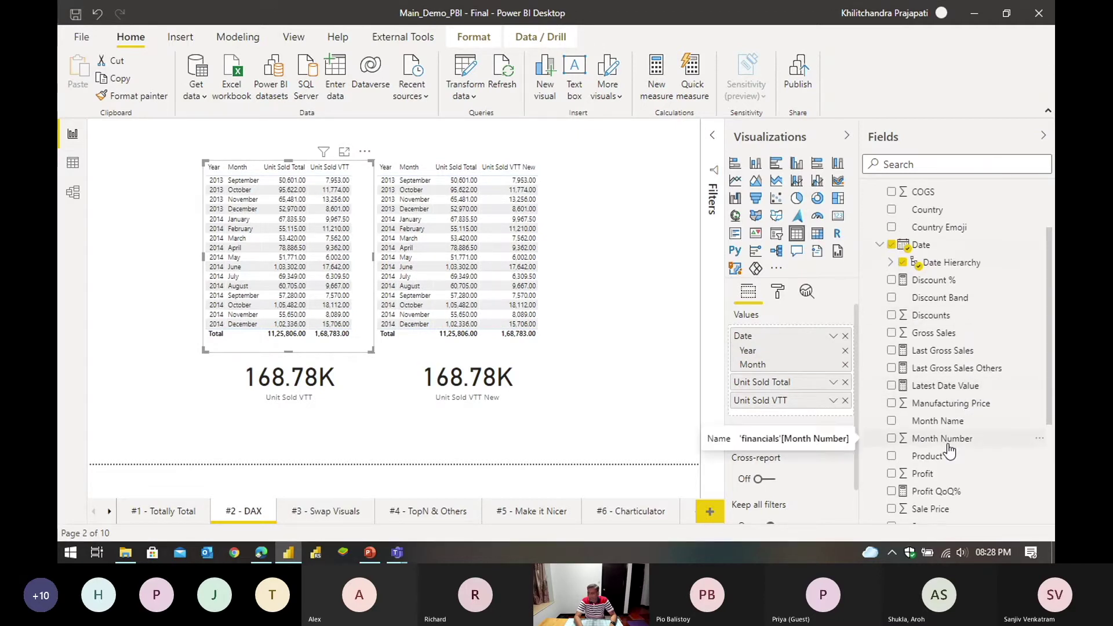
scroll(965, 400, "up", 3)
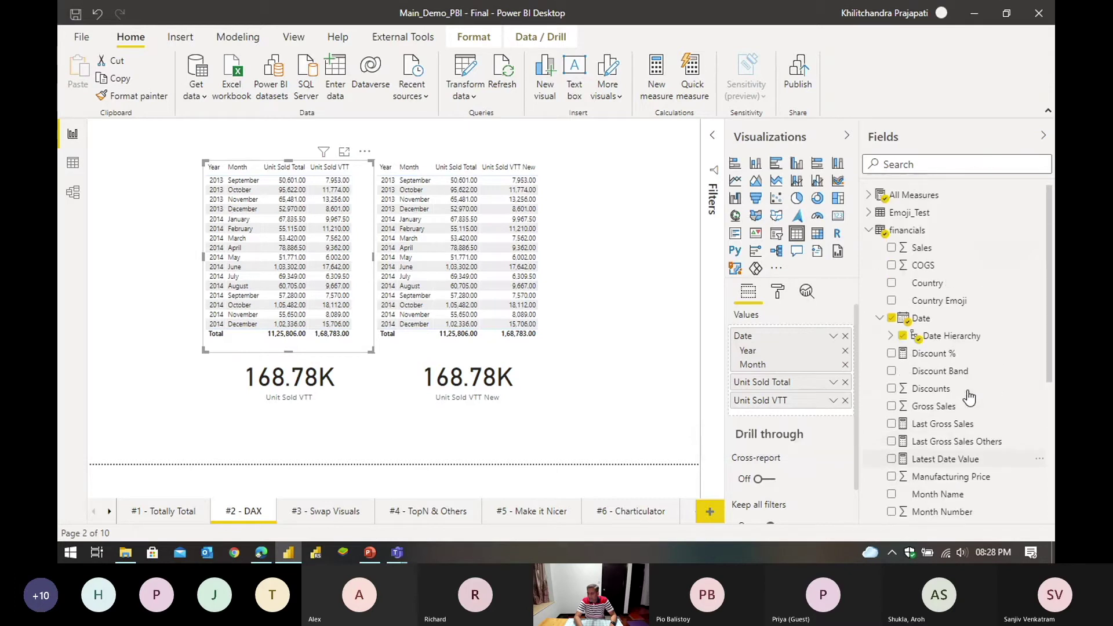
left_click(880, 198)
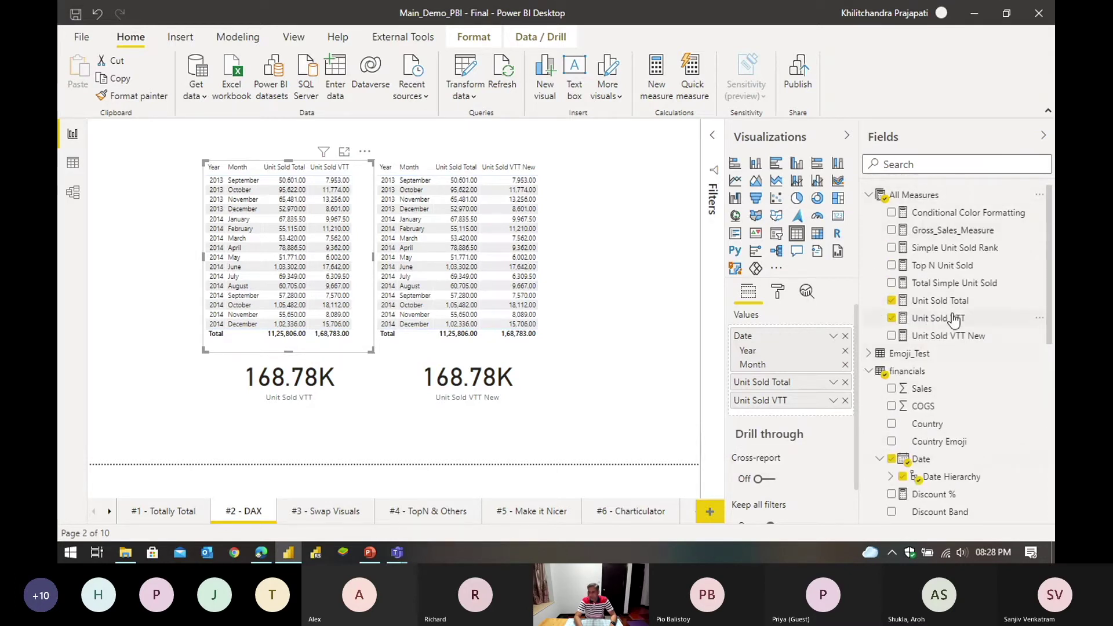
right_click(920, 194)
key("Escape")
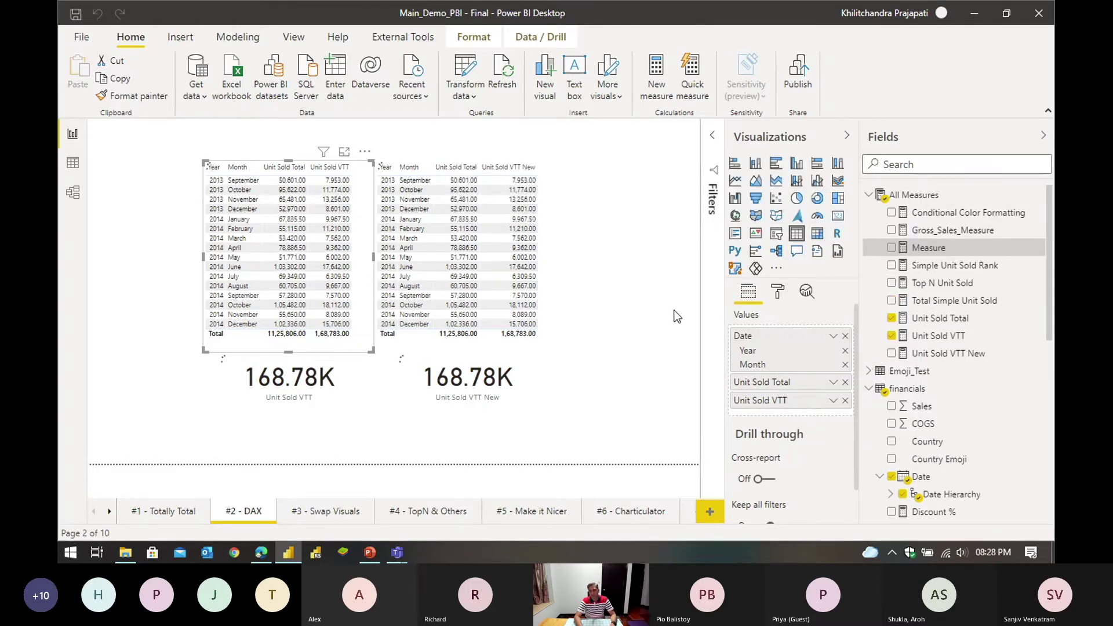
left_click(712, 132)
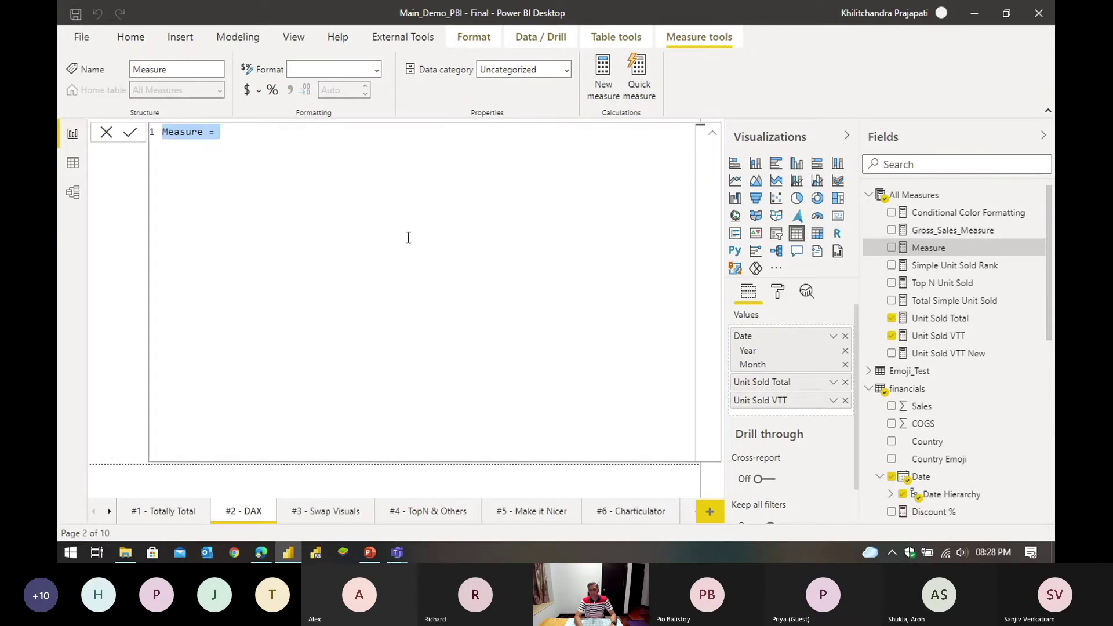
Step: Name the measure Unit Sold Velo and begin its definition two lines below the equals sign
type("Unit Sold")
type(" Total")
key("BackSpace")
key("BackSpace")
key("BackSpace")
key("BackSpace")
key("BackSpace")
type("Velo")
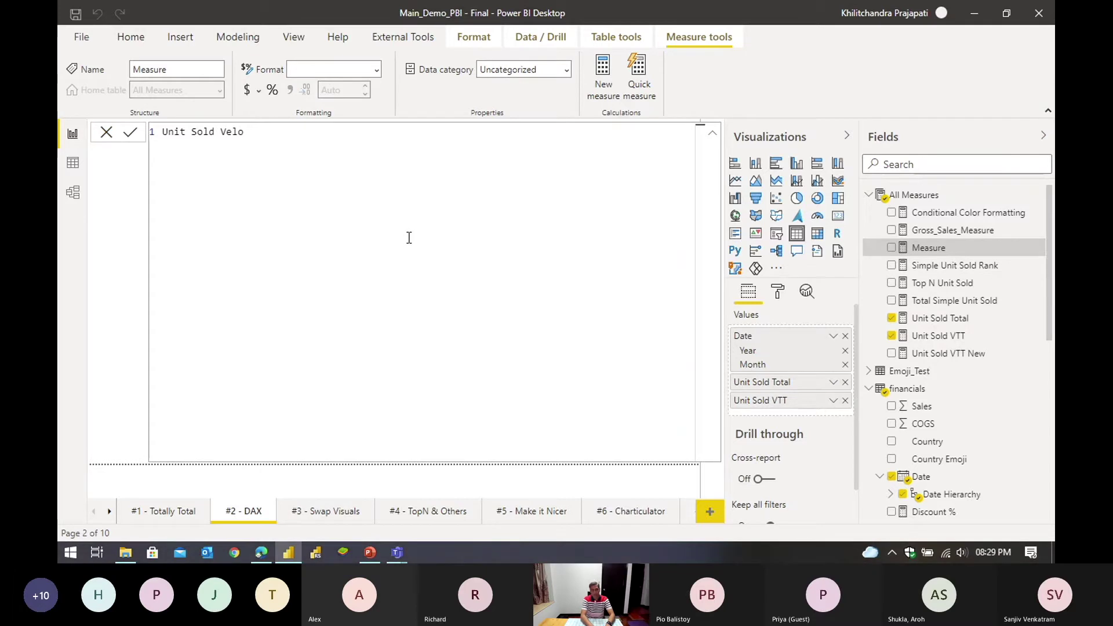
type("=")
key("shift+Return")
key("shift+Return")
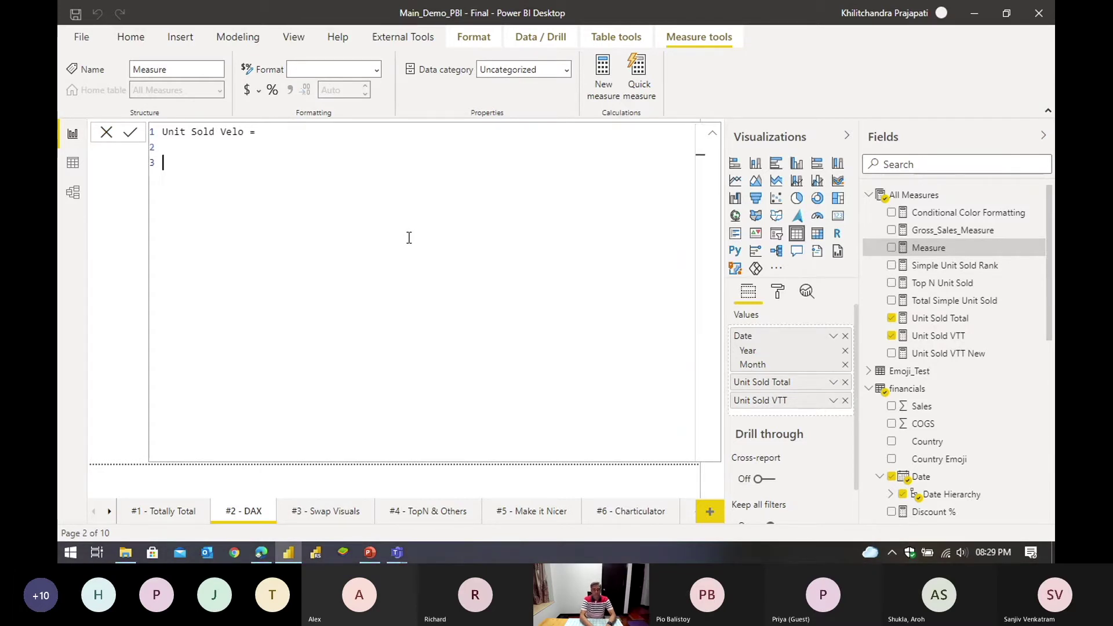
Step: Open a CALCULATE function with the [Unit Sold Total] measure as its expression on an indented line
type("CALCULATE(")
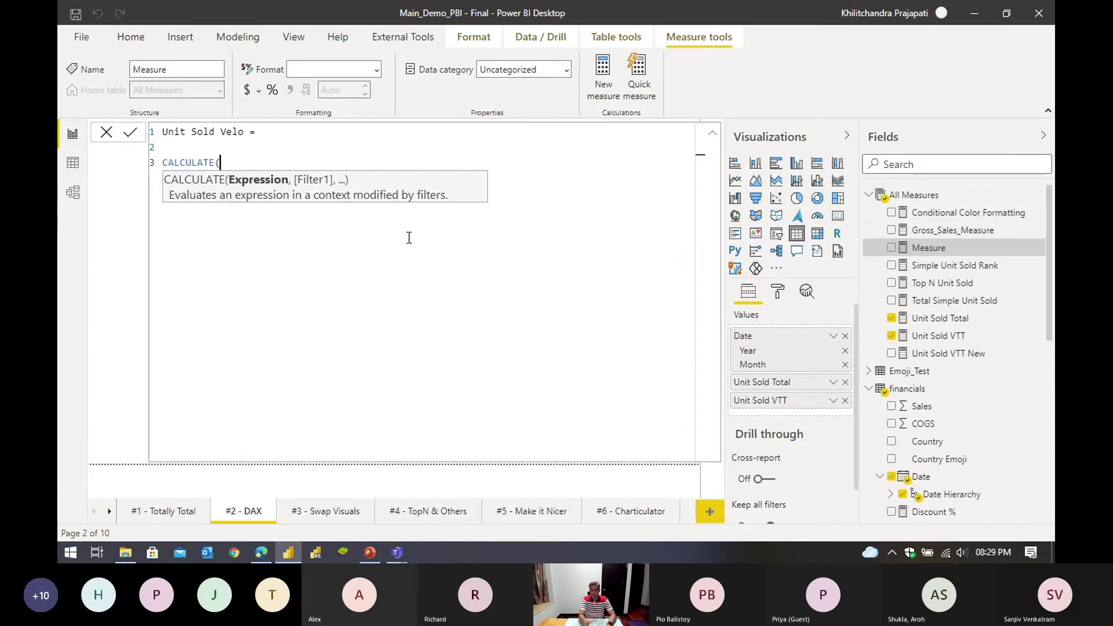
key("shift+Return")
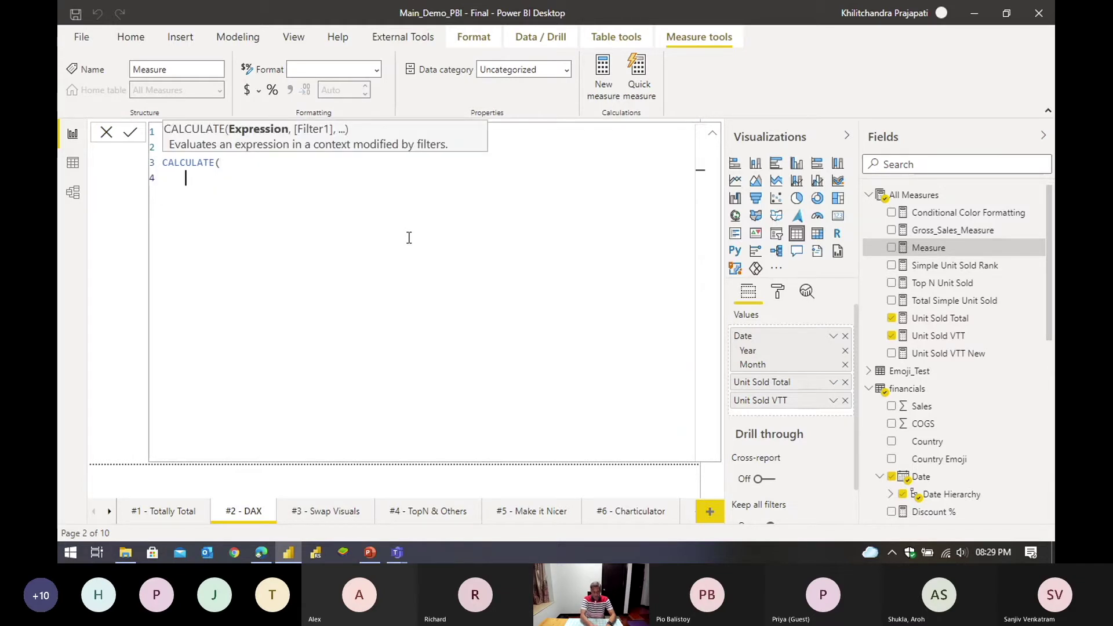
type("uni")
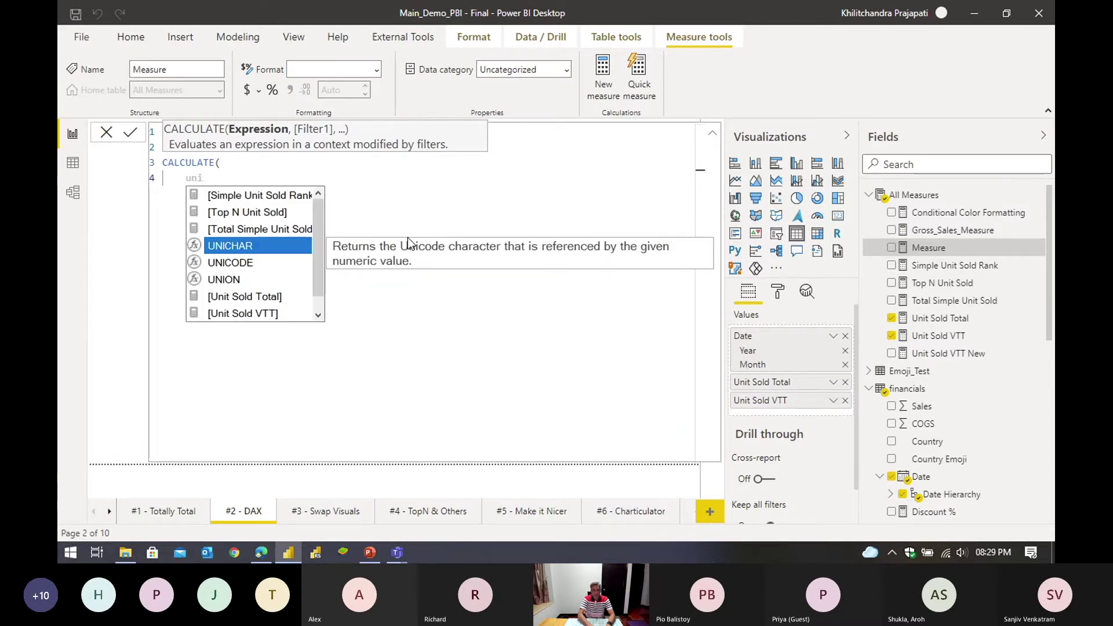
key("Down")
key("Down")
key("Down")
key("Tab")
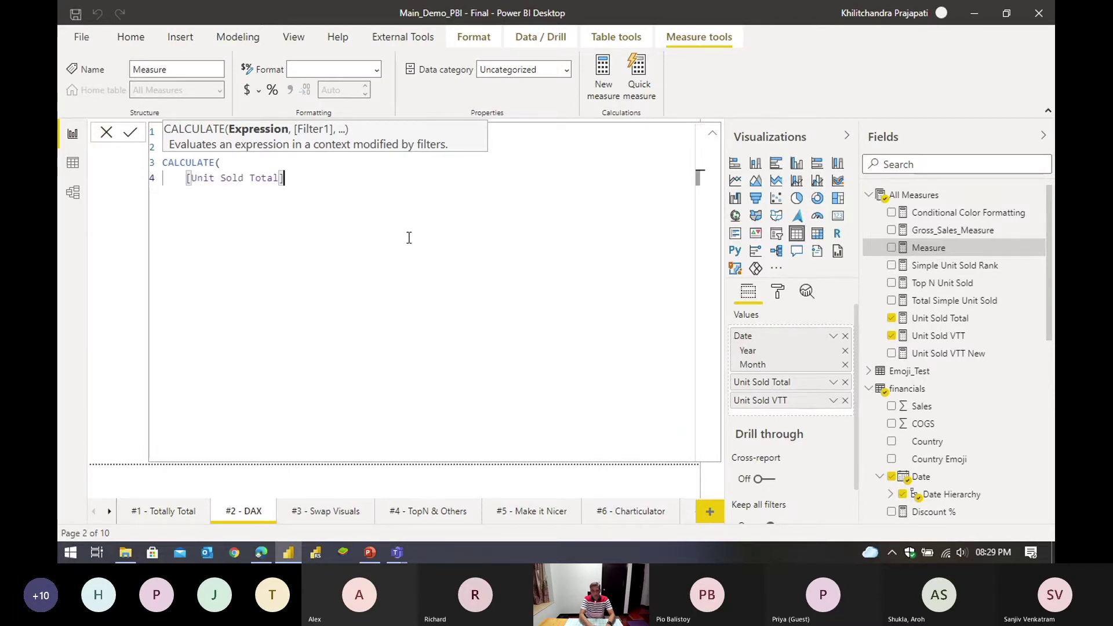
Step: Add a comma after [Unit Sold Total] and open a FILTER function on its own line as the filter argument
type(",ABS(")
key("BackSpace")
key("BackSpace")
key("BackSpace")
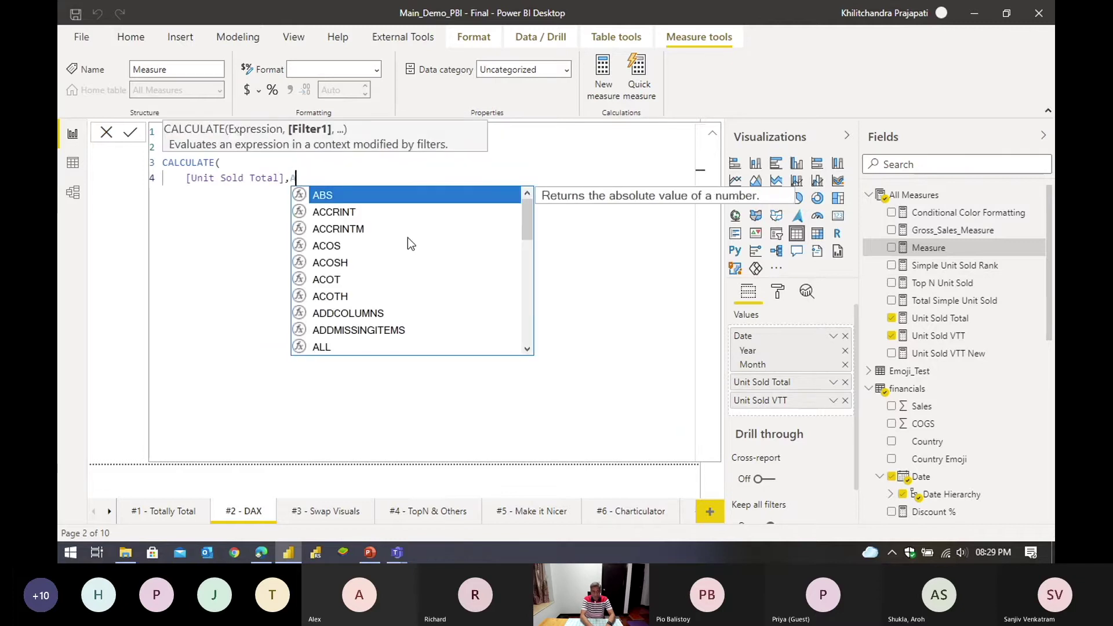
key("shift+Return")
type("FILTER(")
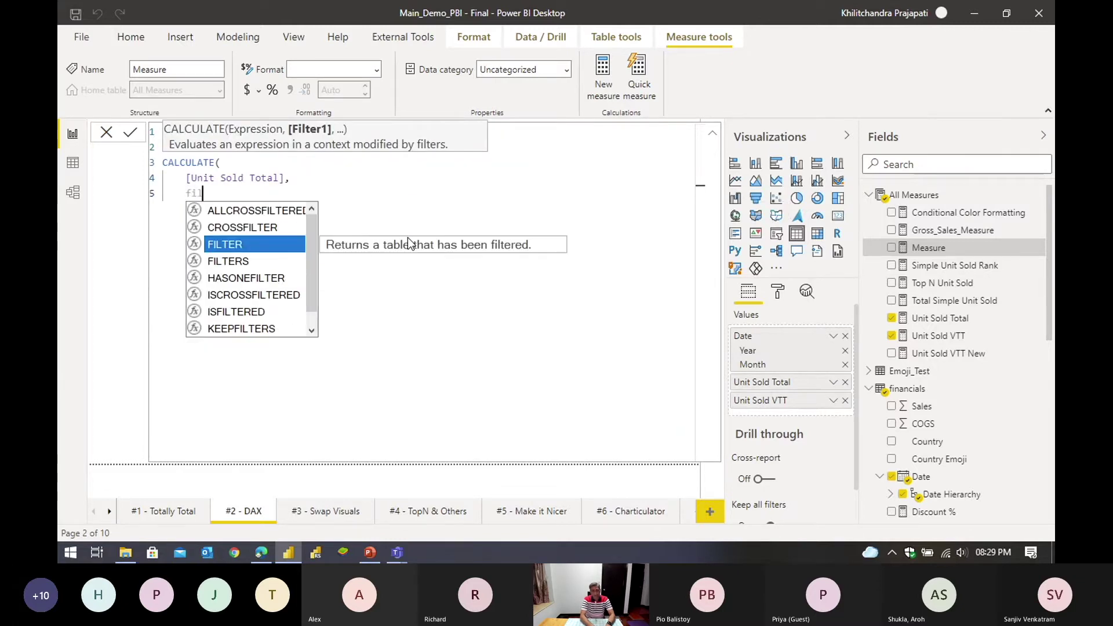
key("shift+Return")
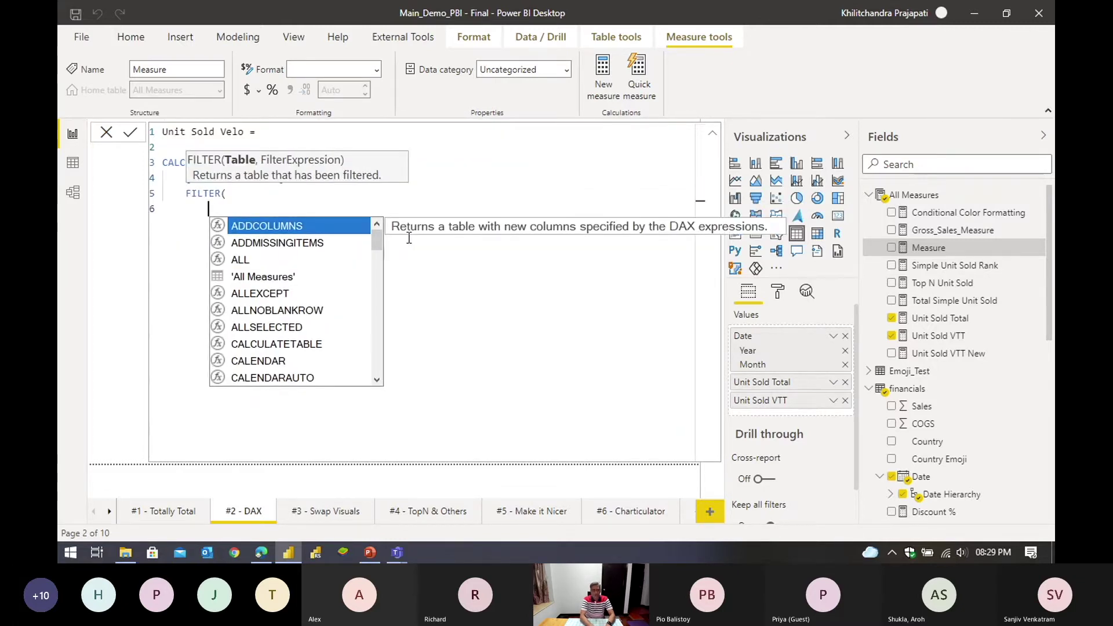
Step: Enter the financials table as FILTER's first argument, followed by a comma and a new line
type("fi")
key("Down")
key("Down")
key("Tab")
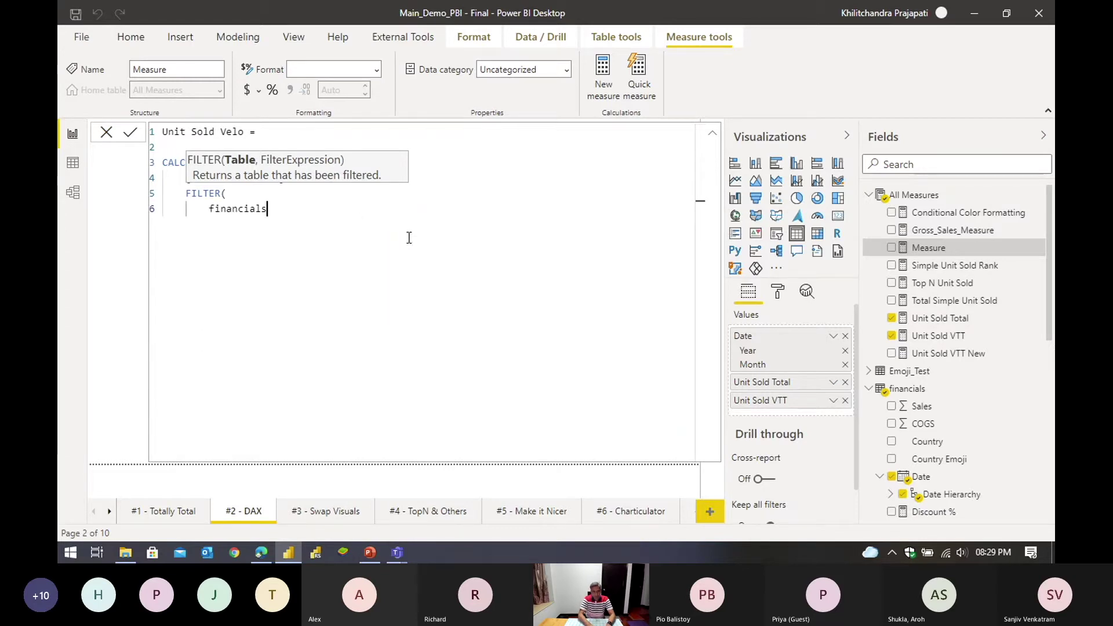
type(",")
key("shift+Return")
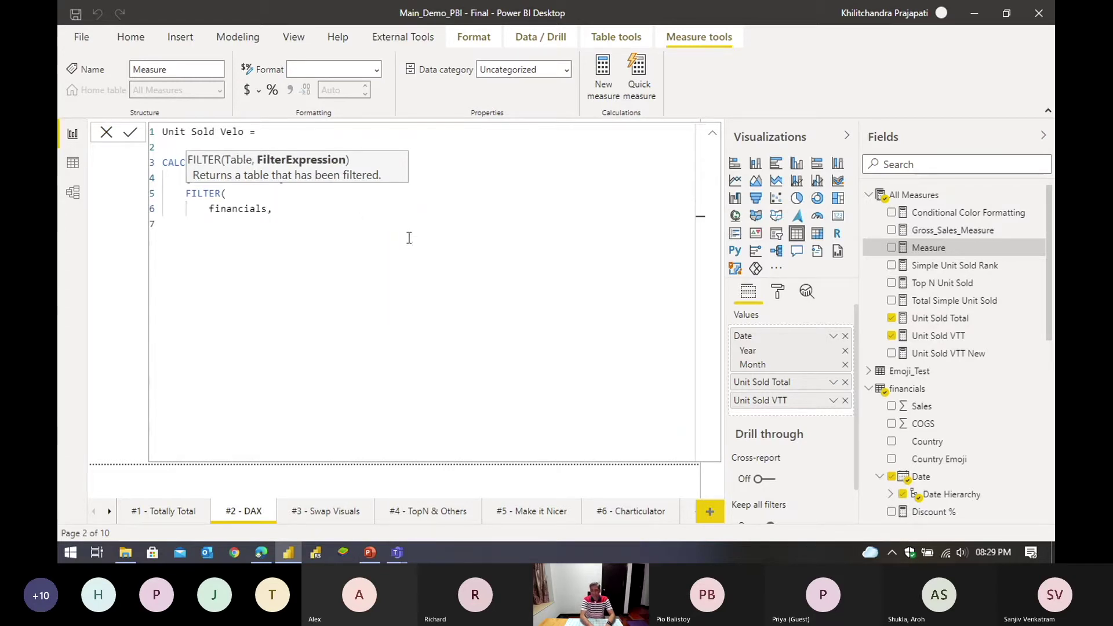
Step: Set the filter condition to financials[Product] = "Velo"
type("prod")
key("Up")
key("Up")
key("Tab")
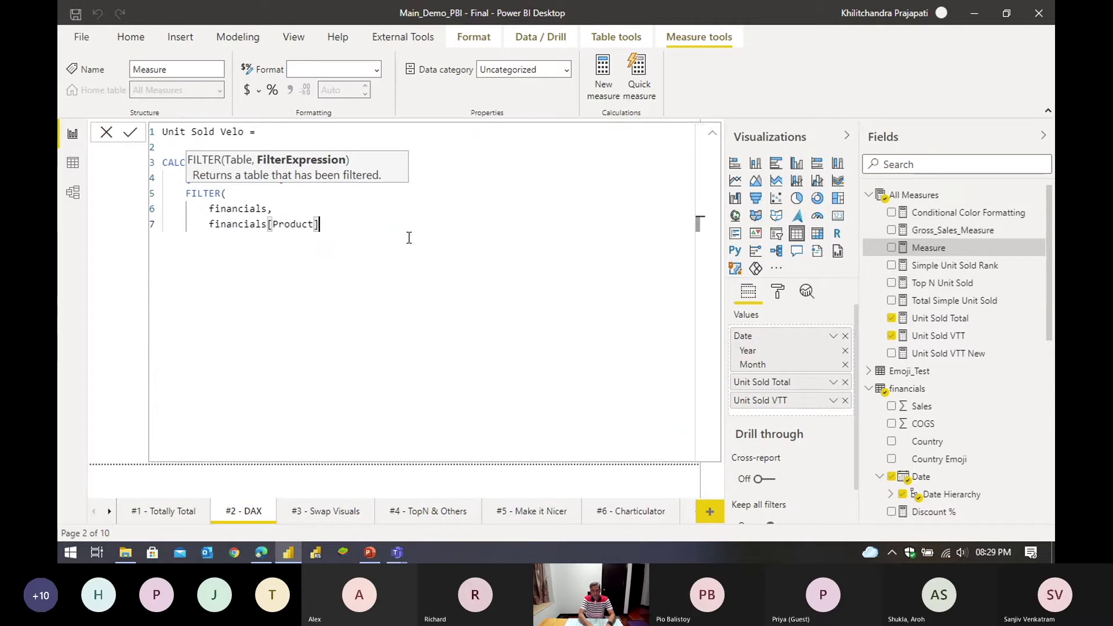
type("= \"Velo")
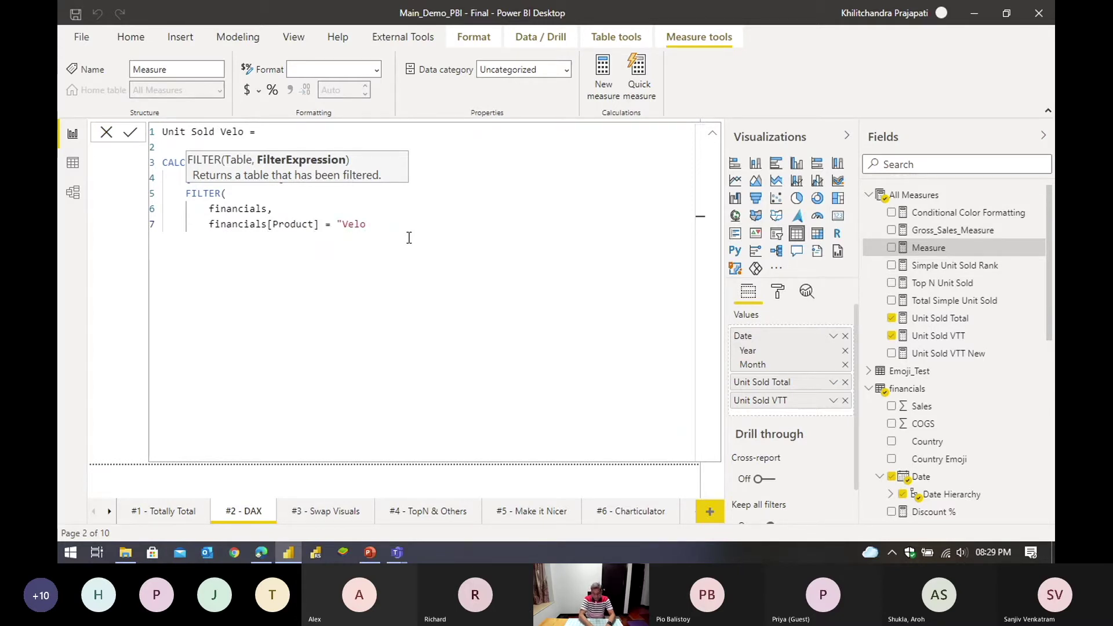
type("\"")
Step: Close the FILTER and CALCULATE functions, commit the measure, and place CALCULATE's closing parenthesis on its own line
key("Return")
type(")")
key("Return")
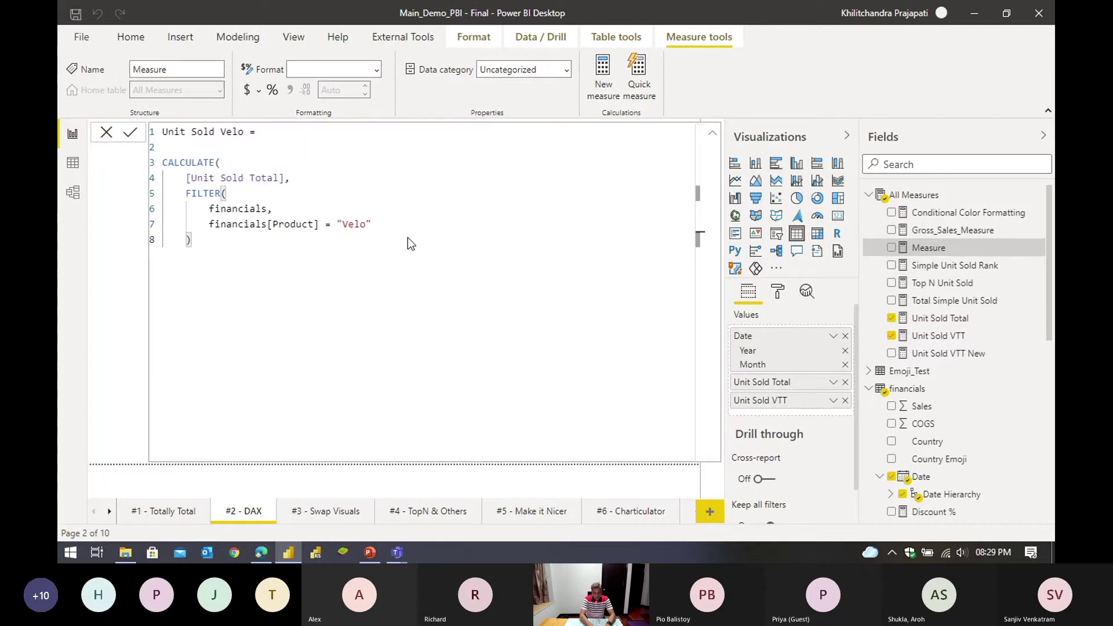
type(")")
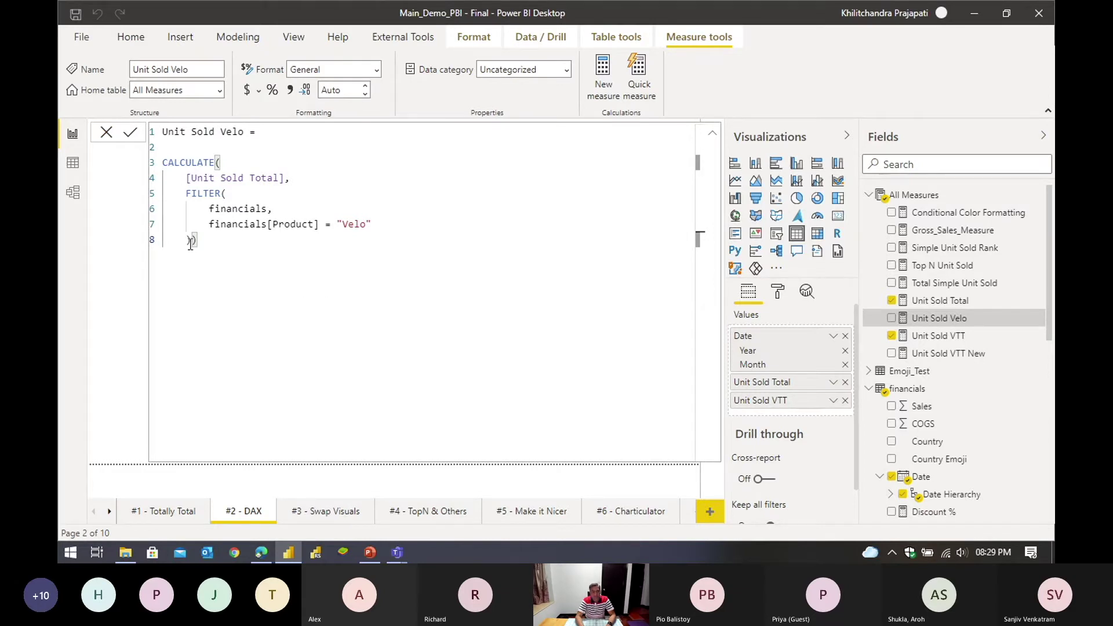
key("shift+Return")
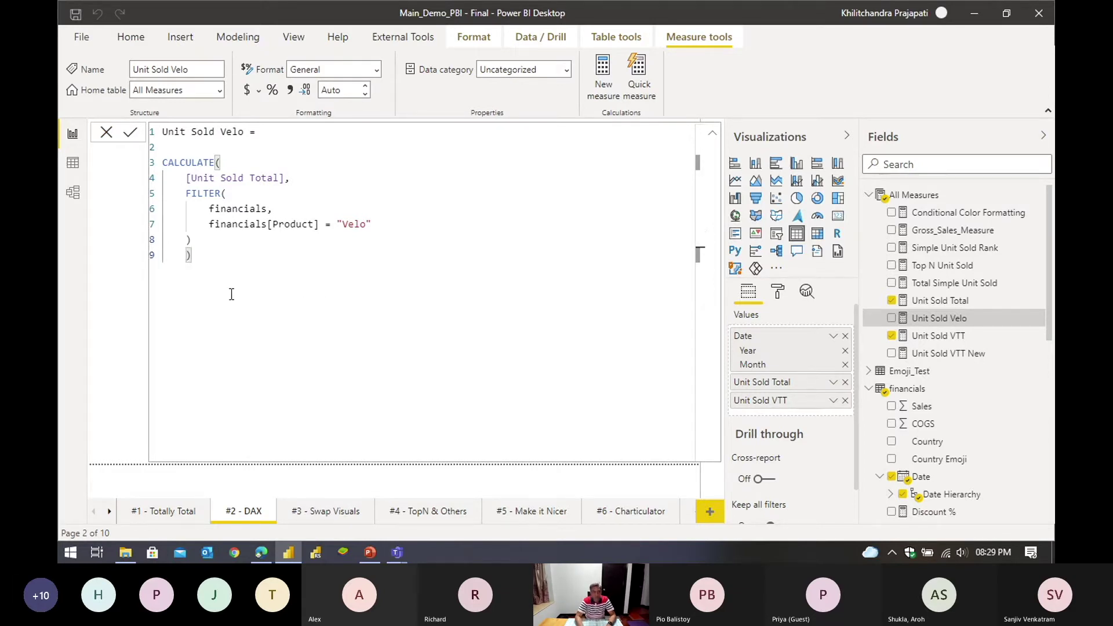
Step: Align CALCULATE's closing parenthesis with the start of its line, commit the Unit Sold Velo measure, and collapse the formula editor
key("BackSpace")
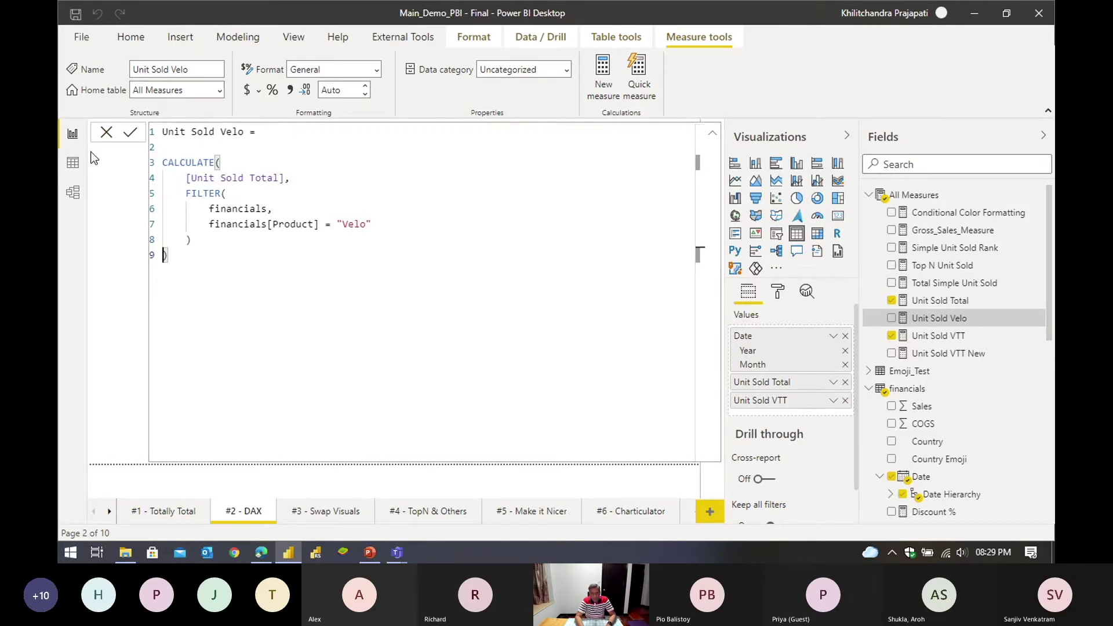
left_click(129, 132)
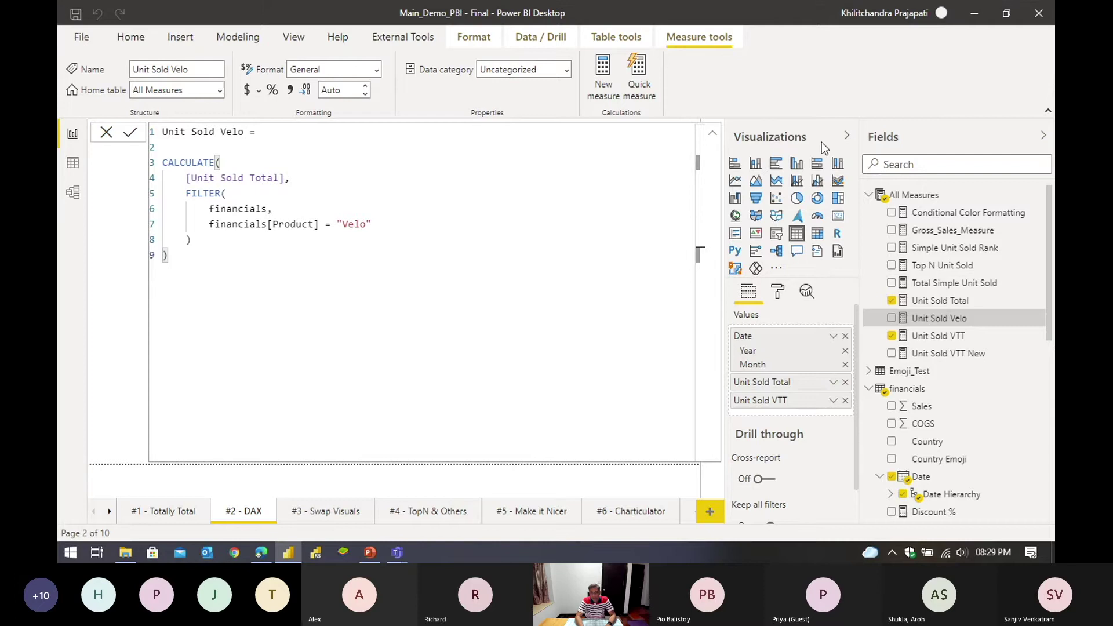
left_click(713, 136)
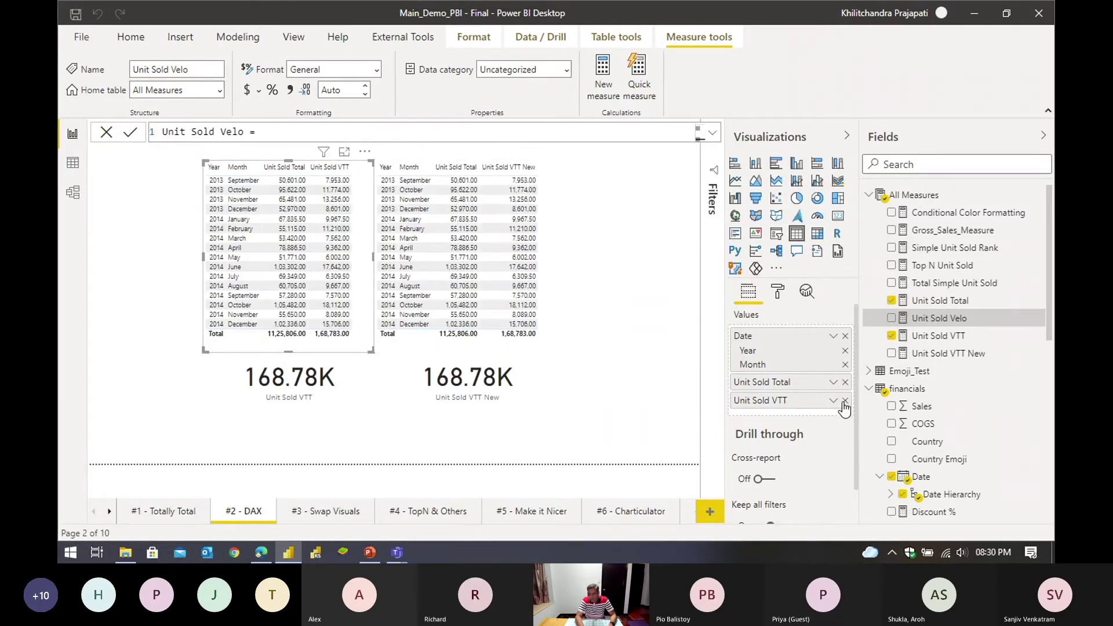
Step: Remove Unit Sold VTT and Unit Sold VTT New from the two tables and add Unit Sold Velo to the first table
left_click_drag(806, 413, 548, 275)
left_click(549, 270)
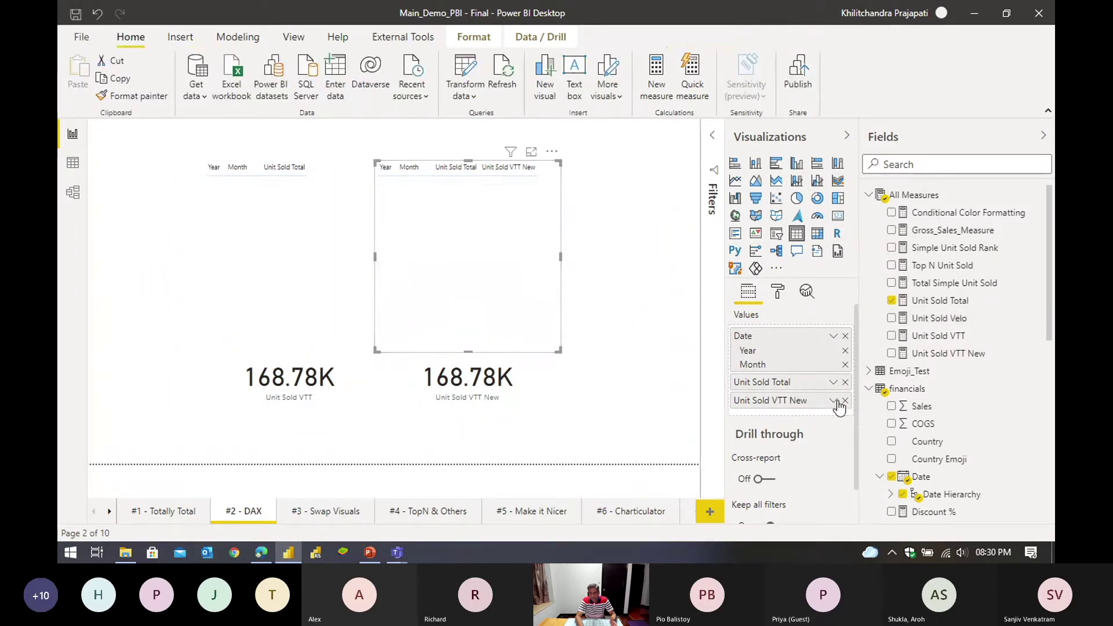
left_click_drag(836, 400, 481, 331)
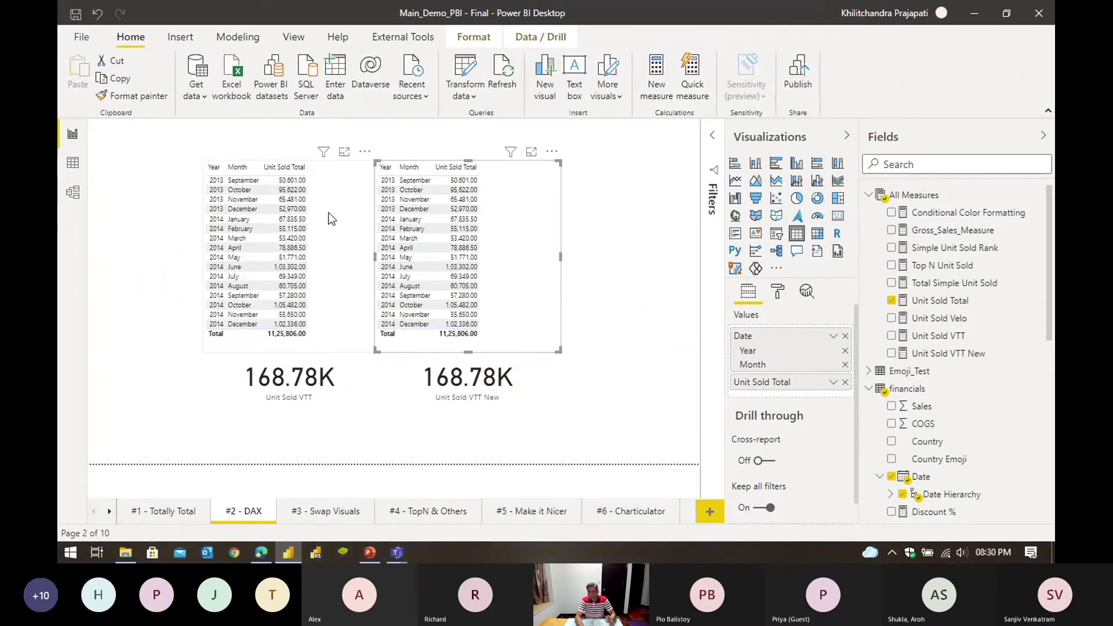
left_click(345, 308)
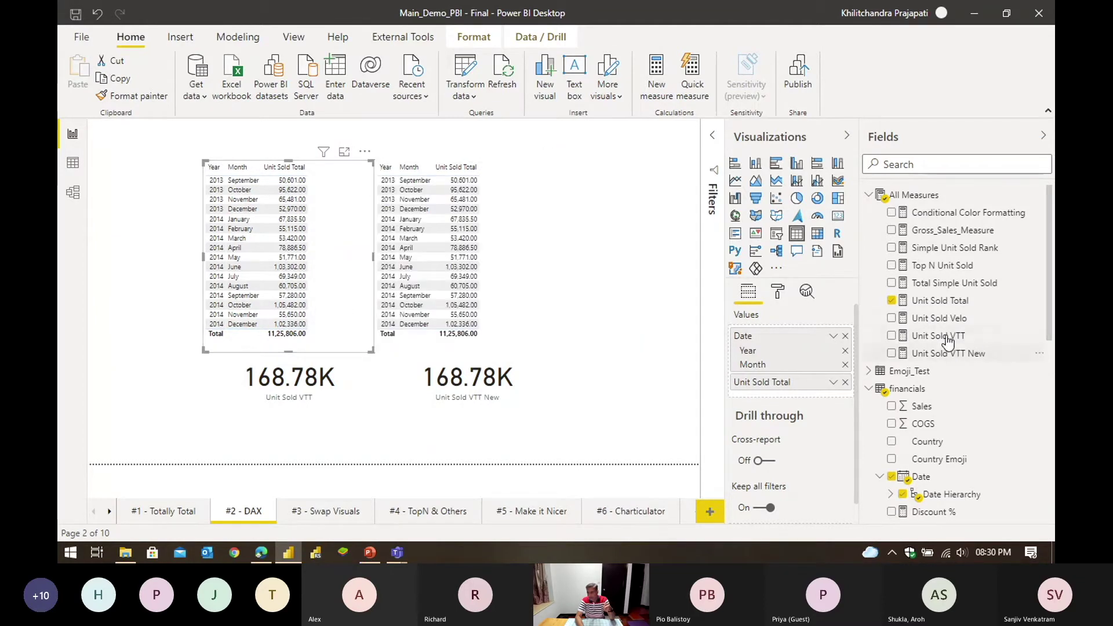
left_click_drag(942, 319, 804, 398)
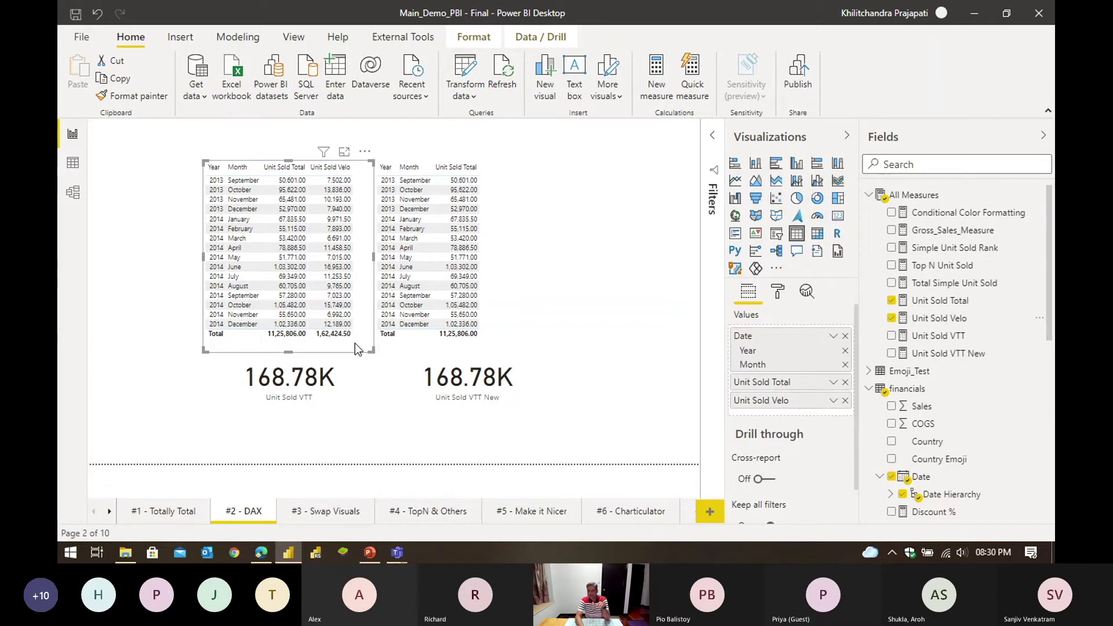
Step: Create a new measure in the All Measures table, name it Unit Sold Velo New, and start its expression on a new line
right_click(919, 195)
left_click(845, 206)
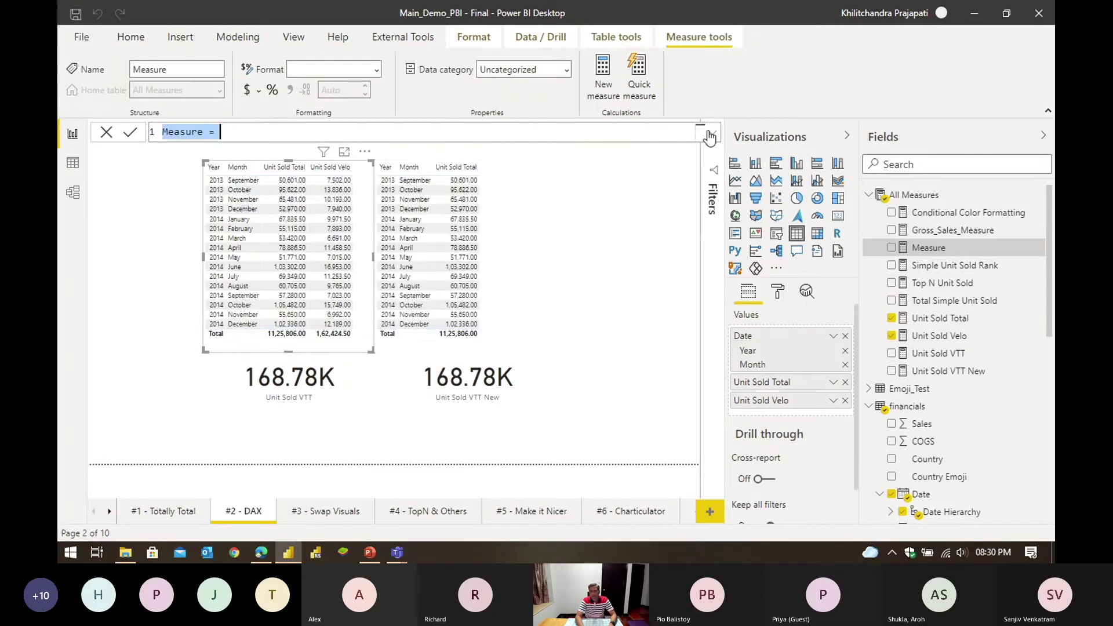
left_click(712, 133)
type("Unit Sold Velo New")
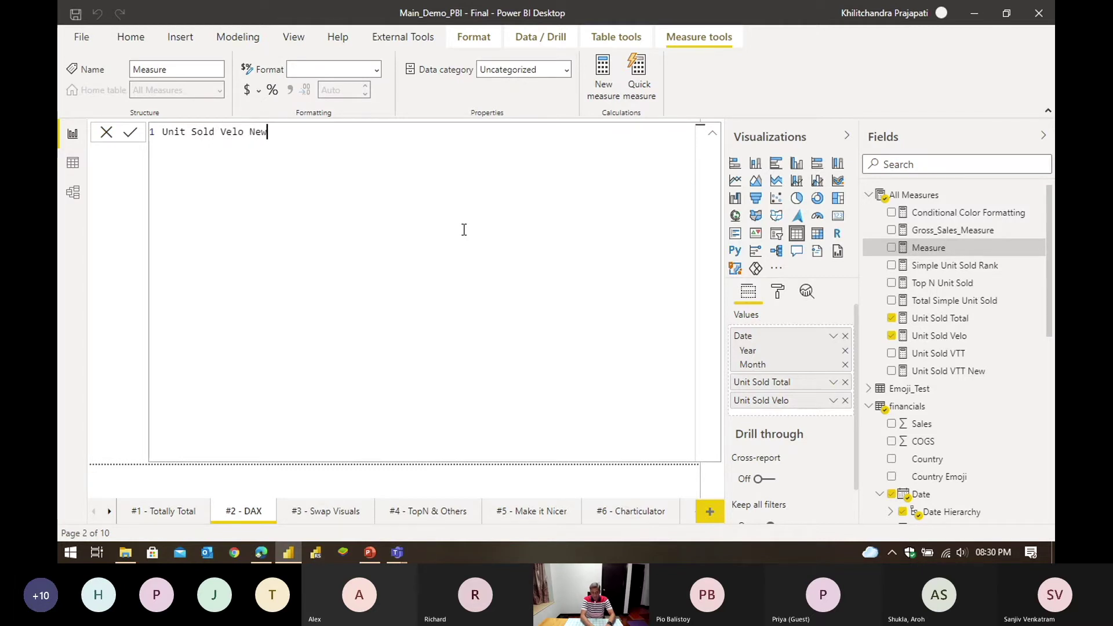
type(" =")
key("shift+Return")
key("shift+Return")
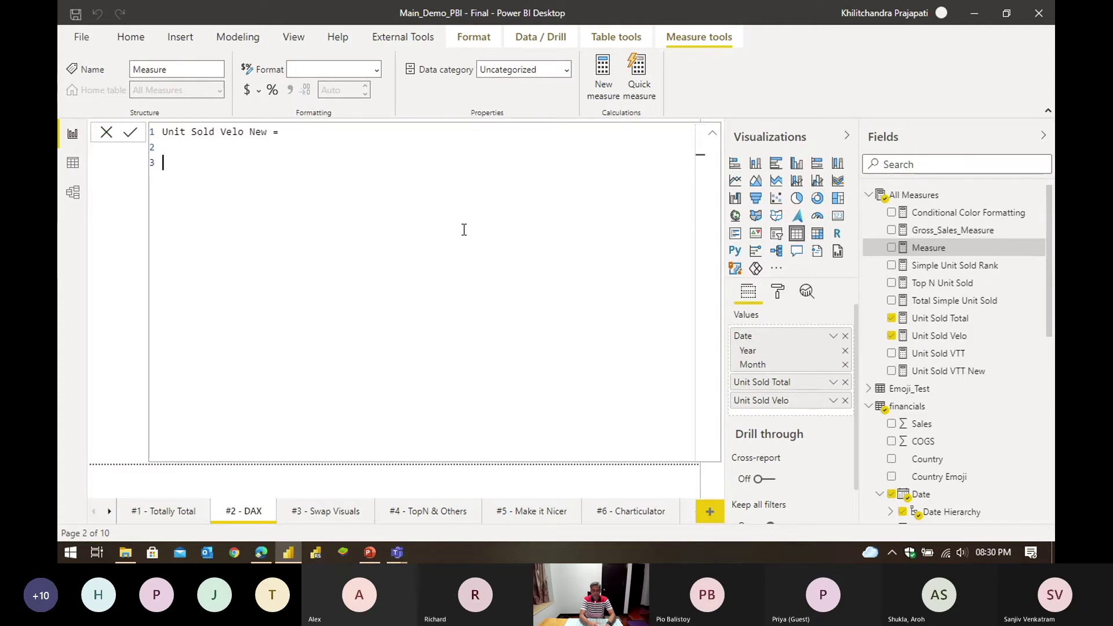
Step: Enter the [Unit Sold Total] measure as the expression directly below the name of Unit Sold Velo New
key("BackSpace")
type("c")
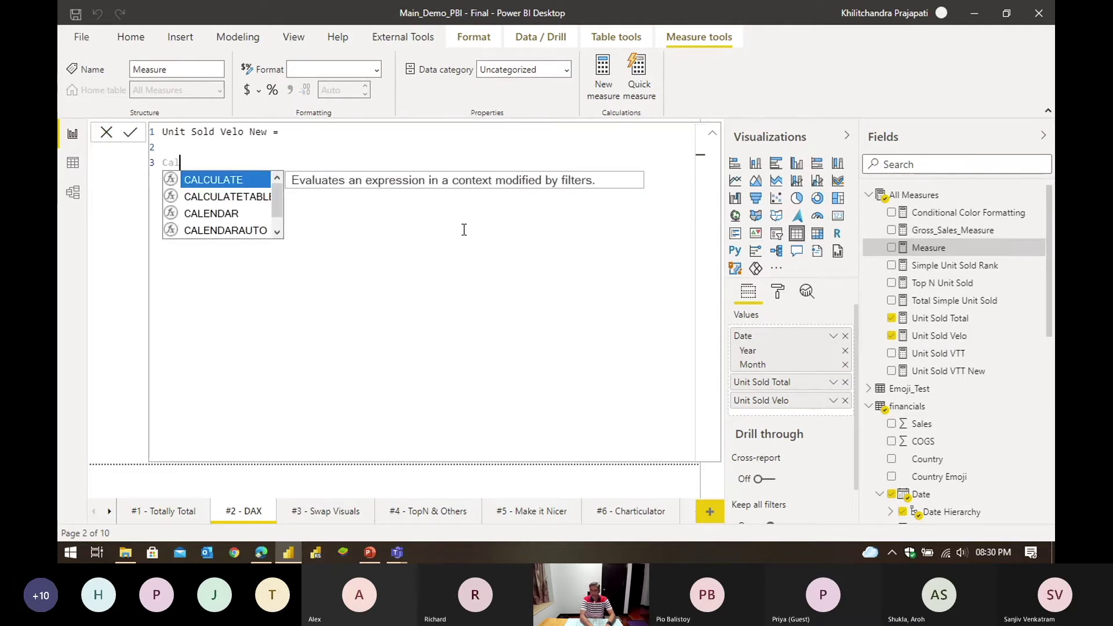
key("BackSpace")
type("U")
key("BackSpace")
type("Unit")
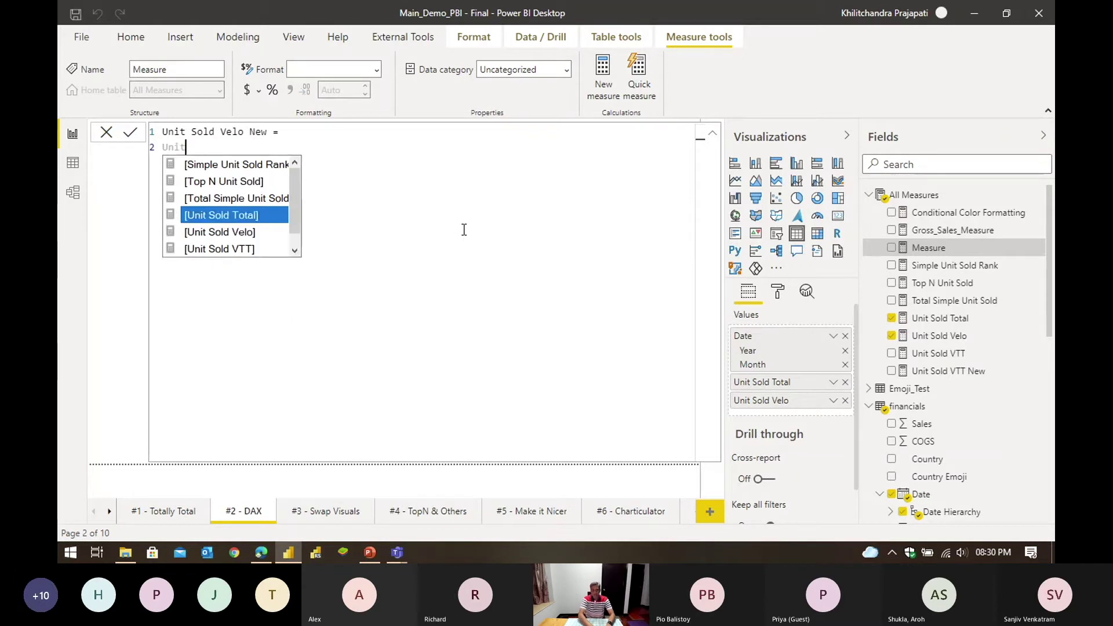
key("Tab")
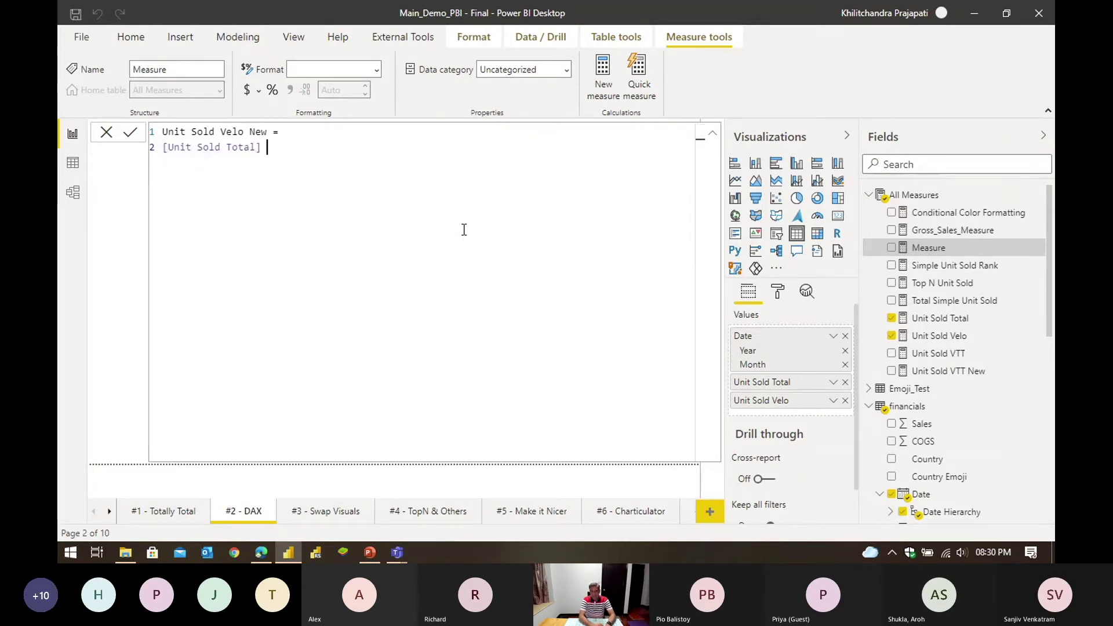
Step: Append the shorthand filter (financials[Profit] = "Velo") to [Unit Sold Total], commit the measure, and collapse the formula editor
type("(")
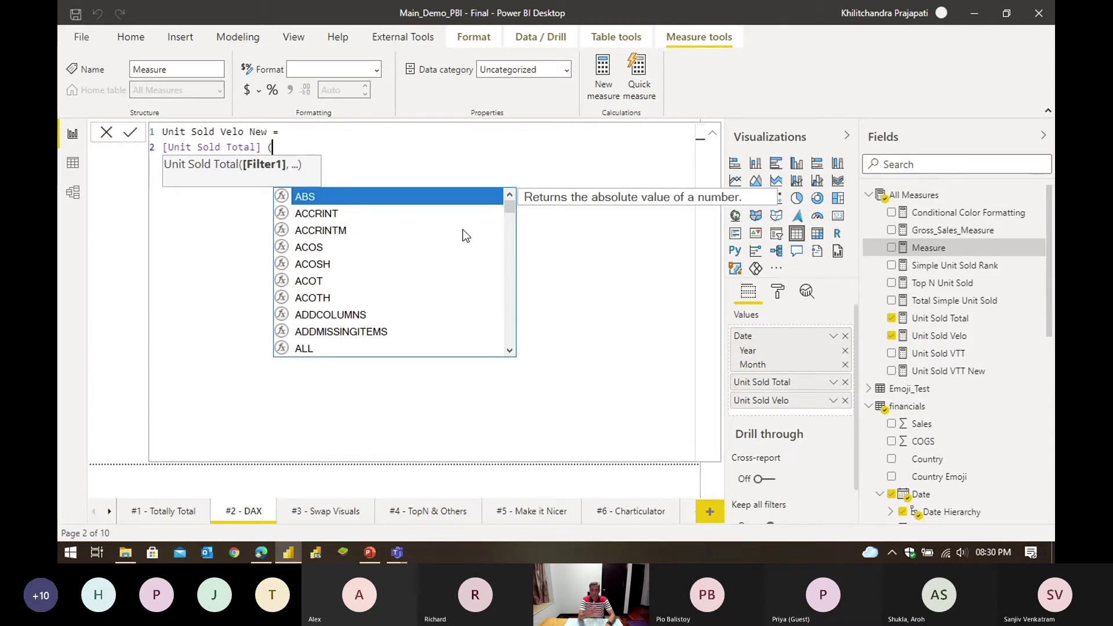
type("prof")
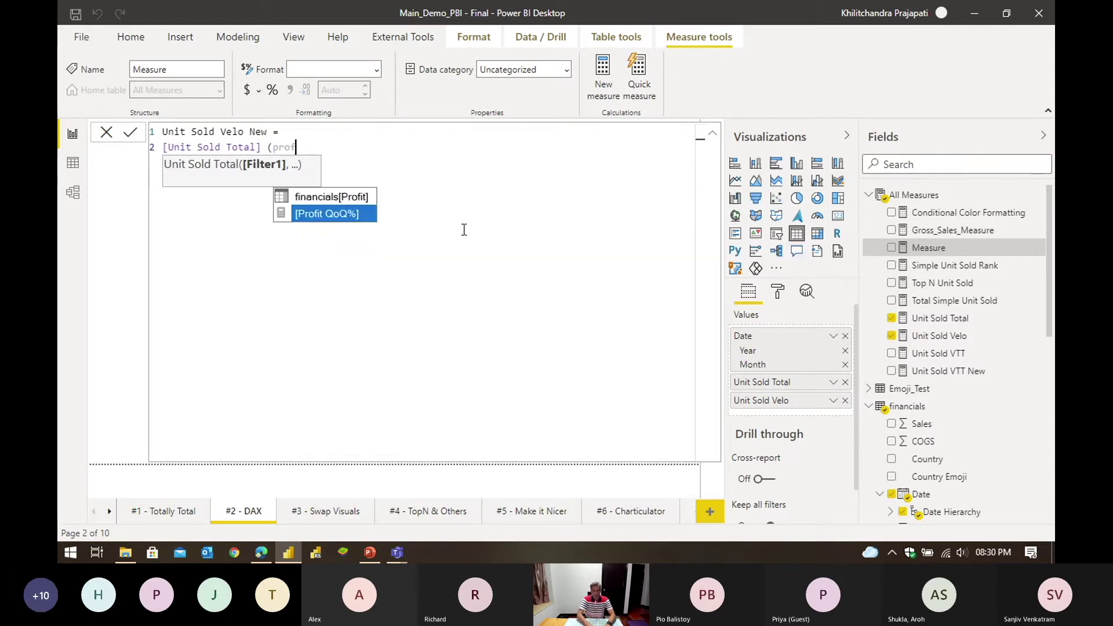
type("inancials[Profit] = ")
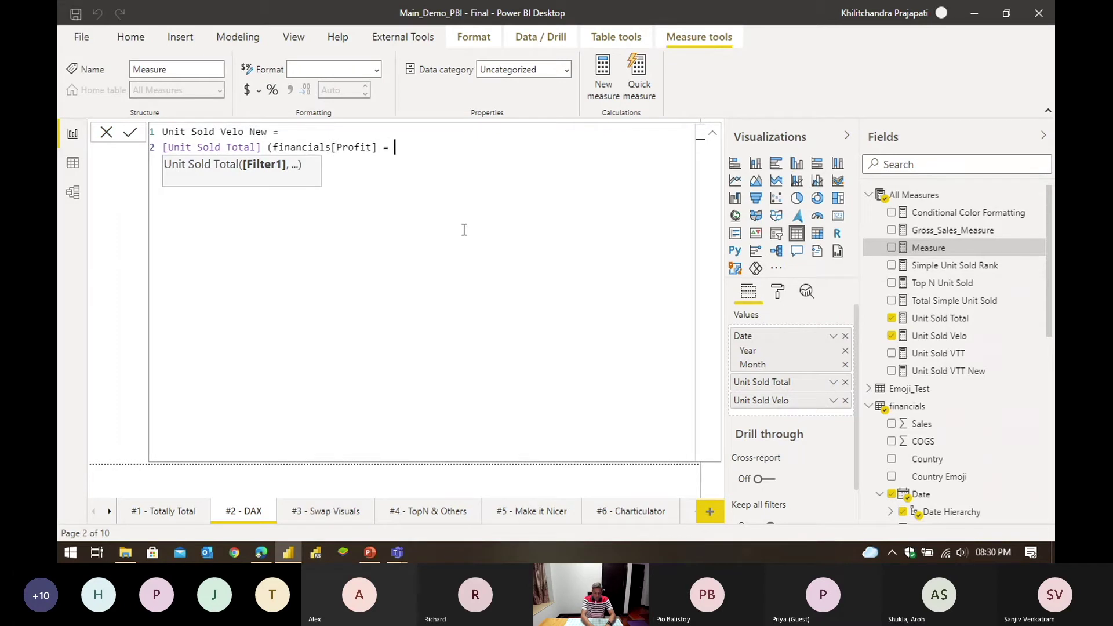
type("\"Velo\")")
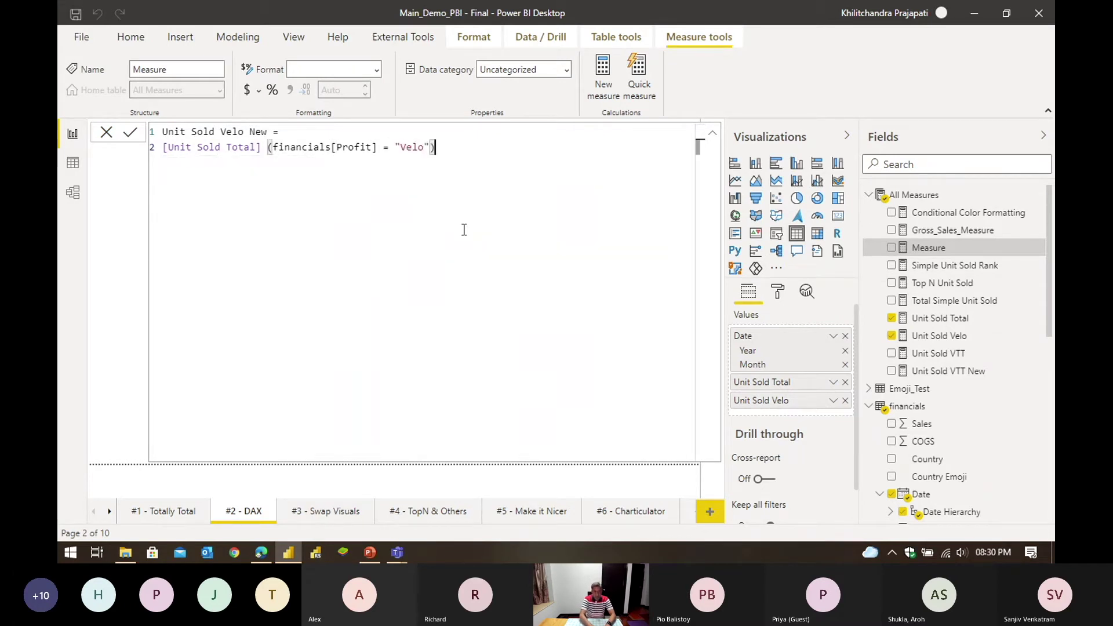
key("Return")
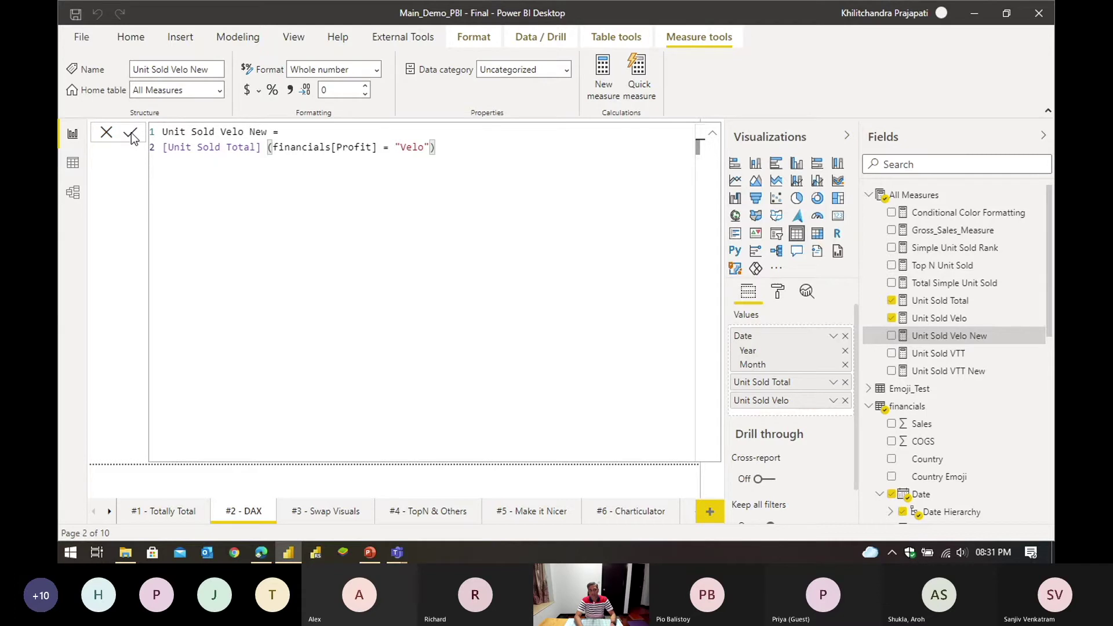
left_click(712, 134)
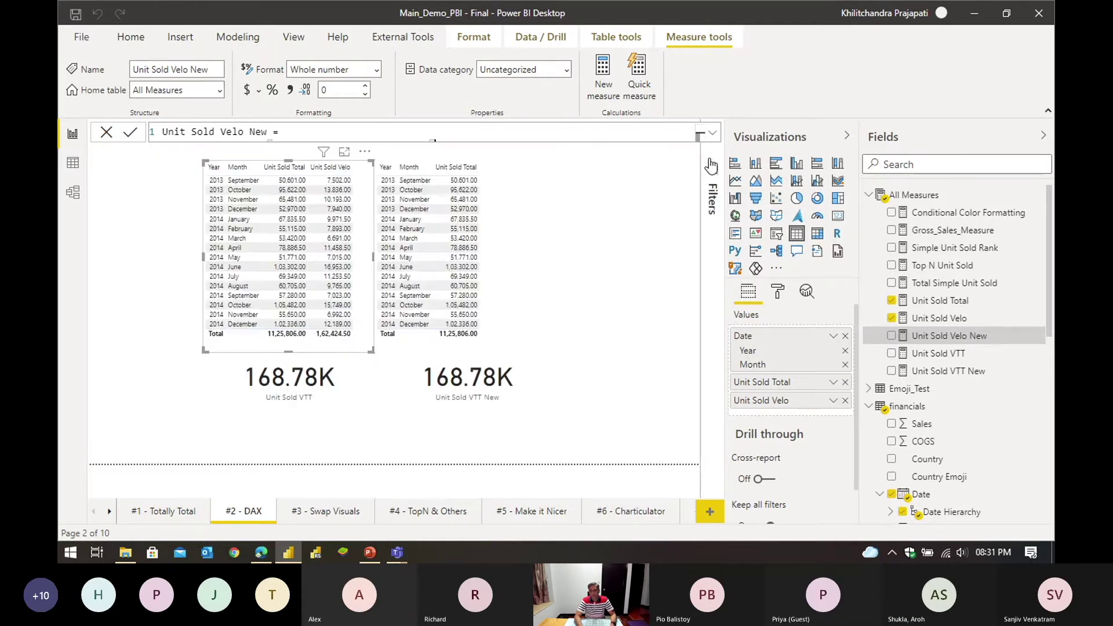
Step: Add the Unit Sold Velo New measure to the second table and check the visual's error details
left_click(528, 245)
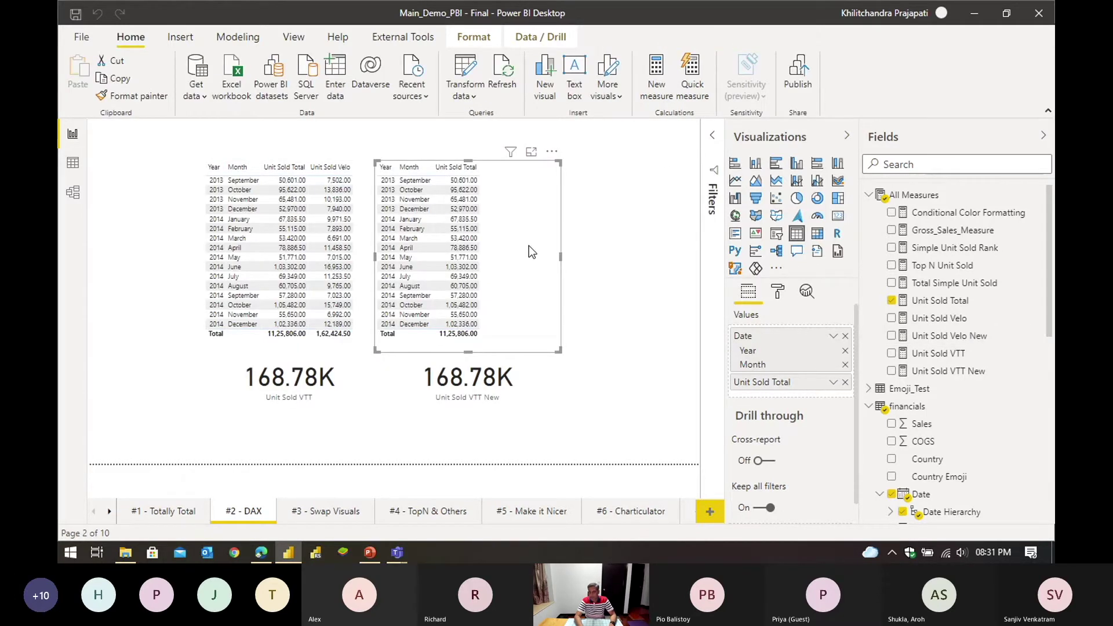
left_click_drag(953, 340, 821, 399)
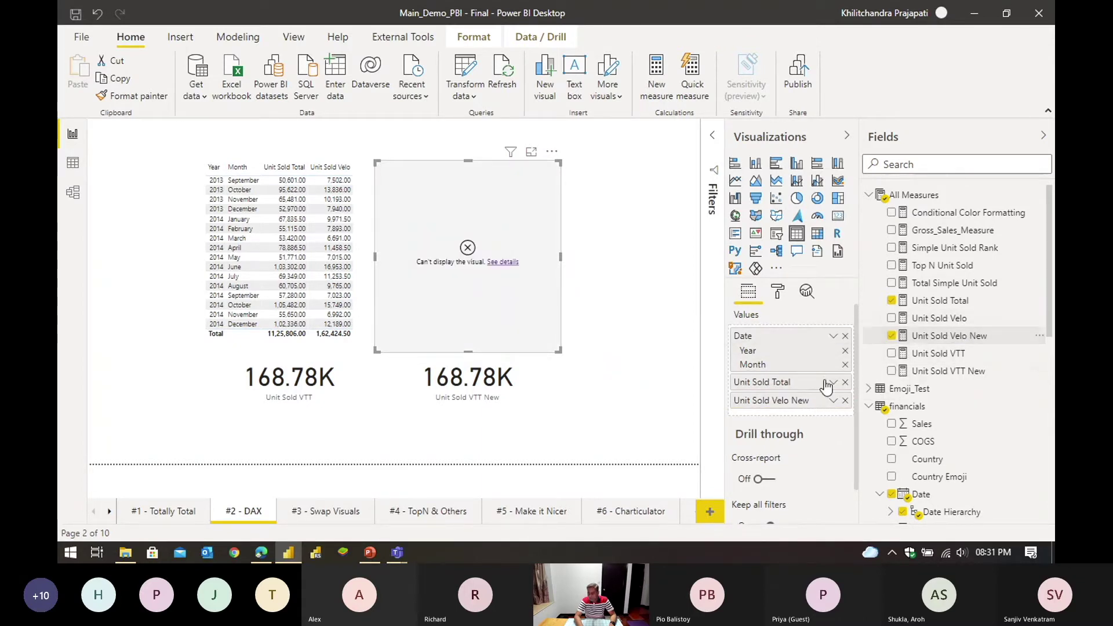
left_click(507, 262)
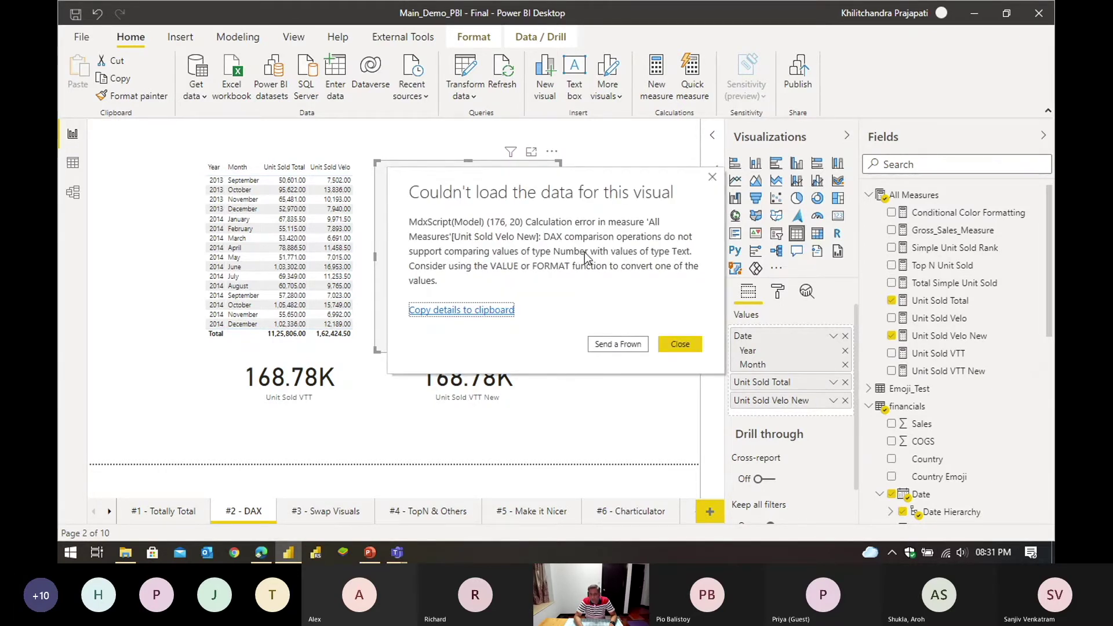
left_click(678, 343)
Step: Clear the formula of the Unit Sold Velo New measure and restart it as "Unit Sold Velo New =" followed by two line breaks
left_click(946, 336)
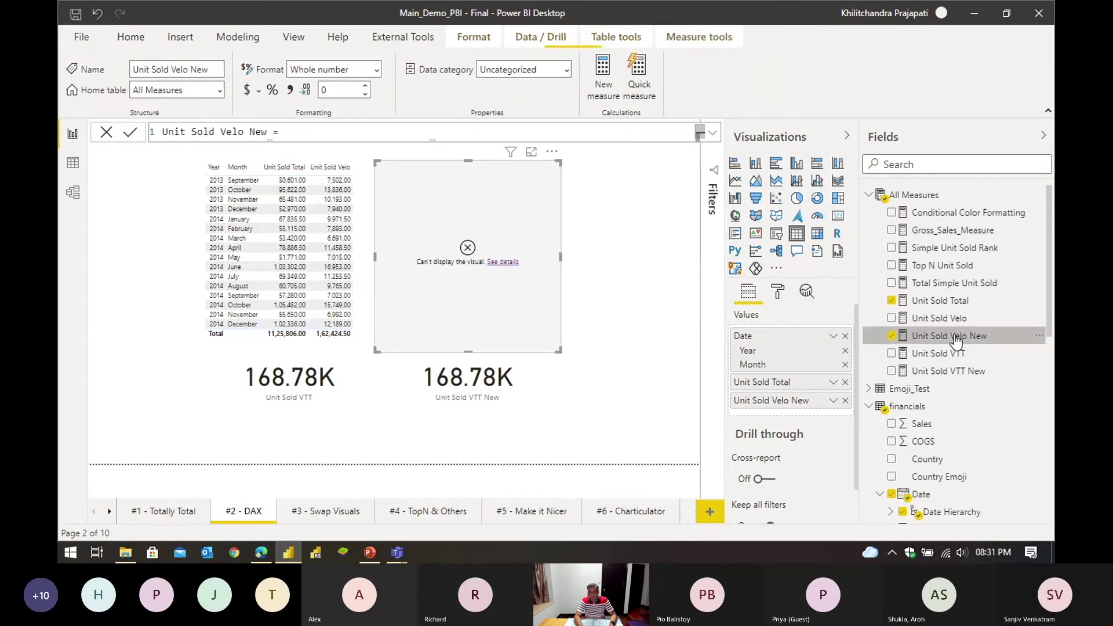
left_click(710, 134)
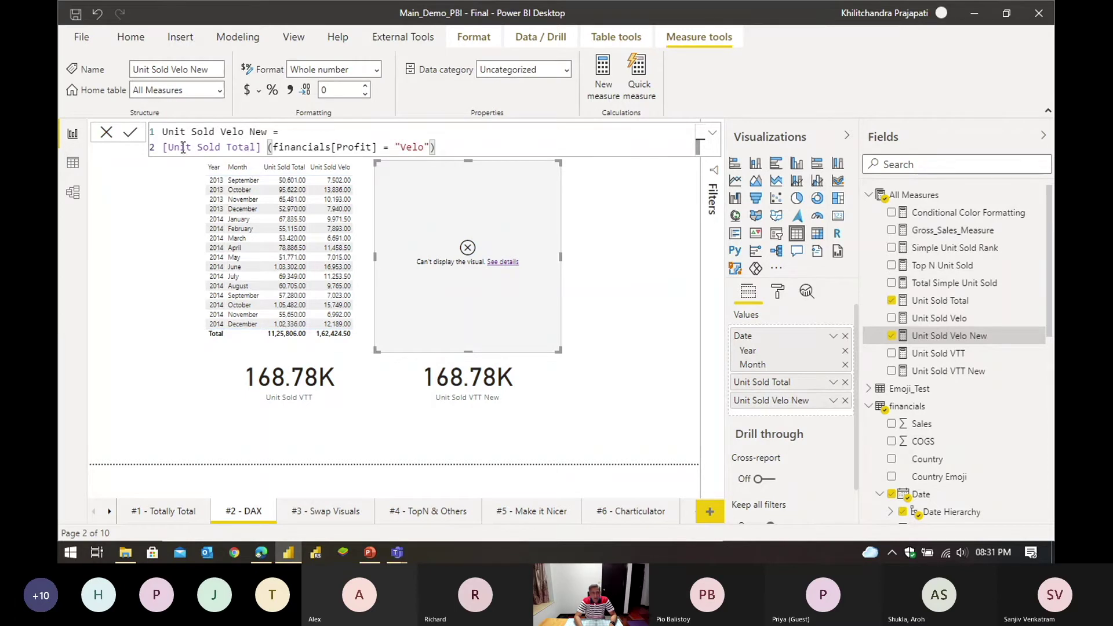
key("ctrl+a")
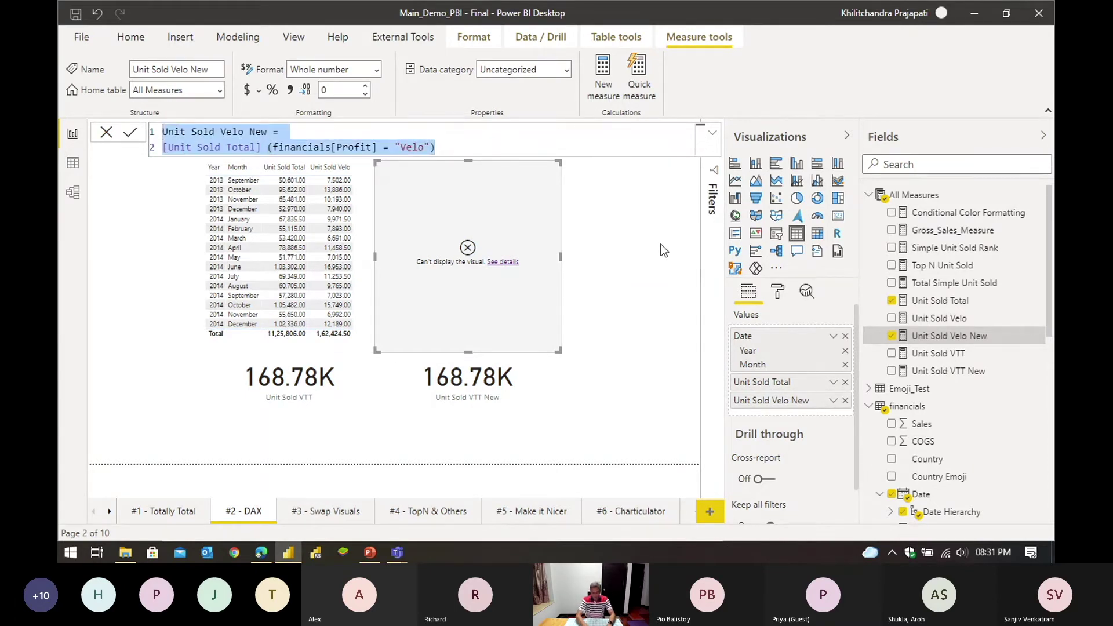
key("BackSpace")
type("Unit")
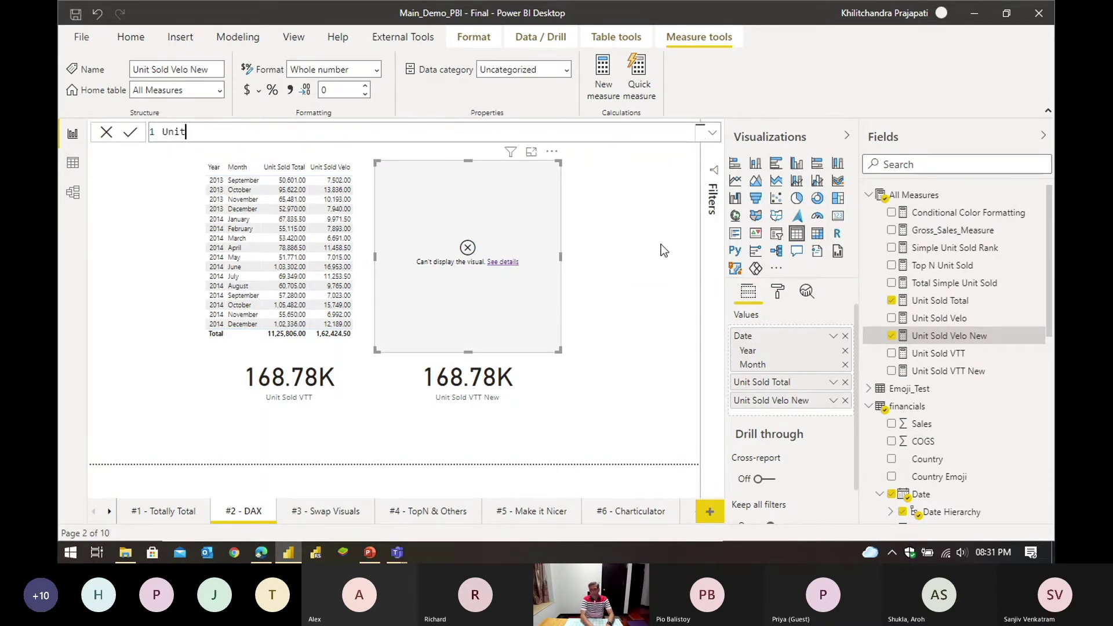
type(" Sold Velo New =")
key("shift+Return")
key("shift+Return")
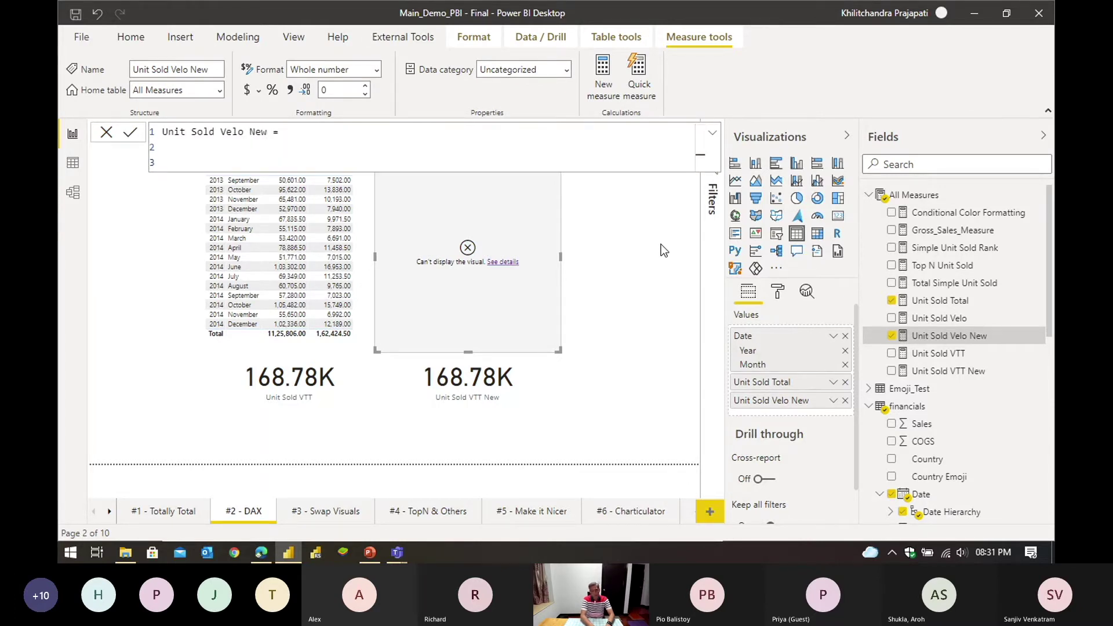
Step: Insert the [Unit Sold Total] measure on the third line of the formula
type("Unti")
key("BackSpace")
key("BackSpace")
type("it")
key("Tab")
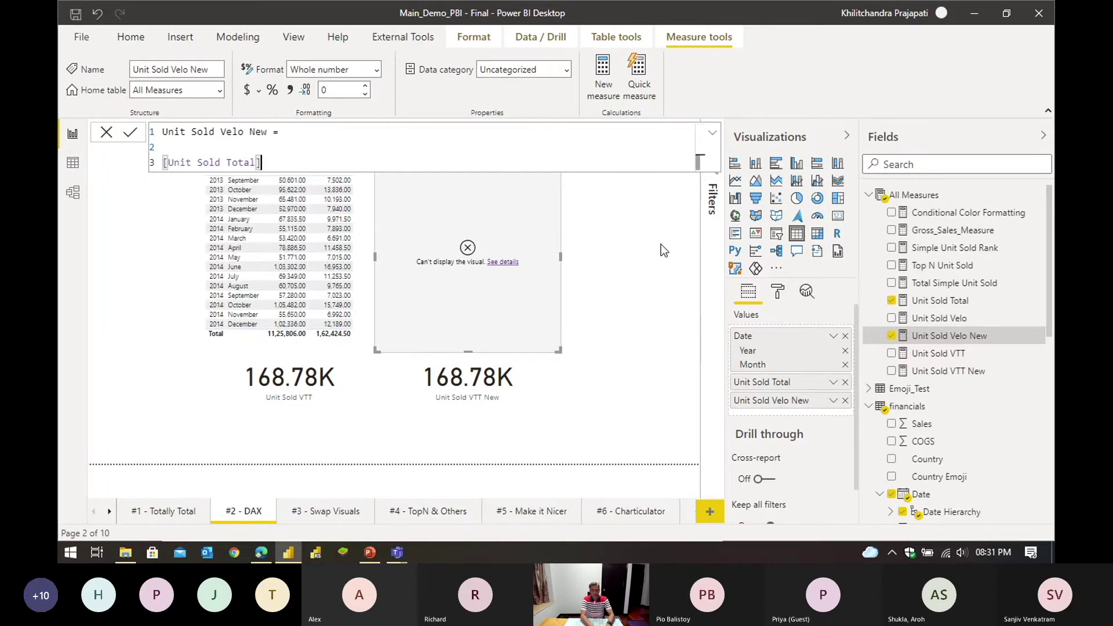
Step: Append the filter (financials[Product] = "Velo") to [Unit Sold Total], commit the measure, and collapse the formula editor
type("(")
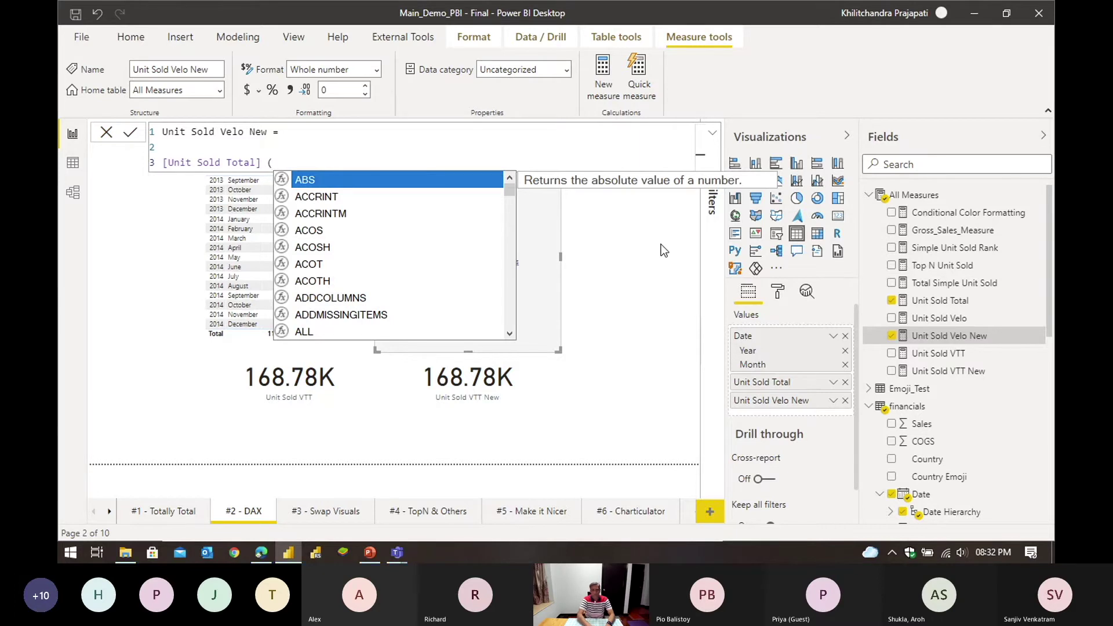
type("pro")
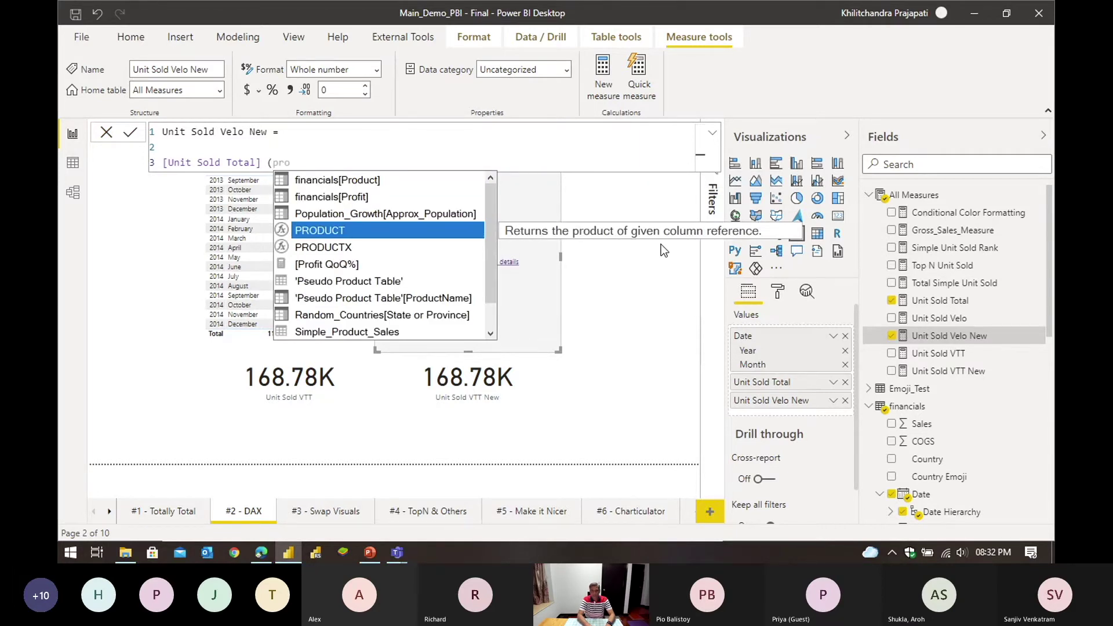
key("Up")
key("Up")
key("Up")
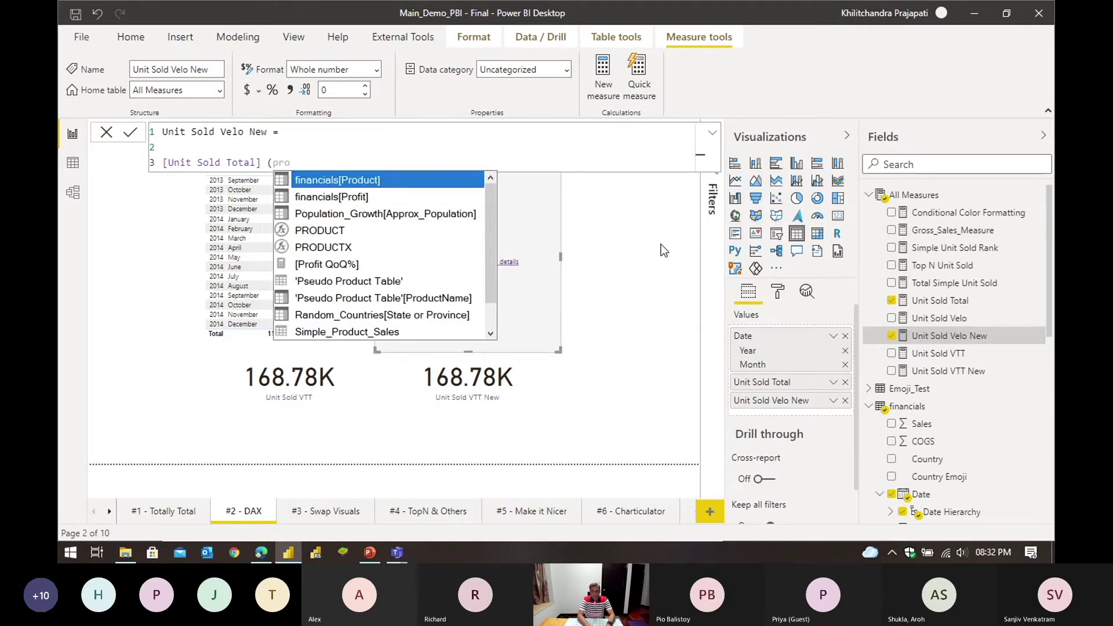
key("Tab")
type("= \"")
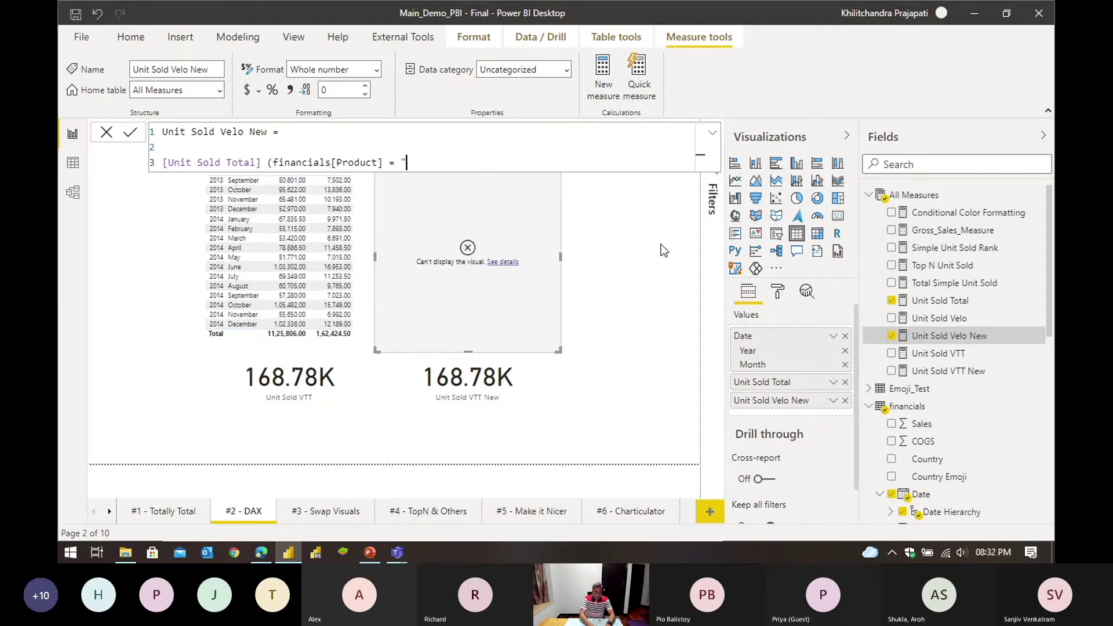
type("Velo\")")
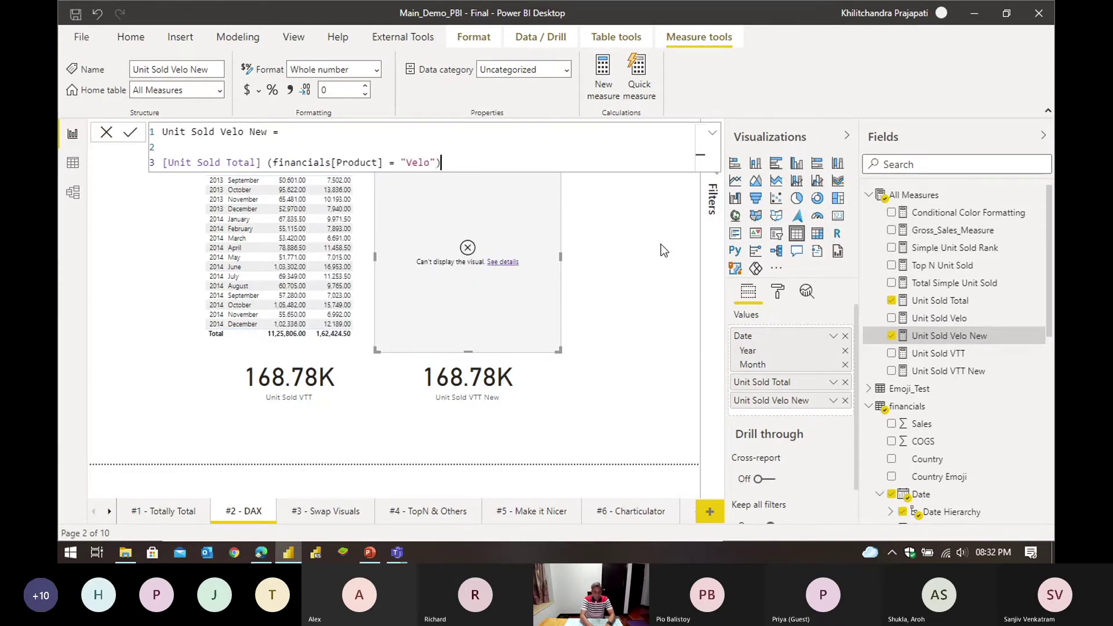
key("Return")
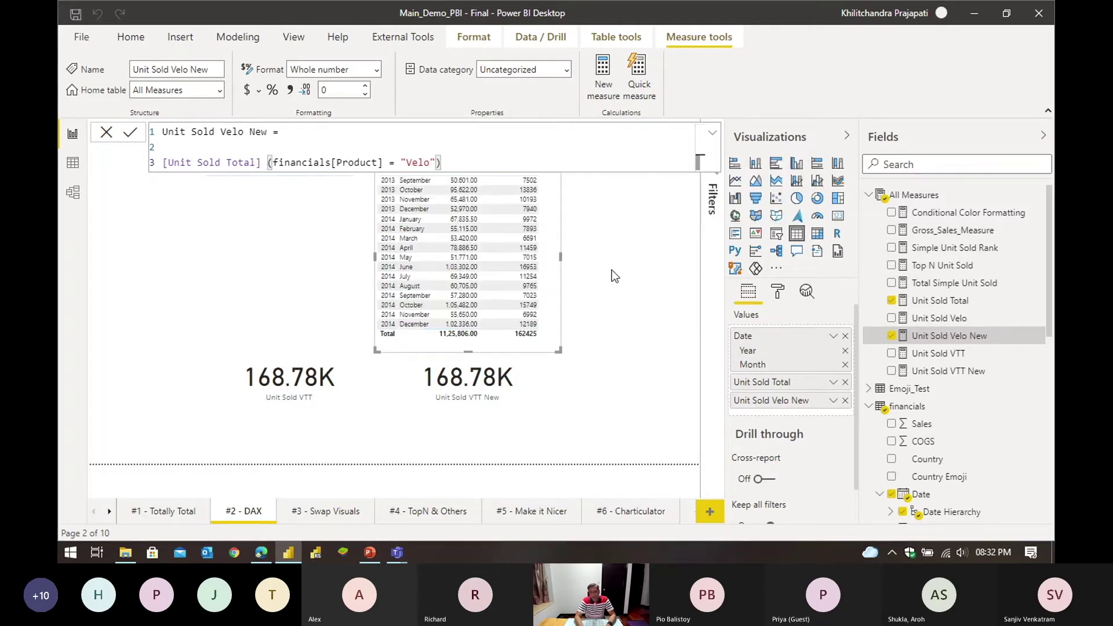
left_click(712, 137)
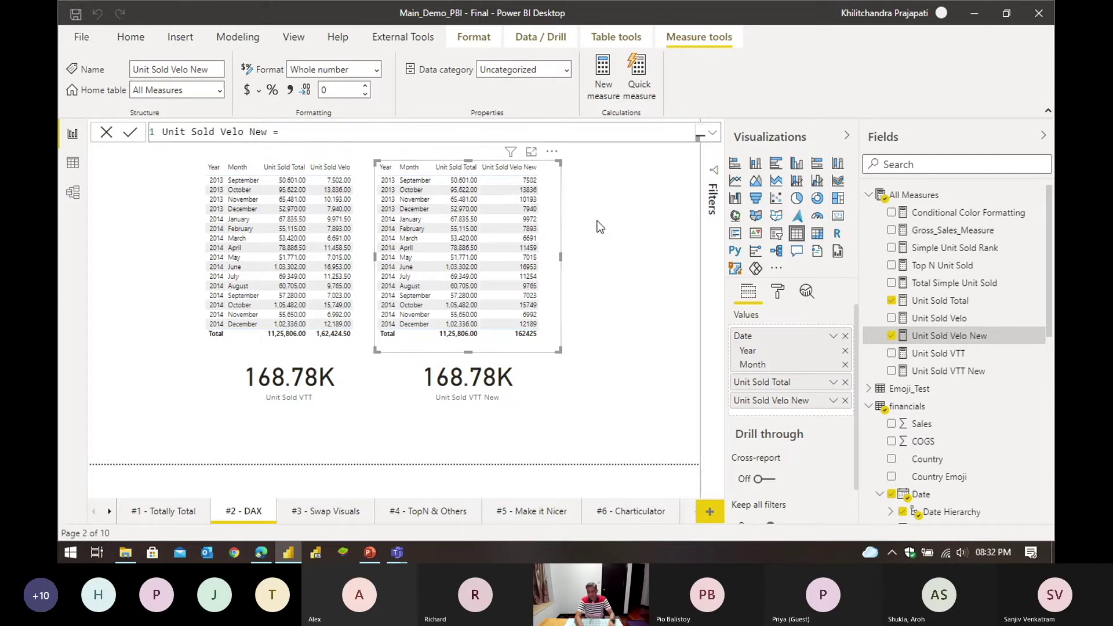
Step: Reopen the Unit Sold Velo New formula and highlight its (financials[Product] = "Velo") filter
left_click(638, 260)
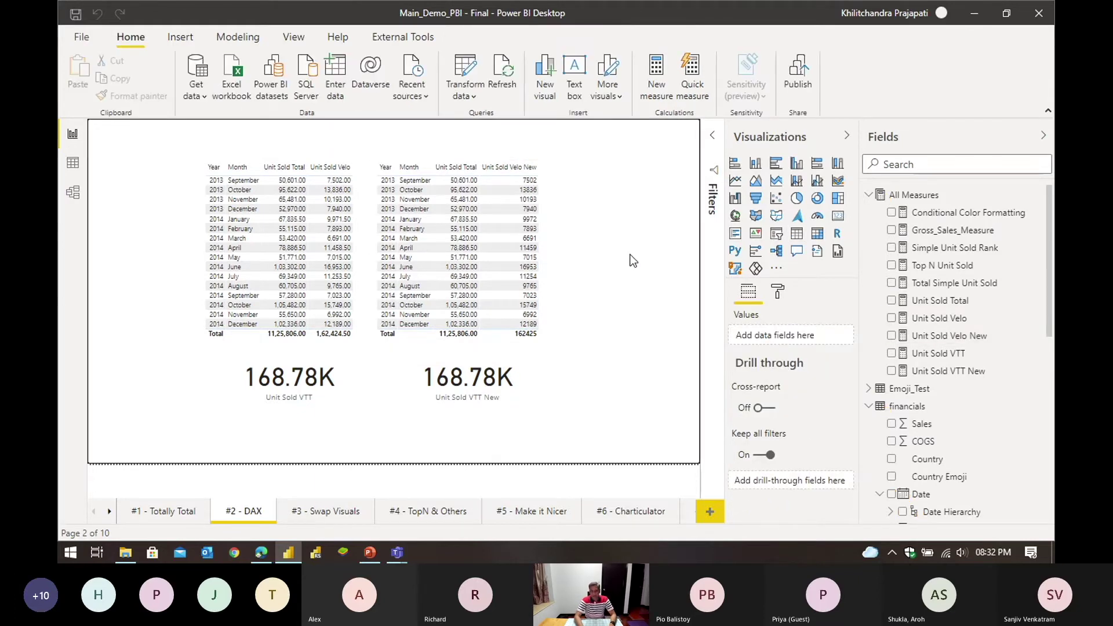
key("alt+Tab")
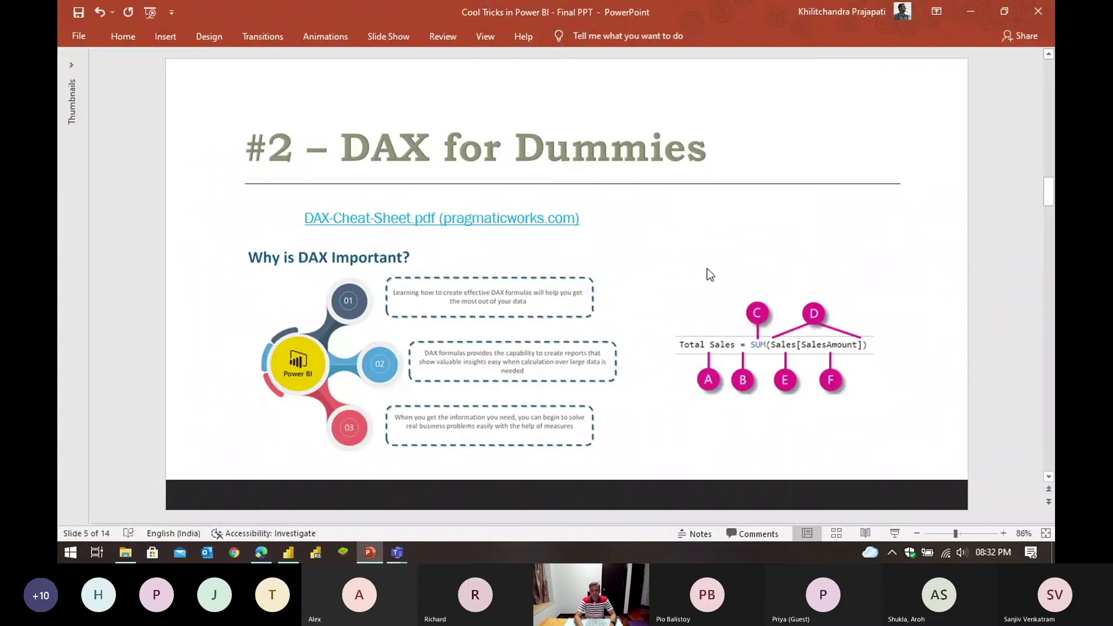
key("alt+Tab")
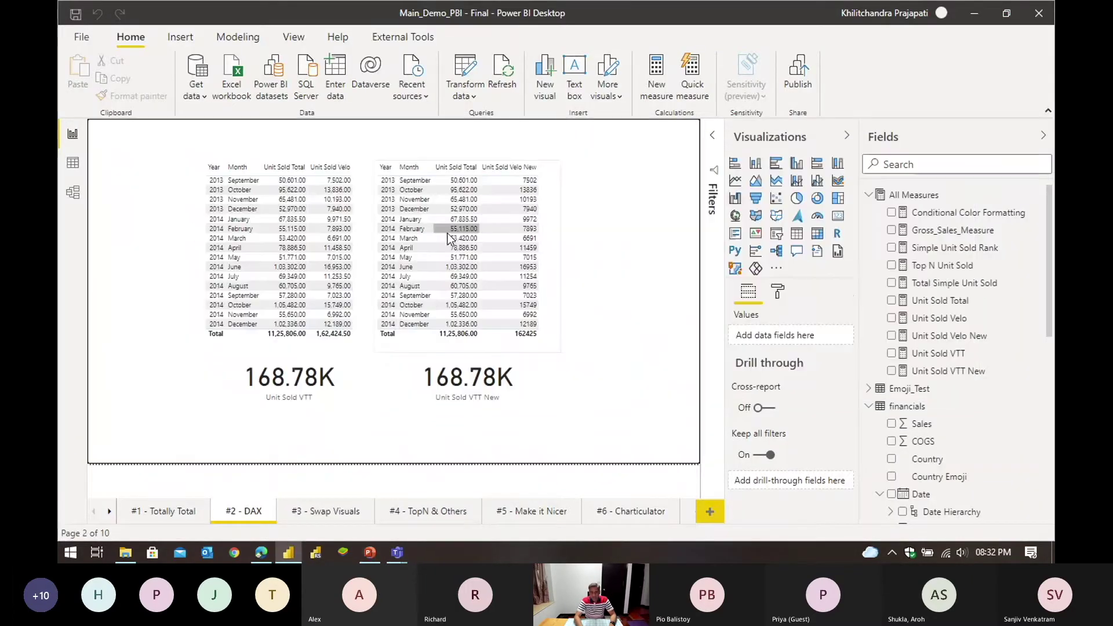
left_click(951, 336)
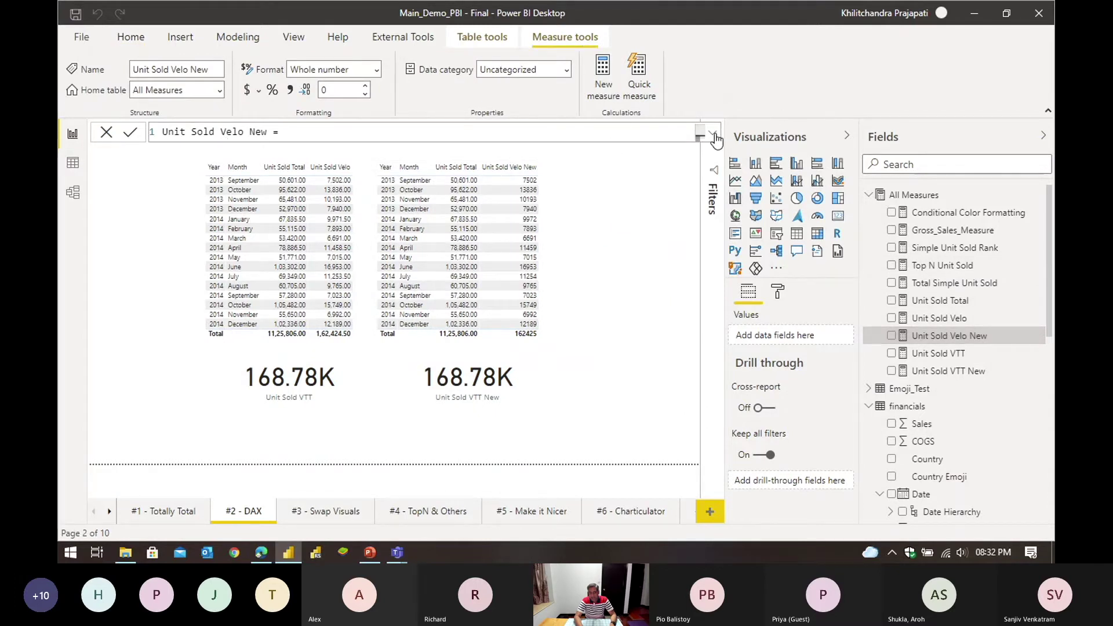
type("[Unit Sold Total] (financials[Product] = \"Velo\")")
left_click_drag(449, 162, 264, 162)
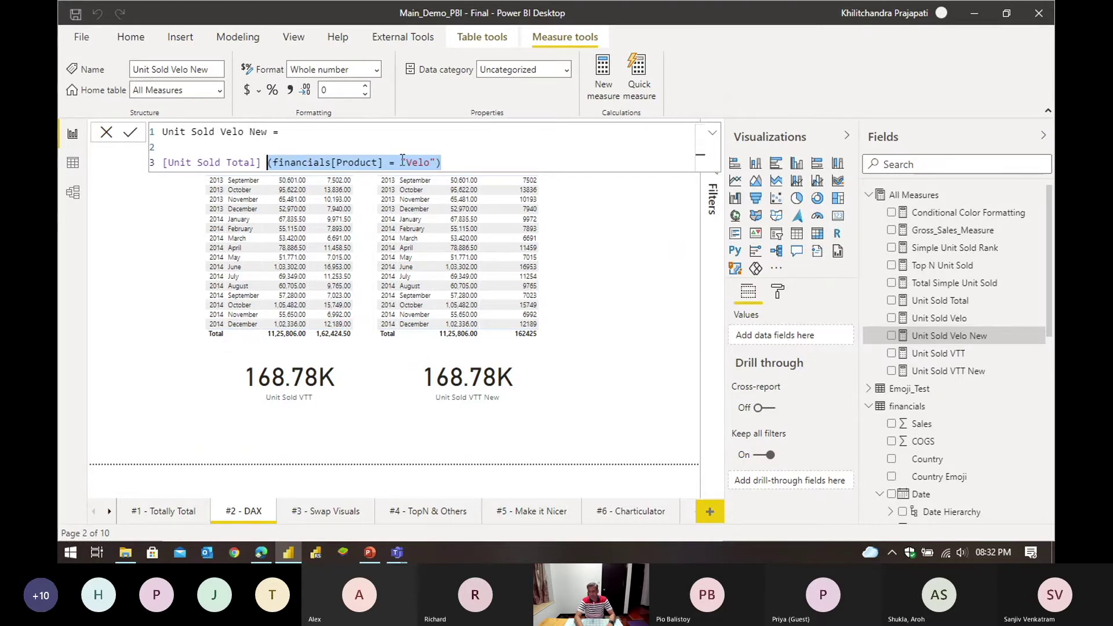
Step: Review the Unit Sold VTT New formula, highlighting the ProductFilter variable and the Return expression, and collapse the formula editor
left_click(950, 371)
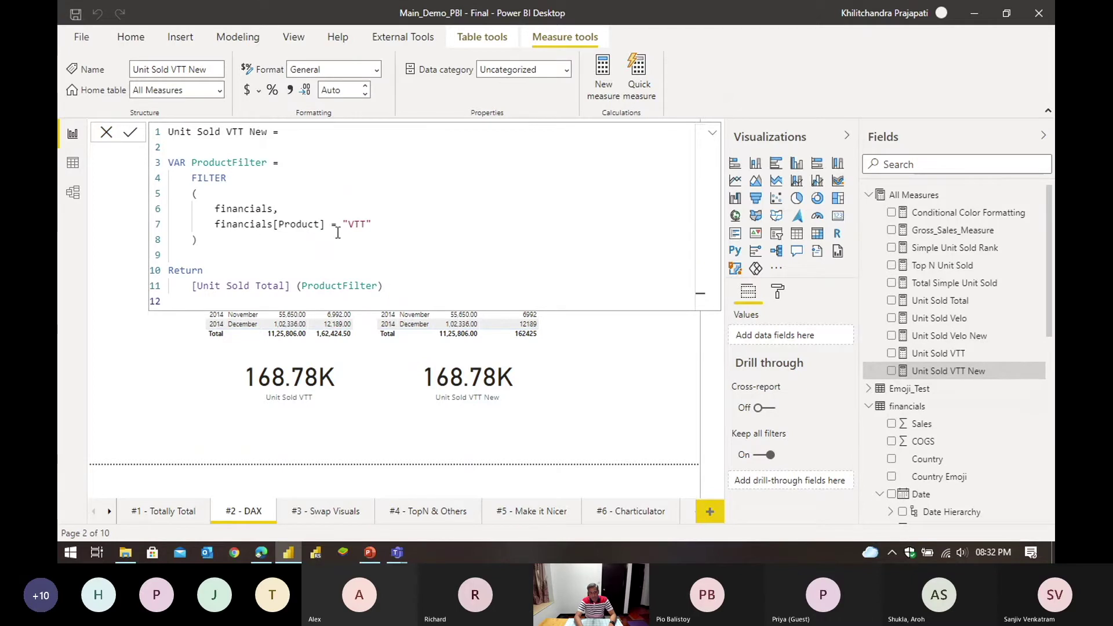
left_click_drag(207, 243, 162, 164)
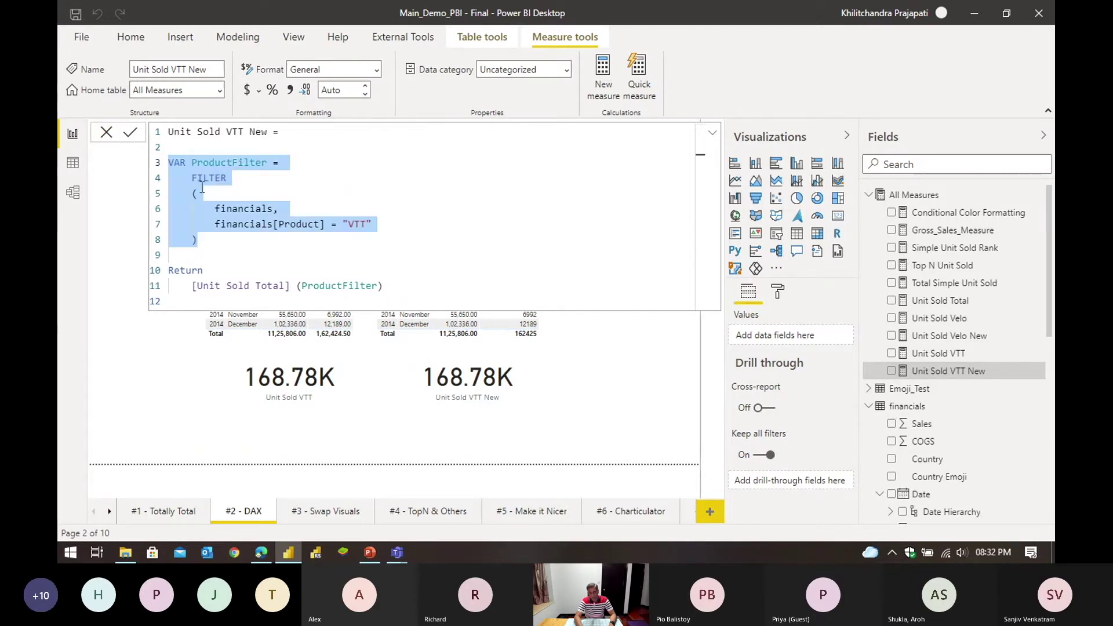
left_click(222, 164)
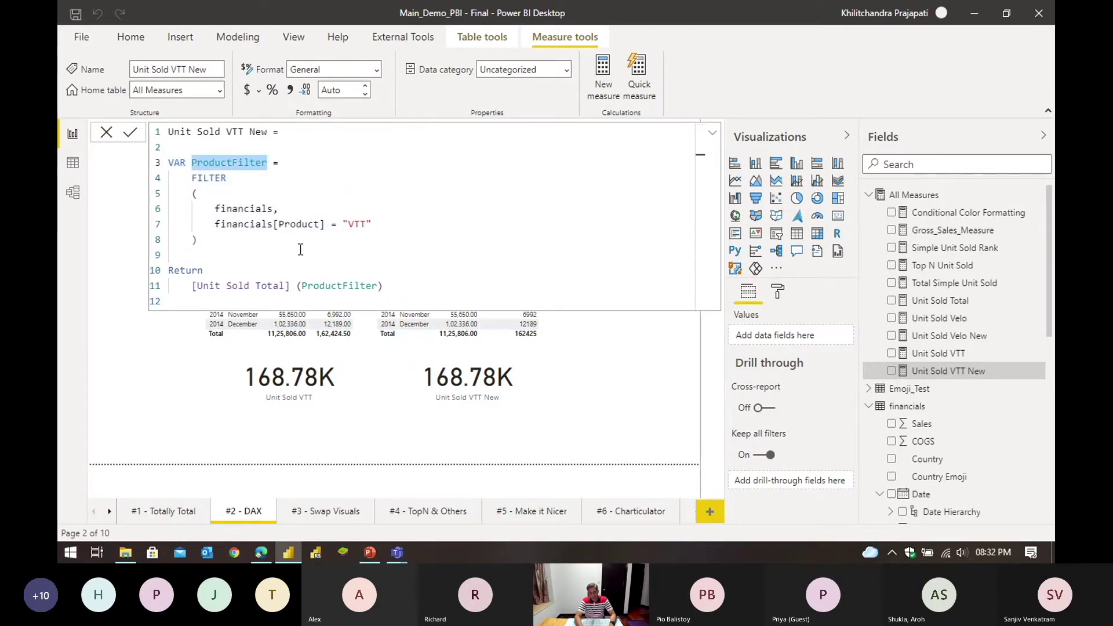
double_click(330, 286)
left_click_drag(395, 286, 193, 287)
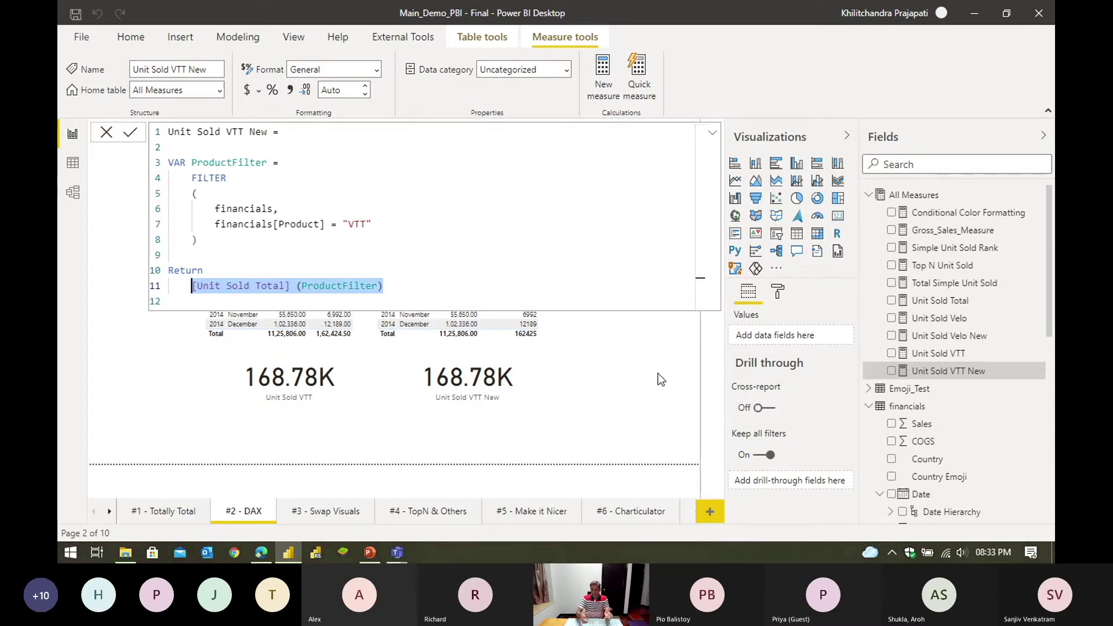
left_click(713, 133)
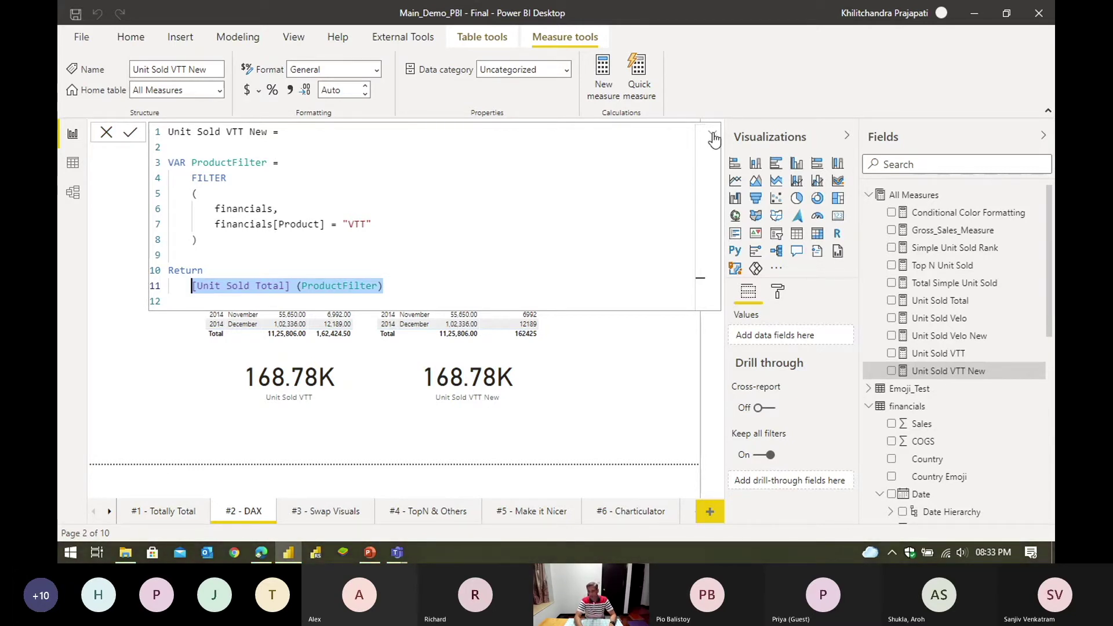
left_click(713, 134)
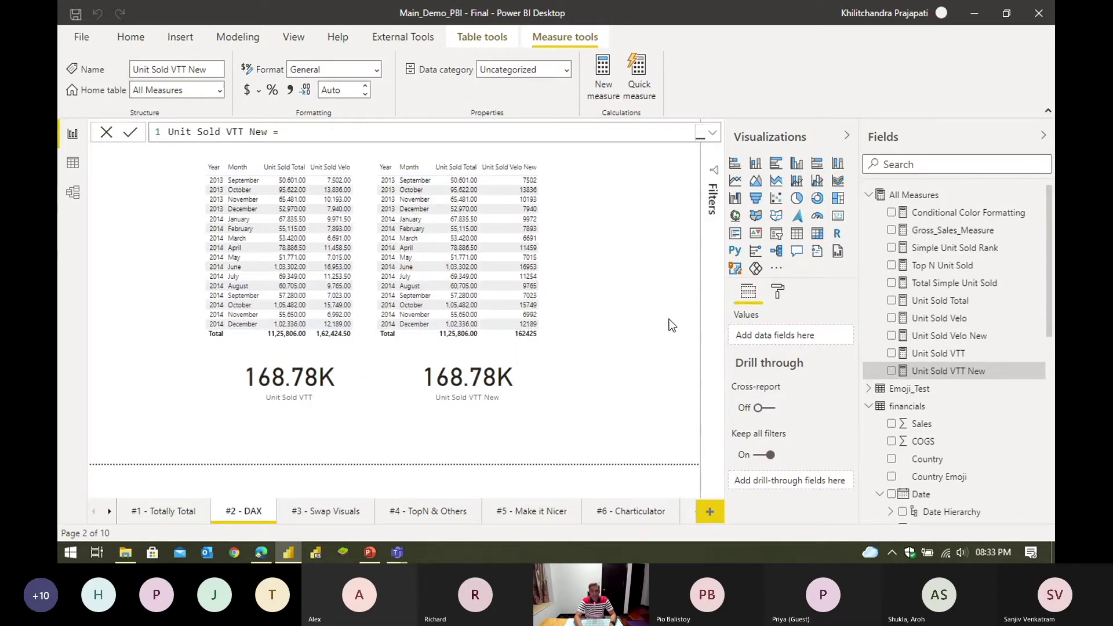
Step: Show the "#3 – Swap Visuals / Flip-card" slide in PowerPoint, then return to Power BI and open the #3 - Swap Visuals page
key("alt+Tab")
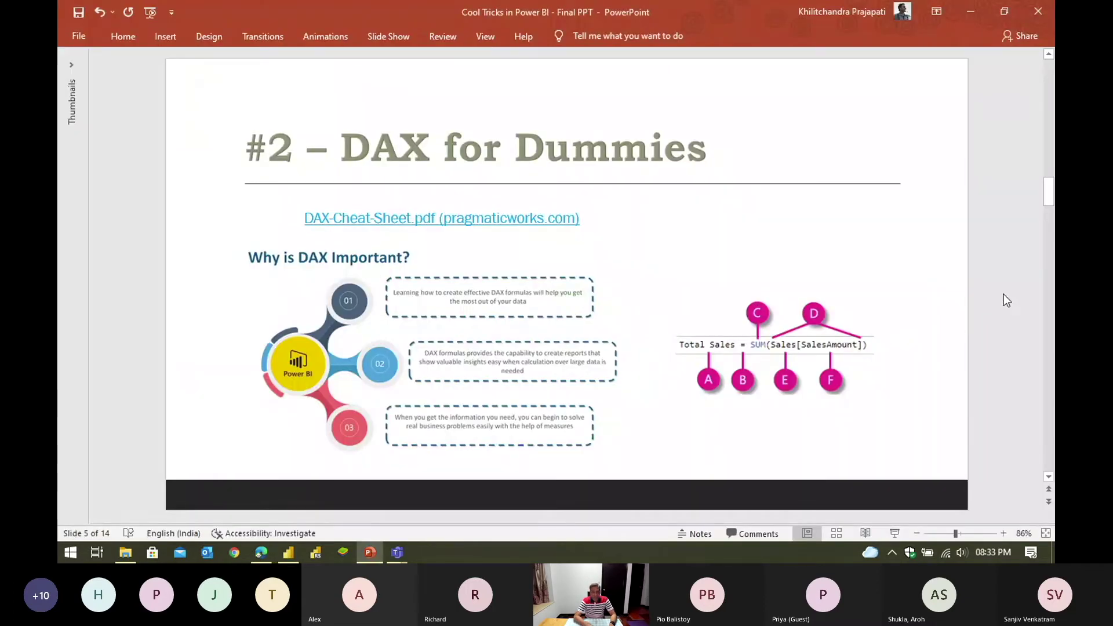
scroll(1003, 294, "down", 1)
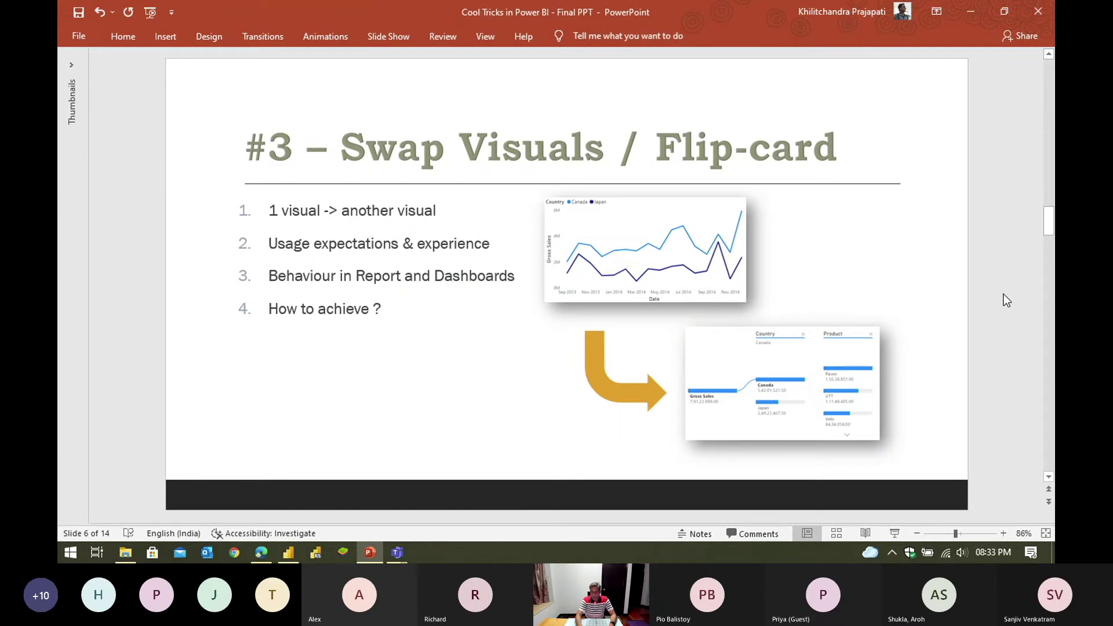
key("alt+Tab")
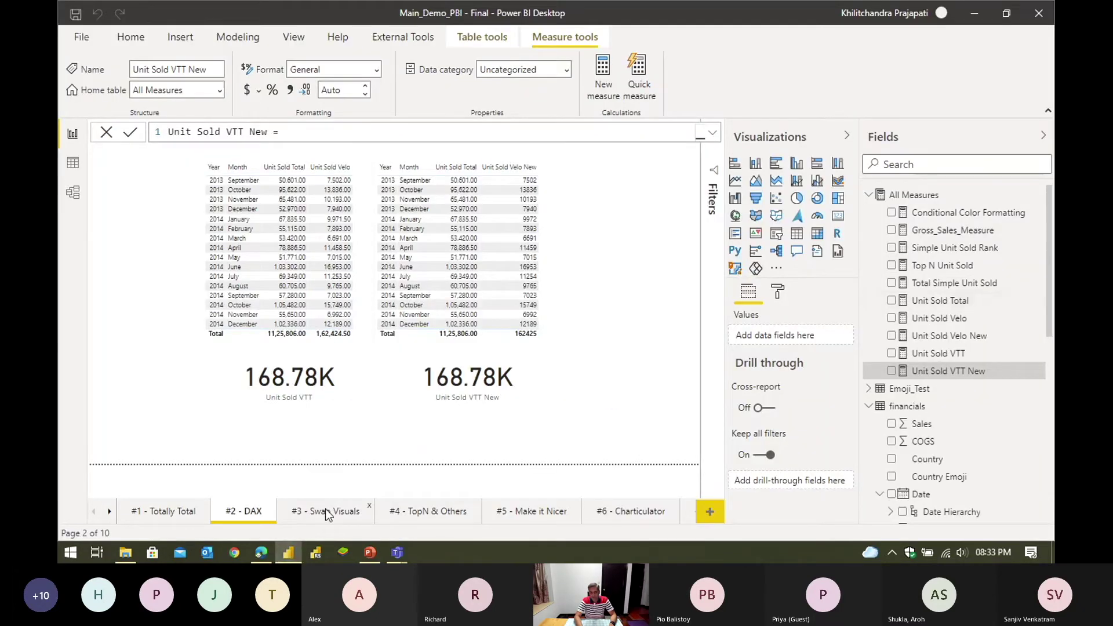
left_click(328, 512)
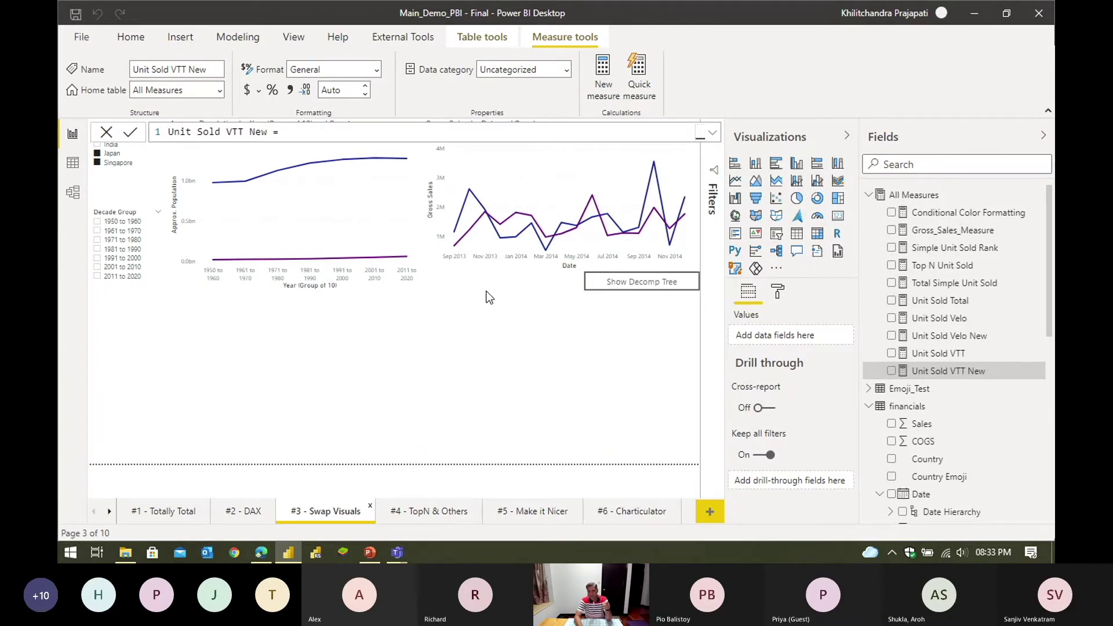
left_click(492, 371)
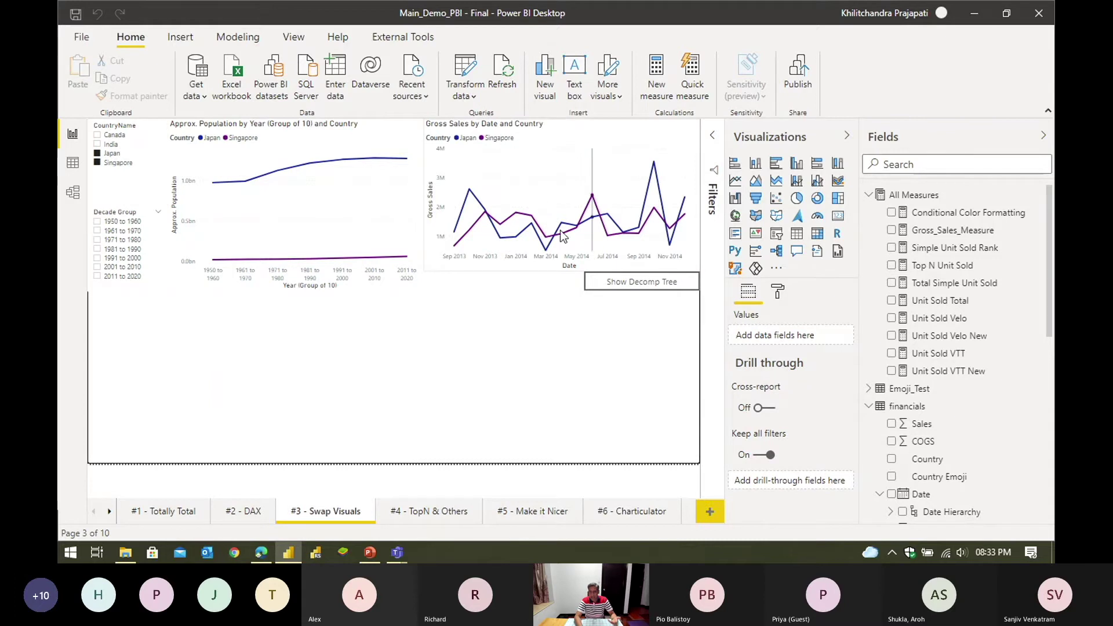
Step: Filter the CountryName slicer to Canada and Singapore and inspect the Gross Sales by Date and Country line chart
left_click(109, 165)
left_click(110, 135)
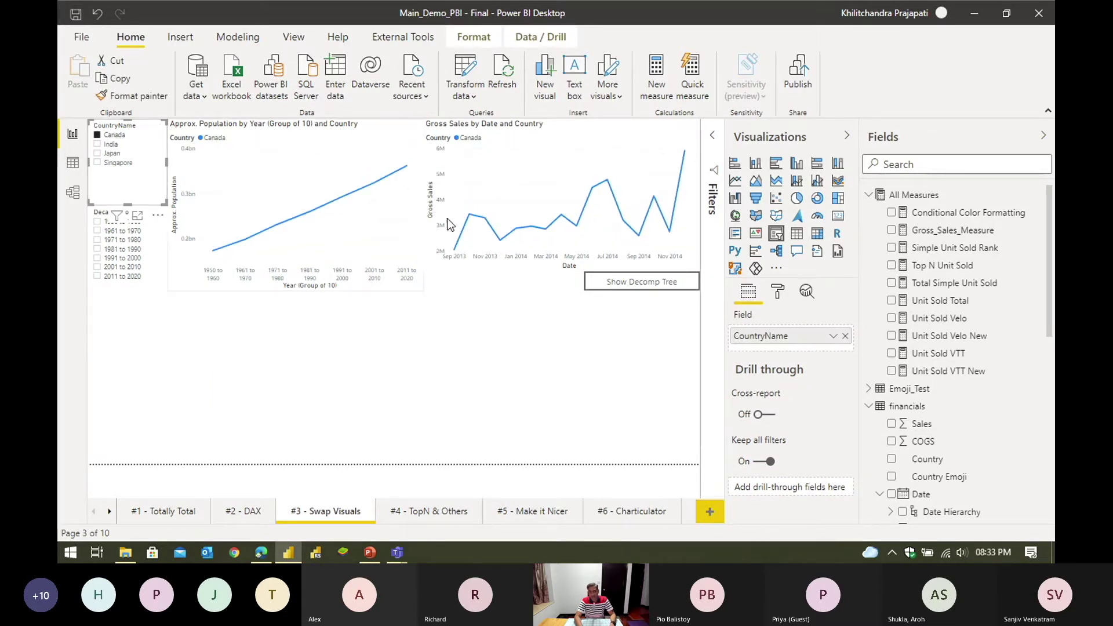
left_click(110, 163, "ctrl")
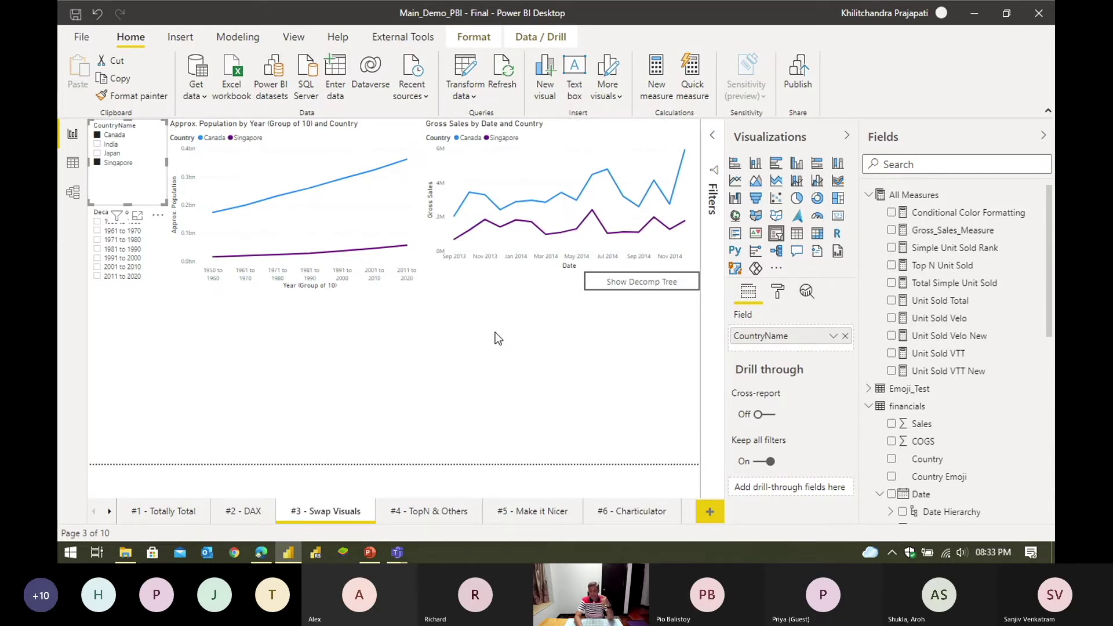
mouse_move(460, 176)
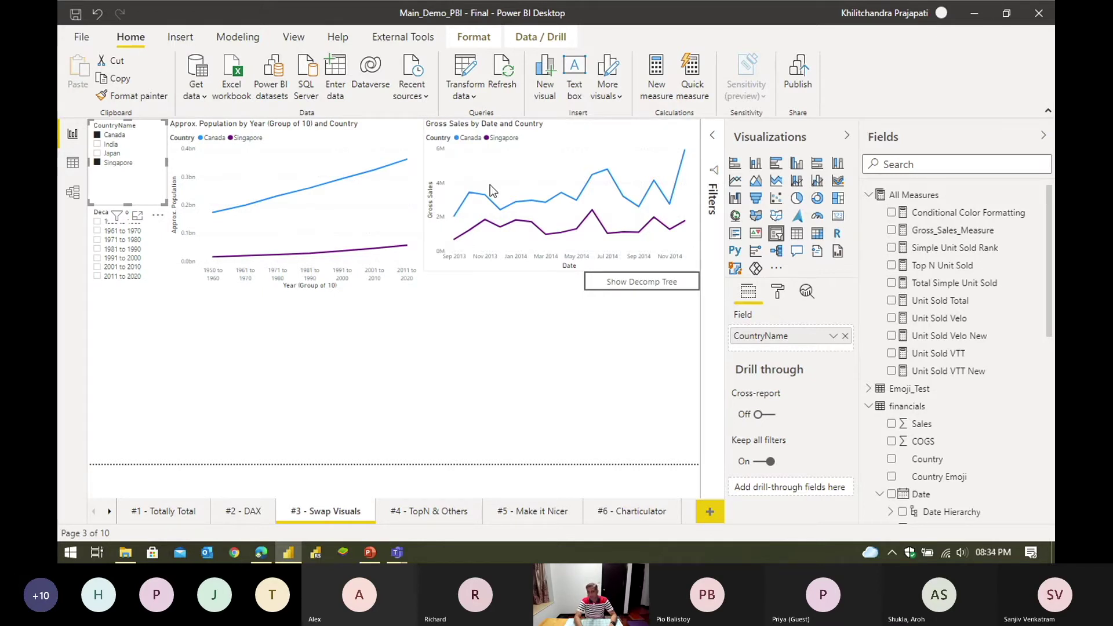
left_click(439, 255)
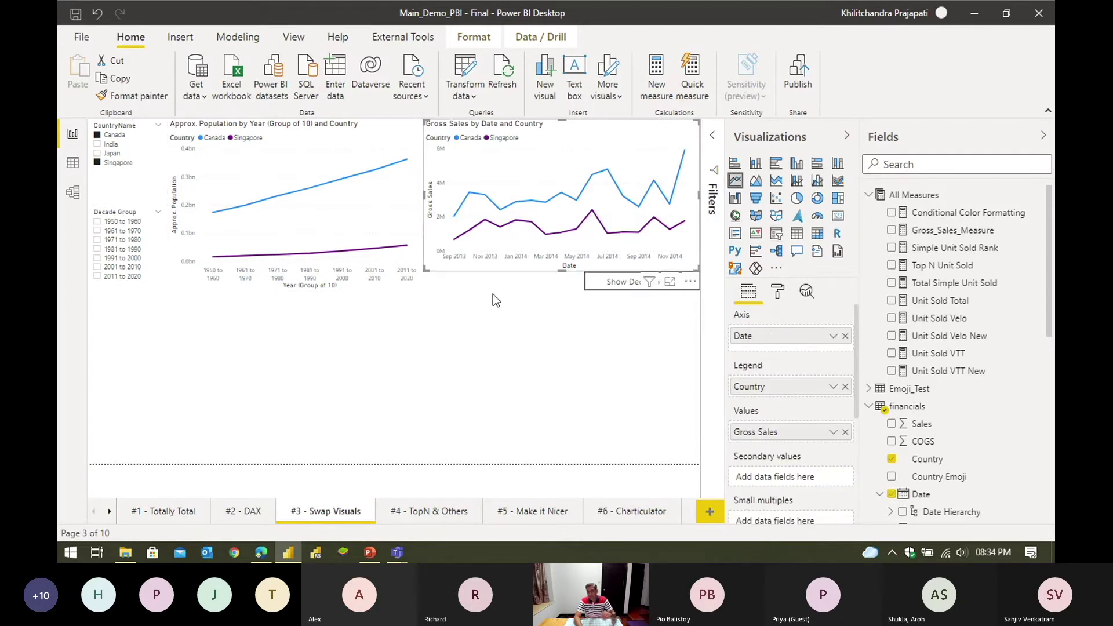
left_click(588, 358)
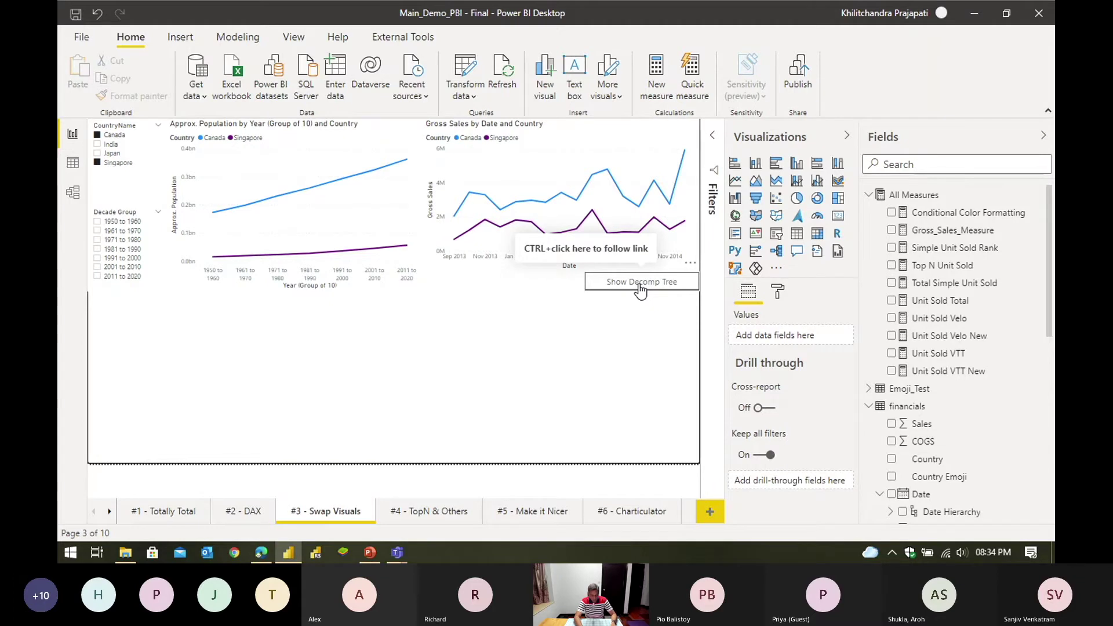
Step: Swap the line chart for the decomposition tree and filter the CountryName slicer to Japan only
left_click(638, 284, "ctrl")
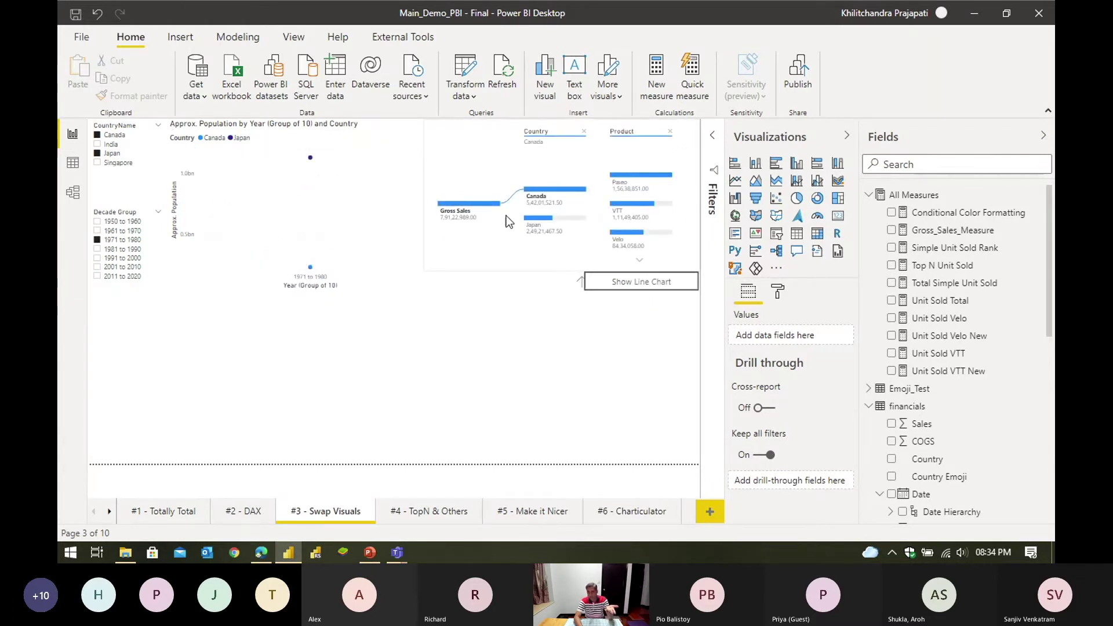
left_click(107, 165)
left_click(109, 154)
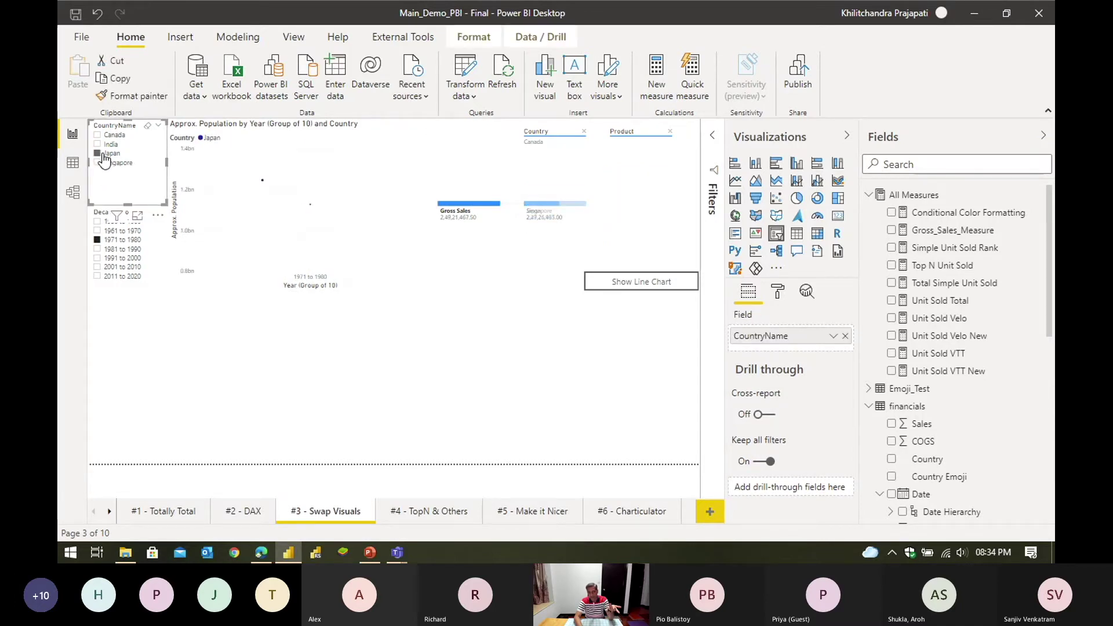
Step: Try out nodes of the decomposition tree and remove its Country and Product levels
left_click(579, 210)
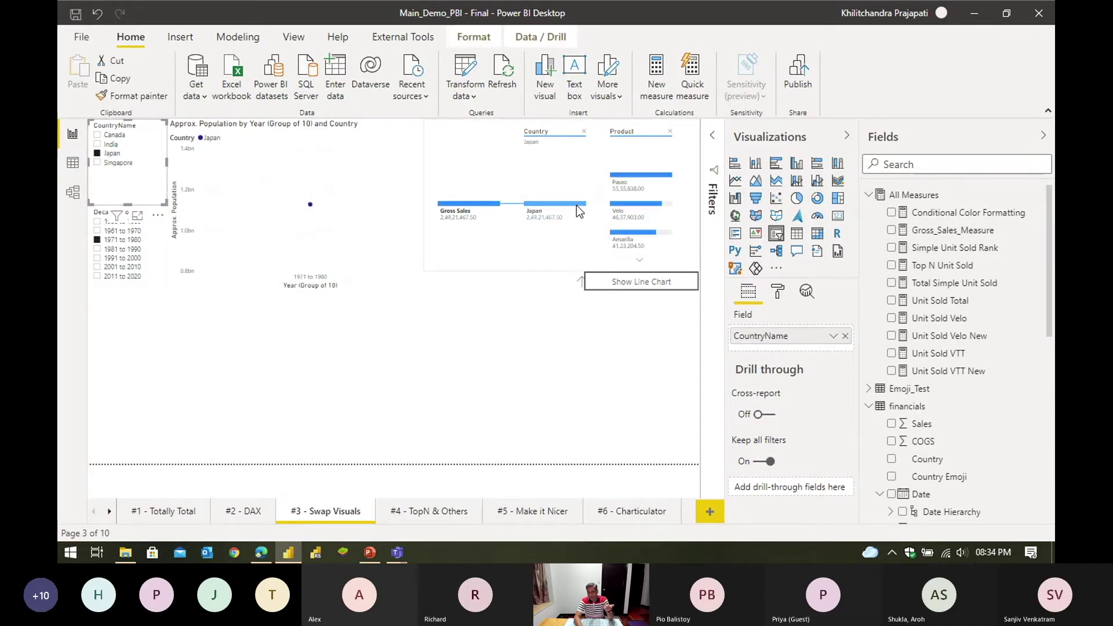
left_click(635, 206)
left_click(484, 209)
left_click(584, 131)
left_click(583, 132)
Step: Split Gross Sales in the decomposition tree by Product and break the Paseo node down by Country
left_click(505, 208)
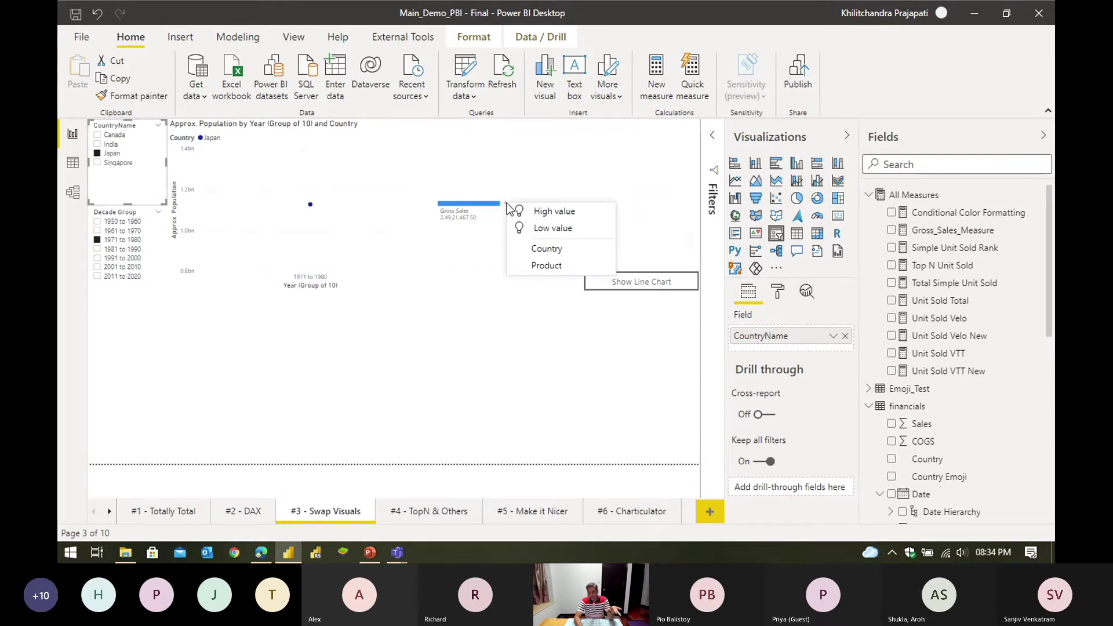
left_click(535, 265)
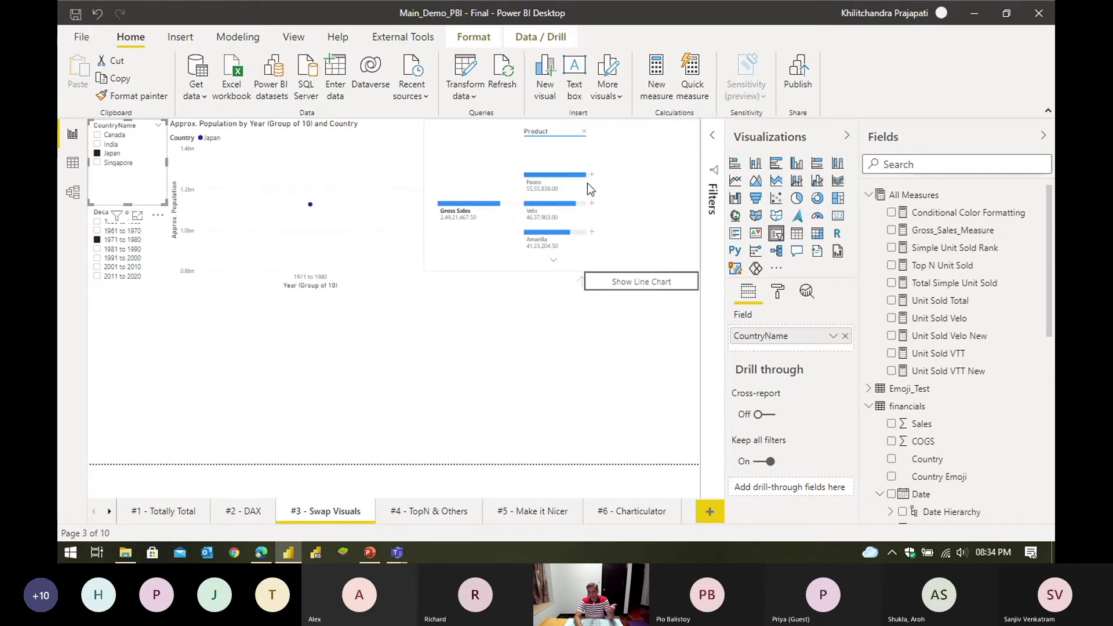
left_click(592, 174)
left_click(638, 220)
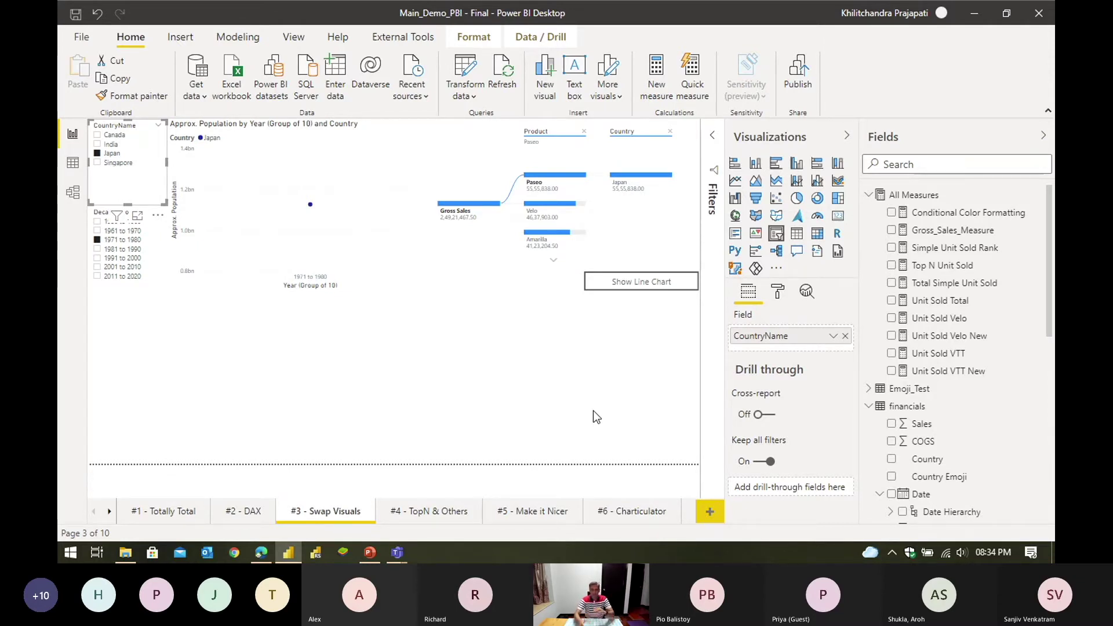
left_click(454, 329)
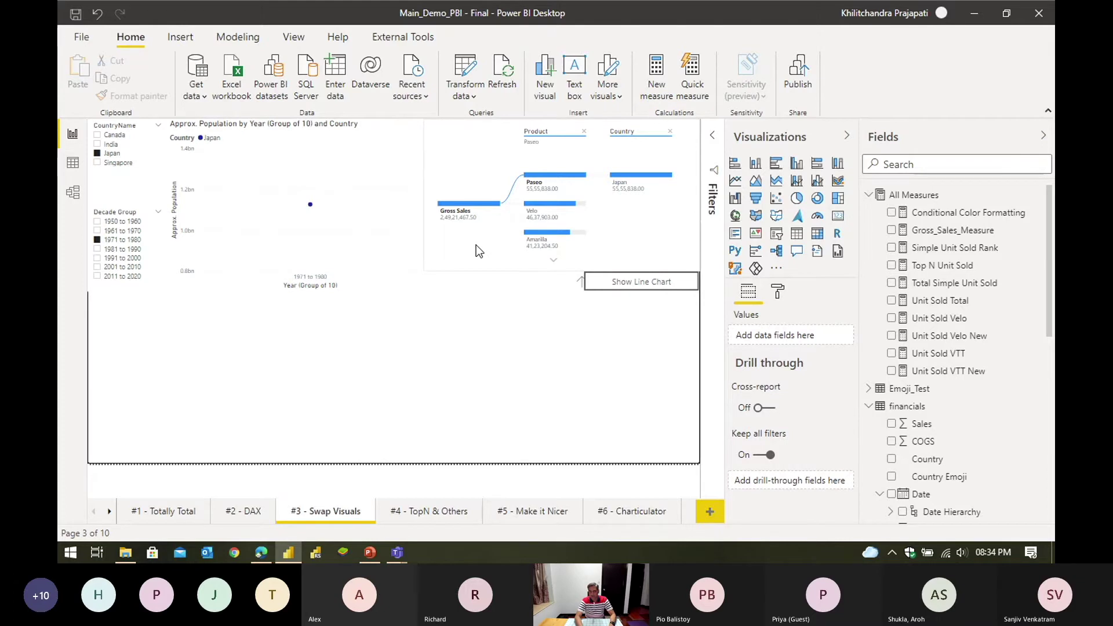
Step: Display the Bookmarks and Selection panes and collapse Visualizations and Fields to make room for the canvas
left_click(294, 37)
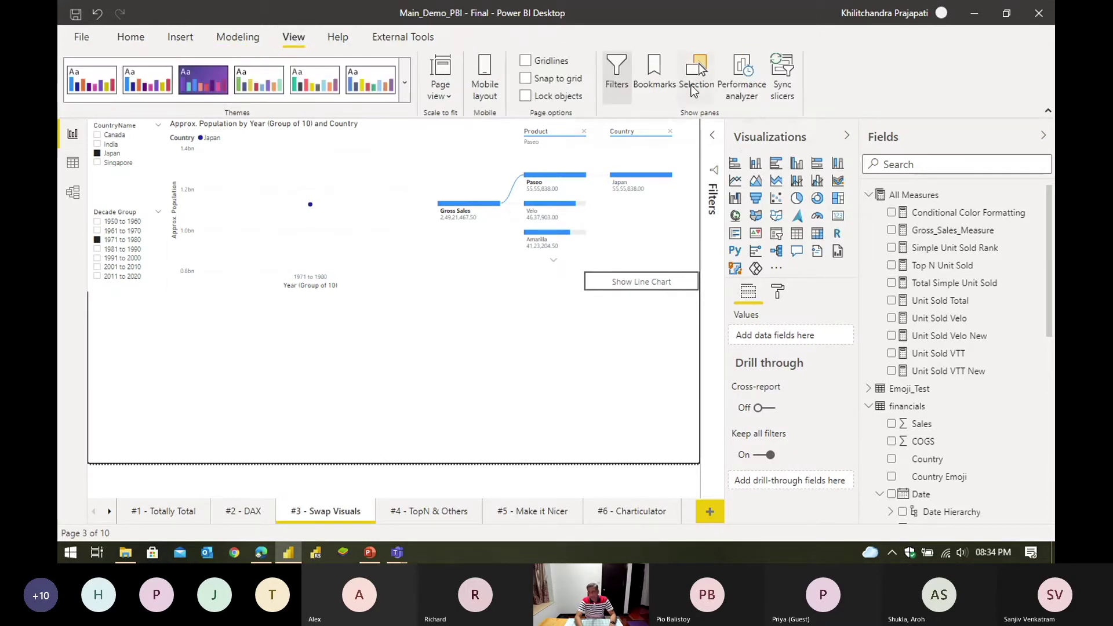
left_click(654, 72)
left_click(698, 86)
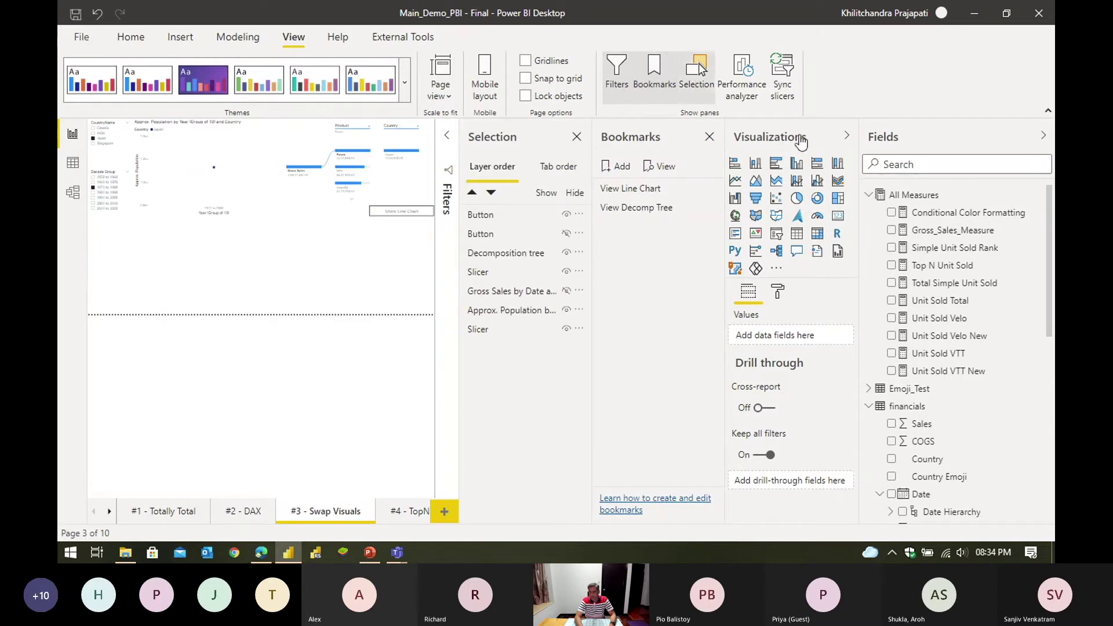
left_click(846, 135)
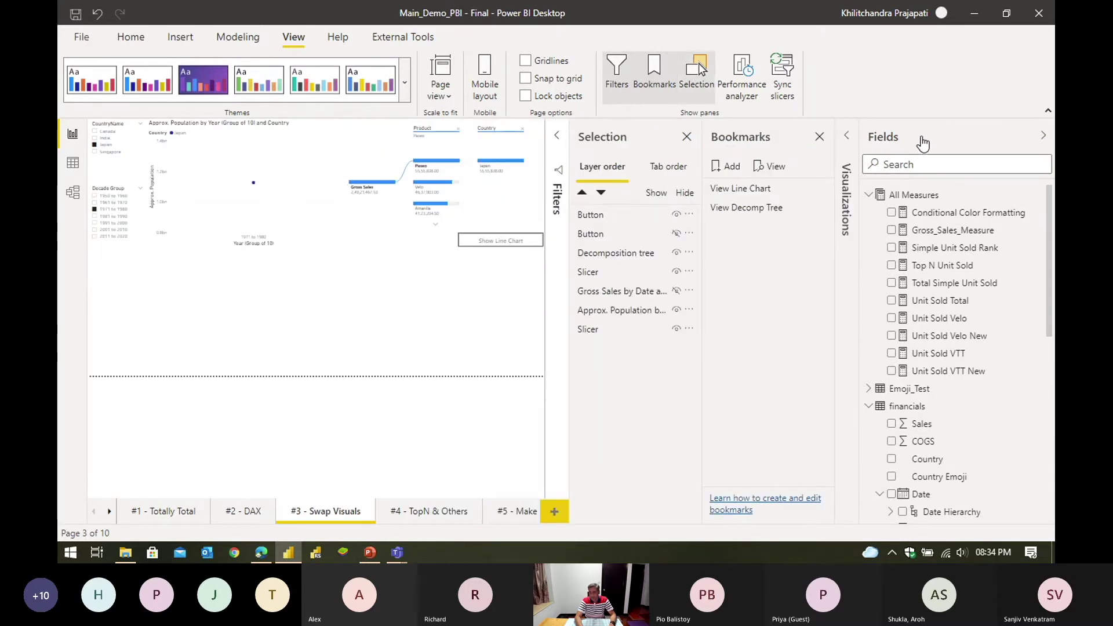
left_click(1044, 135)
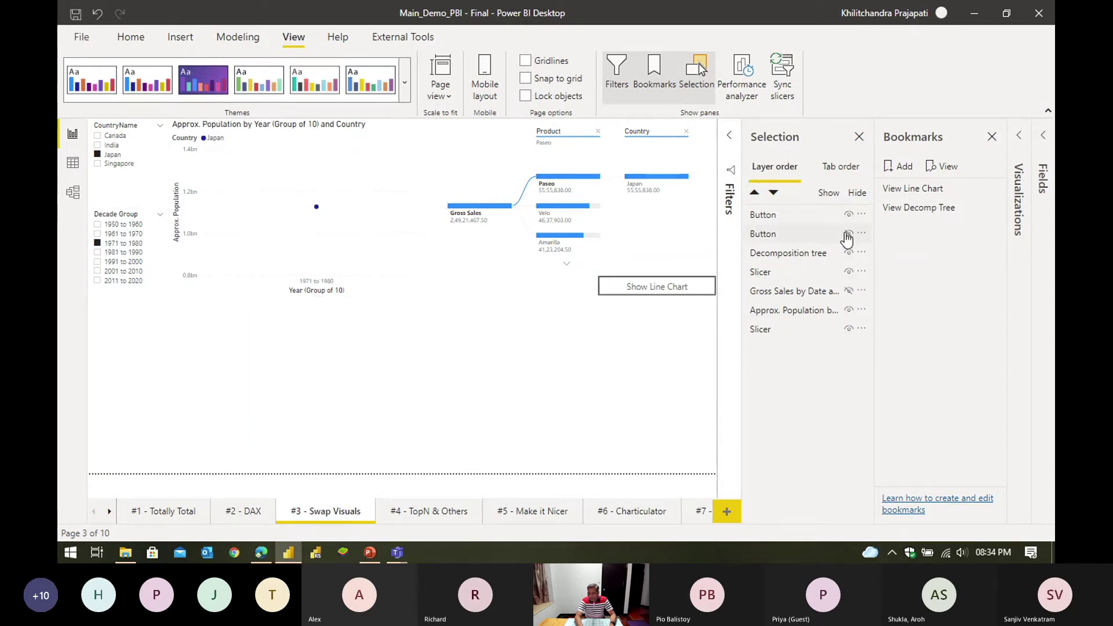
Step: Unhide the hidden button and Gross Sales line chart, moving the decomposition tree and Show Line Chart button below them into empty canvas space
left_click(849, 234)
left_click(613, 395)
left_click(490, 261)
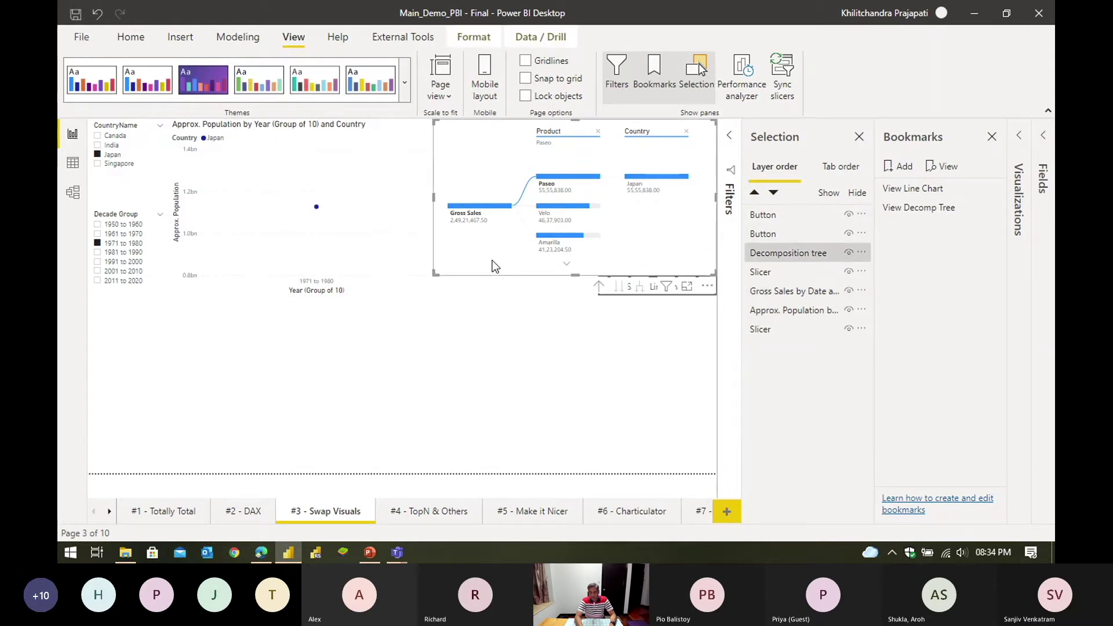
left_click_drag(713, 297, 557, 449)
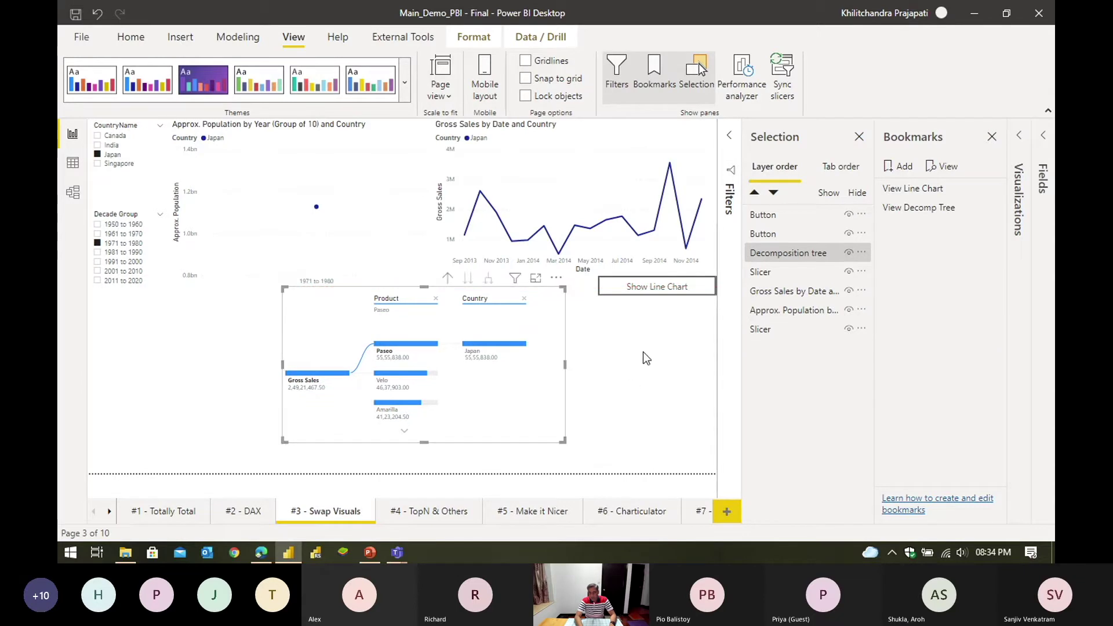
left_click_drag(616, 287, 616, 381)
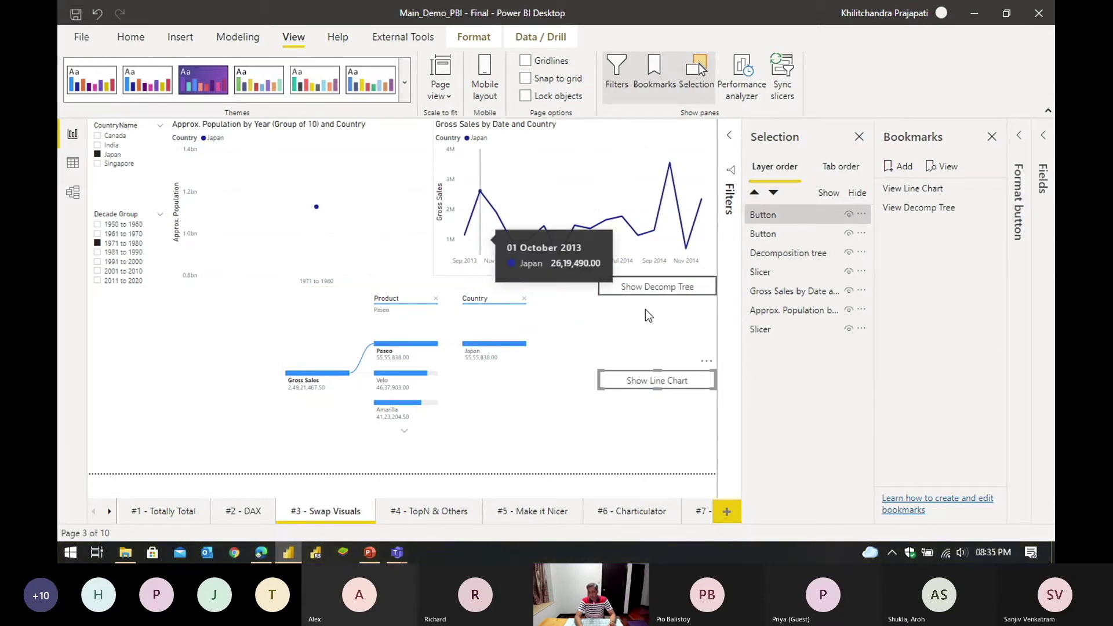
Step: Preview the View Line Chart and View Decomp Tree bookmarks and check which objects each one shows or hides
left_click(655, 343)
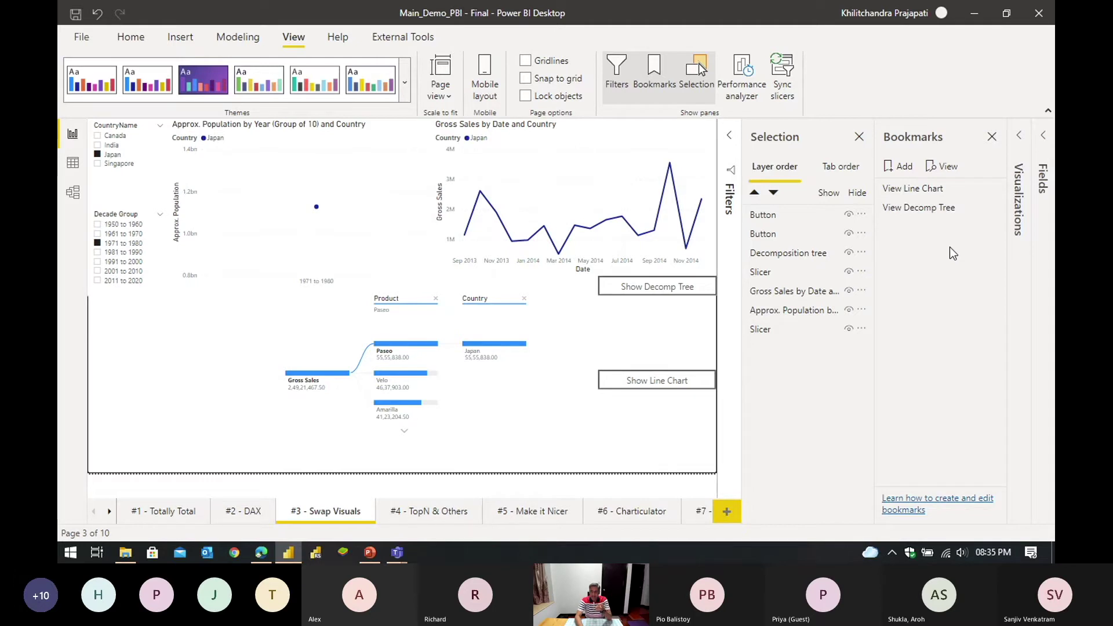
left_click(910, 193)
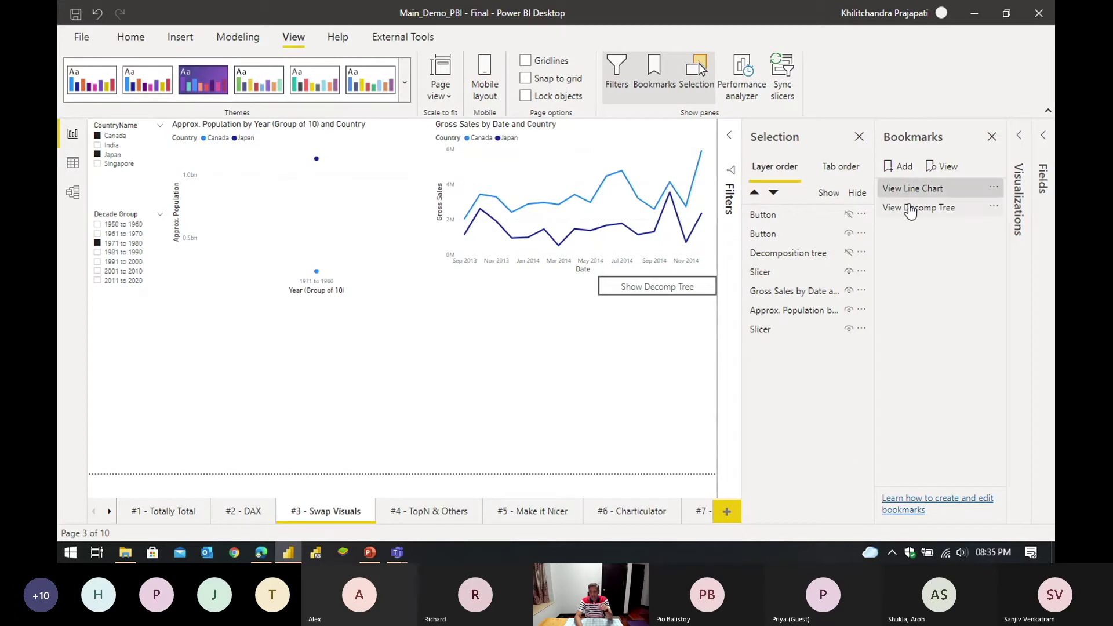
left_click(785, 221)
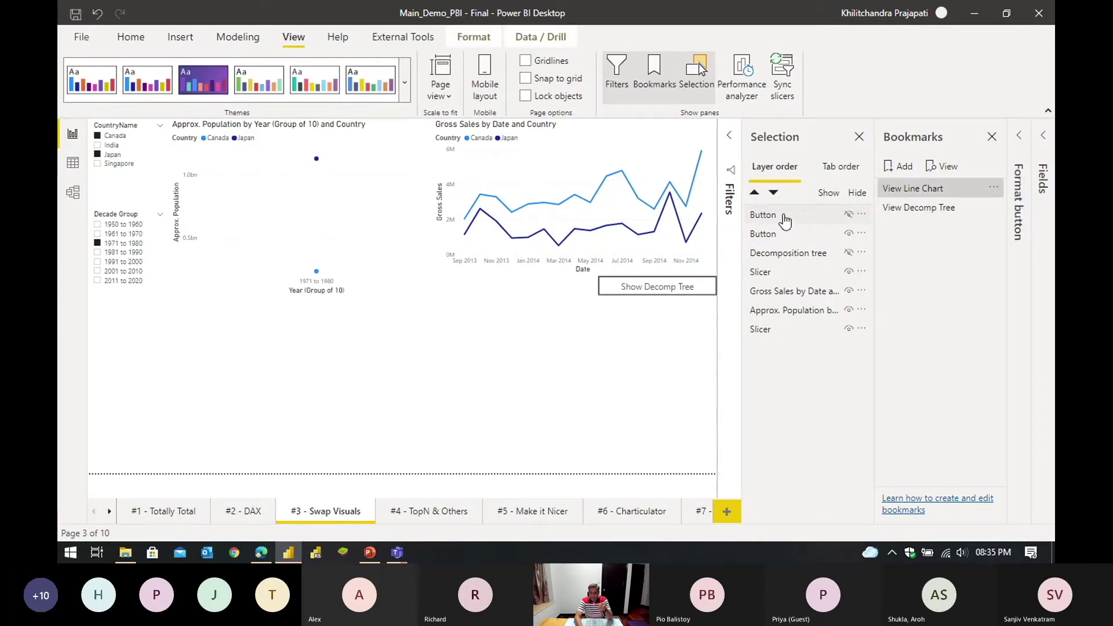
left_click(798, 256)
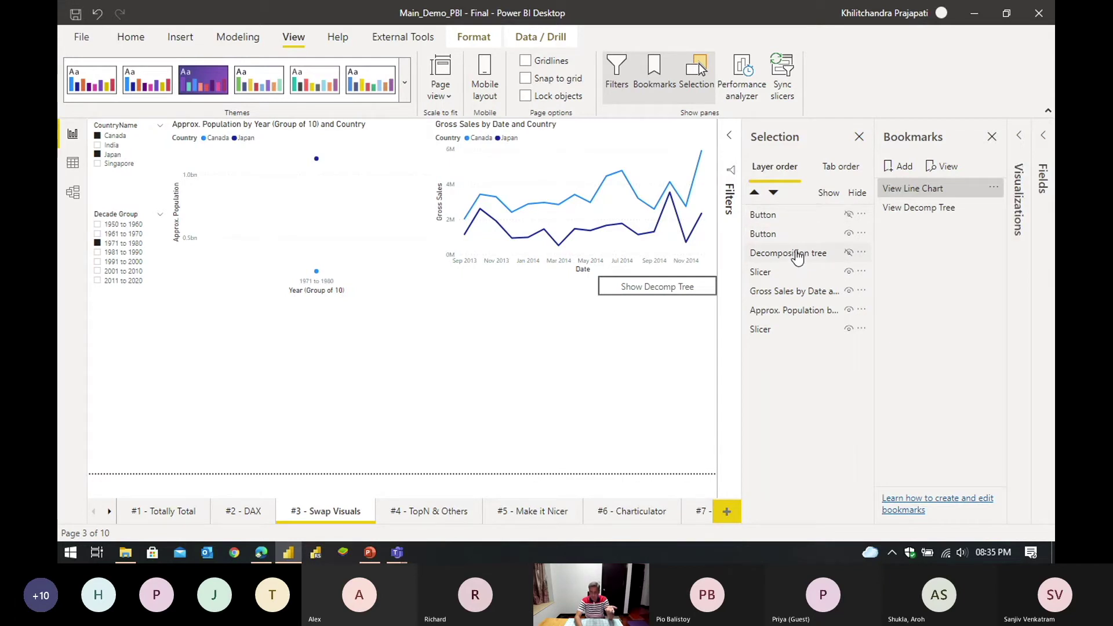
left_click(798, 256)
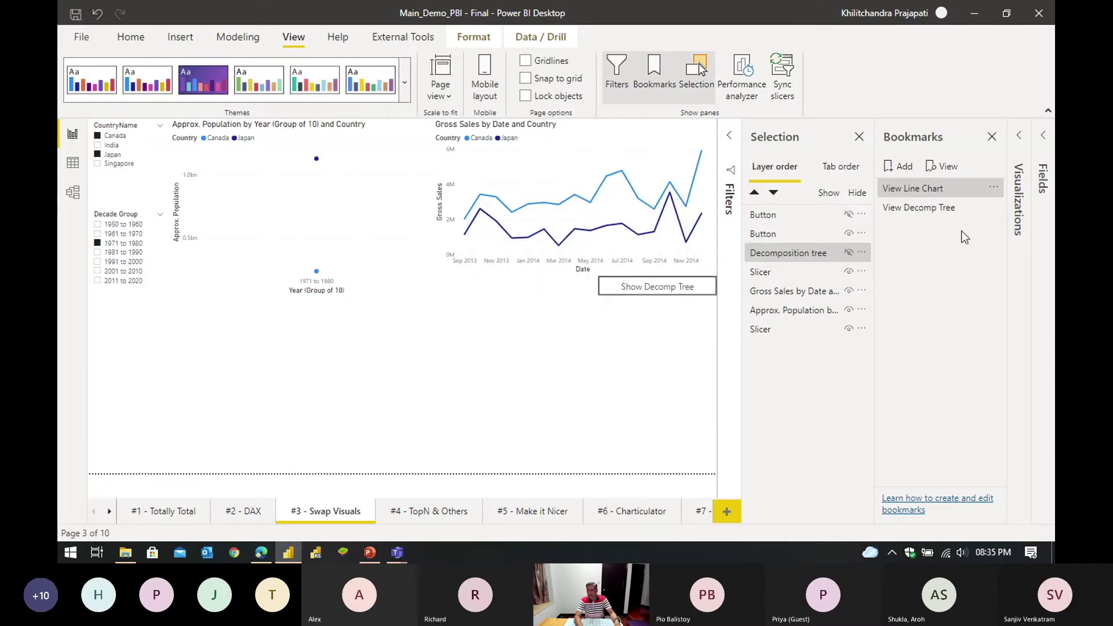
left_click(929, 215)
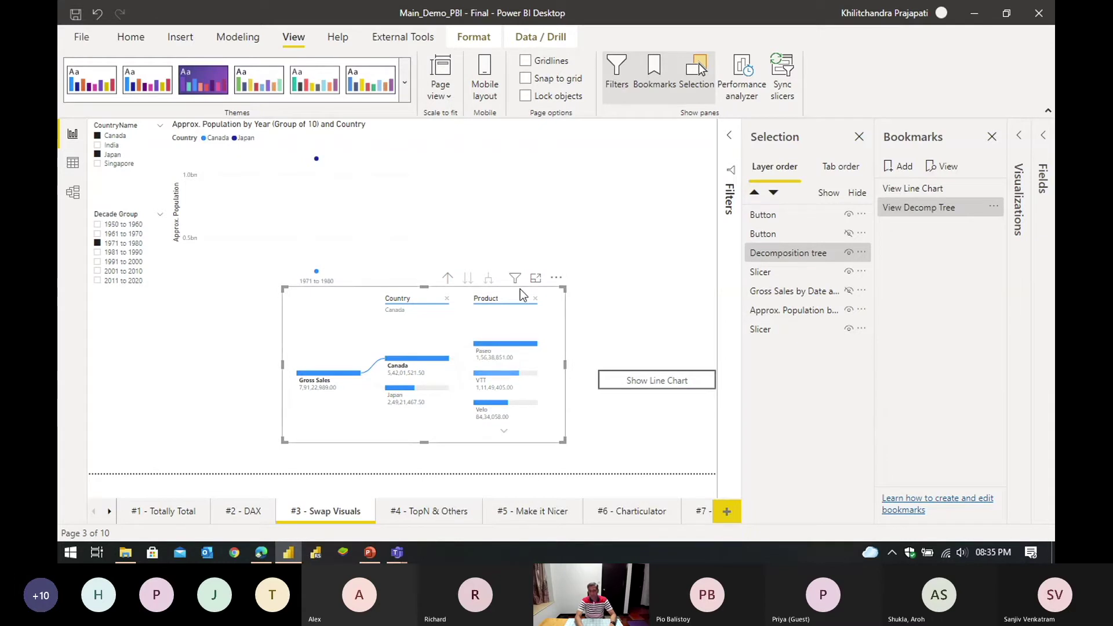
left_click(637, 336)
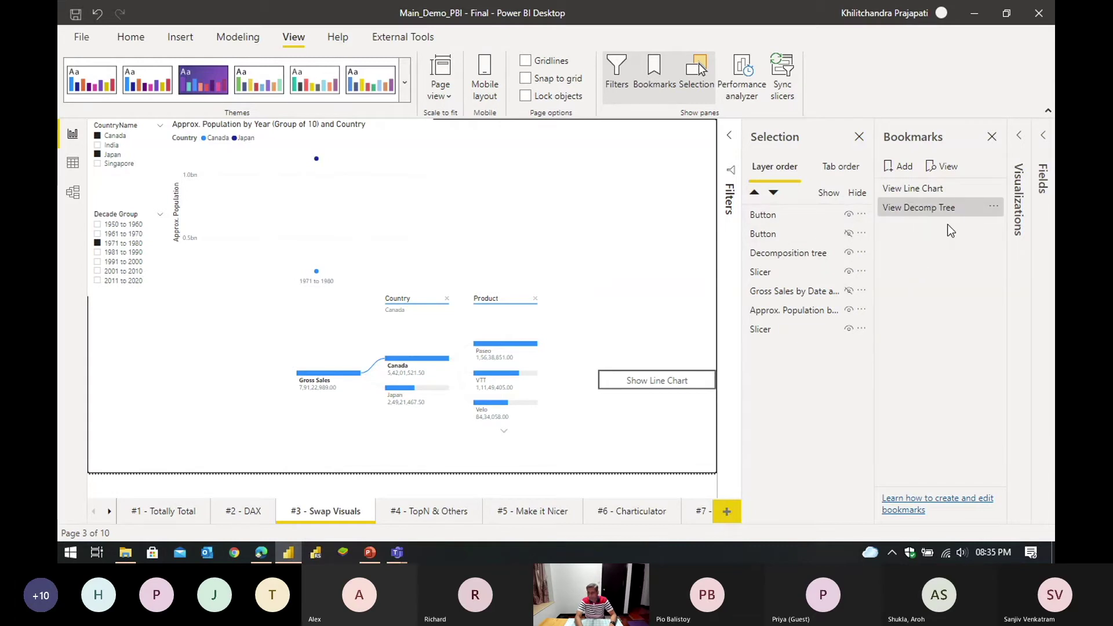
Step: Unhide the Show Decomp Tree button and Gross Sales line chart, and delete the View Line Chart and View Decomp Tree bookmarks
left_click(849, 233)
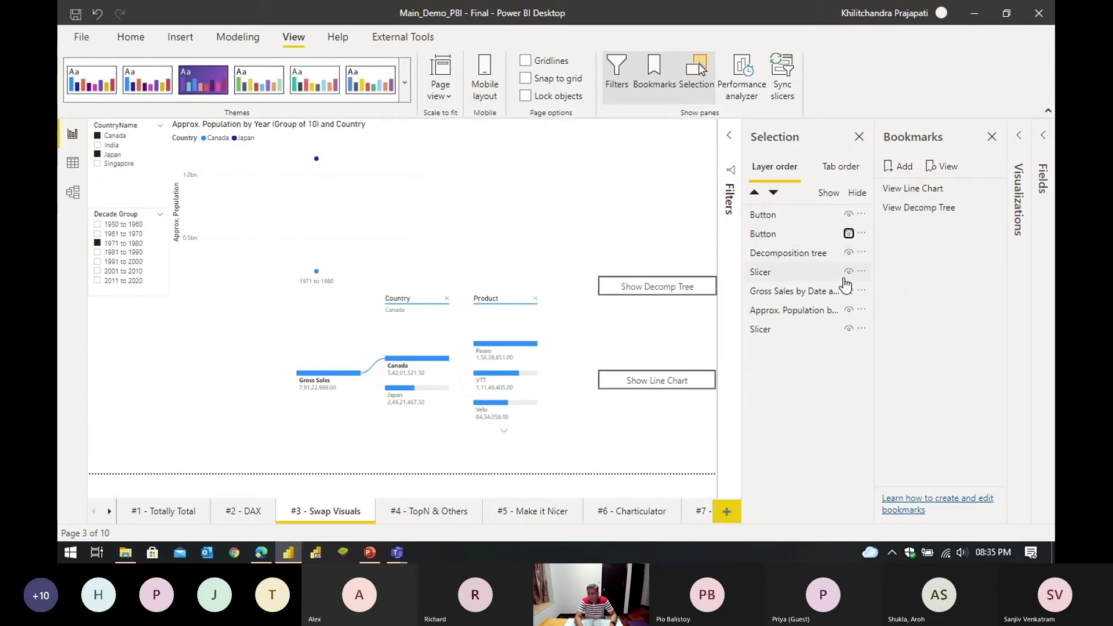
left_click(848, 291)
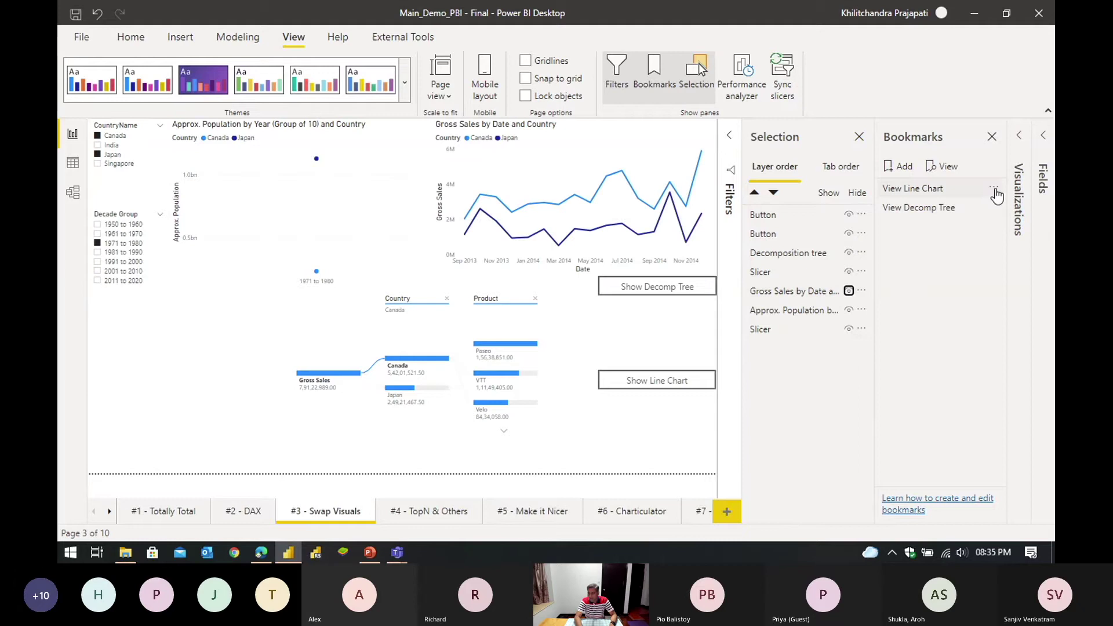
left_click(992, 188)
left_click(924, 230)
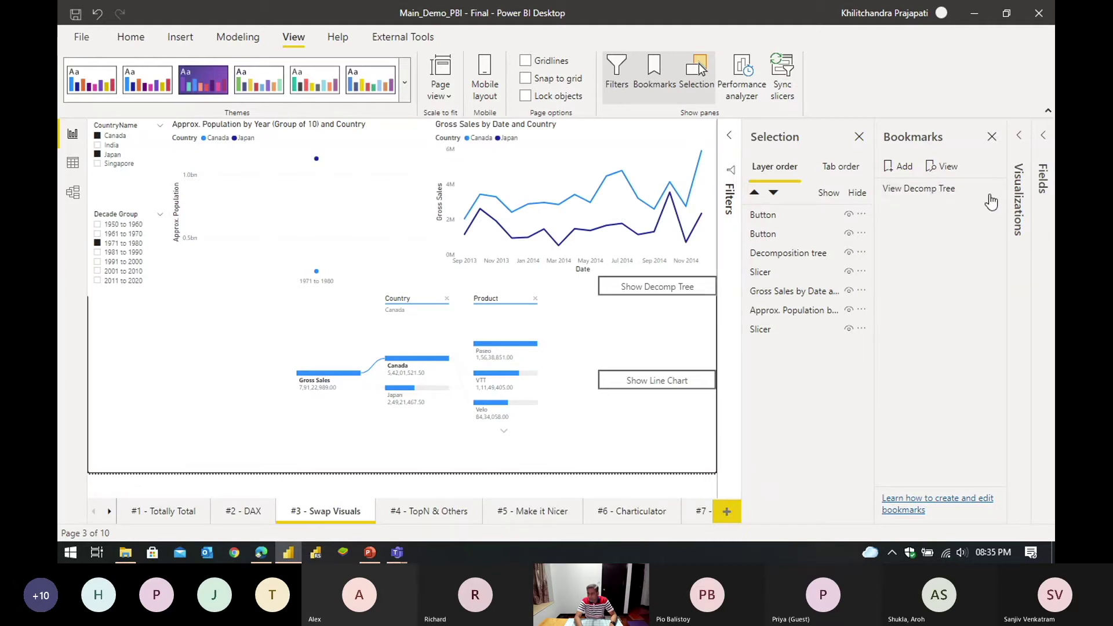
left_click(991, 189)
left_click(933, 230)
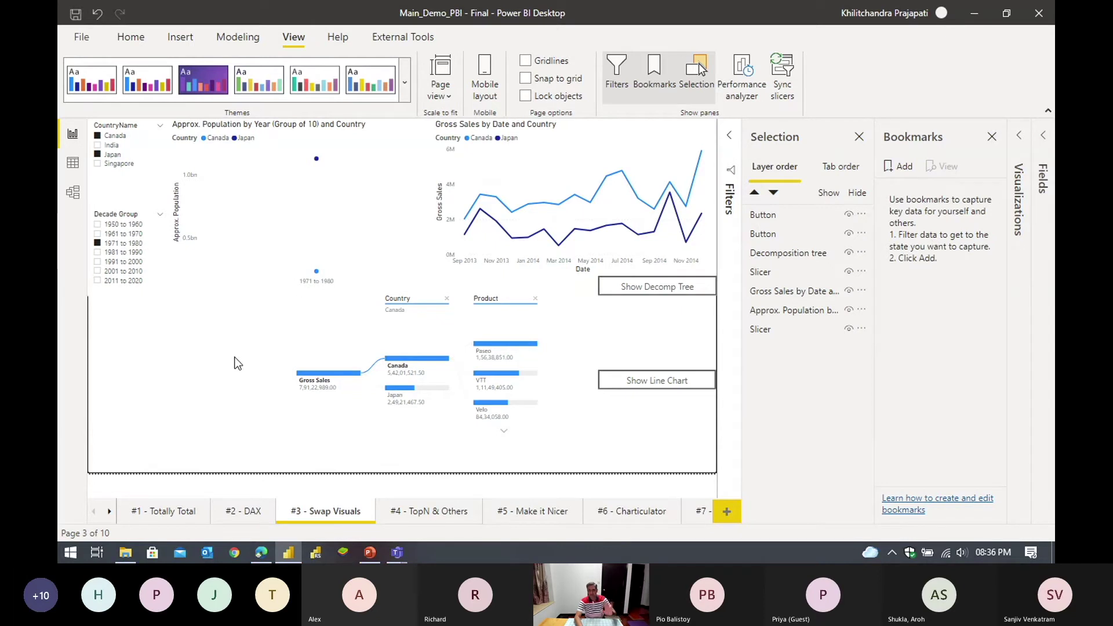
Step: Delete the Approx. Population chart and rearrange the decomposition tree and Show Decomp Tree button in the empty space below the line chart
left_click(328, 231)
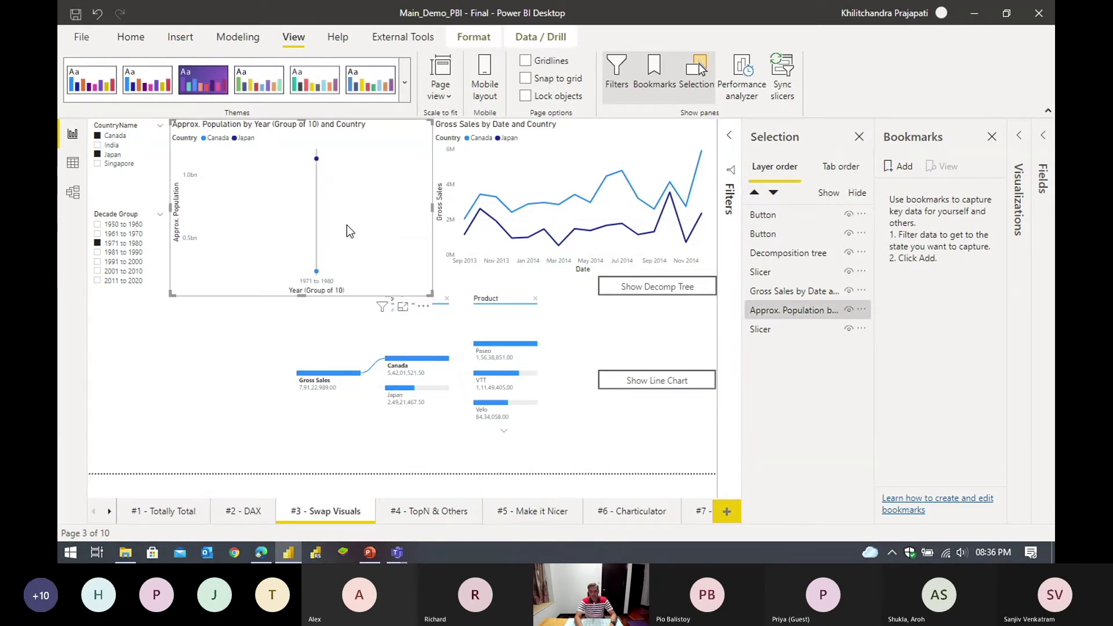
key("Delete")
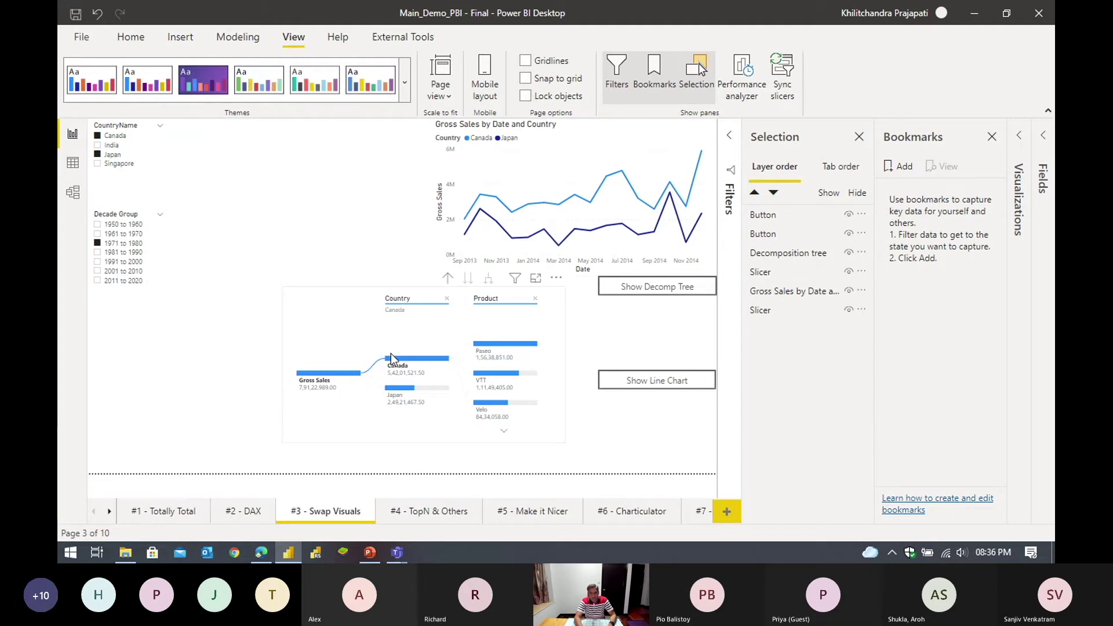
left_click_drag(555, 287, 418, 311)
left_click_drag(652, 287, 652, 326)
left_click(526, 367)
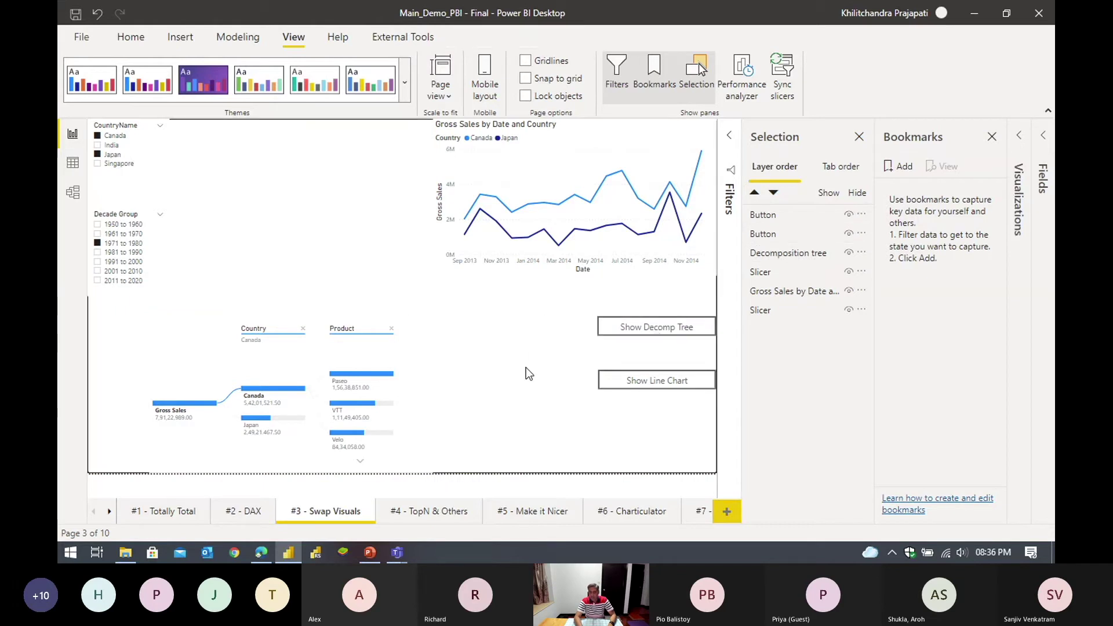
Step: Hide the decomposition tree and the Show Line Chart button, keeping the Gross Sales line chart and Show Decomp Tree button visible
left_click(449, 166)
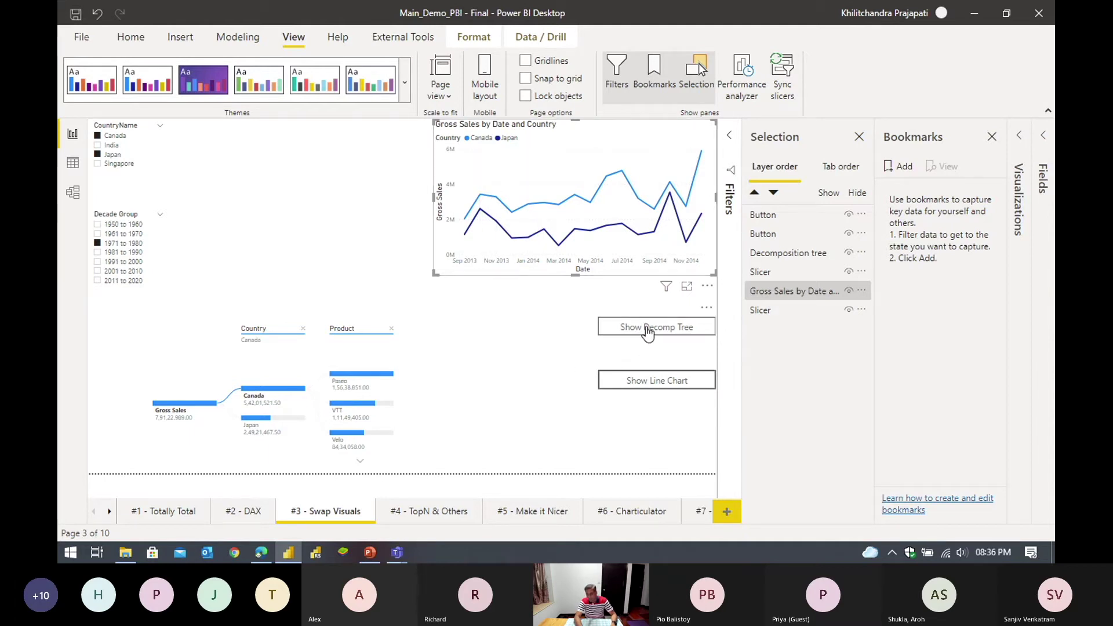
left_click(402, 356)
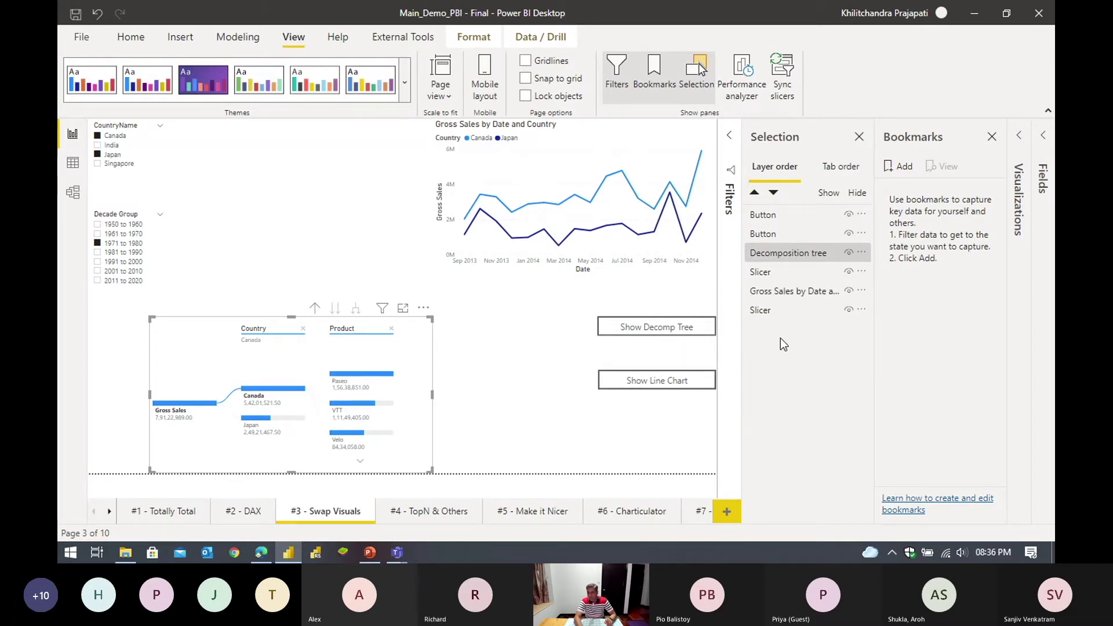
left_click(485, 392)
left_click(421, 355)
left_click(848, 252)
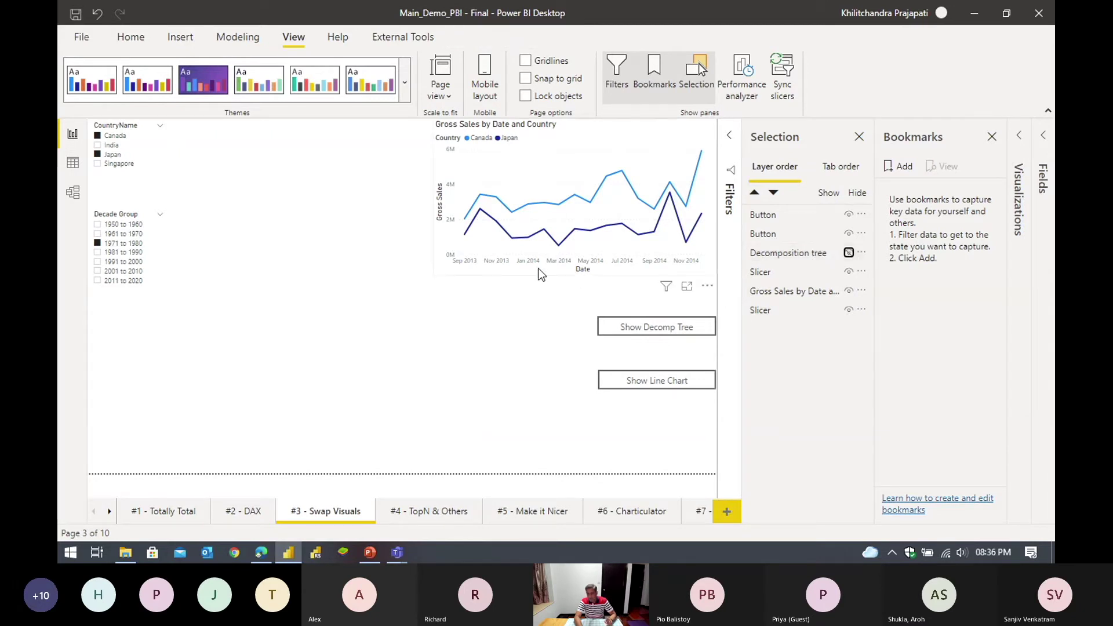
left_click(624, 386)
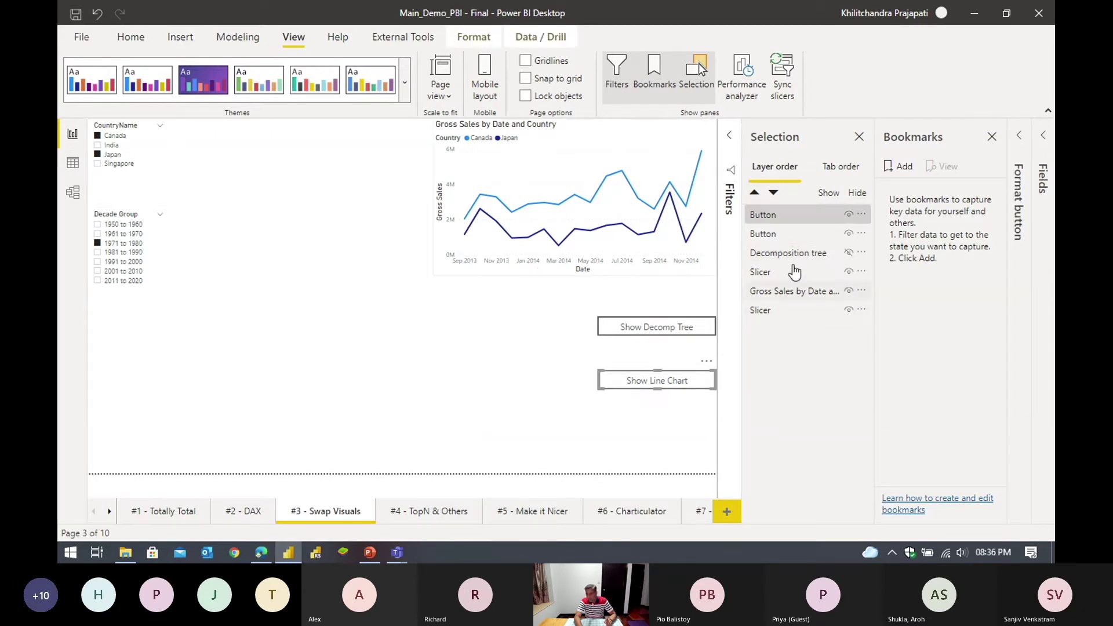
left_click(849, 216)
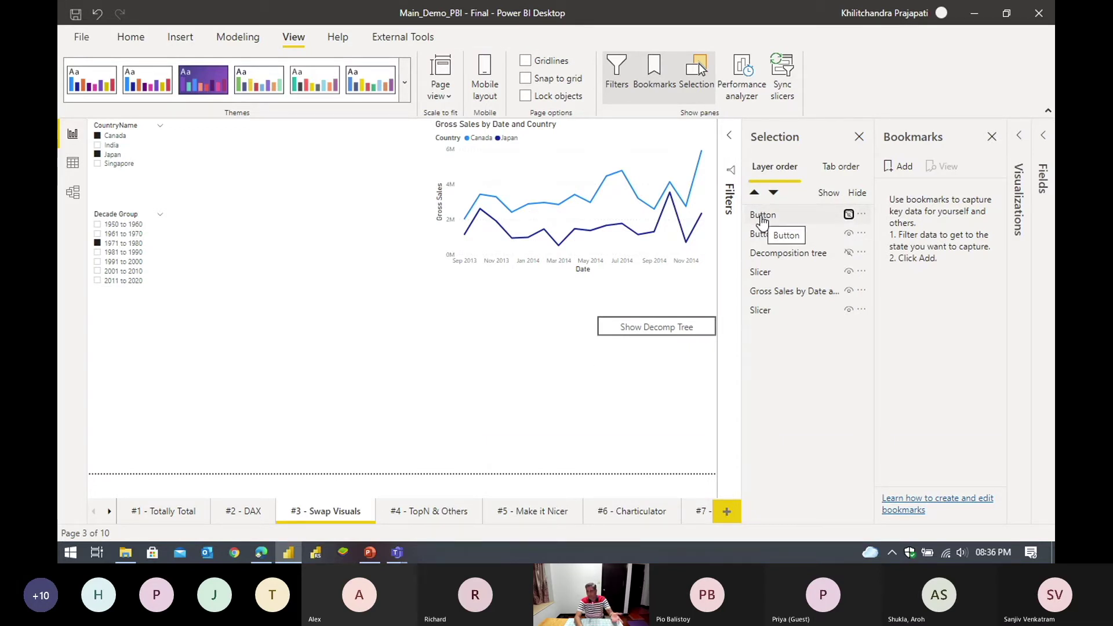
Step: Add a bookmark of the current page state and name it Line Chart
left_click(906, 168)
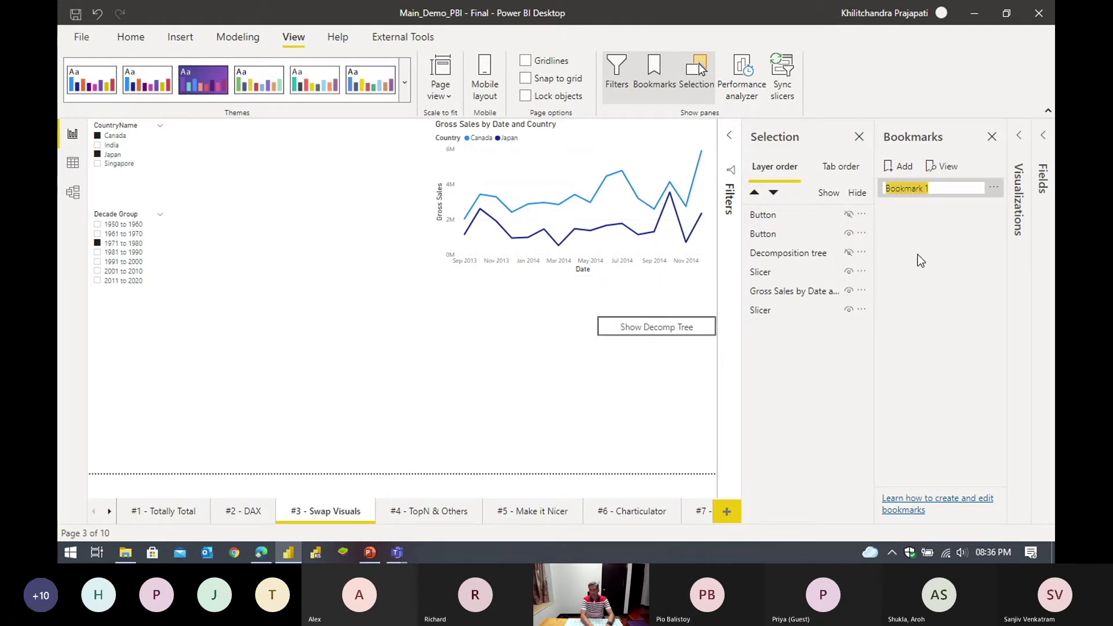
type("Line CH")
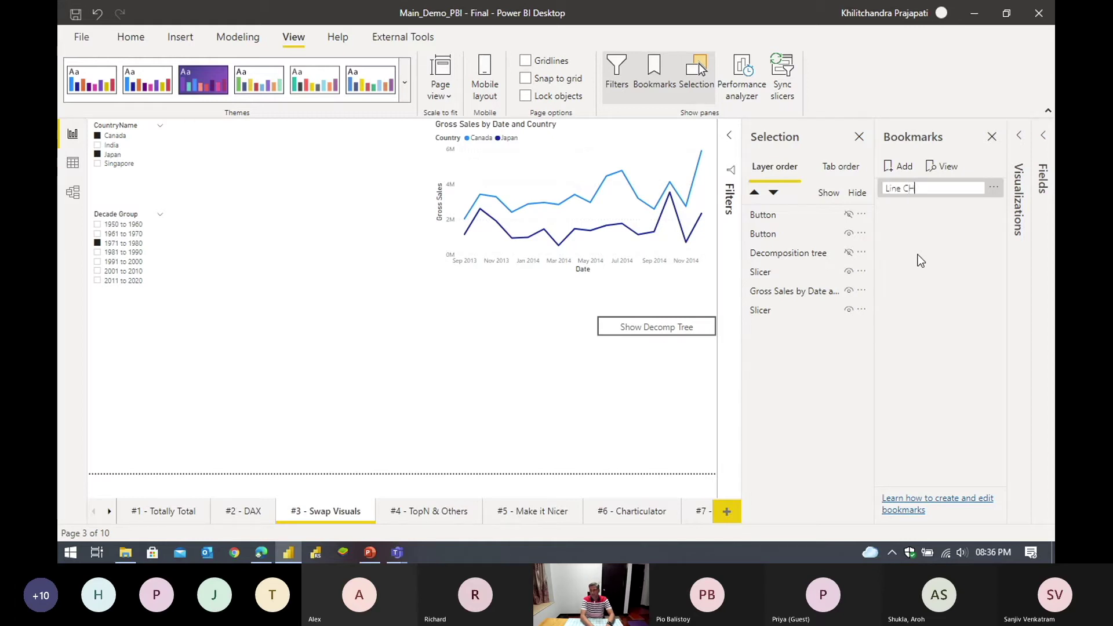
key("BackSpace")
key("BackSpace")
type("Chart")
key("Return")
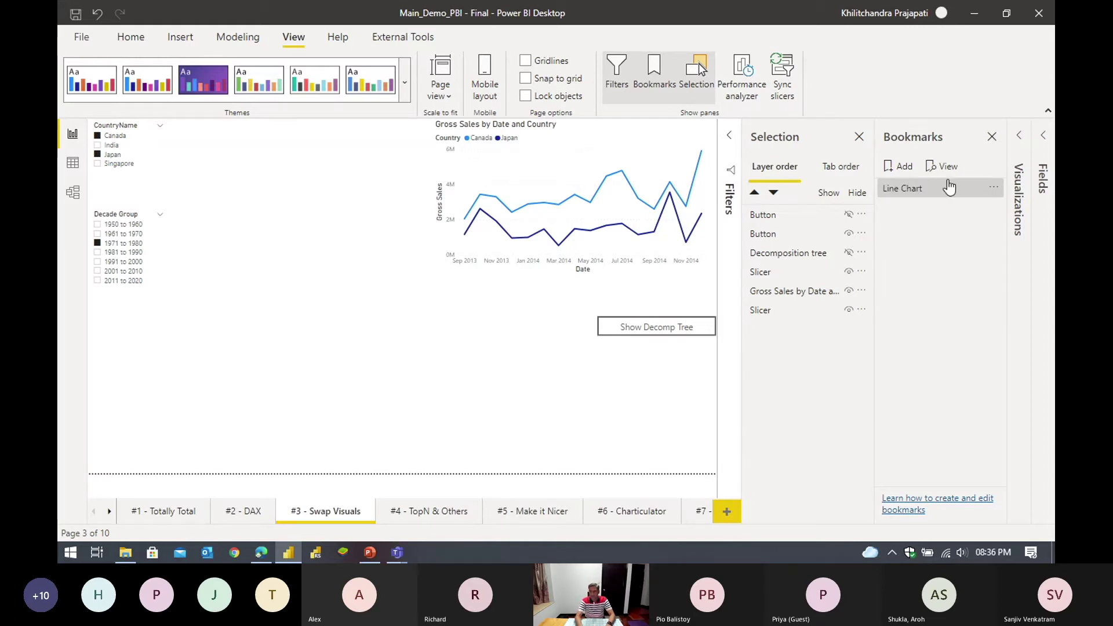
Step: Unhide the decomposition tree and Show Line Chart button, and hide the Gross Sales line chart and Show Decomp Tree button
left_click(848, 214)
left_click(849, 252)
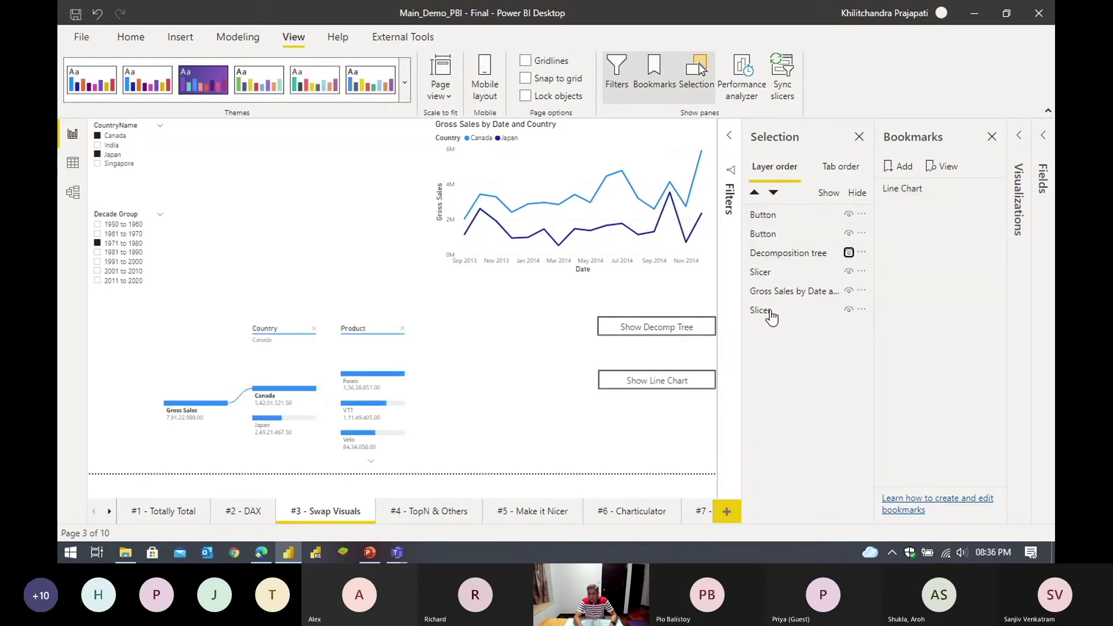
left_click(441, 235)
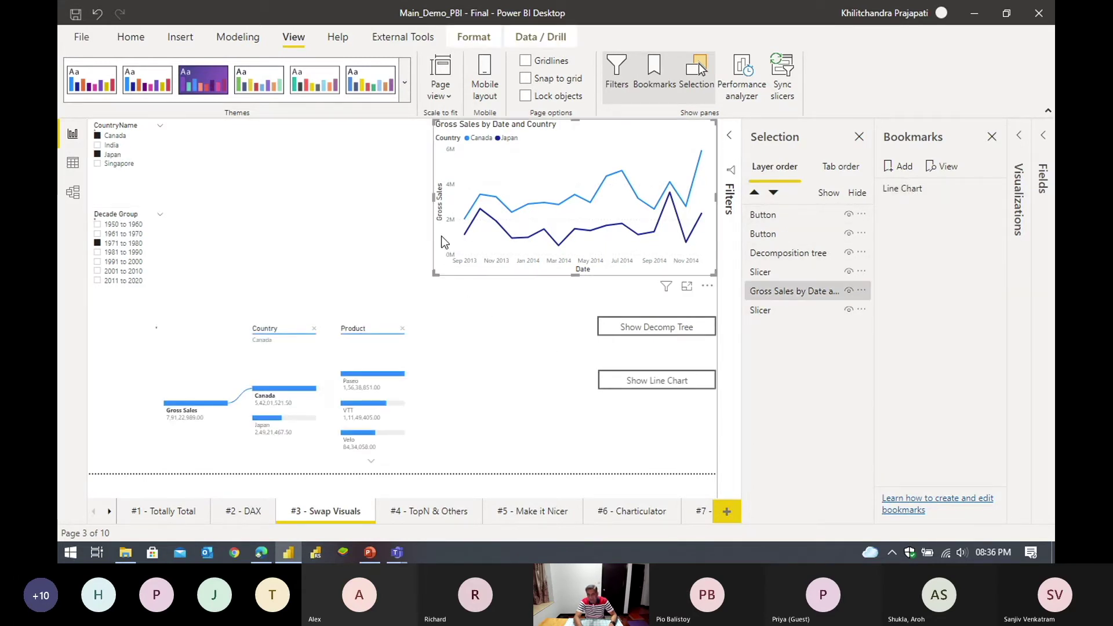
left_click(849, 291)
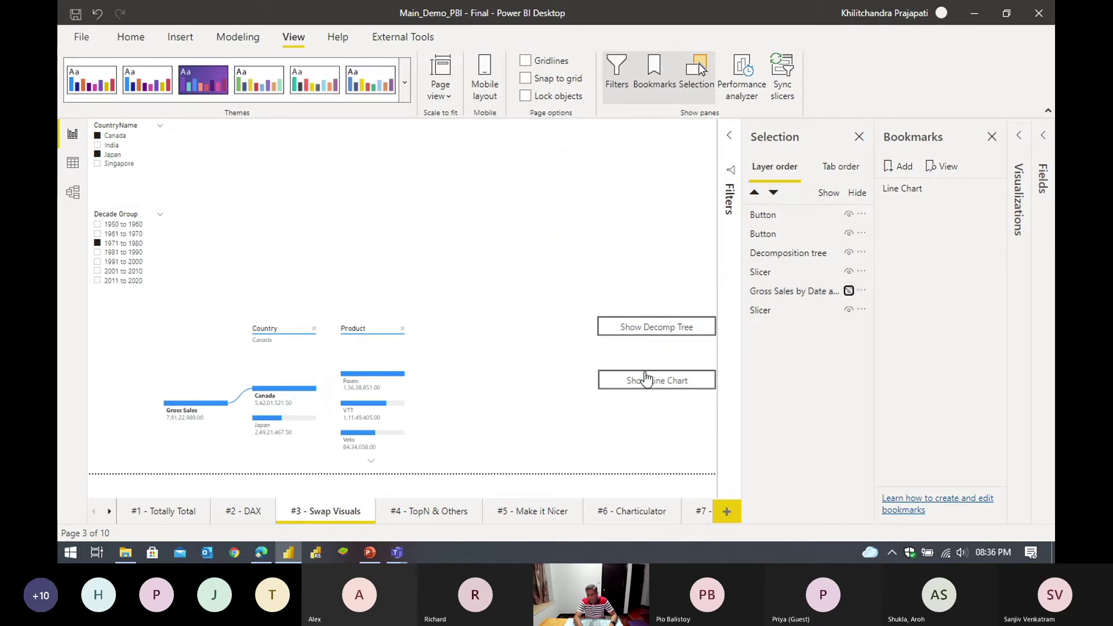
left_click(626, 386)
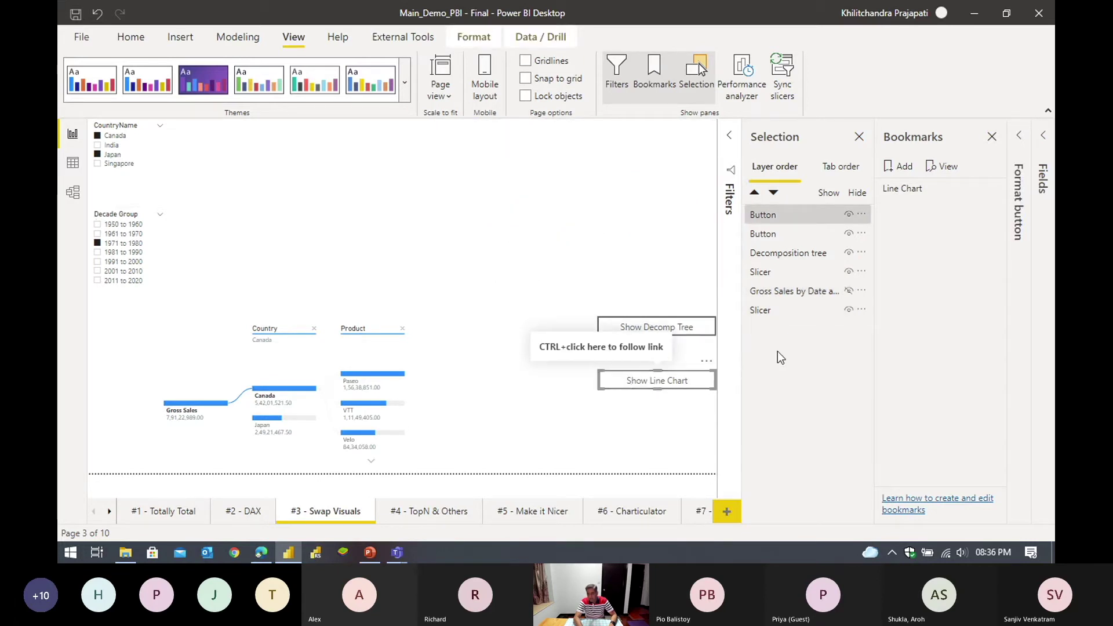
left_click(619, 331)
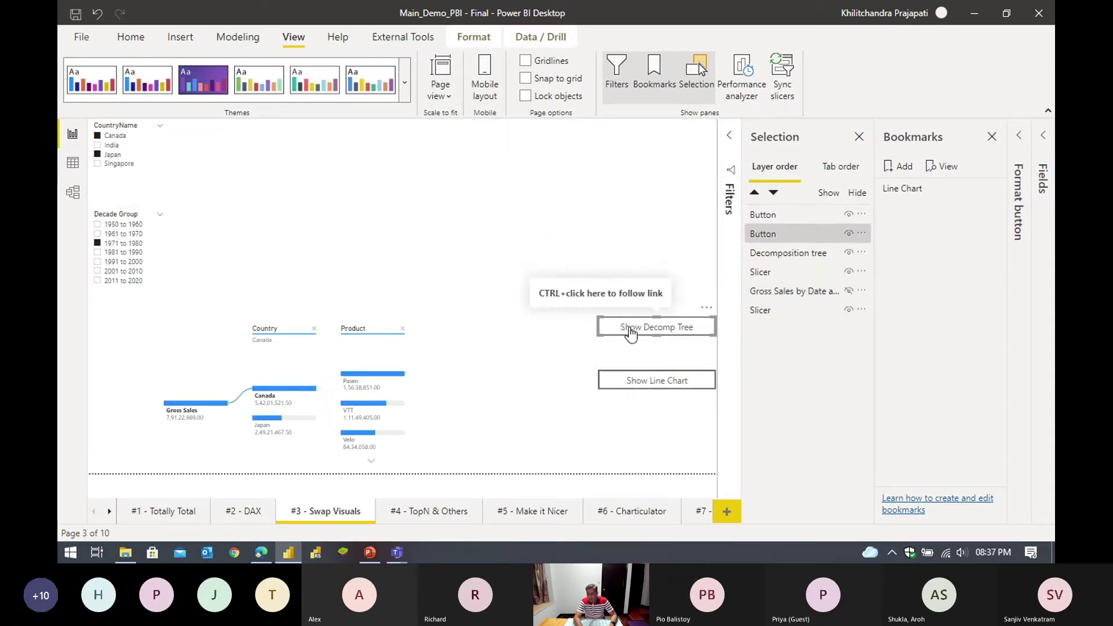
left_click(848, 235)
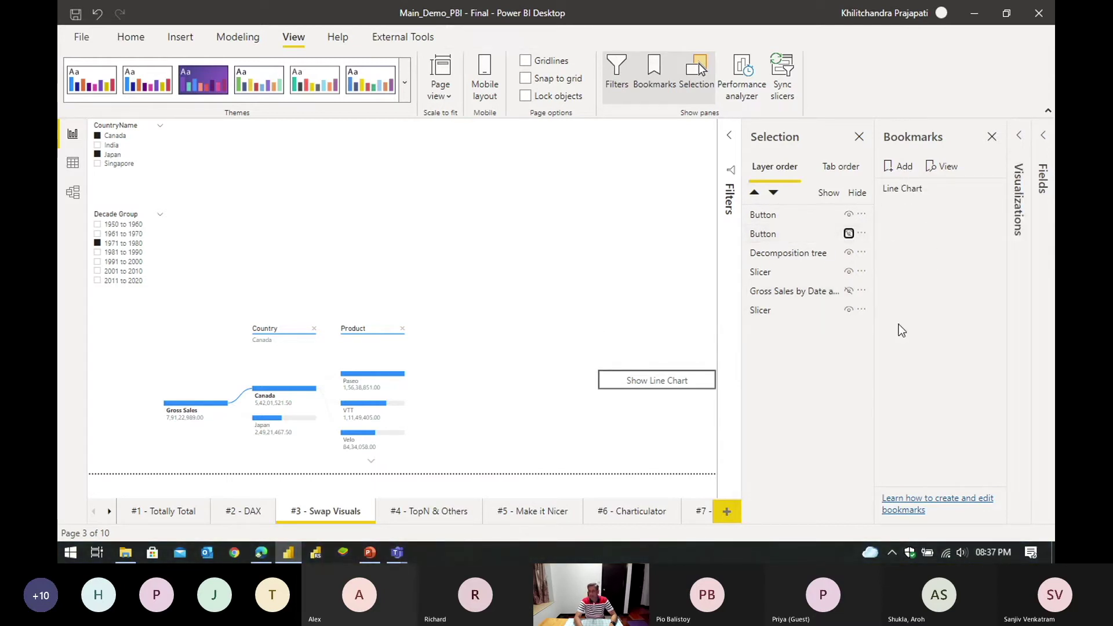
Step: Add a bookmark of the current page state named Decomp, and test switching between the Line Chart and Decomp bookmarks
left_click(900, 167)
double_click(907, 208)
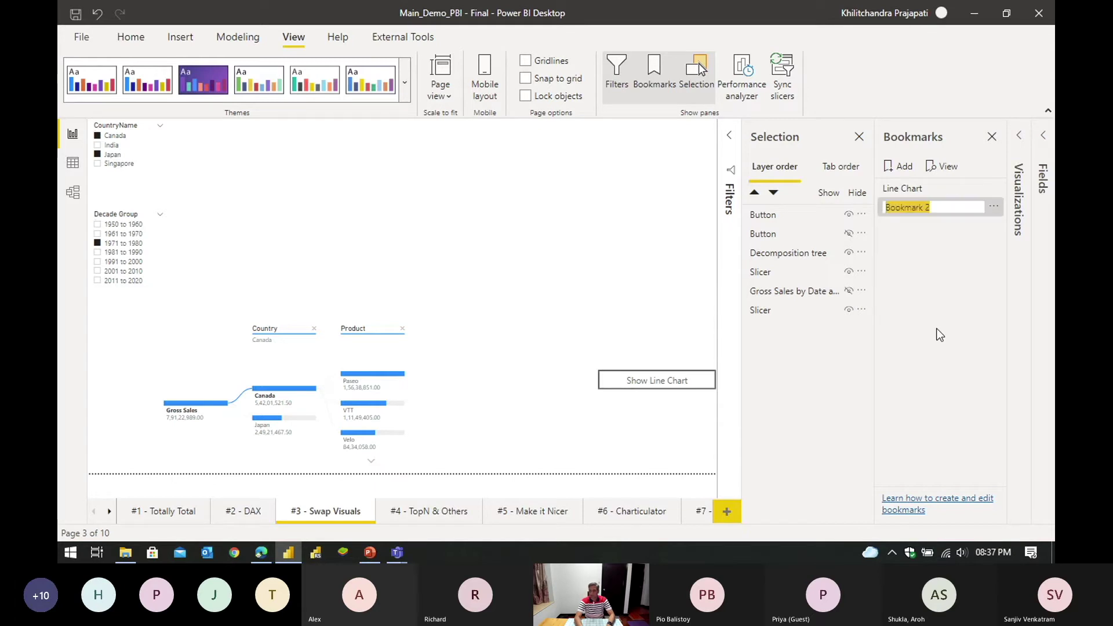
type("Dec")
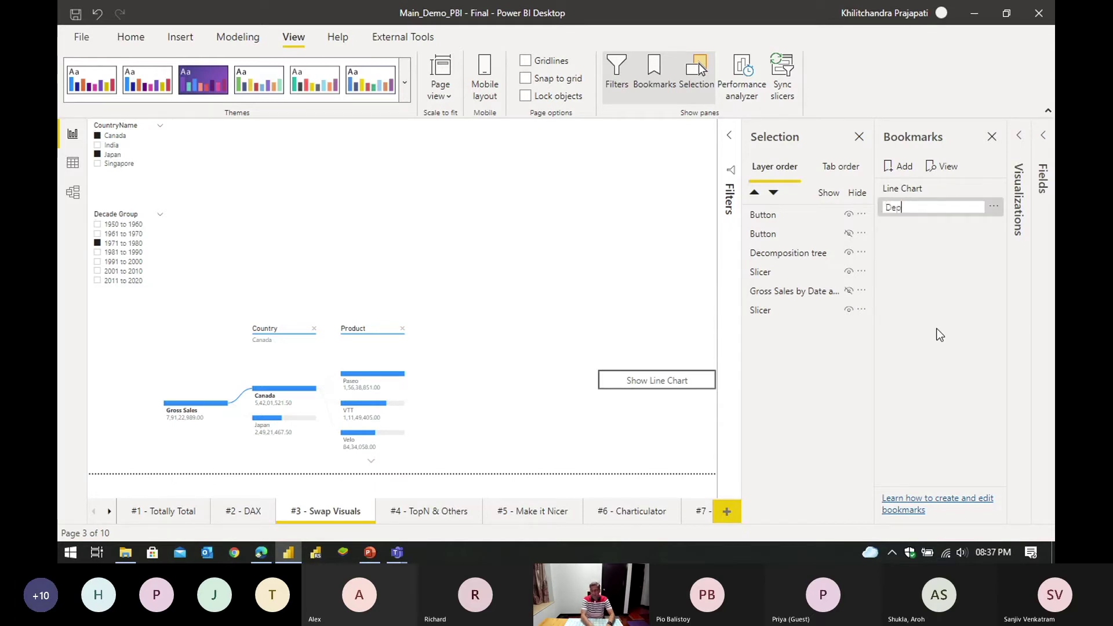
type("omp")
left_click(939, 246)
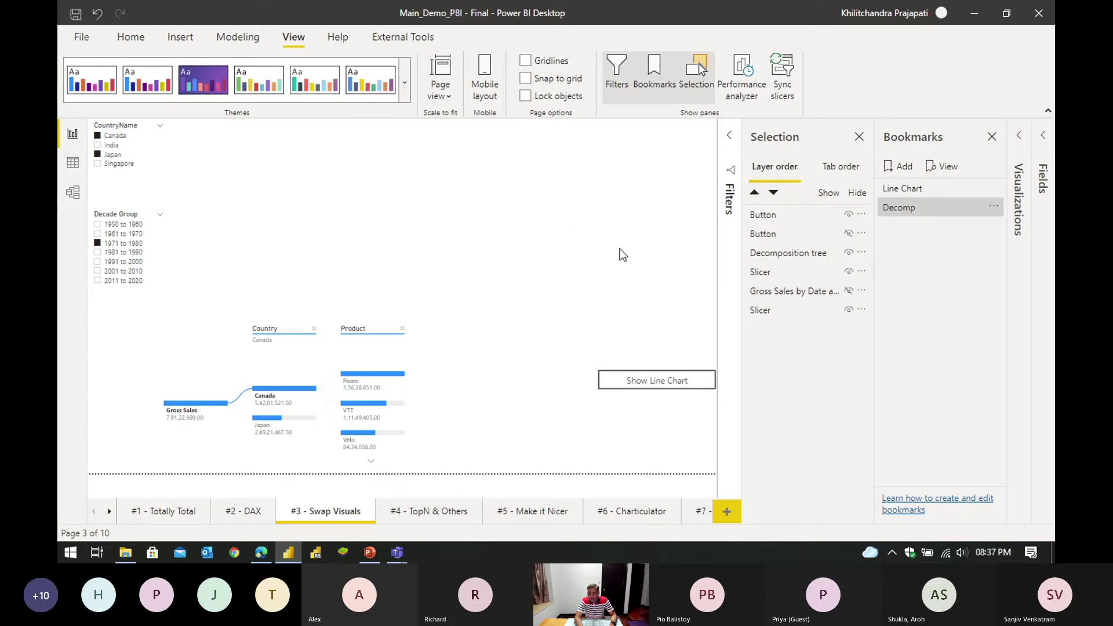
left_click(908, 190)
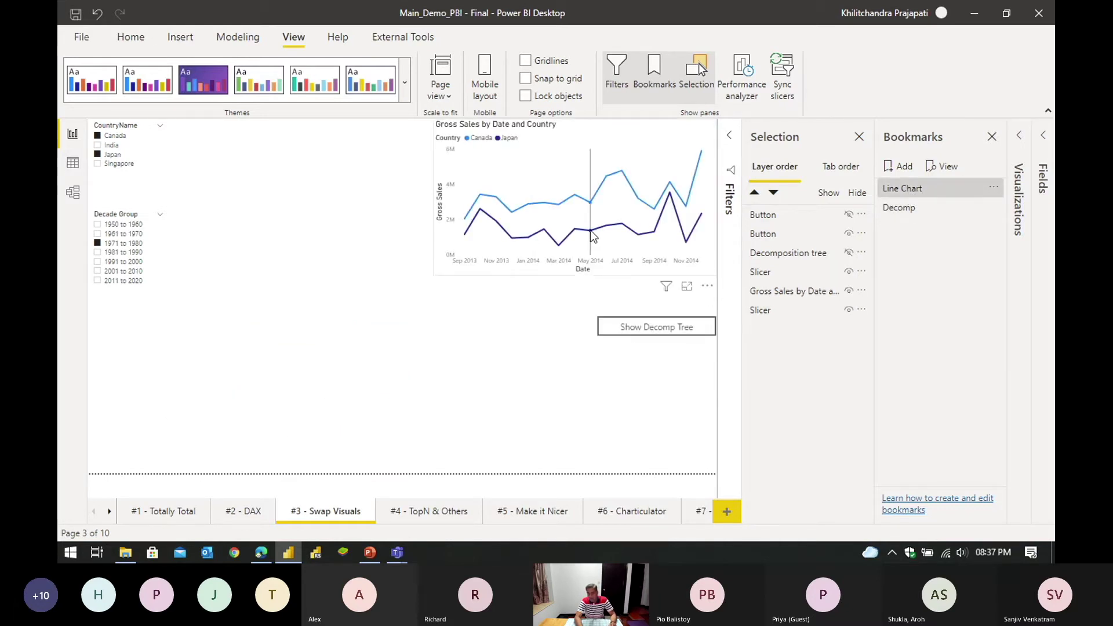
left_click(904, 212)
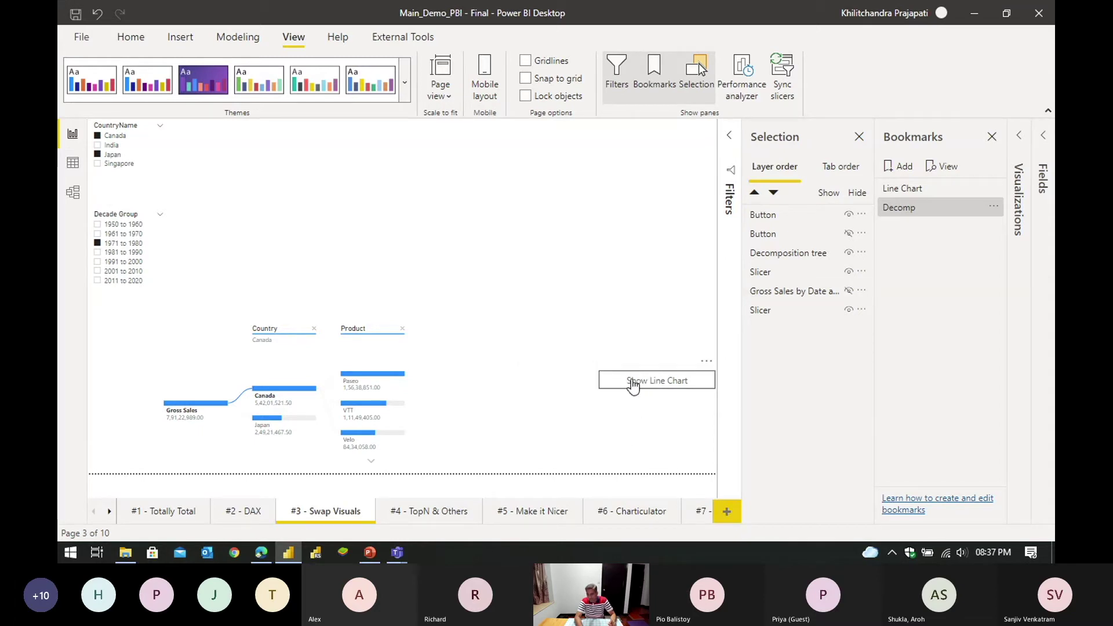
Step: Set the Show Line Chart button's action to the Line Chart bookmark, and switch the page to the Line Chart bookmark
left_click(611, 386)
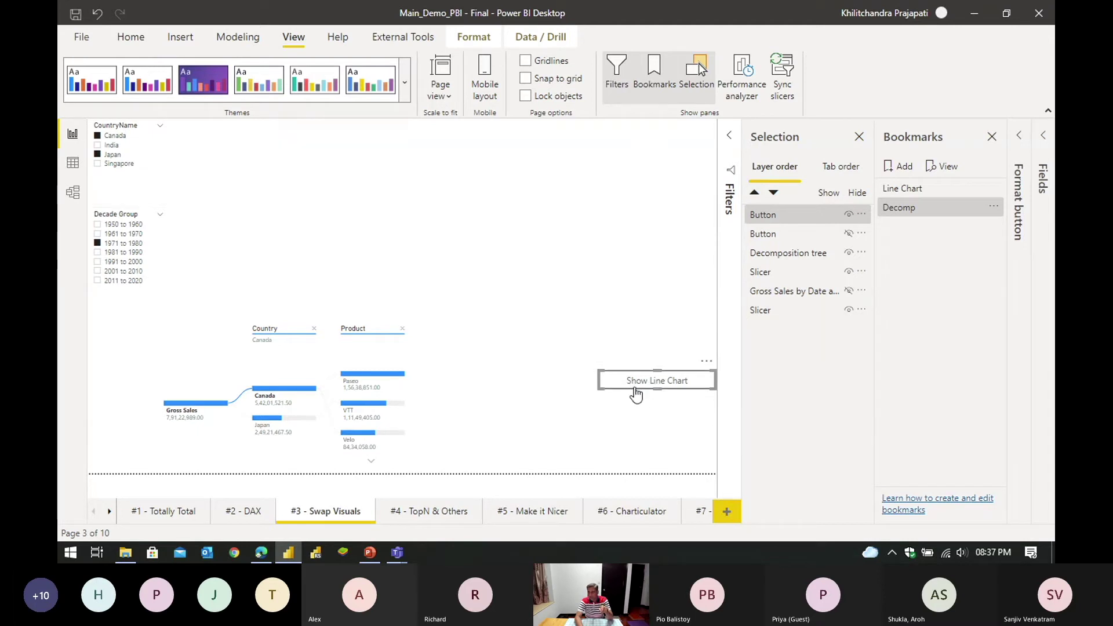
left_click(1021, 194)
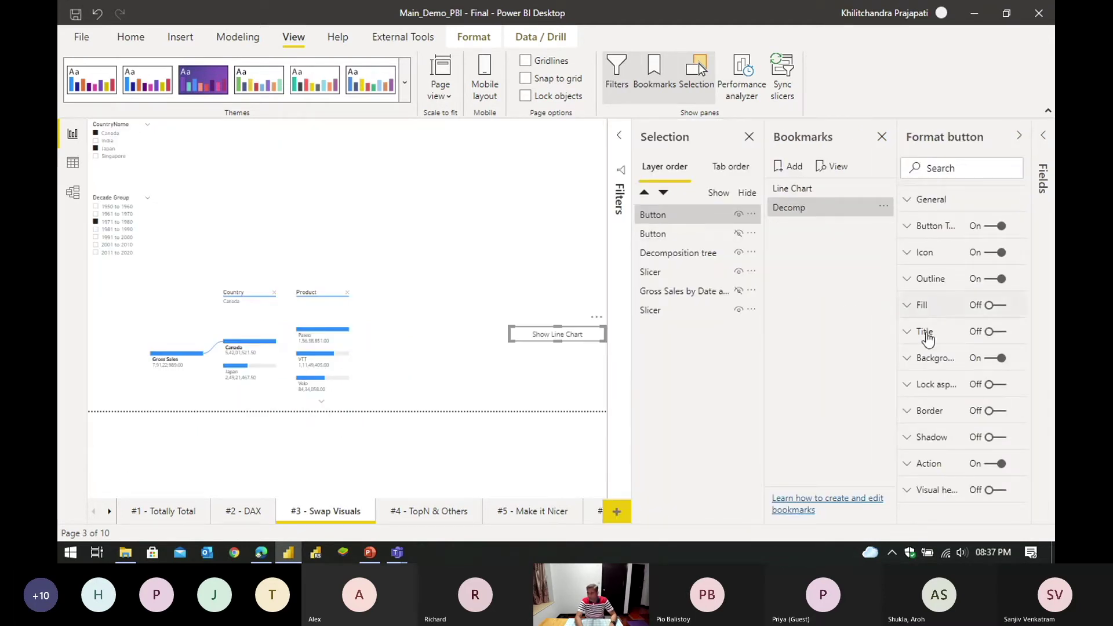
left_click(915, 463)
scroll(962, 429, "down", 3)
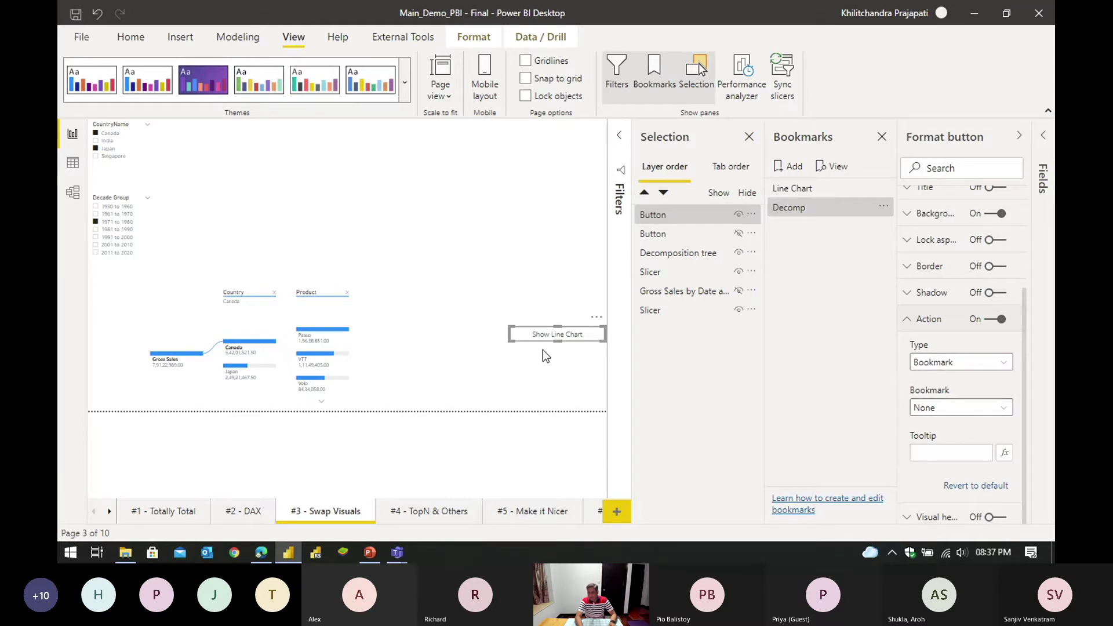
left_click(967, 409)
left_click(957, 441)
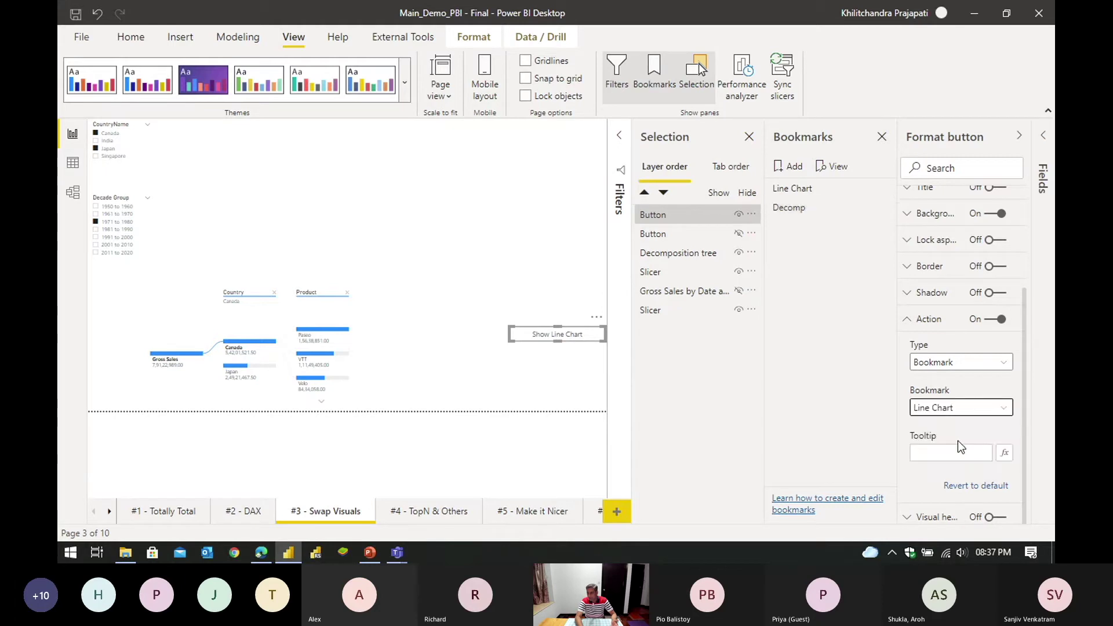
left_click(800, 191)
Step: Set the action bookmark of the Show Decomp Tree button to Line Chart
left_click(517, 296)
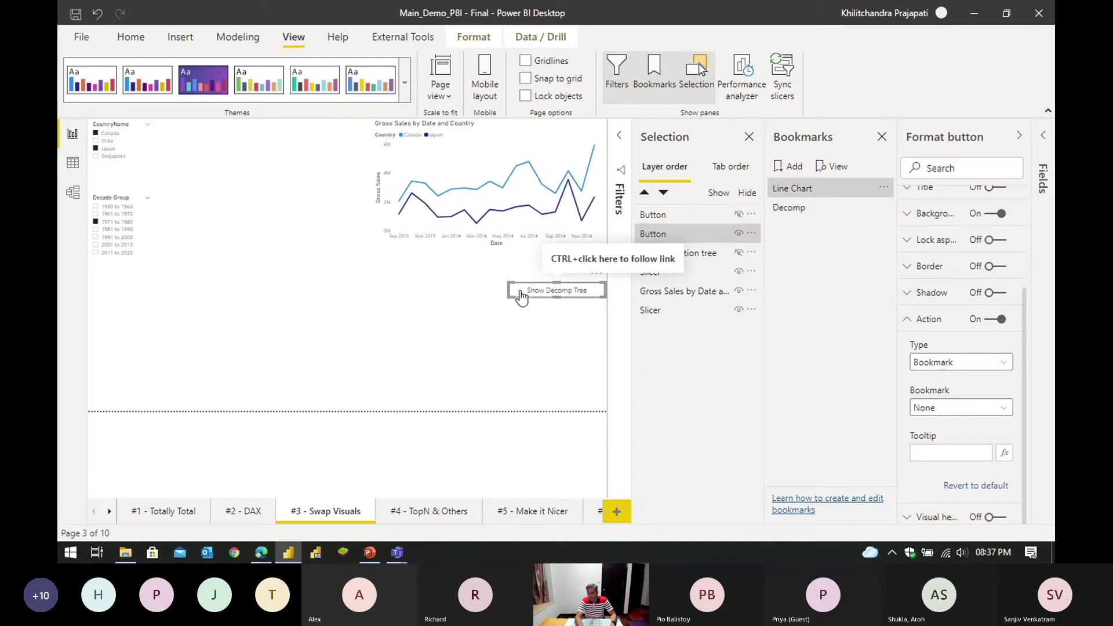
left_click(968, 409)
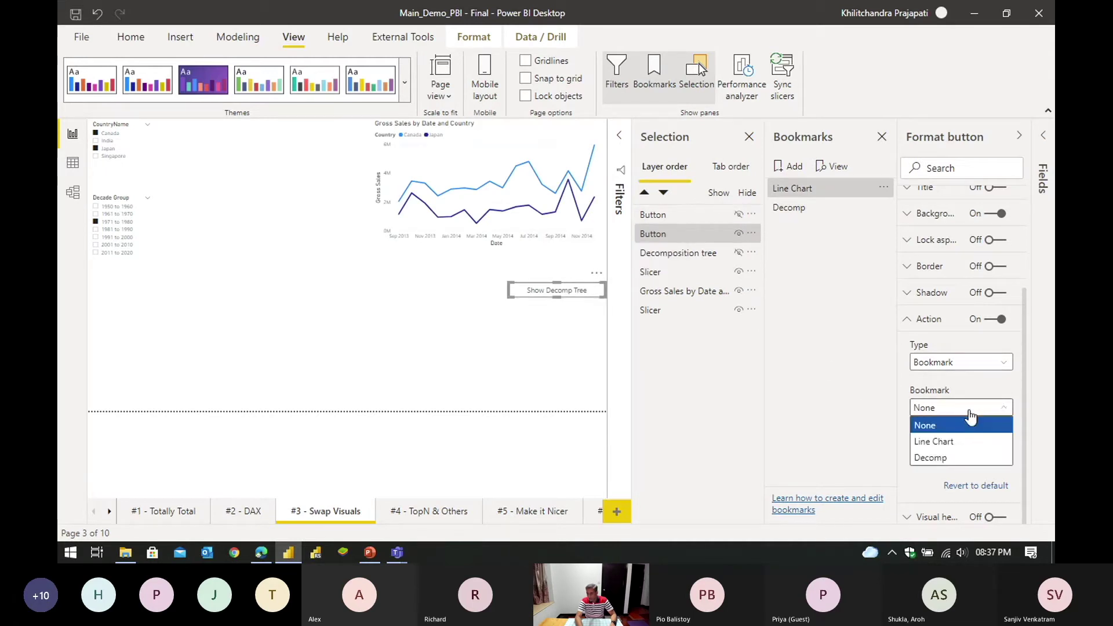
left_click(954, 441)
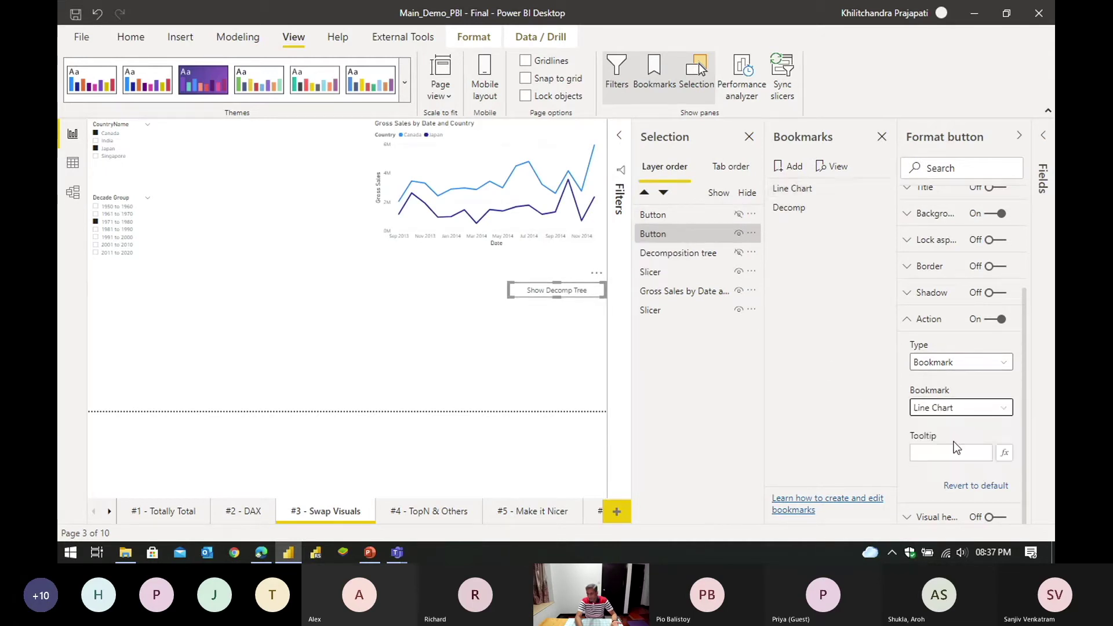
Step: Collapse the Selection, Bookmarks and Format button panes, and move the Show Decomp Tree button left beneath the line chart
left_click(949, 132)
left_click(936, 140)
left_click(923, 137)
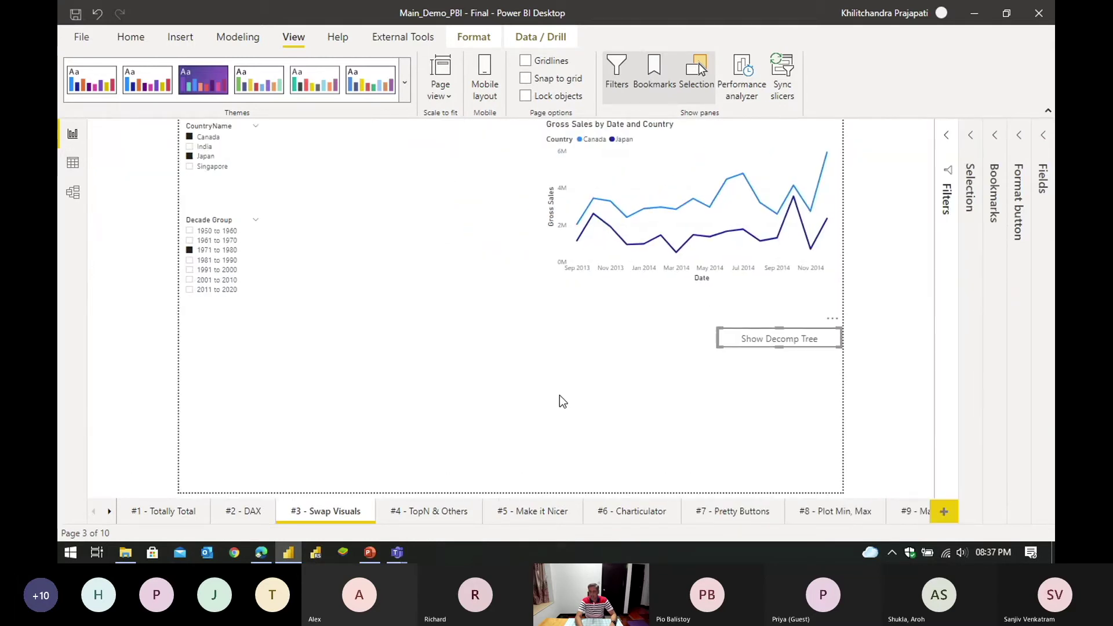
left_click(565, 400)
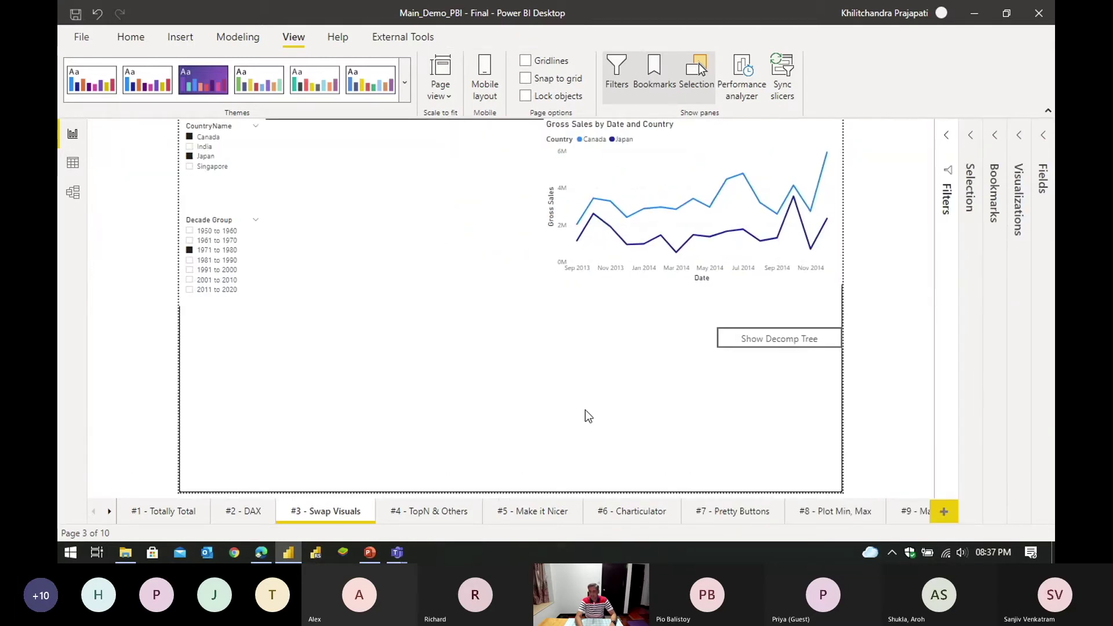
left_click(755, 342)
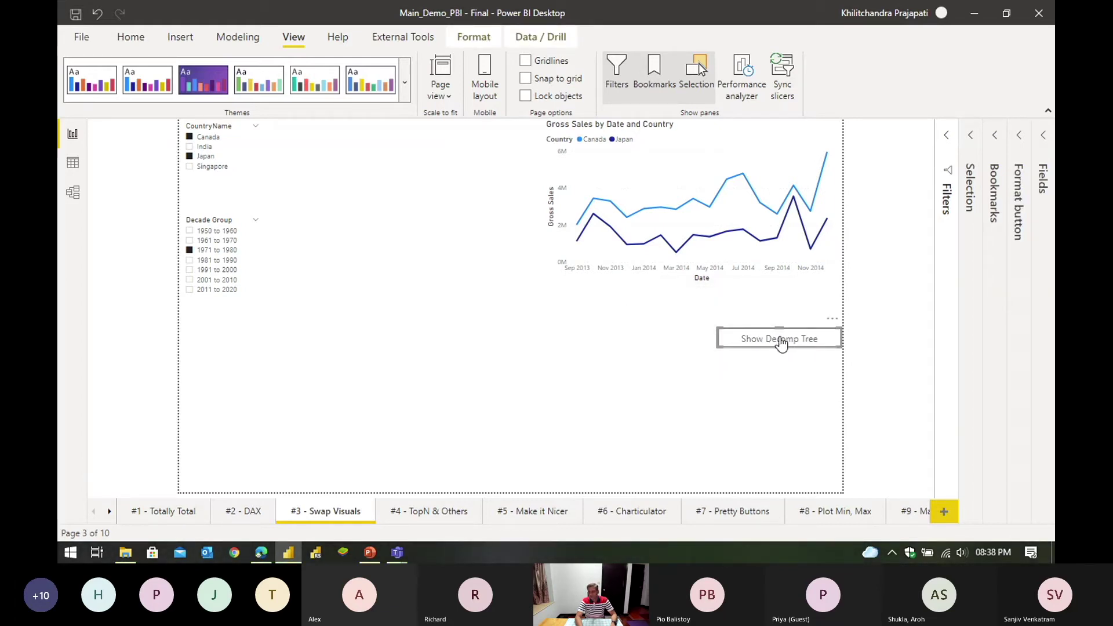
left_click_drag(783, 341, 658, 342)
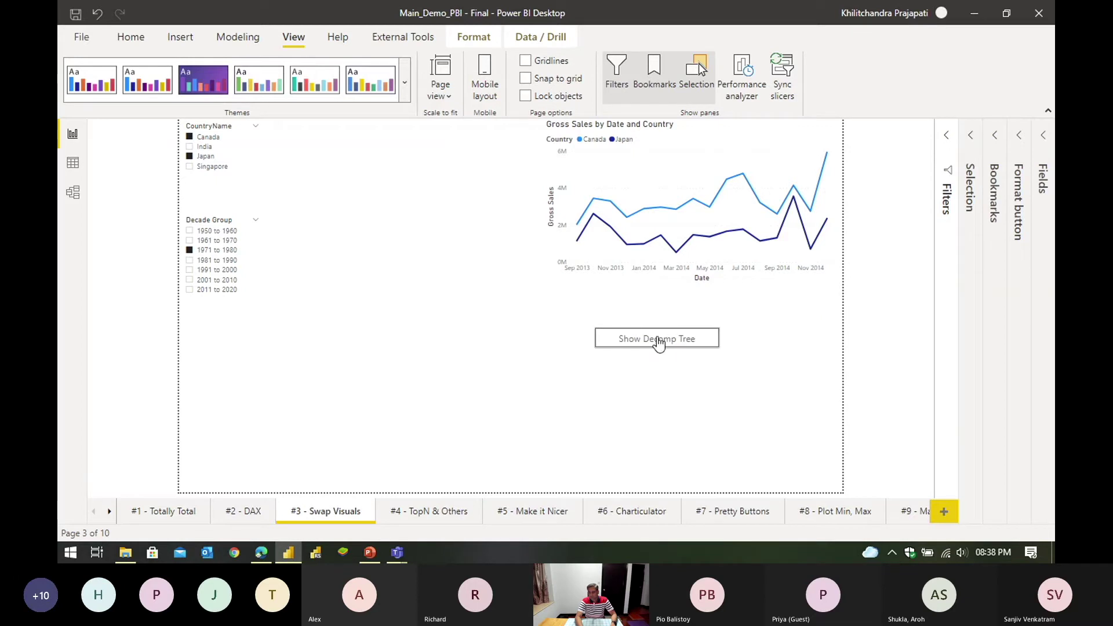
Step: Set the action bookmark of the Show Decomp Tree button to Decomp
left_click(1017, 187)
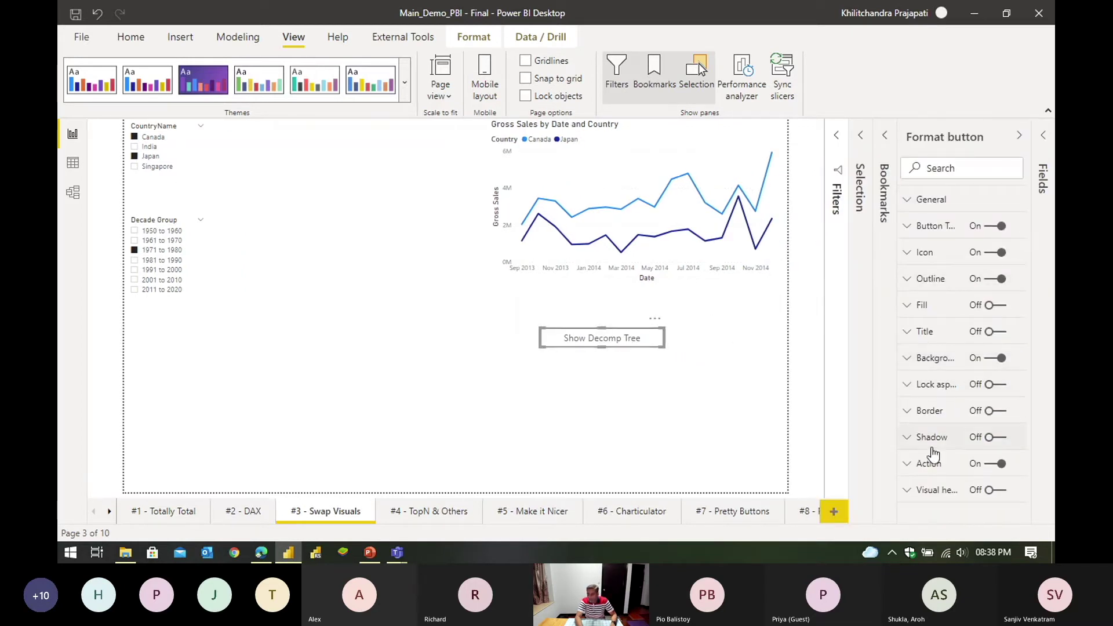
left_click(913, 464)
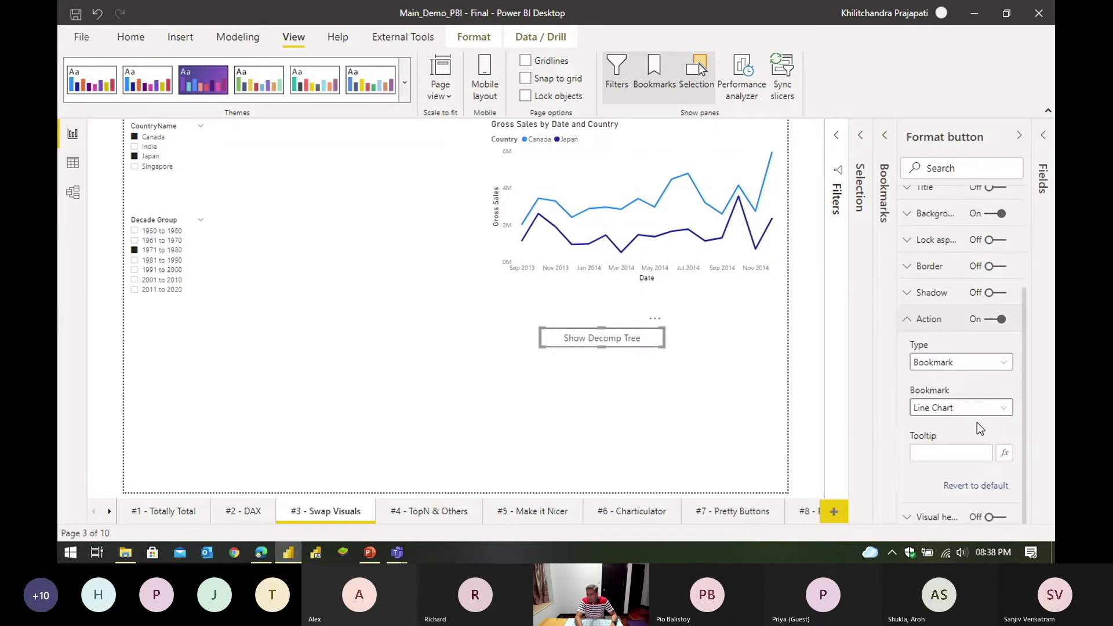
left_click(928, 408)
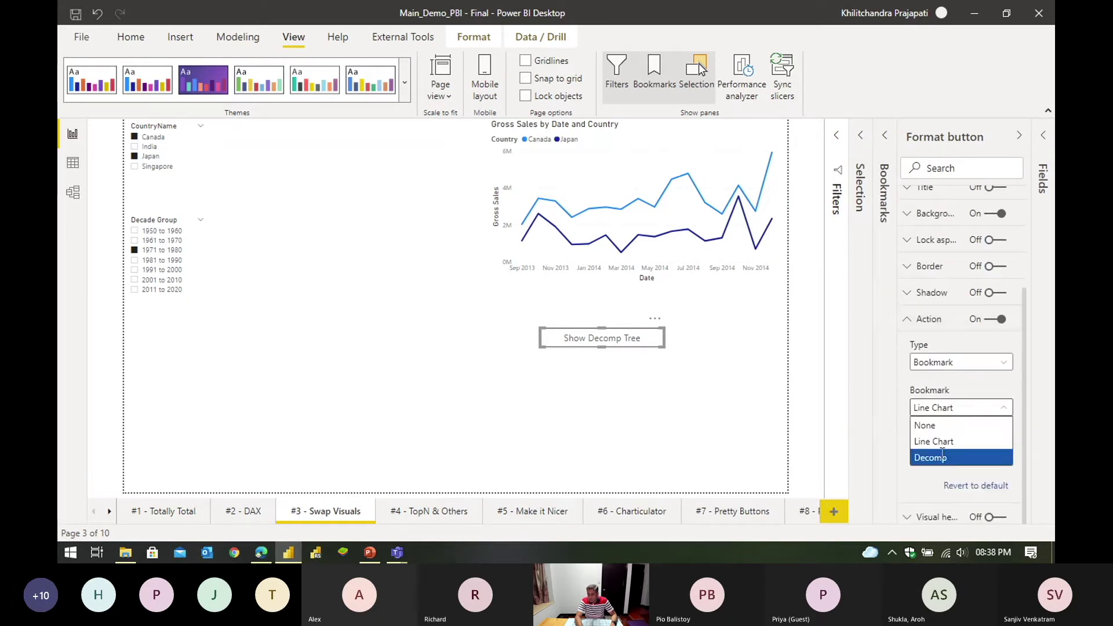
left_click(942, 453)
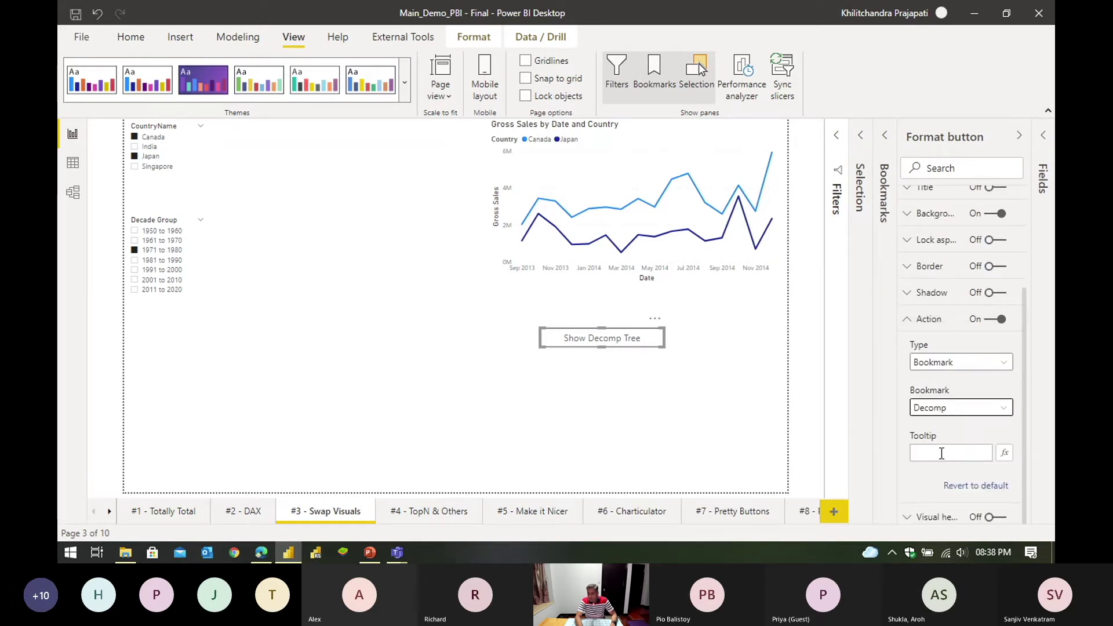
Step: Test swapping the visuals by following the Show Decomp Tree button and the Show Line Chart button
left_click(618, 359)
left_click(571, 341, "ctrl")
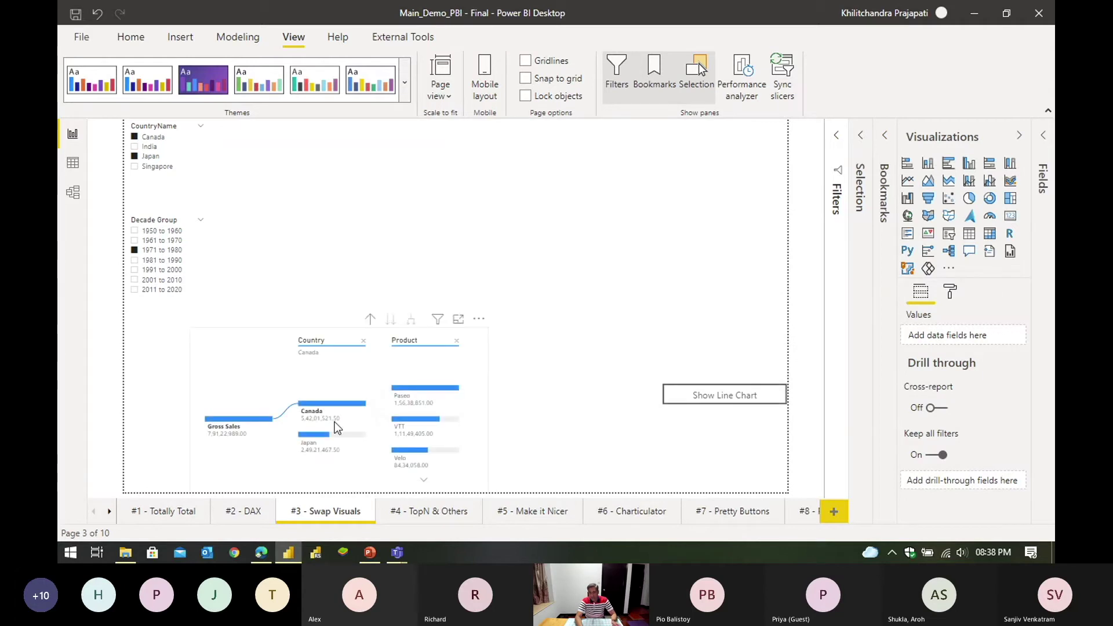
left_click(691, 396, "ctrl")
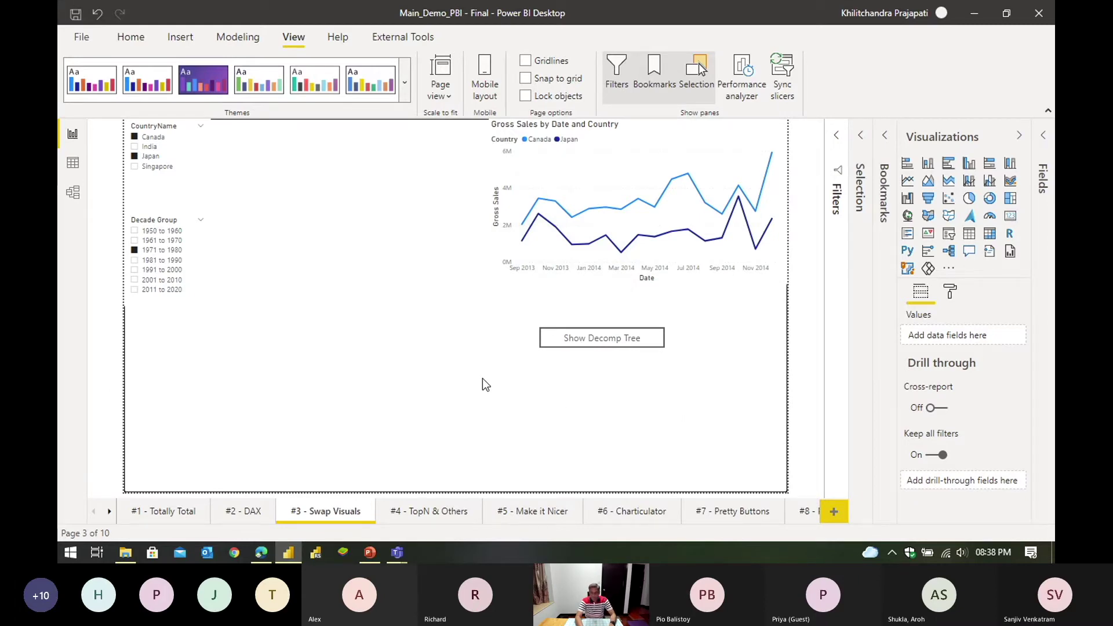
Step: Switch to PowerPoint to review the Swap Visuals / Flip-card slide, and advance to the Top N & Others slide
key("alt+Tab")
left_click_drag(294, 277, 487, 281)
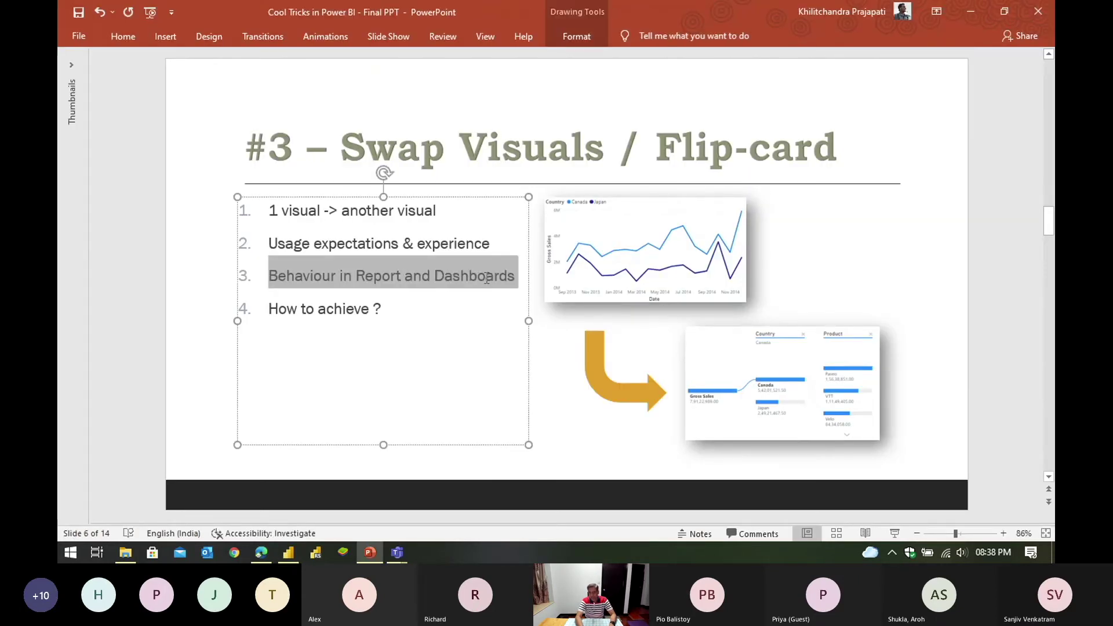
key("alt+Tab")
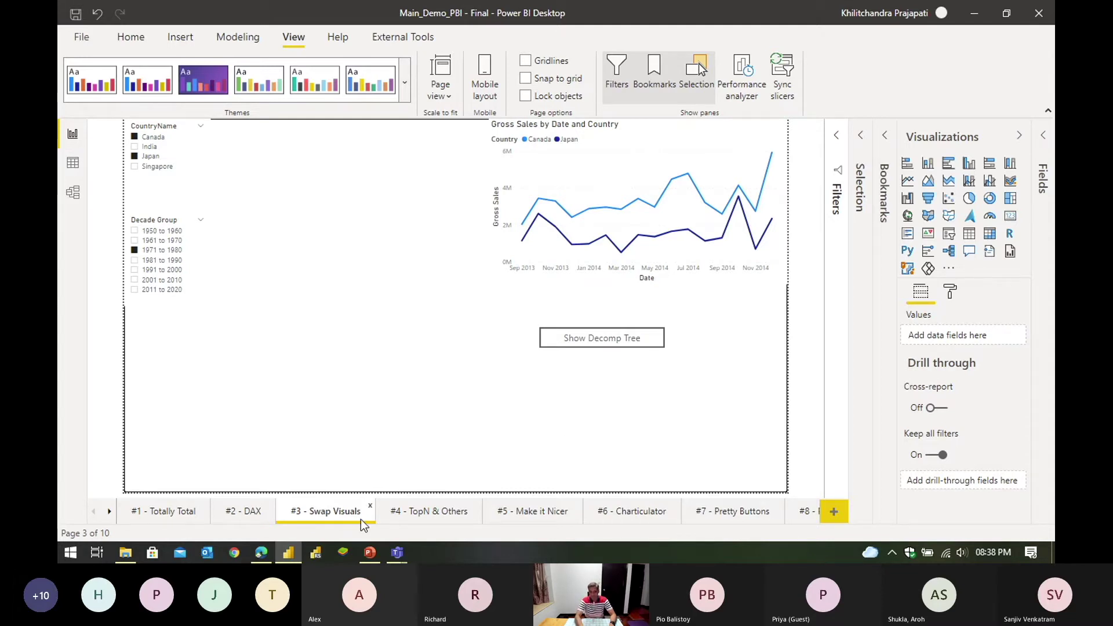
key("alt+Tab")
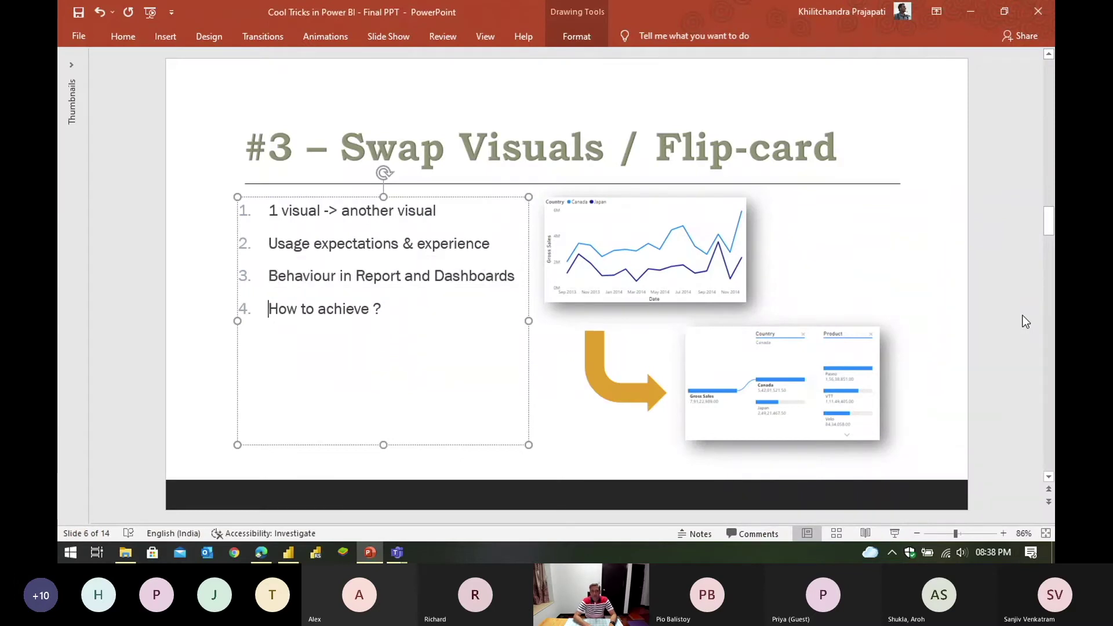
left_click(1012, 266)
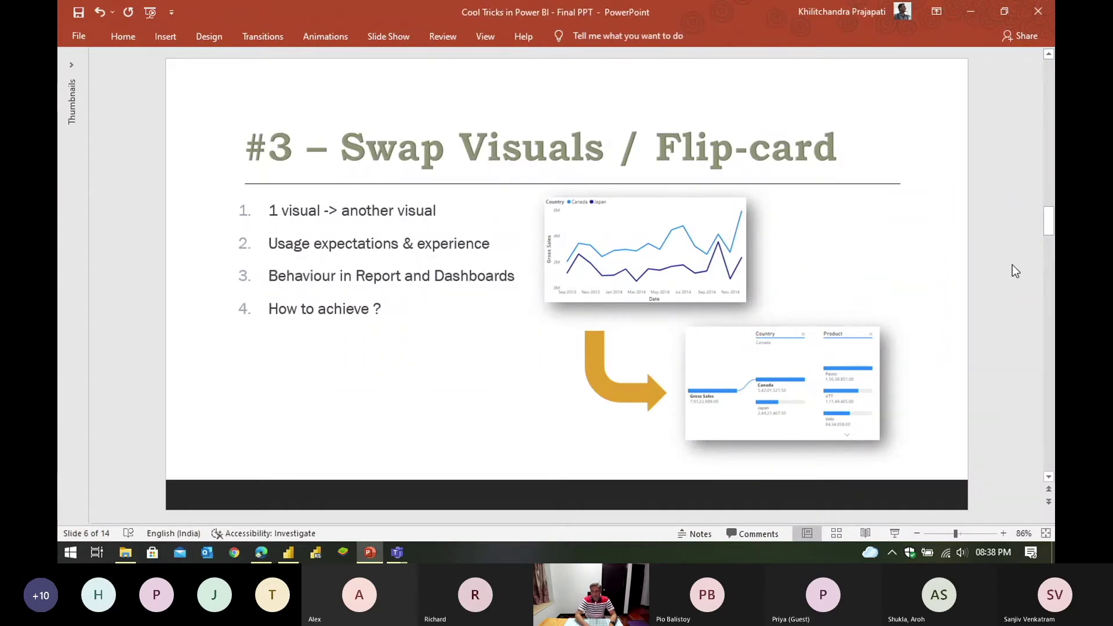
scroll(1012, 267, "down", 1)
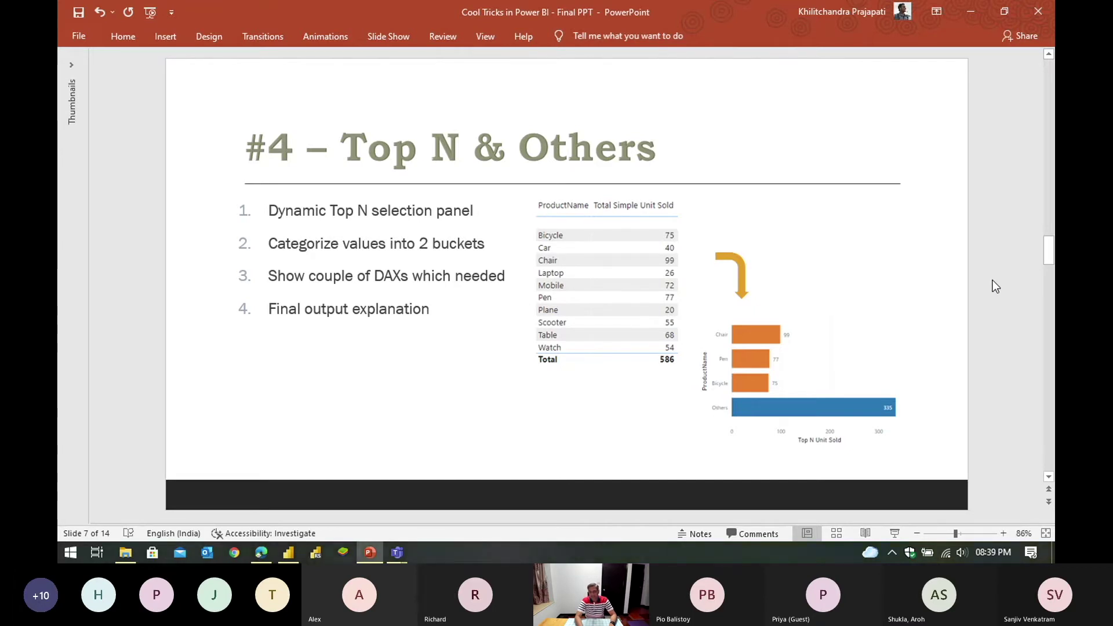
Step: Switch back to Power BI Desktop and open the #4 - TopN & Others report page
key("alt+Tab")
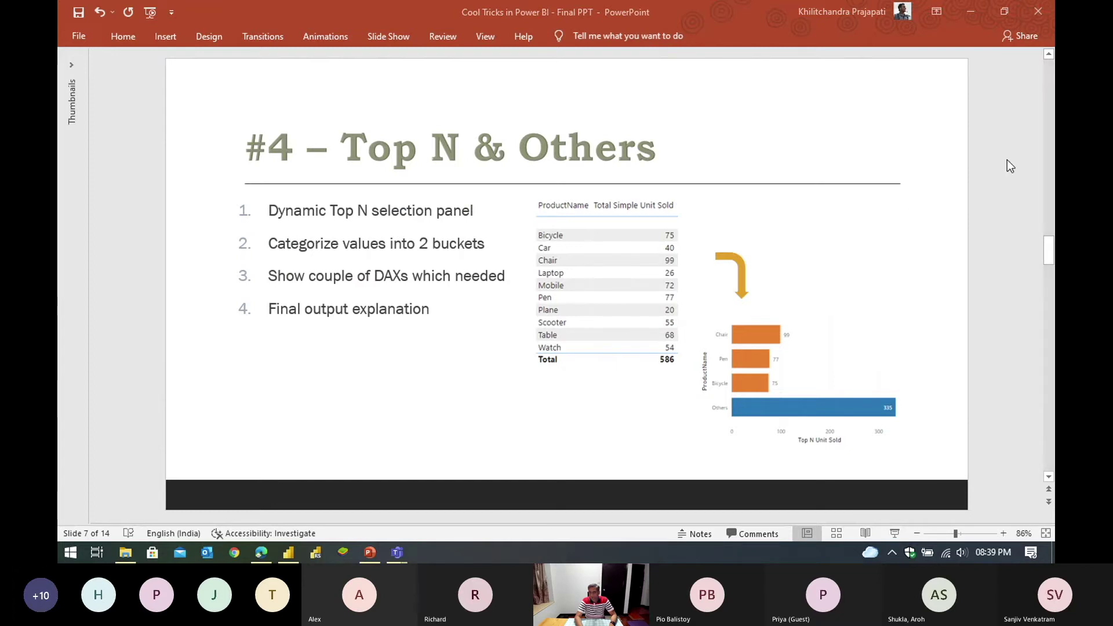
key("alt+Tab")
left_click(430, 512)
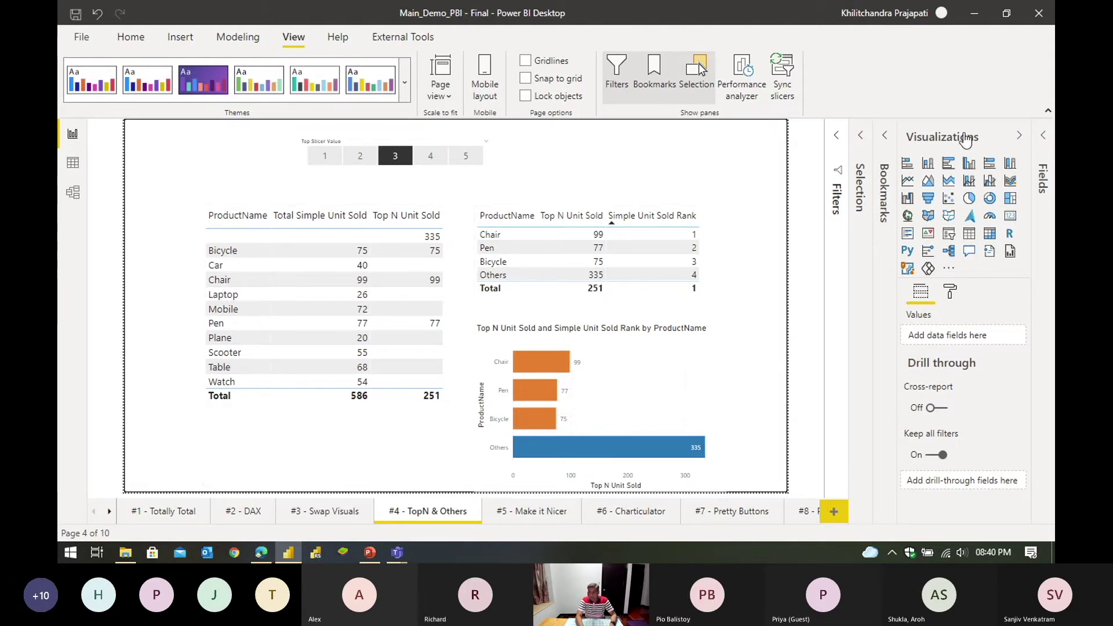
Step: Close the Selection and Bookmarks panes, and collapse the Visualizations and Filters panes to give the report page more room
left_click(1019, 135)
left_click(972, 193)
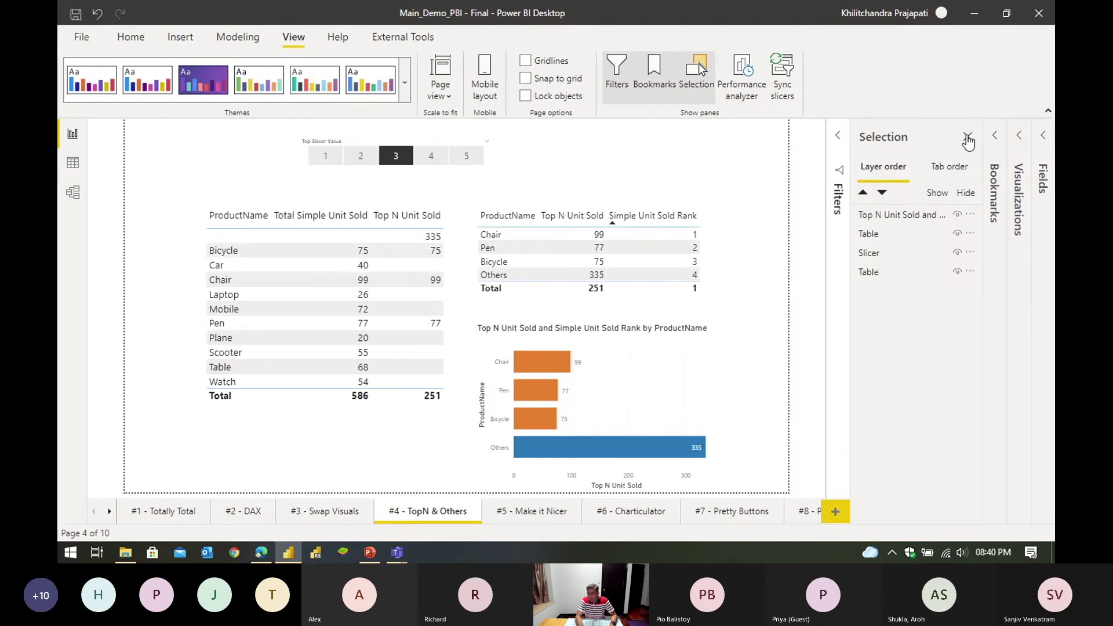
left_click(973, 139)
left_click(994, 190)
left_click(992, 139)
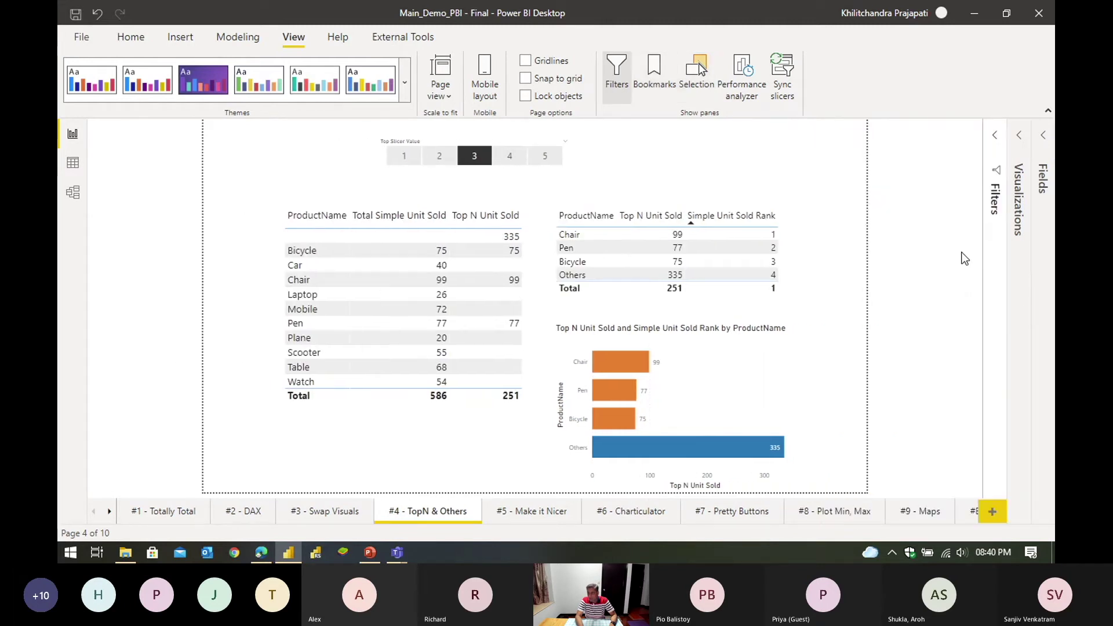
left_click(995, 214)
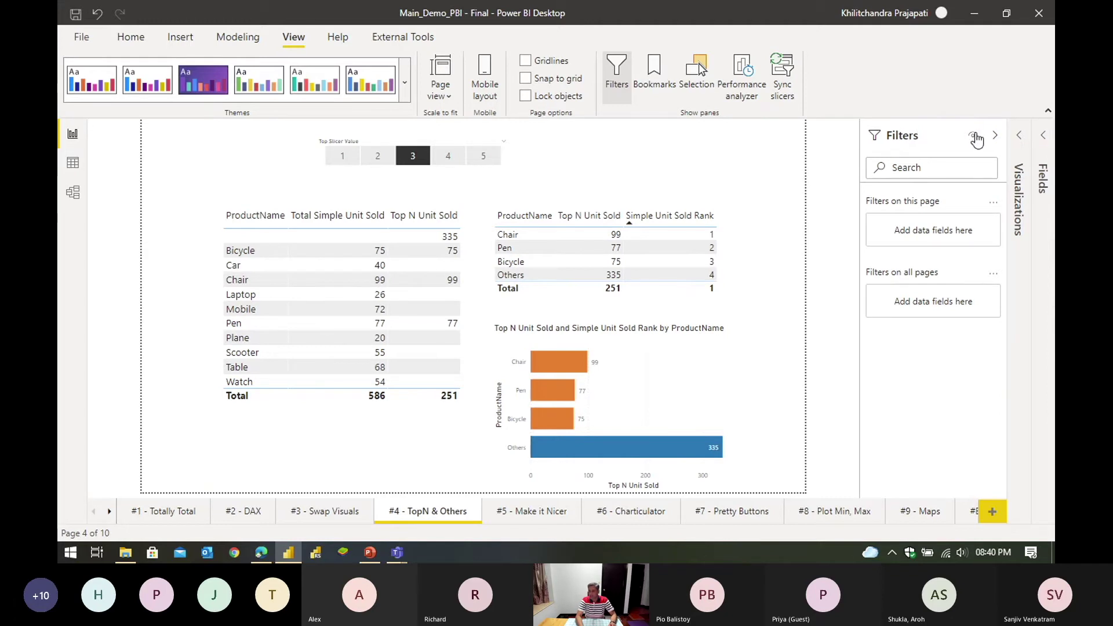
left_click(921, 134)
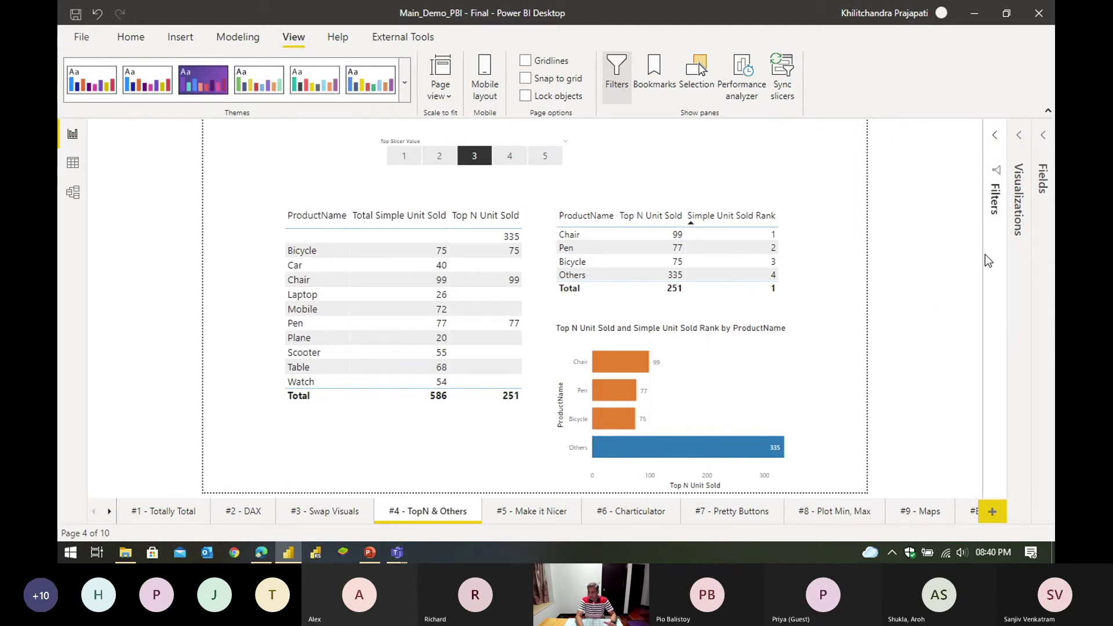
Step: View the rows of the Simple_Product_Sales table in Data view
left_click(1043, 178)
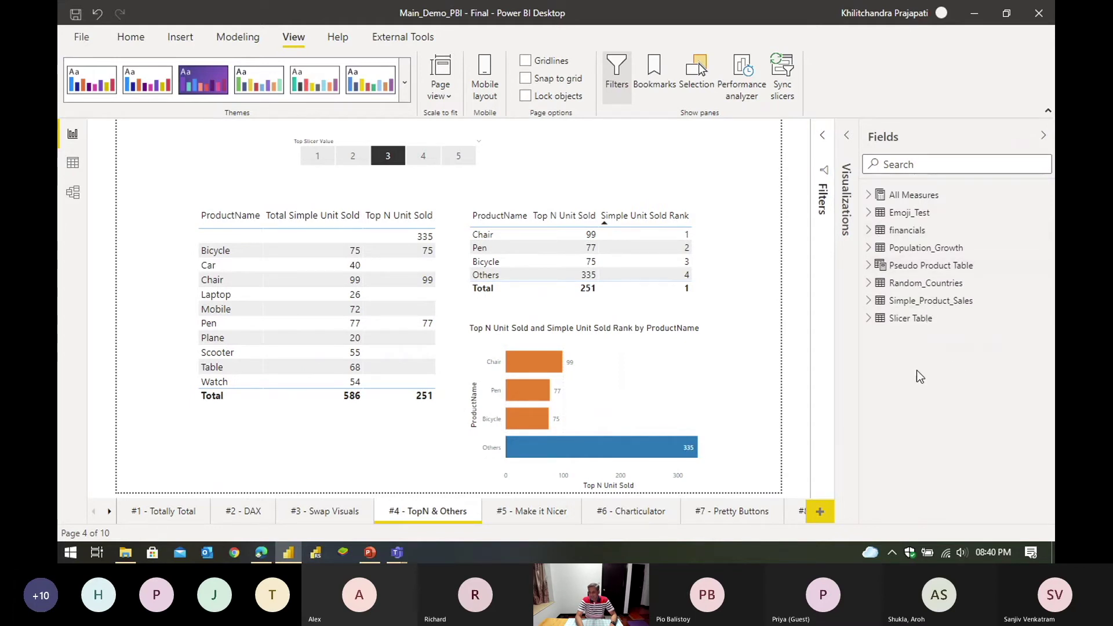
left_click(919, 268)
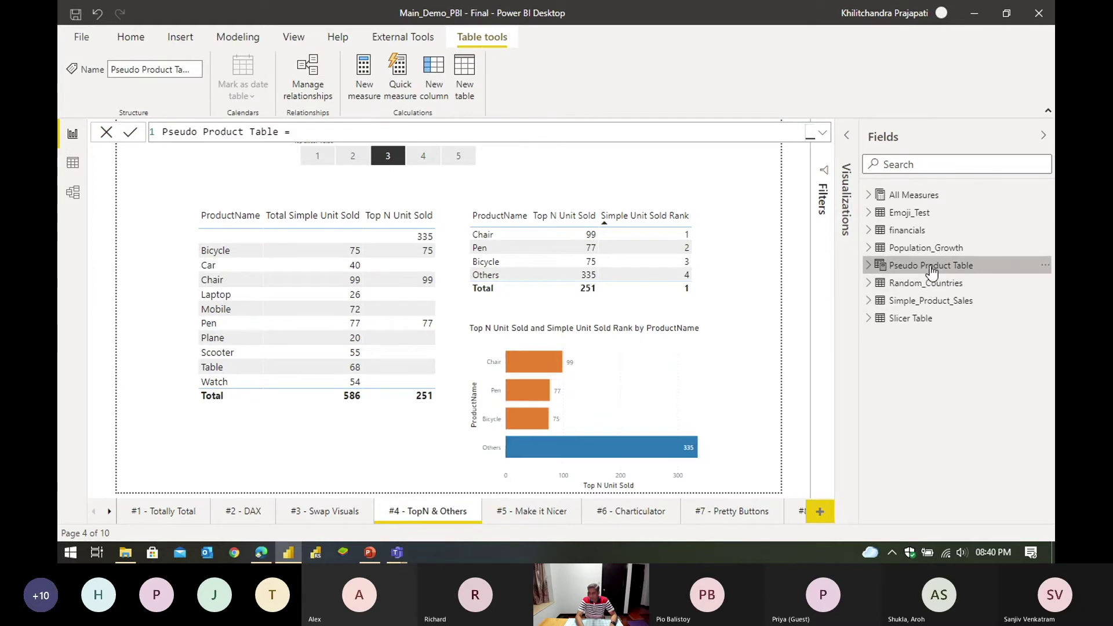
left_click(918, 301)
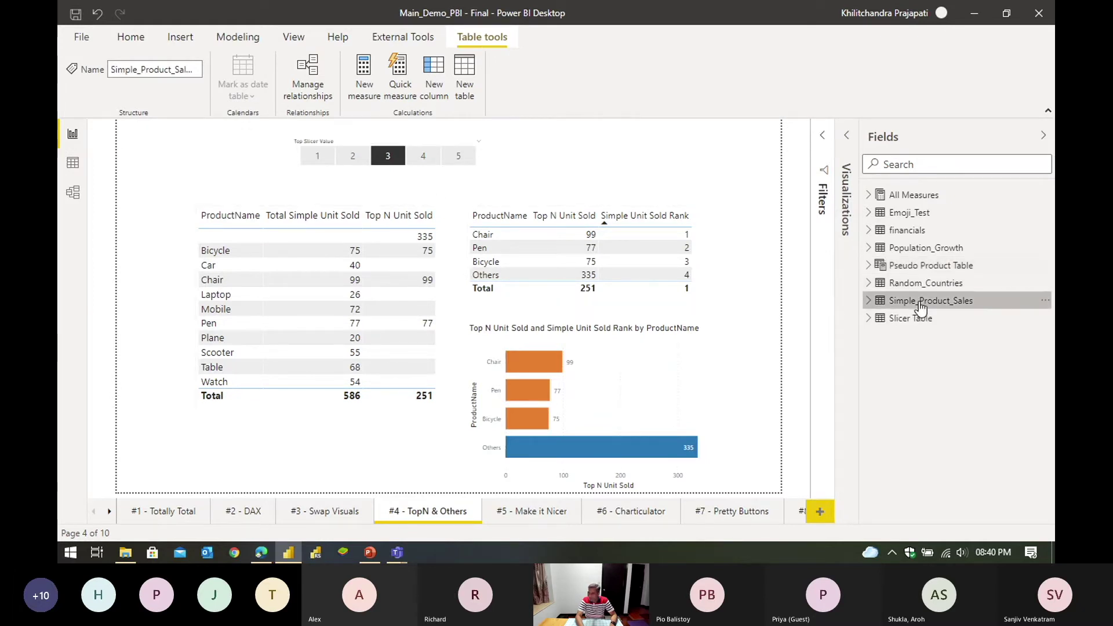
left_click(73, 164)
left_click(932, 193)
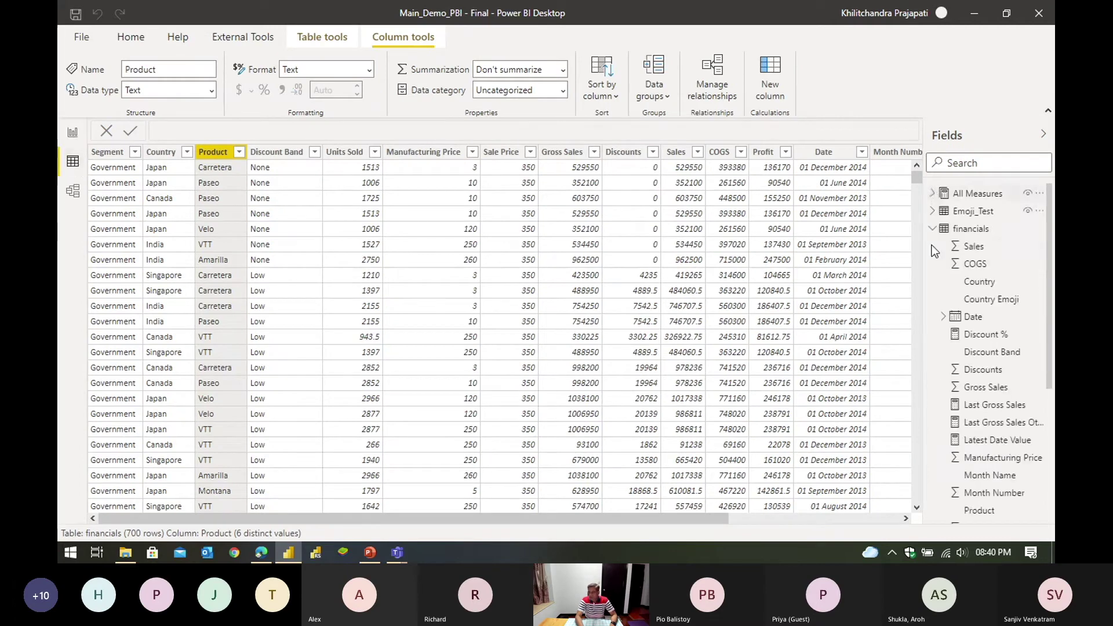
left_click(932, 230)
left_click(981, 300)
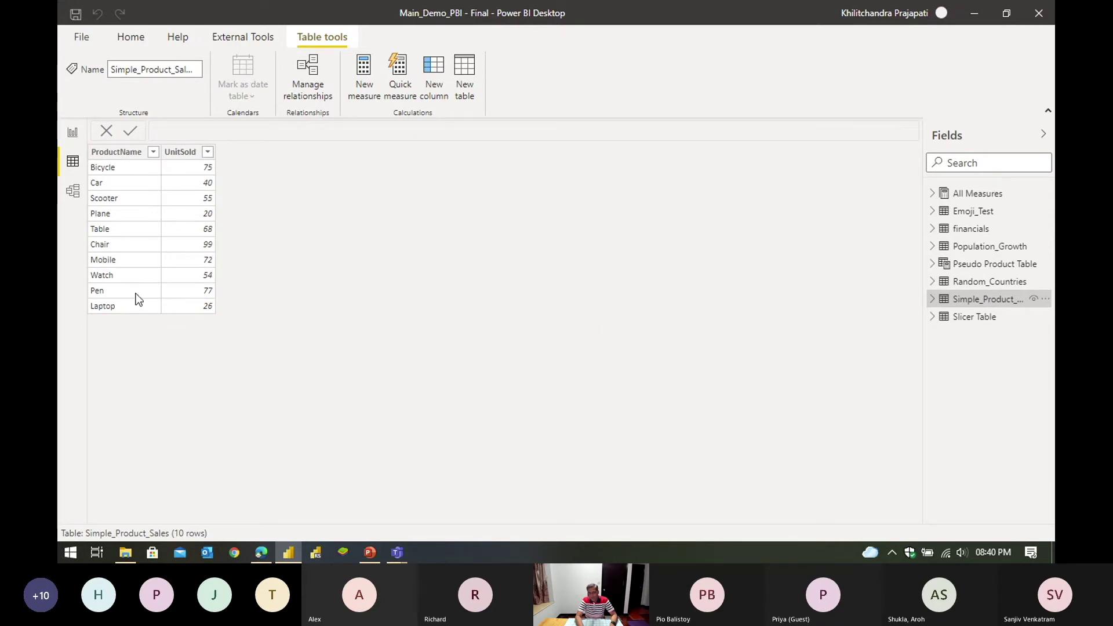
Step: Examine the Pseudo Product Table's UNION formula, highlighting its DISTINCT(Simple_Product_Sales[ProductName]) part
left_click(979, 265)
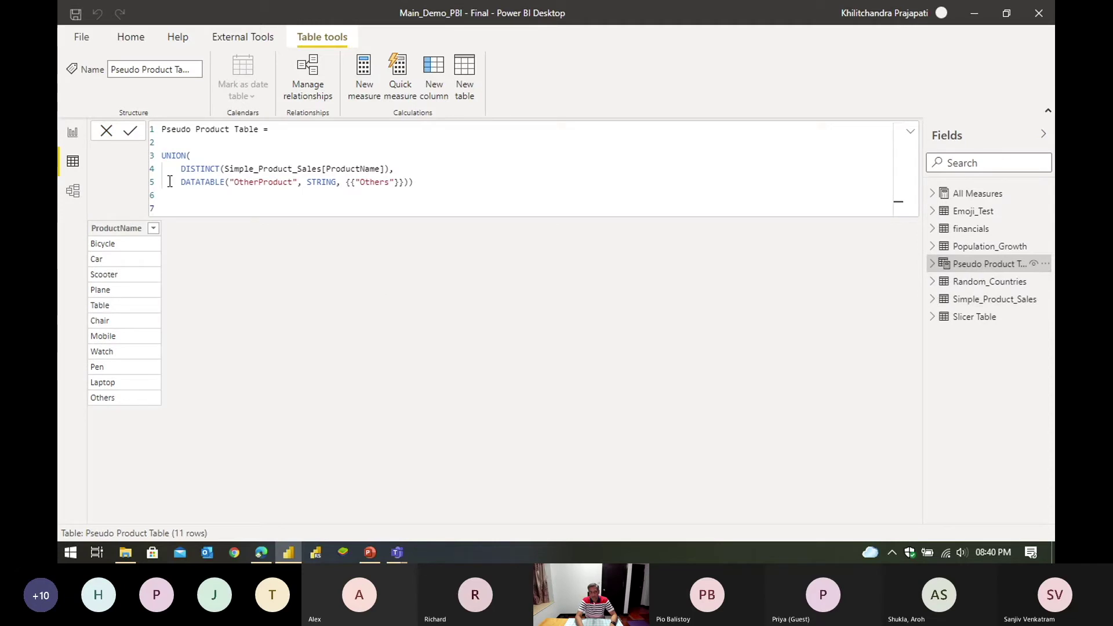
left_click_drag(182, 169, 389, 168)
left_click(224, 195)
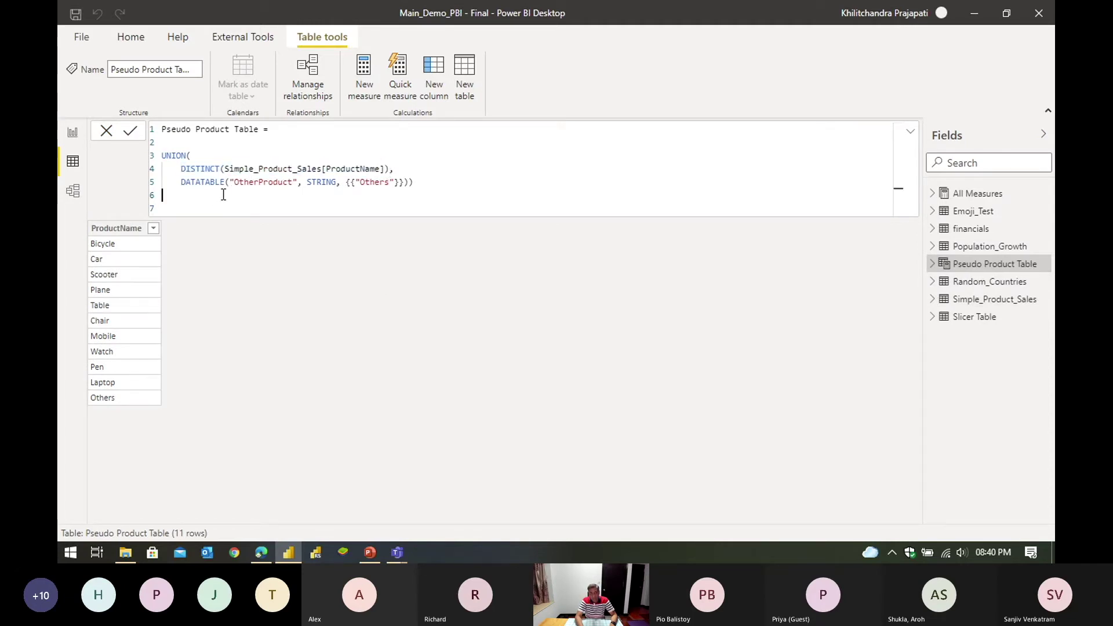
Step: Examine the DATATABLE part of the Pseudo Product Table formula and its Others row, then view the Simple_Product_Sales rows for comparison
left_click_drag(181, 182, 409, 184)
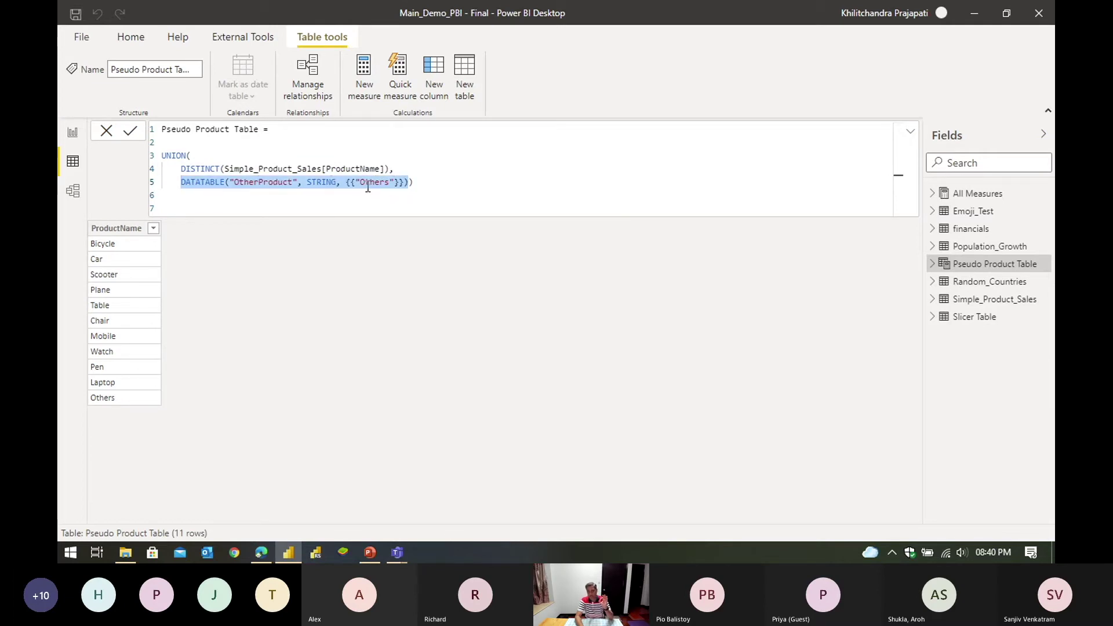
left_click(131, 288)
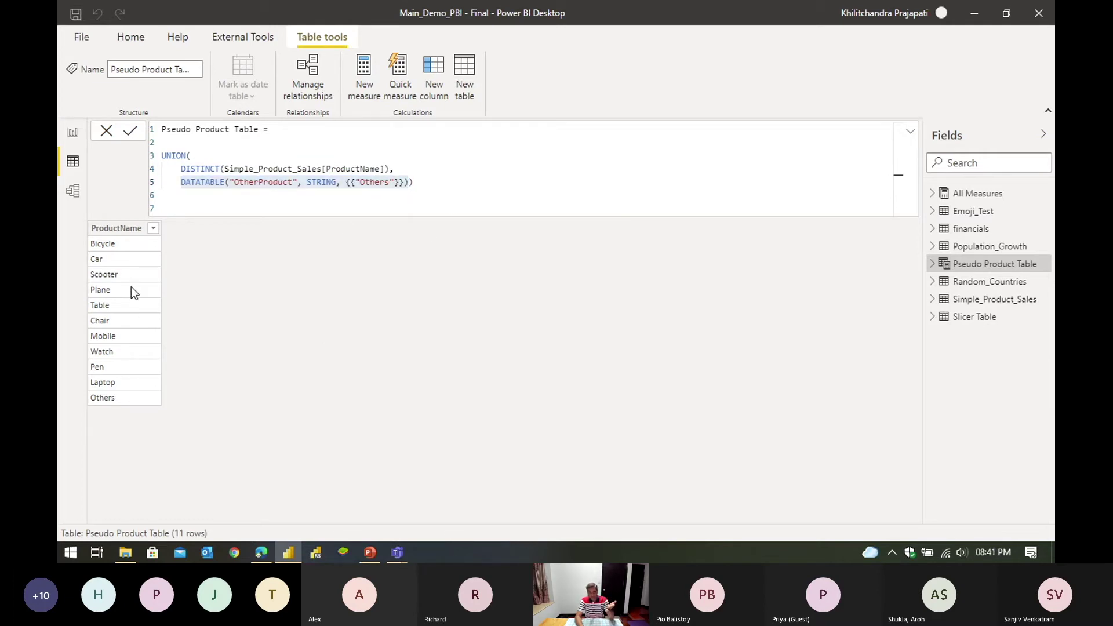
left_click(125, 399)
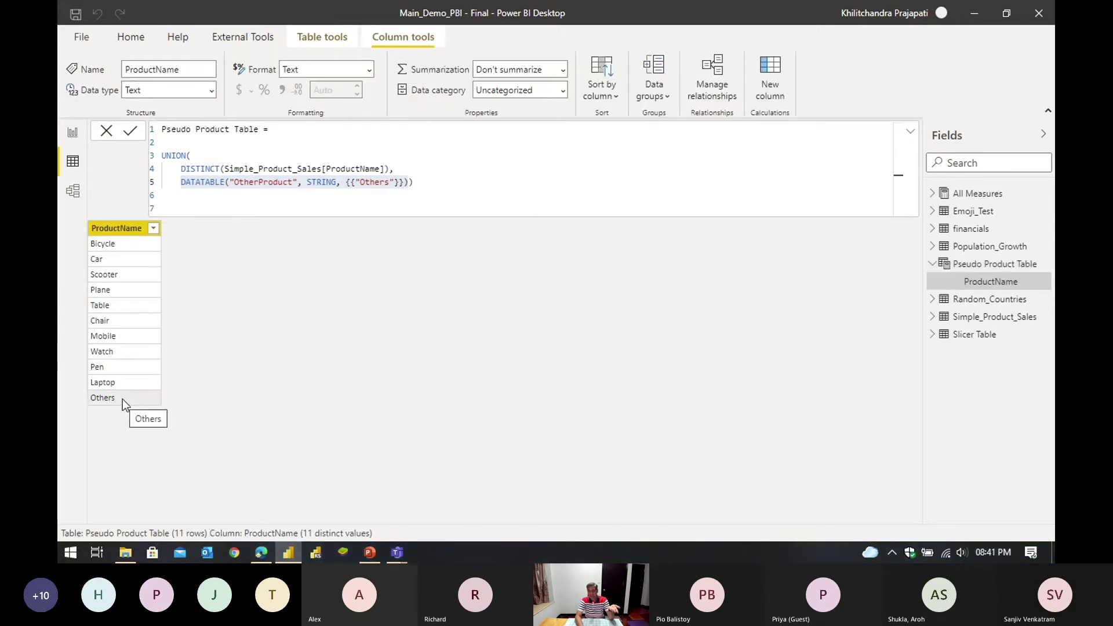
left_click(983, 268)
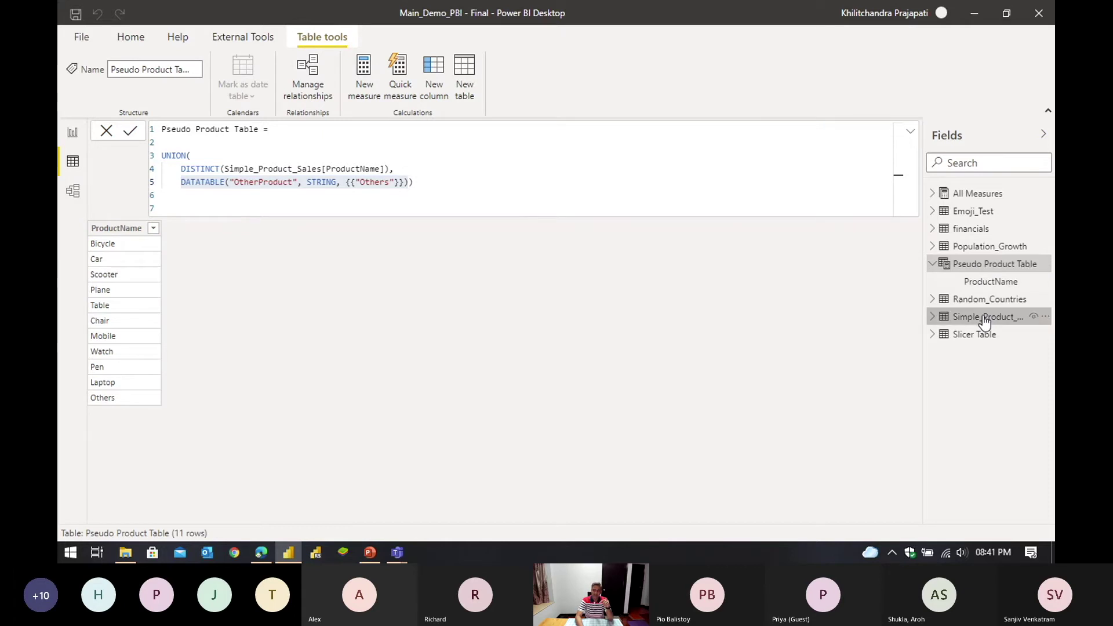
left_click(984, 319)
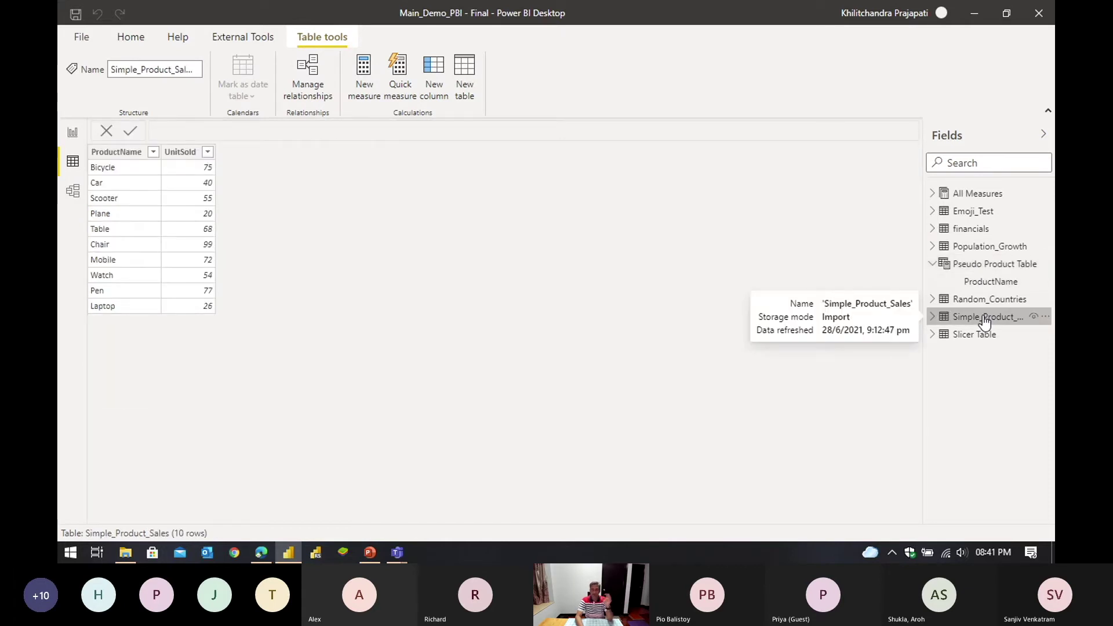
Step: Inspect the relationship between Pseudo Product Table and Simple_Product_Sales in Model view, leaving its settings as they are
left_click(74, 192)
left_click_drag(400, 492, 194, 493)
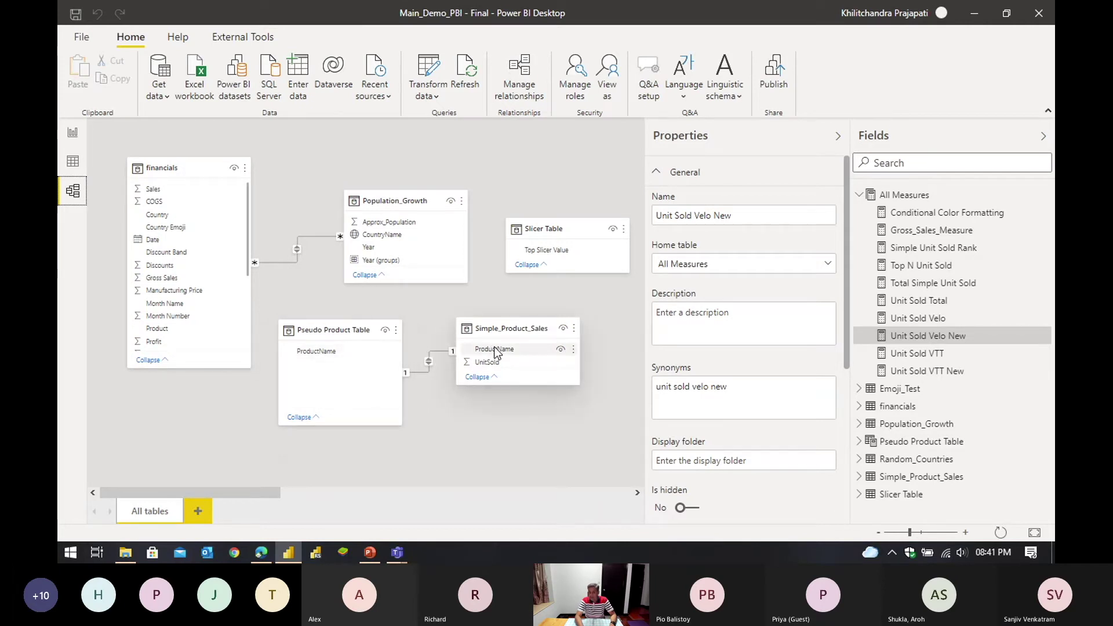
double_click(429, 364)
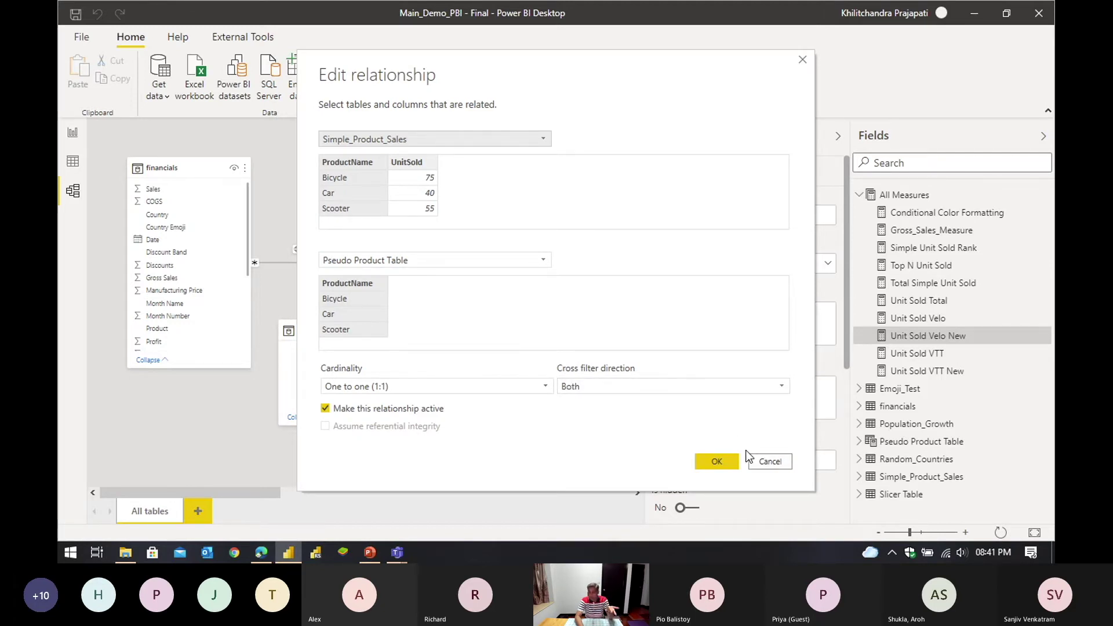
left_click(764, 462)
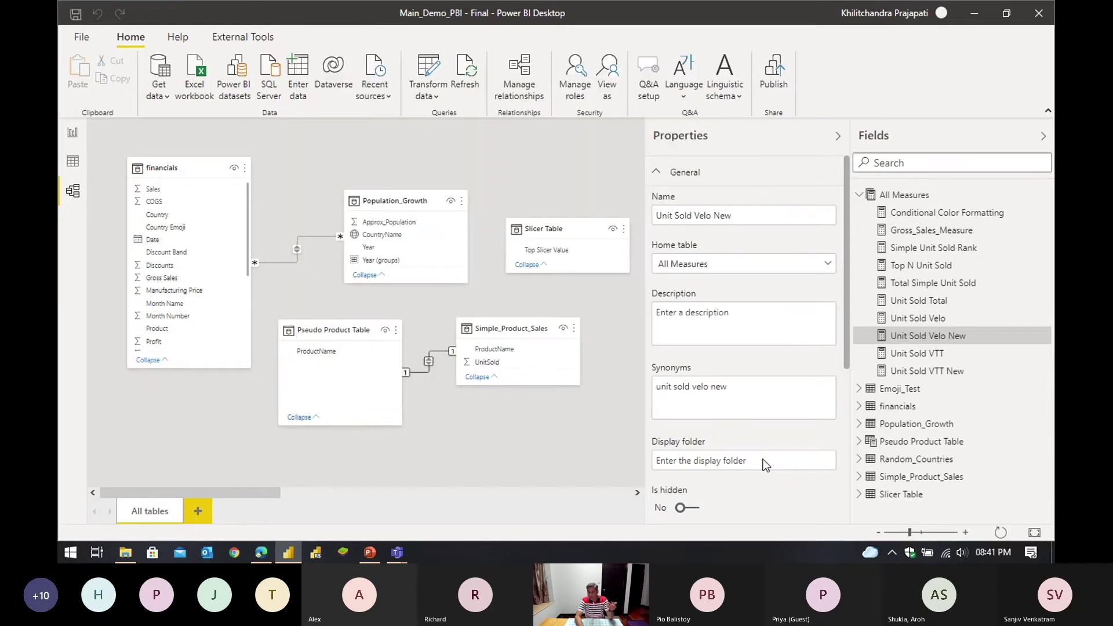
left_click(520, 433)
left_click(352, 329)
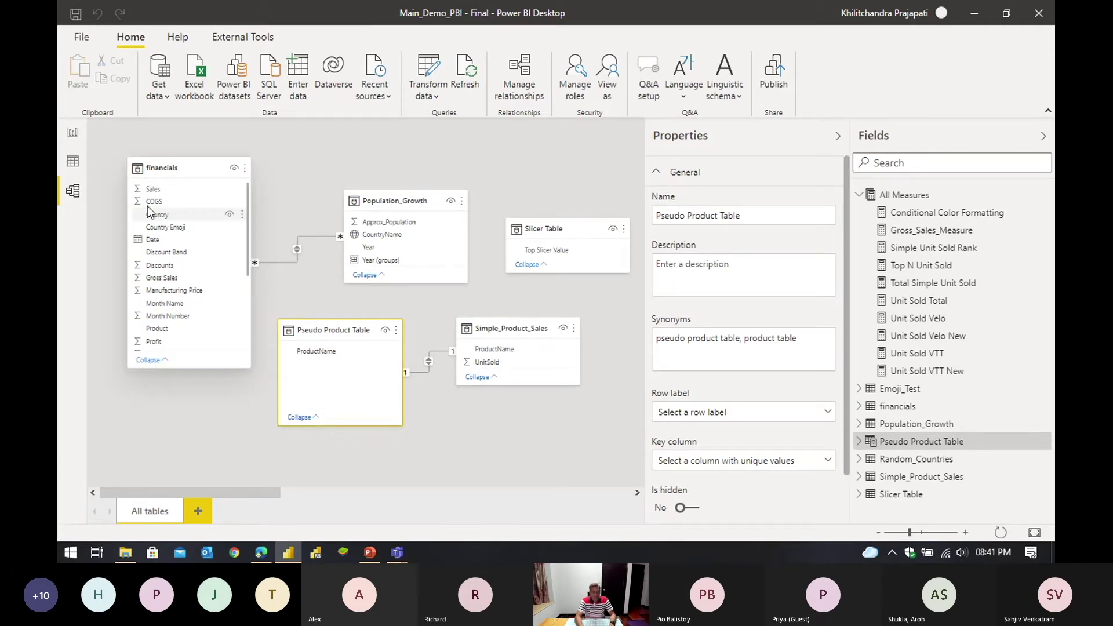
Step: Return to the report page and show the full formula of the Top N Unit Sold measure from All Measures
left_click(72, 135)
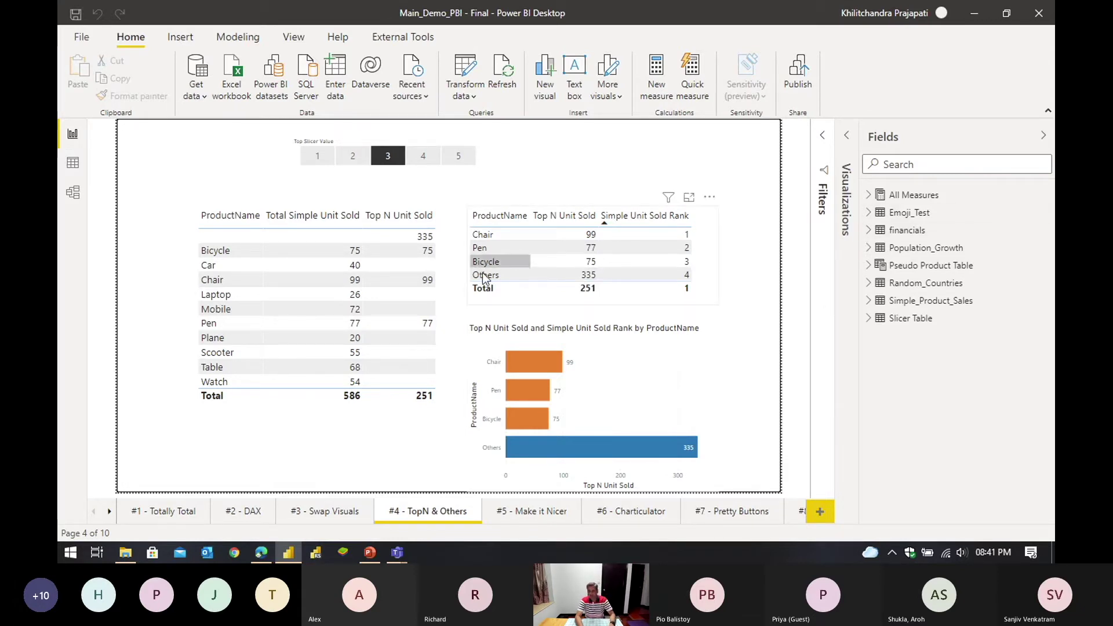
left_click(406, 423)
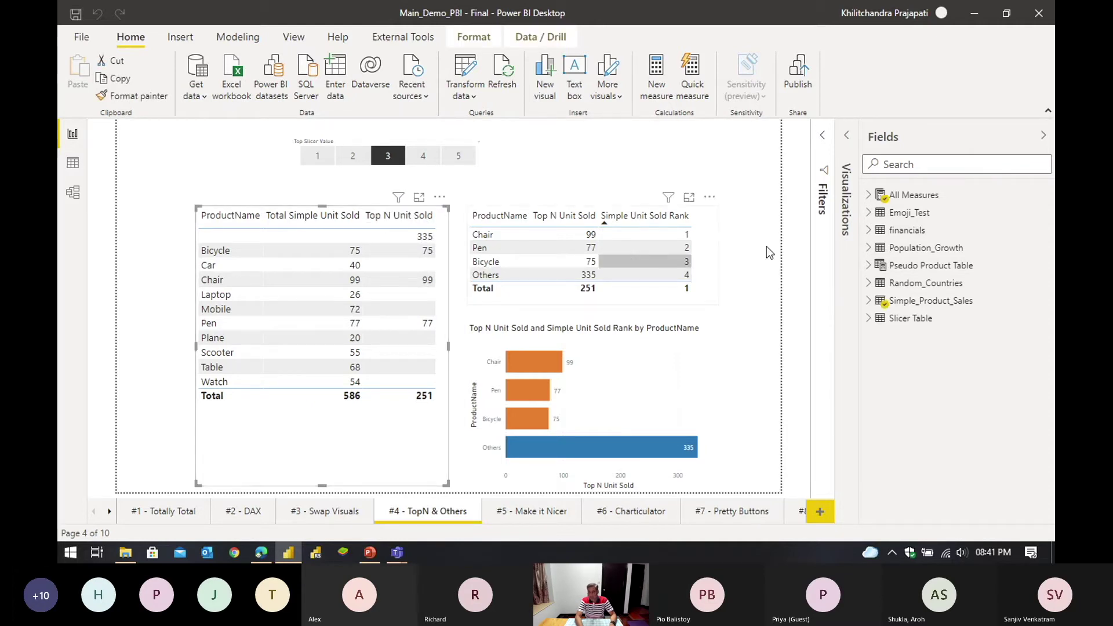
left_click(869, 197)
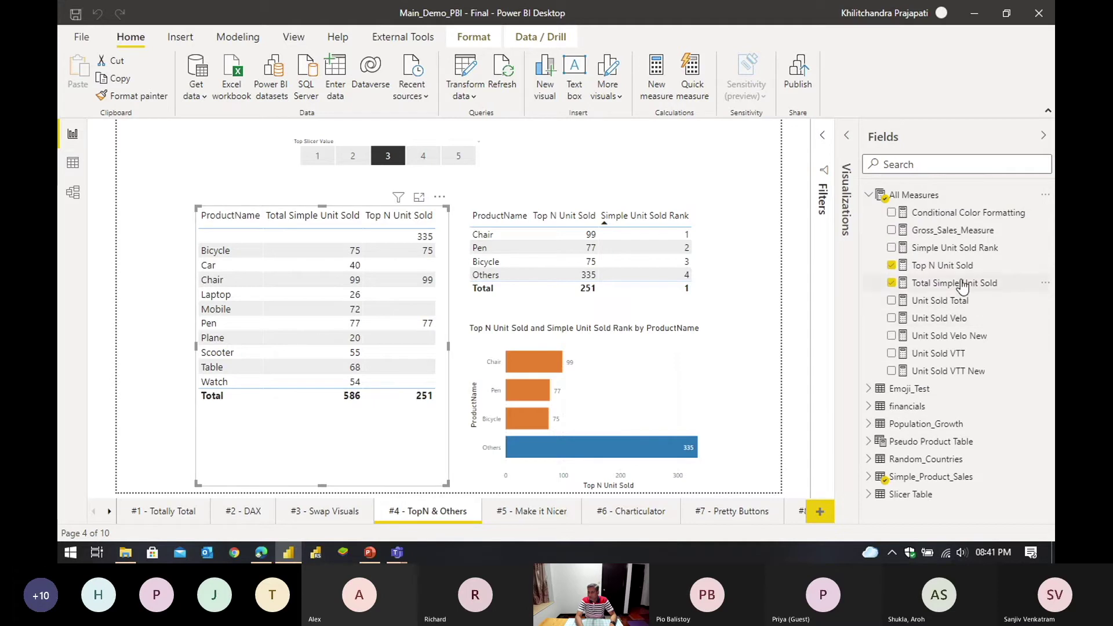
left_click(935, 268)
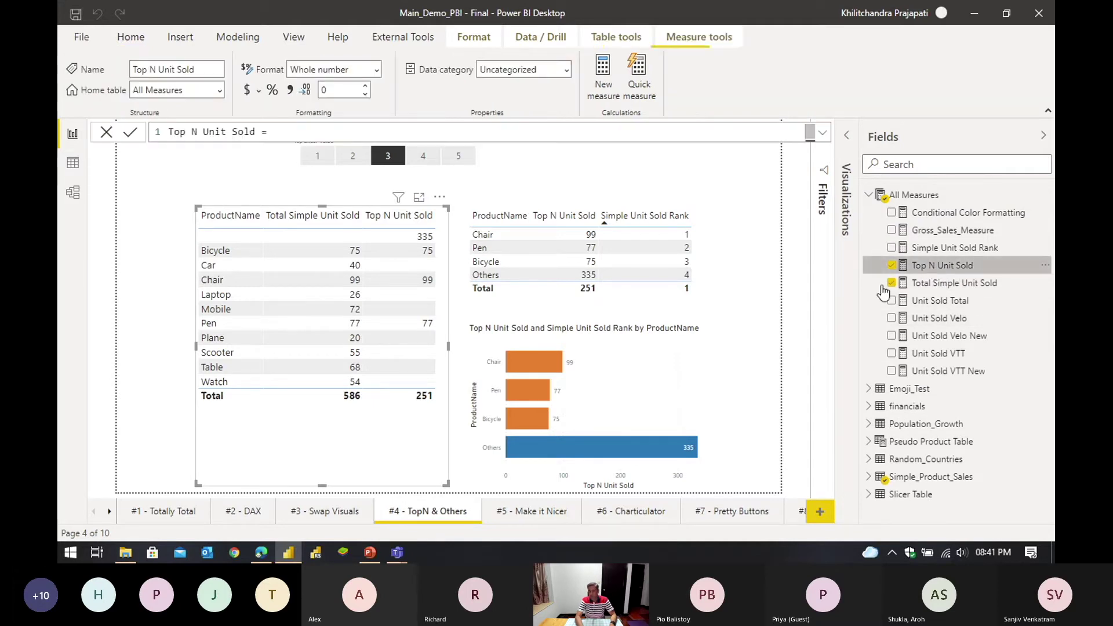
left_click(823, 135)
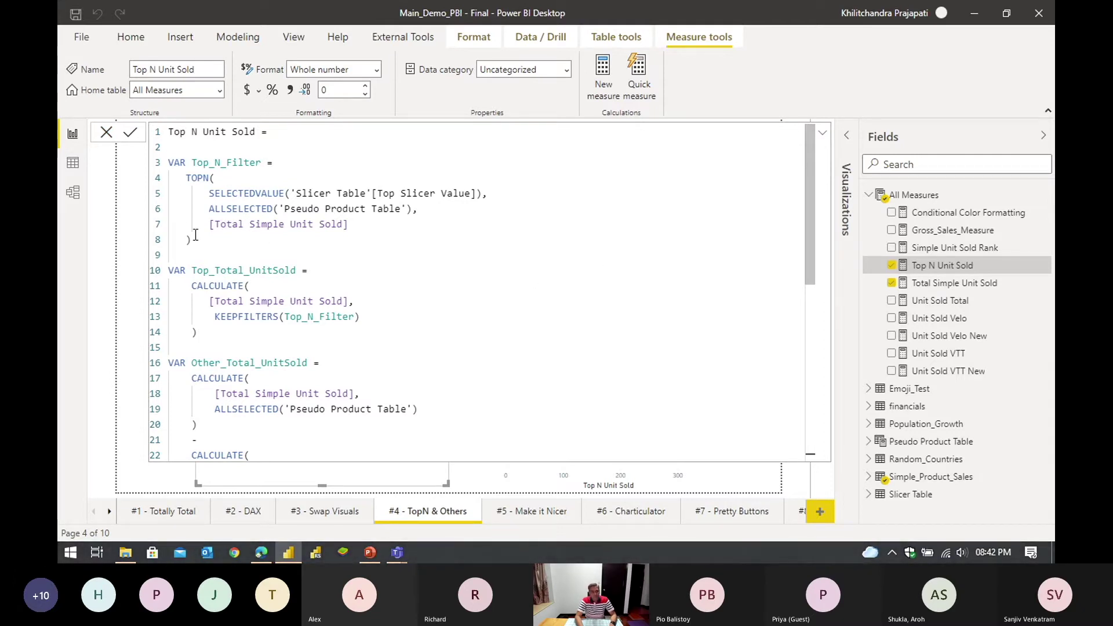
Step: Examine the Top_N_Filter variable of the Top N Unit Sold measure, highlighting its whole block and the TOPN function
left_click_drag(166, 163, 197, 240)
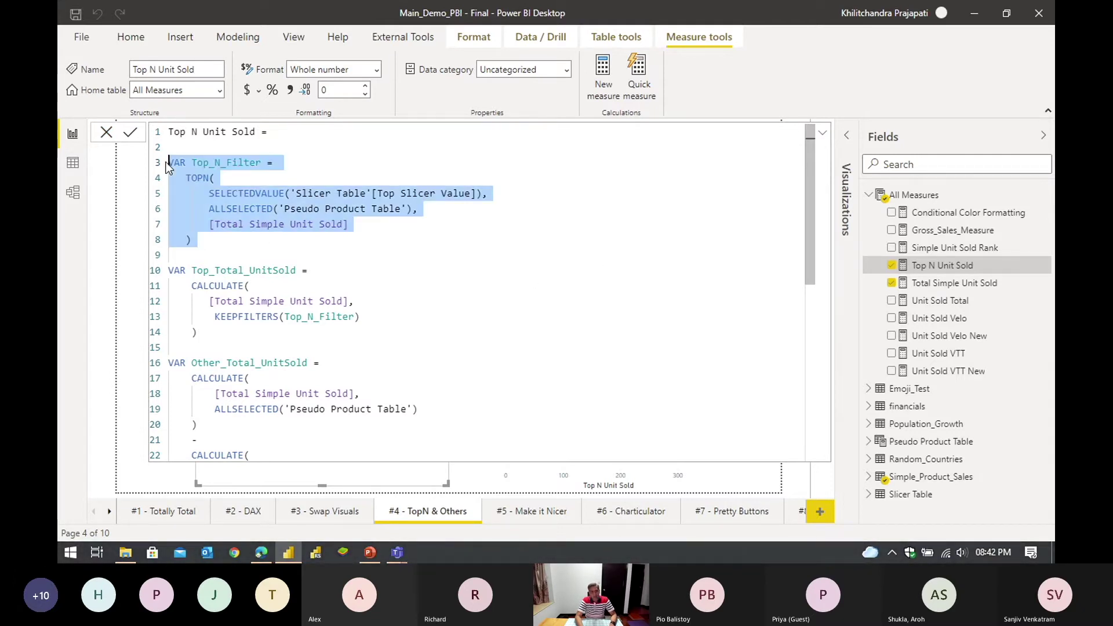
left_click(478, 224)
left_click_drag(202, 242, 167, 163)
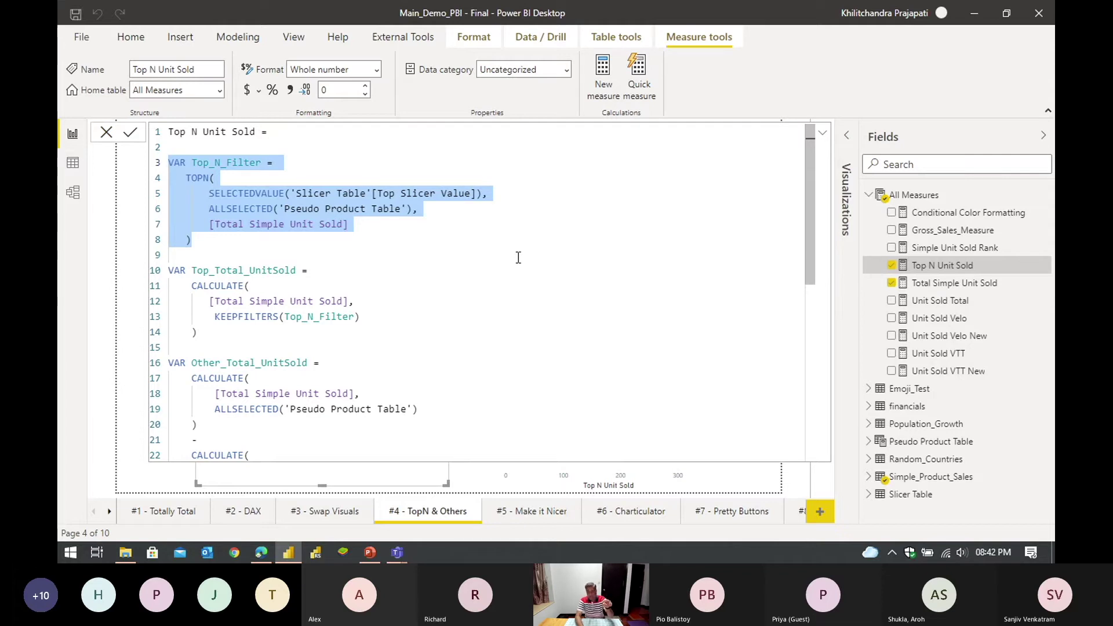
left_click(191, 240)
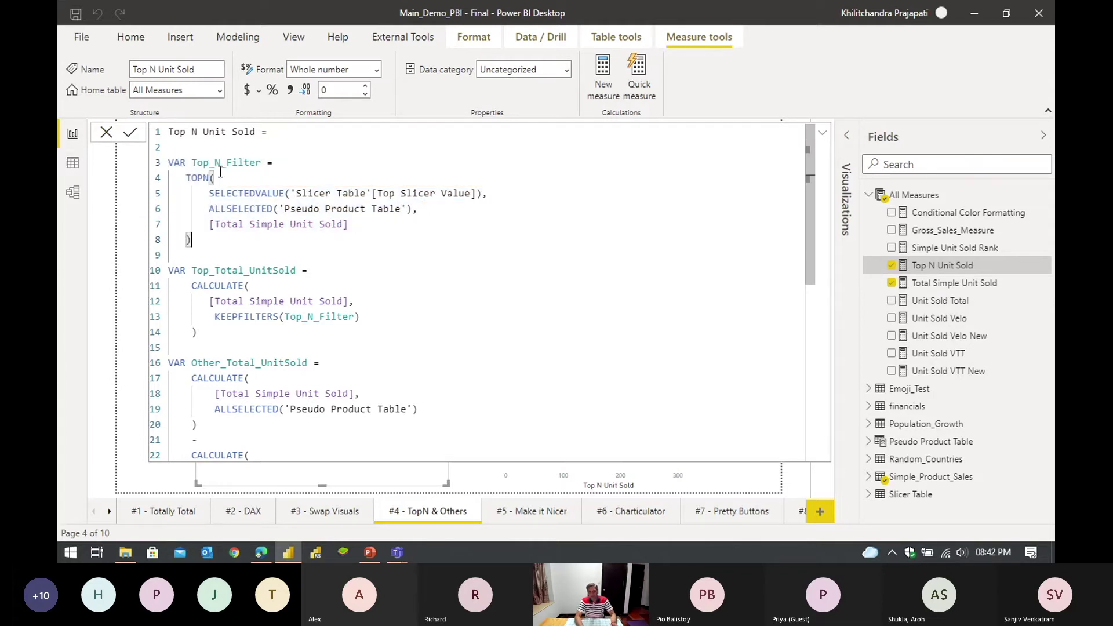
left_click(191, 178)
double_click(196, 177)
Step: Copy TOPN's SELECTEDVALUE('Slicer Table'[Top Slicer Value]) argument and replace it with the fixed value 3
left_click(209, 193)
left_click_drag(209, 193, 483, 193)
key("ctrl+c")
key("Delete")
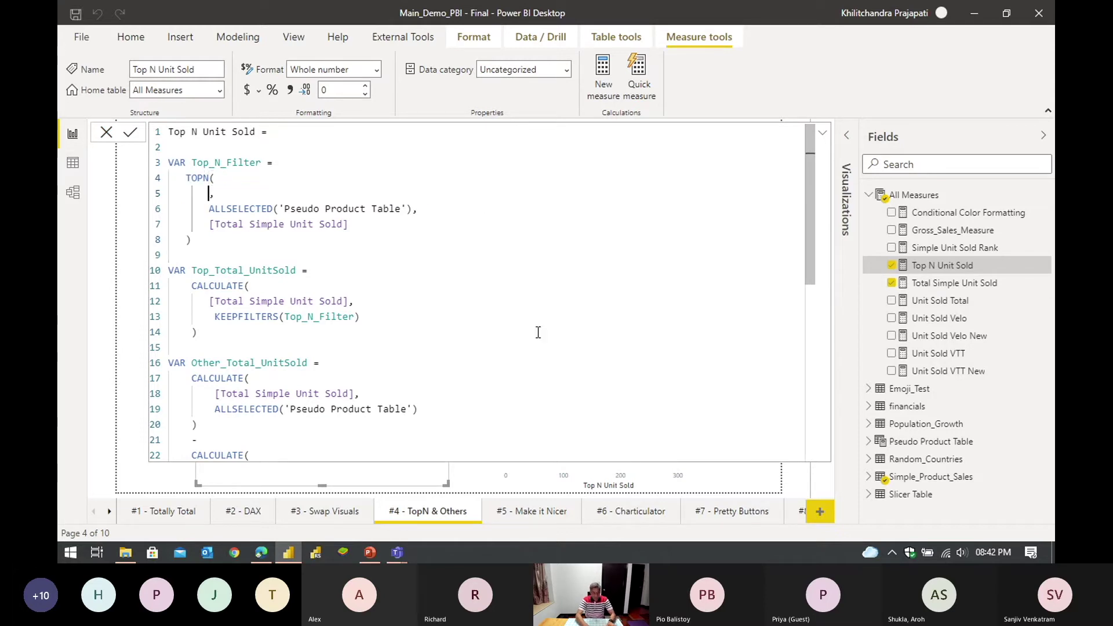
type("3")
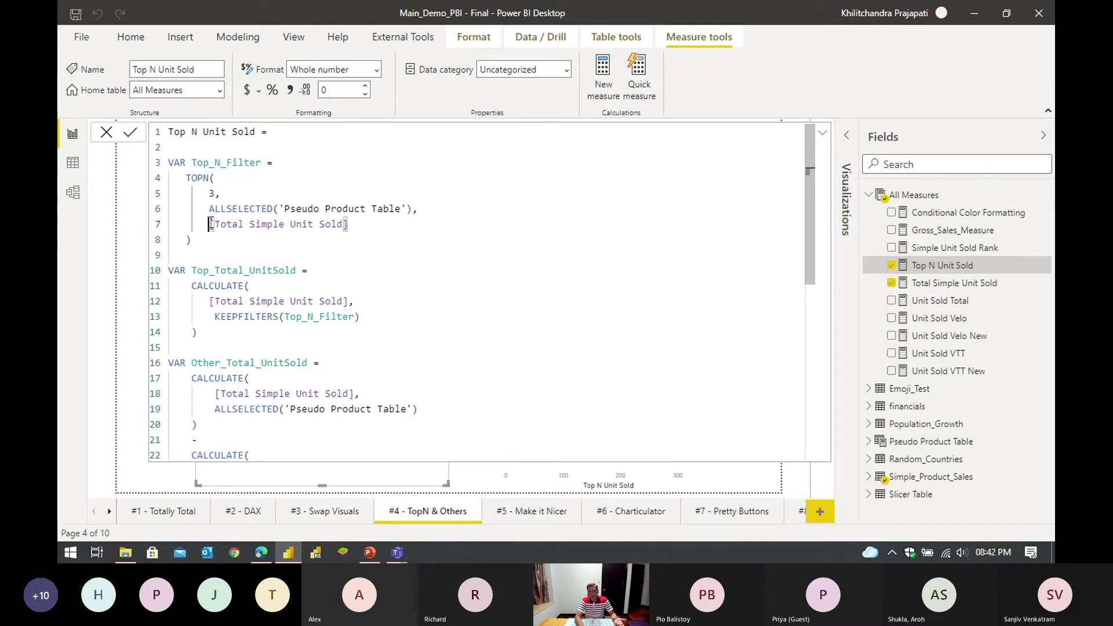
Step: Highlight TOPN's [Total Simple Unit Sold] argument, then put SELECTEDVALUE('Slicer Table'[Top Slicer Value]) back in place of the 3
left_click_drag(209, 224, 355, 224)
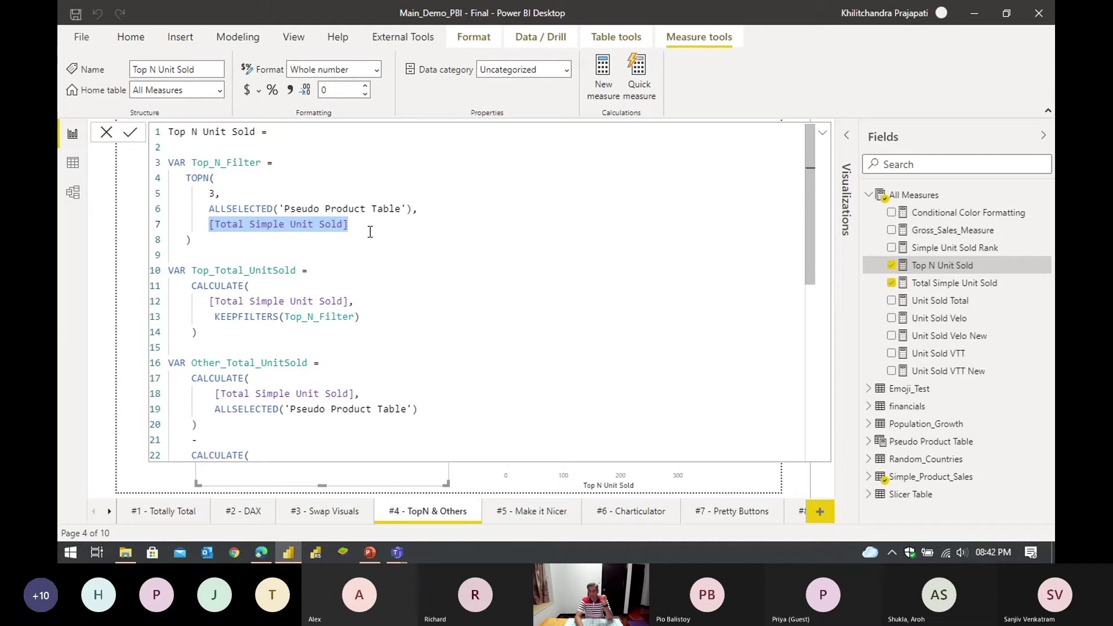
left_click(210, 193)
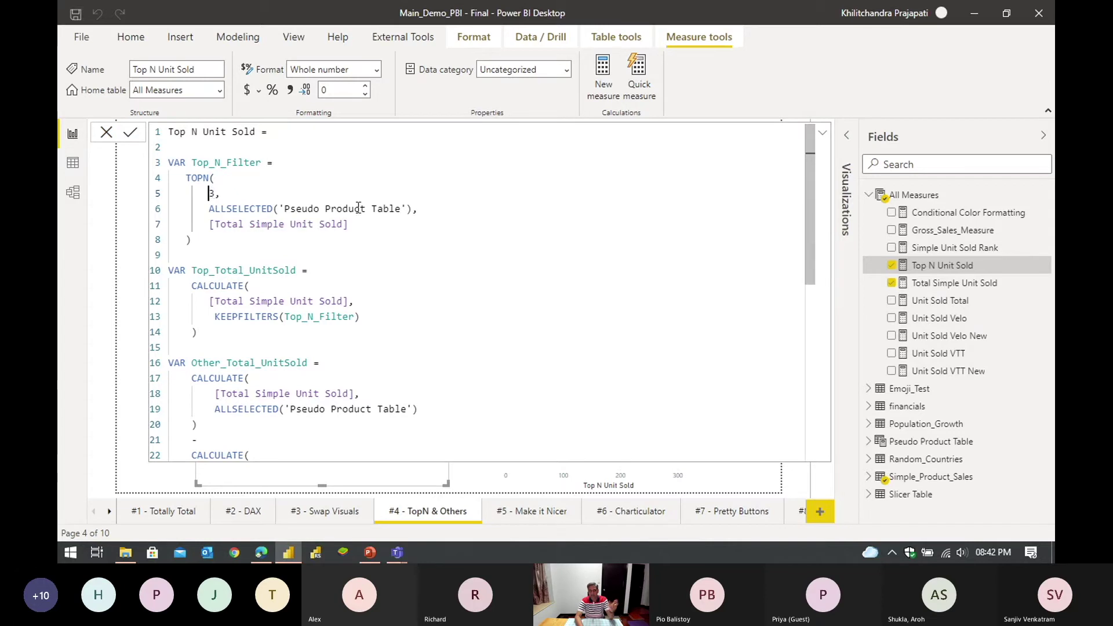
key("shift+Right")
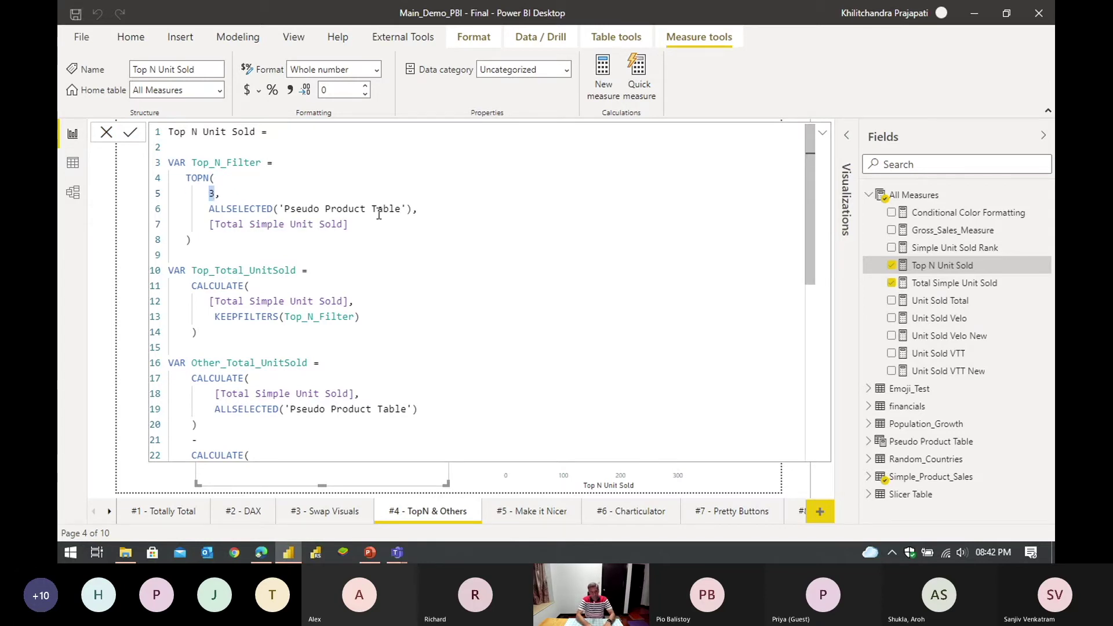
key("ctrl+v")
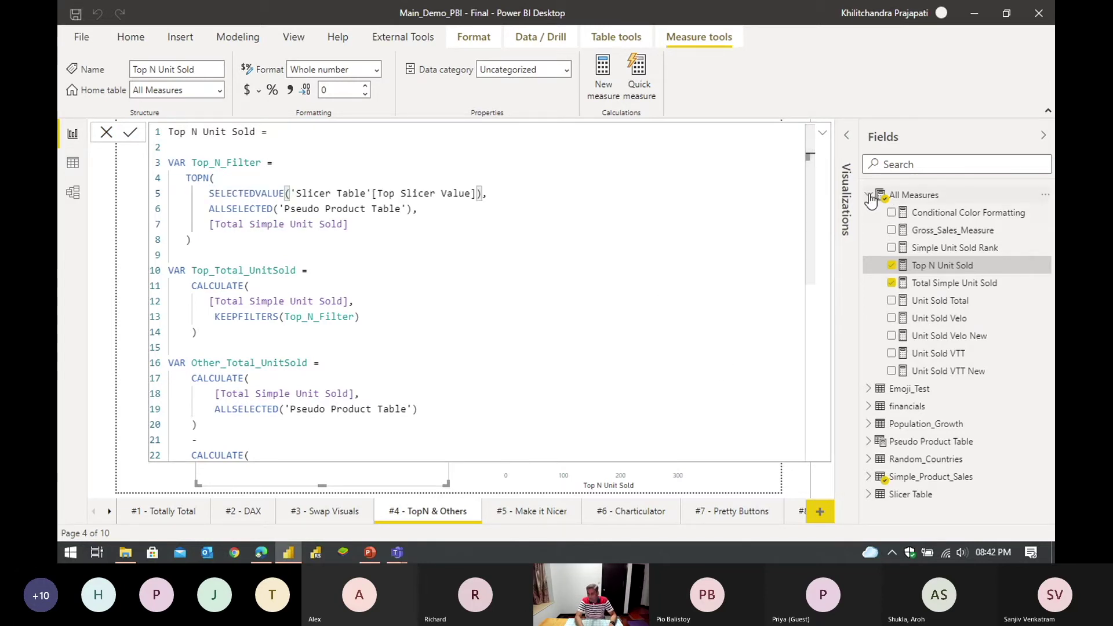
Step: Collapse the All Measures list and view the rows of the Slicer Table in Data view
left_click(910, 195)
left_click(908, 320)
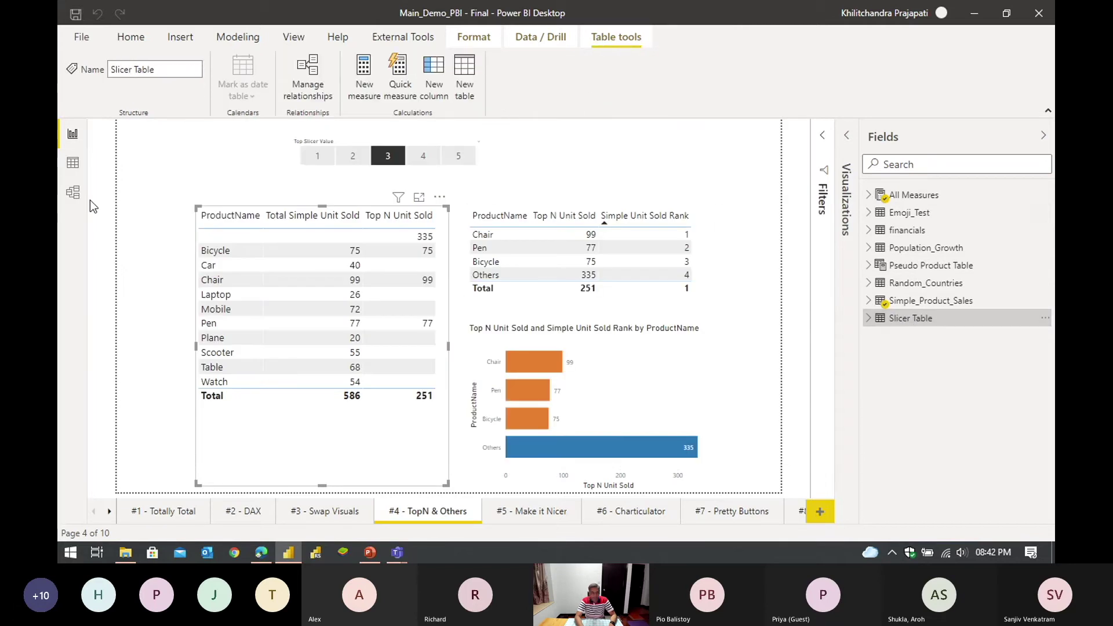
left_click(73, 192)
left_click(72, 163)
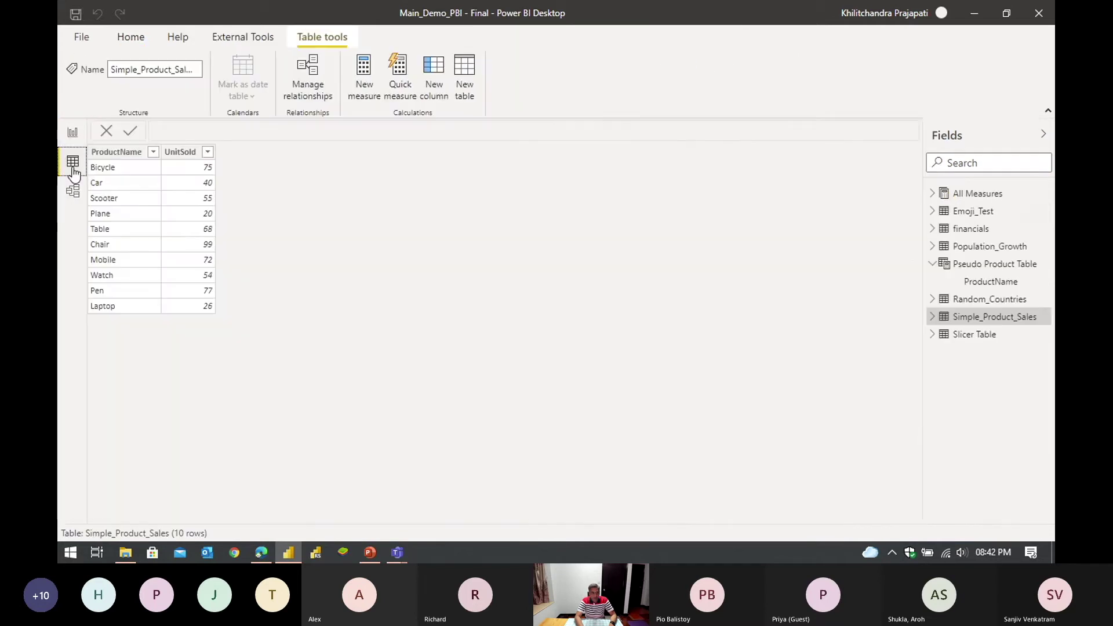
left_click(982, 338)
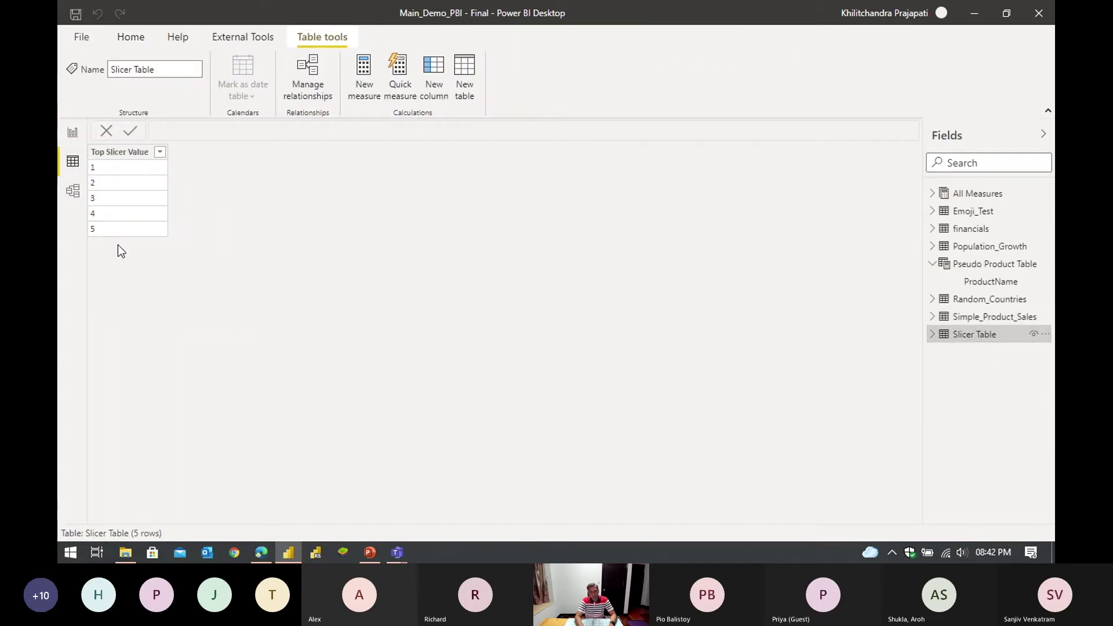
Step: Return to the report page and set the Top Slicer Value slicer to 2
left_click(72, 134)
left_click(297, 162)
left_click(353, 156)
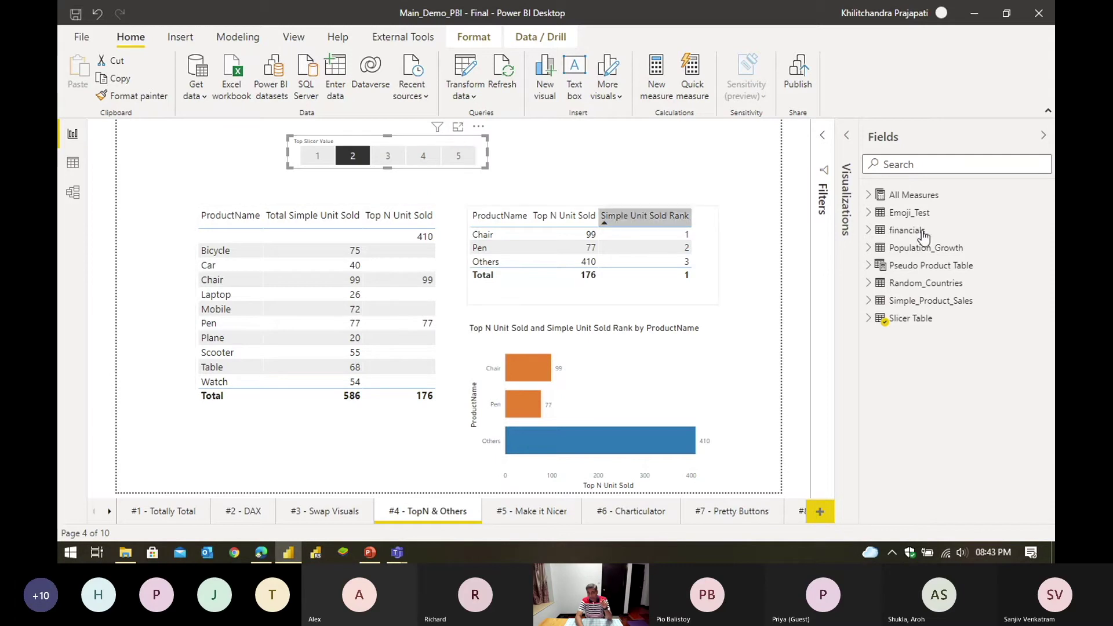
Step: Reopen the Top N Unit Sold measure and highlight the SELECTEDVALUE argument and the whole Top_N_Filter variable
left_click(869, 196)
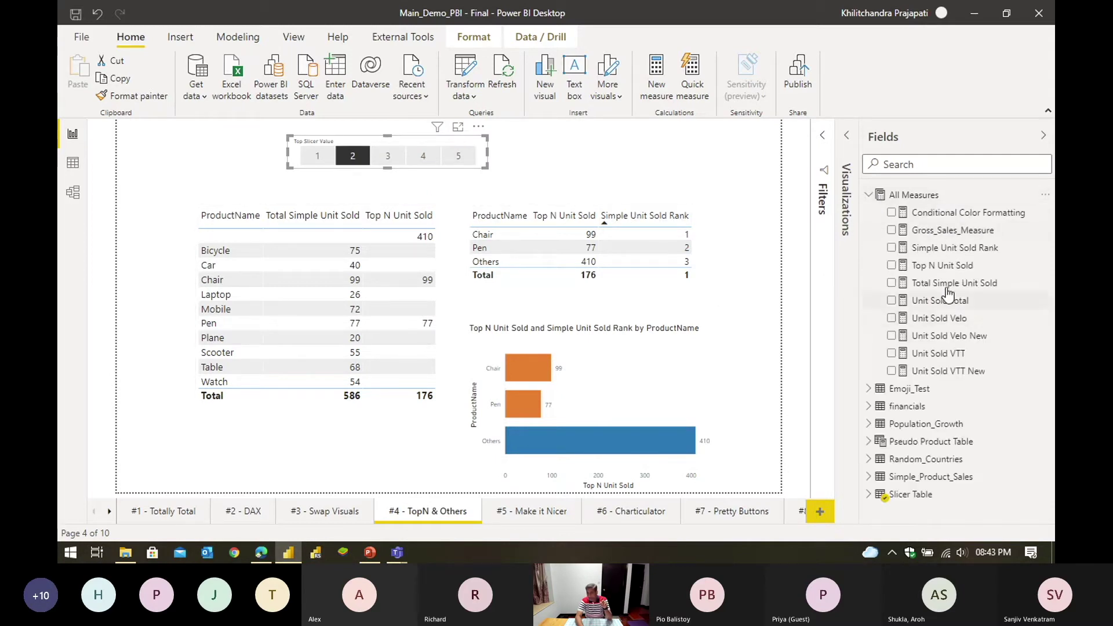
left_click(951, 267)
left_click_drag(202, 193, 483, 193)
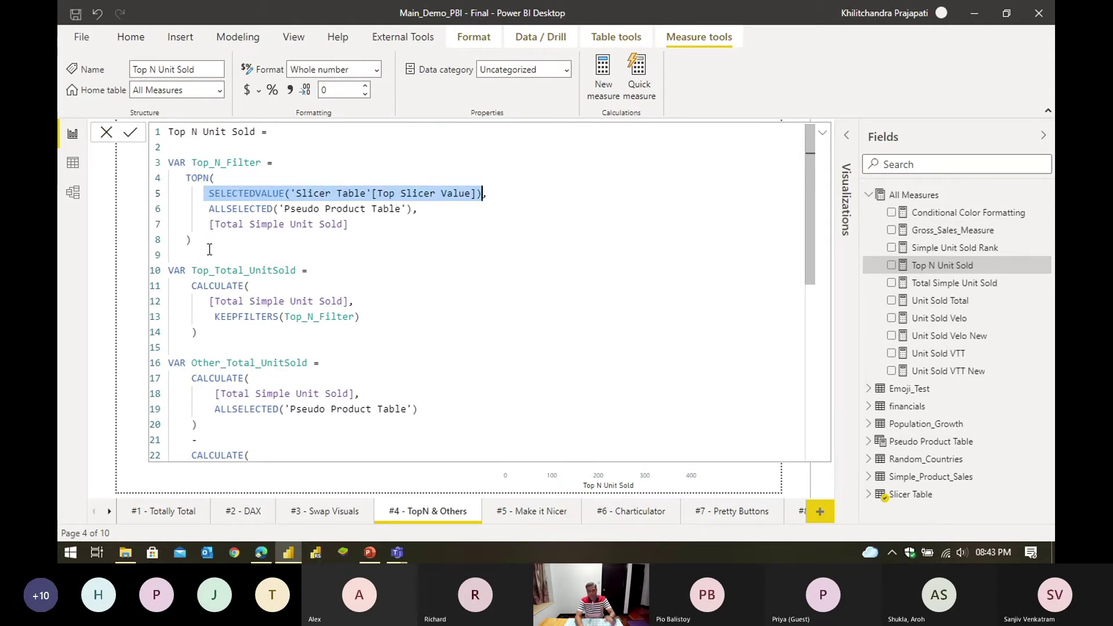
left_click_drag(209, 249, 153, 161)
Step: Examine the Top_Total_UnitSold variable and trace the Top_N_Filter inside KEEPFILTERS back to its definition
scroll(470, 242, "down", 1)
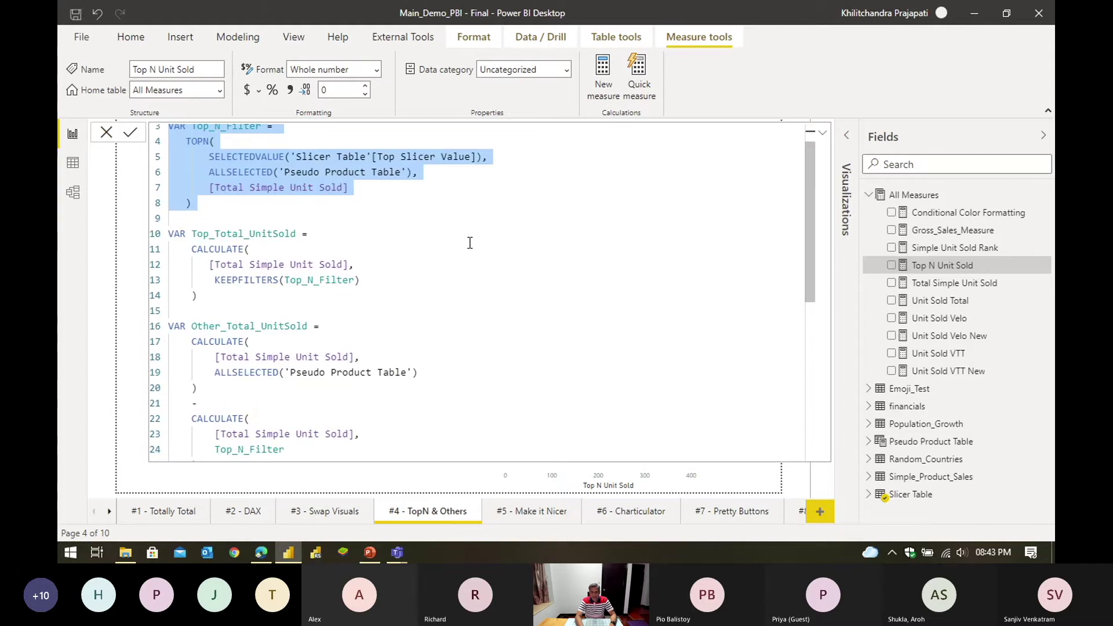
scroll(517, 244, "down", 1)
left_click(221, 197)
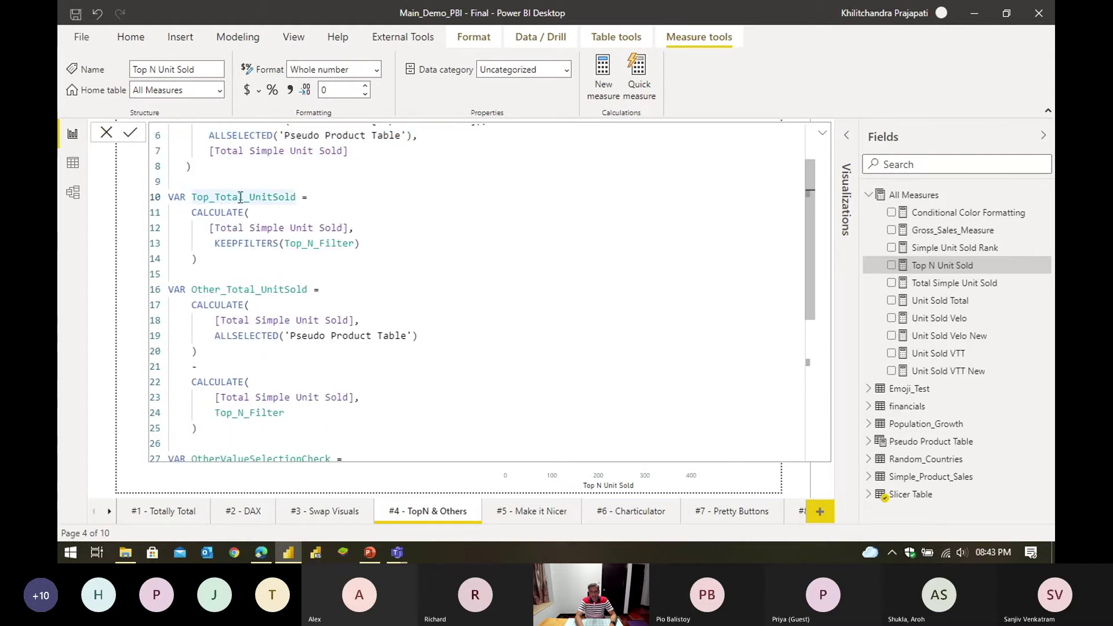
left_click_drag(200, 260, 168, 197)
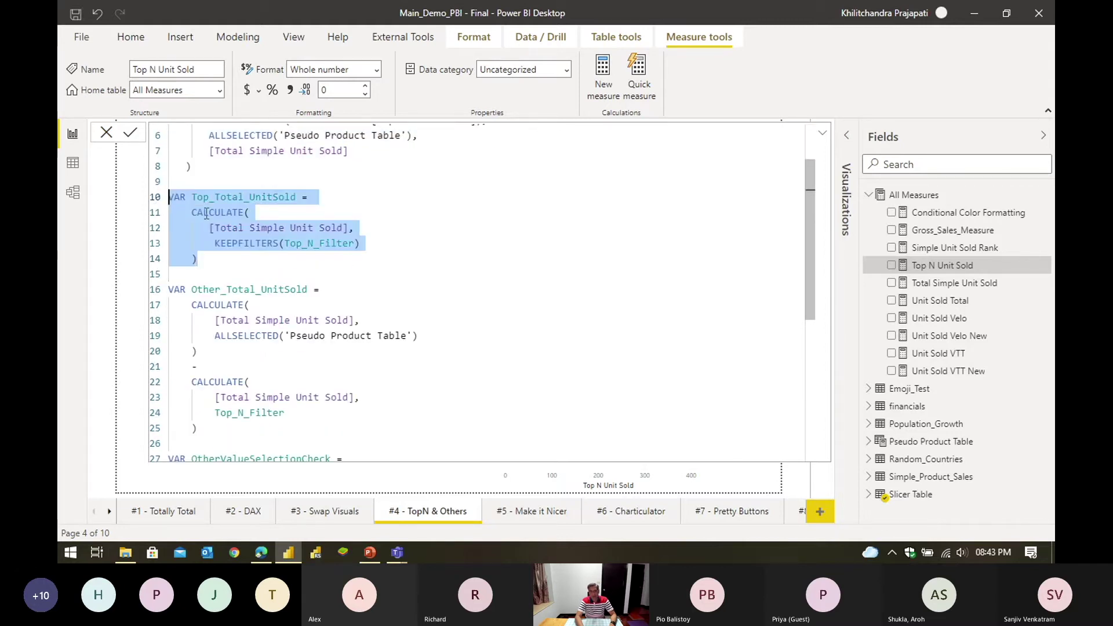
left_click(409, 261)
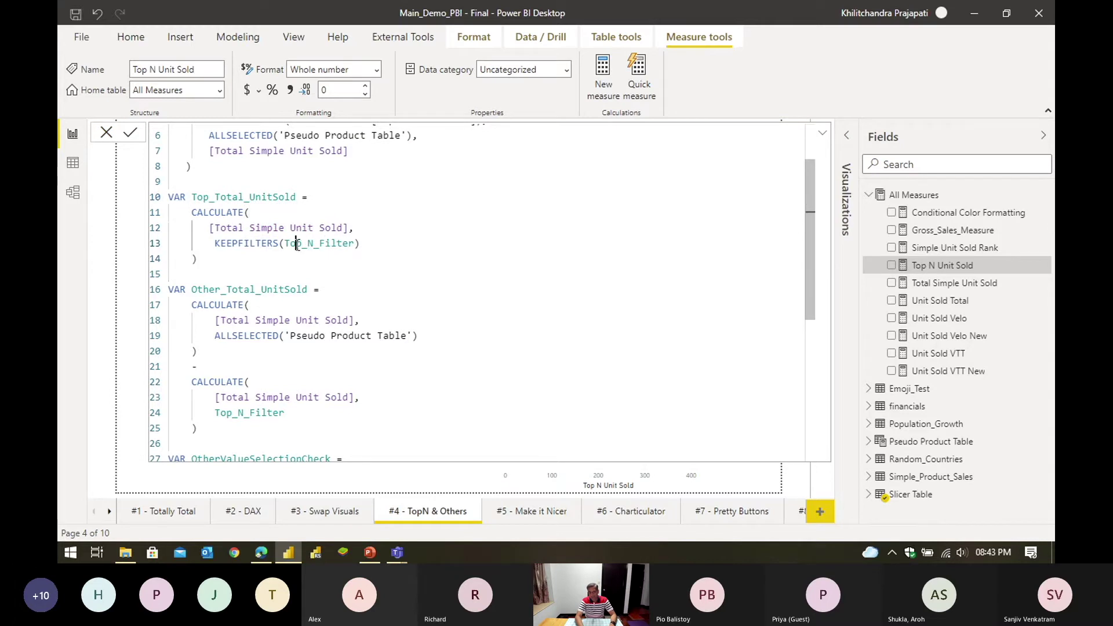
double_click(302, 243)
scroll(406, 261, "up", 2)
double_click(236, 162)
left_click(321, 318)
left_click(435, 321)
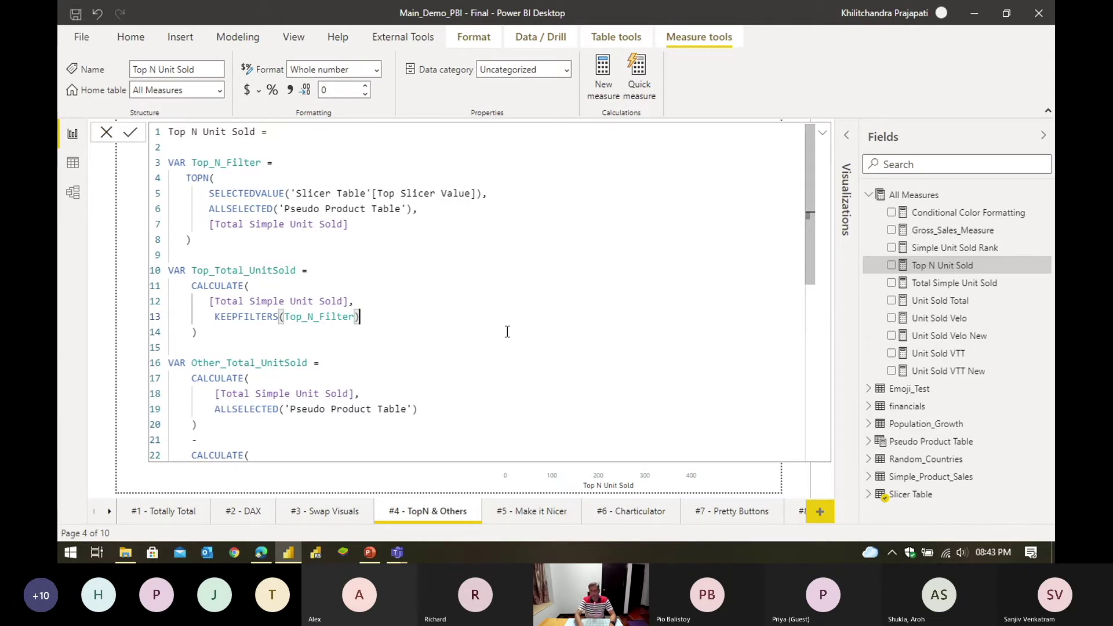
Step: Highlight the complete Top_Total_UnitSold block, from its VAR line to the closing parenthesis of CALCULATE
scroll(417, 329, "down", 1)
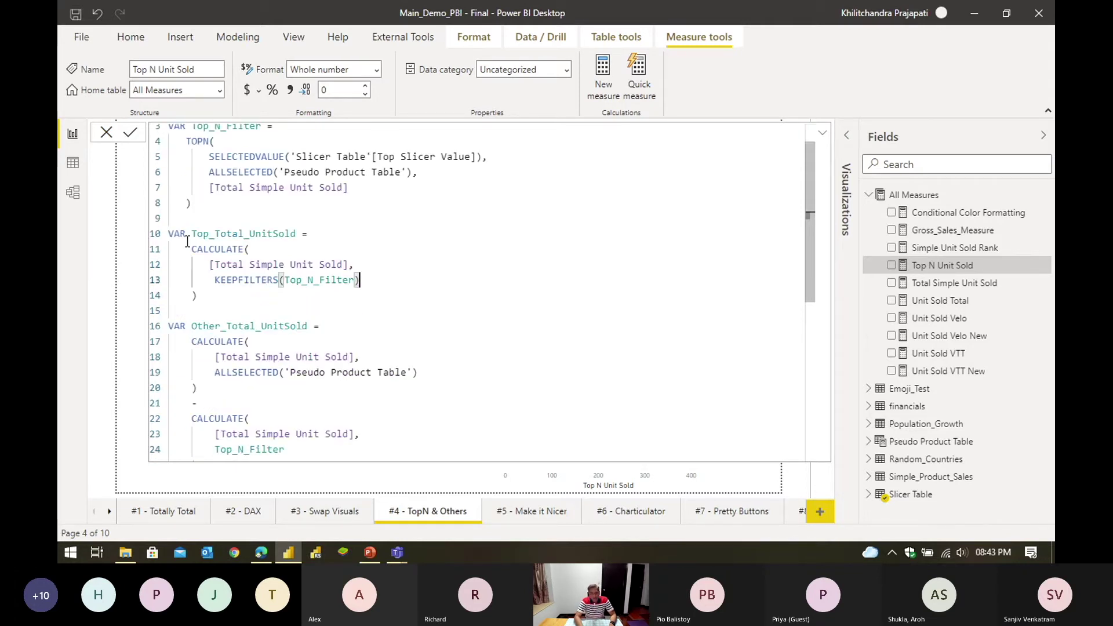
scroll(192, 243, "down", 1)
left_click_drag(214, 264, 166, 199)
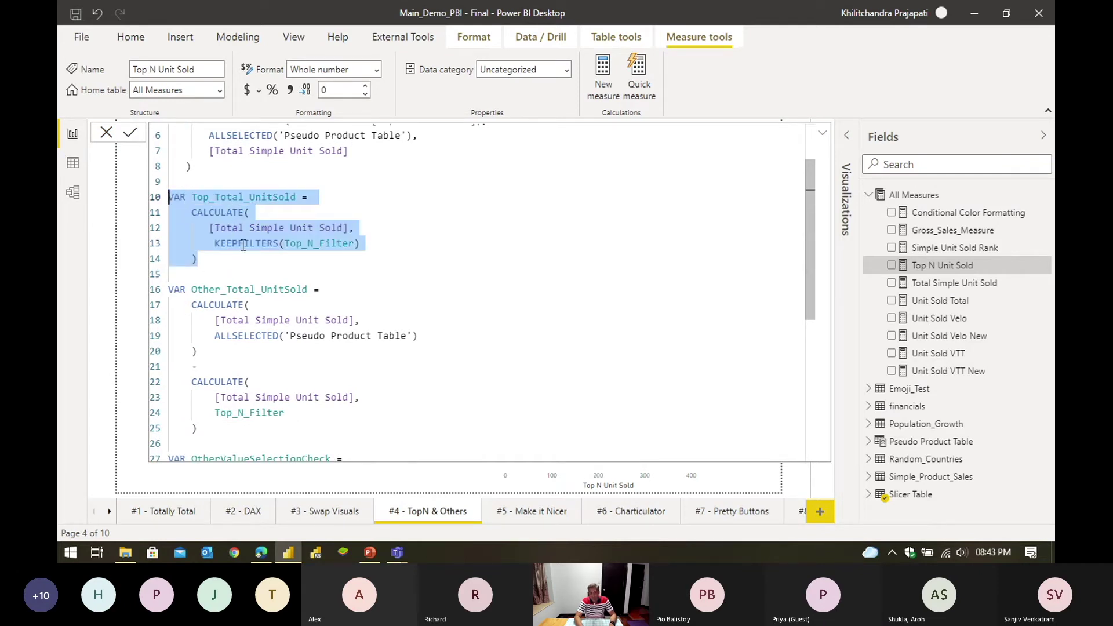
left_click(253, 267)
left_click_drag(220, 260, 167, 197)
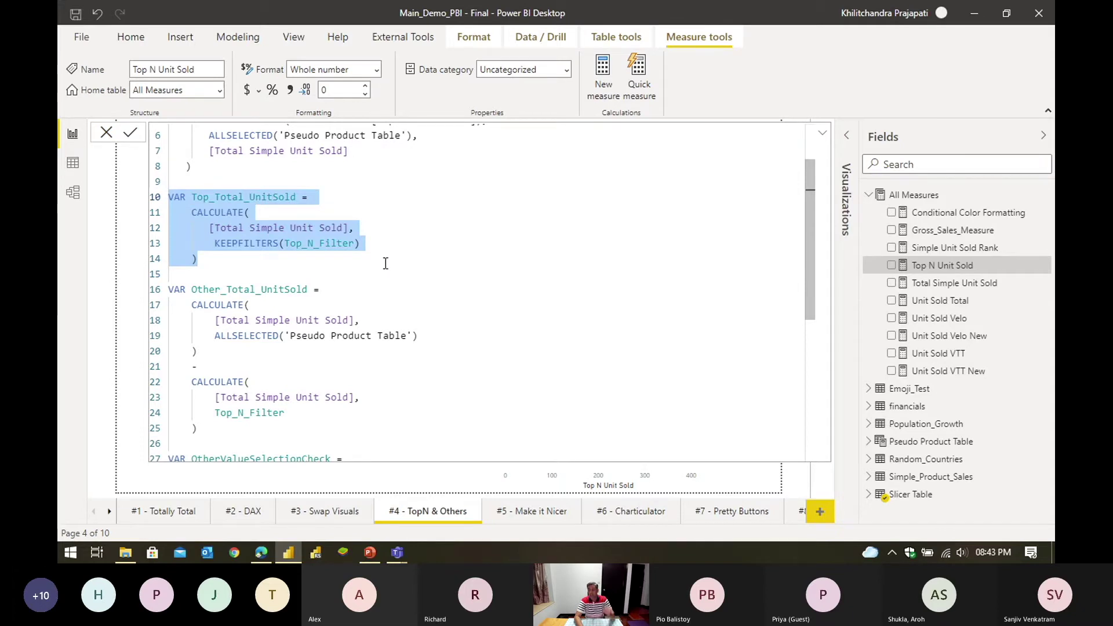
Step: Highlight the start of the Other_Total_UnitSold name, check the #4 – Top N & Others slide in PowerPoint, and return to Power BI Desktop
left_click_drag(193, 290, 215, 289)
key("alt+Tab")
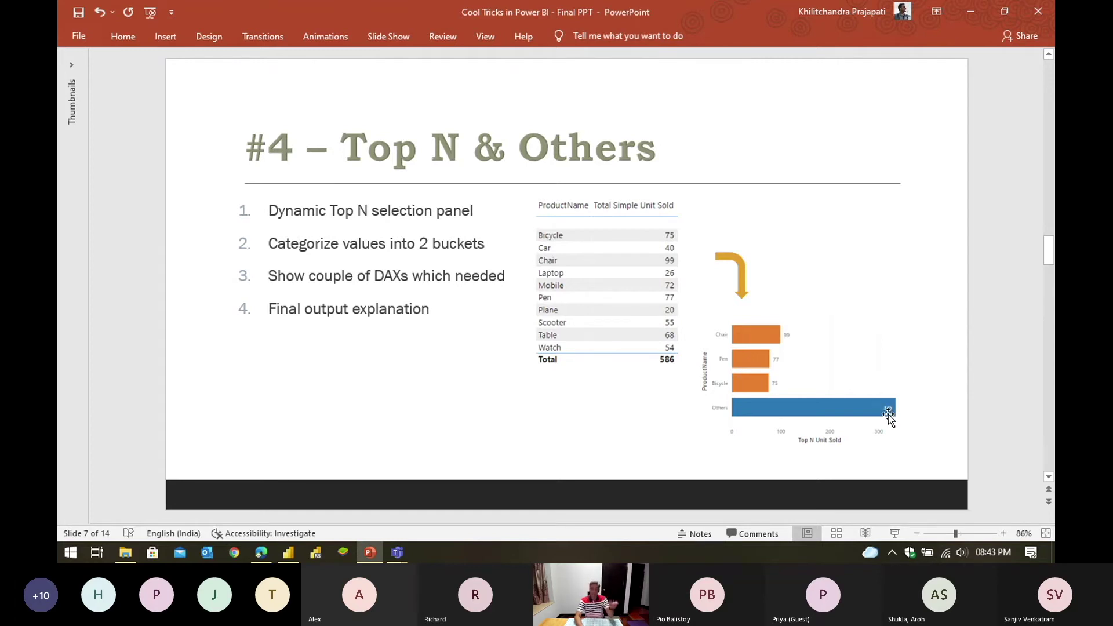
key("alt+Tab")
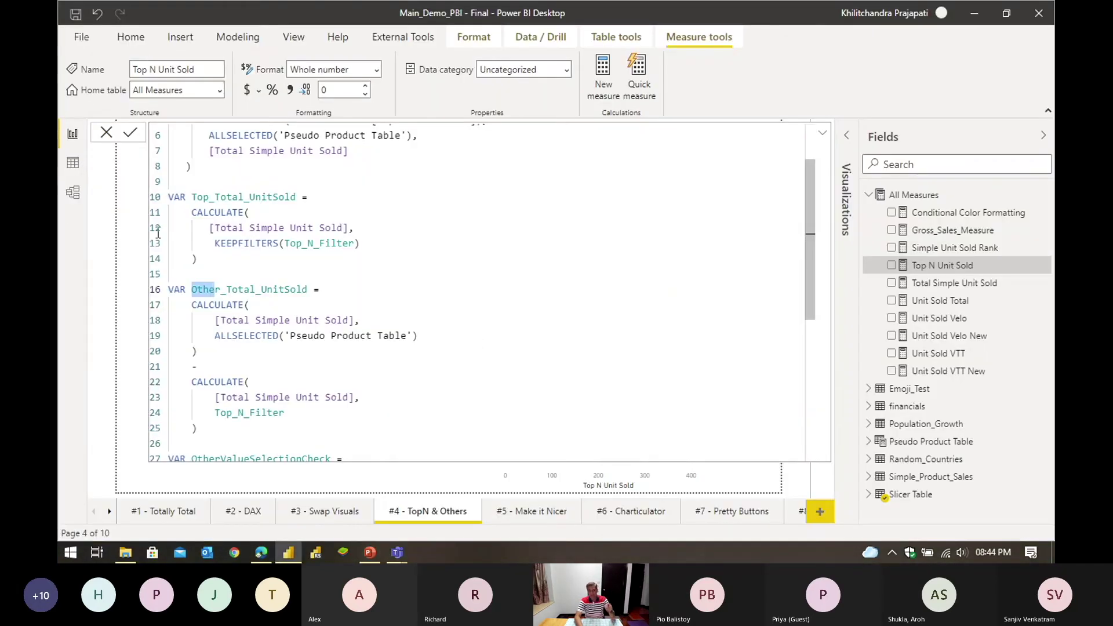
Step: Examine the two CALCULATE expressions subtracted in the Other_Total_UnitSold variable of the Top N Unit Sold measure
left_click(216, 352)
left_click_drag(201, 335, 180, 306)
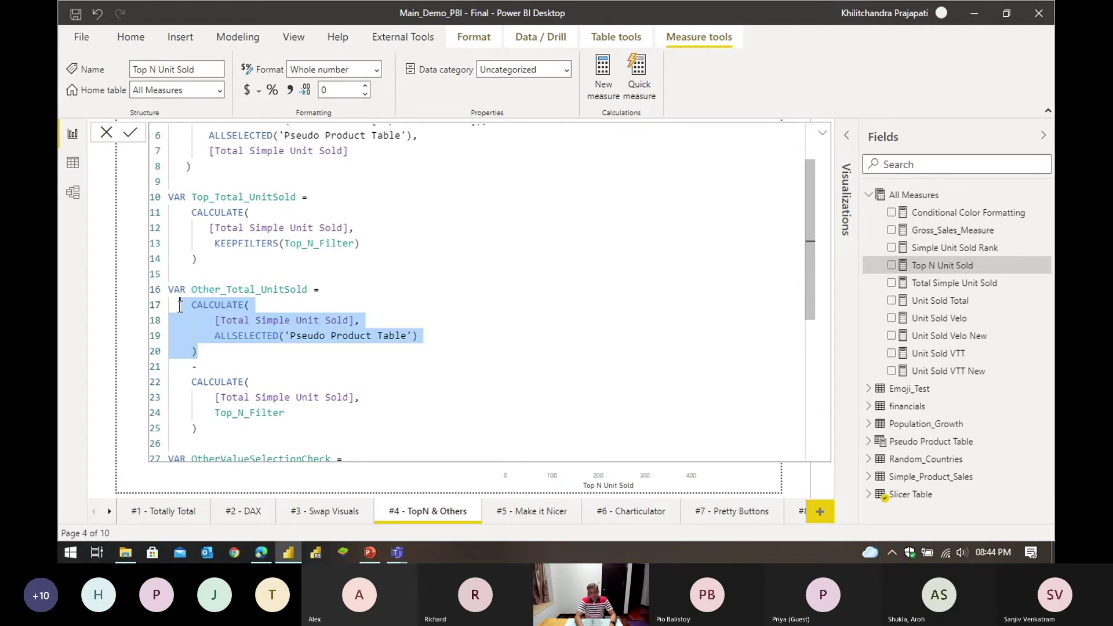
left_click_drag(201, 435, 181, 380)
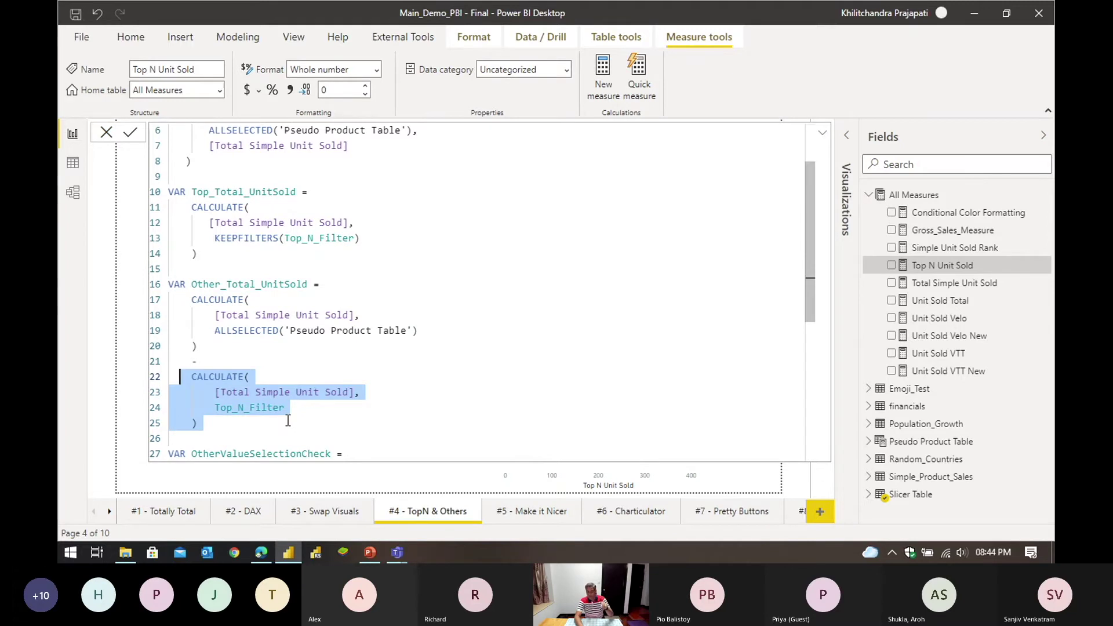
Step: Examine the measure's Return block, where IF compares OtherValueSelectionCheck with "Others" to choose between Top_Total_UnitSold and Other_Total_UnitSold
scroll(492, 307, "down", 4)
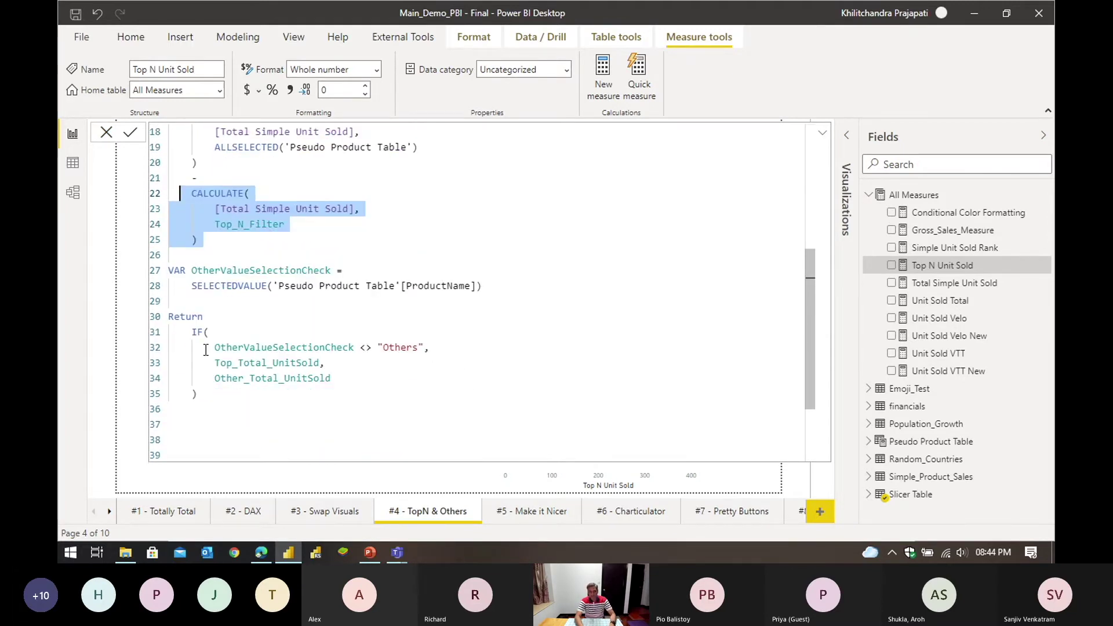
left_click_drag(237, 404, 161, 315)
left_click(436, 392)
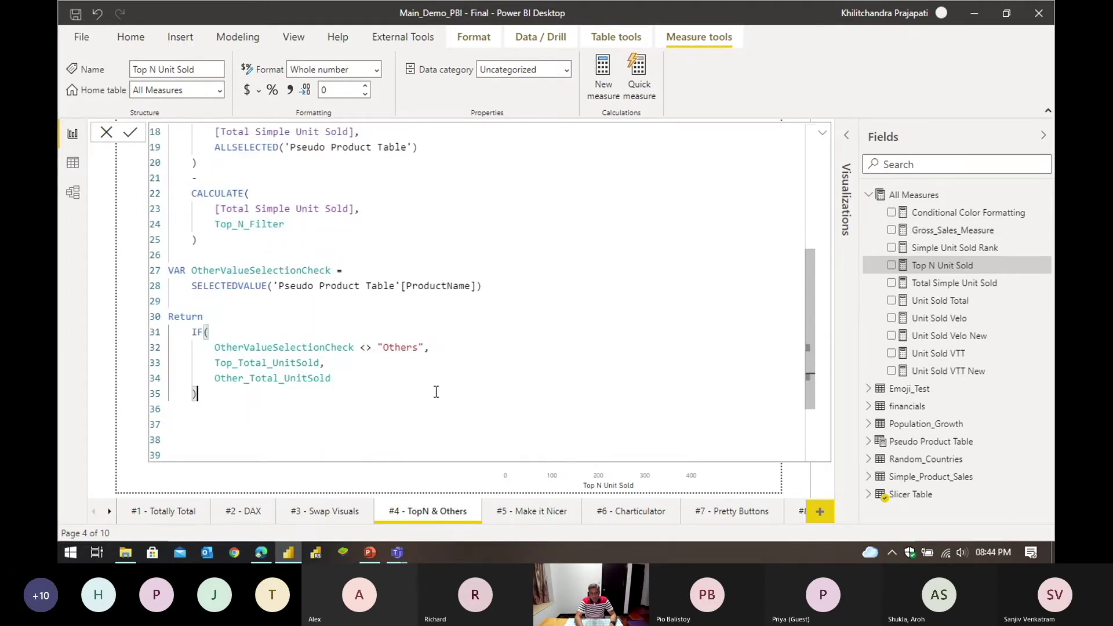
left_click_drag(216, 347, 408, 348)
left_click(474, 350)
left_click_drag(220, 363, 316, 362)
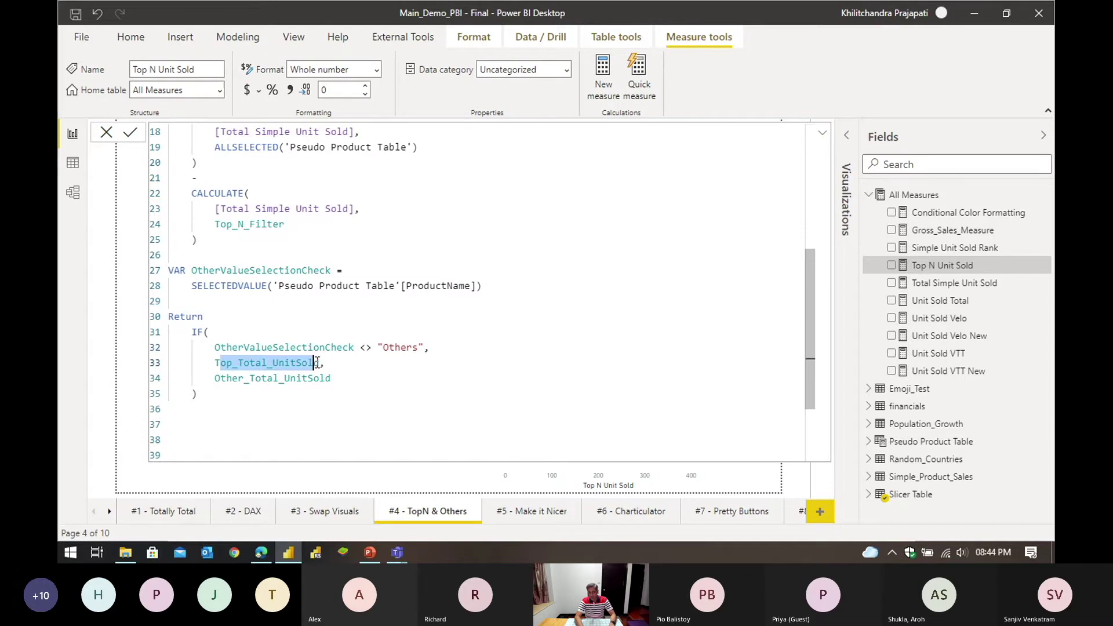
left_click(401, 349)
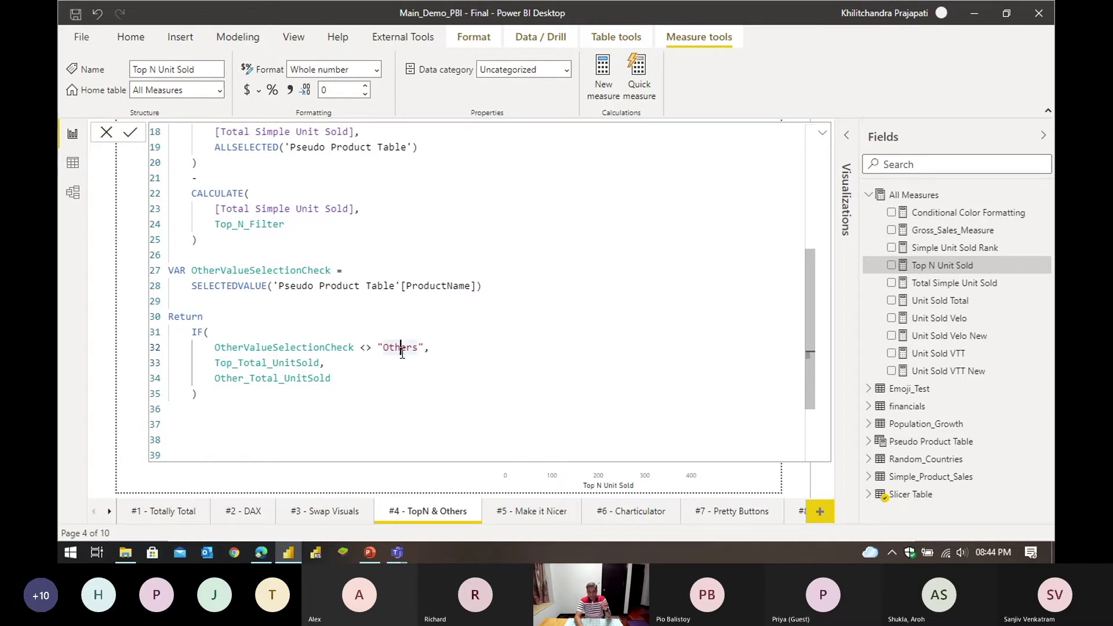
left_click_drag(210, 385, 335, 384)
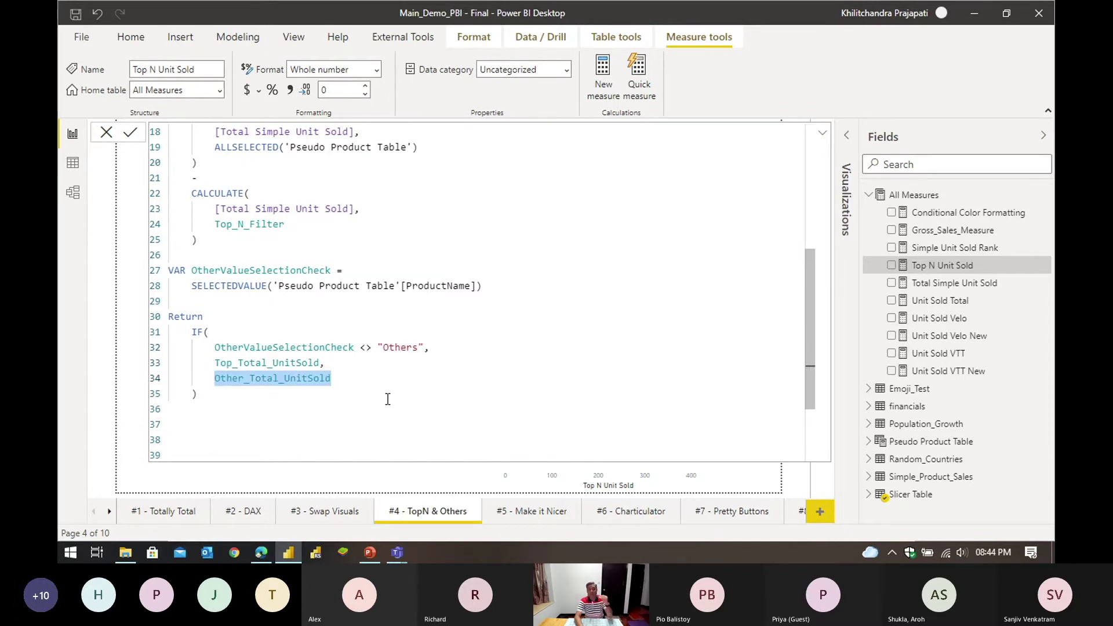
Step: Review the whole Other_Total_UnitSold variable again, and return to the report canvas with the formula editor closed
scroll(388, 399, "up", 3)
left_click_drag(200, 350, 152, 210)
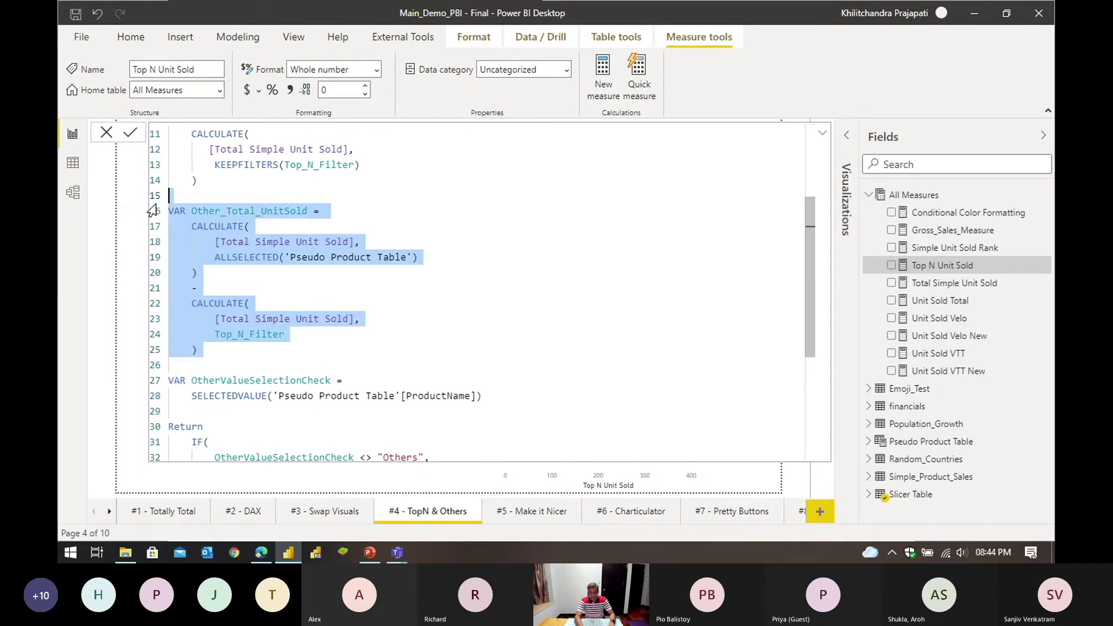
left_click(823, 134)
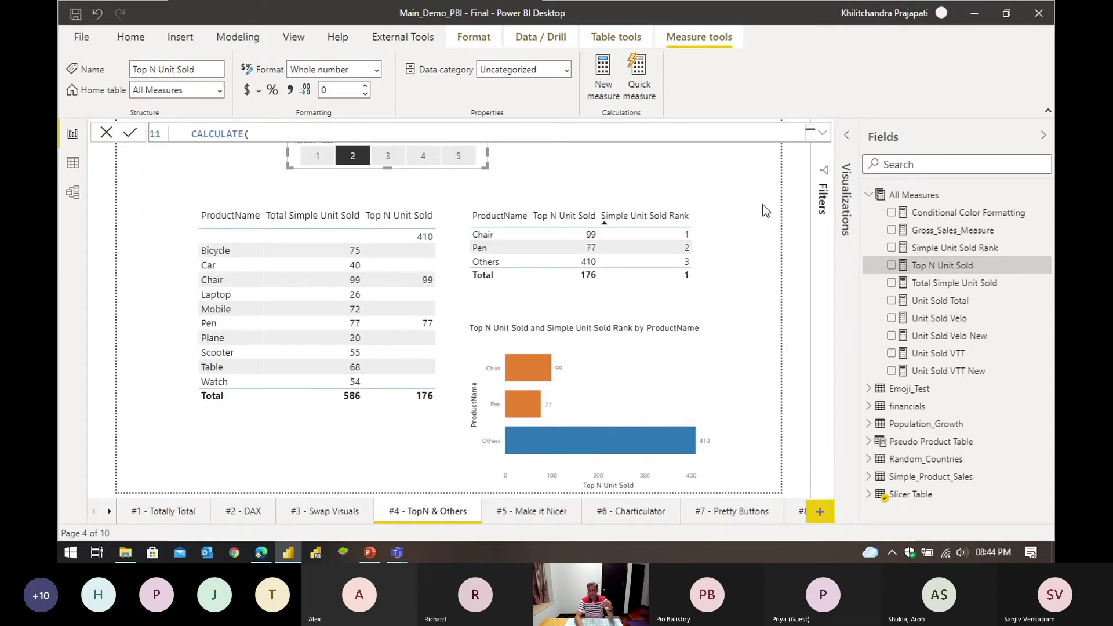
left_click(763, 177)
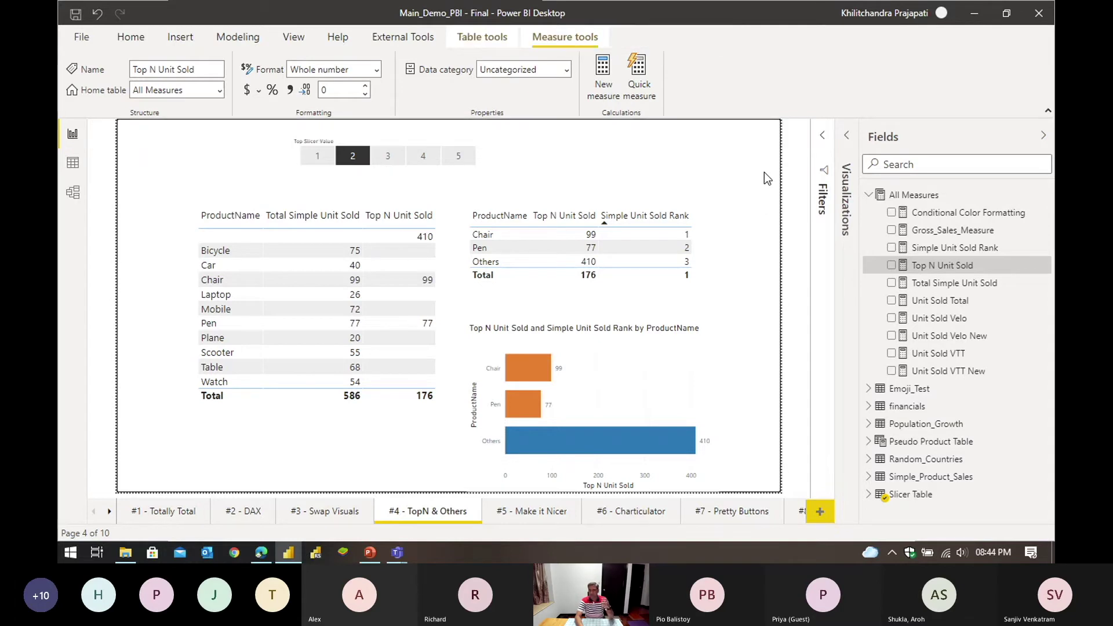
Step: Delete the table containing Total Simple Unit Sold, and undo the position changes of the remaining table and bar chart
left_click(334, 427)
key("Delete")
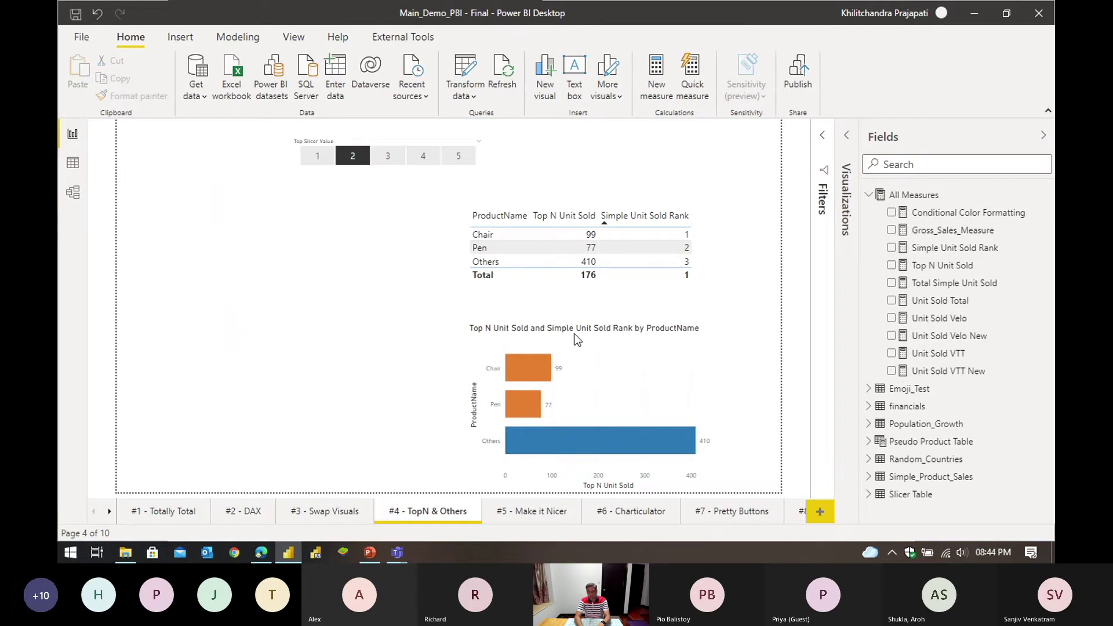
key("ctrl+z")
key("ctrl+z")
key("ctrl+z")
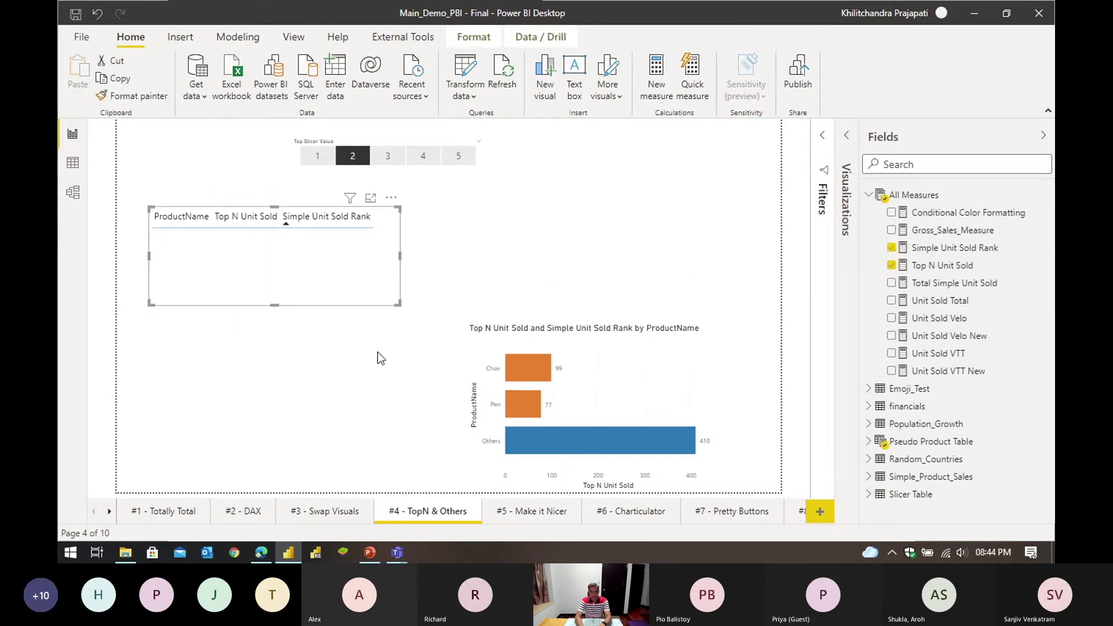
left_click(391, 394)
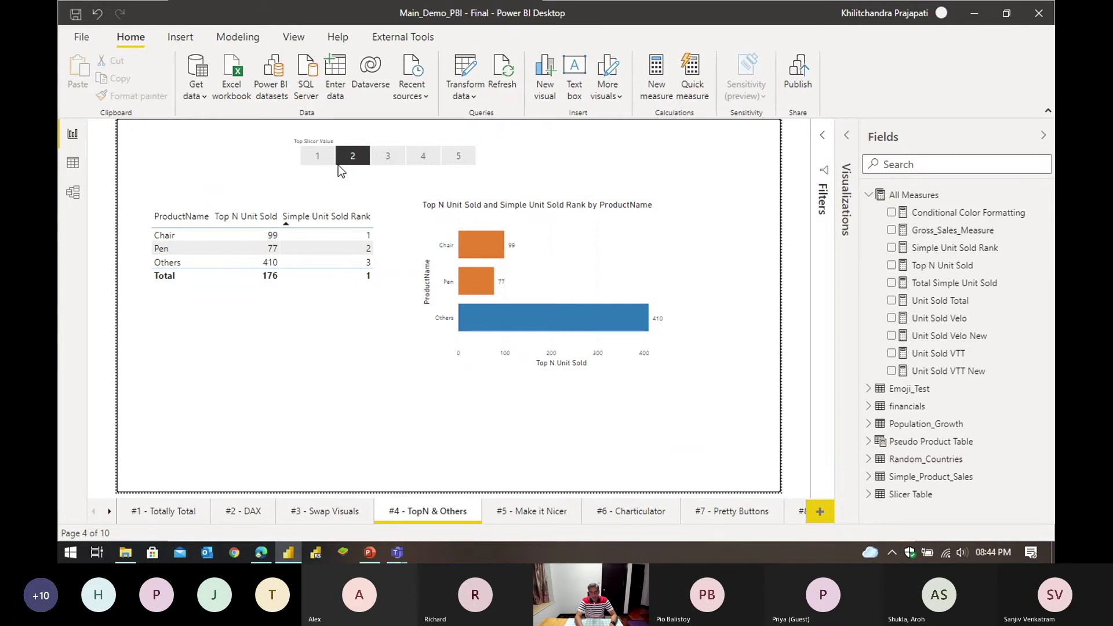
Step: Set the Top Slicer Value to 1, and duplicate the Simple Unit Sold Rank table, placing the copy below the original
left_click(320, 160)
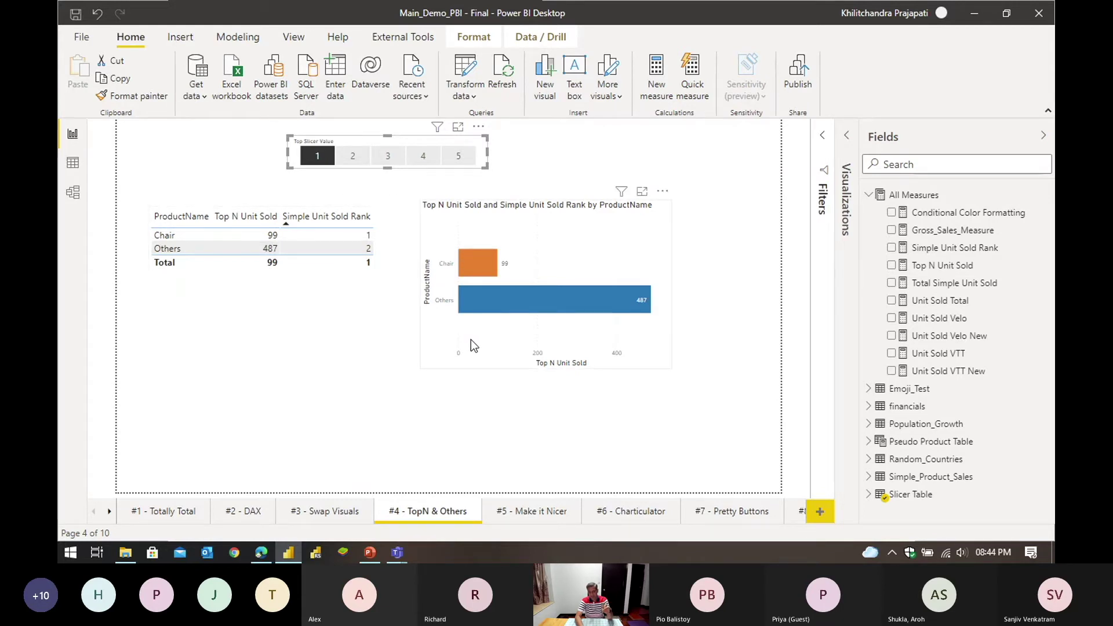
left_click(315, 283)
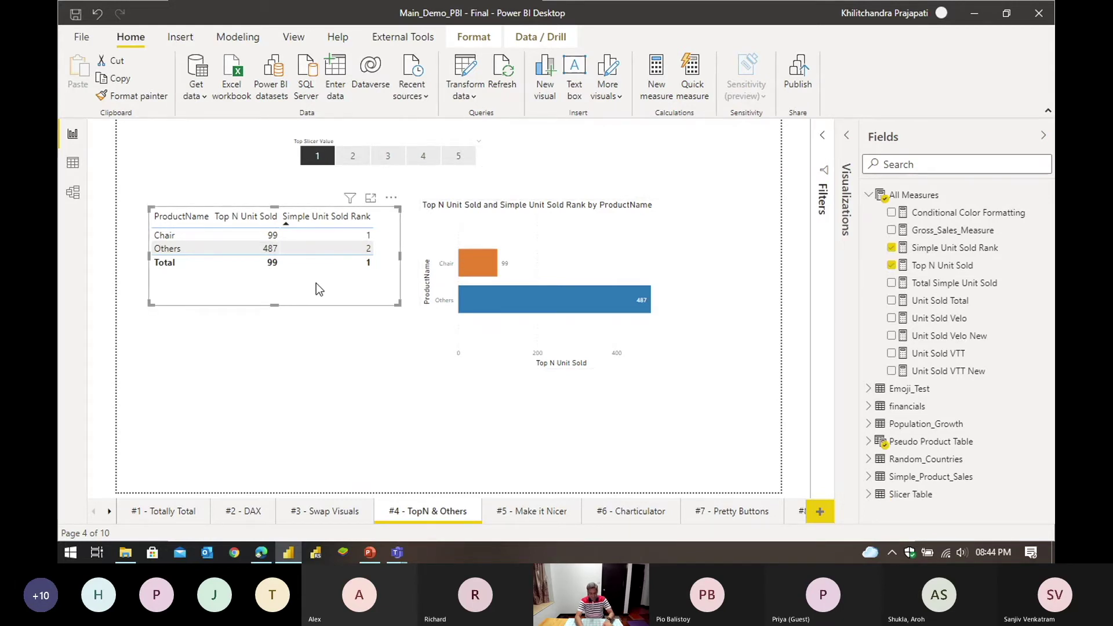
key("ctrl+c")
key("ctrl+v")
left_click_drag(377, 268, 357, 392)
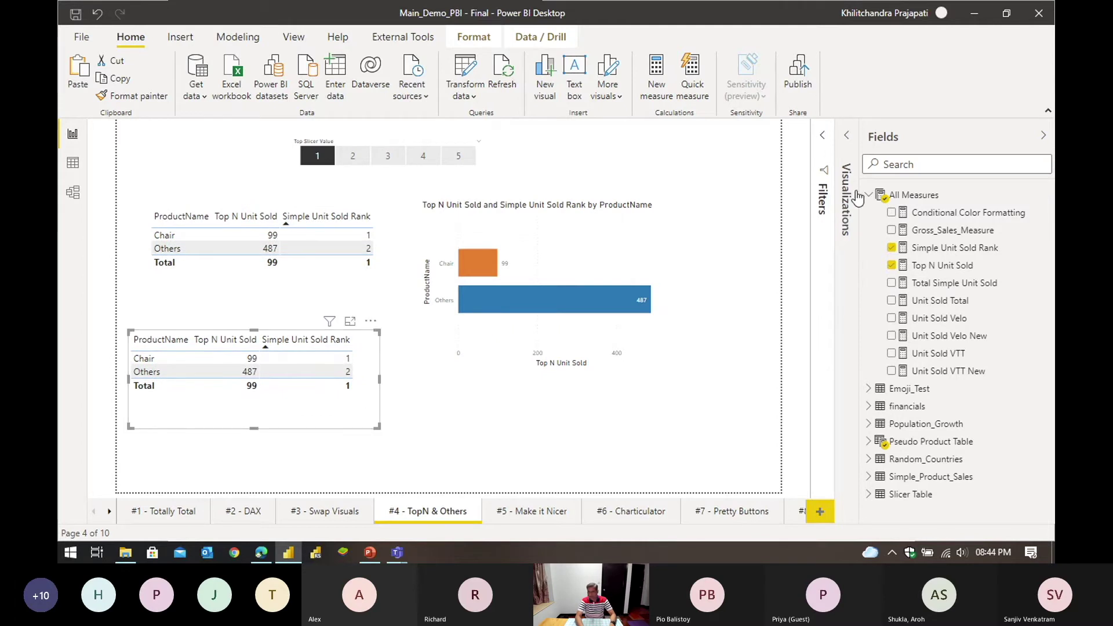
Step: Convert the duplicated table into a clustered bar chart for inspection, and delete it from the page
left_click(838, 276)
left_click(777, 165)
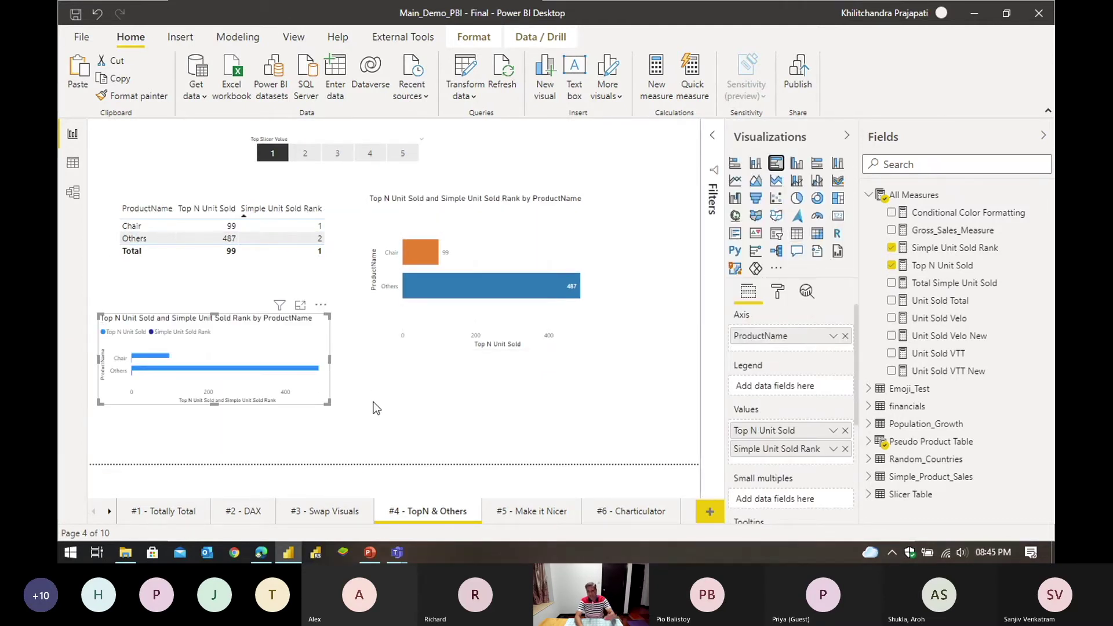
left_click(342, 403)
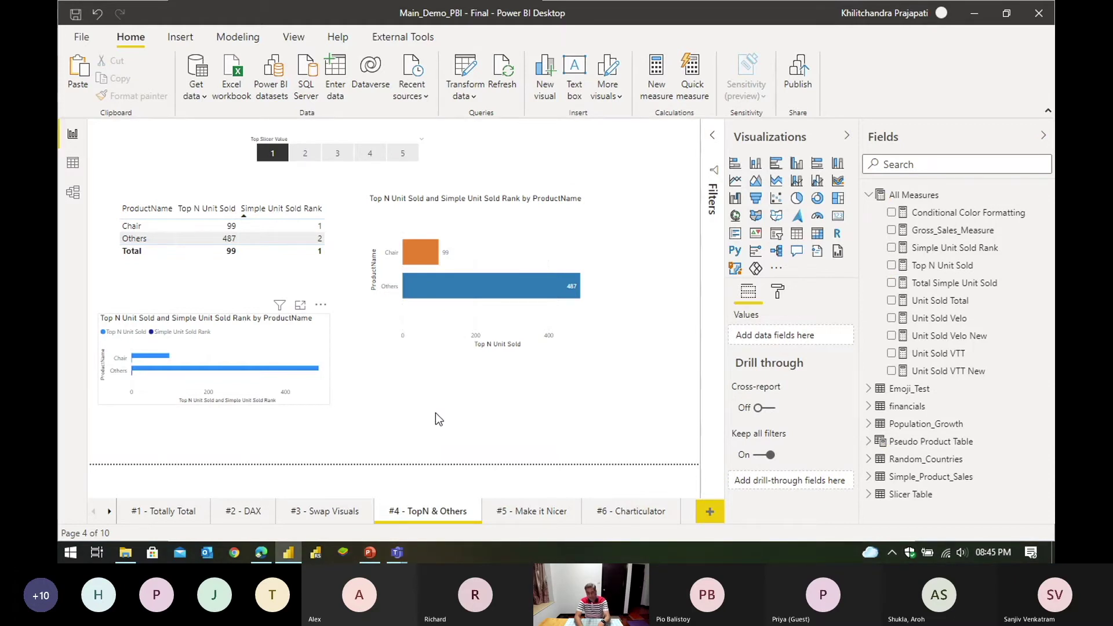
left_click(323, 383)
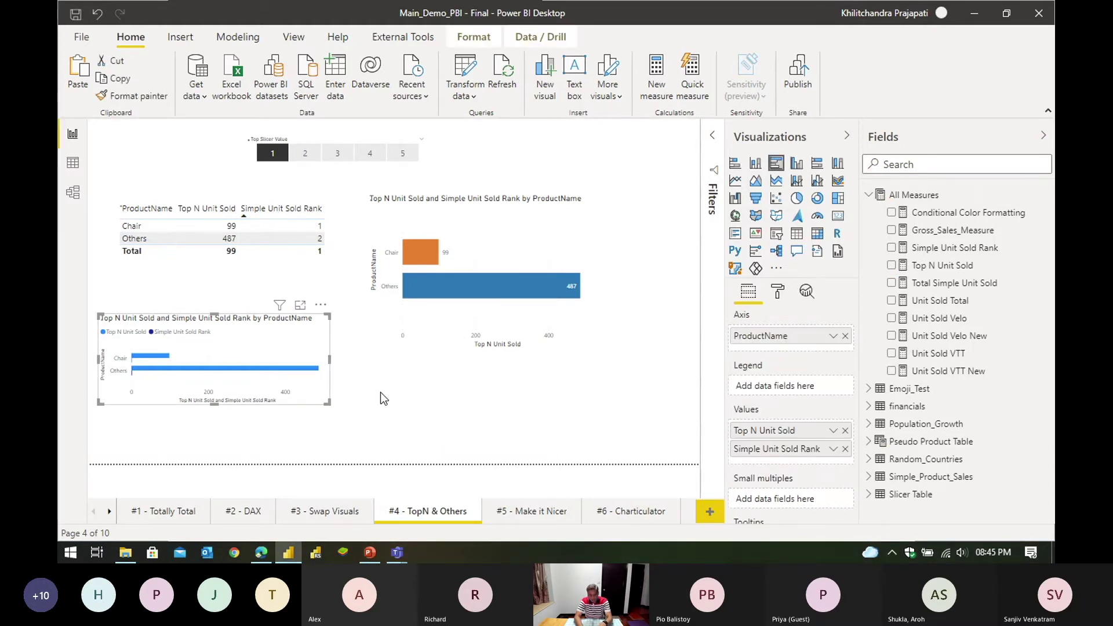
left_click(321, 305)
left_click(364, 360)
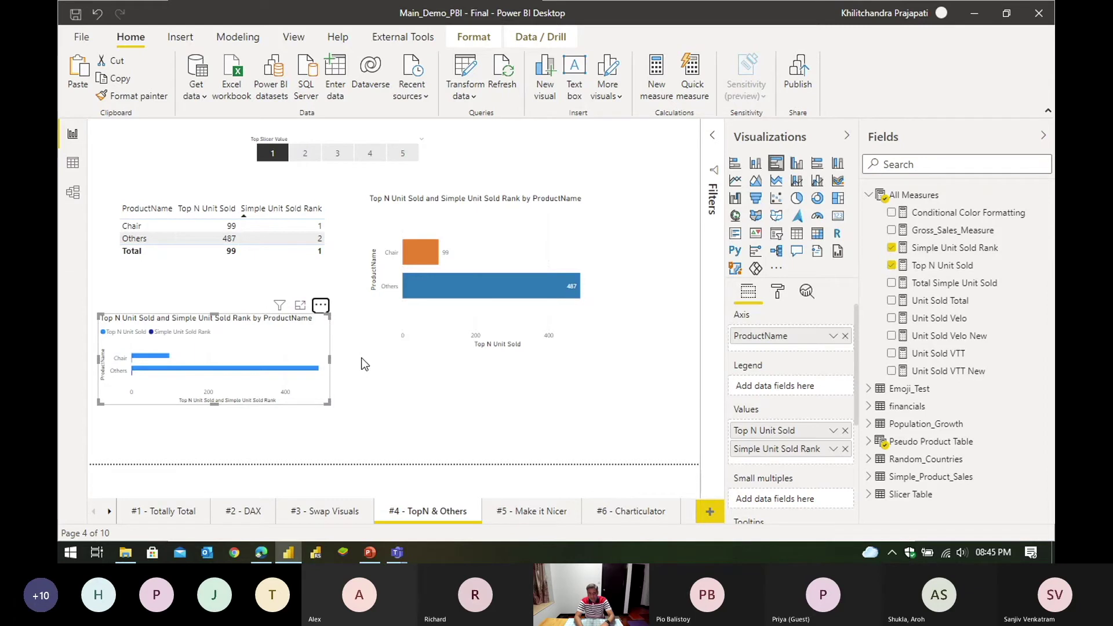
Step: Set the Top Slicer Value to 3 and select the Top N Unit Sold bar chart
left_click(345, 151)
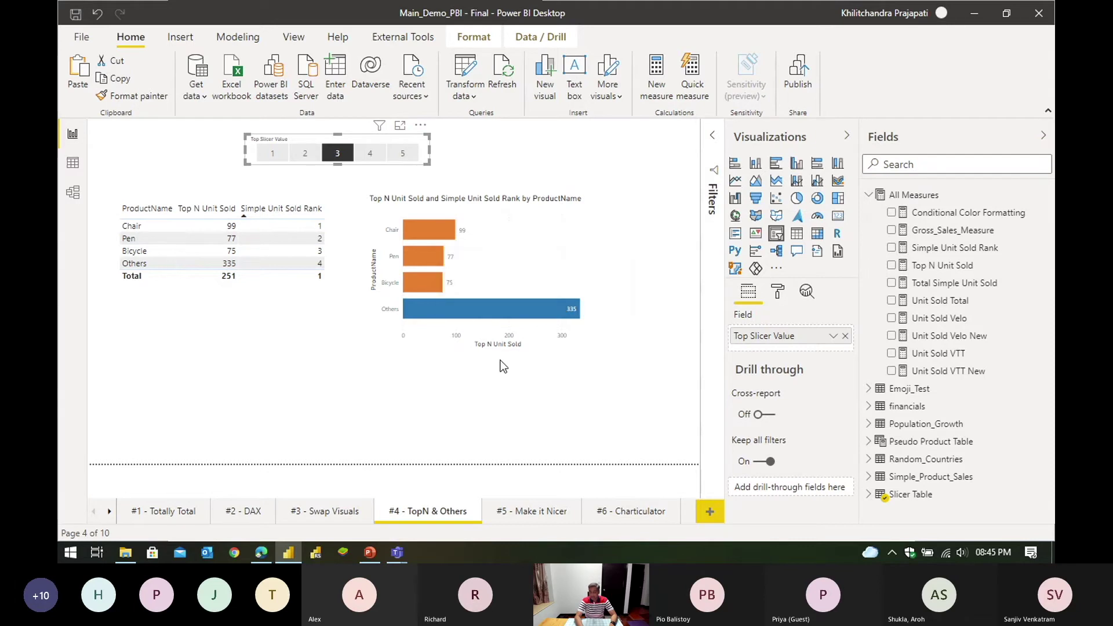
left_click(588, 342)
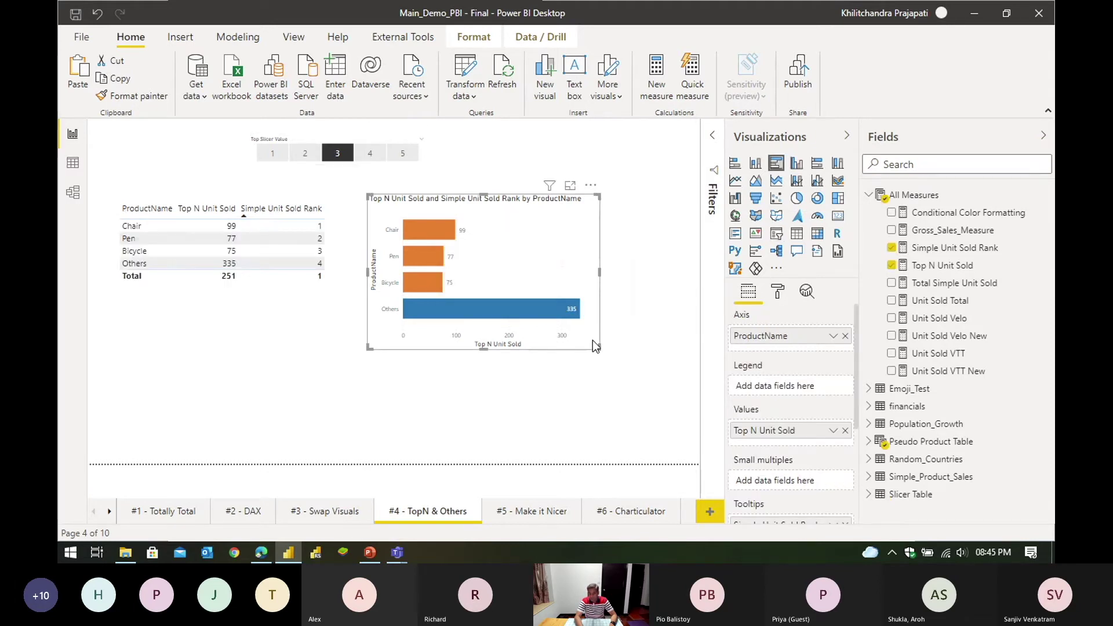
Step: Open the Conditional Color Formatting measure and examine its SWITCH on ProductName and the colours for "Others" and the remaining products
left_click(945, 215)
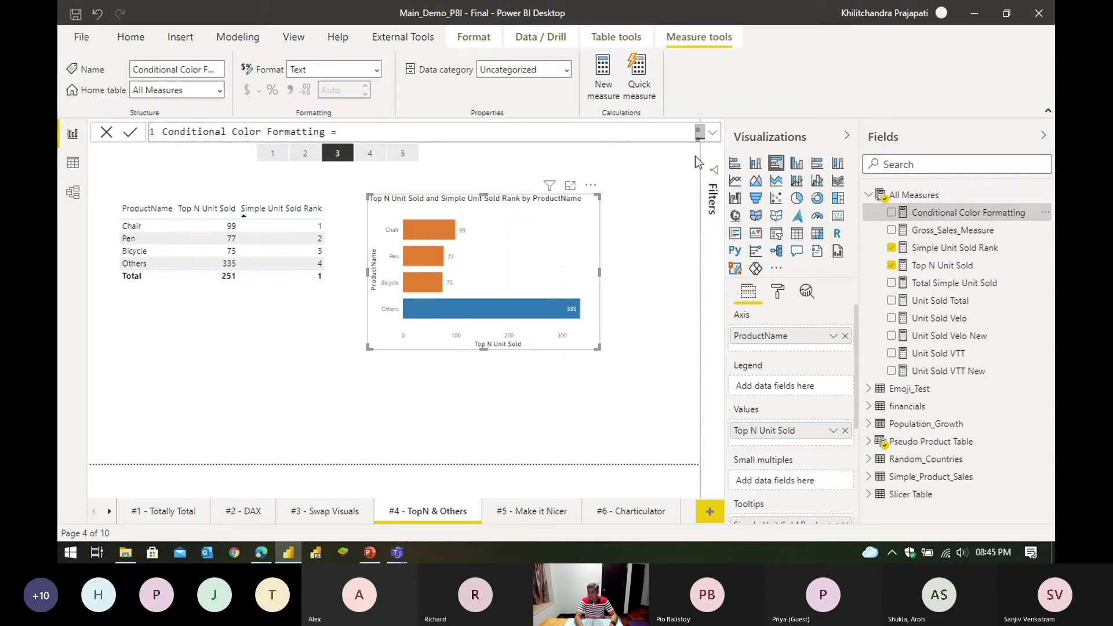
left_click(713, 132)
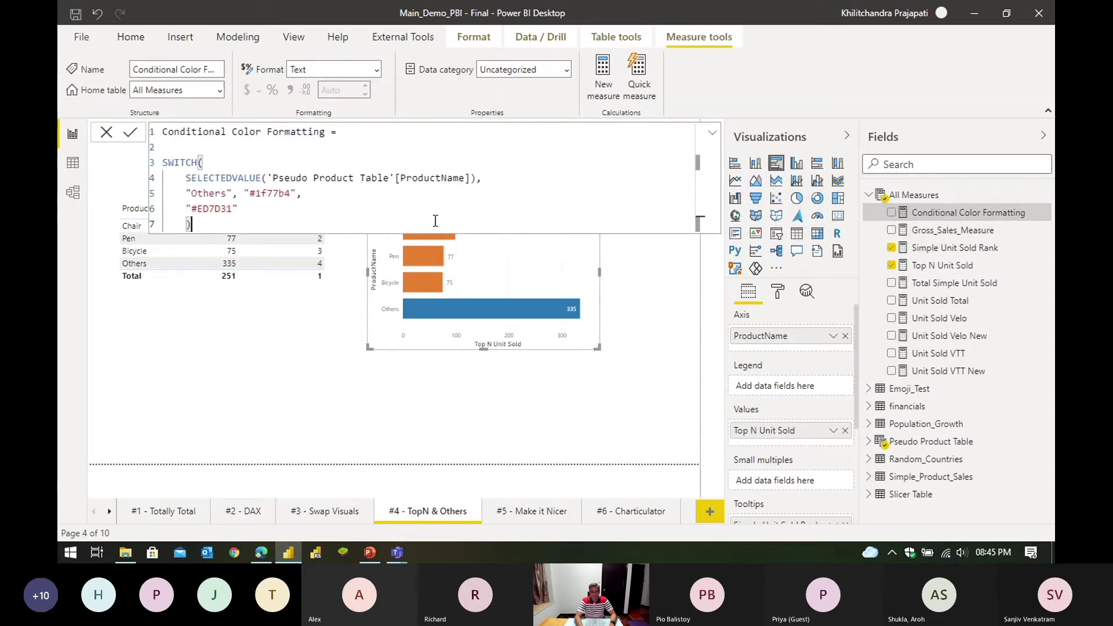
key("Return")
key("Return")
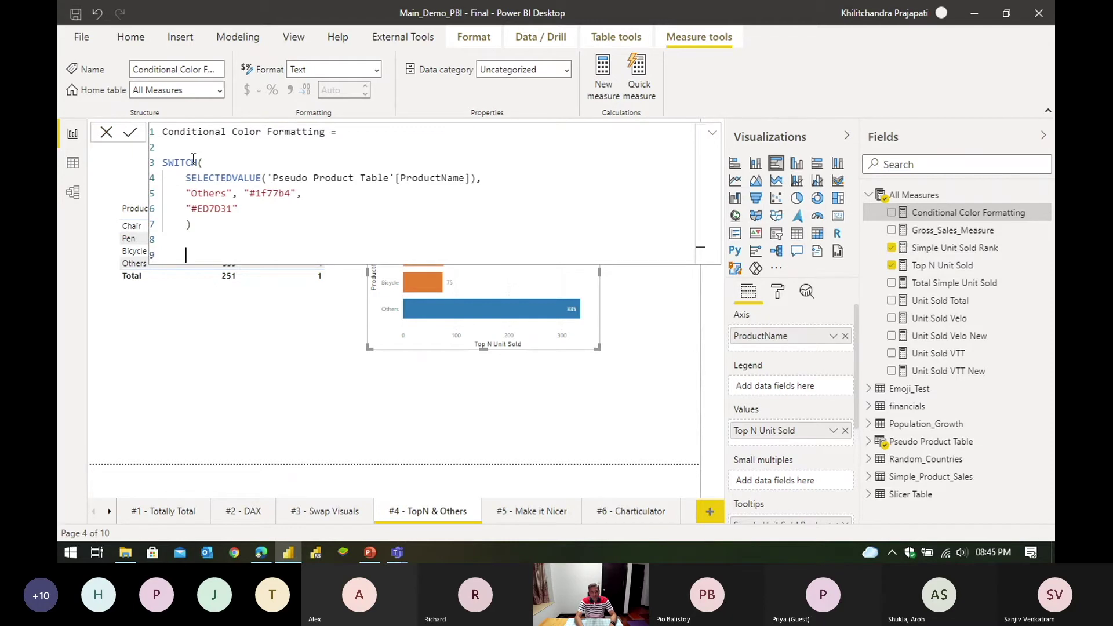
left_click_drag(188, 177, 477, 179)
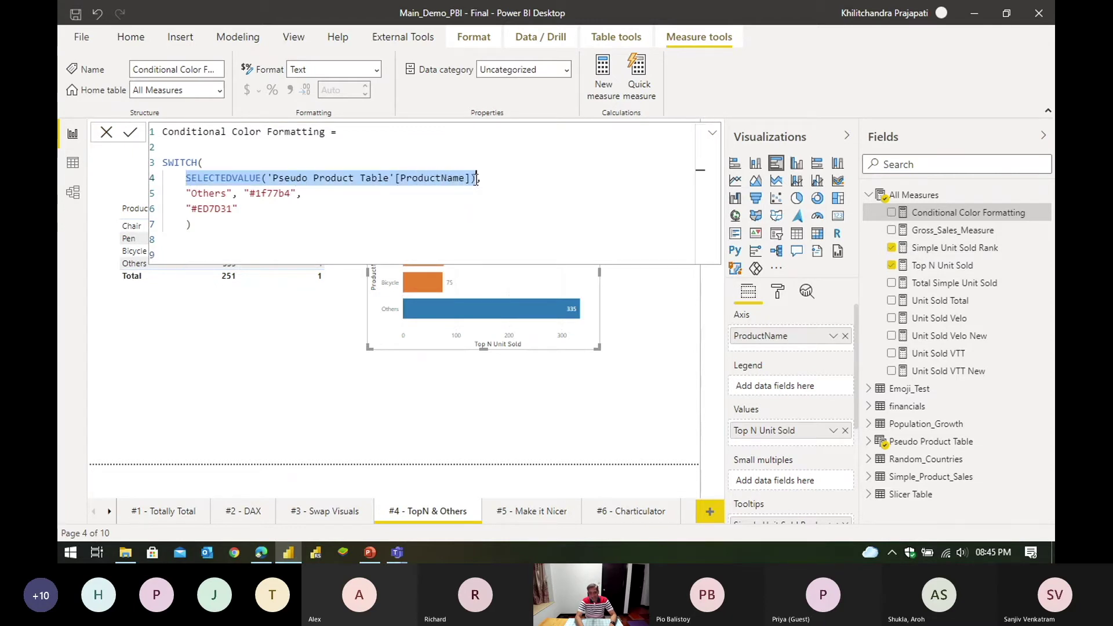
left_click_drag(187, 193, 290, 194)
left_click_drag(191, 207, 237, 208)
left_click(236, 226)
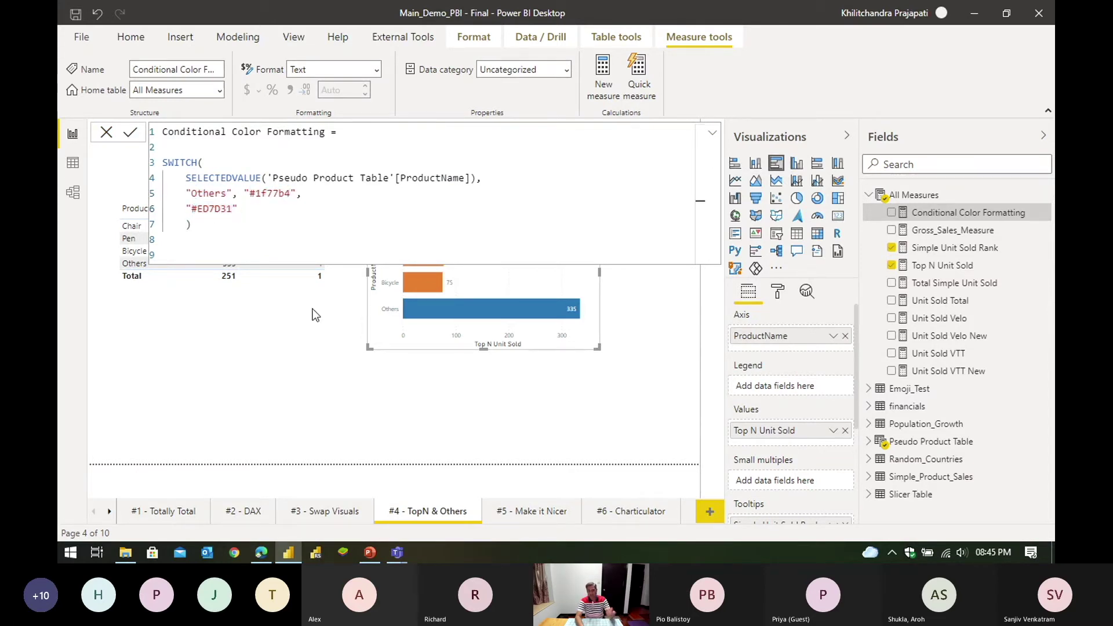
Step: Highlight the Others bar in the chart, and collapse the formula editor to view the whole page
left_click(617, 317)
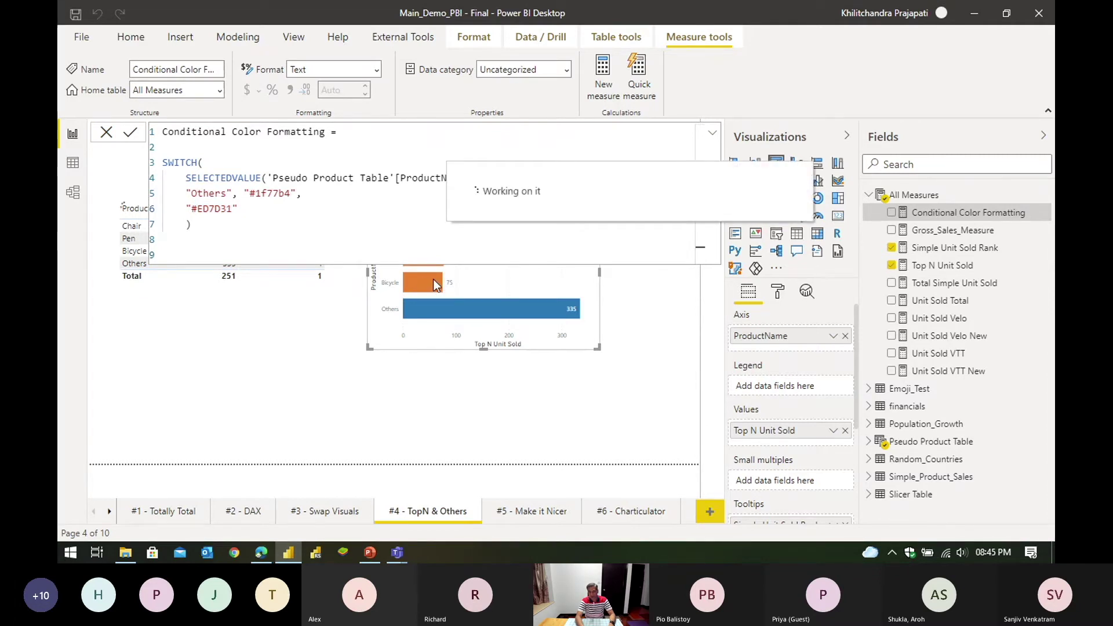
left_click(446, 311)
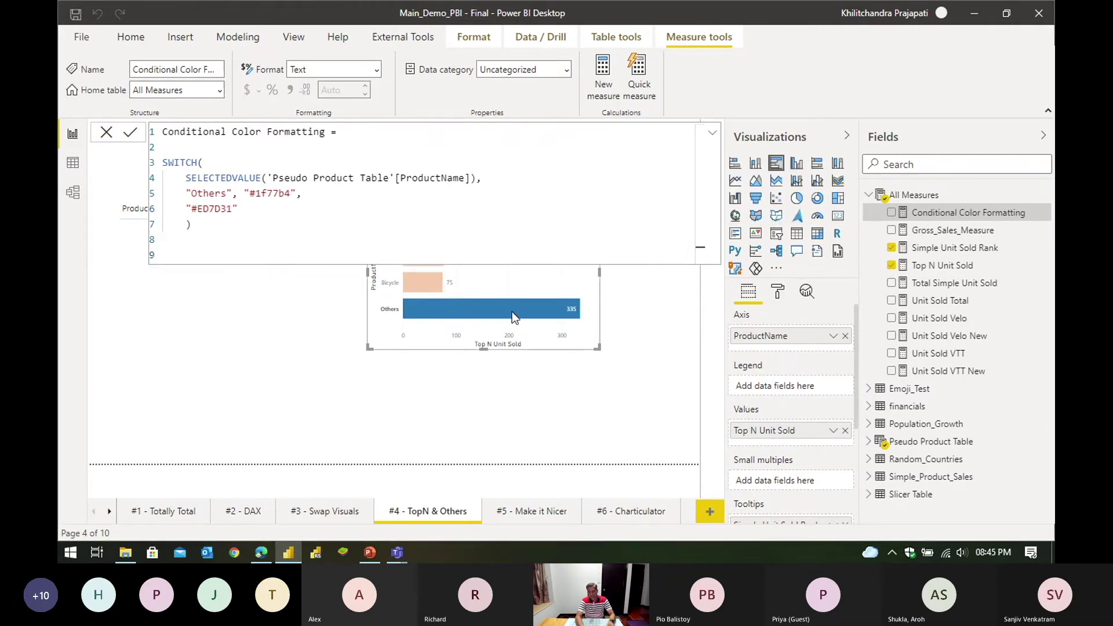
left_click(712, 132)
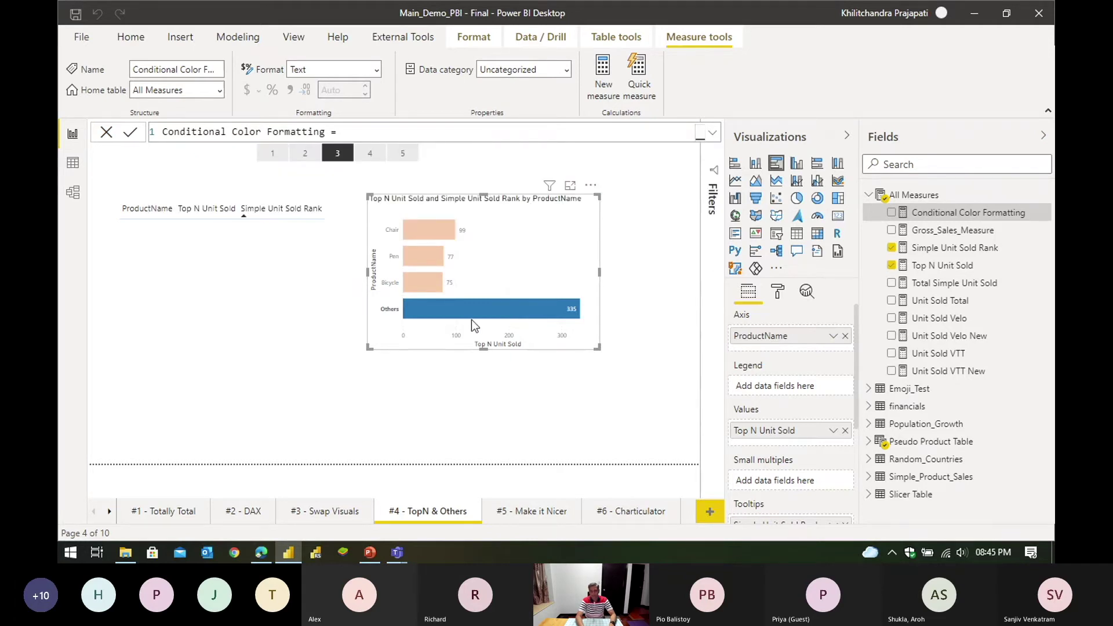
left_click(648, 207)
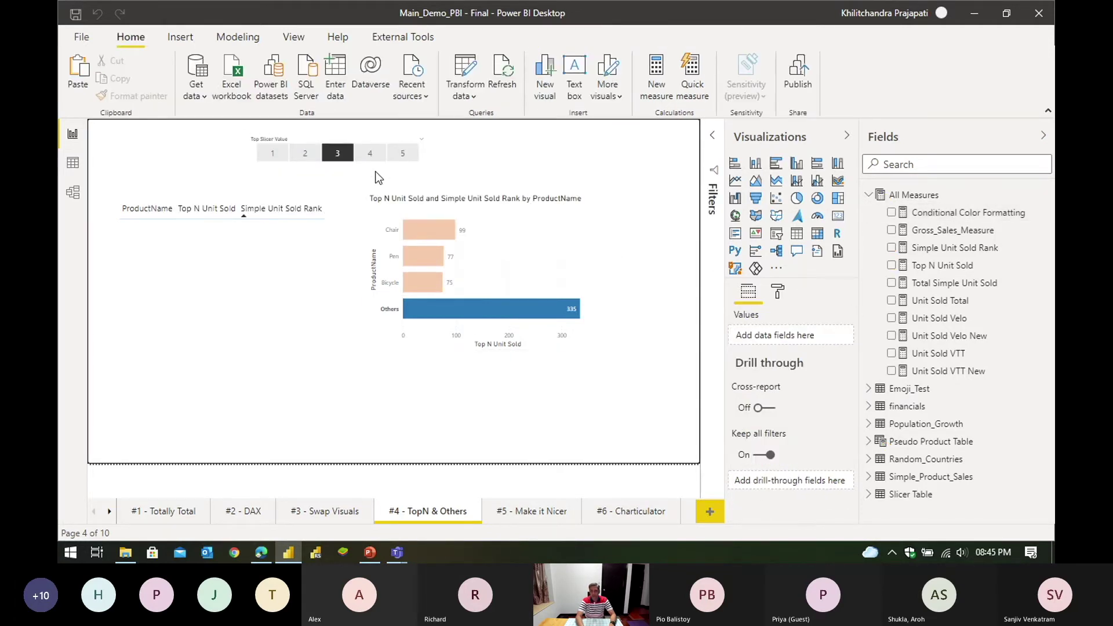
Step: Check the chart with Top Slicer Values 4 and 5, and set the slicer back to 3 with the bar highlight cleared
left_click(371, 153)
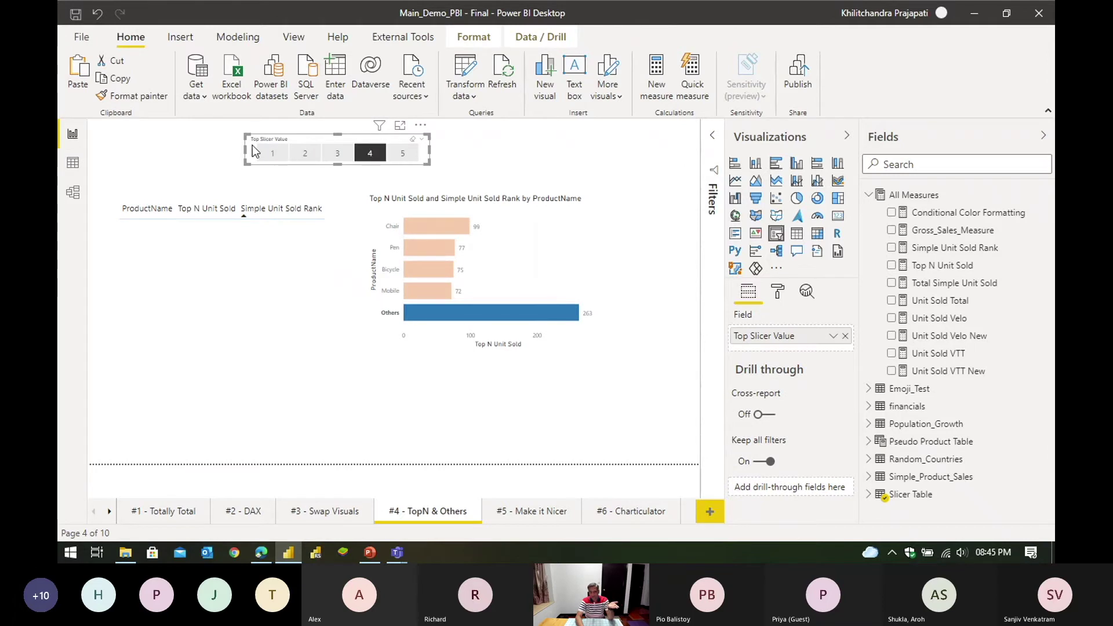
left_click(403, 153)
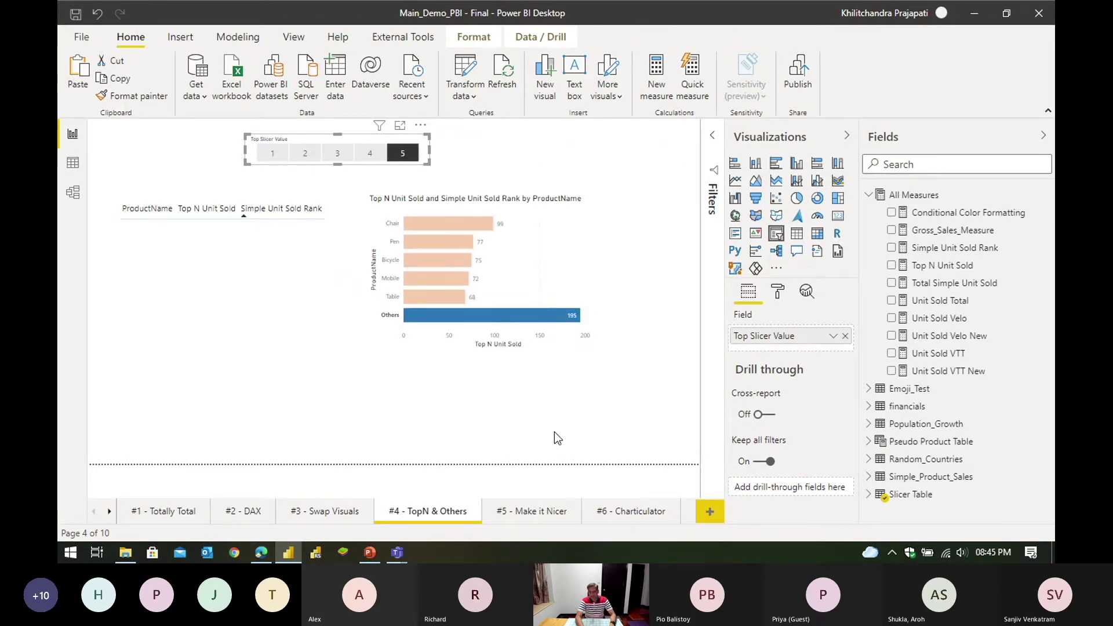
left_click(572, 415)
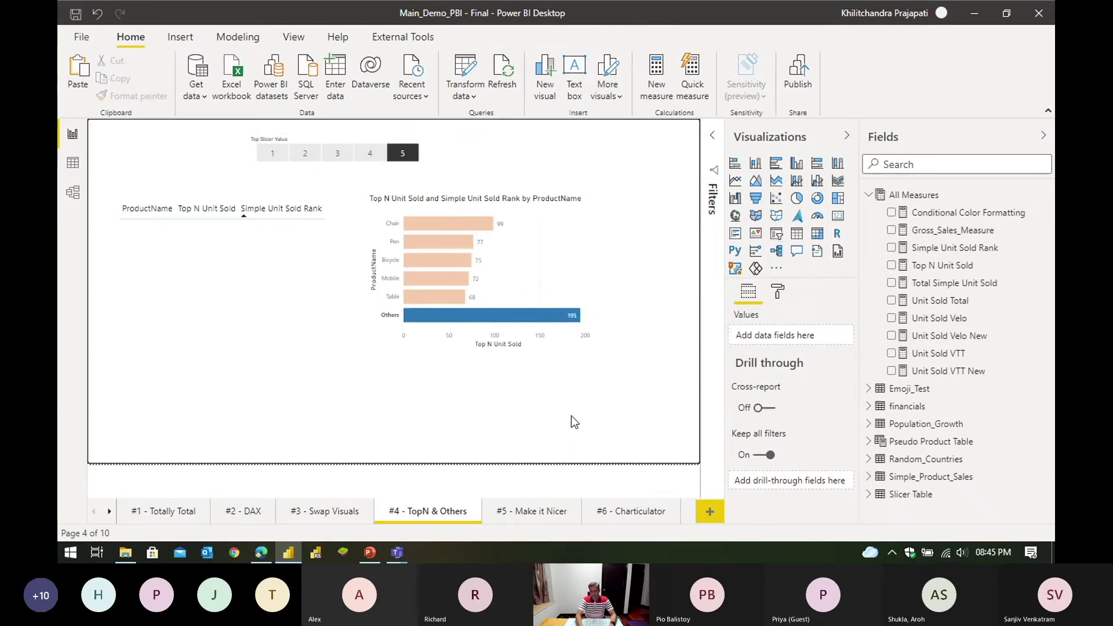
left_click(337, 153)
left_click(582, 253)
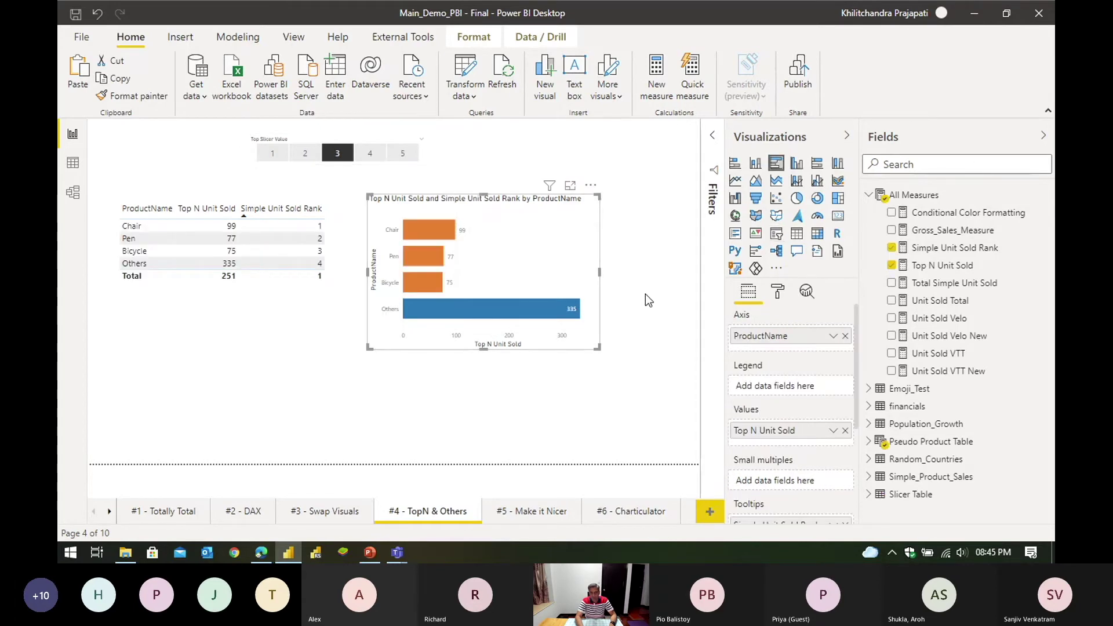
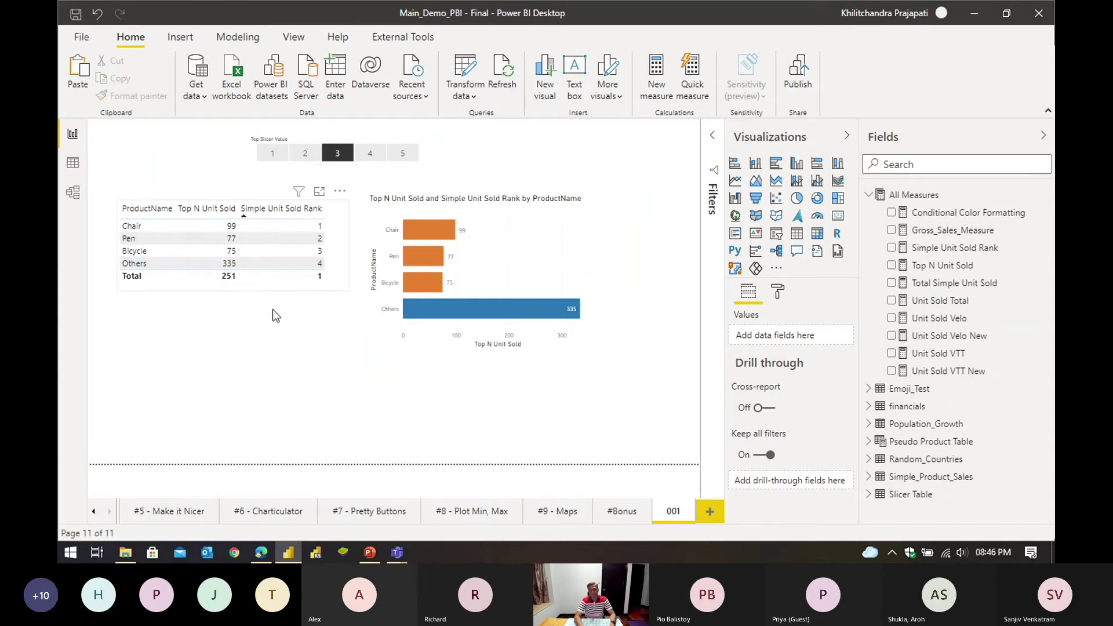
Step: Extend the product table downward, move the bar chart against its edge, and extend the chart to the same height as the table
left_click(235, 293)
left_click_drag(235, 294, 234, 403)
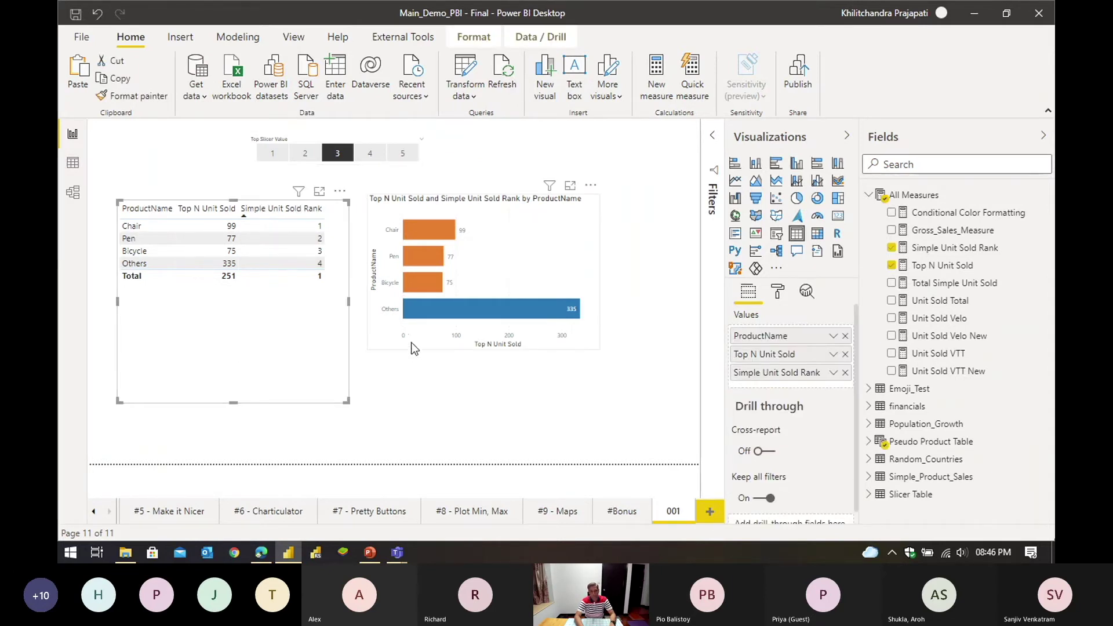
left_click(445, 346)
left_click_drag(581, 255, 566, 255)
left_click_drag(466, 354, 468, 406)
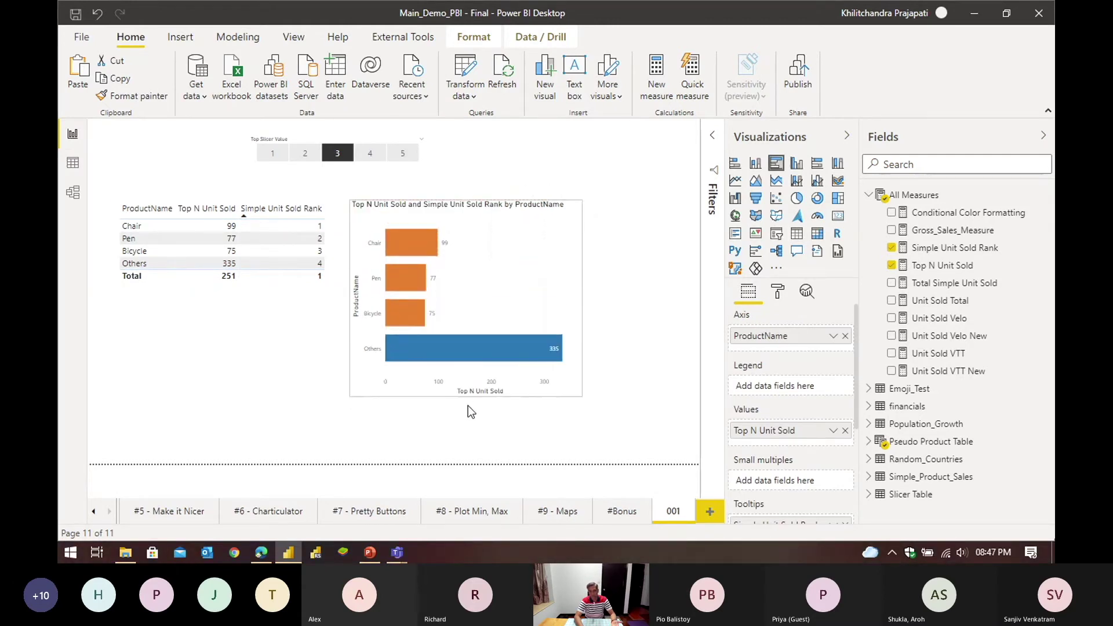
Step: Shift the table and bar chart together toward the page centre, and reposition the Top Slicer Value slicer above them
left_click(266, 348, "ctrl")
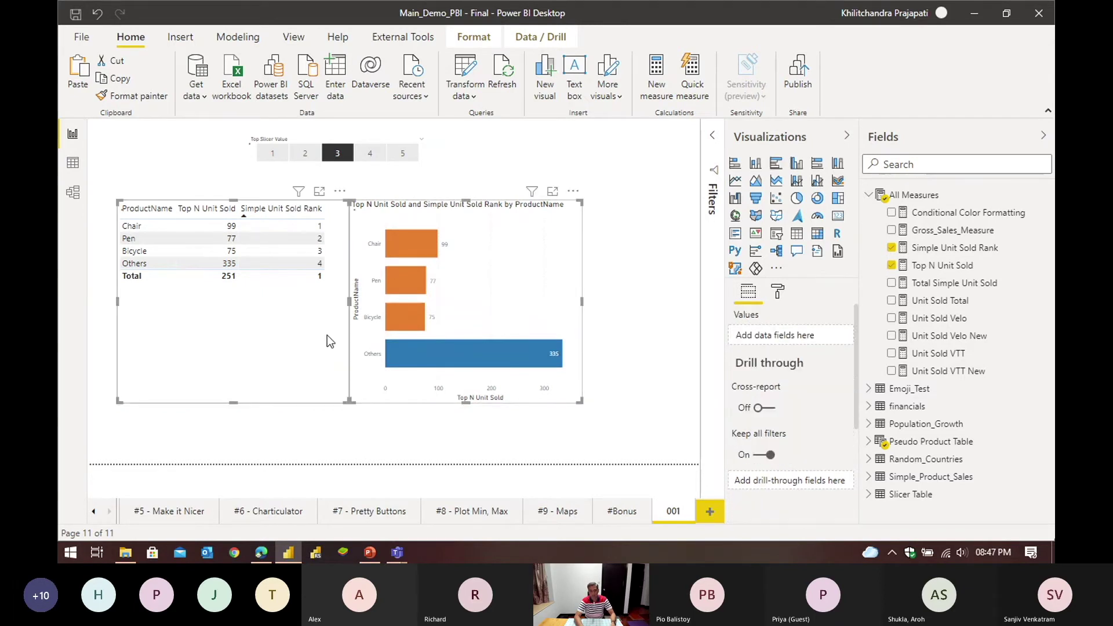
left_click_drag(305, 328, 344, 332)
left_click(429, 176)
left_click_drag(428, 160, 481, 185)
left_click(490, 192)
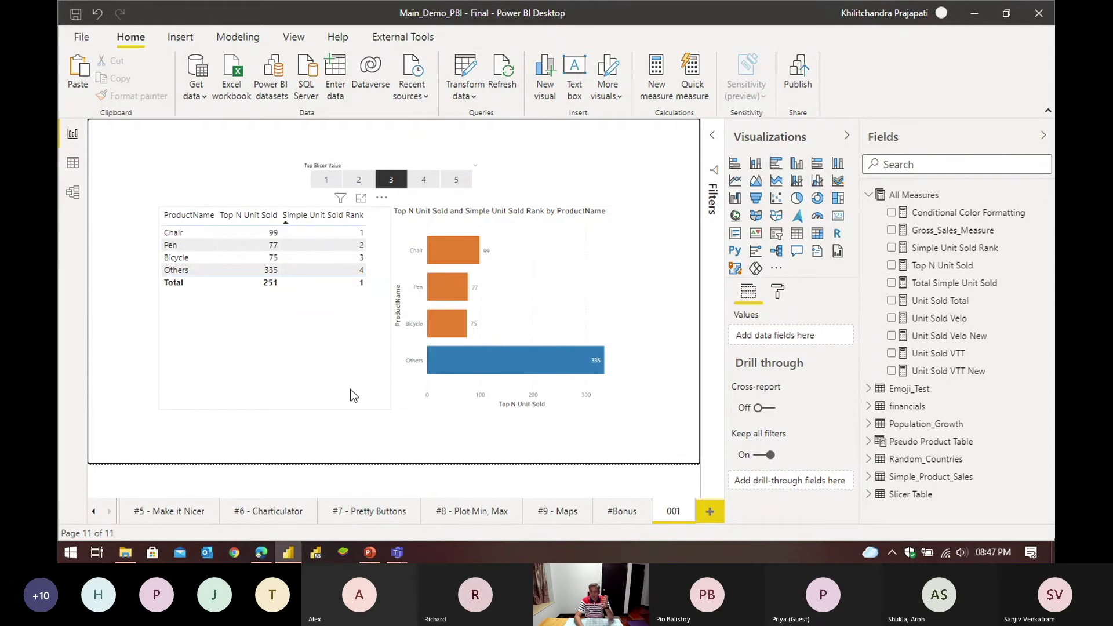
Step: Leave a gap between the table and bar chart by shifting them slightly apart, and check the layout with all visuals selected
left_click(362, 400)
left_click_drag(360, 368, 351, 370)
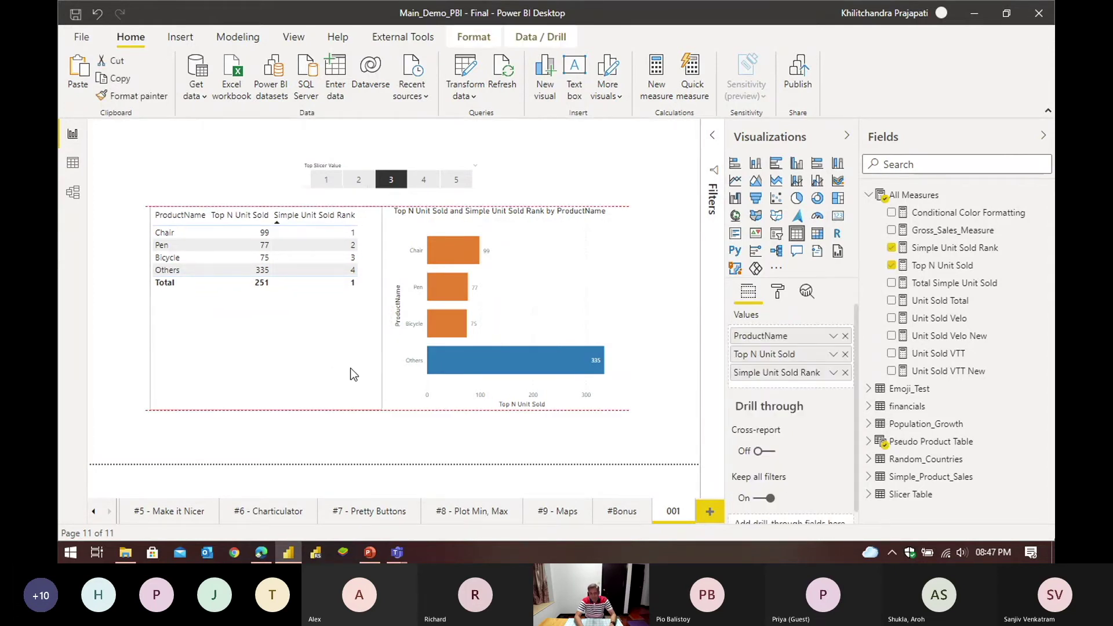
left_click_drag(598, 280, 610, 278)
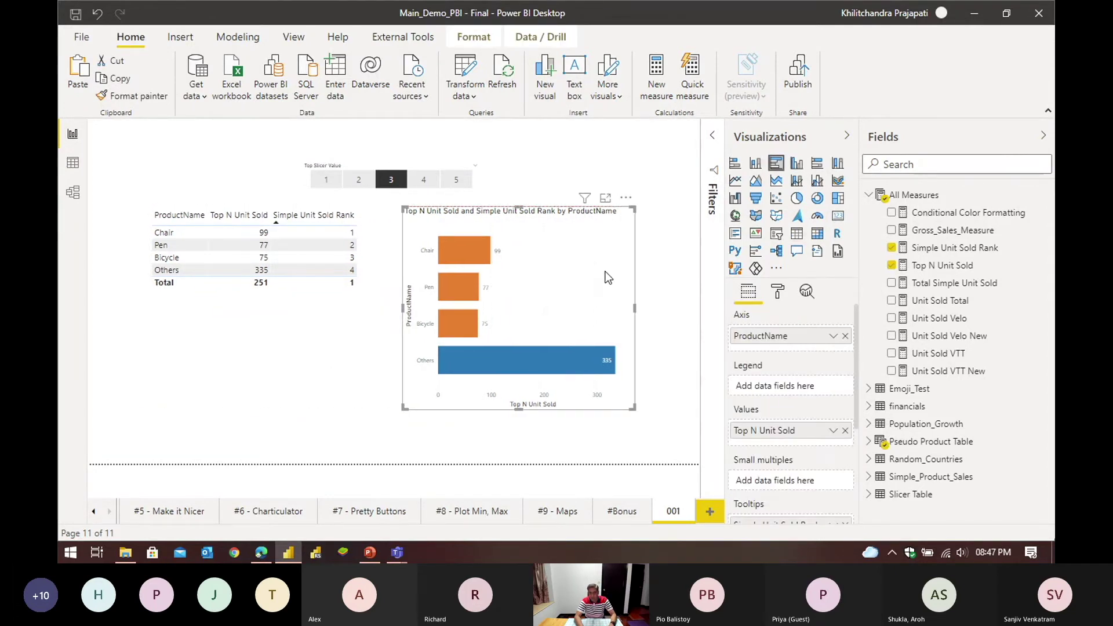
left_click(622, 147)
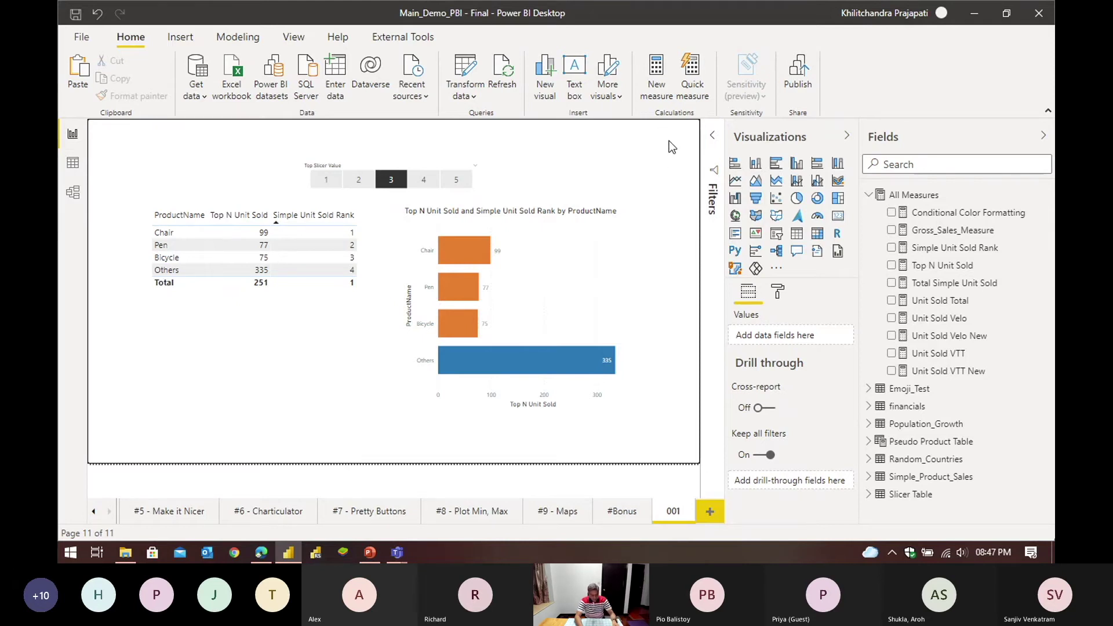
key("ctrl+a")
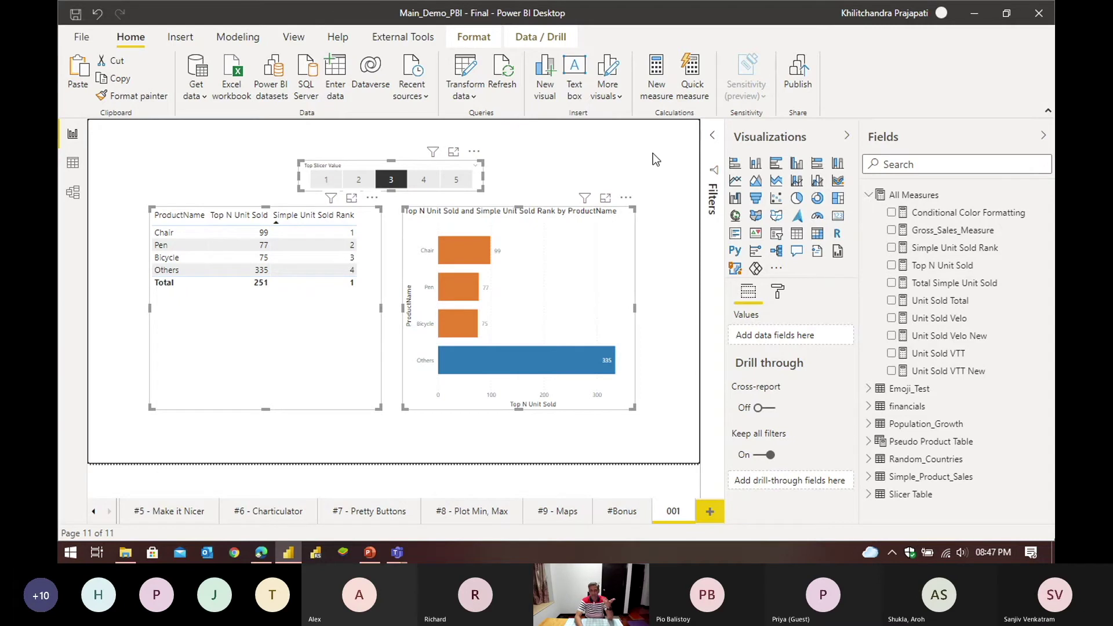
left_click(570, 162)
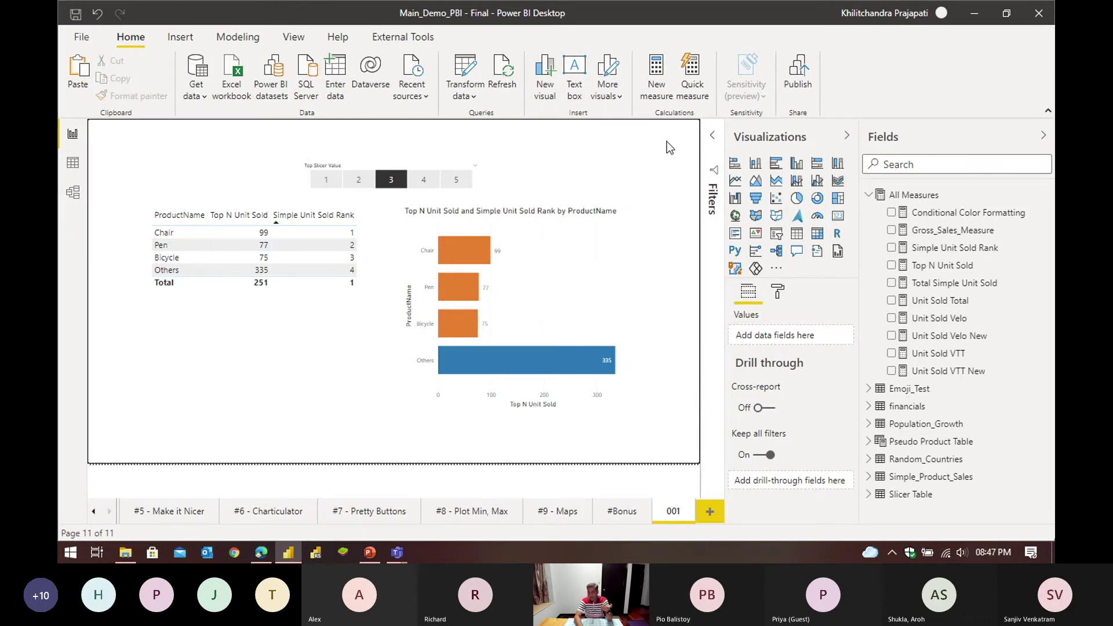
Step: Give the report page a light blue background with 0% transparency
left_click(778, 292)
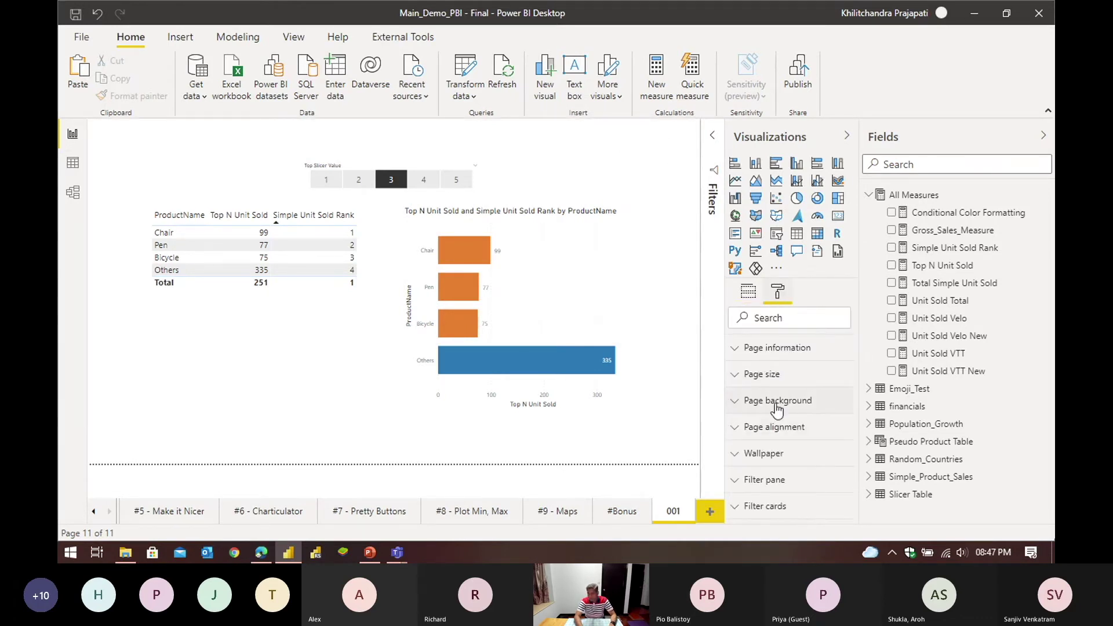
left_click(746, 408)
scroll(797, 388, "down", 2)
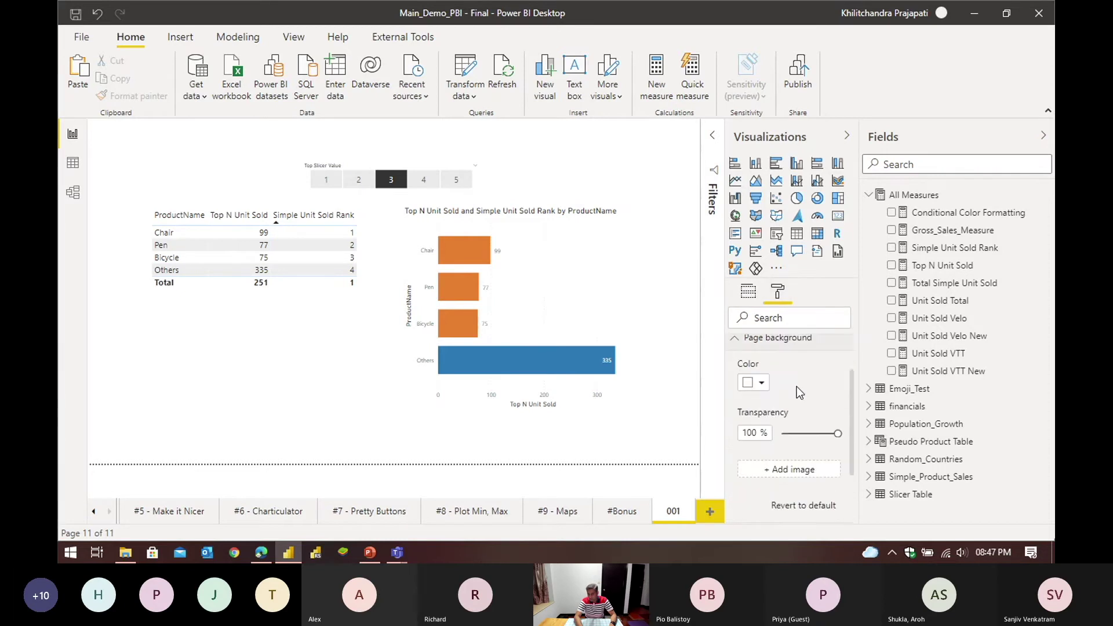
left_click(766, 371)
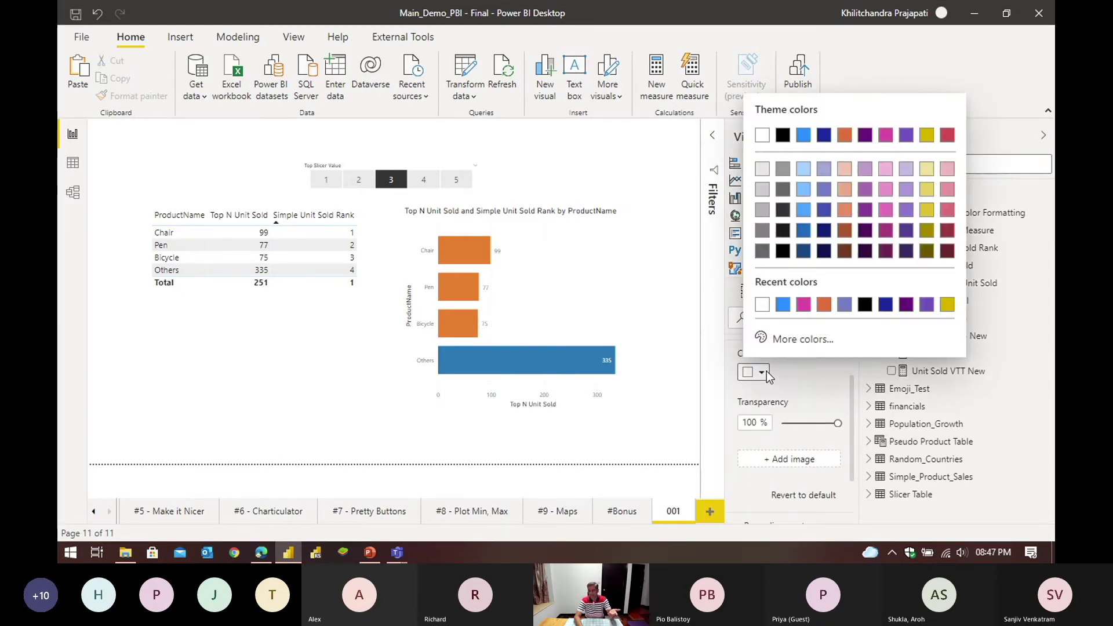
left_click(803, 189)
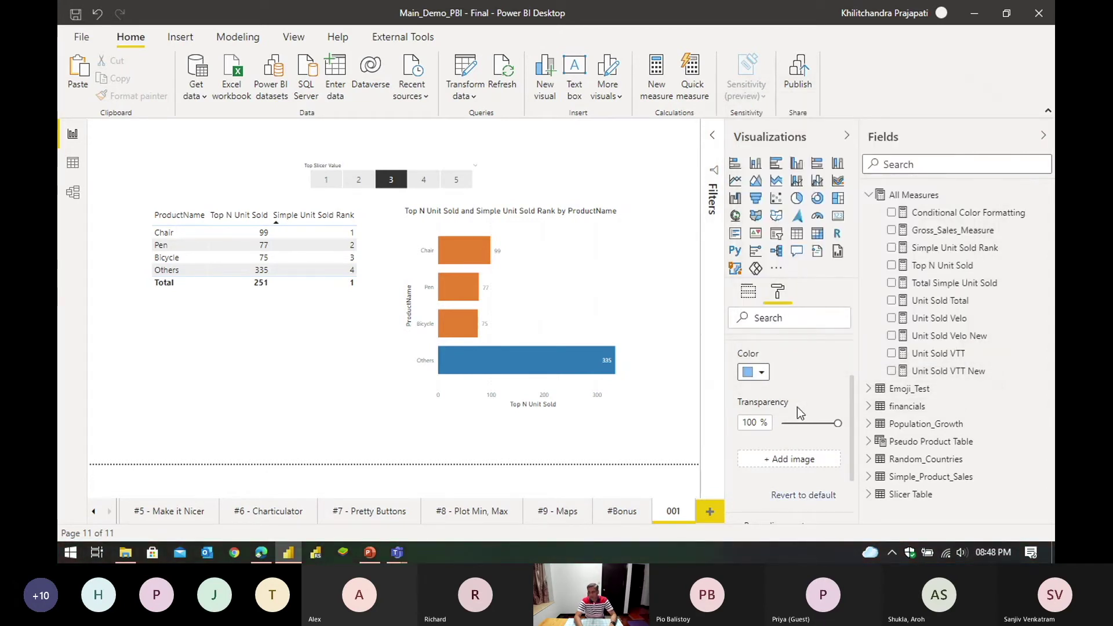
left_click_drag(838, 423, 765, 423)
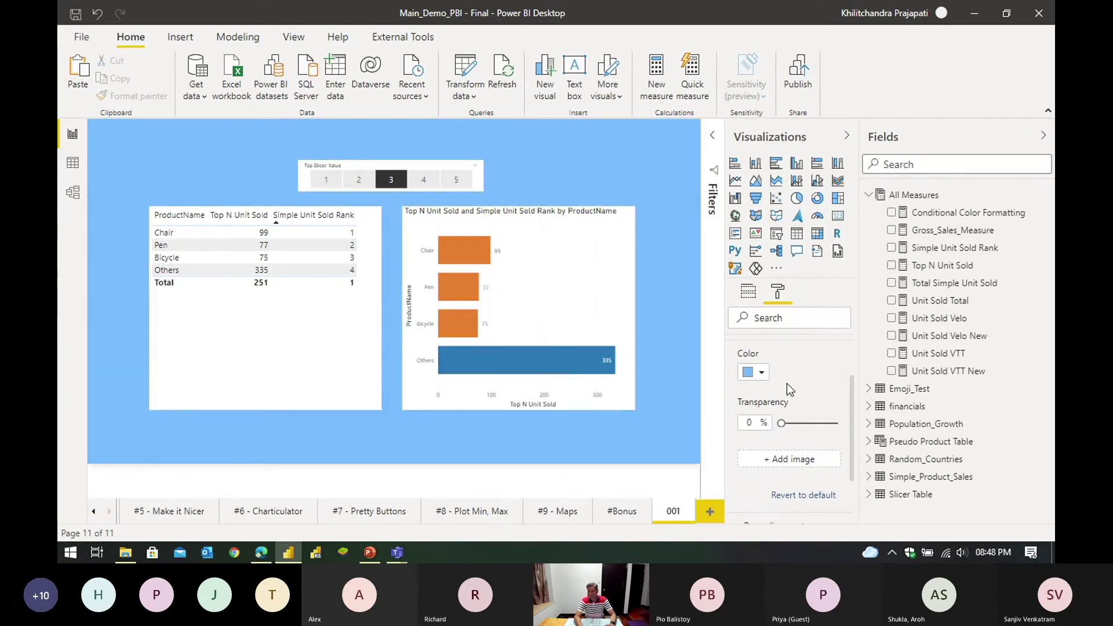
Step: Change the page background to the muted violet-blue from the recent colours
left_click(766, 373)
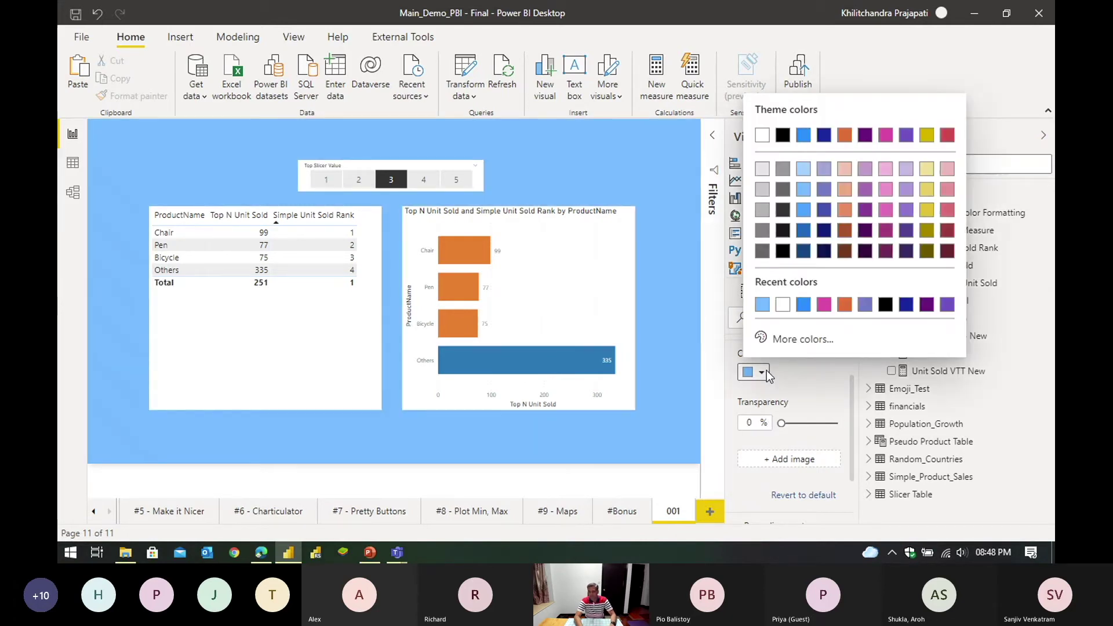
left_click(865, 306)
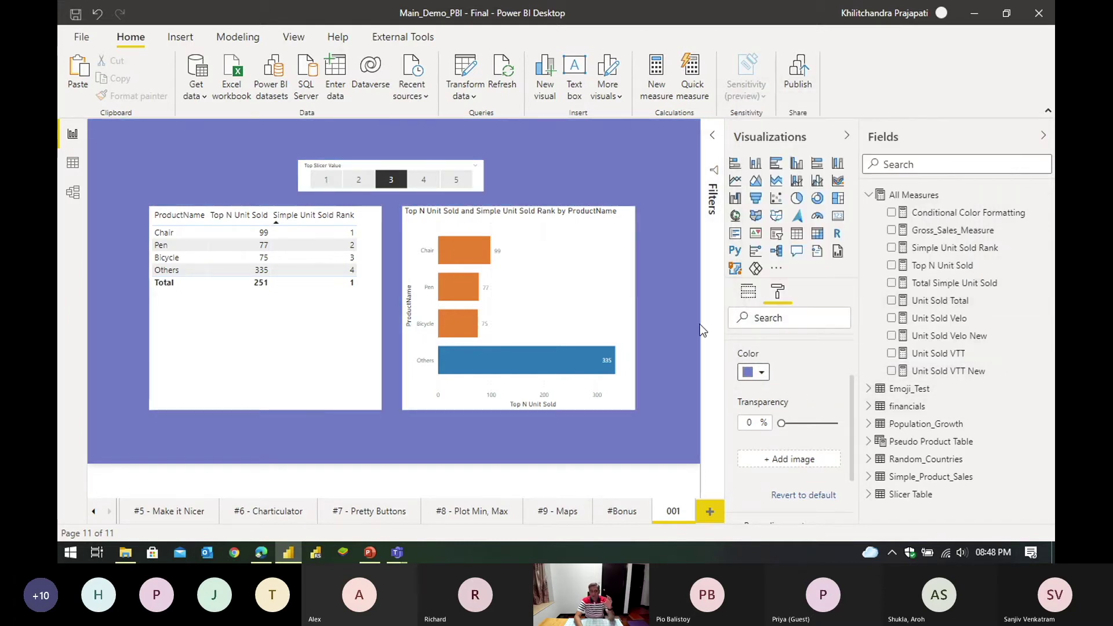
left_click(660, 285)
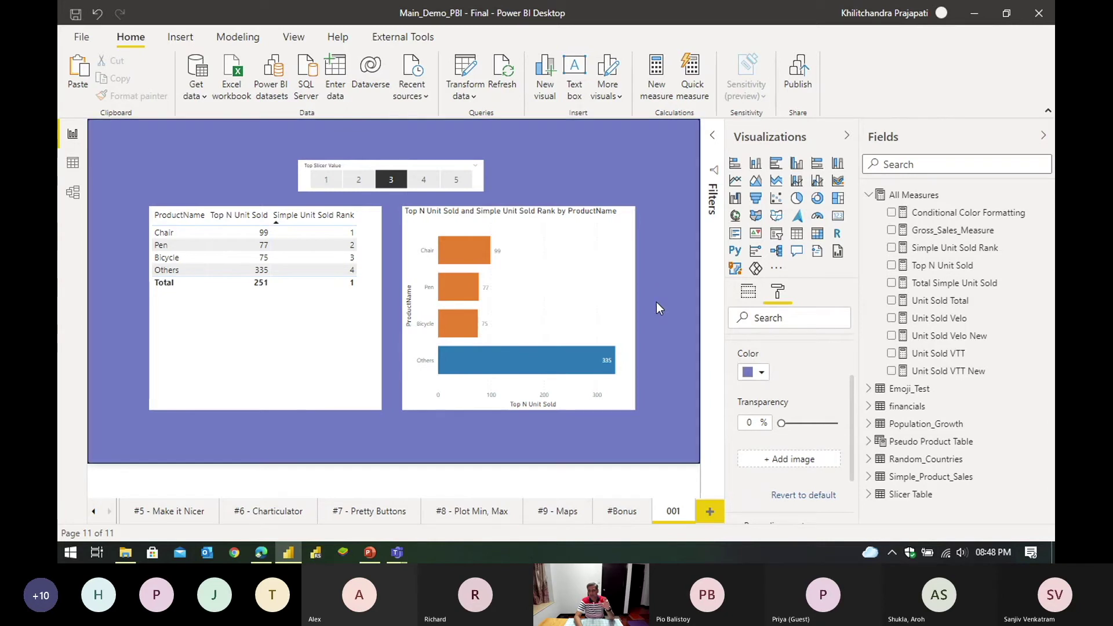
Step: Turn on the shadow for the Top N Unit Sold bar chart
left_click(624, 239)
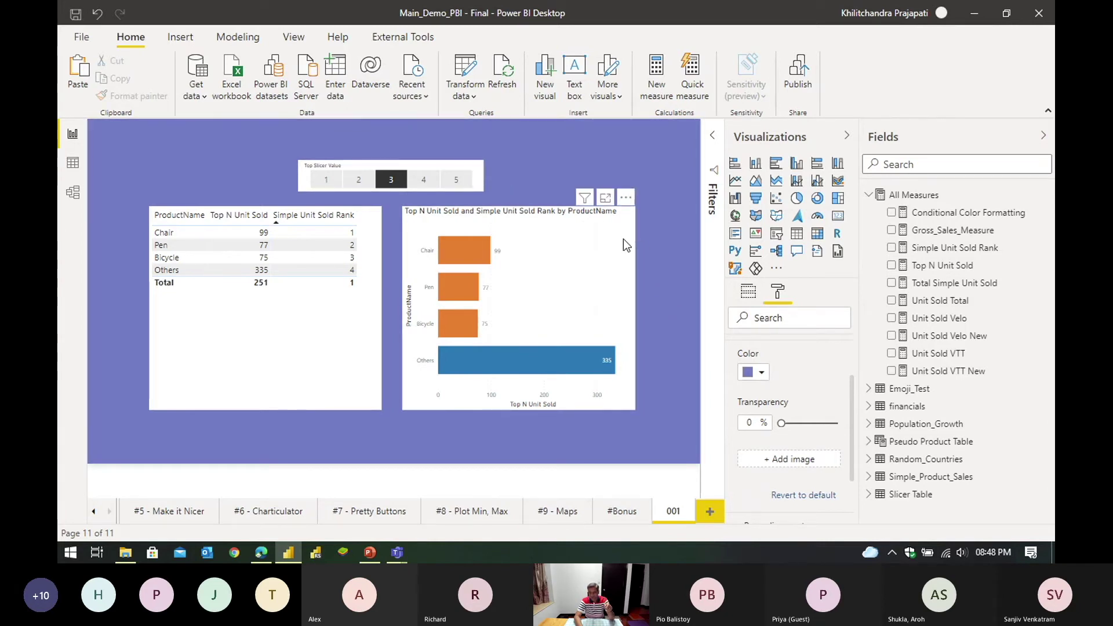
left_click(777, 291)
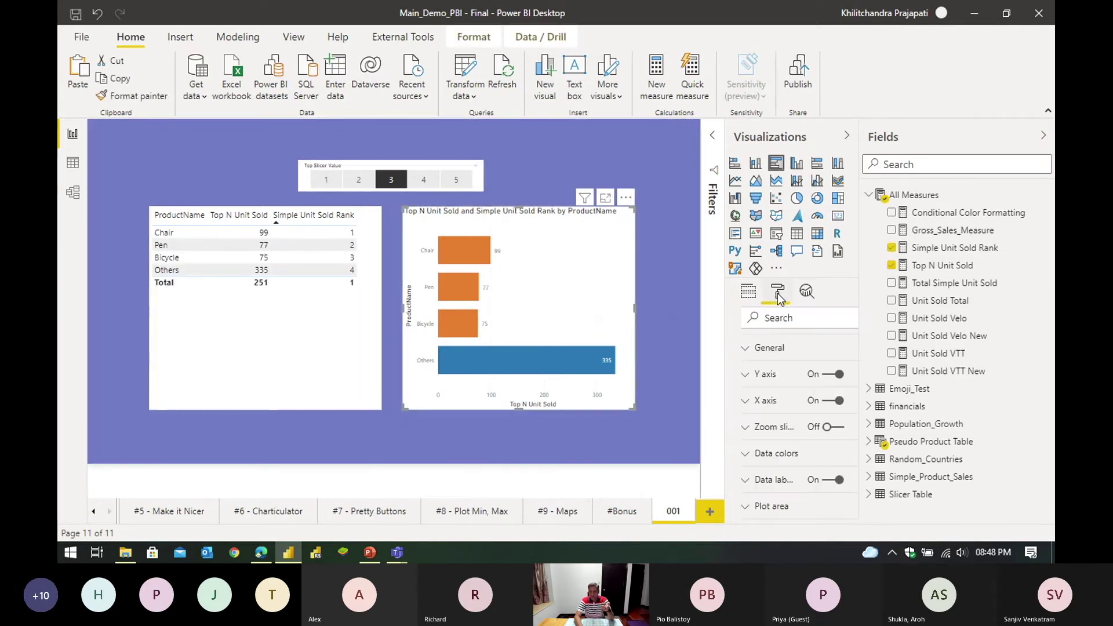
scroll(816, 406, "down", 3)
left_click(829, 464)
Step: Turn on the shadow for the product table and for the Top Slicer Value slicer
left_click(371, 369)
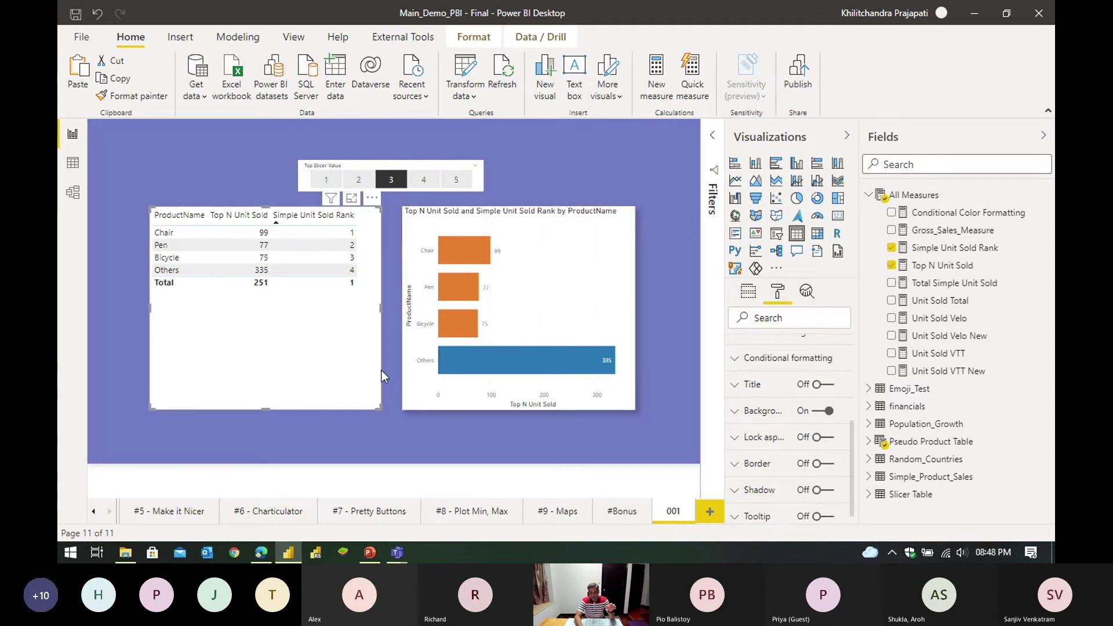
scroll(818, 459, "down", 1)
left_click(823, 464)
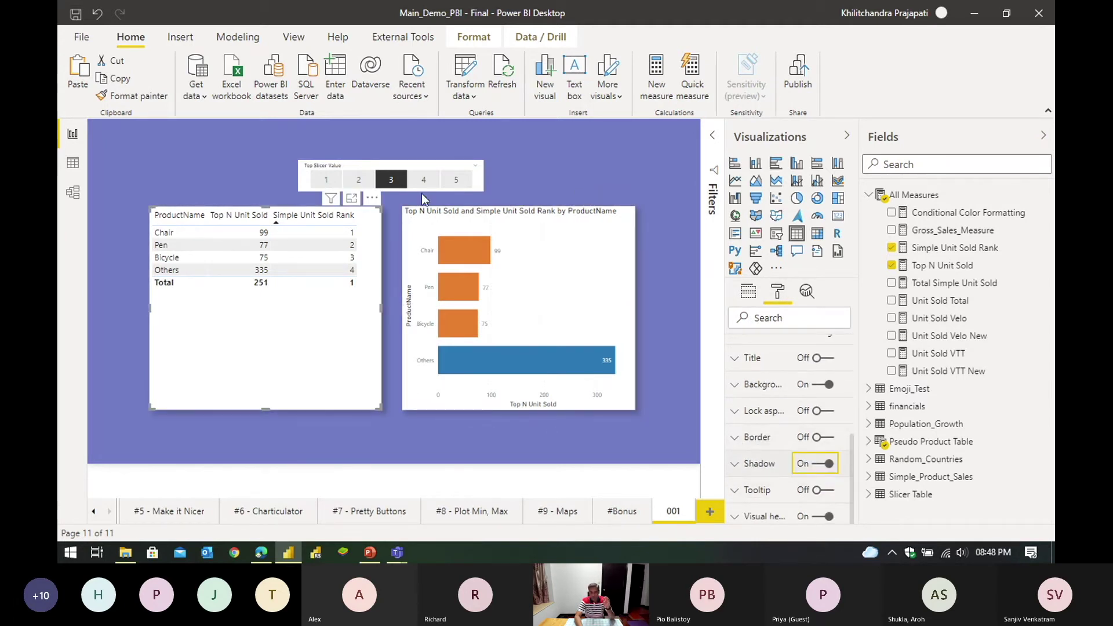
left_click(476, 185)
left_click(819, 492)
left_click(681, 176)
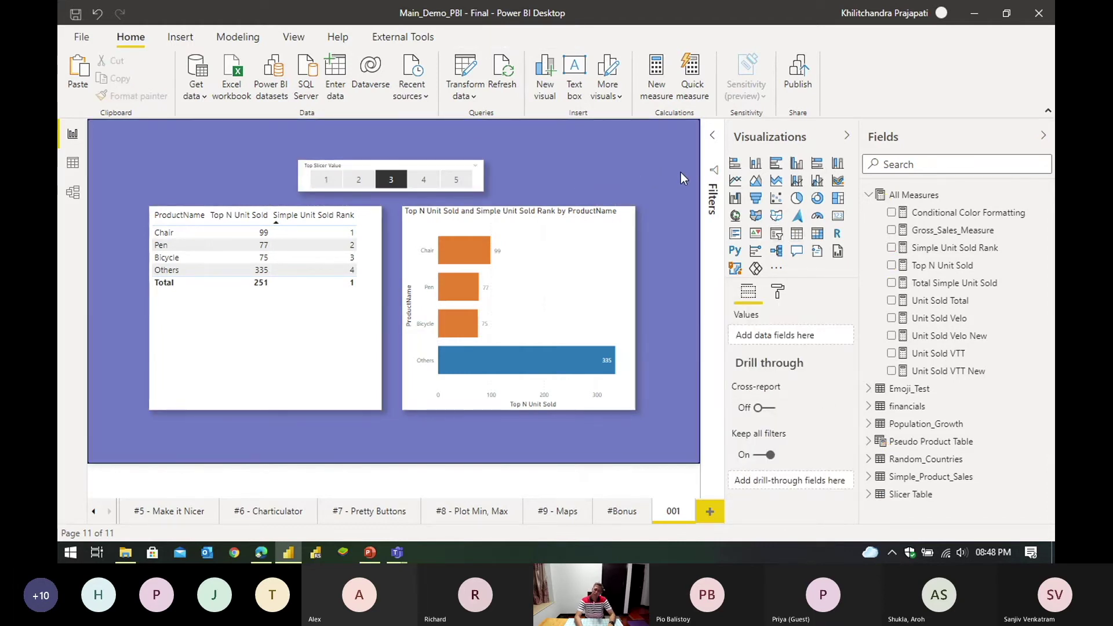
Step: Turn on the bar chart's border and set its radius to 30 px, widening the formatting pane for easier reading
left_click(631, 227)
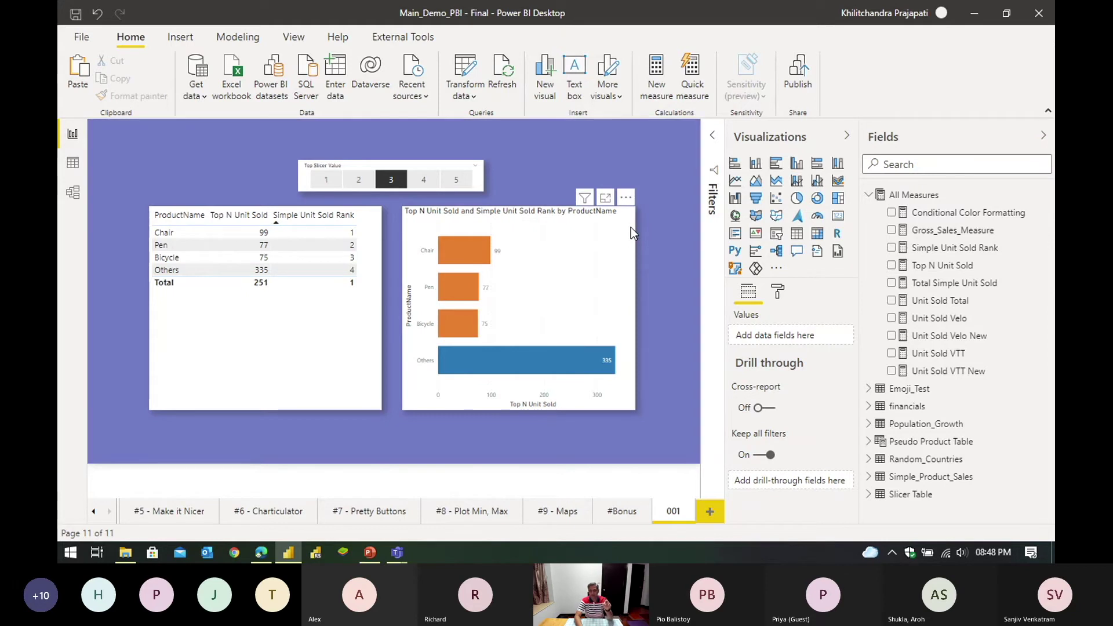
left_click(778, 292)
scroll(778, 398, "down", 5)
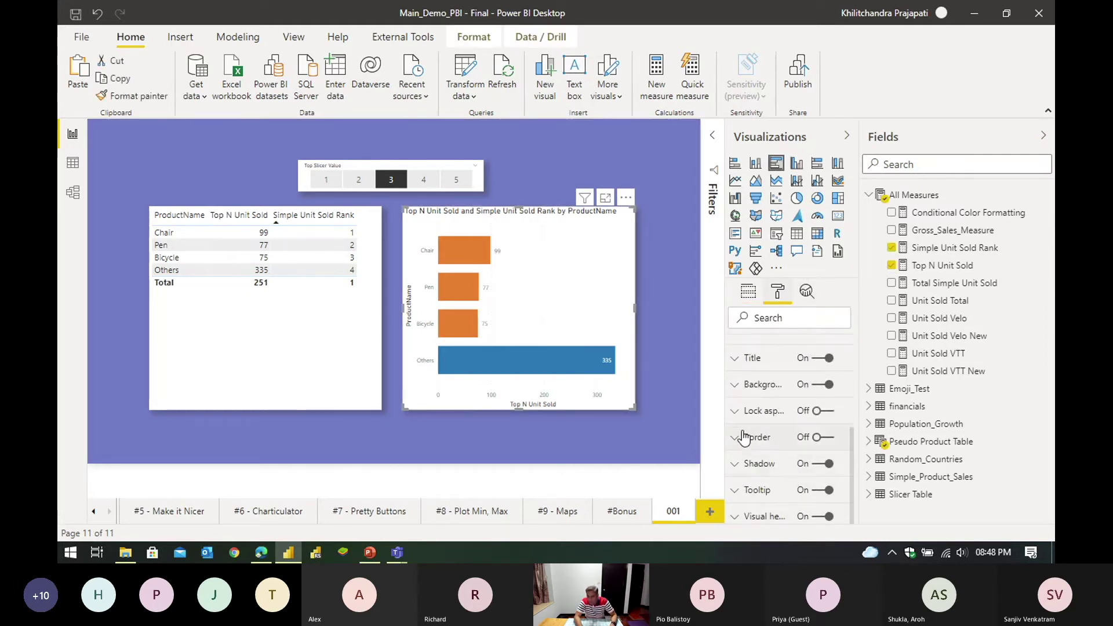
left_click_drag(723, 312, 682, 322)
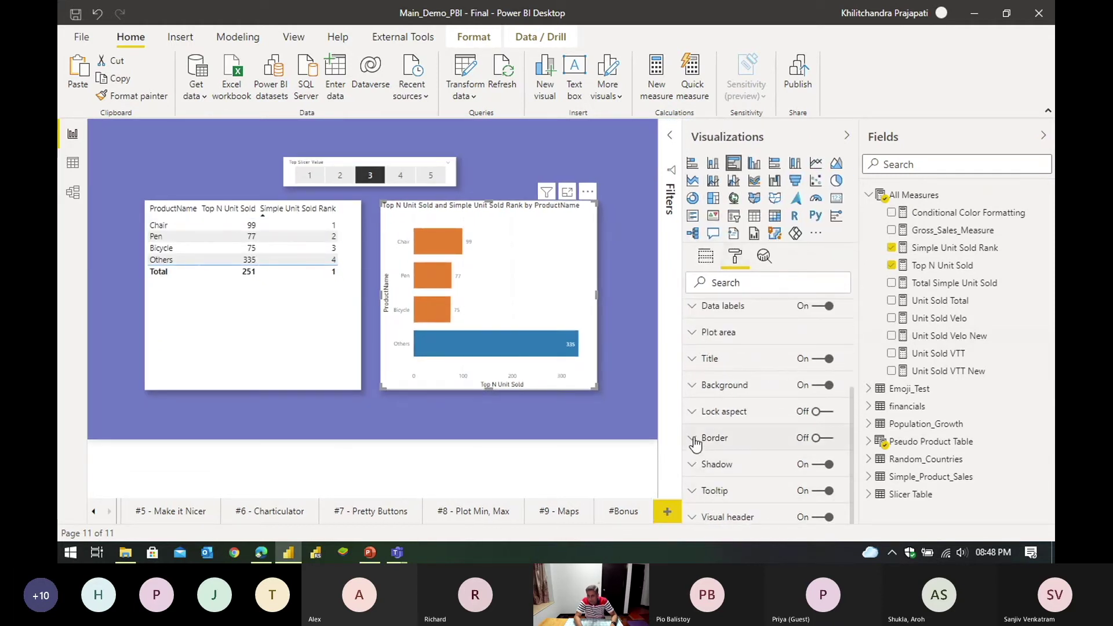
left_click(693, 439)
left_click(824, 443)
scroll(812, 441, "down", 3)
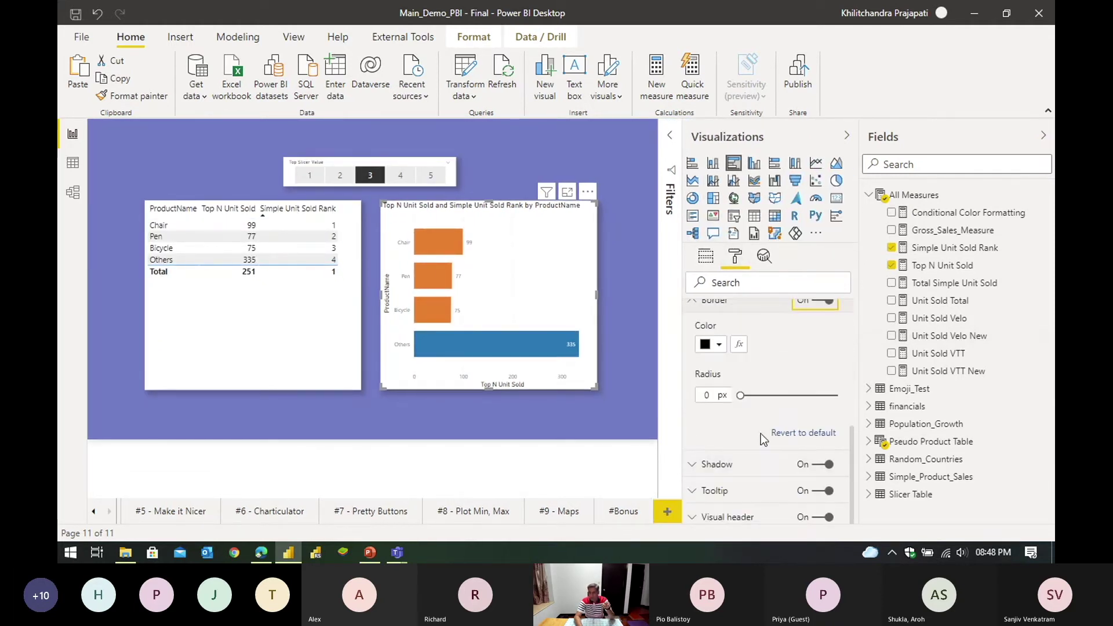
left_click_drag(740, 394, 838, 396)
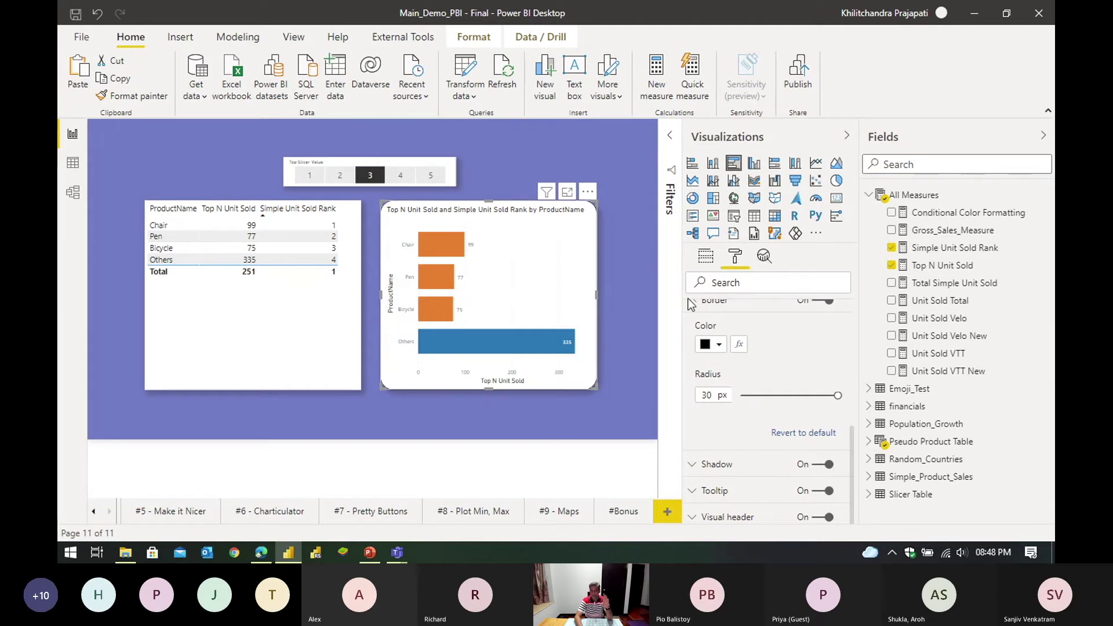
Step: Turn on the product table's border and raise its radius to the maximum for rounded corners like the chart's
left_click(311, 349)
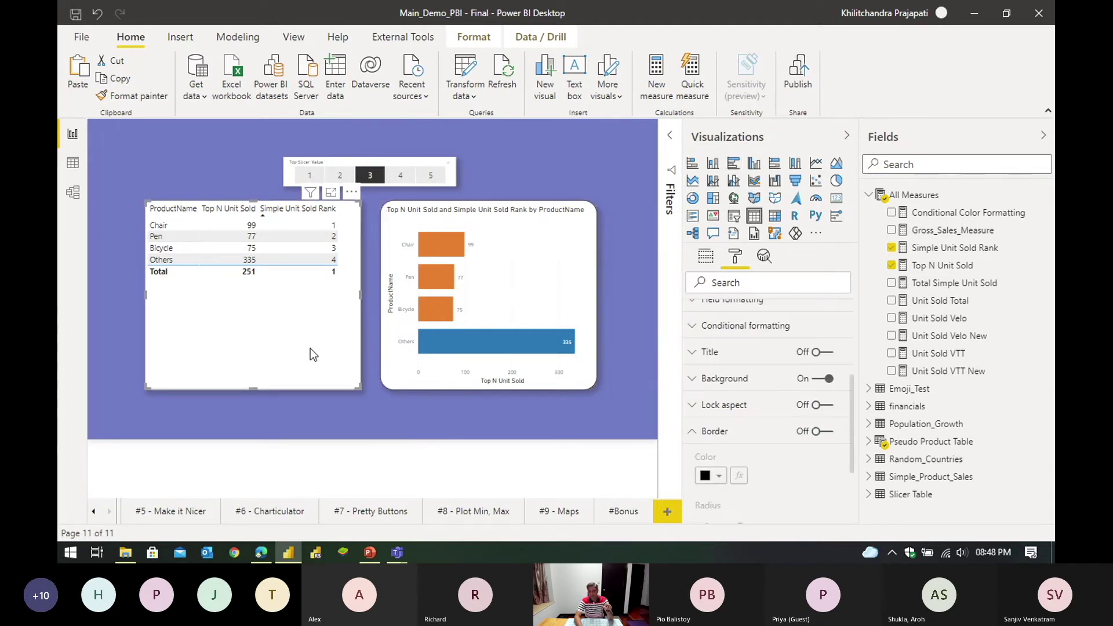
left_click(828, 431)
scroll(792, 468, "down", 3)
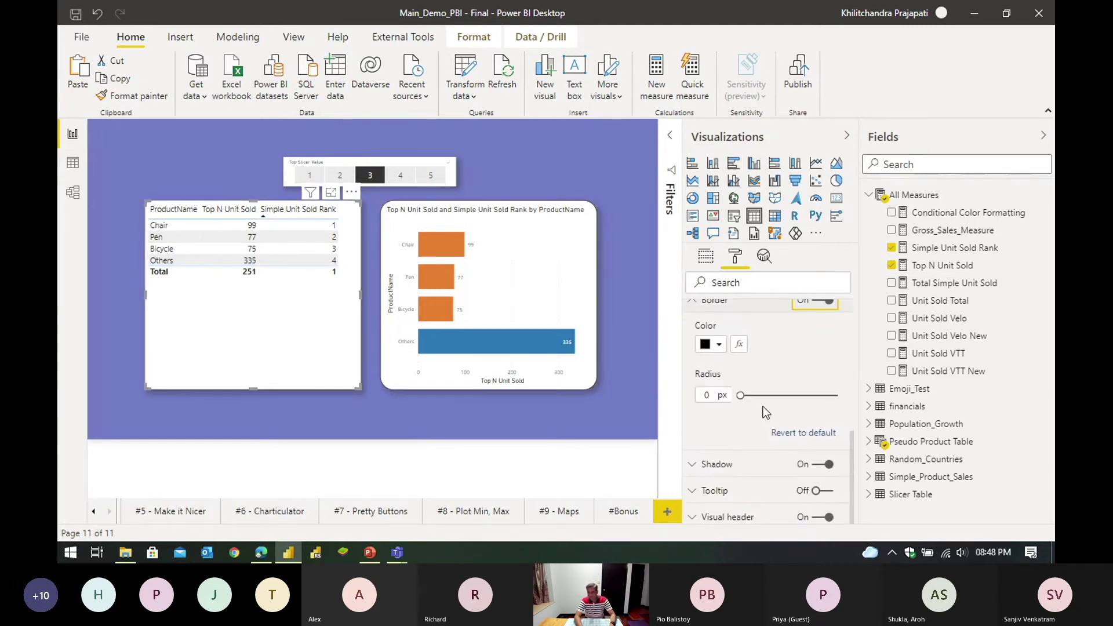
left_click_drag(763, 395, 858, 400)
left_click(589, 186)
left_click(706, 257)
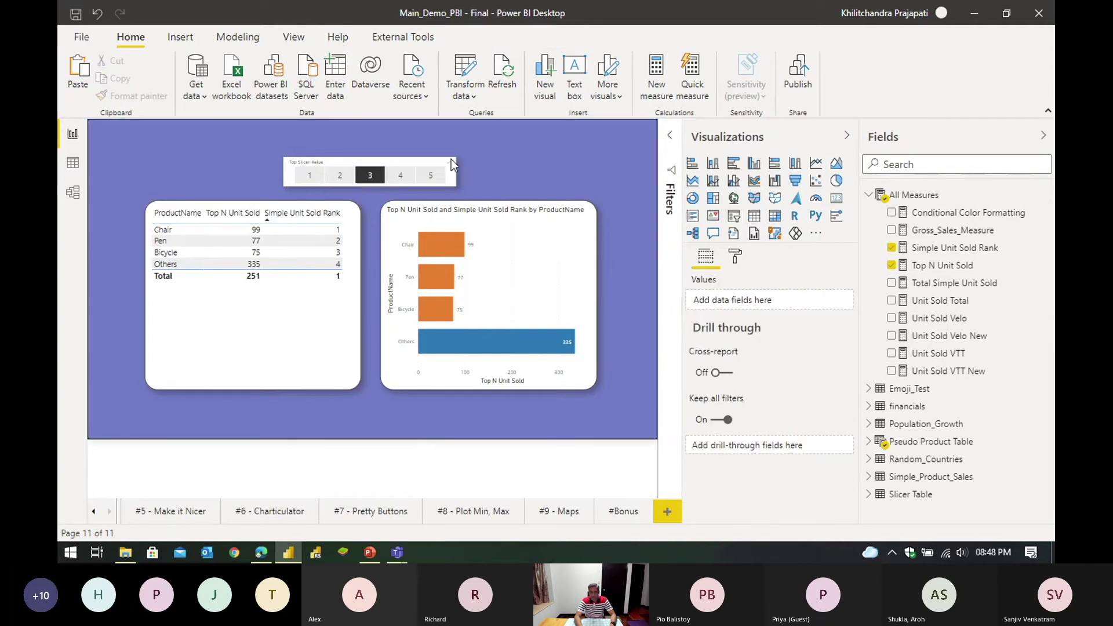
Step: Turn on the Top Slicer Value slicer's border and set its radius to 20 px
left_click(451, 175)
left_click(735, 257)
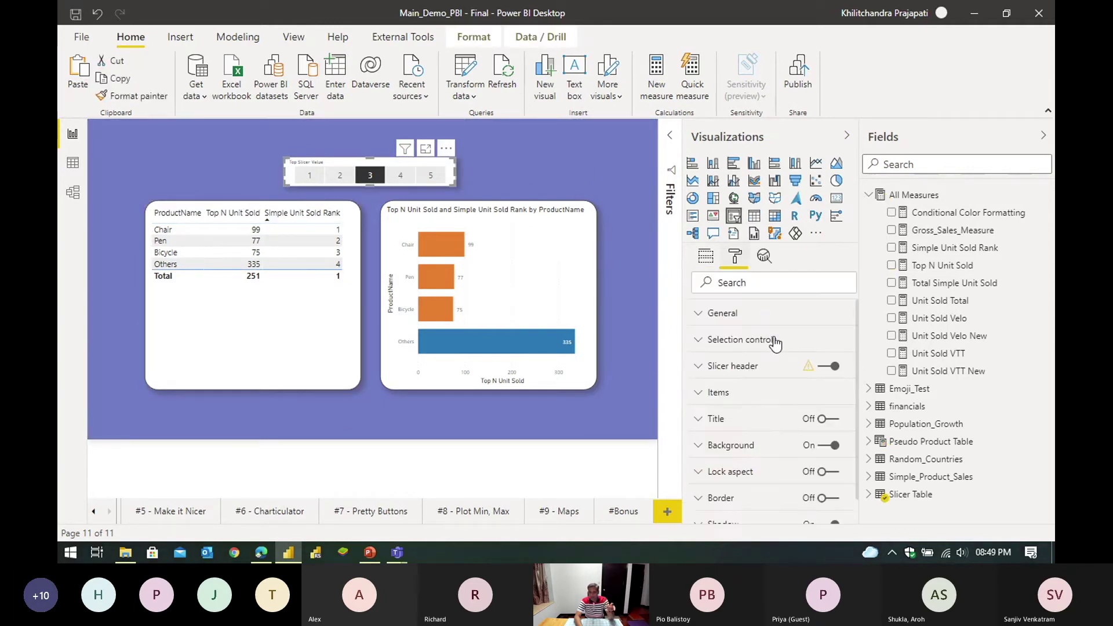
scroll(771, 383, "down", 1)
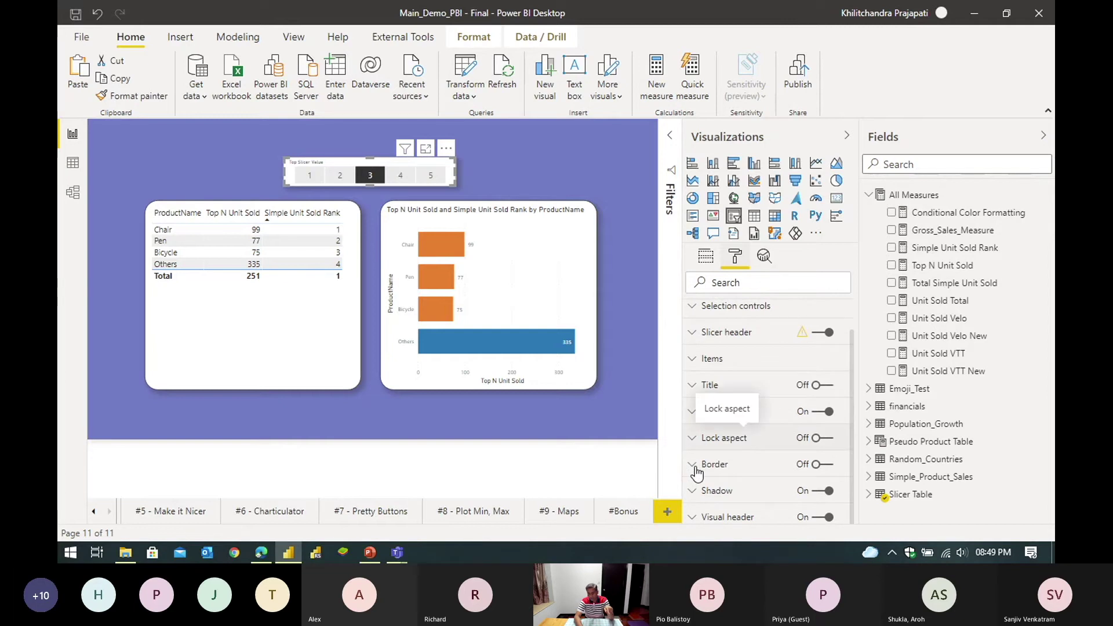
left_click(820, 464)
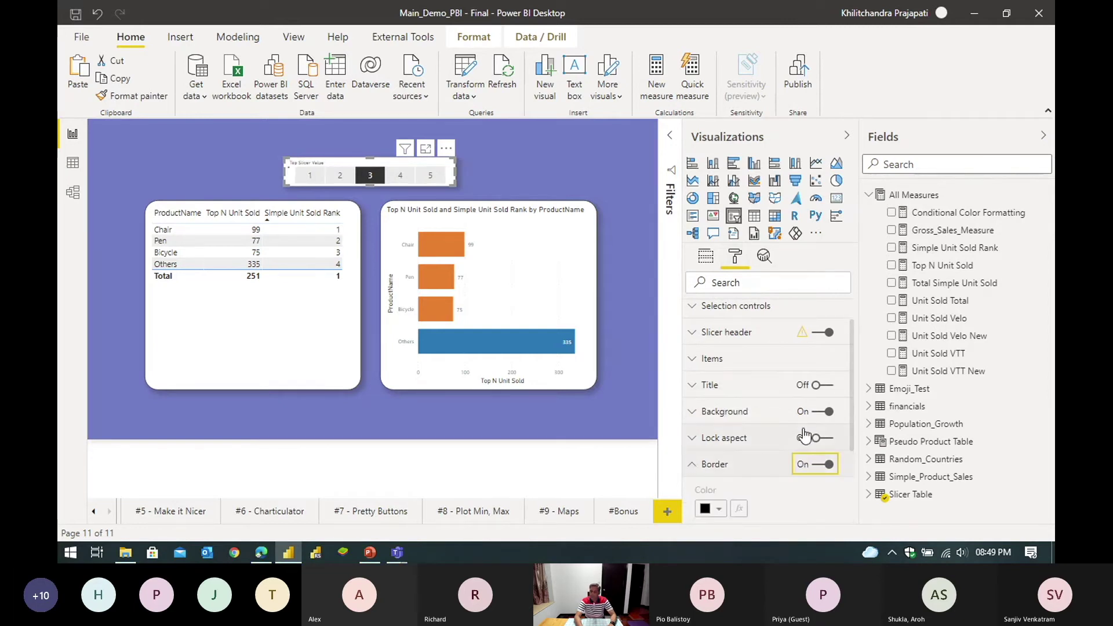
scroll(790, 377, "down", 1)
scroll(790, 377, "down", 1)
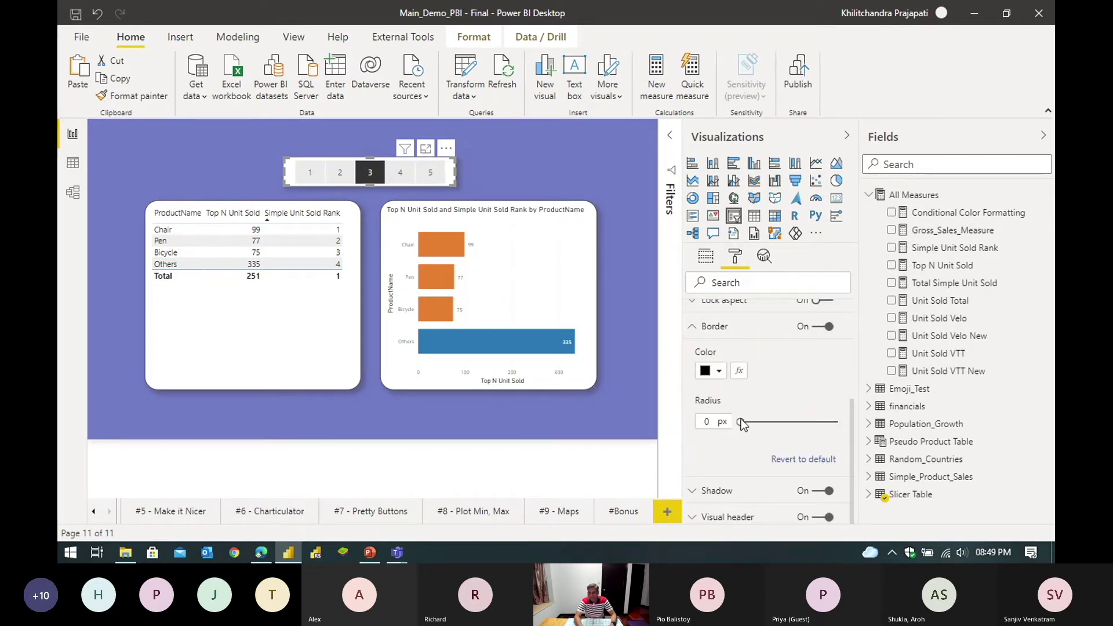
left_click_drag(740, 422, 806, 421)
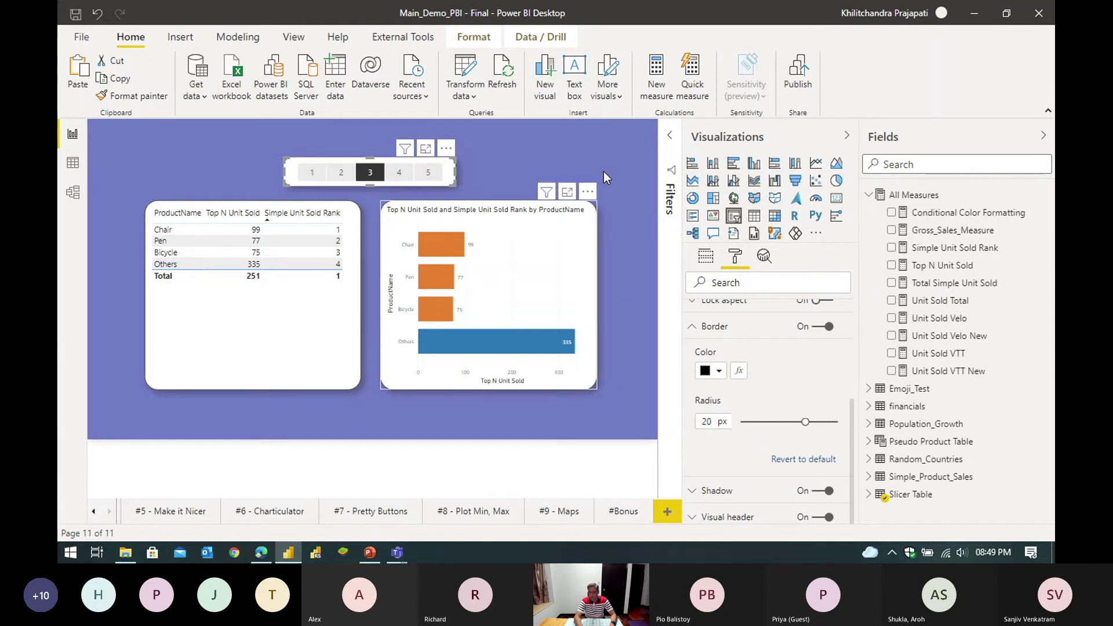
left_click(639, 229)
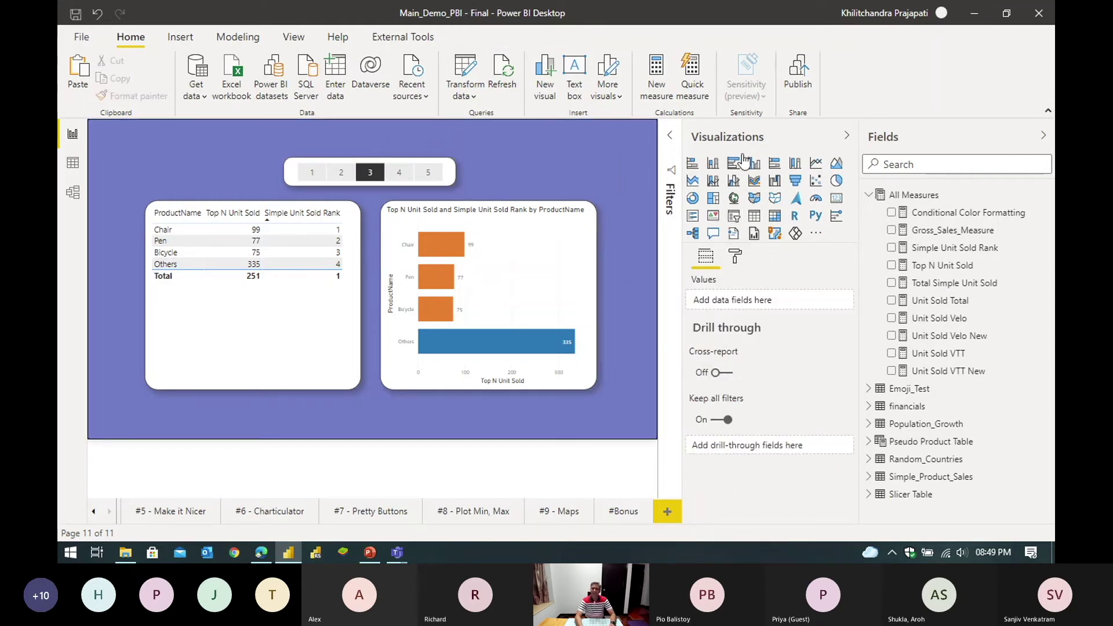
Step: Collapse the Visualizations and Fields panes and test the slicer with the values 4, 5 and 2
left_click(847, 135)
left_click(1043, 135)
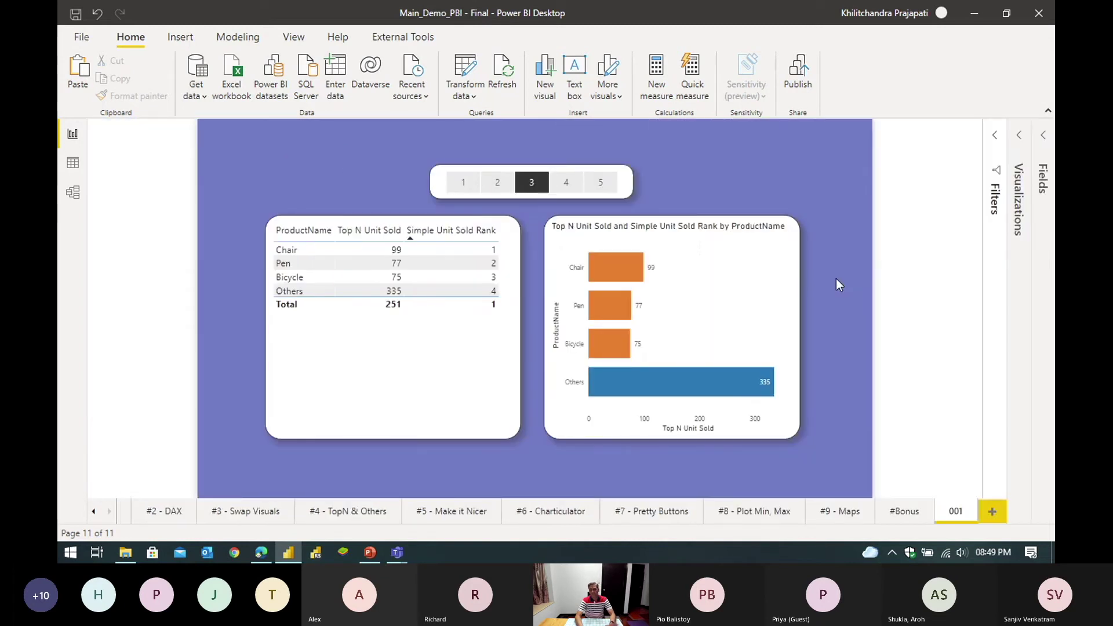
left_click(568, 183)
left_click(603, 184)
left_click(498, 184)
left_click(794, 156)
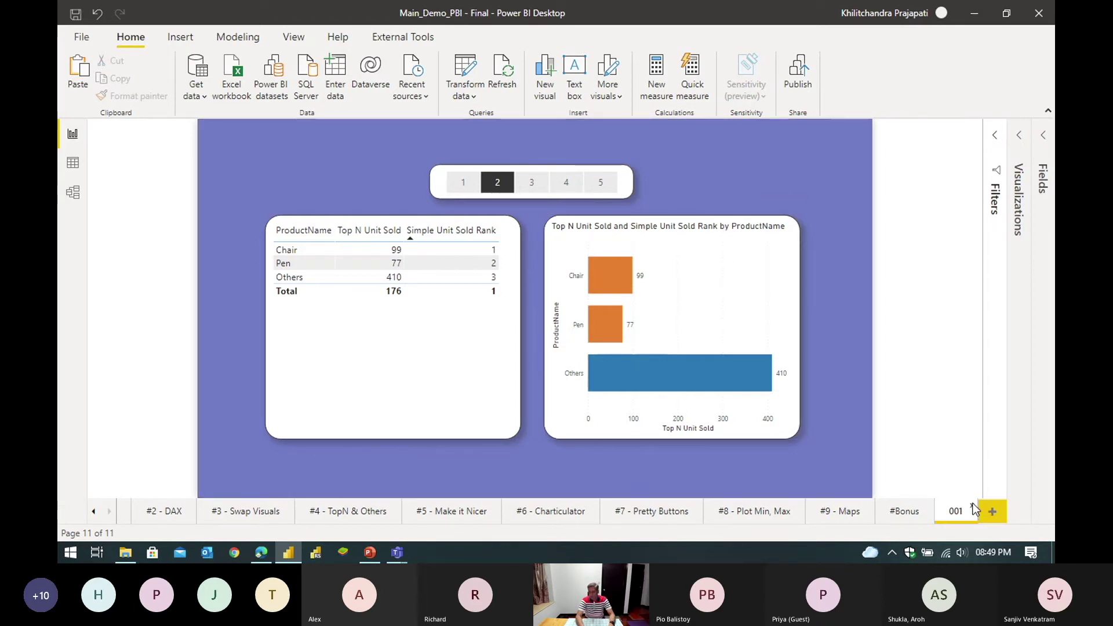
Step: Delete the report page 001
key("Delete")
left_click(624, 306)
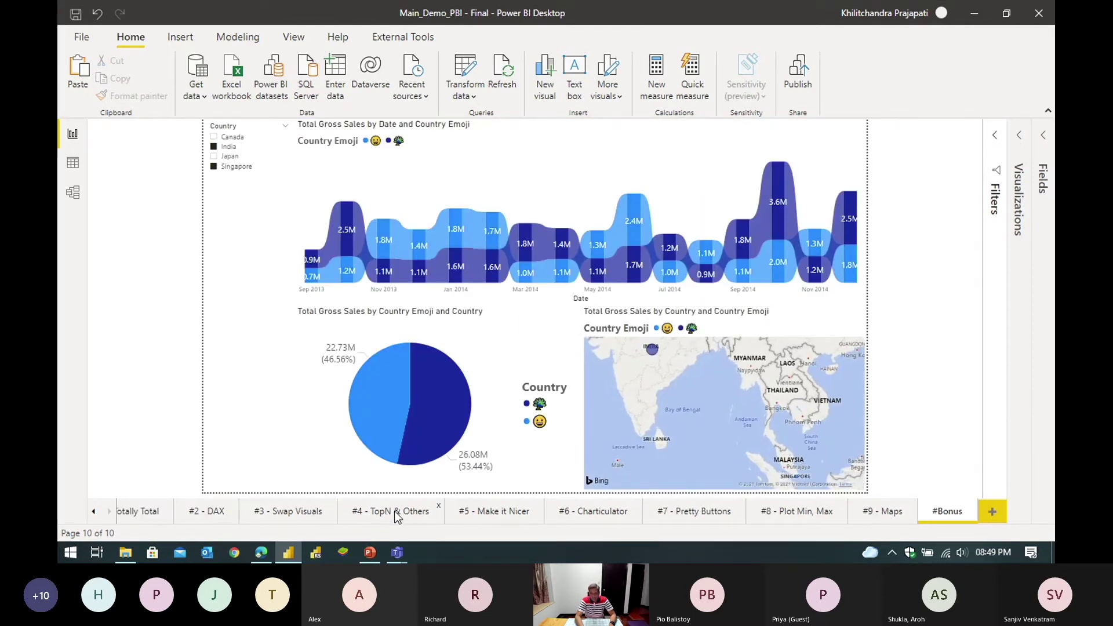
Step: Open the #5 - Make it Nicer page and set its Top N slicer to 3, followed by 4
left_click(509, 511)
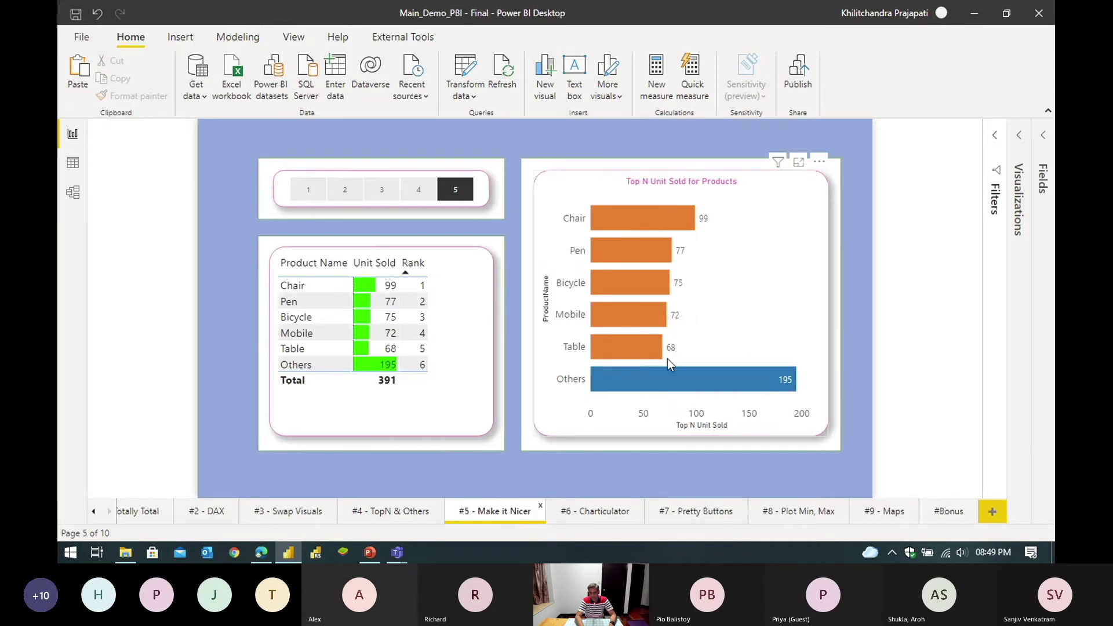
left_click(378, 192)
left_click(419, 192)
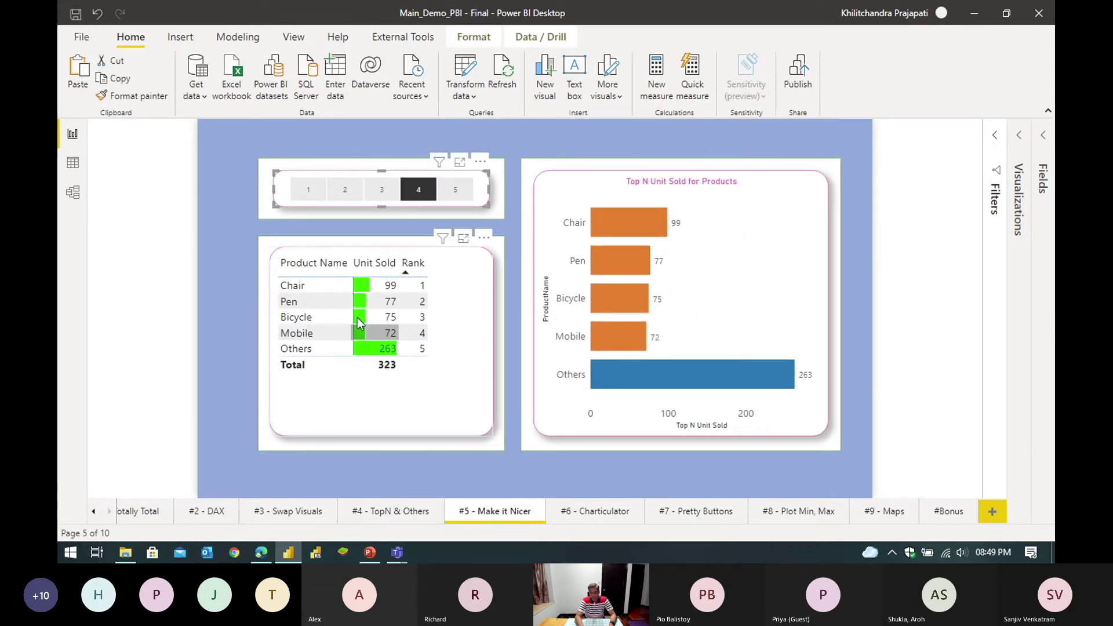
Step: Remove all conditional formatting from the Unit Sold column of the product table
left_click(416, 386)
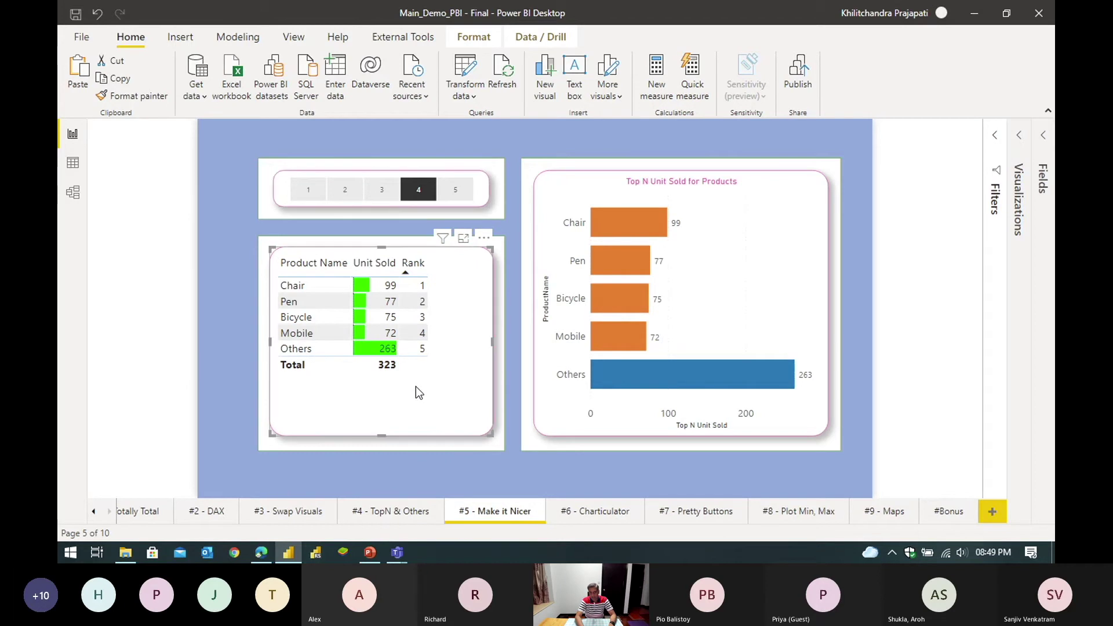
left_click(1019, 191)
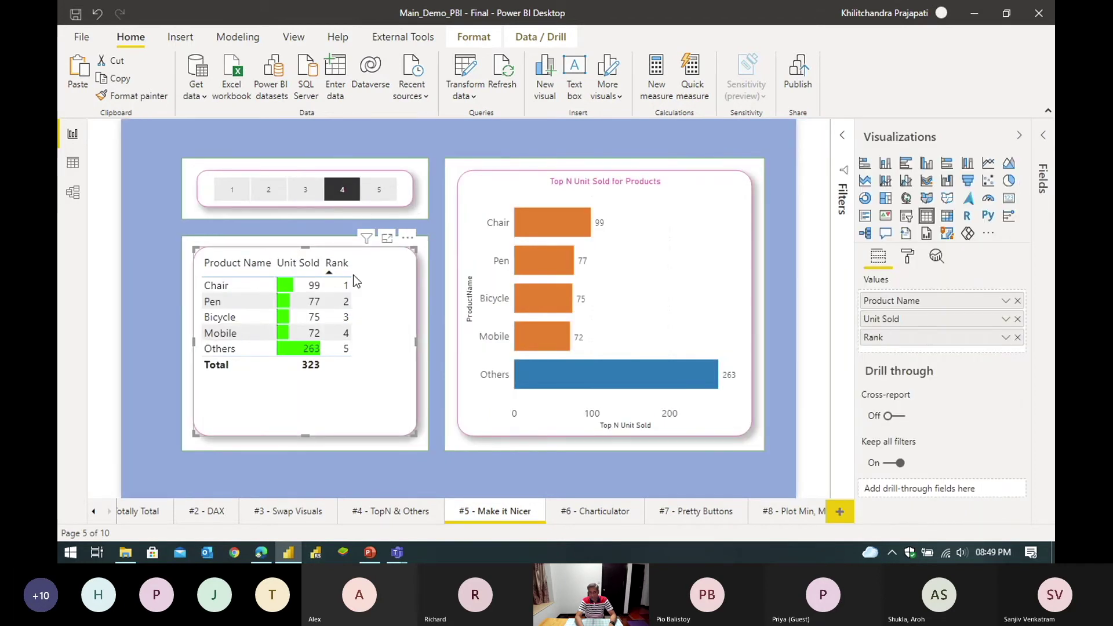
right_click(909, 321)
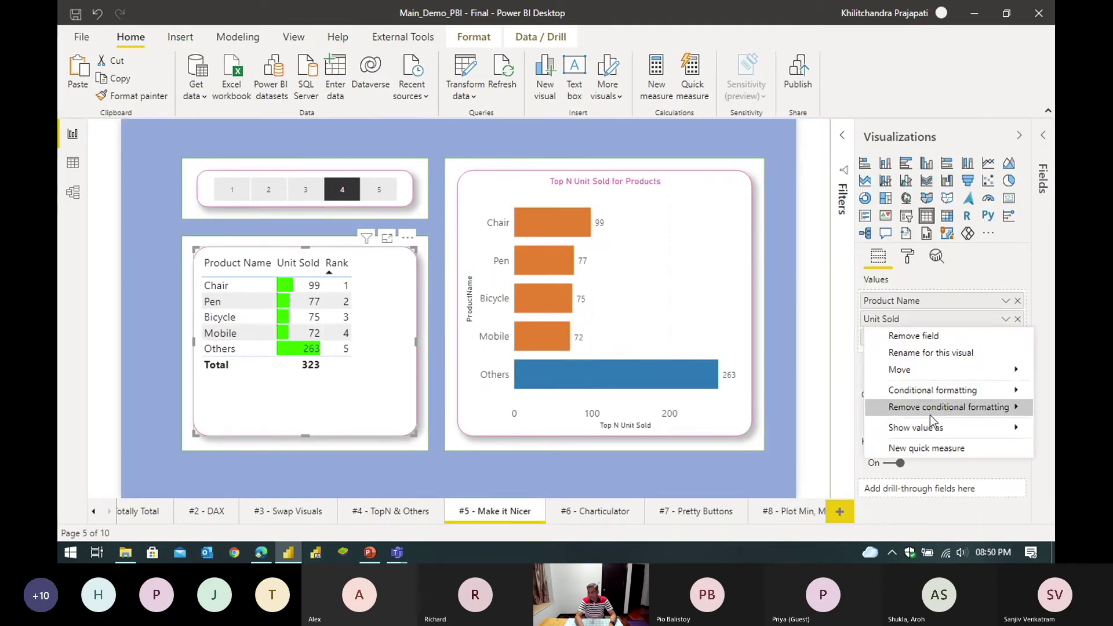
mouse_move(922, 407)
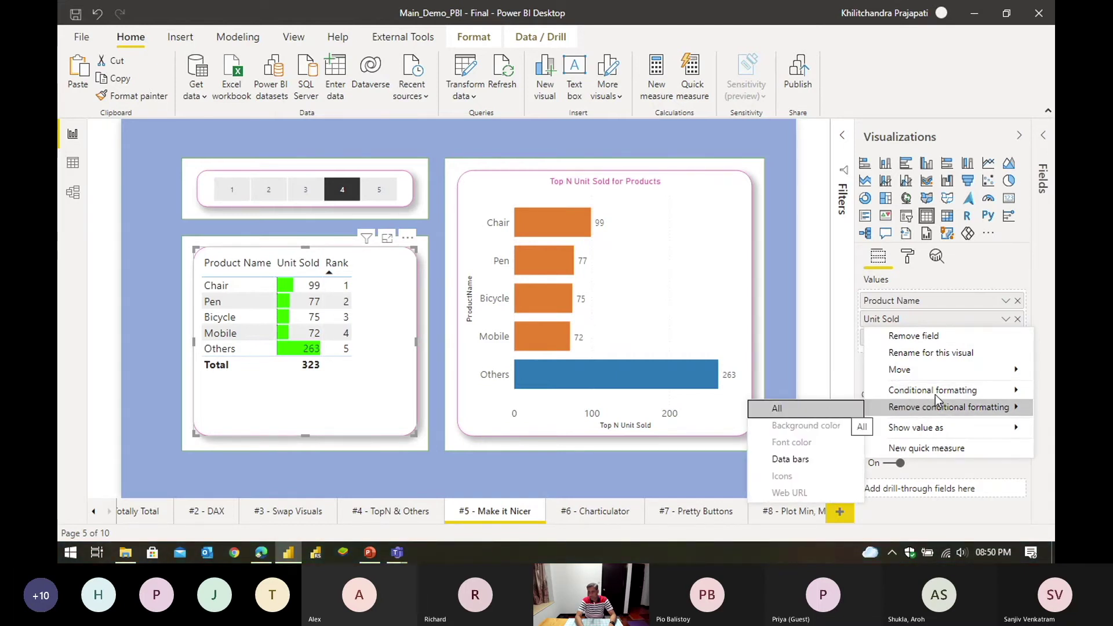
key("Return")
Step: Add icon conditional formatting to the Unit Sold column, using the default percent rules with red diamond, yellow triangle and green circle icons
right_click(930, 321)
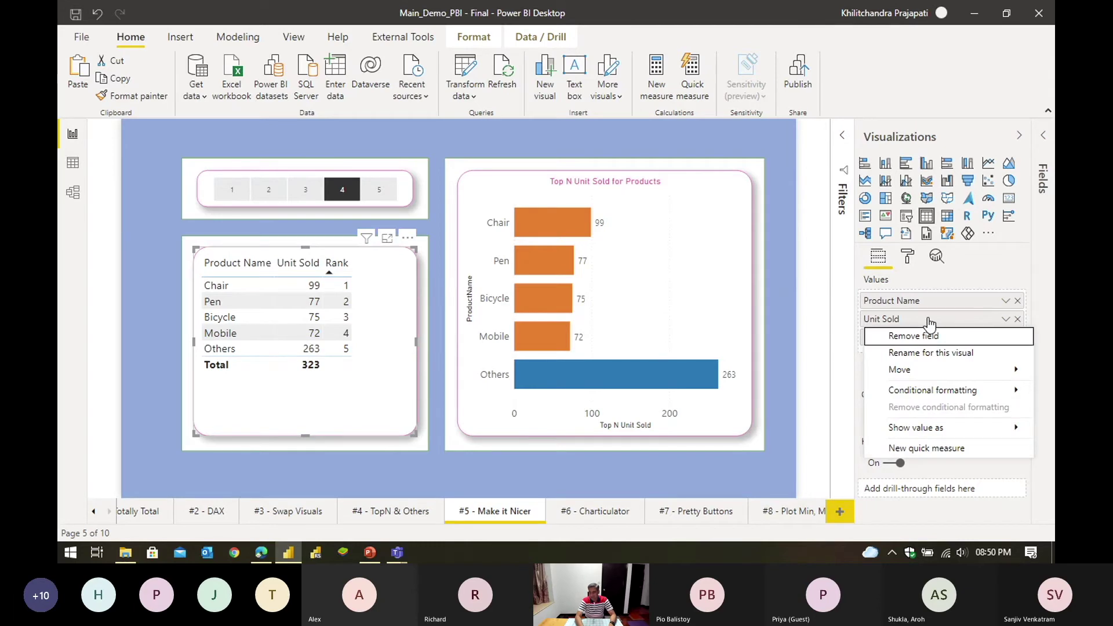
mouse_move(925, 388)
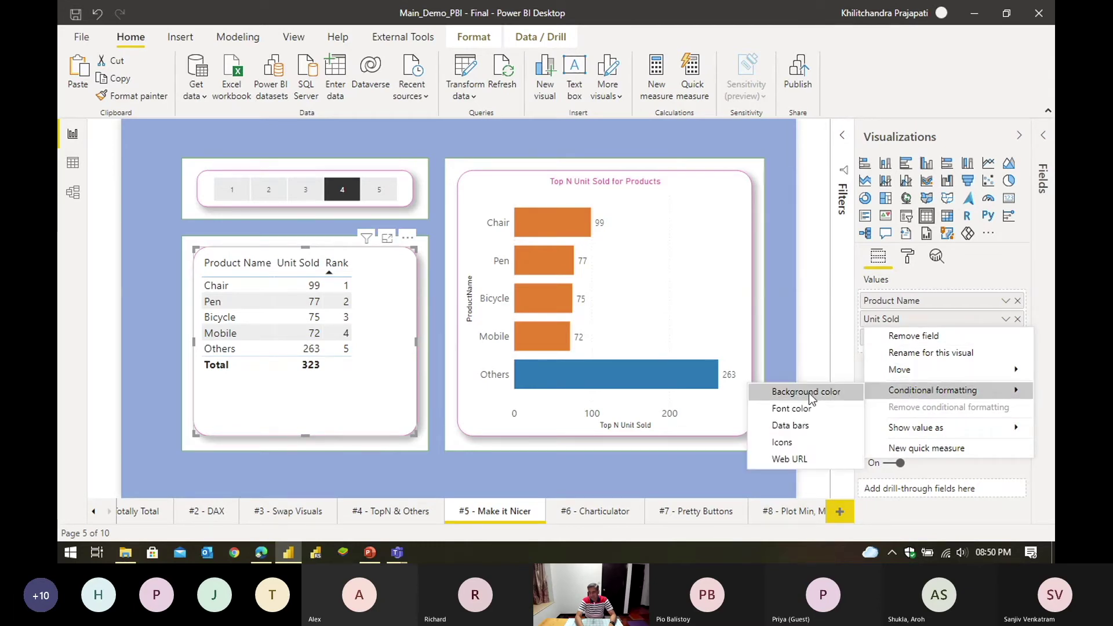
left_click(793, 443)
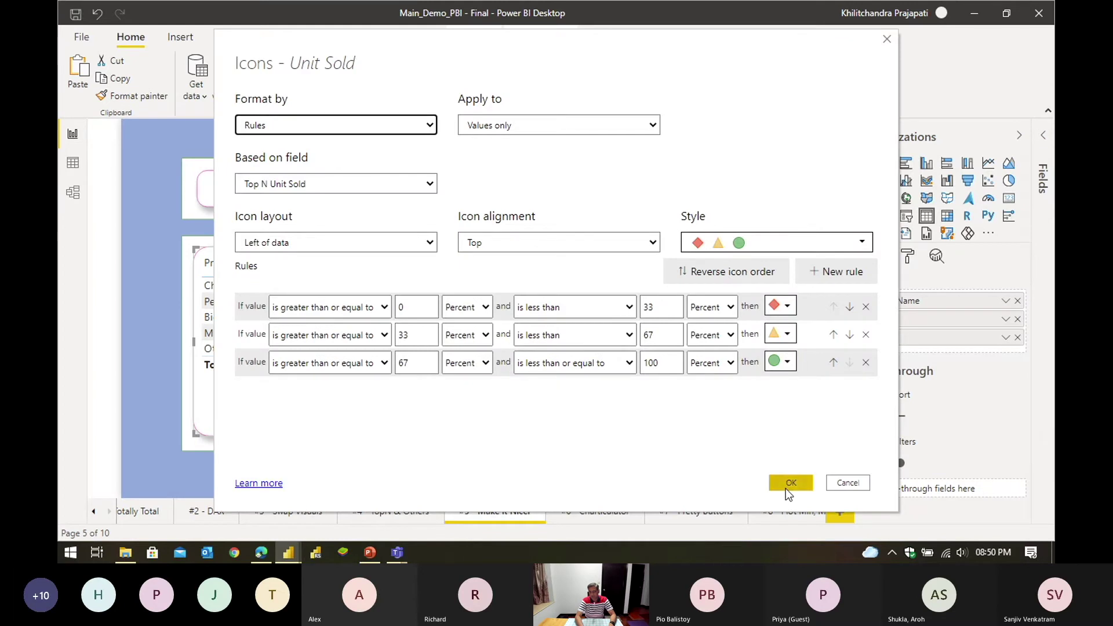
left_click(788, 484)
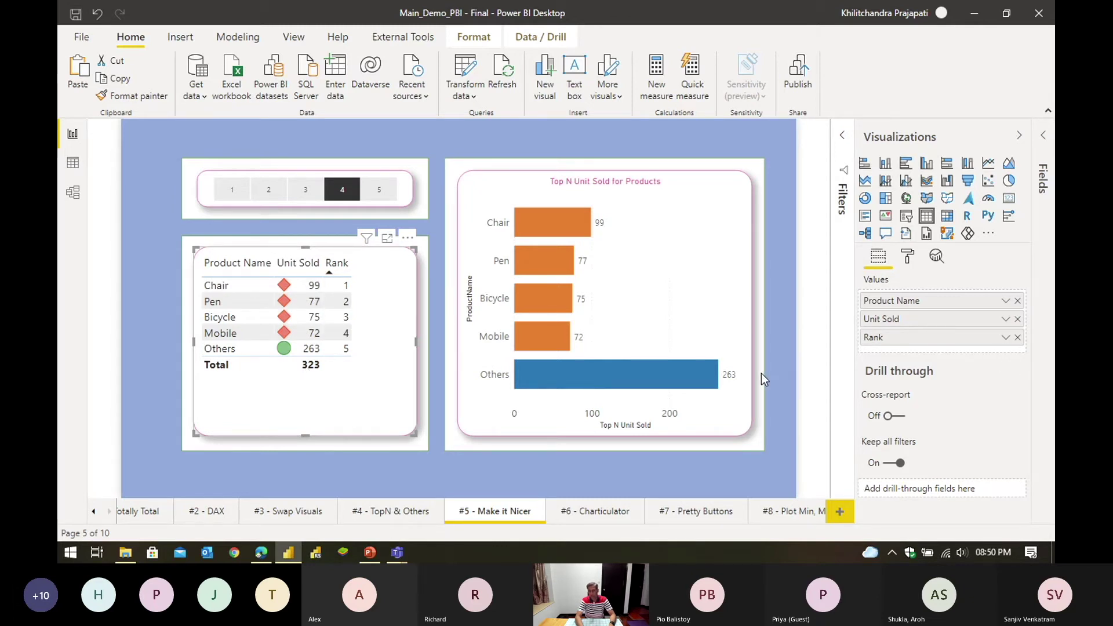
left_click(542, 473)
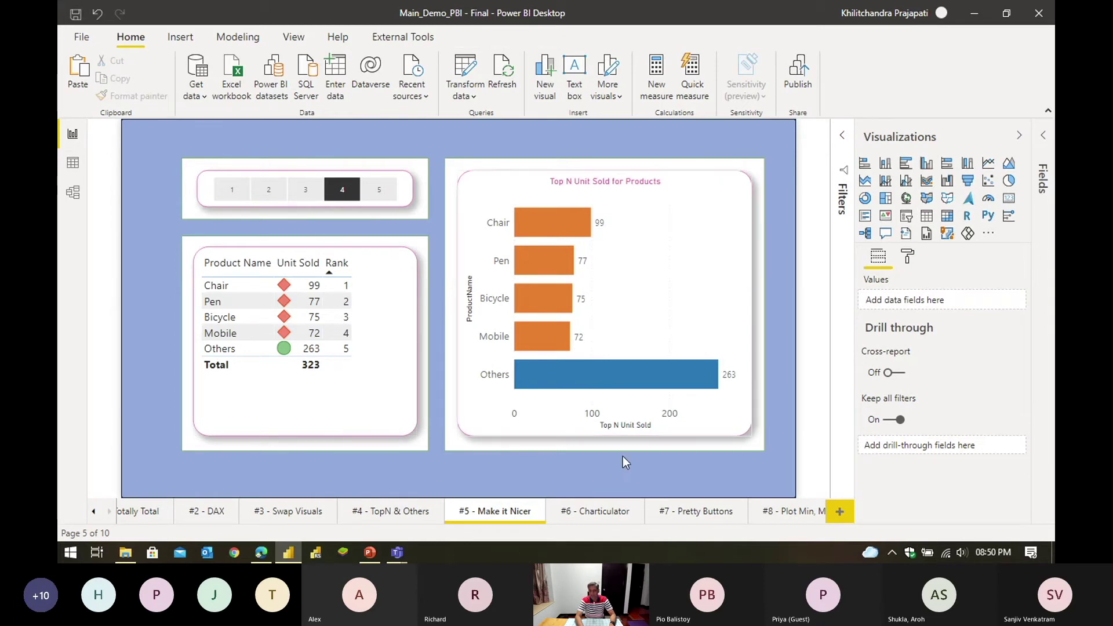
Step: Switch to the PowerPoint presentation and advance to the #7 – Pretty Buttons slide
key("alt+Tab")
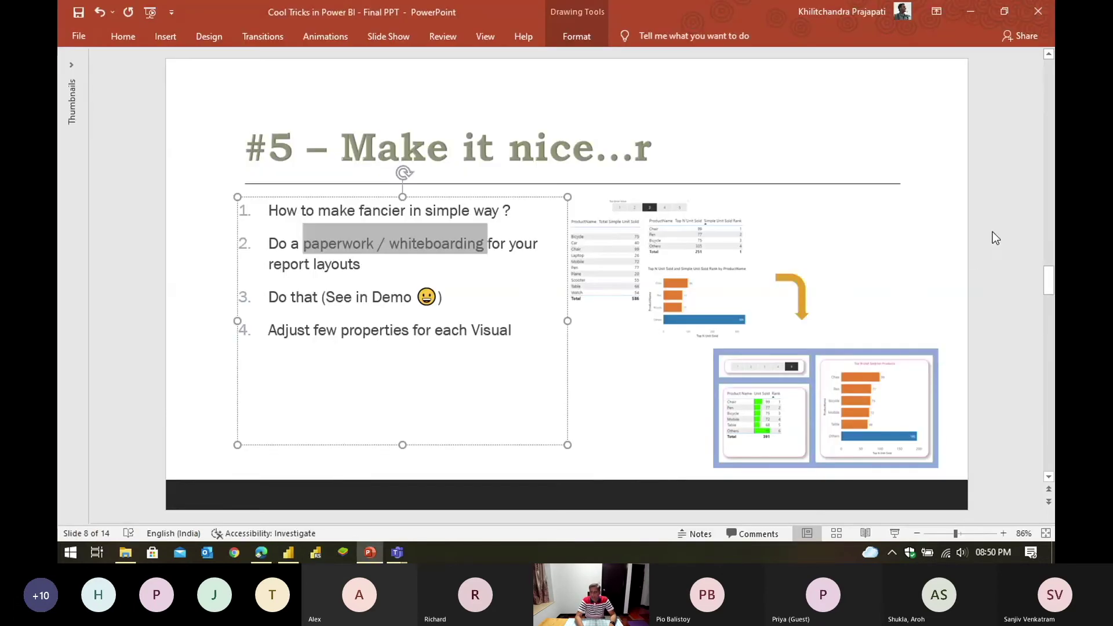
scroll(993, 231, "down", 1)
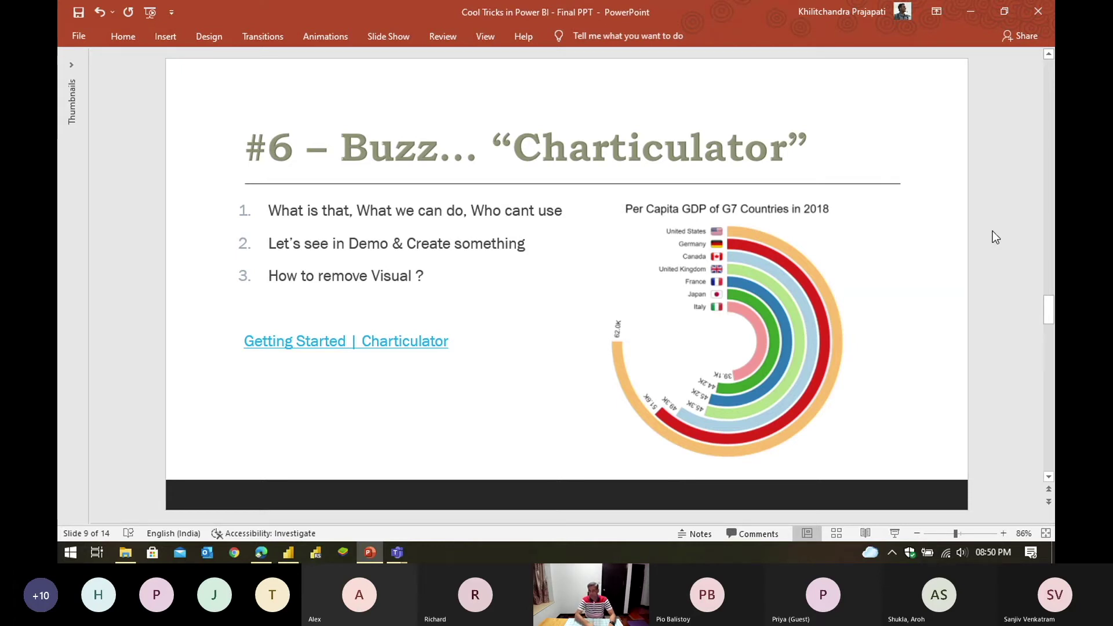
scroll(992, 231, "down", 1)
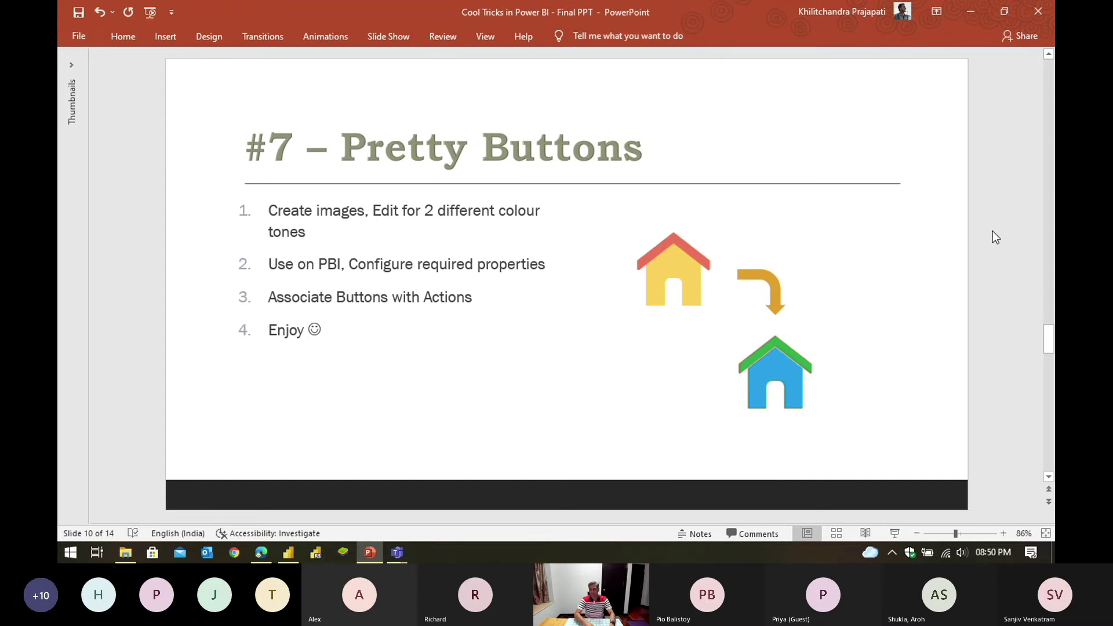
Step: Return to Power BI and examine the buttons on the #7 - Pretty Buttons and #3 - Swap Visuals pages
key("alt+Tab")
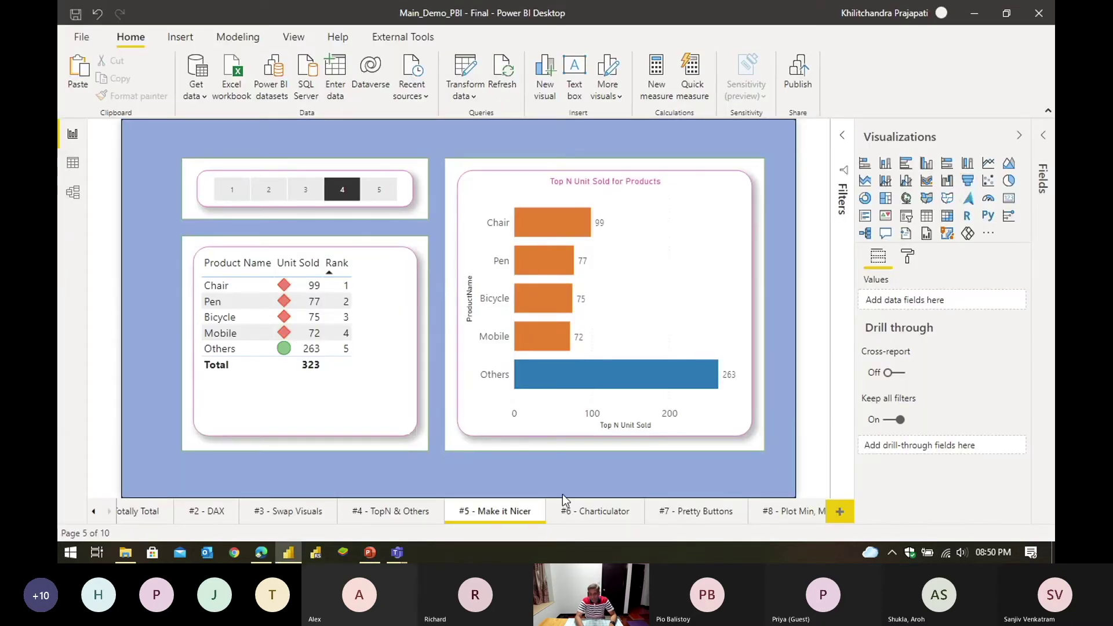
left_click(683, 512)
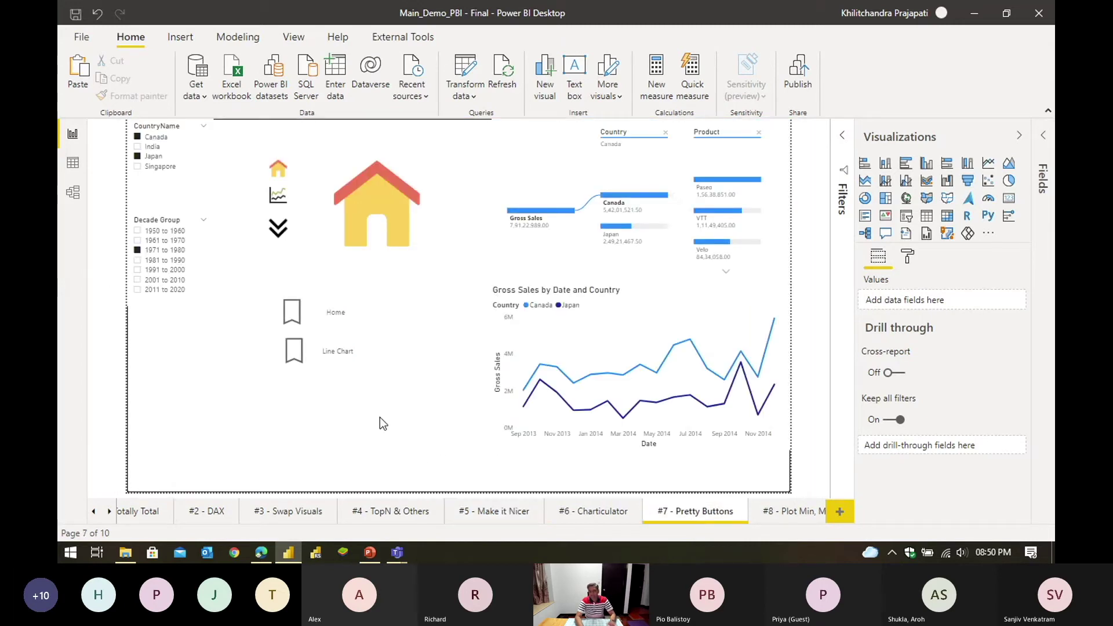
left_click(368, 325)
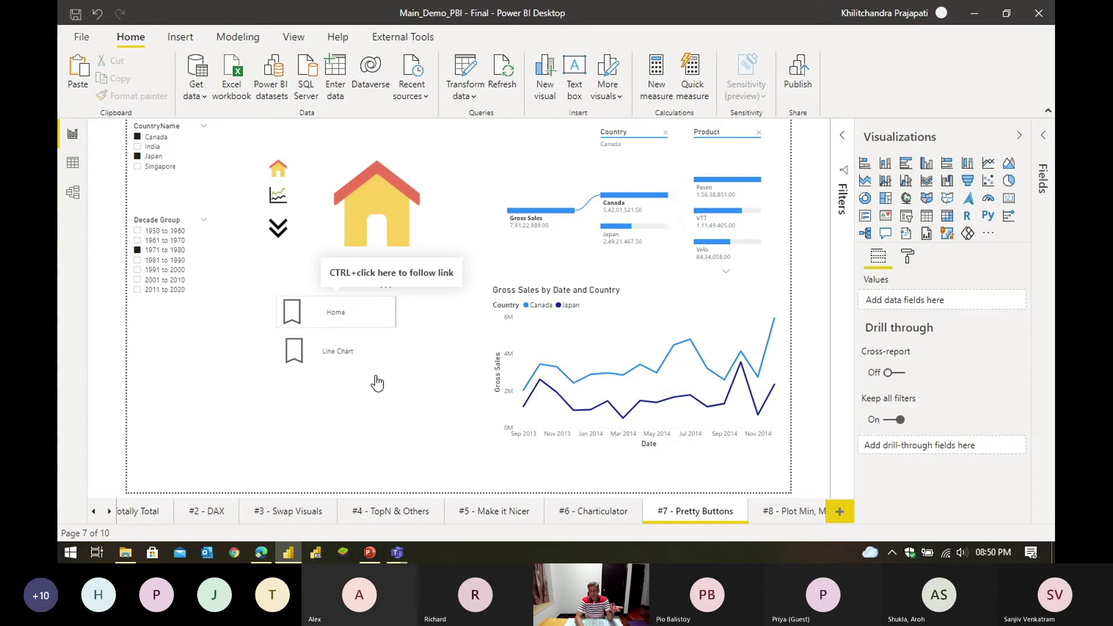
left_click(269, 513)
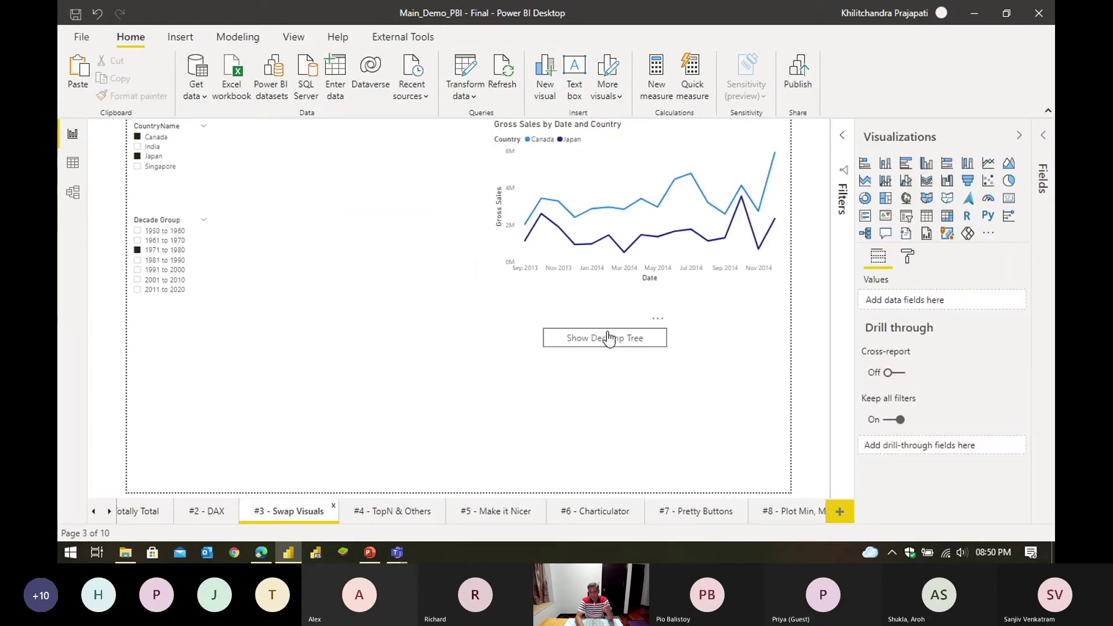
left_click(653, 346)
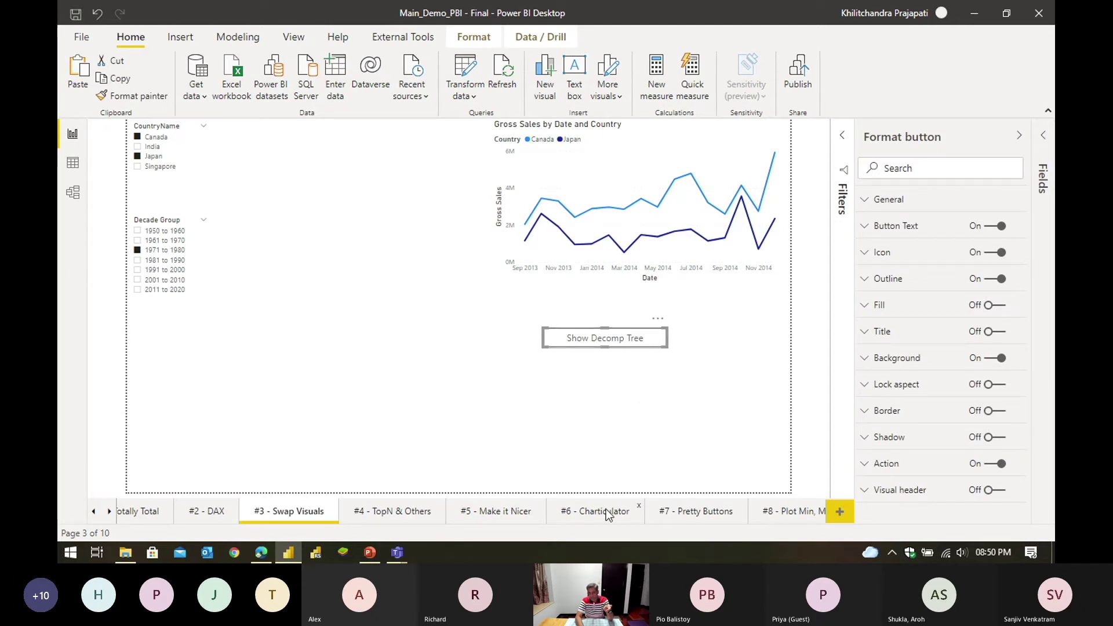
Step: On the #7 - Pretty Buttons page, replace the CountryName slicer selection with India and Singapore
left_click(702, 512)
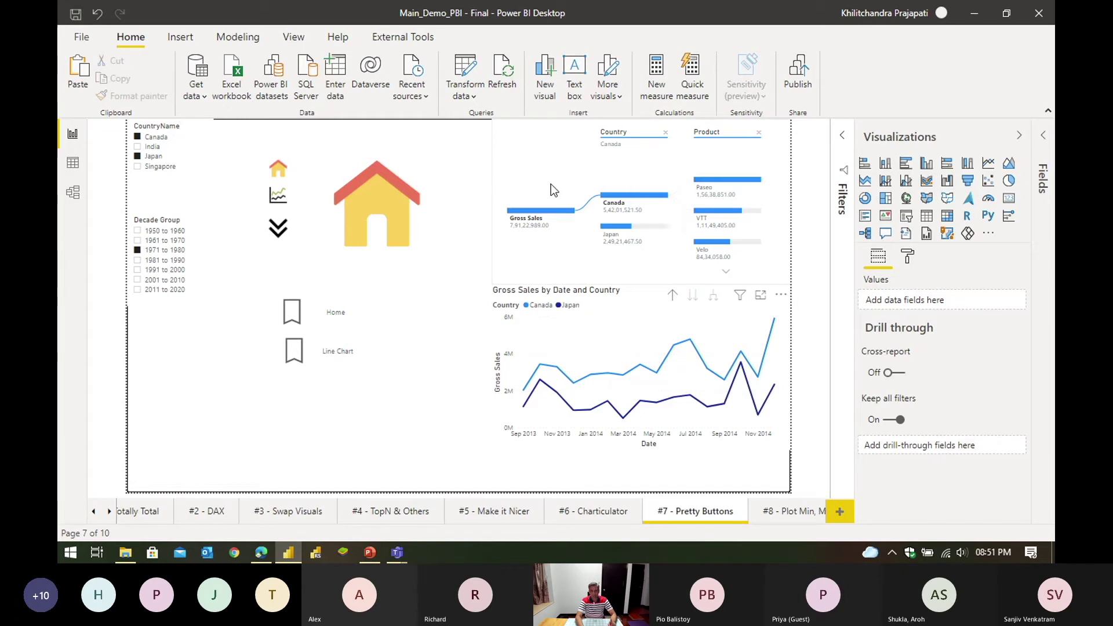
mouse_move(592, 344)
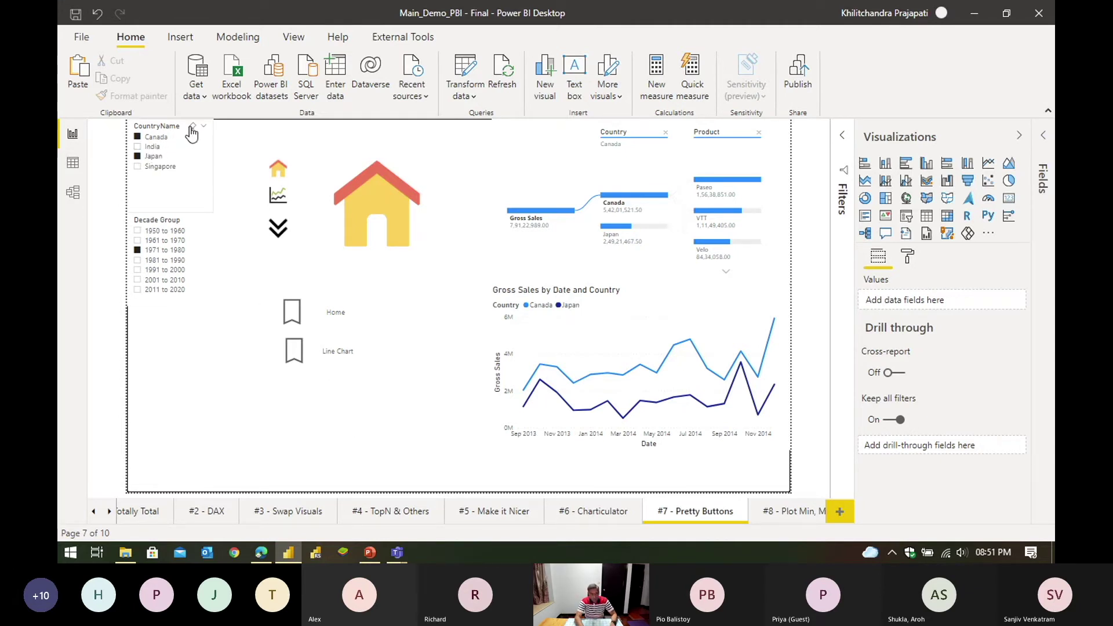
left_click(192, 127)
left_click(152, 146)
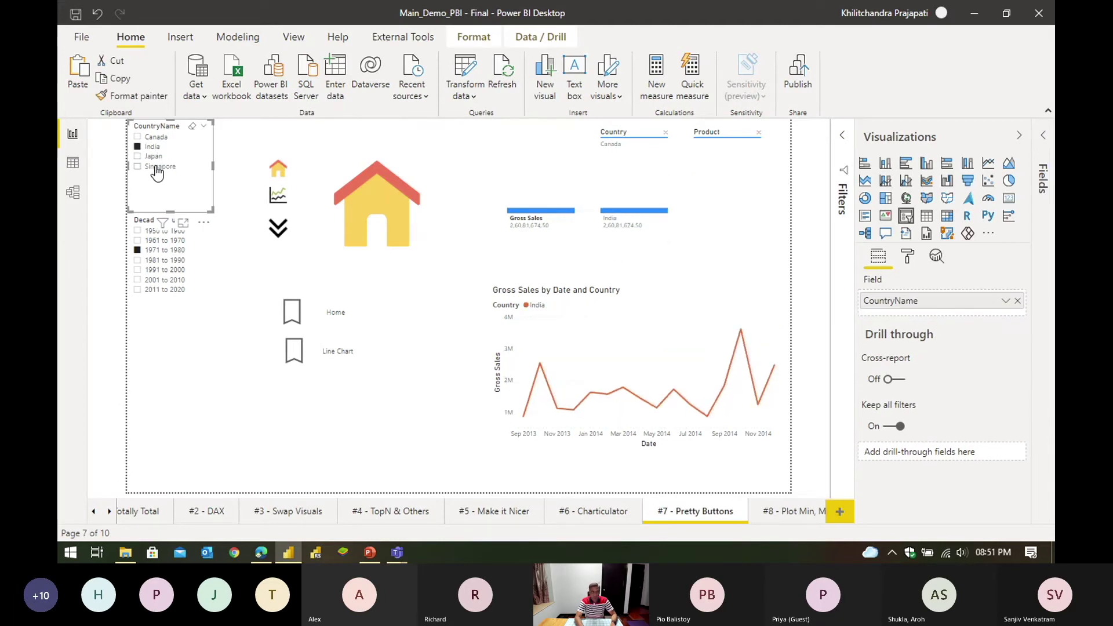
left_click(157, 169)
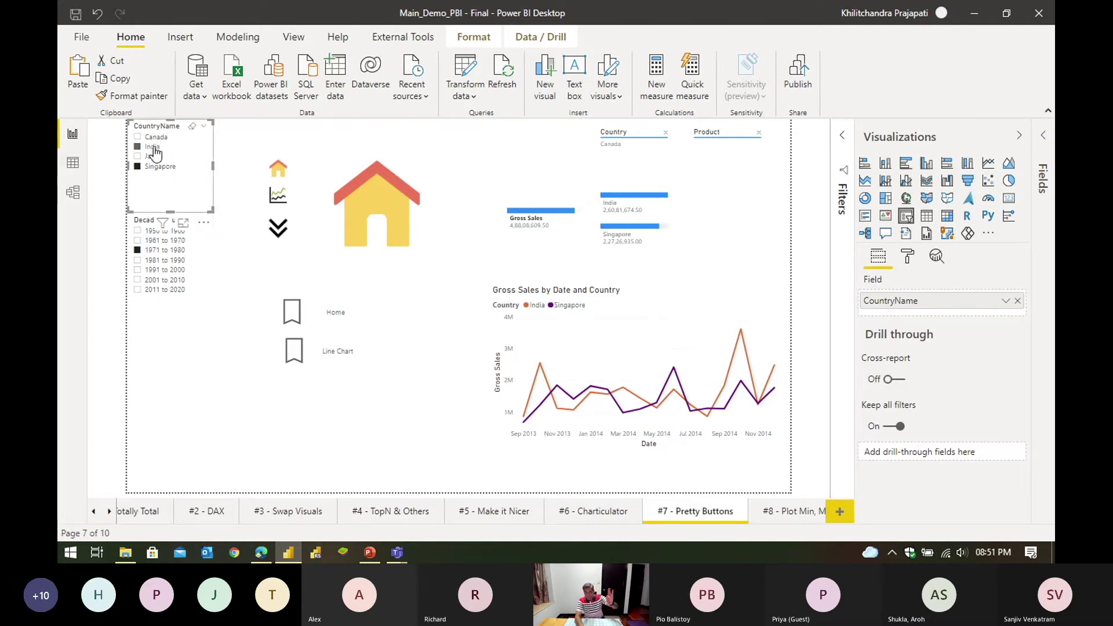
Step: Add a bookmark of the current page view and name it India Singapore View
left_click(291, 42)
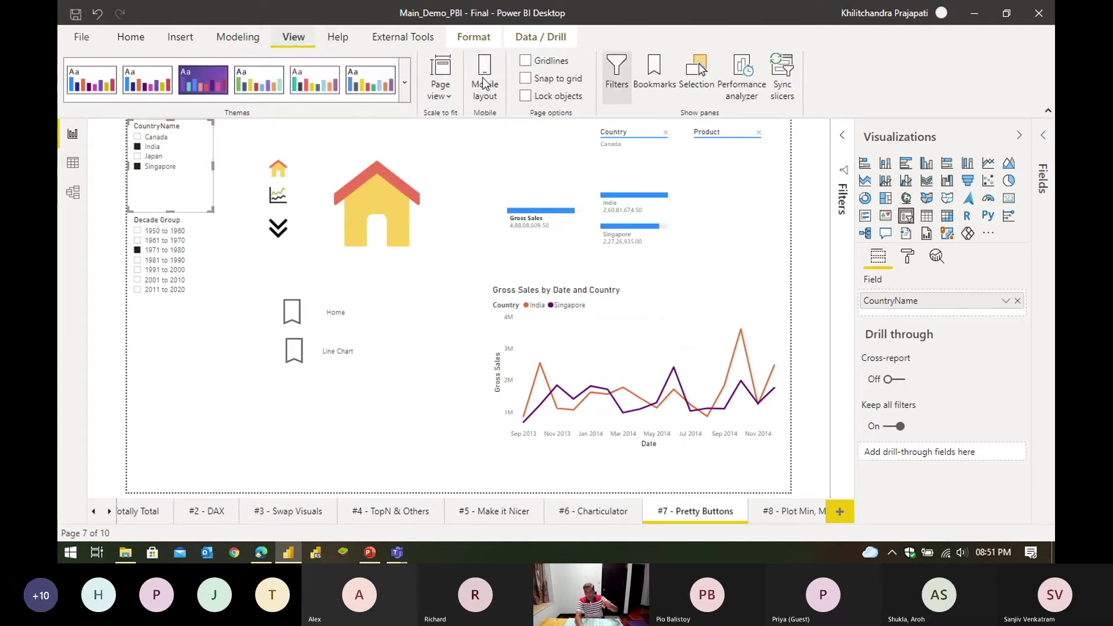
left_click(654, 76)
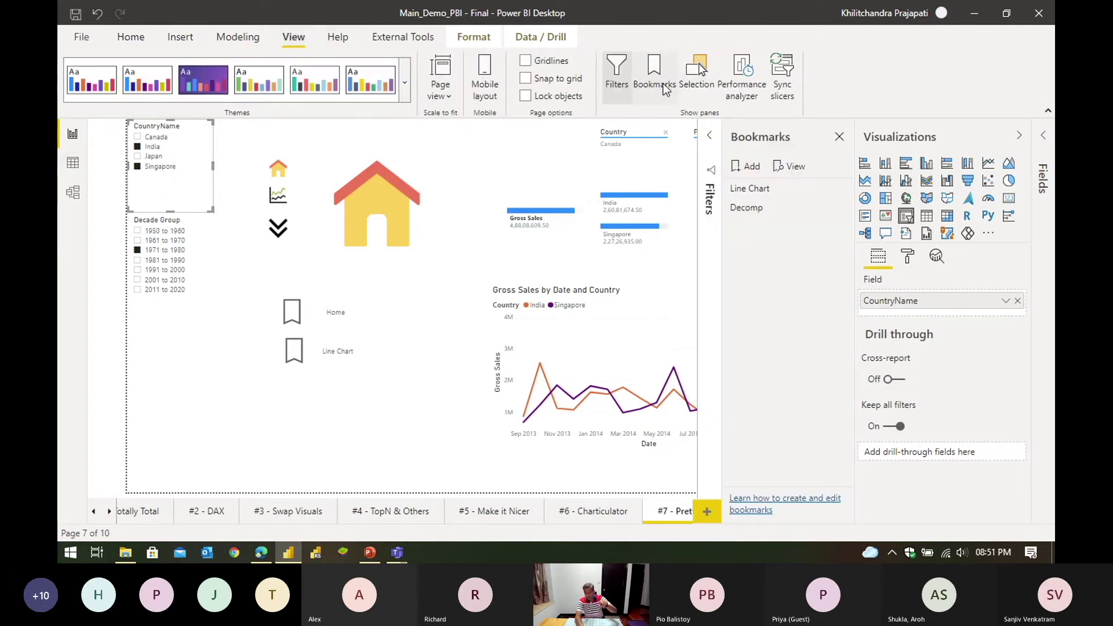
left_click(749, 166)
double_click(761, 230)
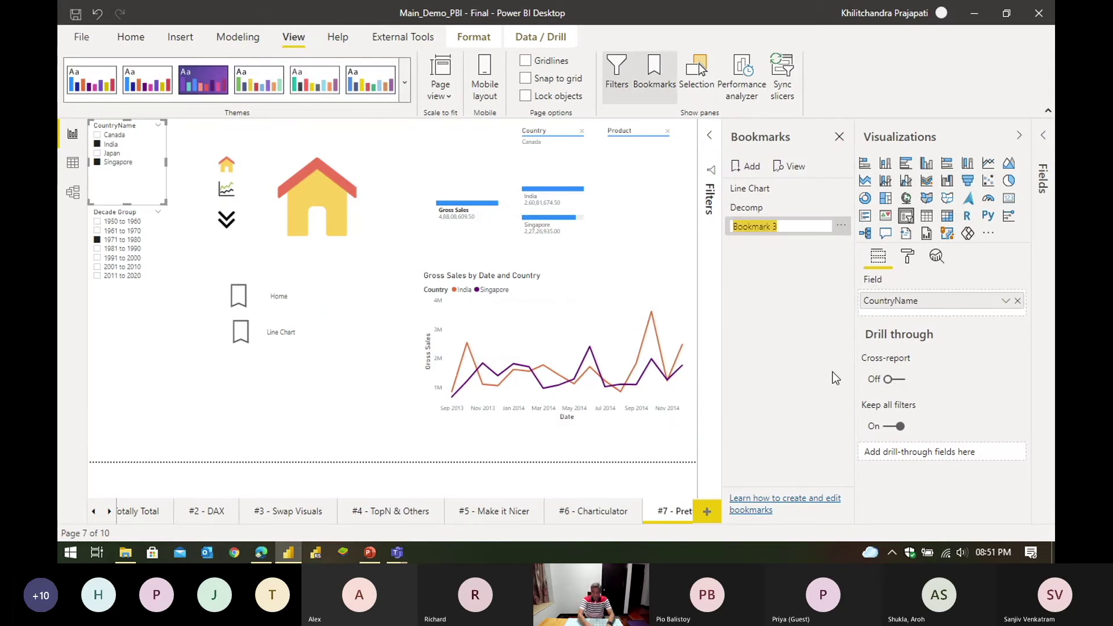
type("India Sing")
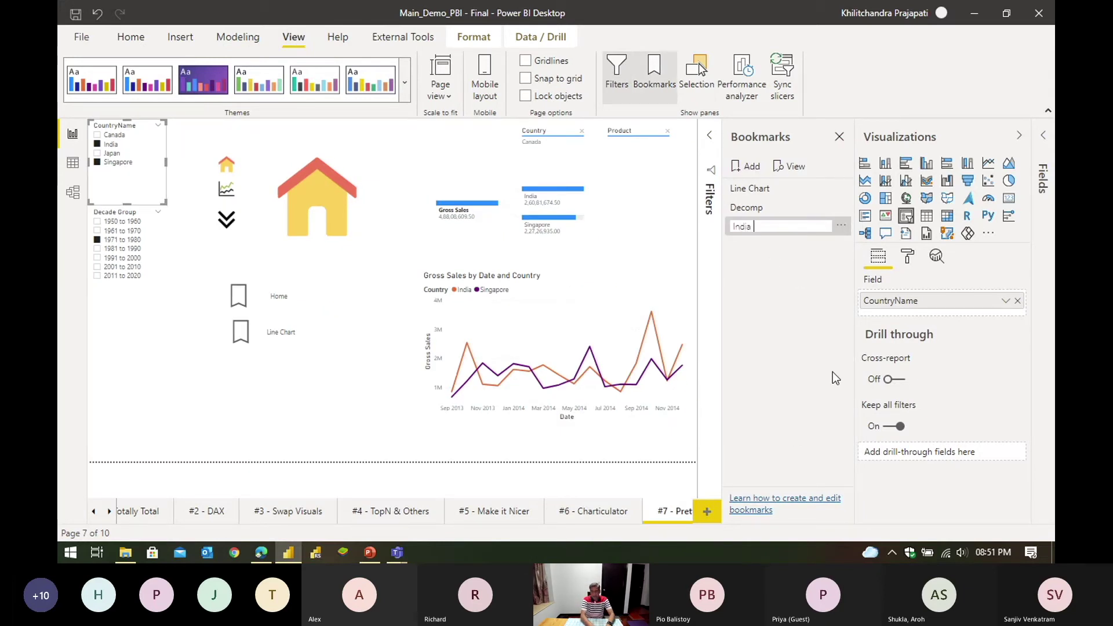
type("apore View")
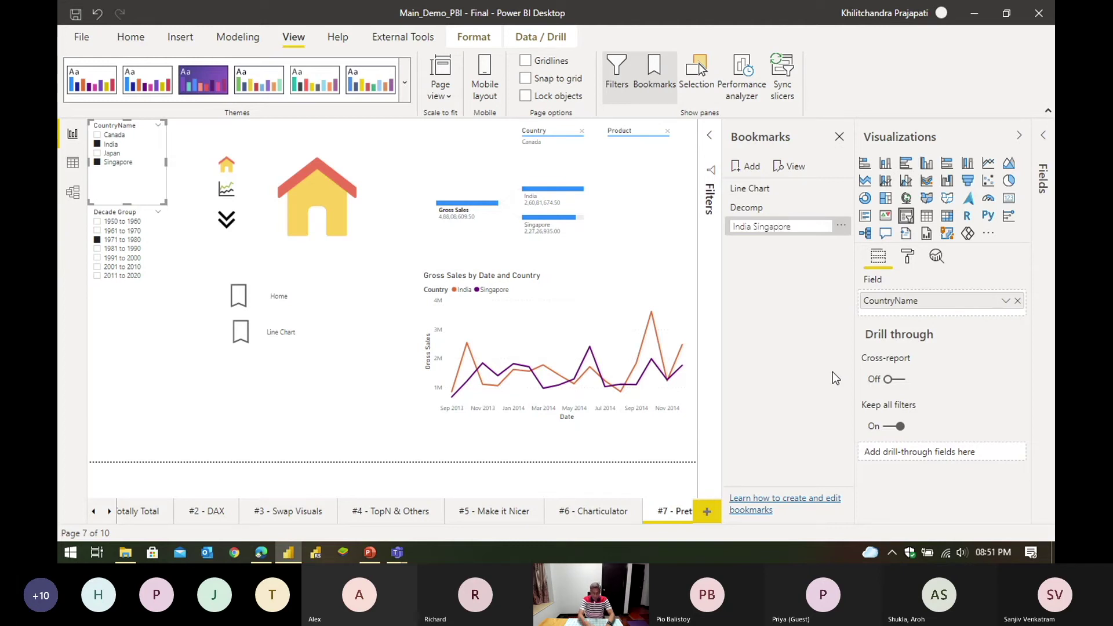
key("Return")
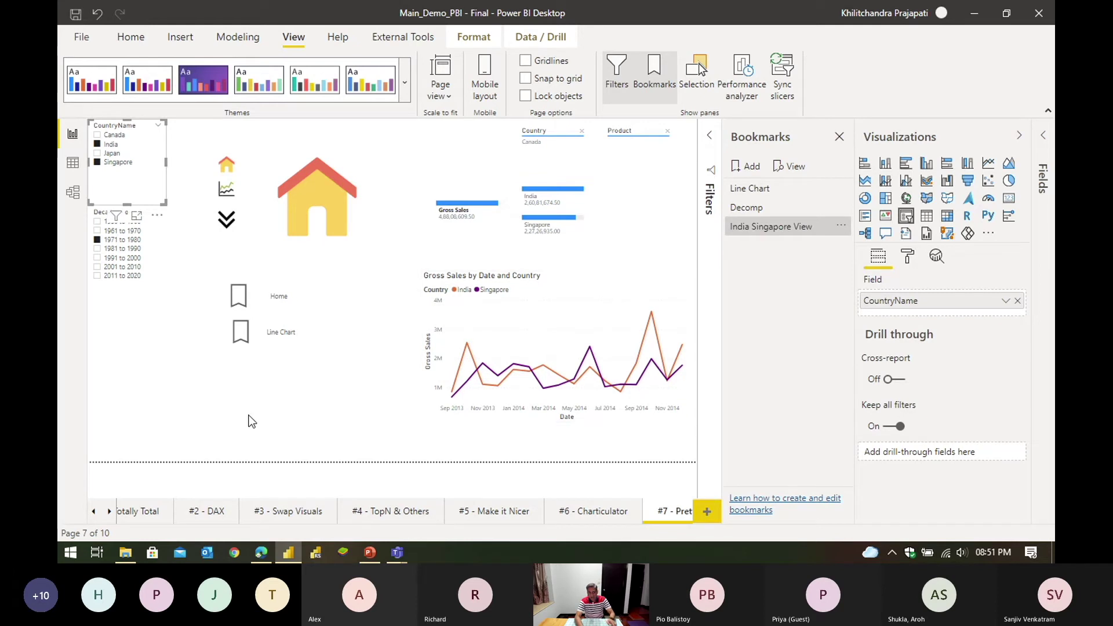
Step: Change the default-state text of the Line Chart bookmark button to India Singapore
left_click(267, 335)
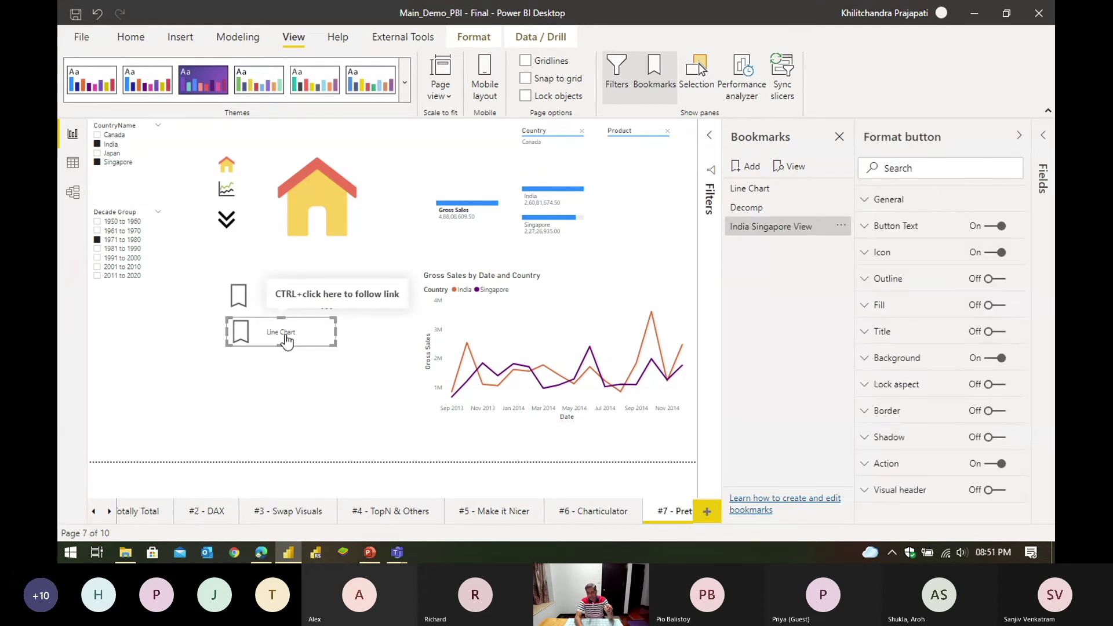
left_click(872, 226)
left_click(928, 254)
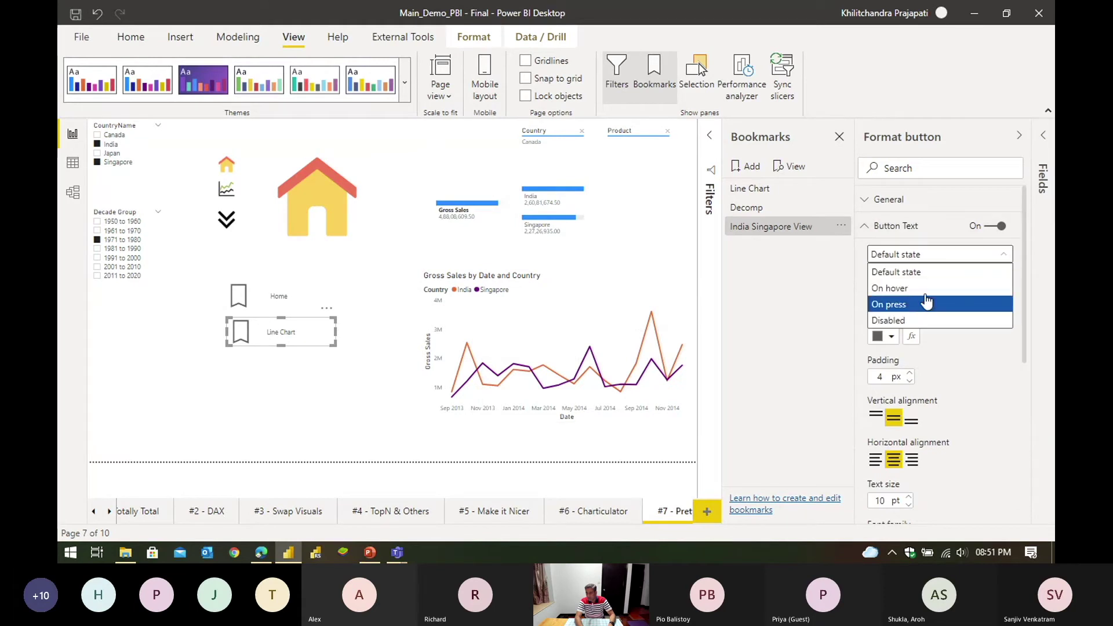
left_click(883, 229)
left_click(884, 229)
left_click_drag(909, 294, 868, 295)
key("BackSpace")
type("India Singapore")
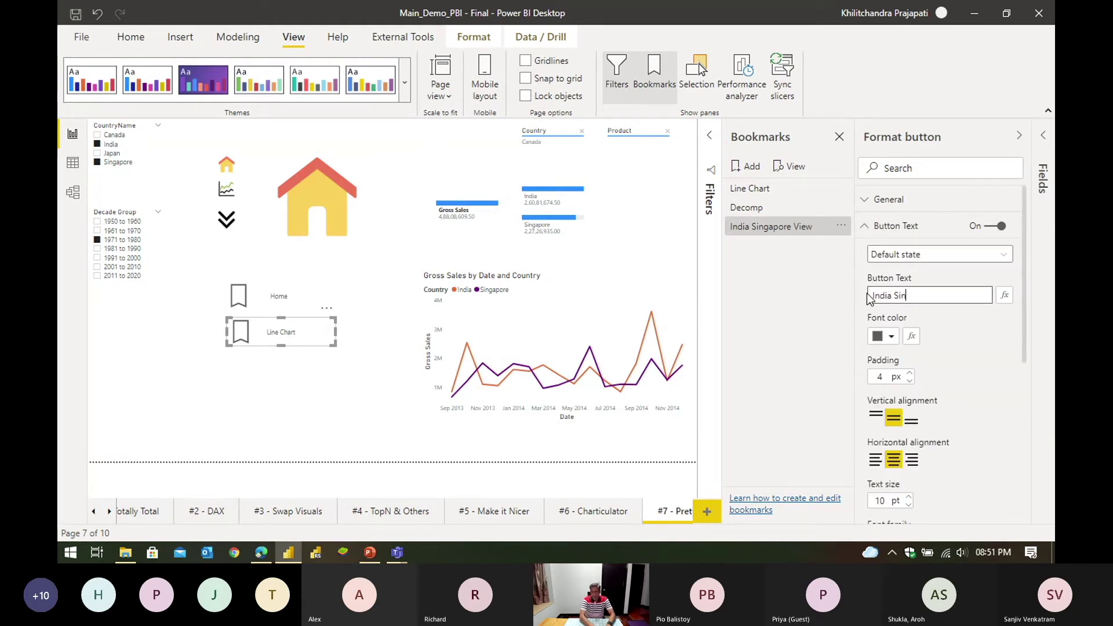
left_click(330, 444)
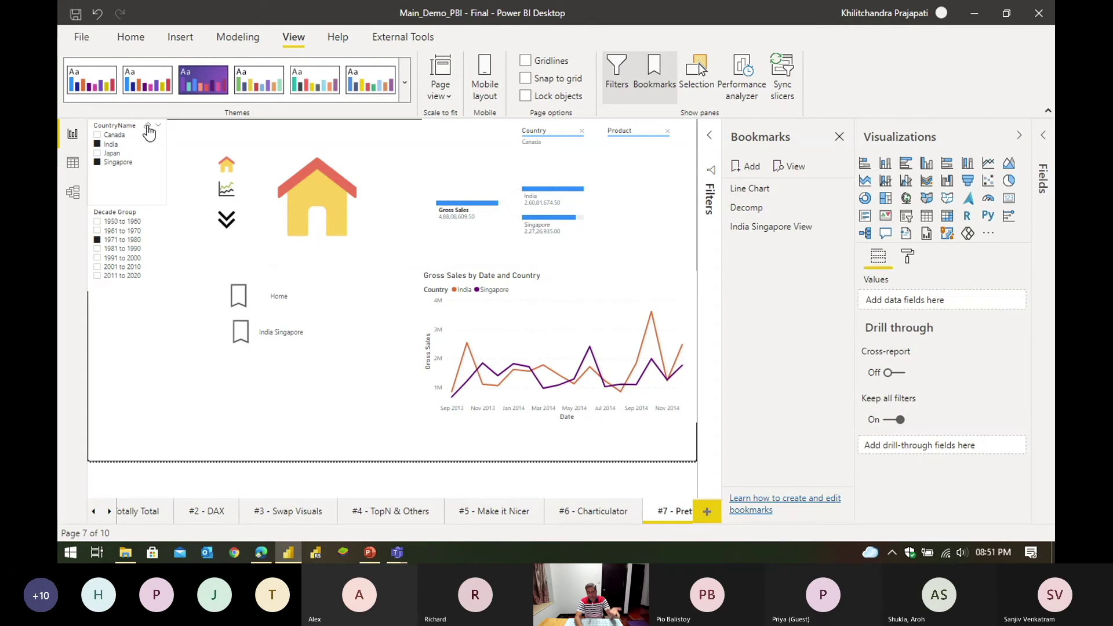
Step: Clear the CountryName slicer and set the India Singapore button's action bookmark to India Singapore View
left_click(148, 127)
left_click(274, 339)
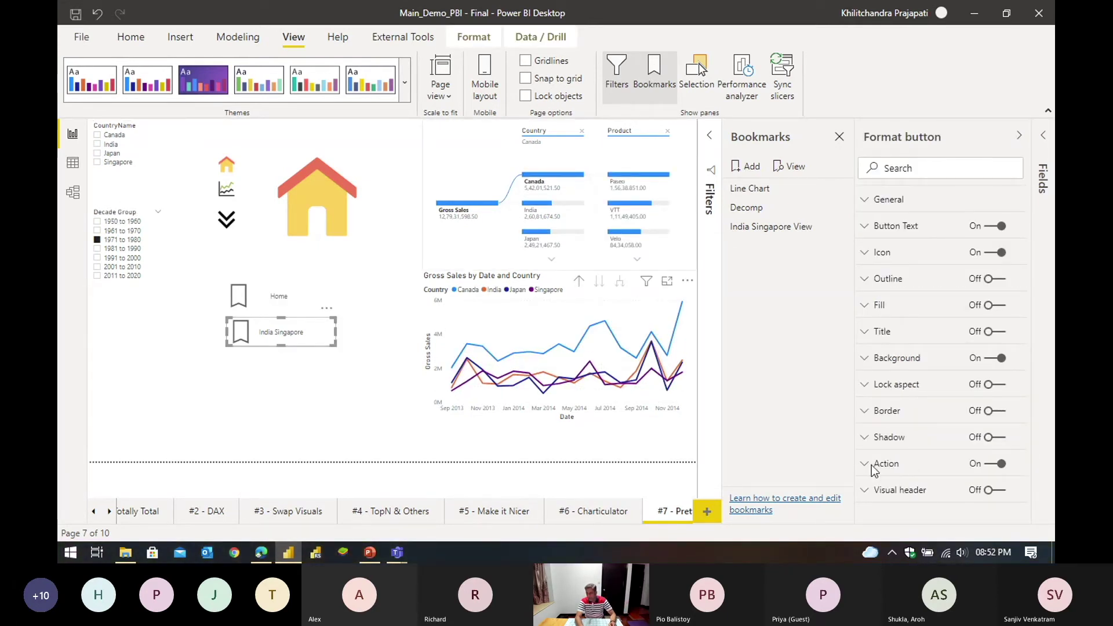
left_click(920, 470)
scroll(922, 462, "down", 3)
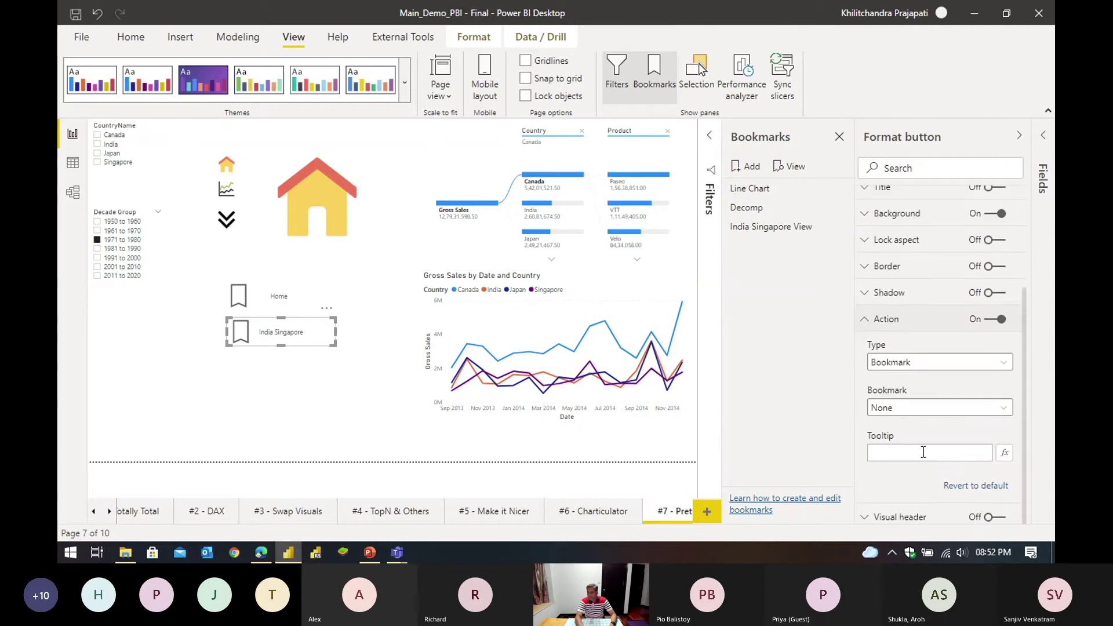
left_click(919, 410)
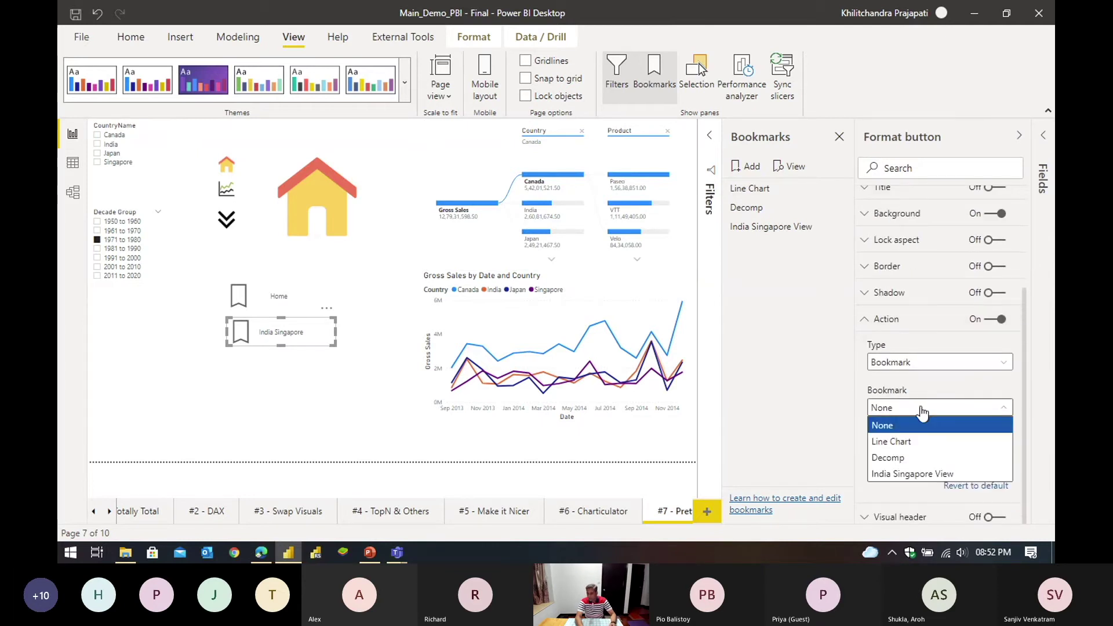
left_click(902, 474)
left_click(1019, 135)
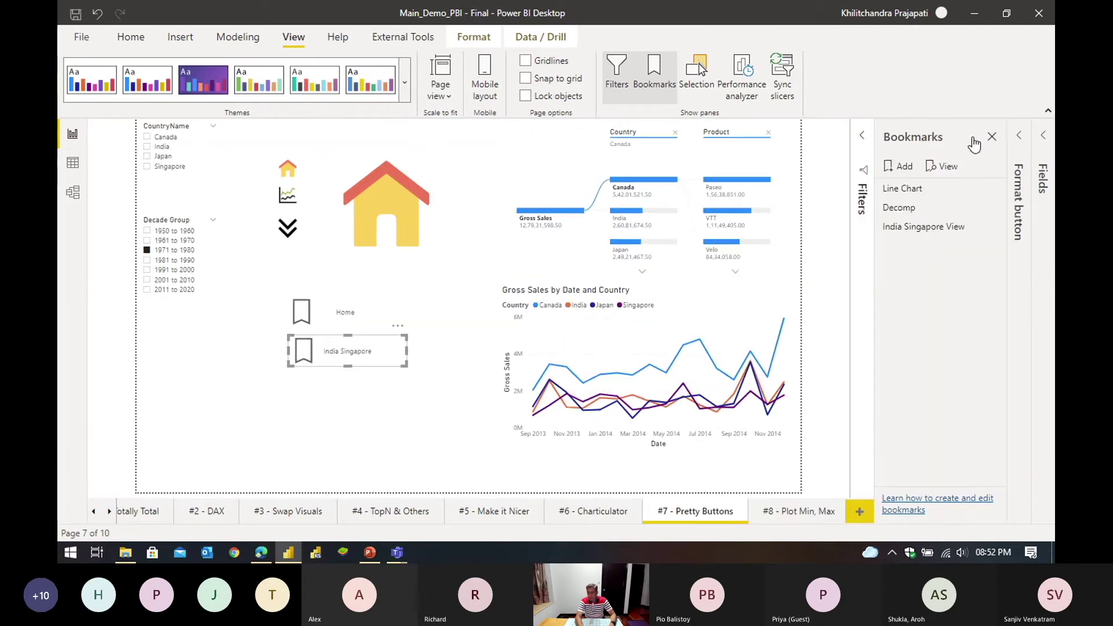
left_click(989, 138)
left_click(388, 429)
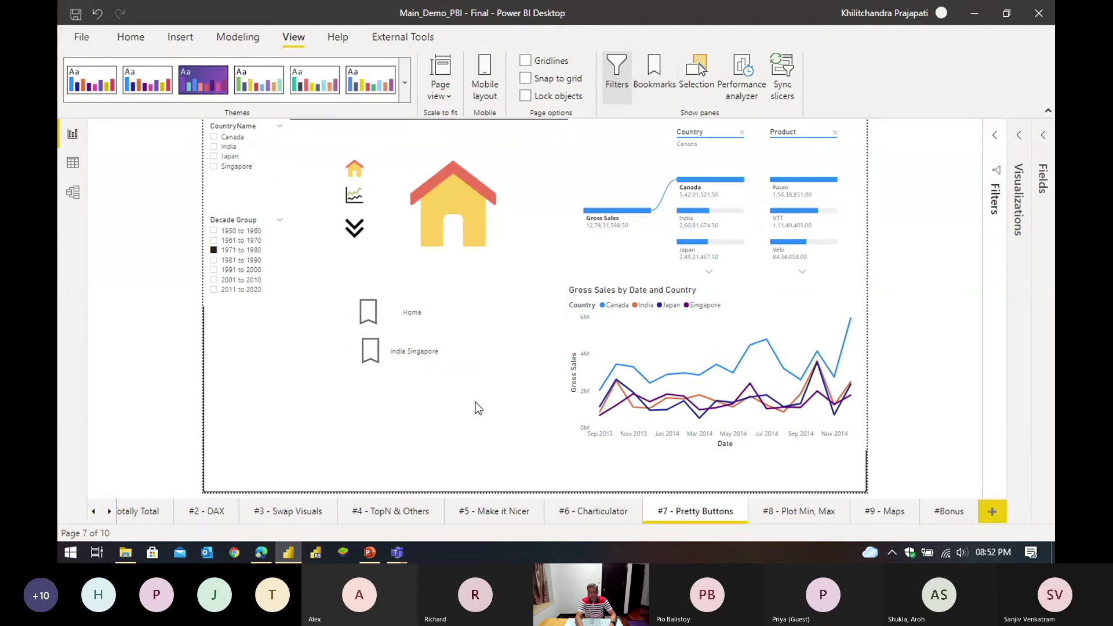
Step: Select Canada and Japan in the CountryName slicer, and follow the India Singapore button to test its bookmark
left_click(227, 157)
left_click(229, 139)
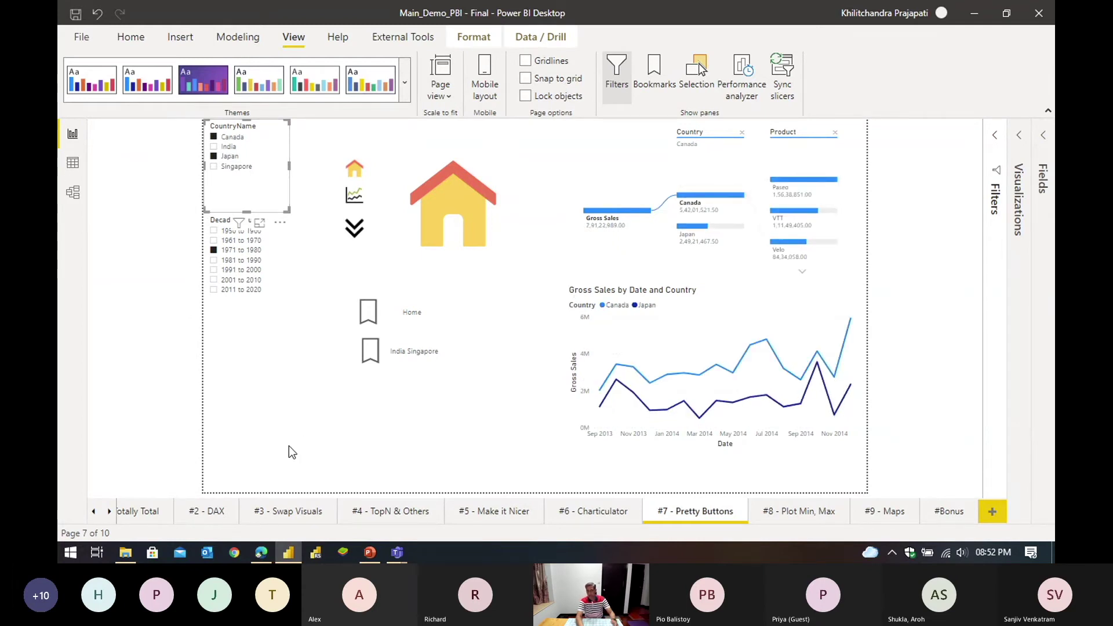
left_click(406, 356, "ctrl")
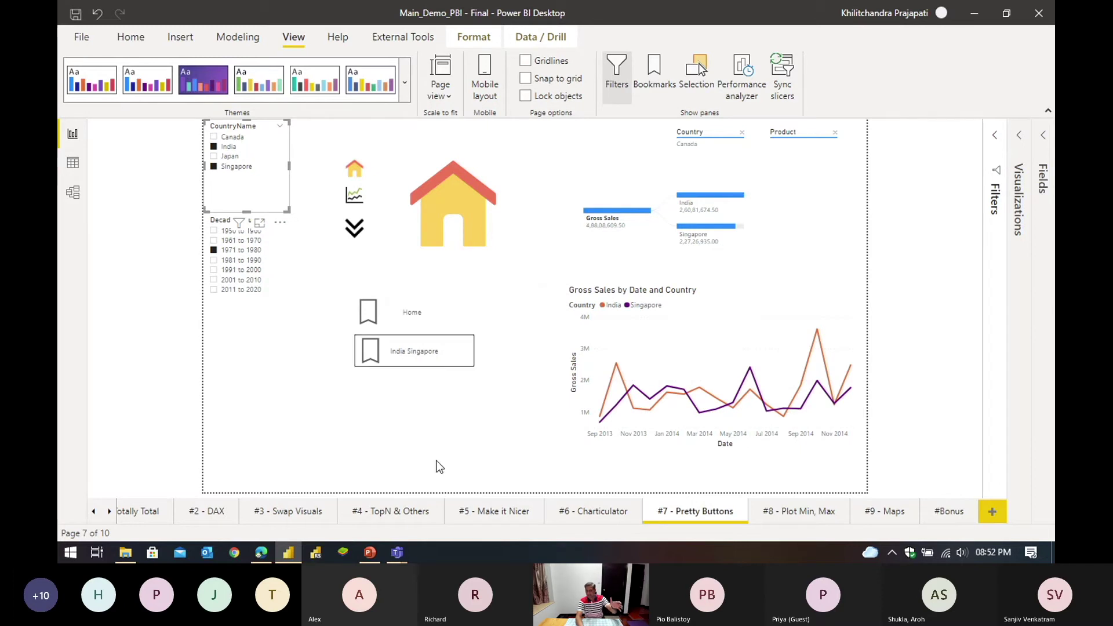
left_click(436, 438)
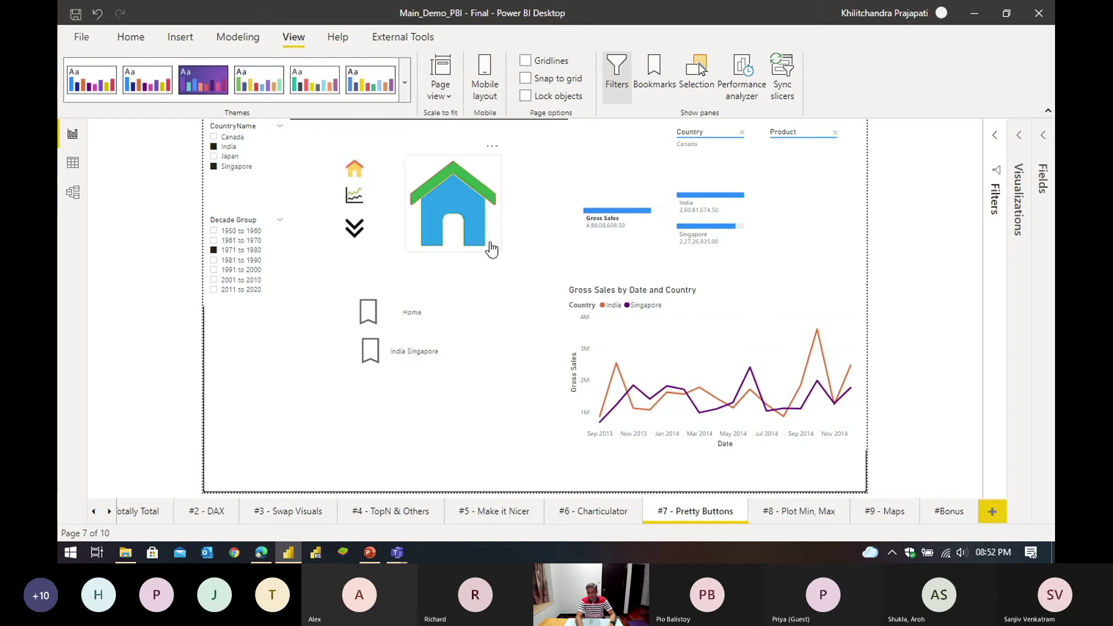
Step: Examine the large home button's fill settings and the button types available for insertion
left_click(496, 237)
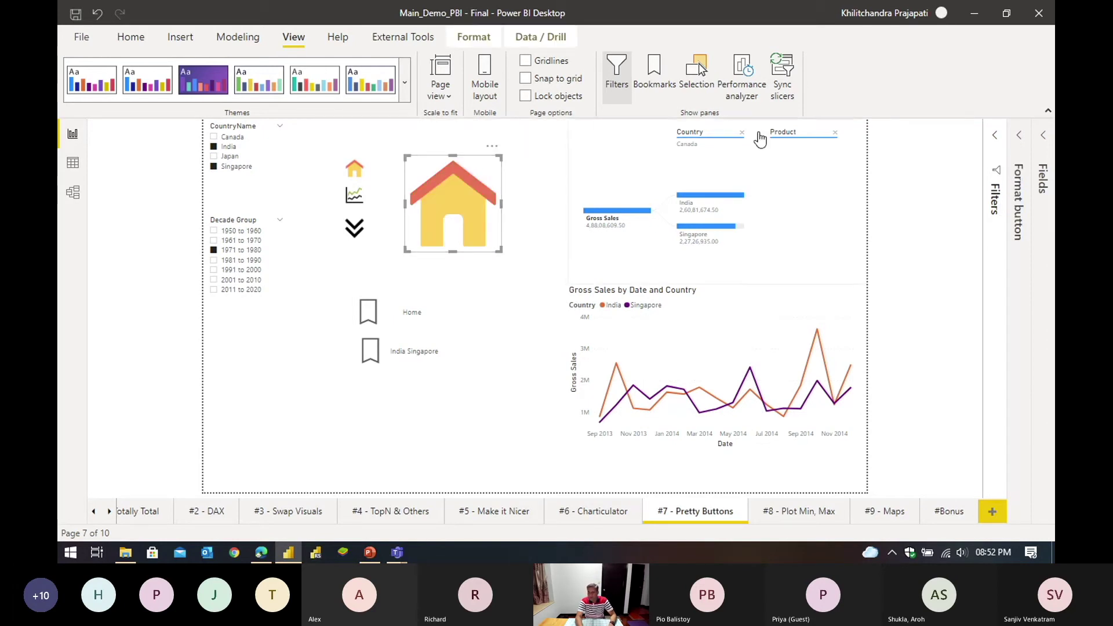
left_click(1018, 212)
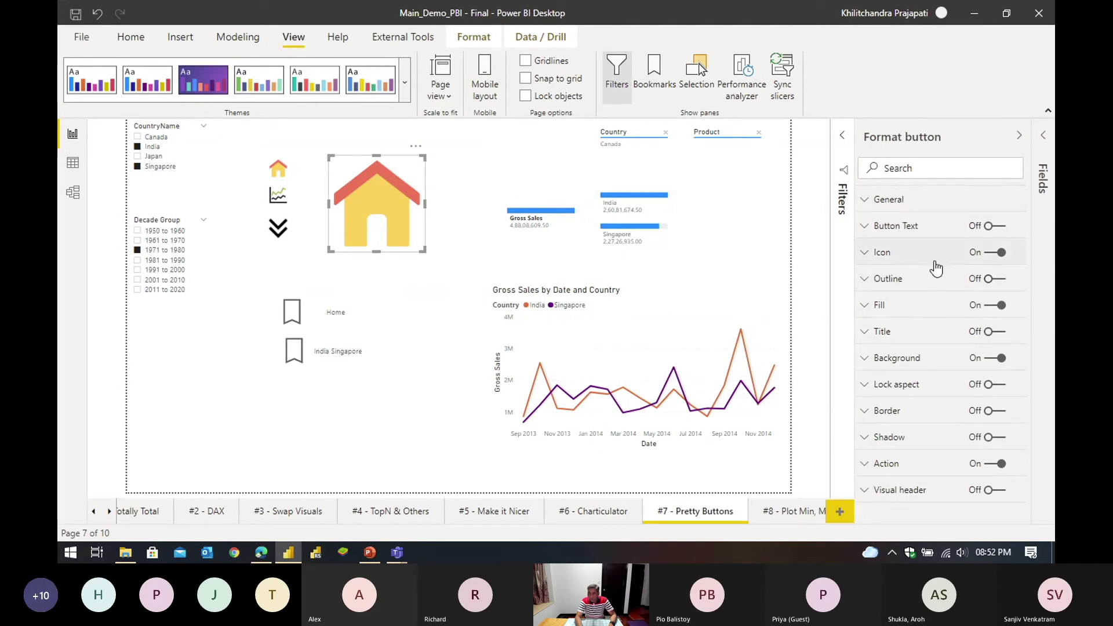
left_click(188, 40)
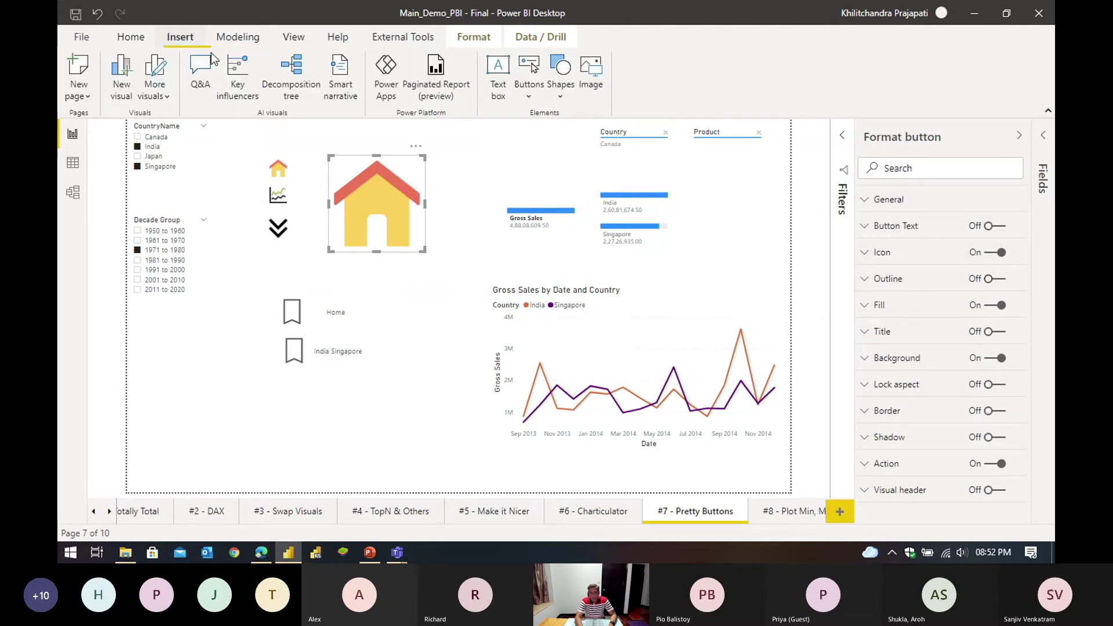
left_click(527, 97)
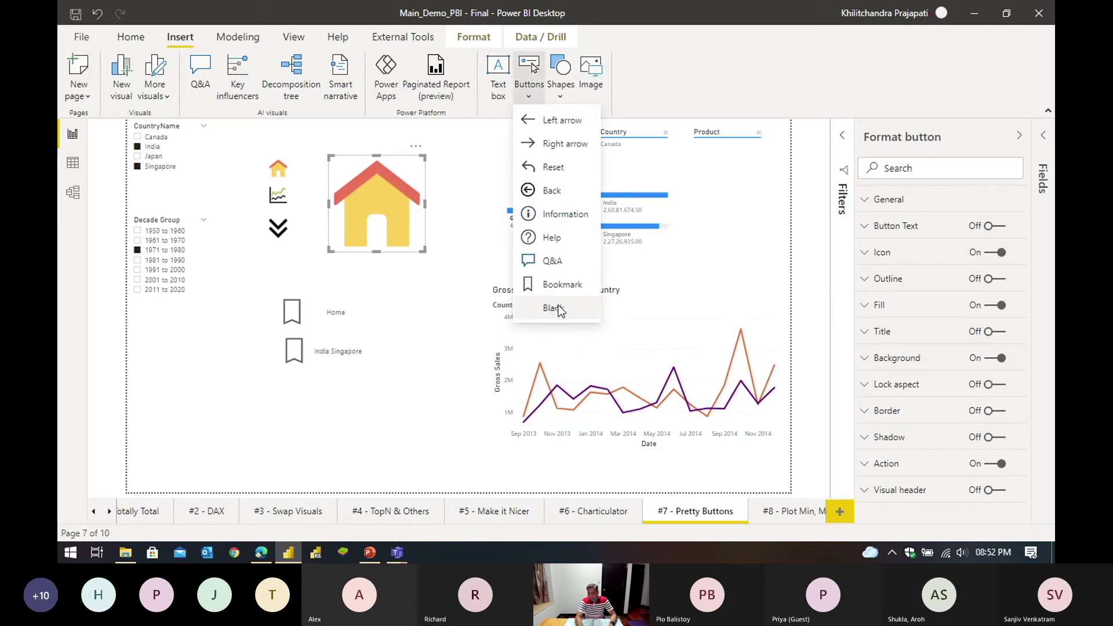
left_click(363, 416)
left_click(419, 238)
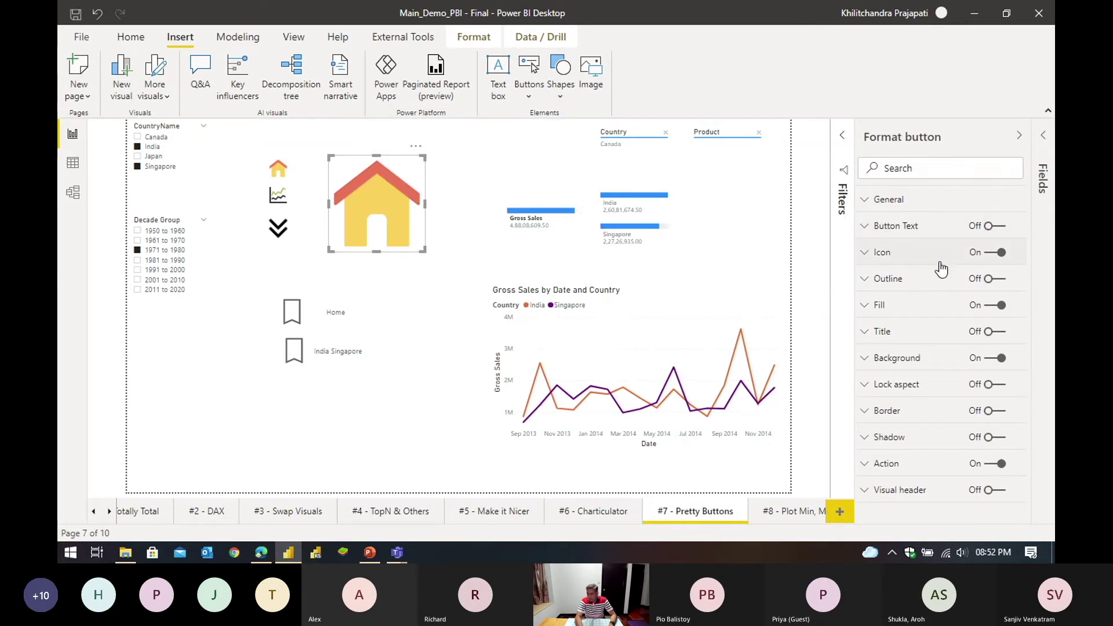
left_click(864, 306)
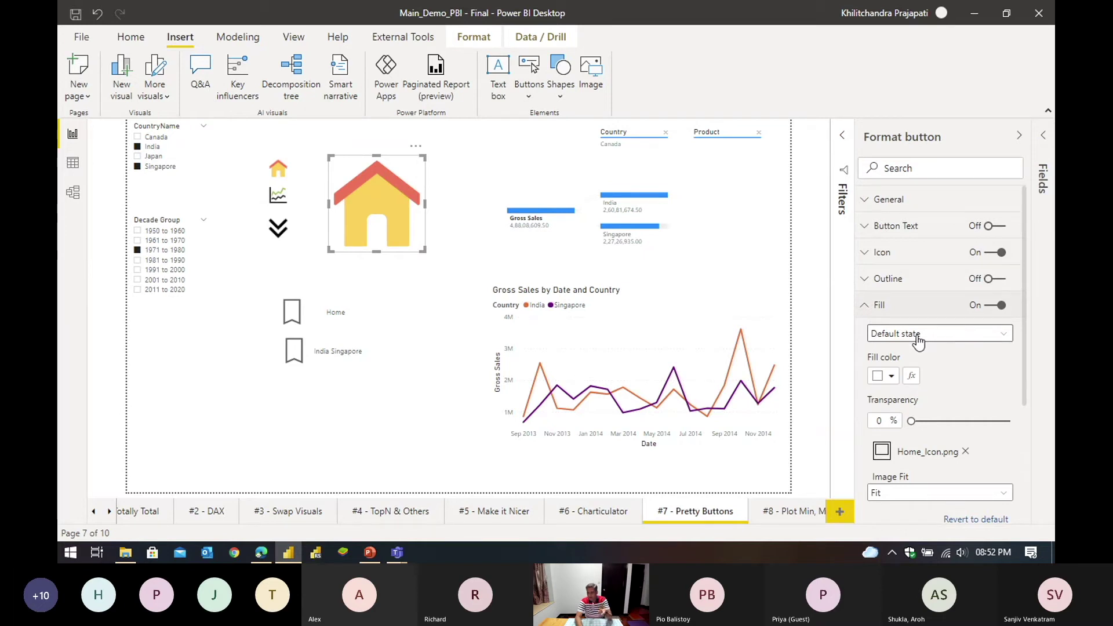
left_click(375, 423)
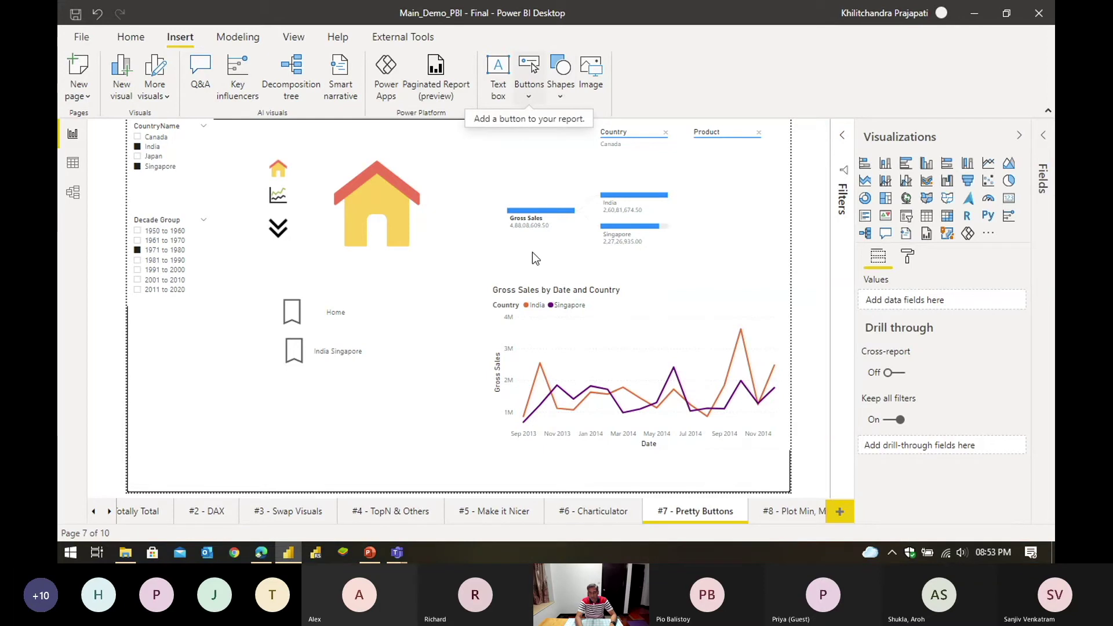
Step: Insert a blank button and place it below the India Singapore button
left_click(529, 87)
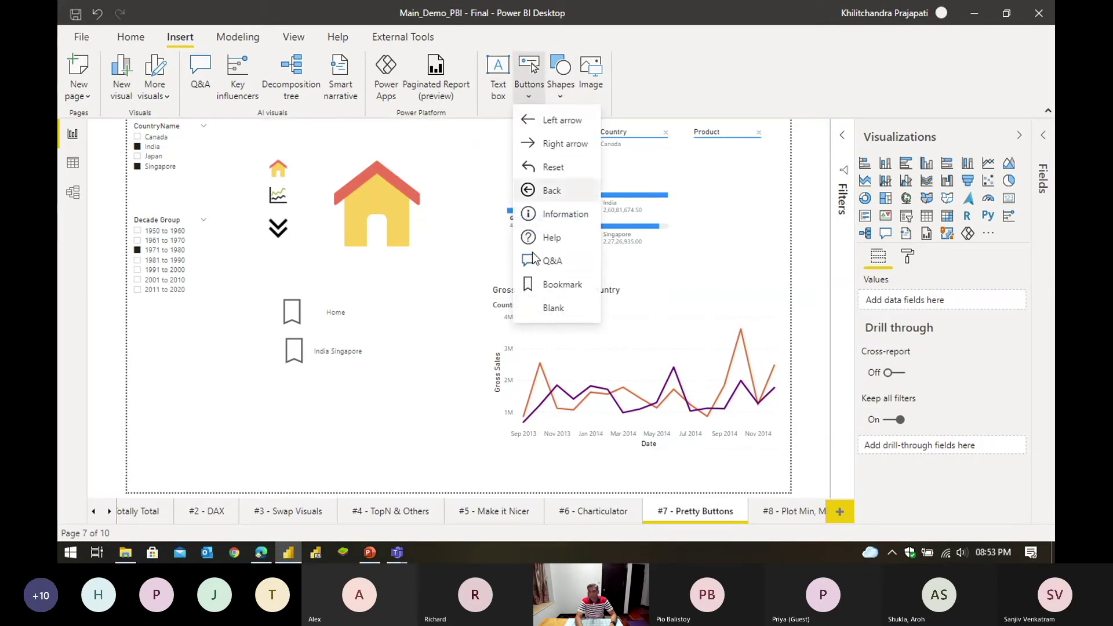
left_click(546, 308)
left_click_drag(161, 137, 348, 413)
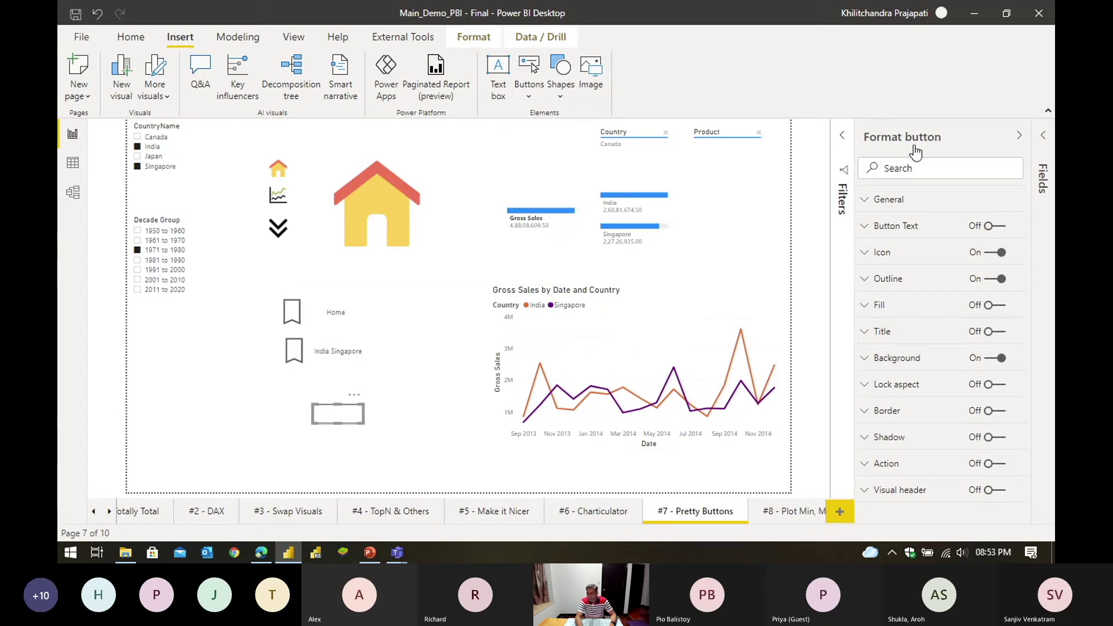
Step: Turn on the blank button's fill and add the Home_Icon image to its default state
left_click(870, 306)
left_click(998, 306)
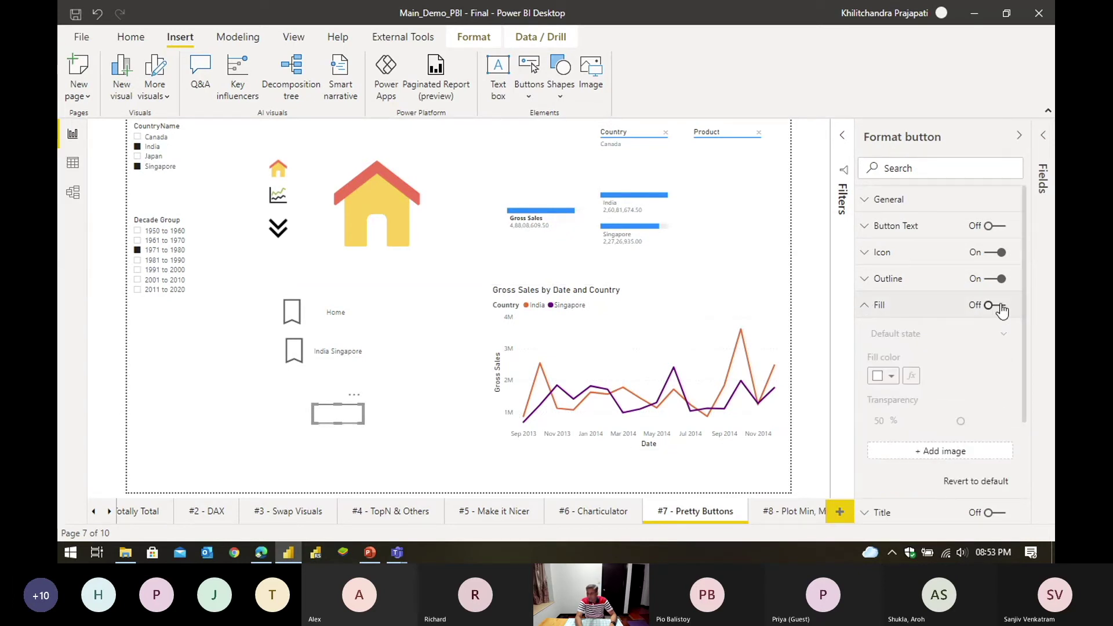
scroll(913, 409, "down", 1)
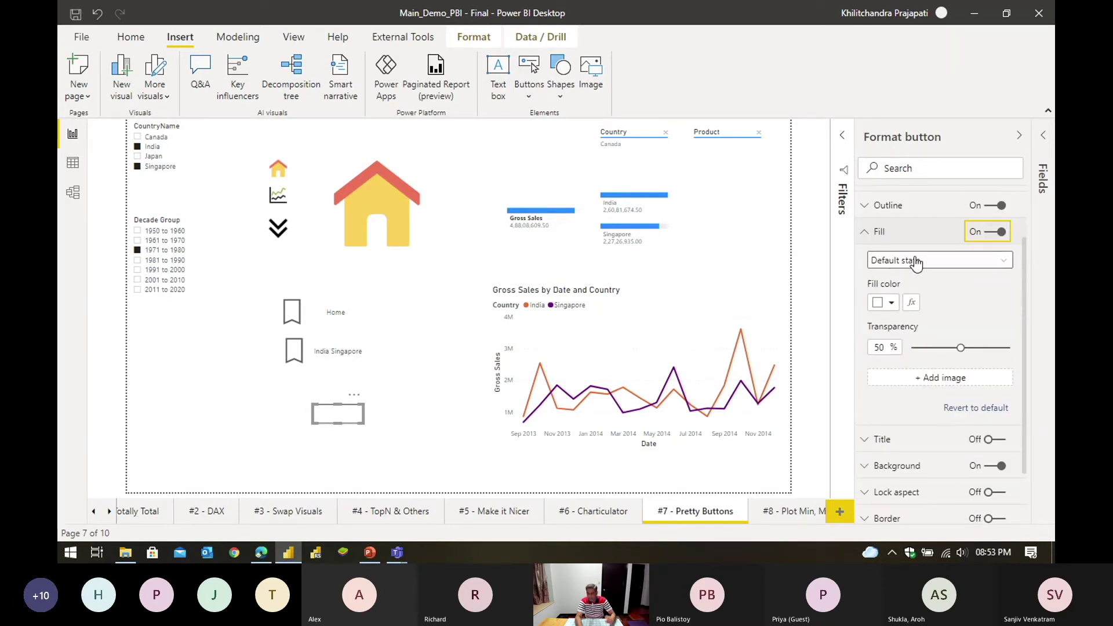
left_click(934, 378)
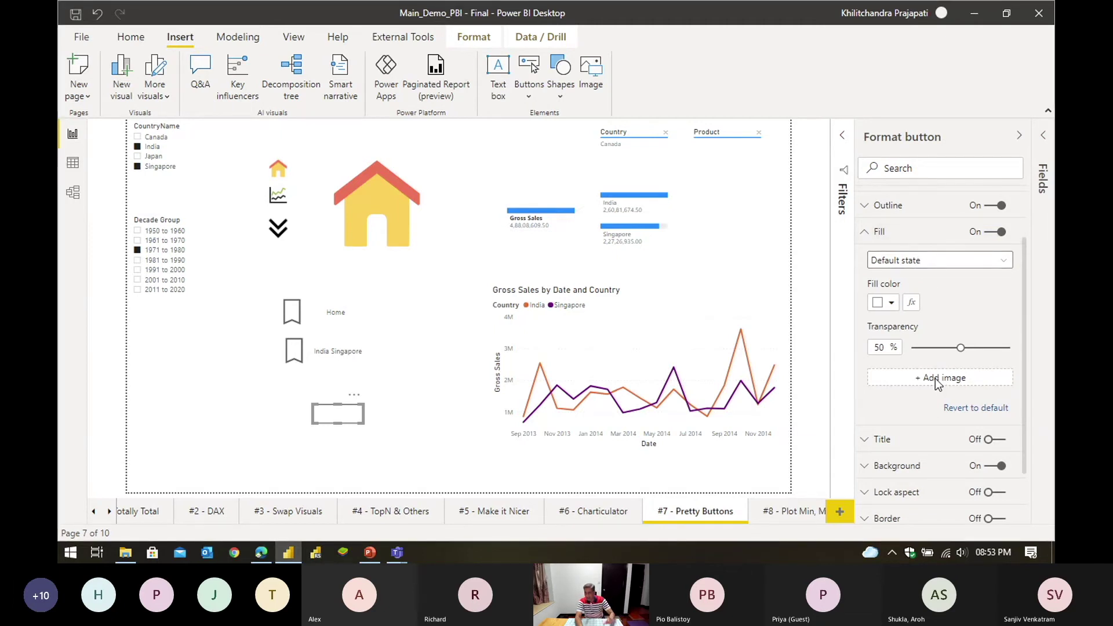
left_click(285, 38)
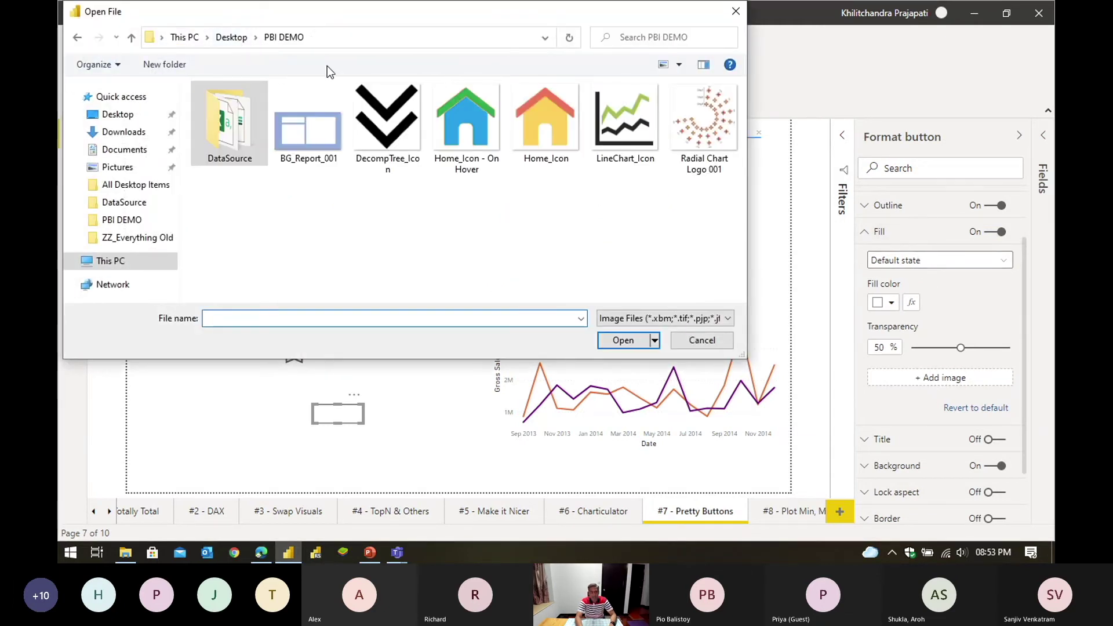
left_click(503, 143)
left_click(624, 341)
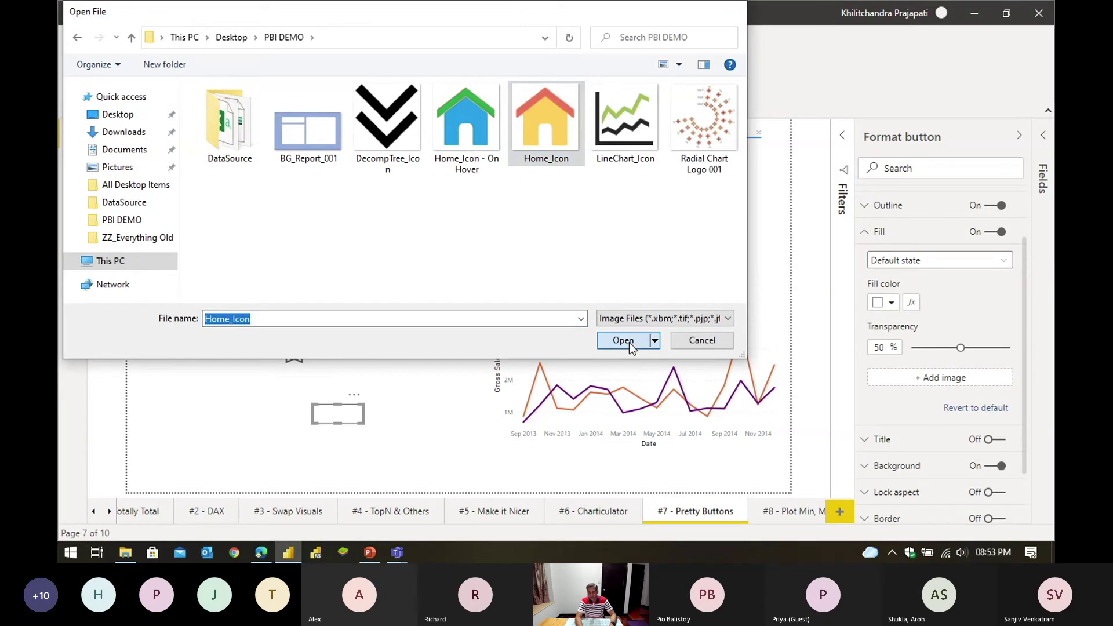
Step: Set the fill image to Fit, then enlarge the new home button and shift it toward the line chart
left_click(892, 419)
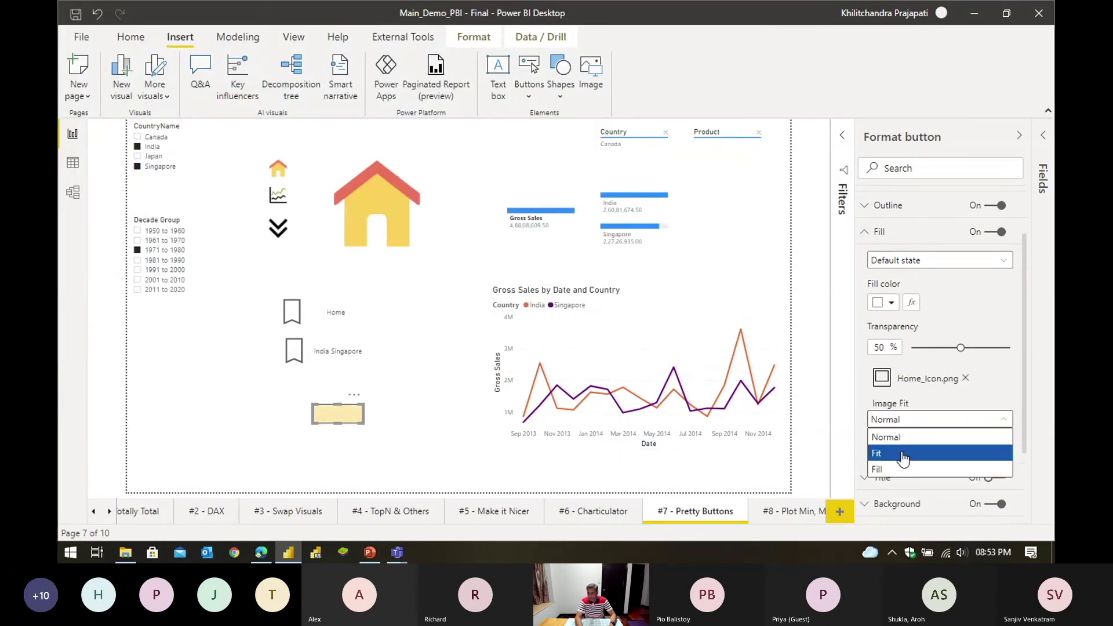
left_click(891, 458)
left_click_drag(361, 425, 403, 422)
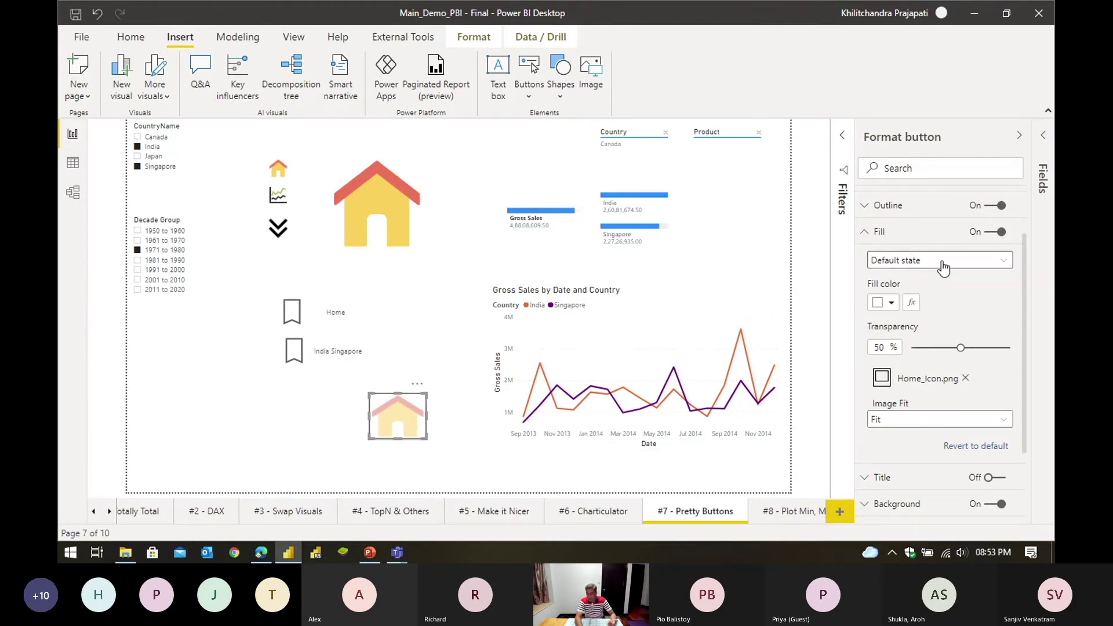
Step: Replace the new home button's On hover fill image with Home_Icon - On Hover and set its image fit to Fit
left_click(921, 261)
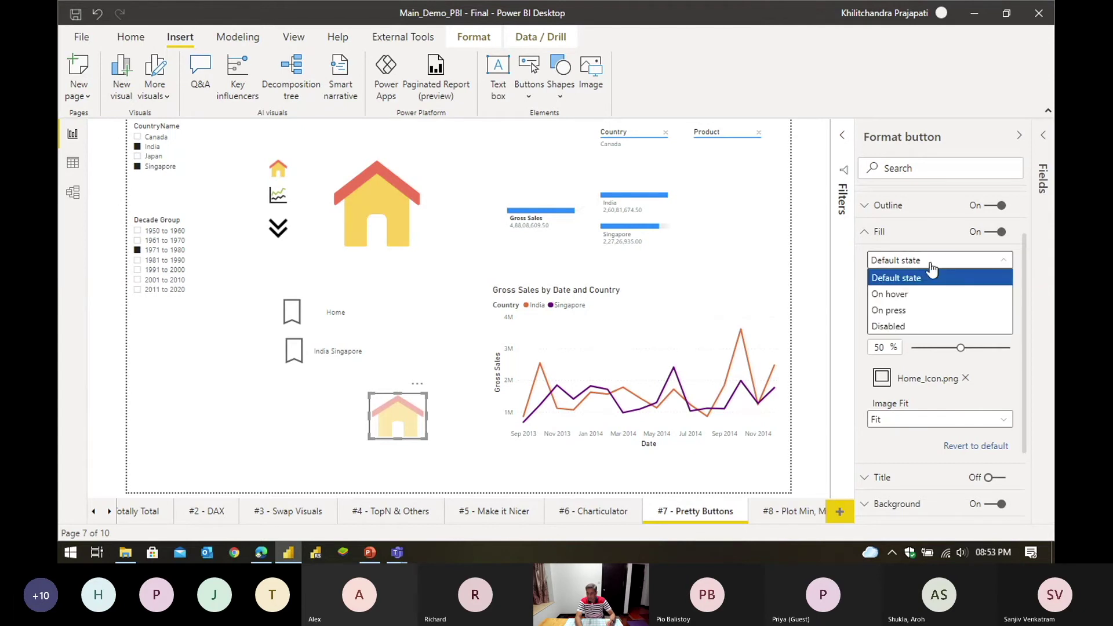
left_click(911, 296)
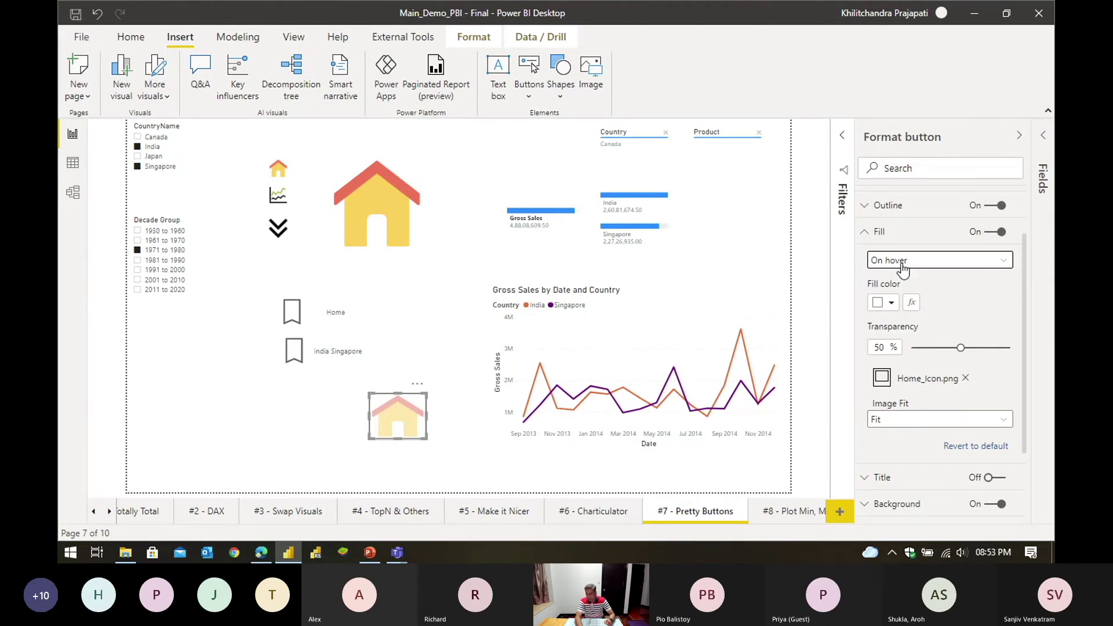
left_click(966, 378)
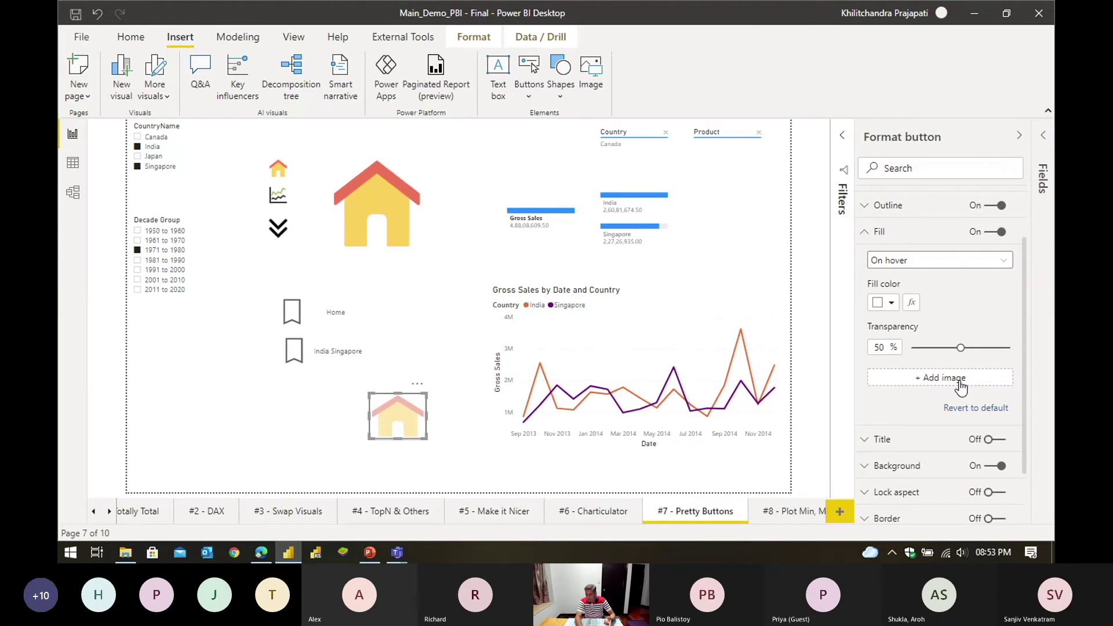
left_click(948, 379)
left_click(470, 133)
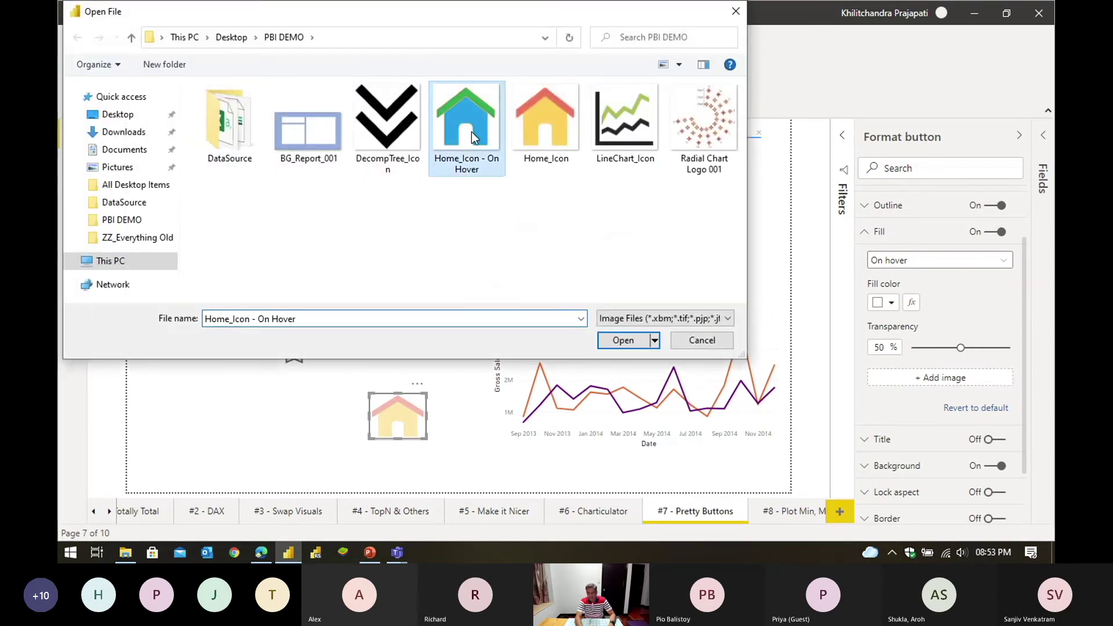
left_click(623, 340)
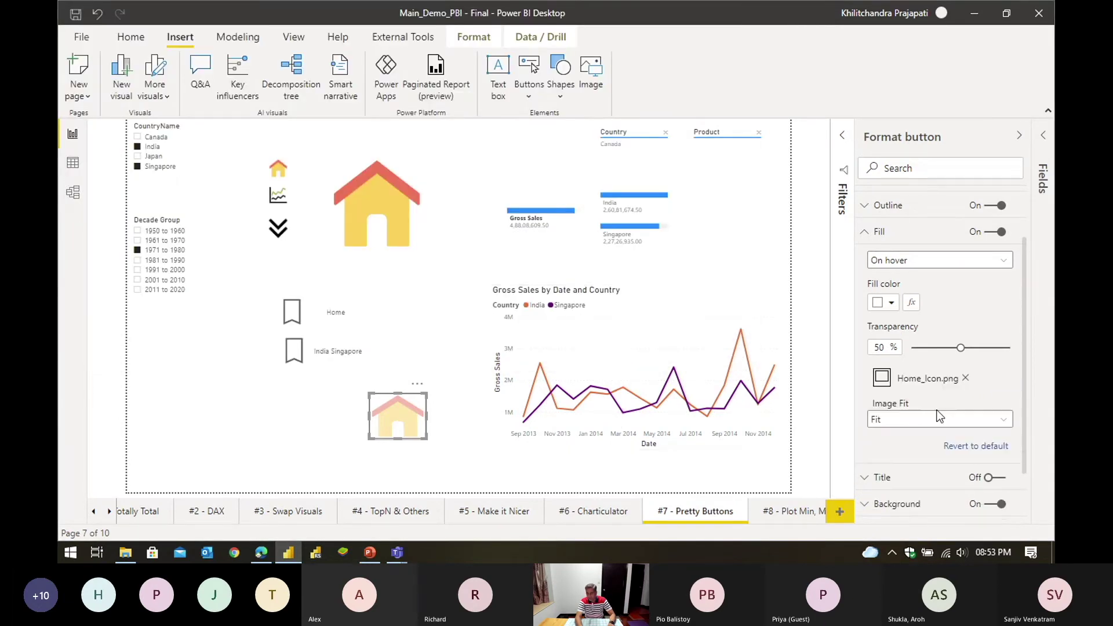
left_click(915, 423)
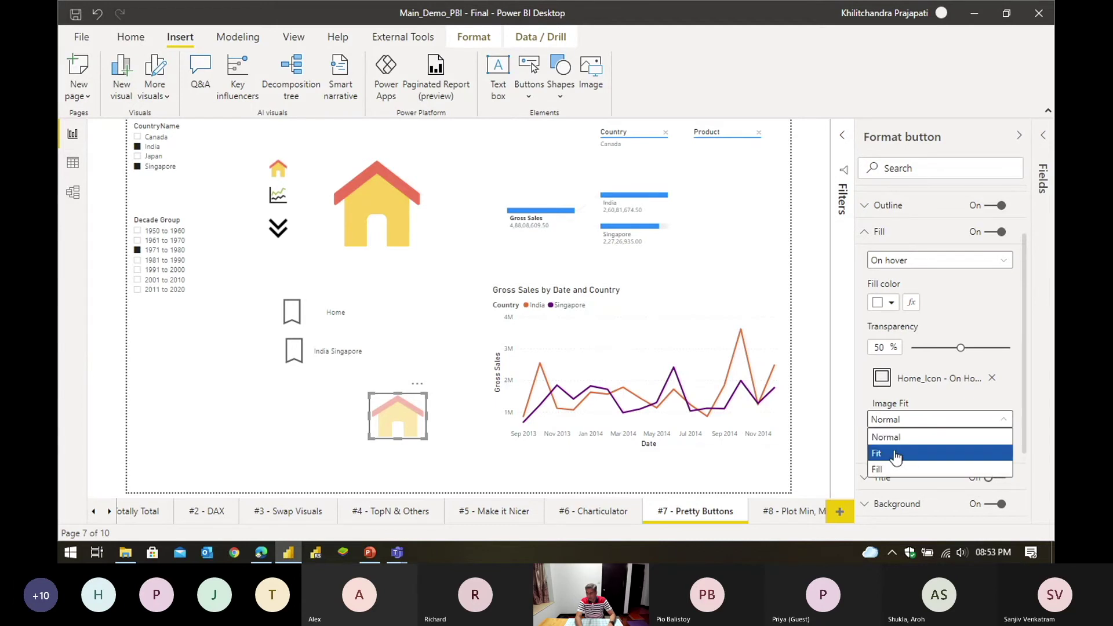
left_click(888, 454)
left_click(471, 472)
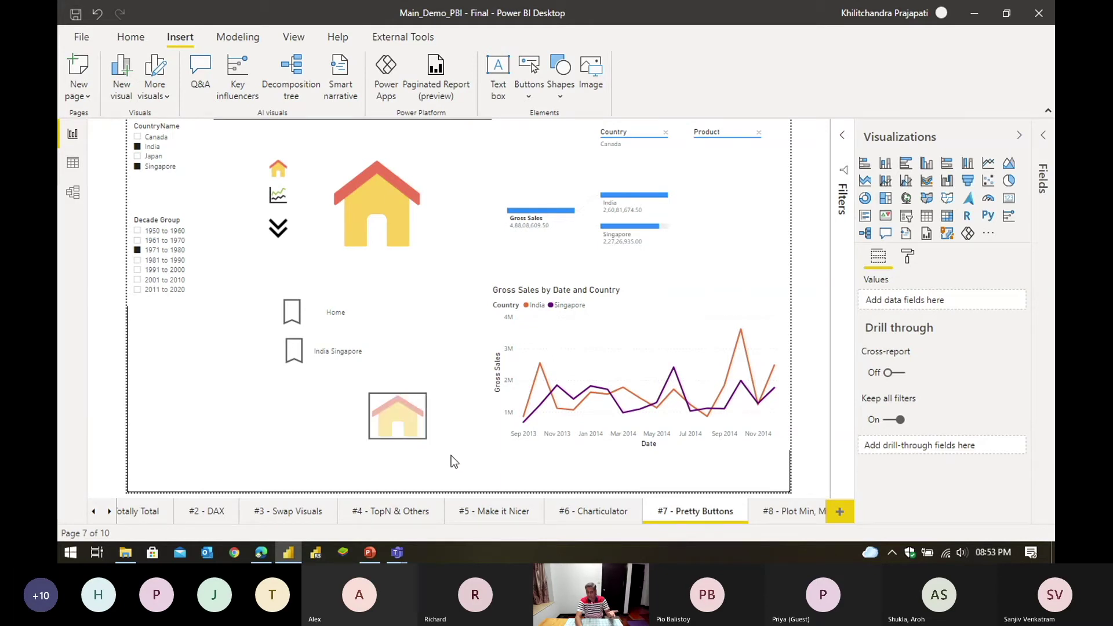
Step: Turn on the new home button's action with type Bookmark and assign the India Singapore View bookmark
left_click(418, 438)
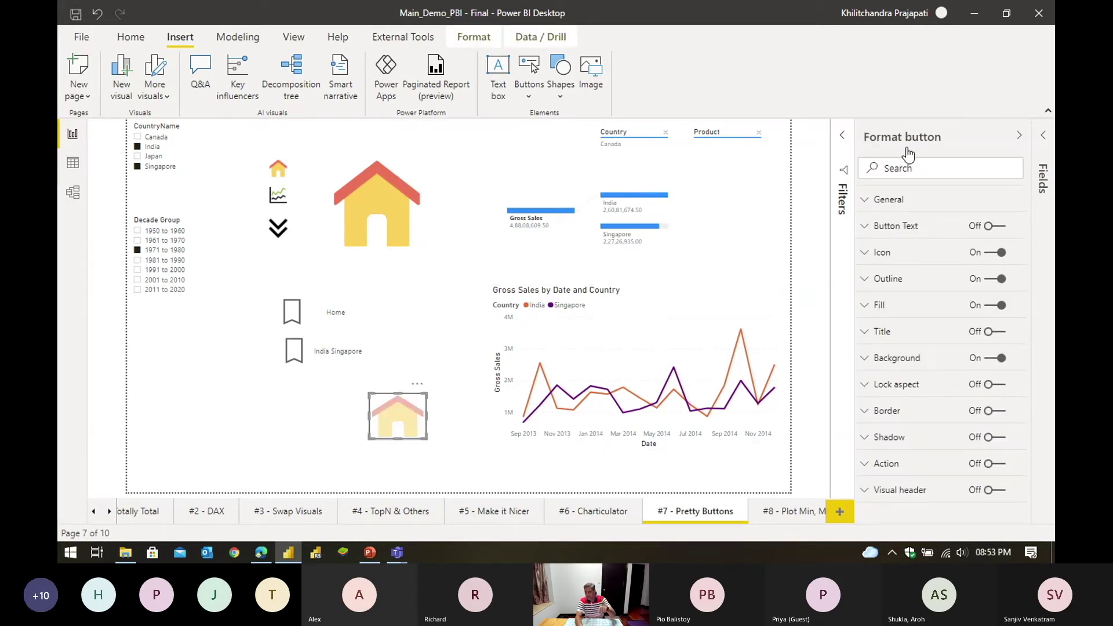
left_click(870, 463)
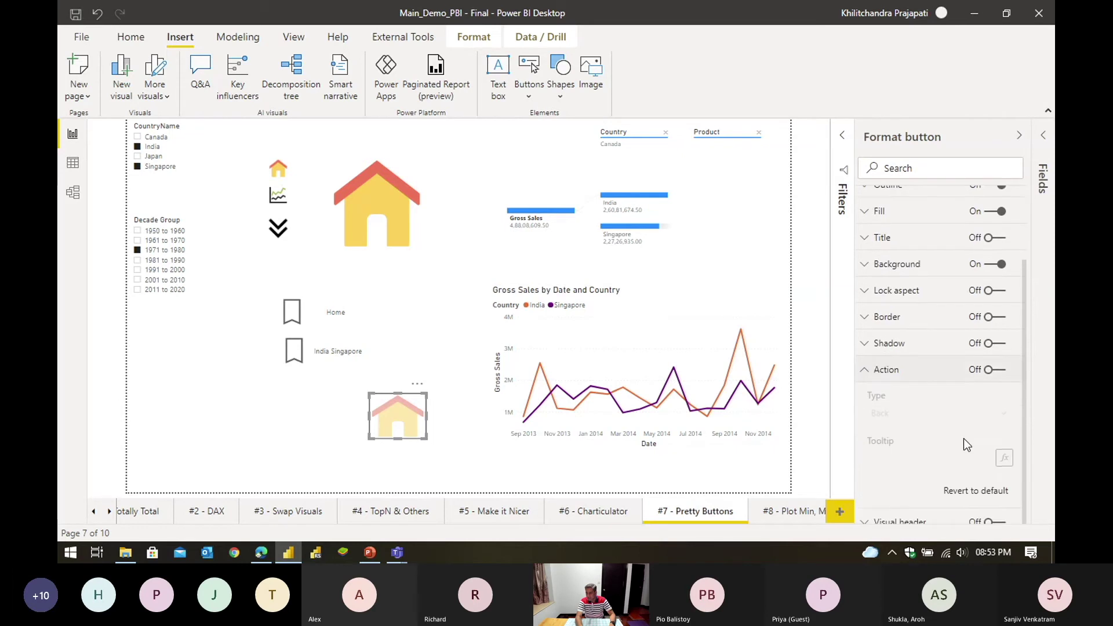
left_click(997, 364)
left_click(986, 408)
left_click(909, 439)
left_click(909, 451)
left_click(904, 521)
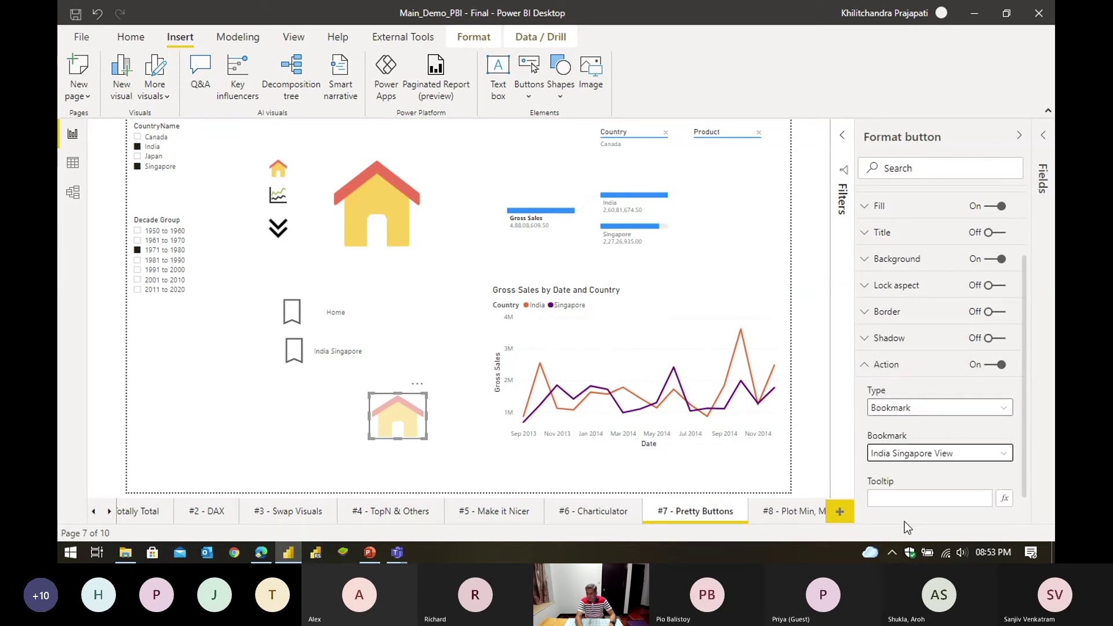
left_click(310, 332)
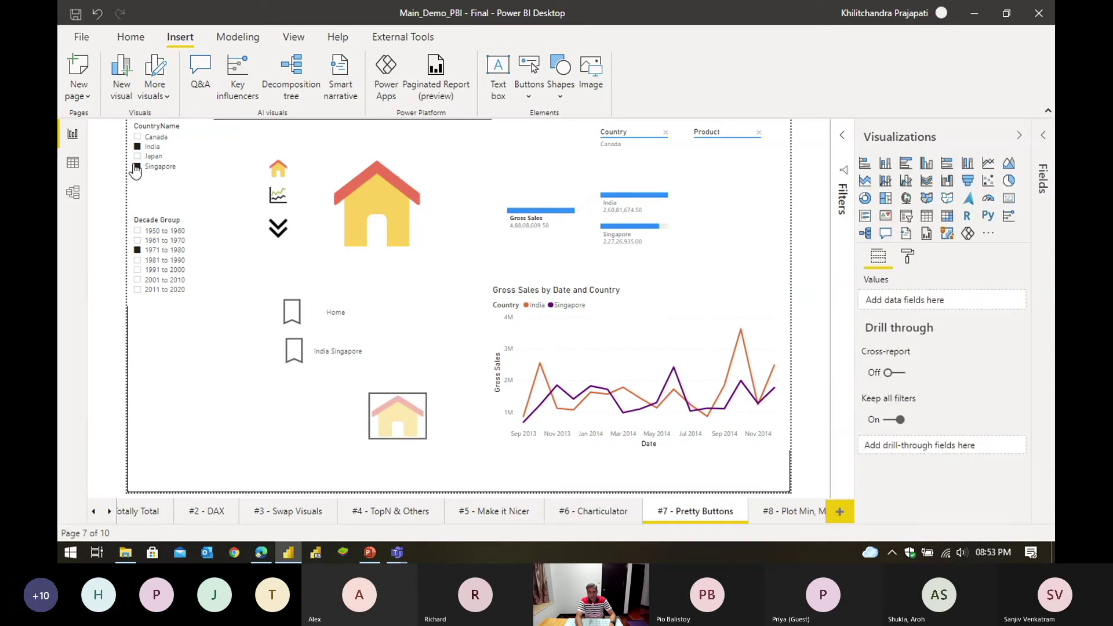
Step: Filter the CountryName slicer to Canada and follow the new home button's link to test its bookmark
left_click(149, 141)
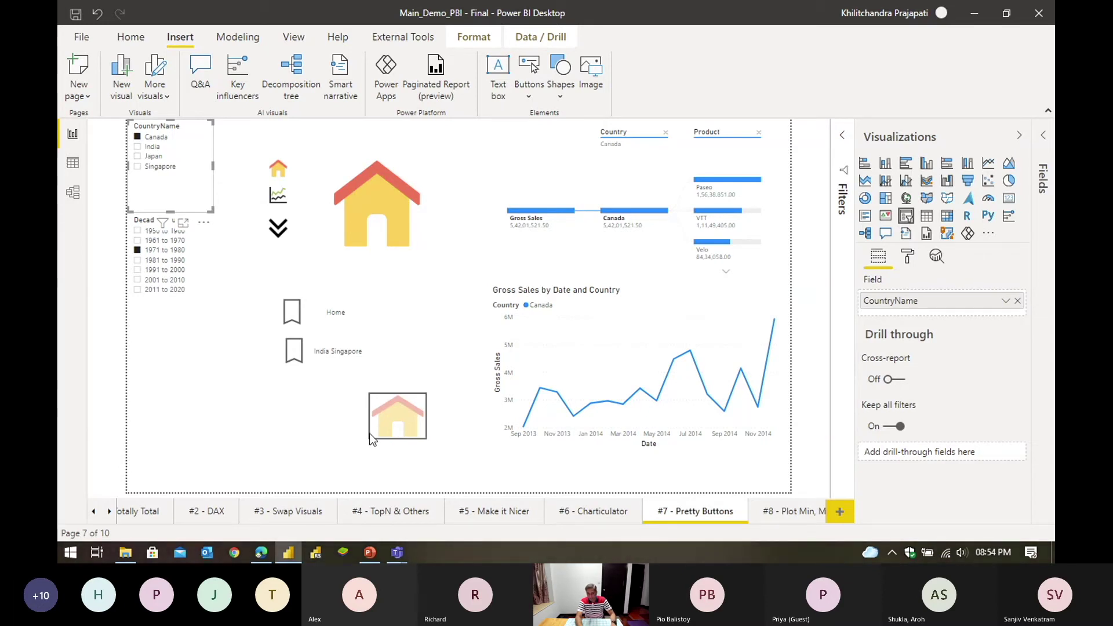
left_click(404, 428, "ctrl")
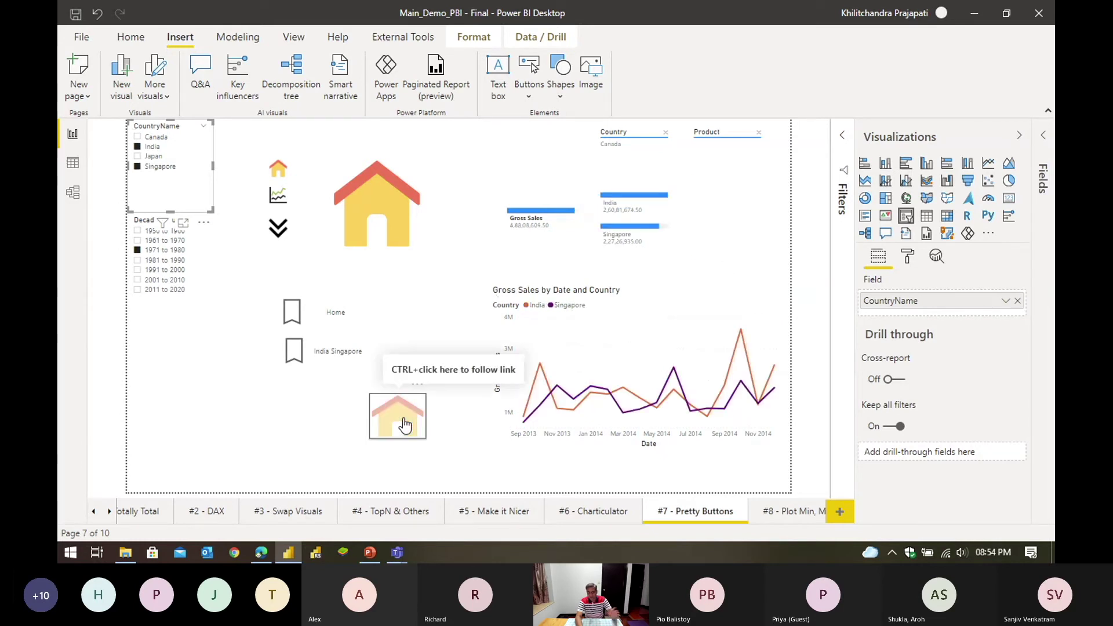
left_click(459, 463)
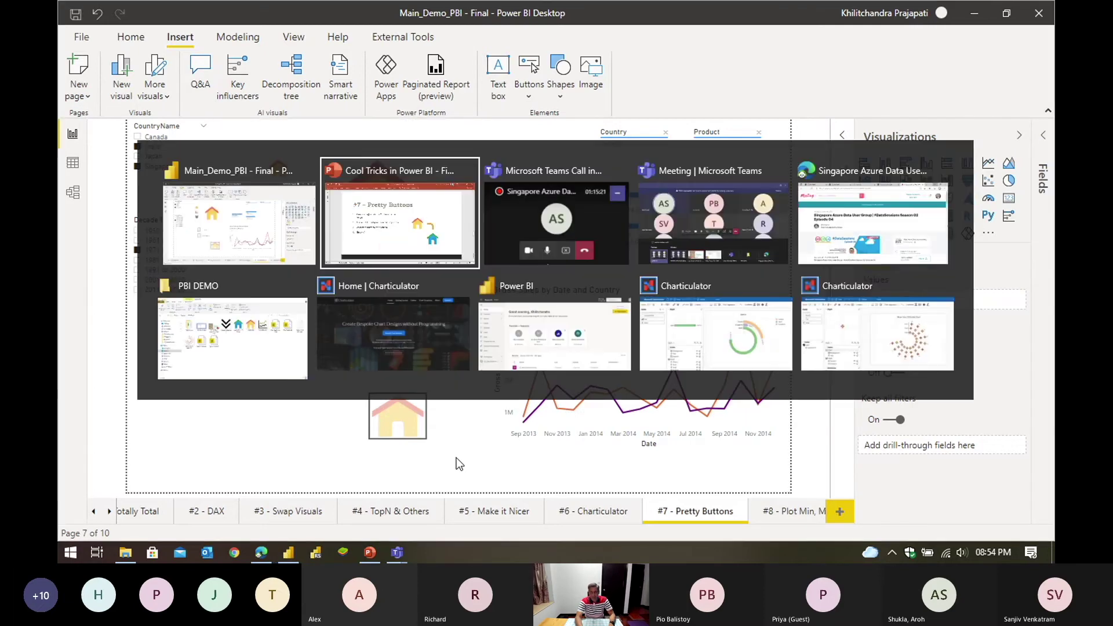
Step: View the #8 – Plotting Min/Max/Last slide in PowerPoint and return to Power BI Desktop to open the #8 - Plot Min report page
key("alt+Tab")
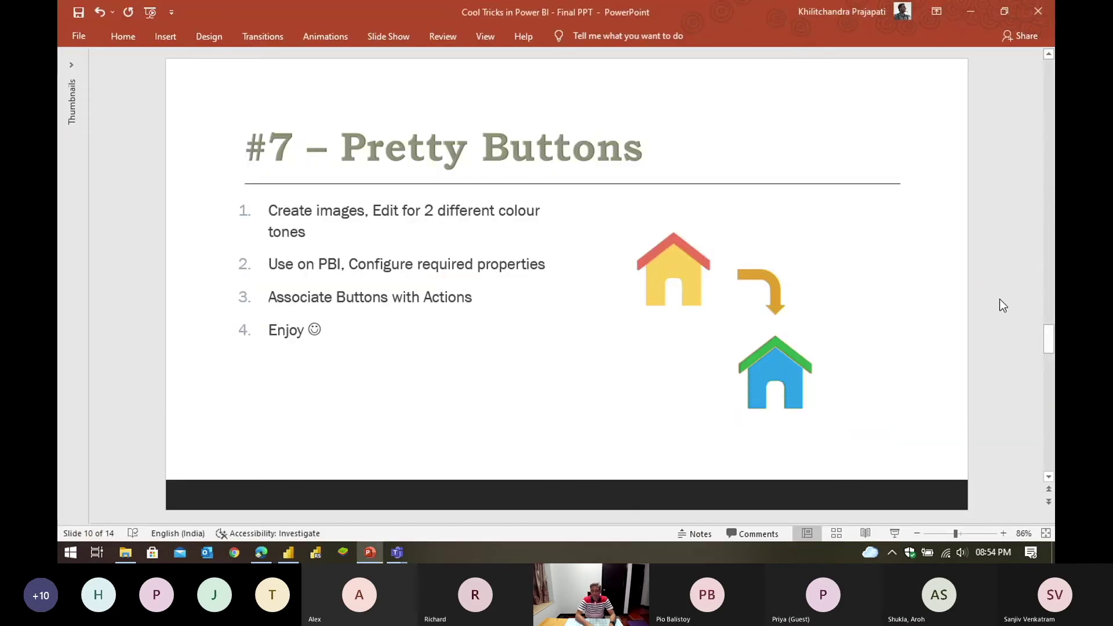
scroll(1000, 300, "down", 1)
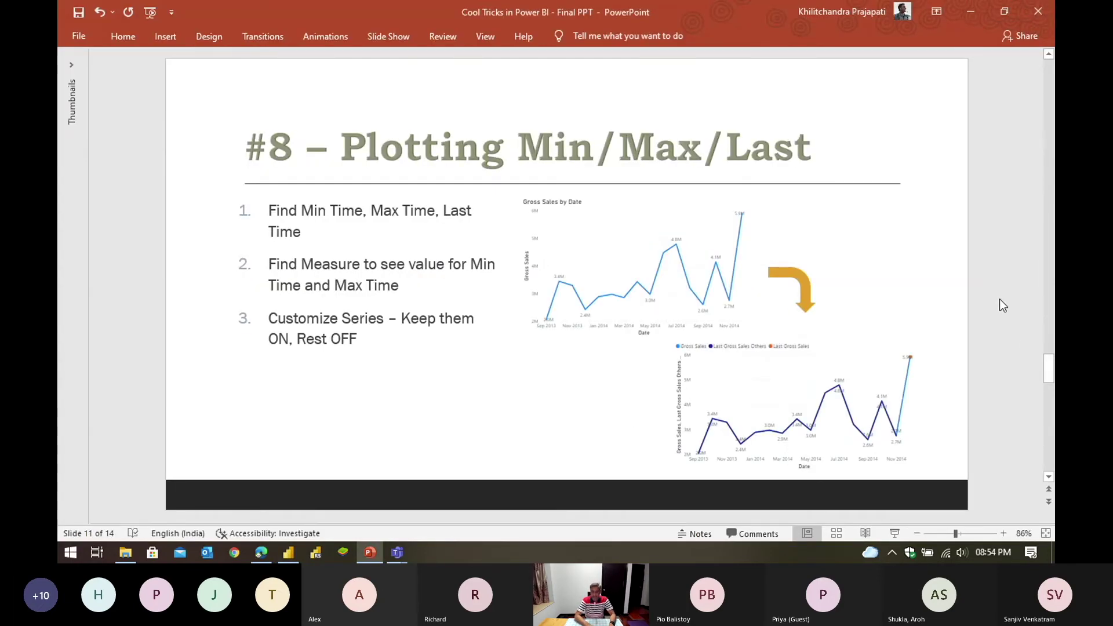
key("alt+Tab")
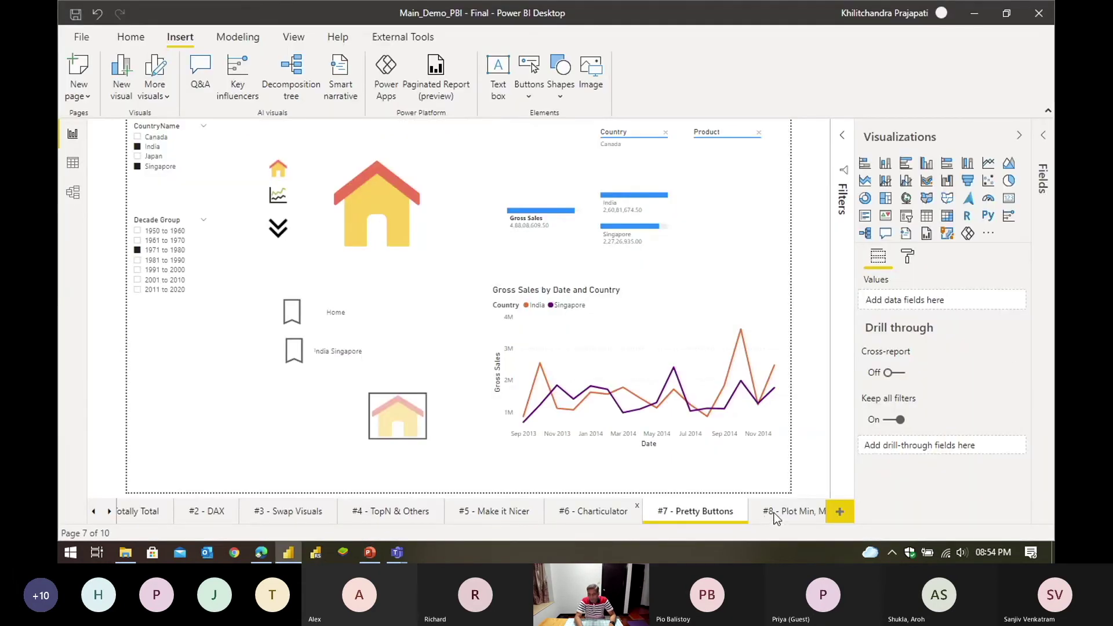
left_click(766, 512)
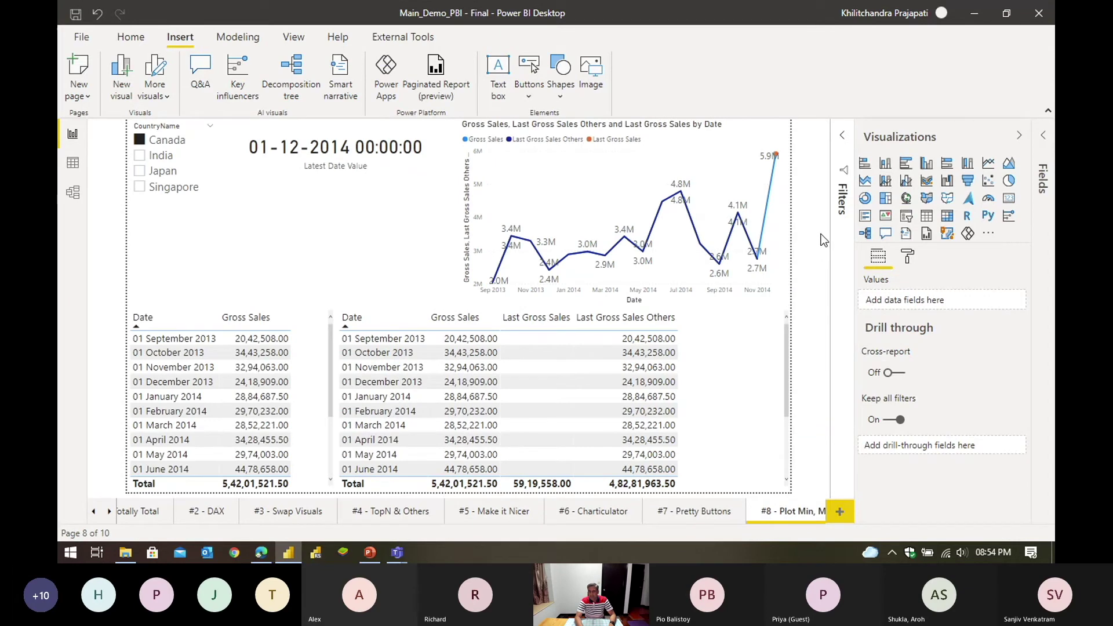
Step: Examine the line chart's value fields, its last data point and its data label settings
left_click(476, 234)
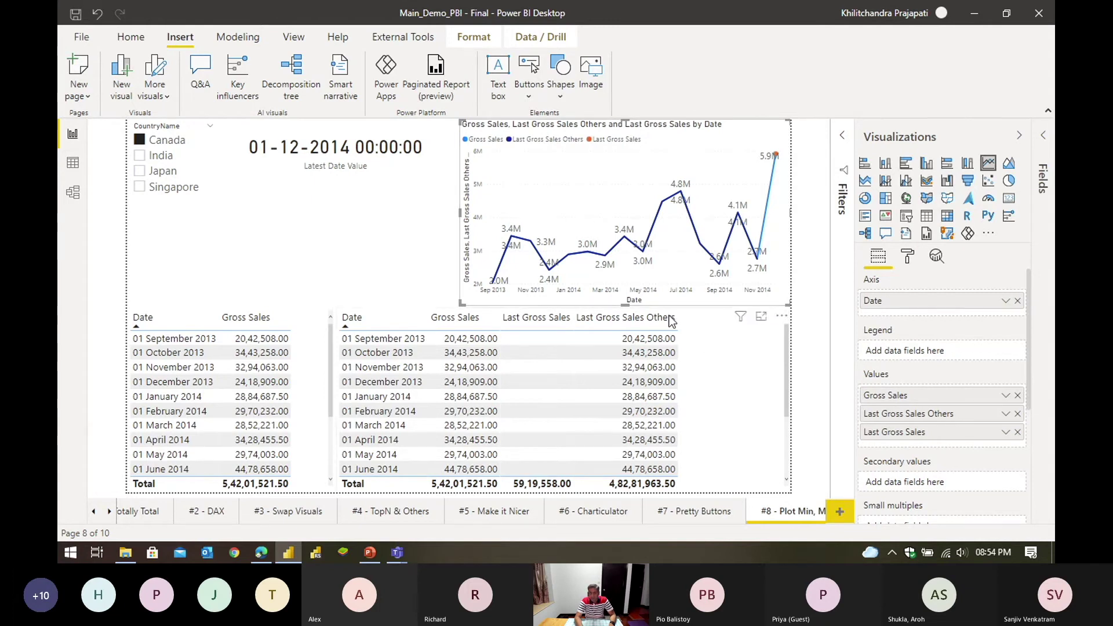
mouse_move(778, 231)
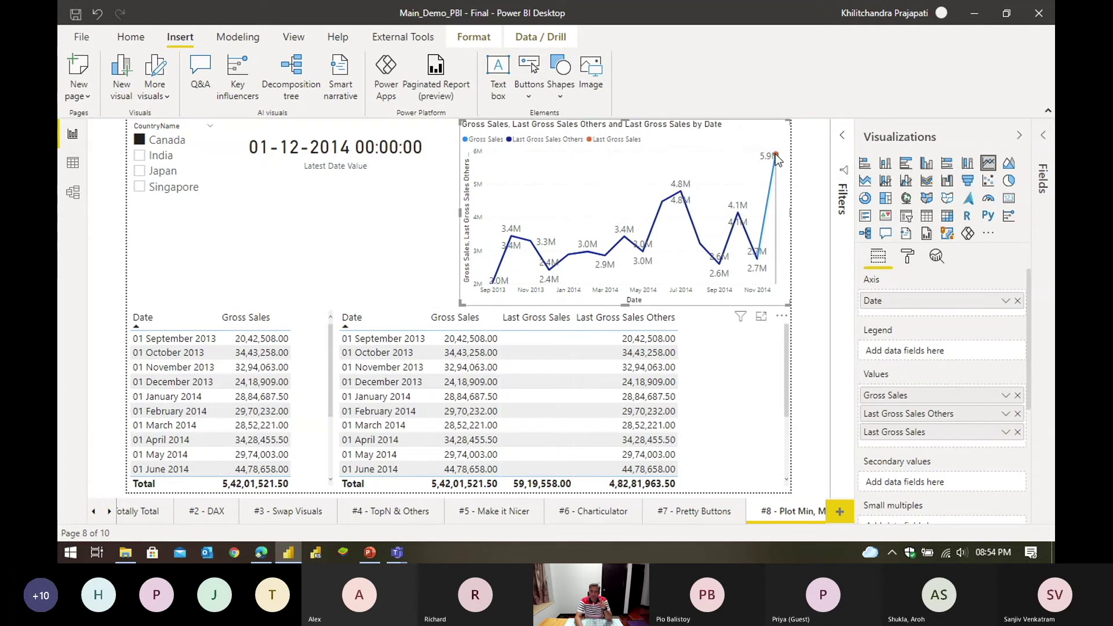
mouse_move(778, 157)
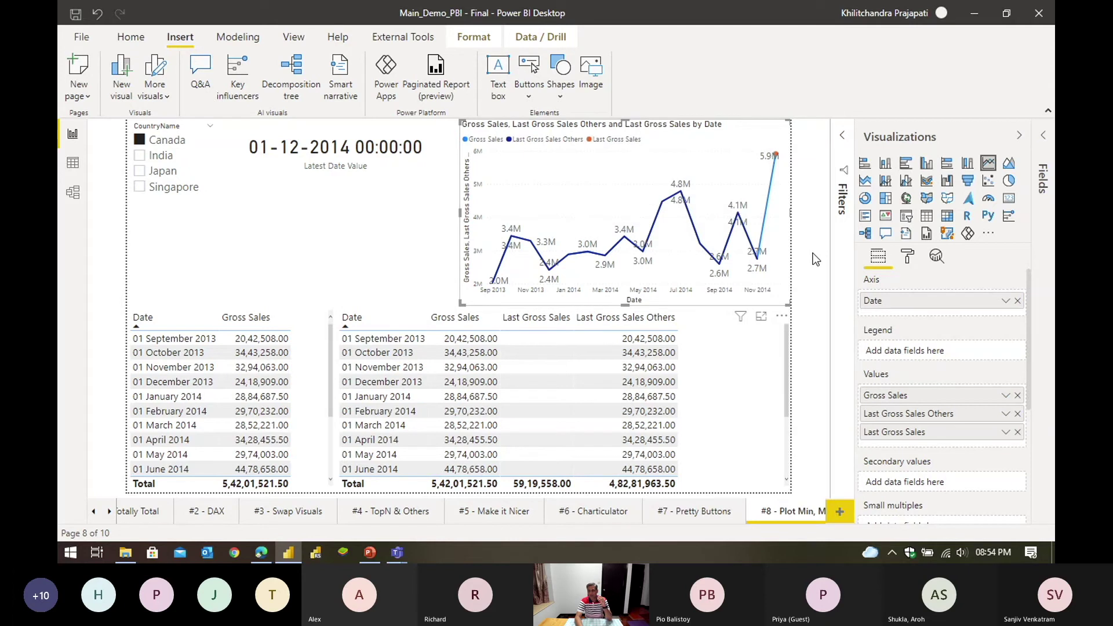
left_click(907, 257)
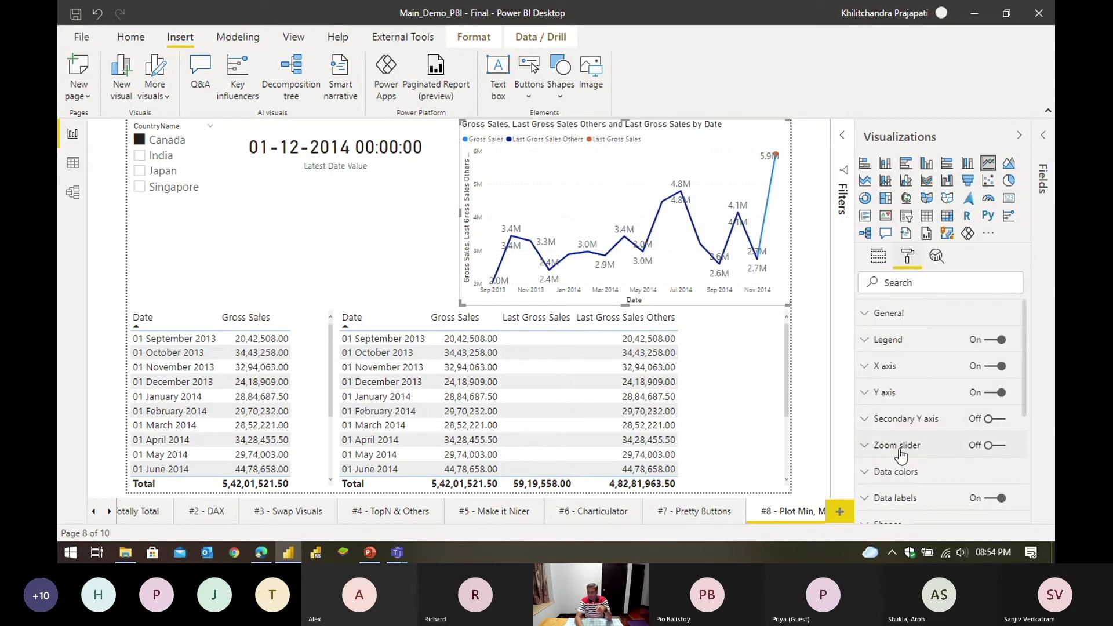
left_click(896, 425)
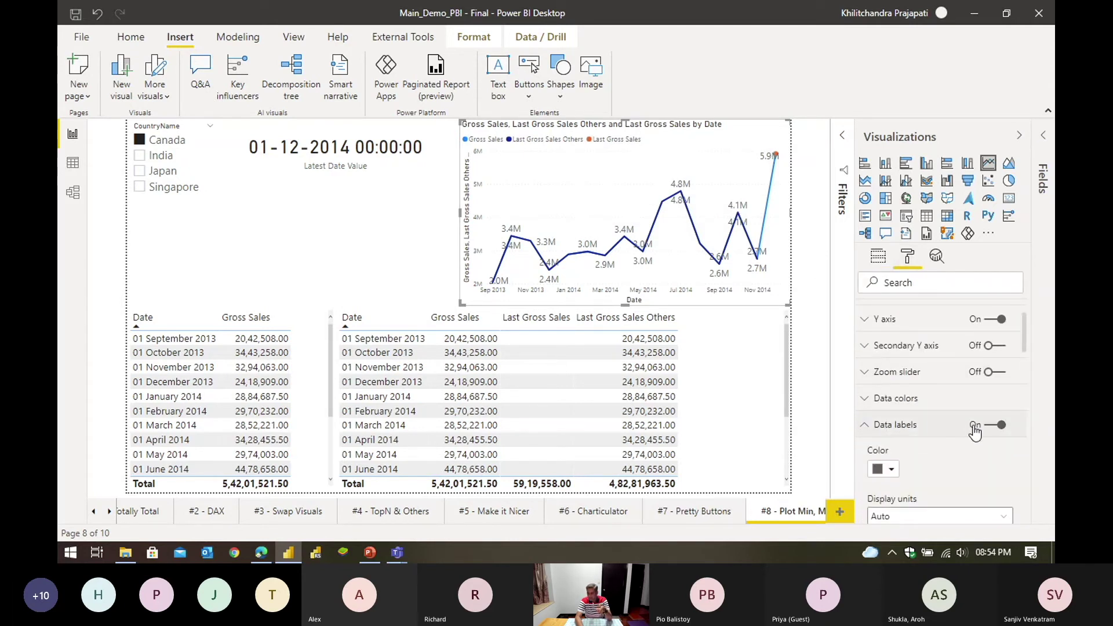
scroll(978, 415, "down", 1)
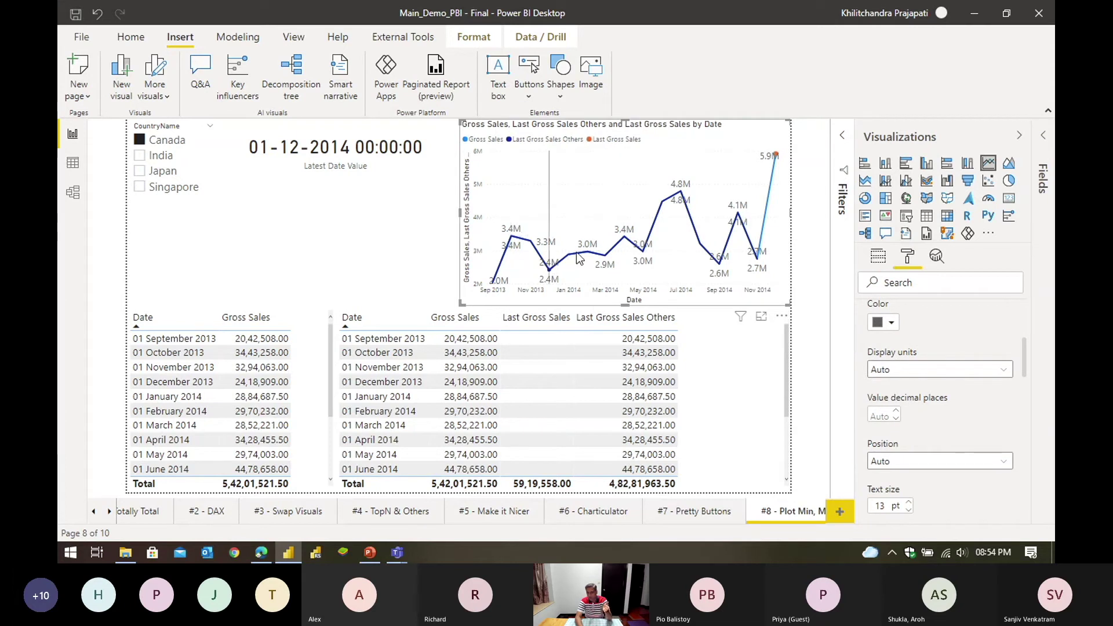
left_click(812, 276)
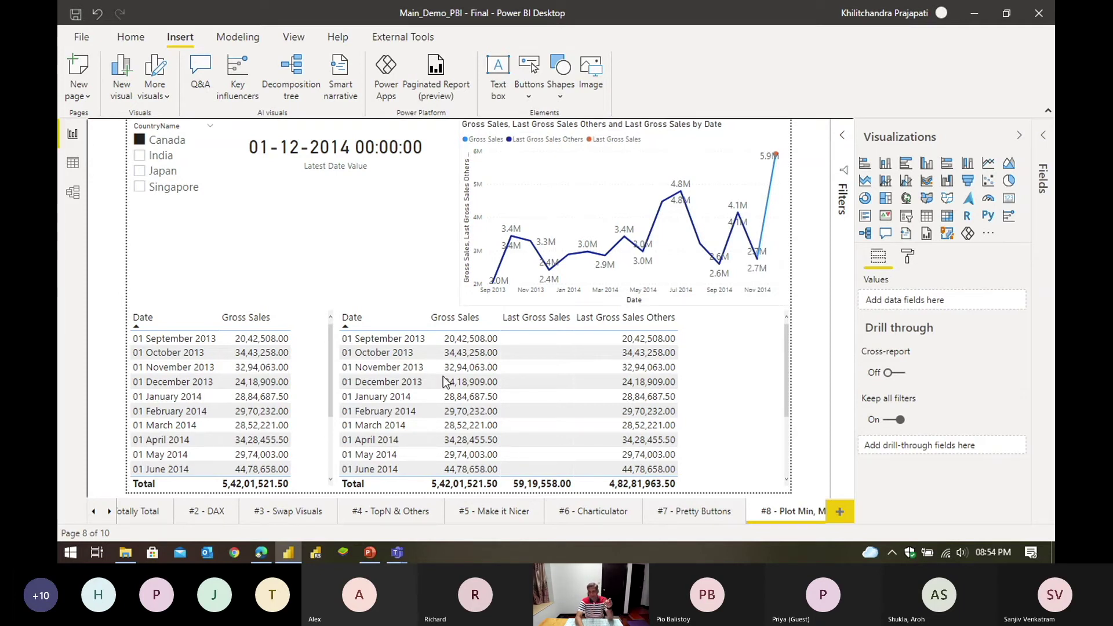
Step: Compare the two Gross Sales tables, checking the Last Gross Sales column down to the December 2014 row
left_click(314, 370)
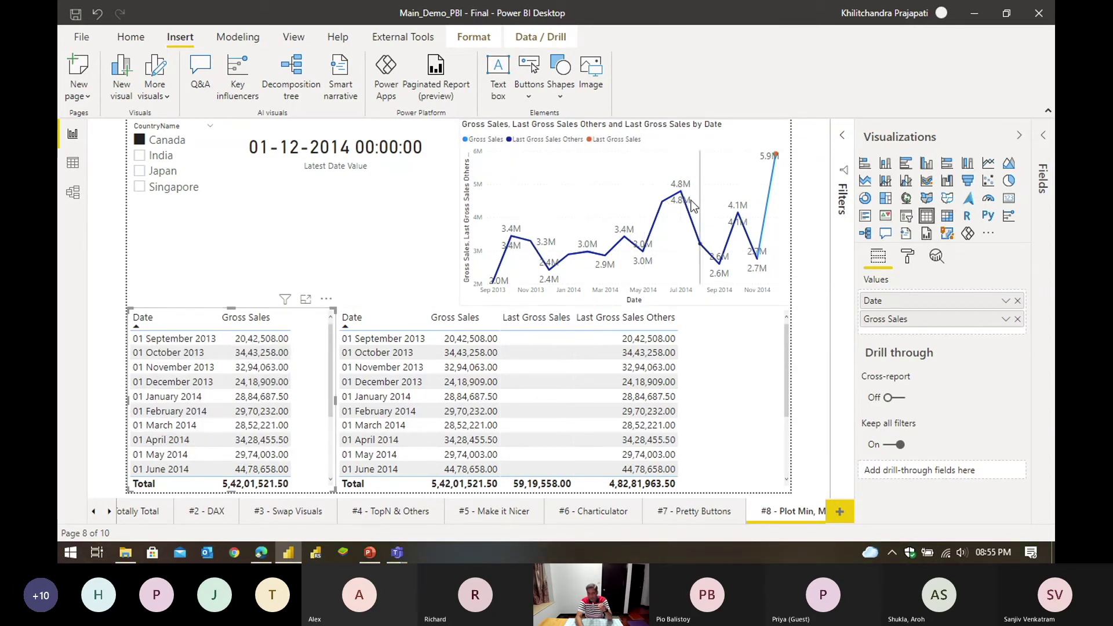
mouse_move(708, 281)
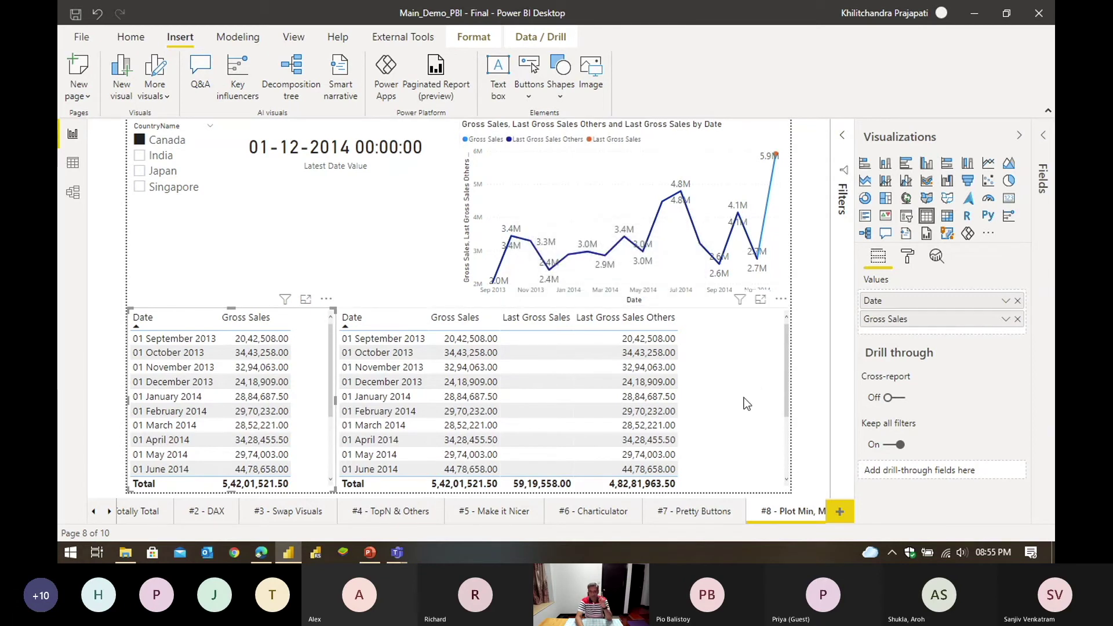
scroll(424, 444, "down", 2)
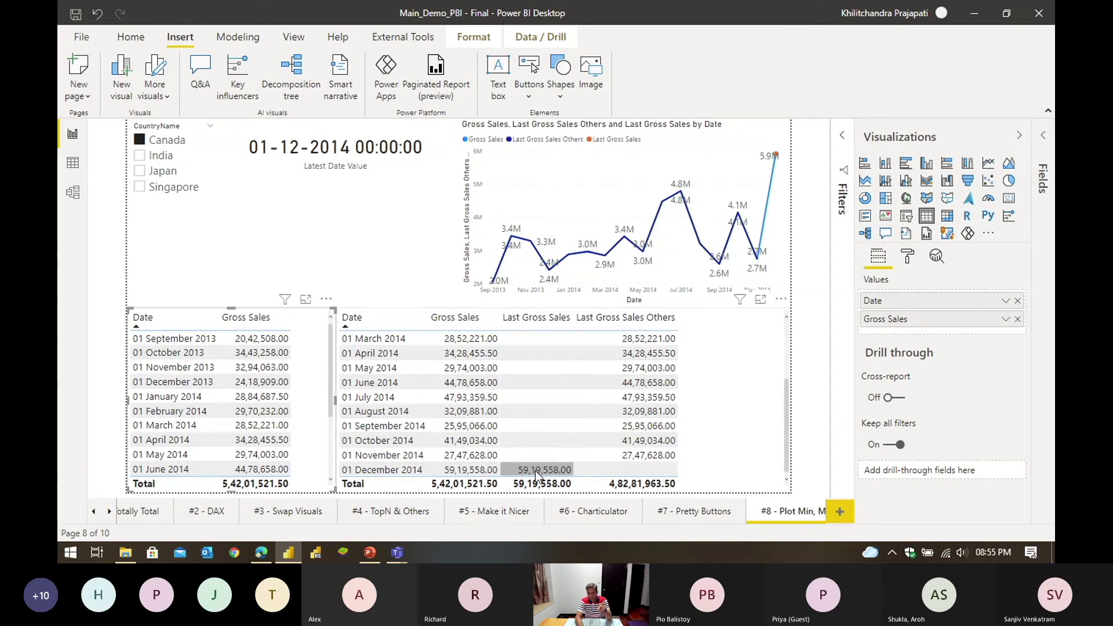
left_click(729, 382)
Step: Open the full formula of the Last Gross Sales measure in the financials table and examine its DATEVALUE date filter
left_click(1041, 176)
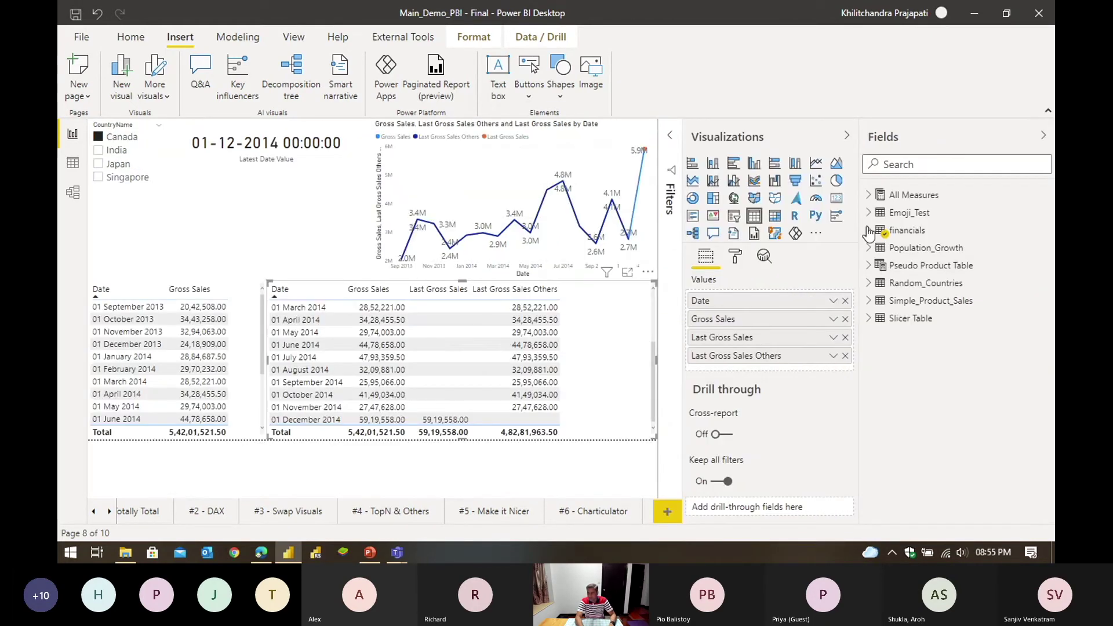
scroll(1023, 339, "down", 2)
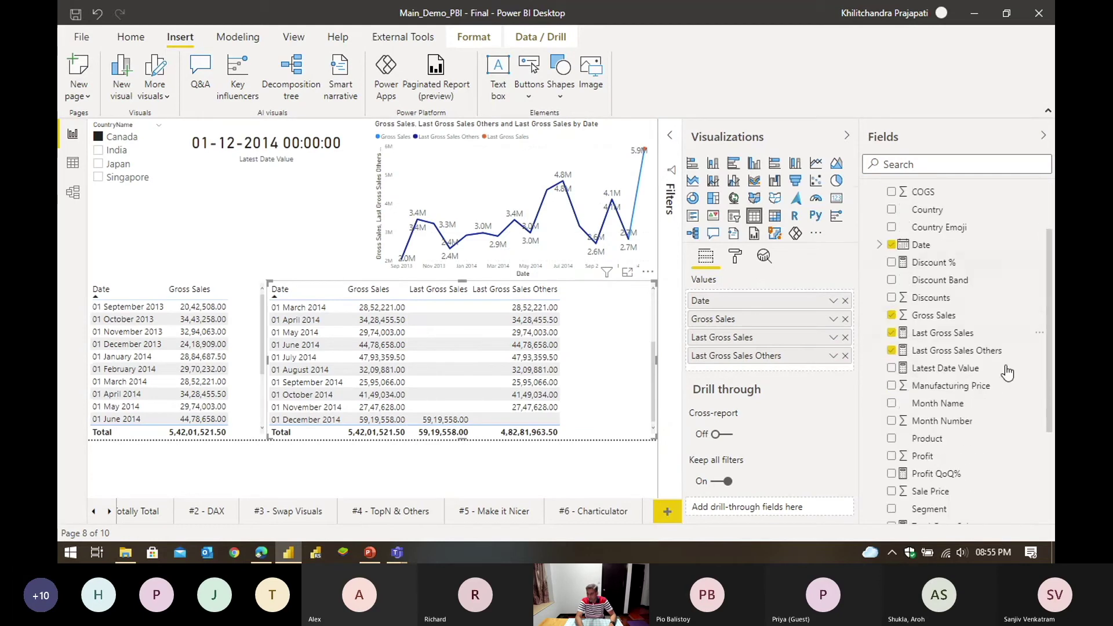
left_click(950, 335)
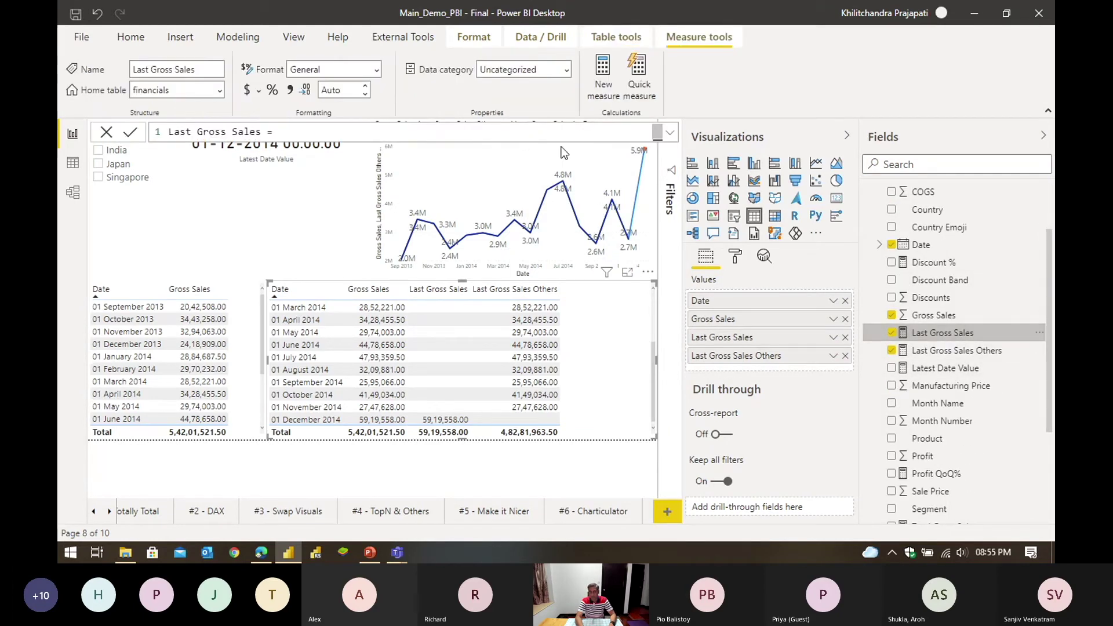
left_click(671, 135)
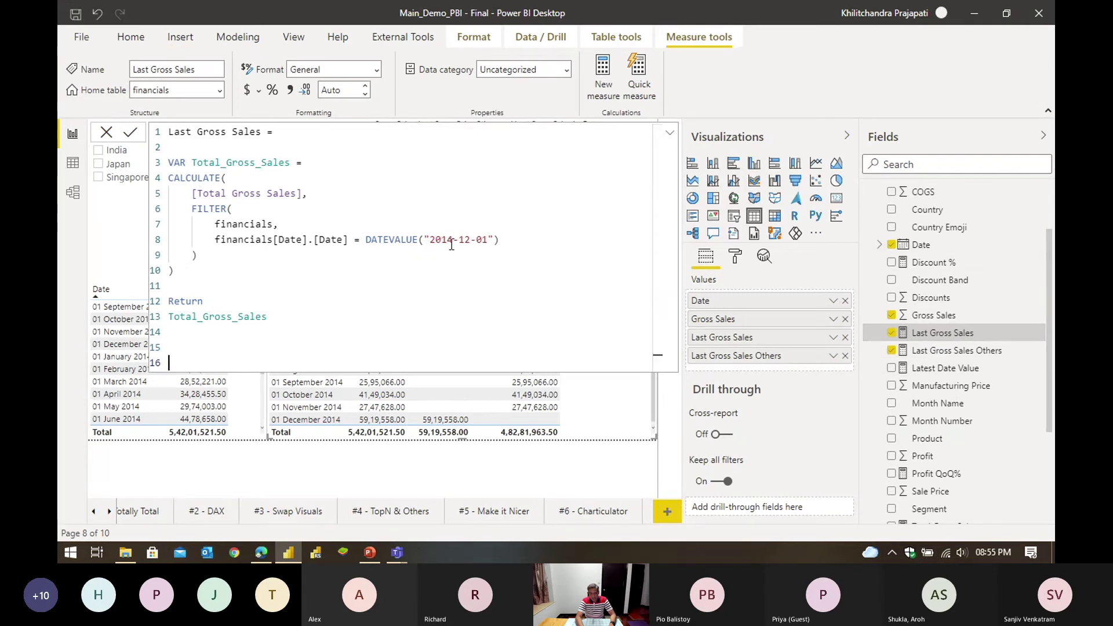
left_click_drag(510, 235, 371, 232)
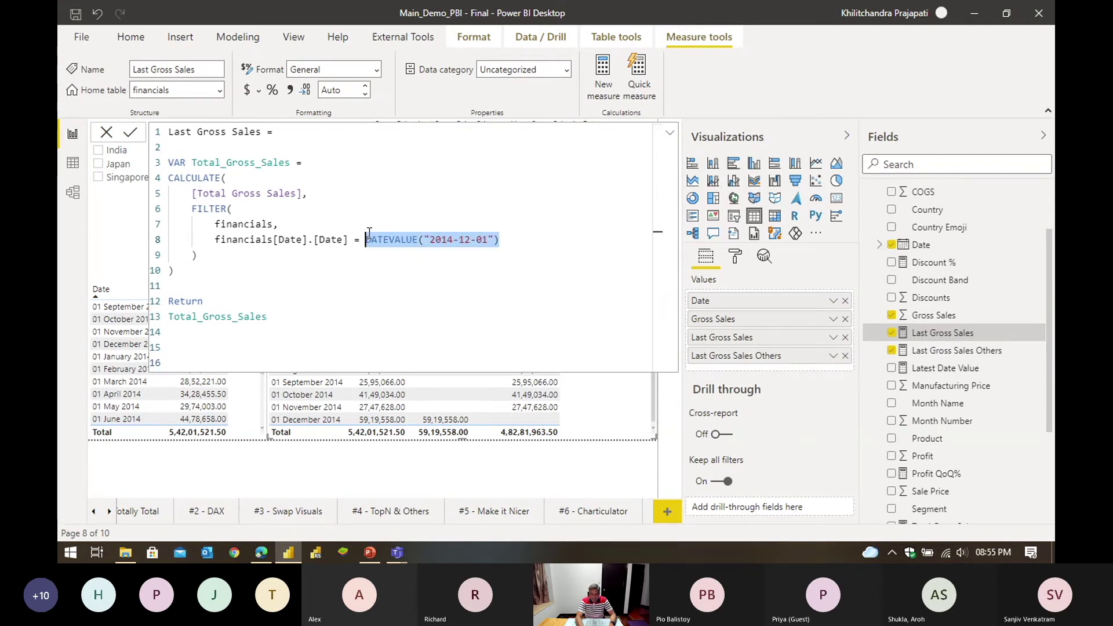
left_click_drag(493, 238, 425, 234)
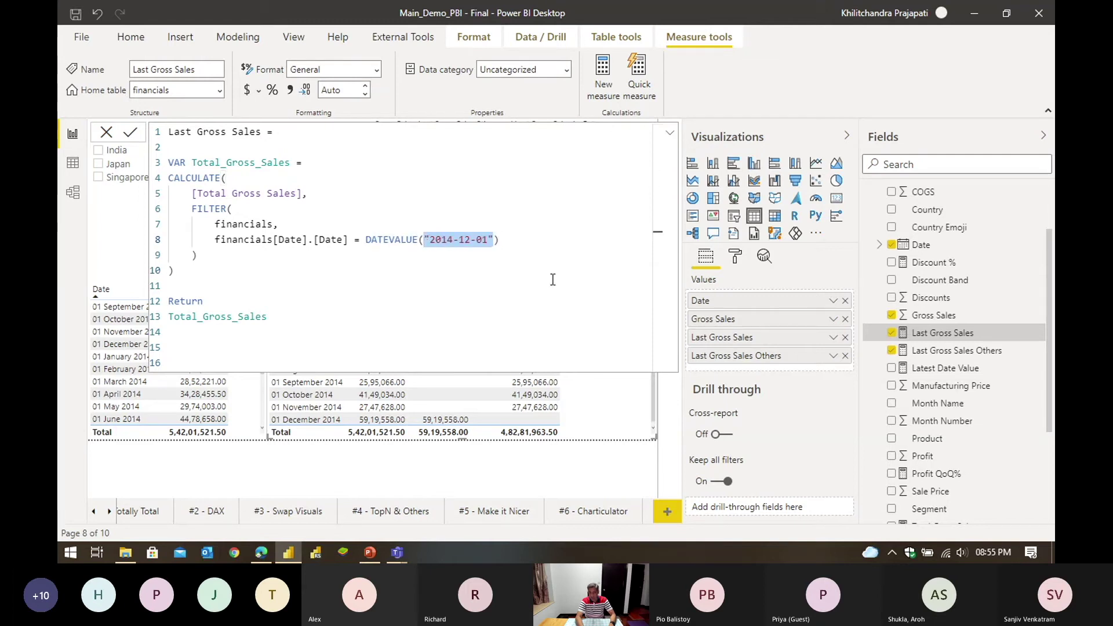
left_click(520, 271)
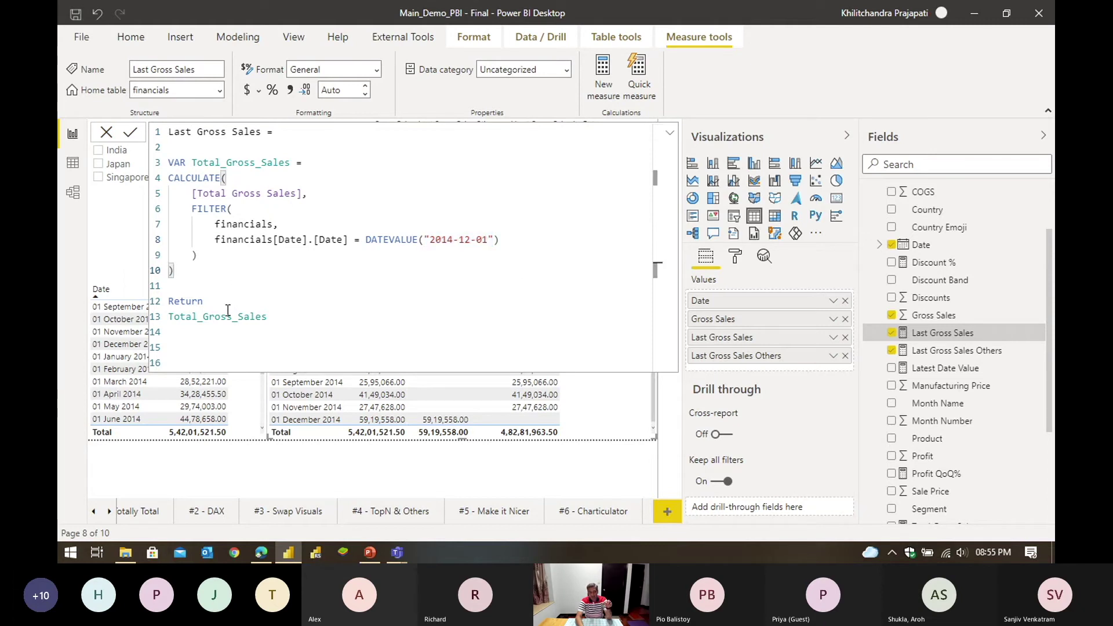
Step: Examine the Total Gross Sales expression and the 2014-12-01 date filter in the Last Gross Sales formula, and collapse the formula
left_click_drag(193, 193, 299, 193)
left_click(462, 240)
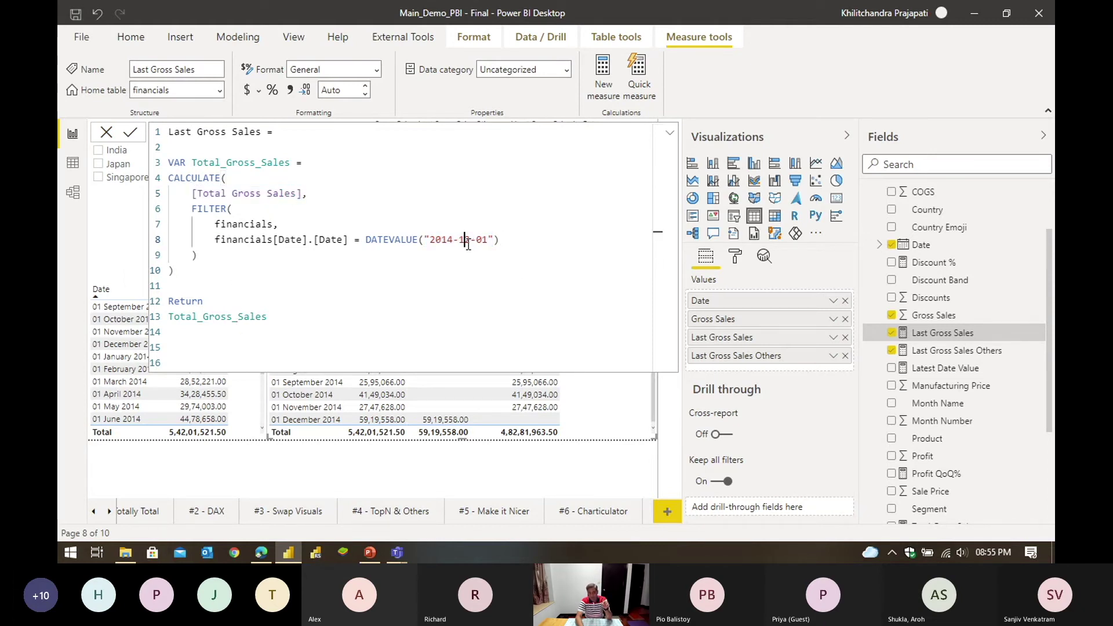
left_click(670, 133)
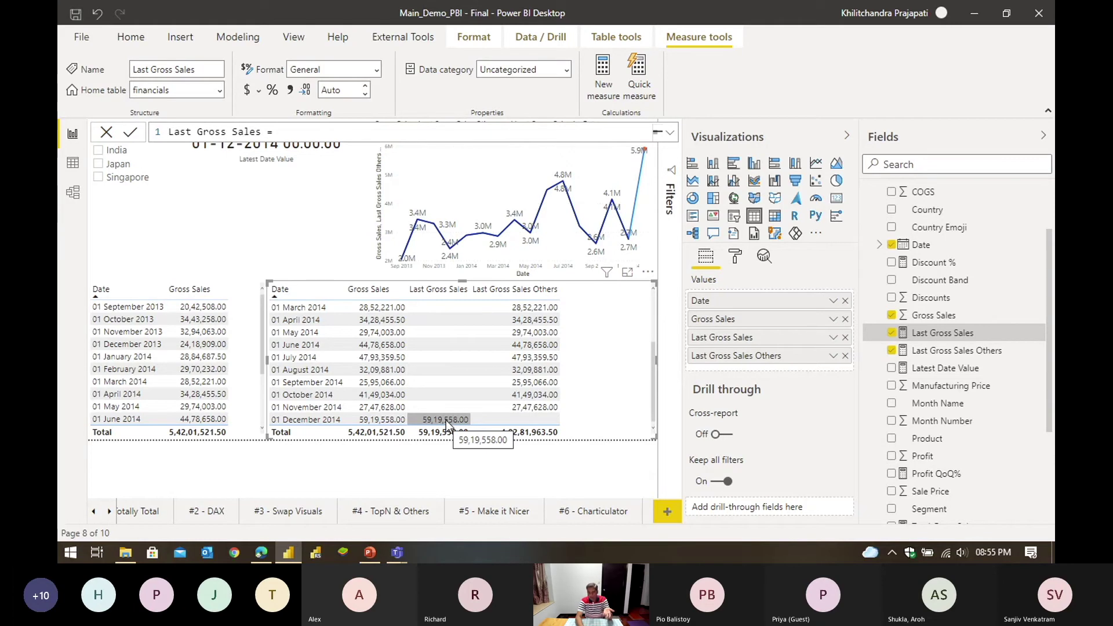
Step: Try the line chart without the Gross Sales and Last Gross Sales Others values, and undo both removals
left_click(385, 163)
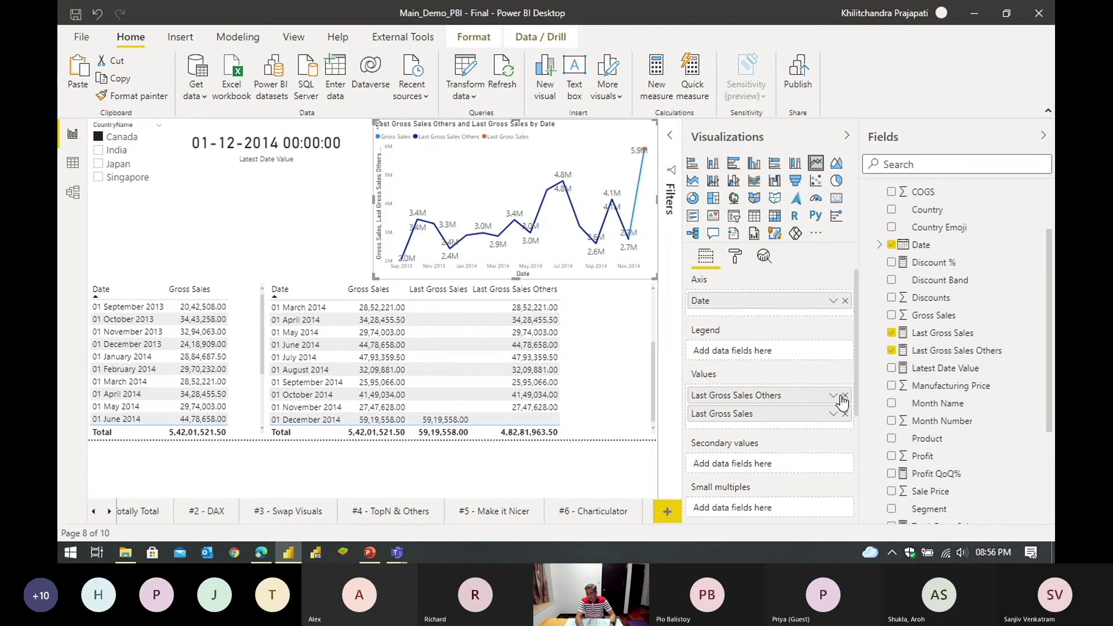
left_click(844, 395)
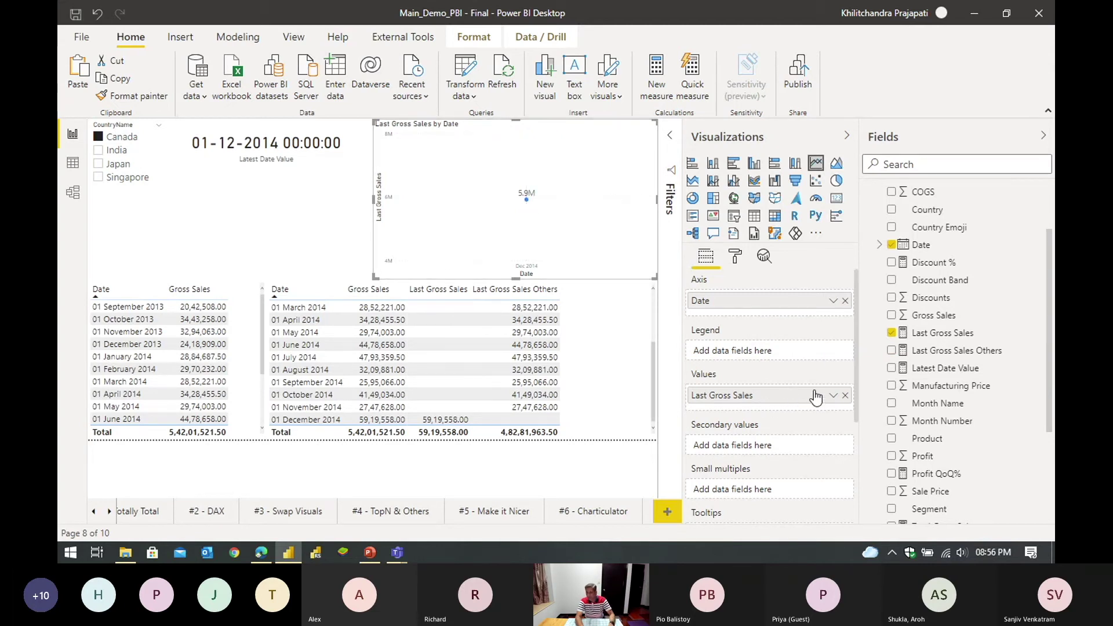
left_click(100, 17)
left_click(100, 17)
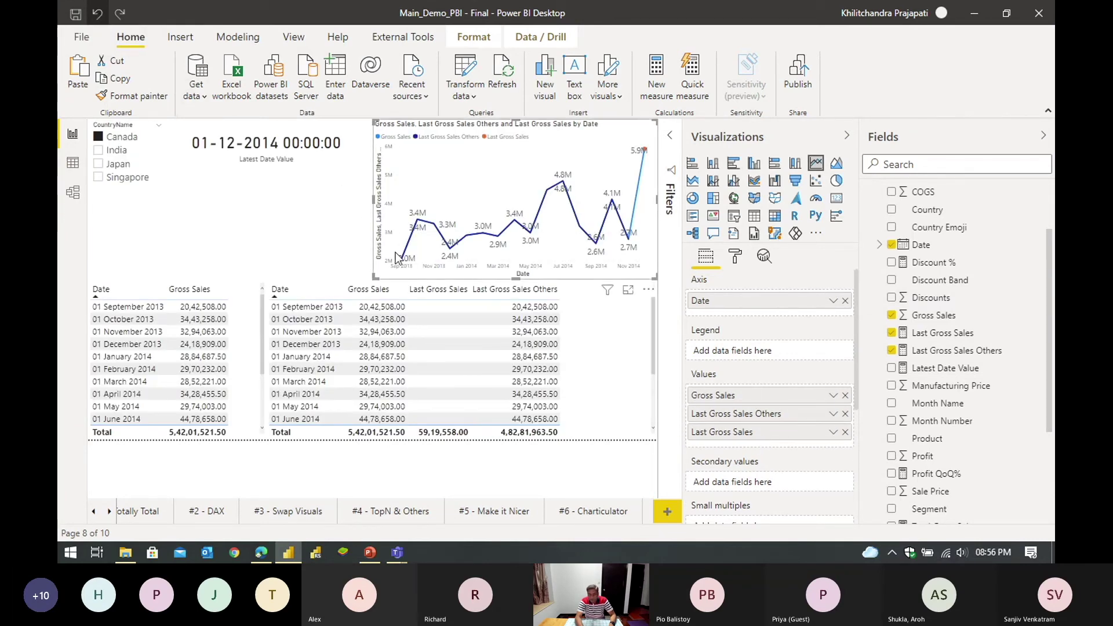
Step: Customize the line chart's data labels per series and turn off the labels of the Gross Sales series
left_click(736, 258)
scroll(768, 371, "down", 3)
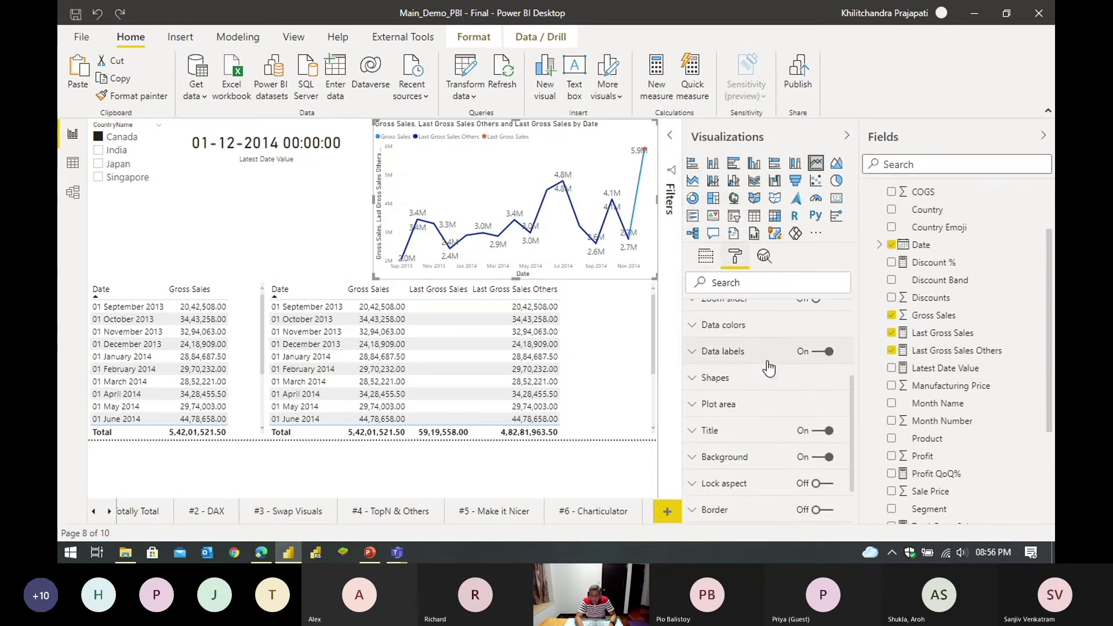
left_click(696, 352)
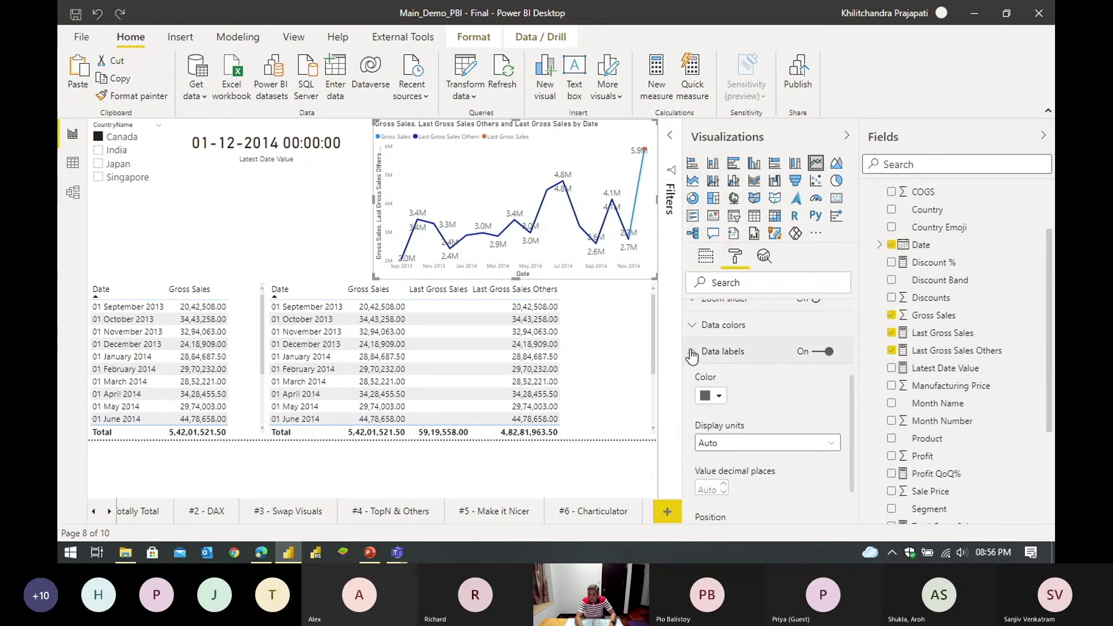
scroll(803, 397, "down", 3)
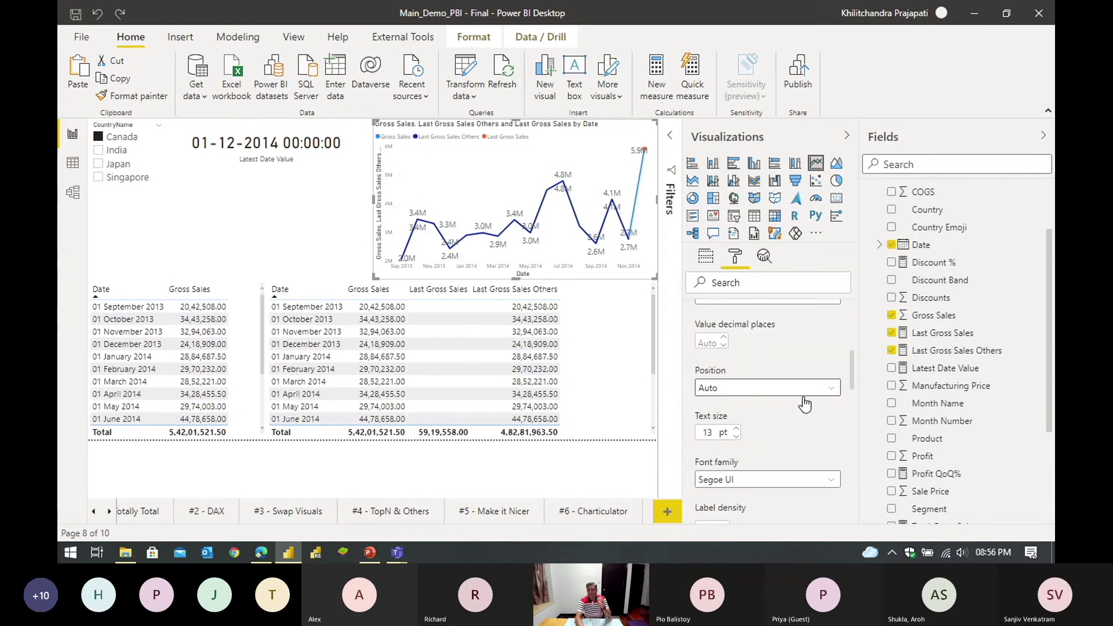
scroll(805, 404, "down", 4)
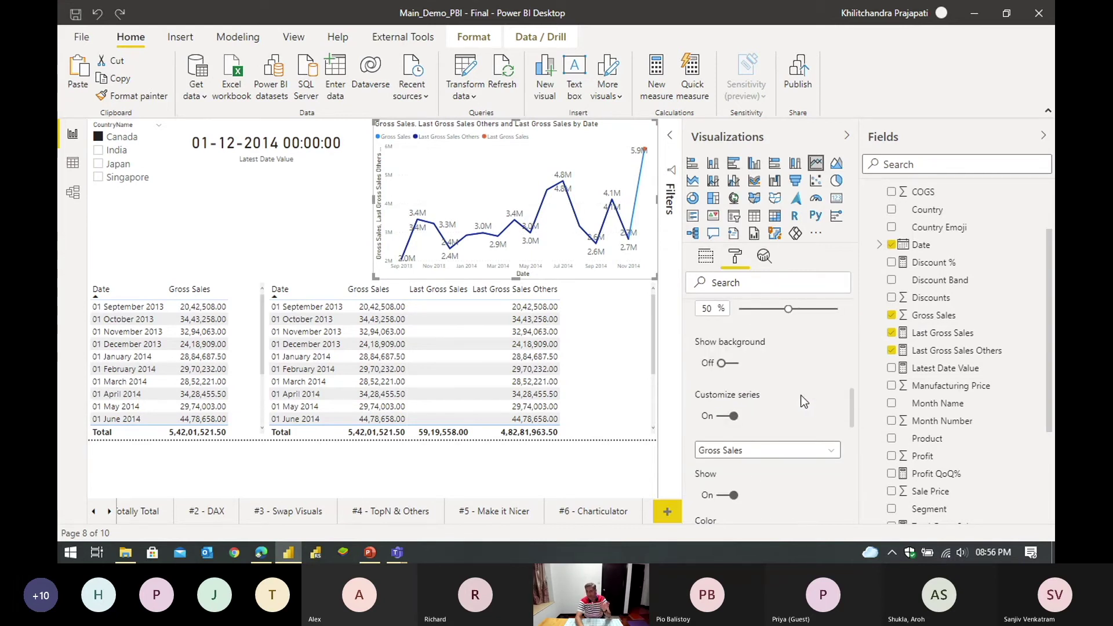
scroll(802, 395, "down", 2)
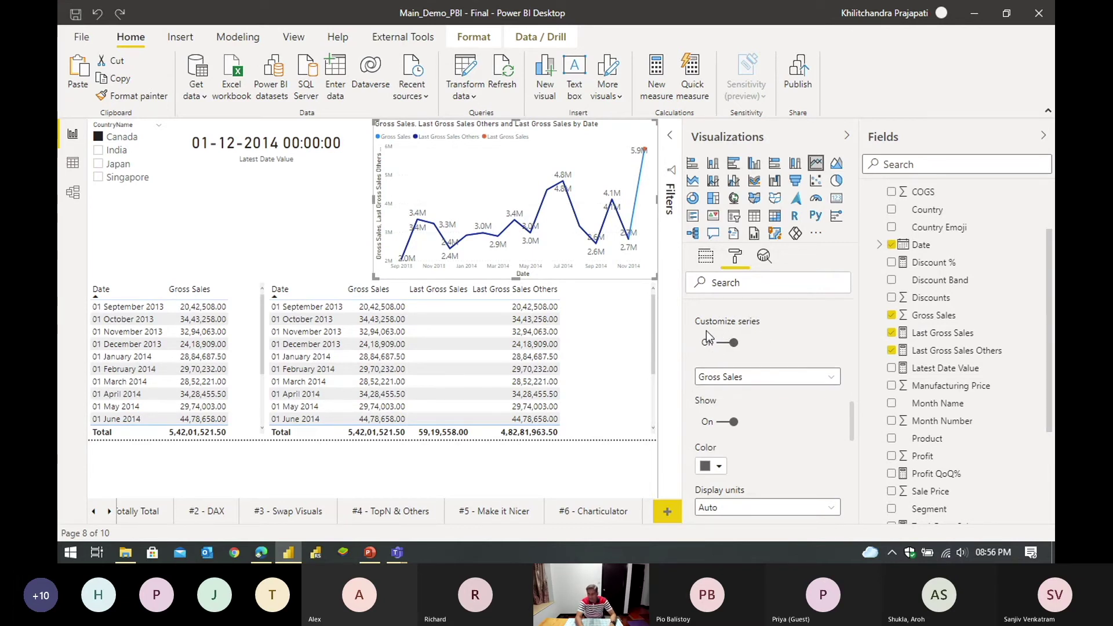
left_click(732, 344)
left_click(733, 344)
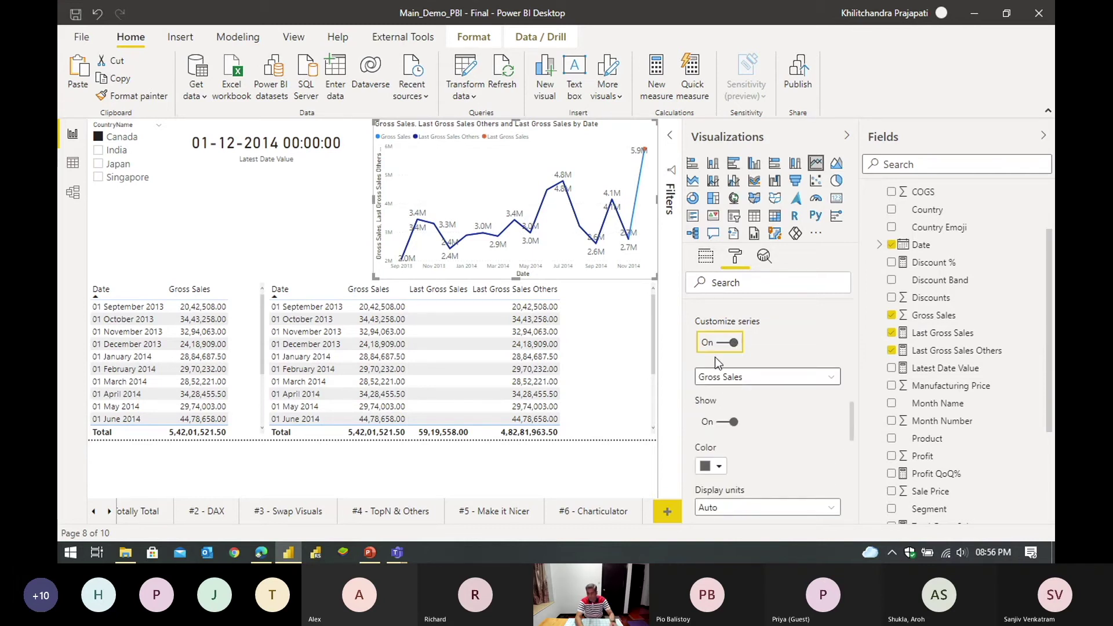
left_click(790, 379)
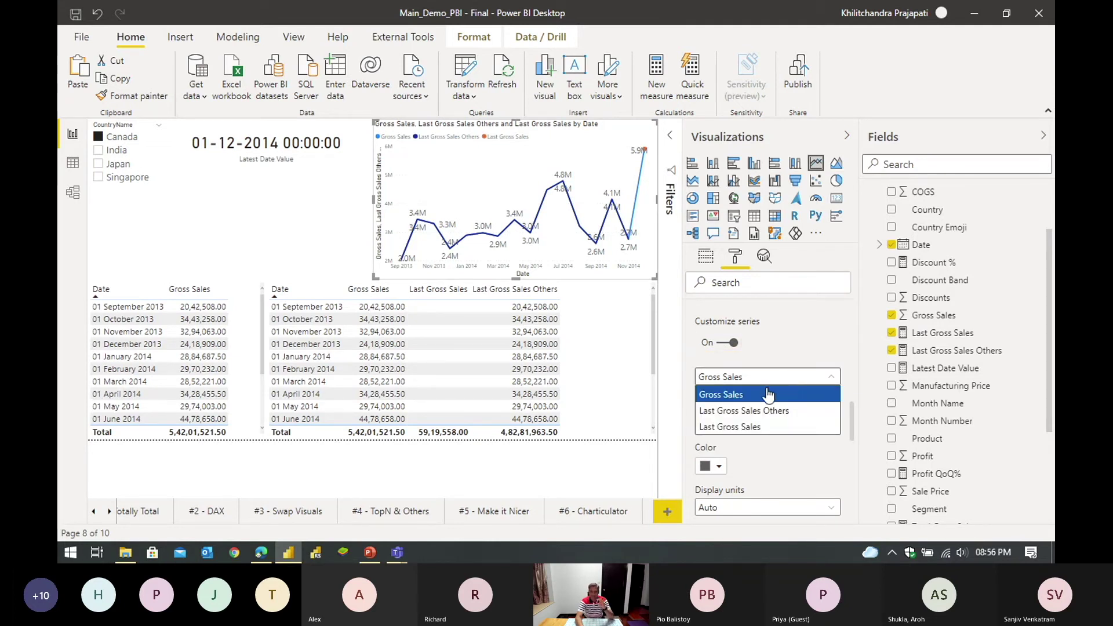
left_click(767, 395)
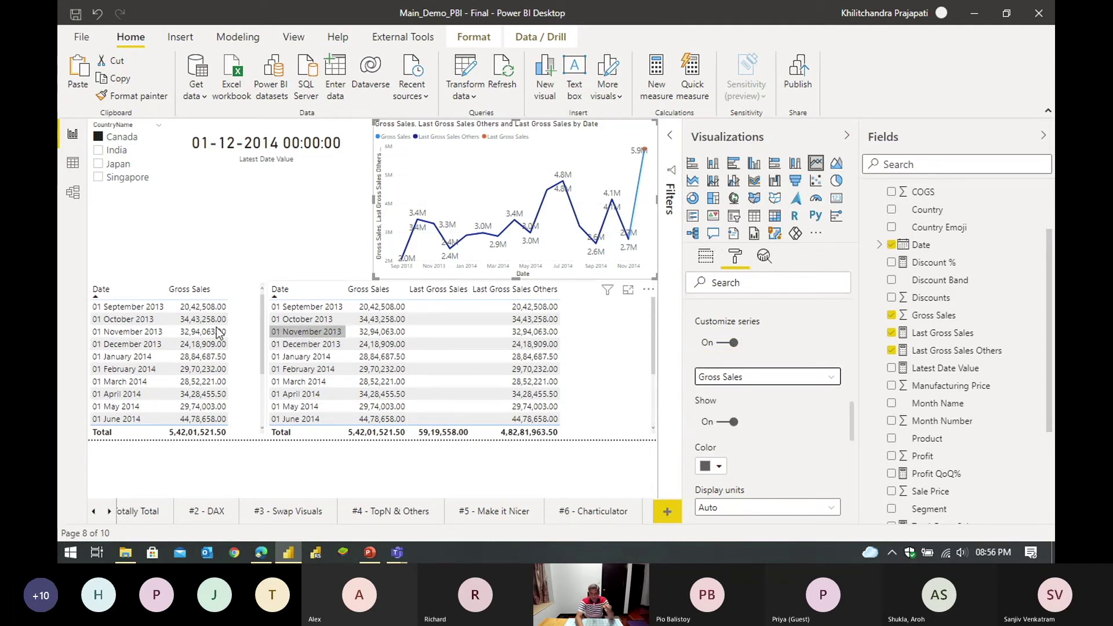
left_click(724, 423)
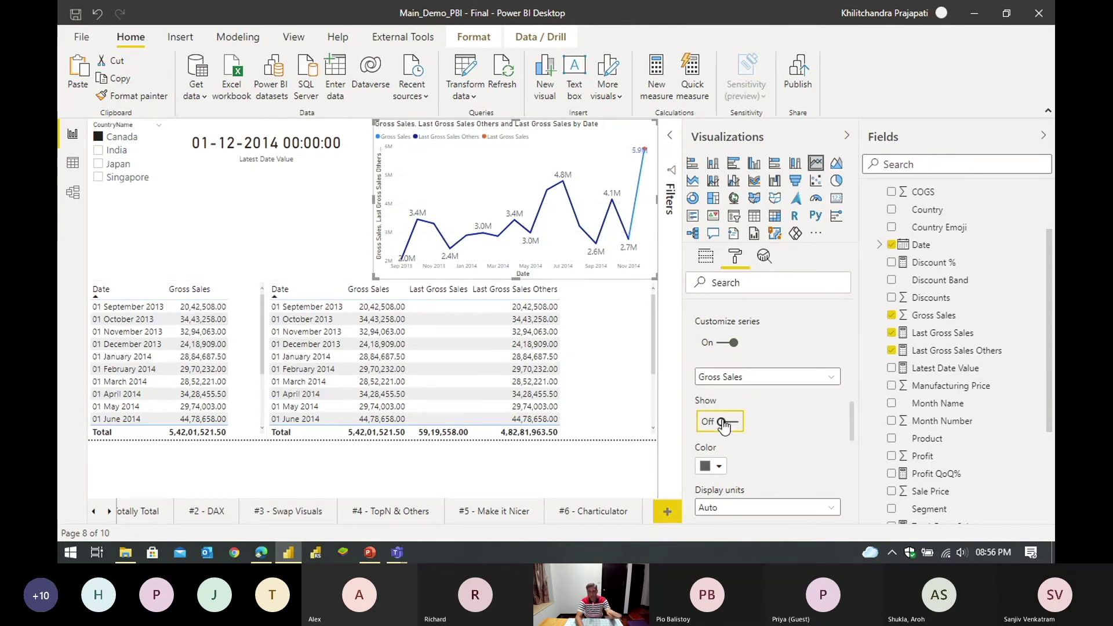
Step: Turn off the line chart's data labels for the Last Gross Sales Others series
left_click(761, 378)
left_click(764, 411)
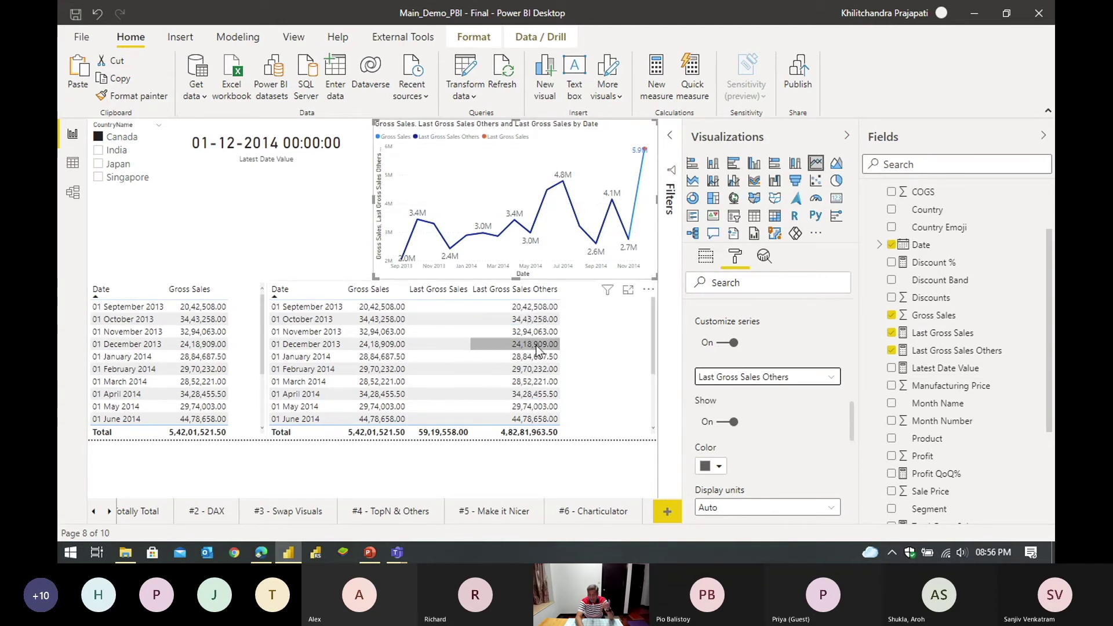
left_click(728, 425)
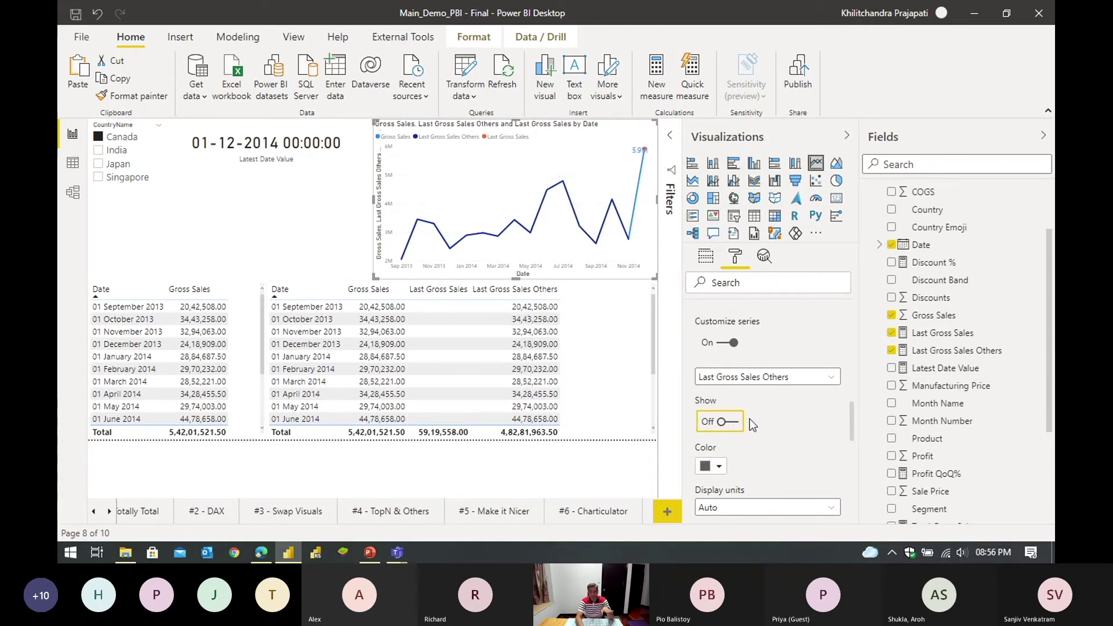
Step: Display the data label settings of the Last Gross Sales series and inspect individual data points on the line chart
left_click(756, 378)
left_click(752, 428)
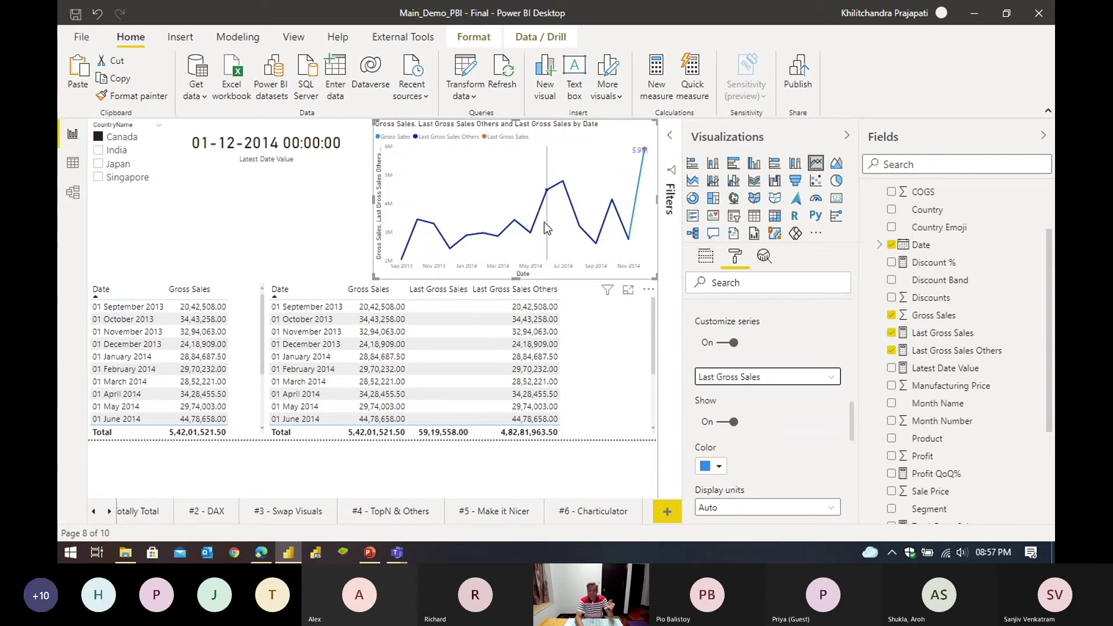
mouse_move(518, 247)
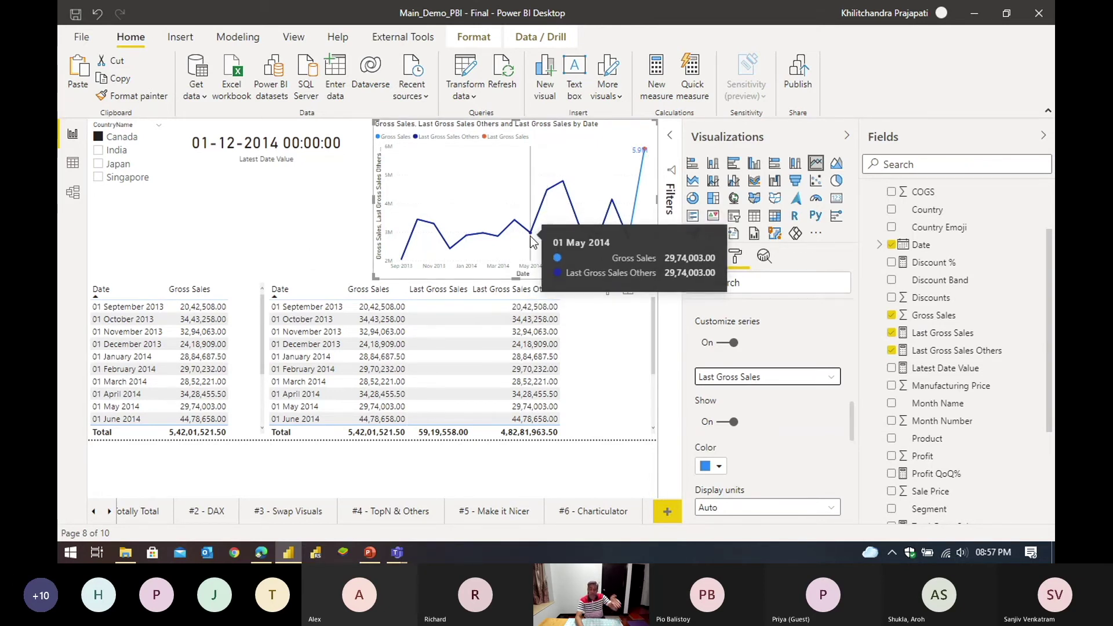
mouse_move(565, 184)
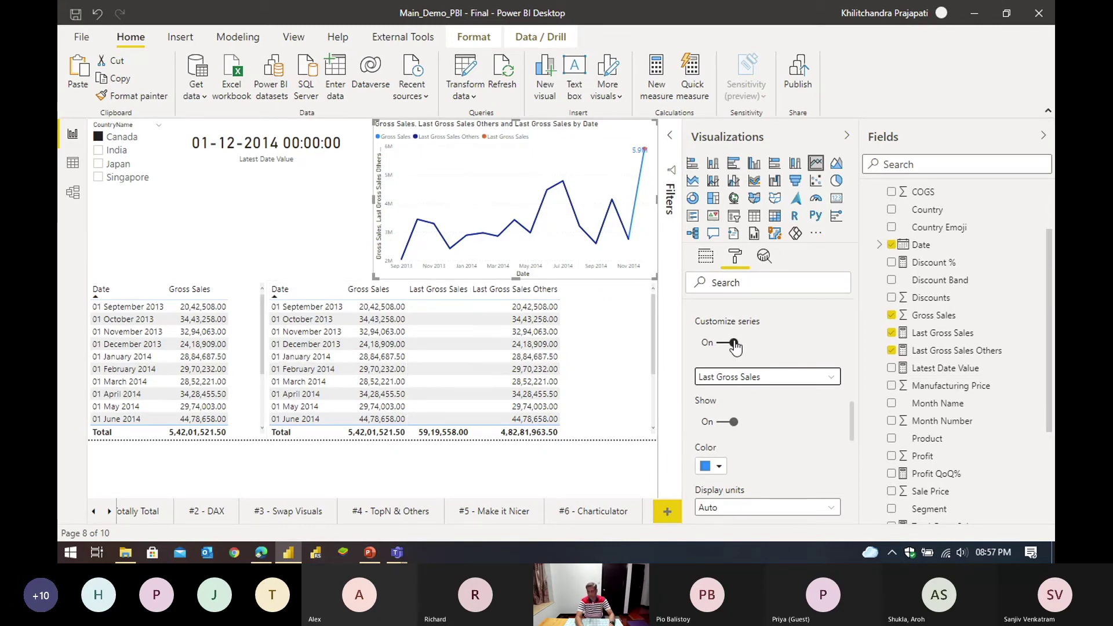
Step: Switch to PowerPoint, advance to the #9 – Using Maps slide, and return to Power BI Desktop to open the #9 - Maps page
key("alt+Tab")
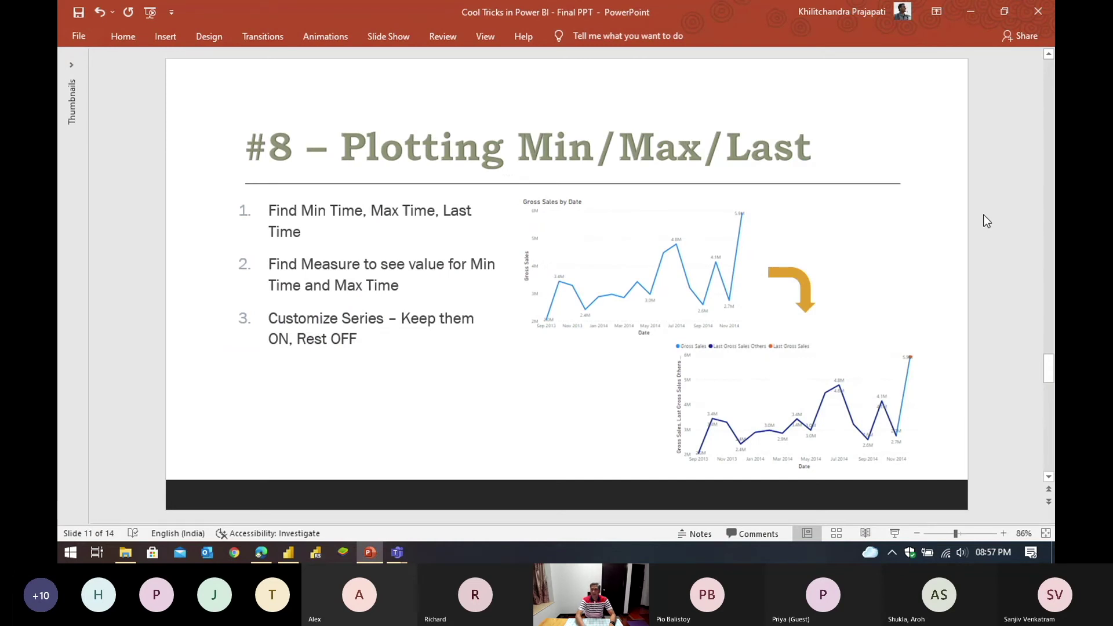
key("Page_Down")
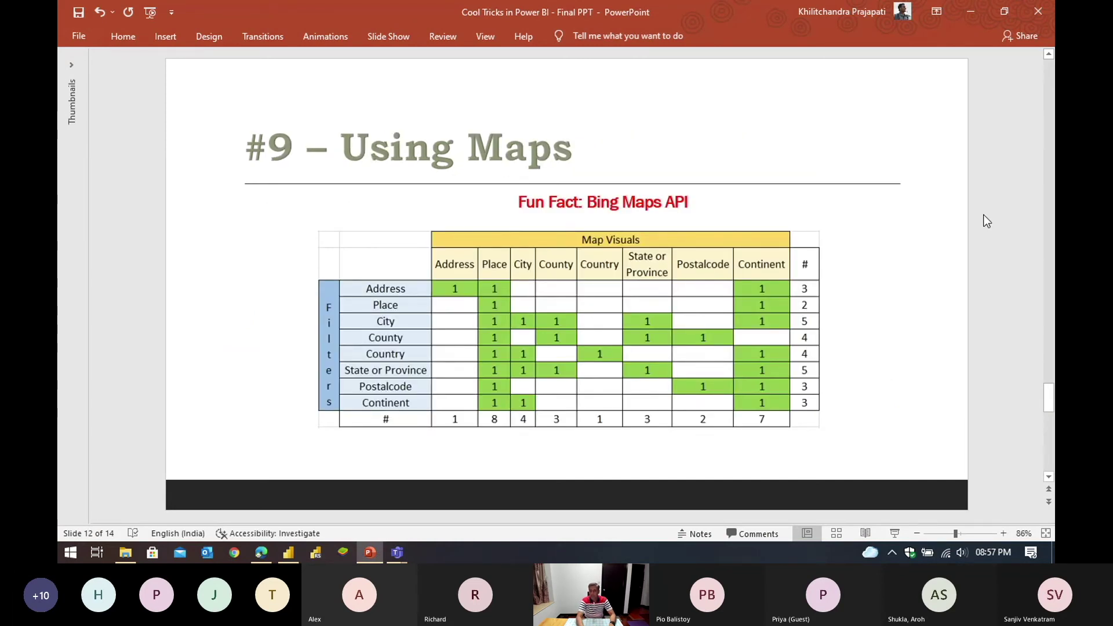
key("alt+Tab")
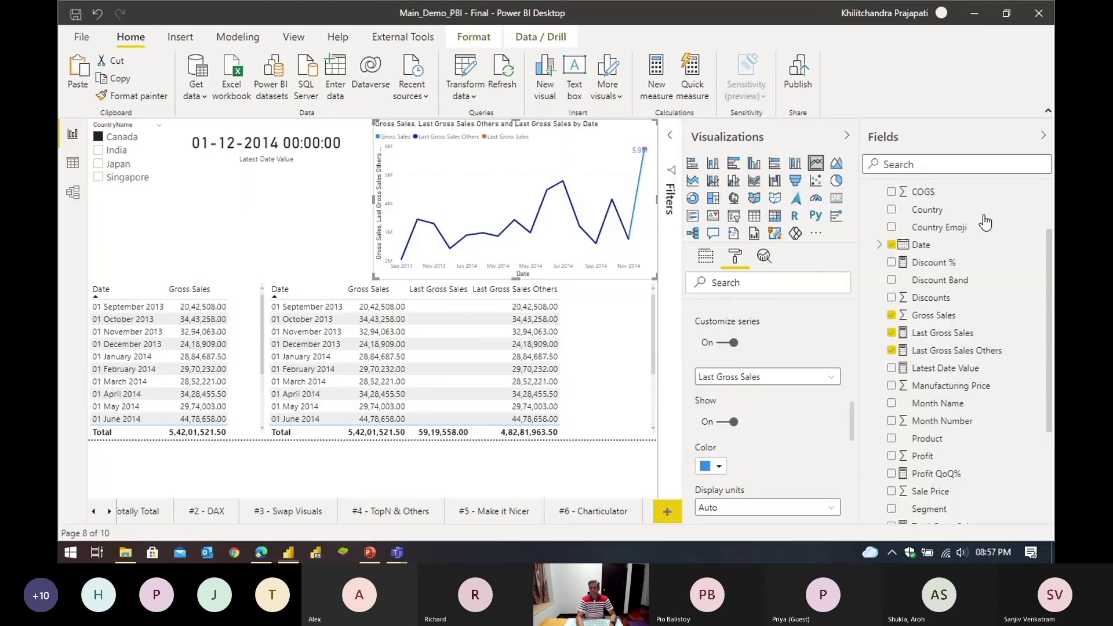
left_click(109, 511)
left_click(562, 513)
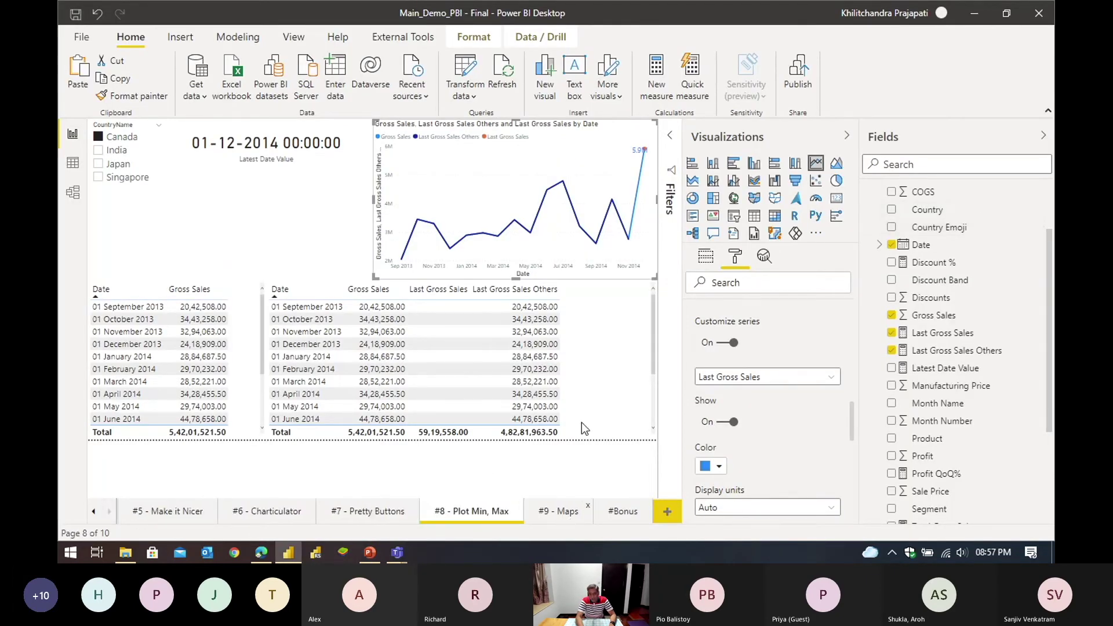
Step: Hide the visualization options, collapse the financials table and expand the fields of the Random_Countries table
left_click(771, 140)
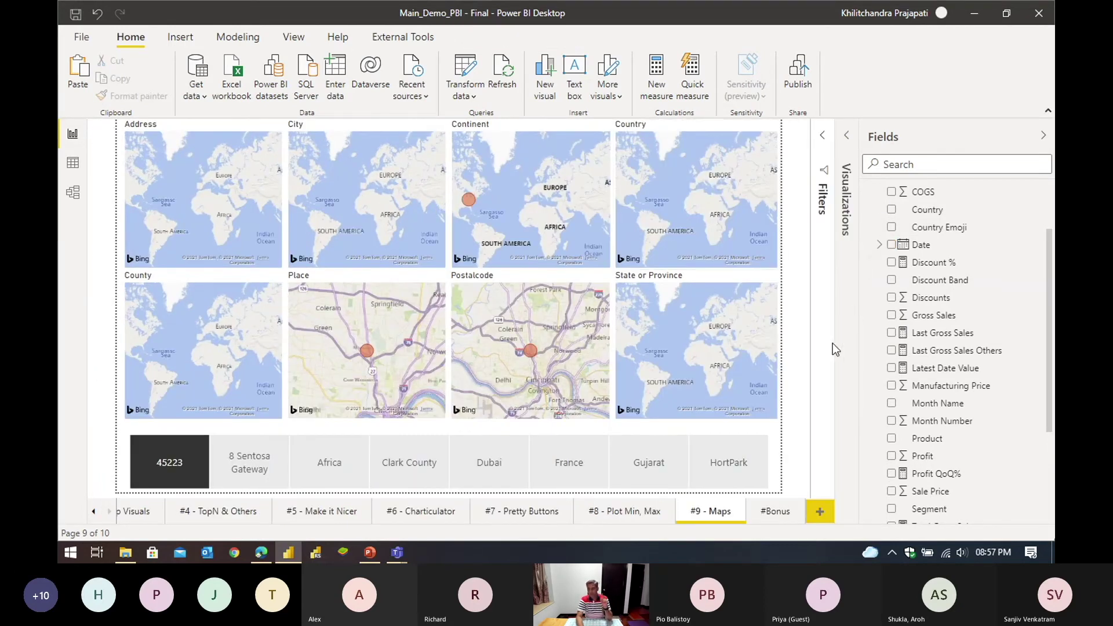
scroll(878, 238, "up", 3)
left_click(868, 230)
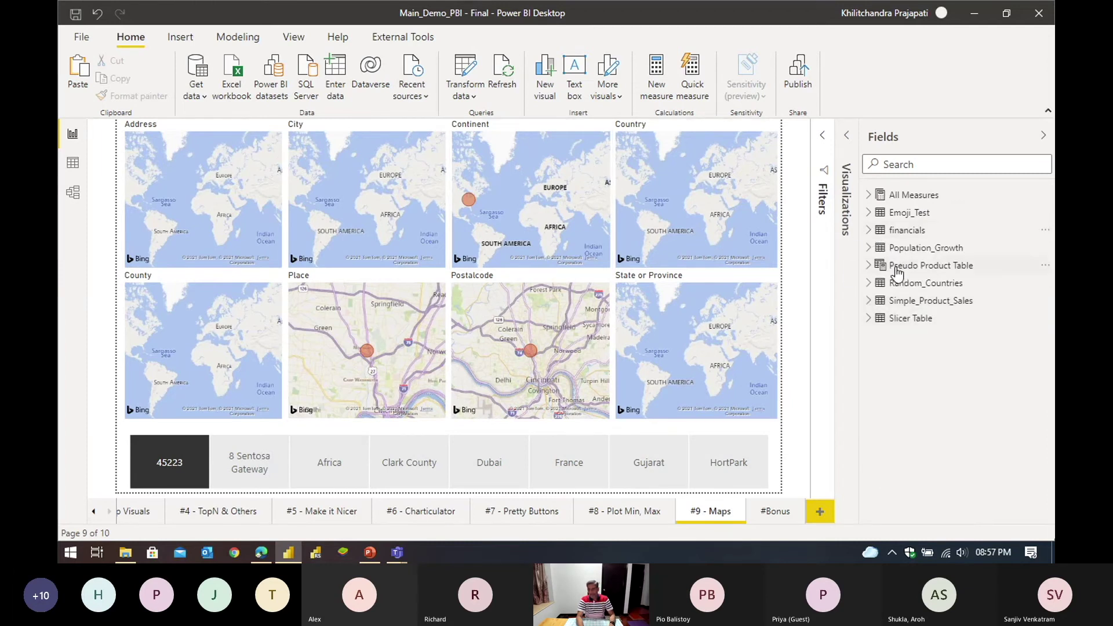
left_click(910, 285)
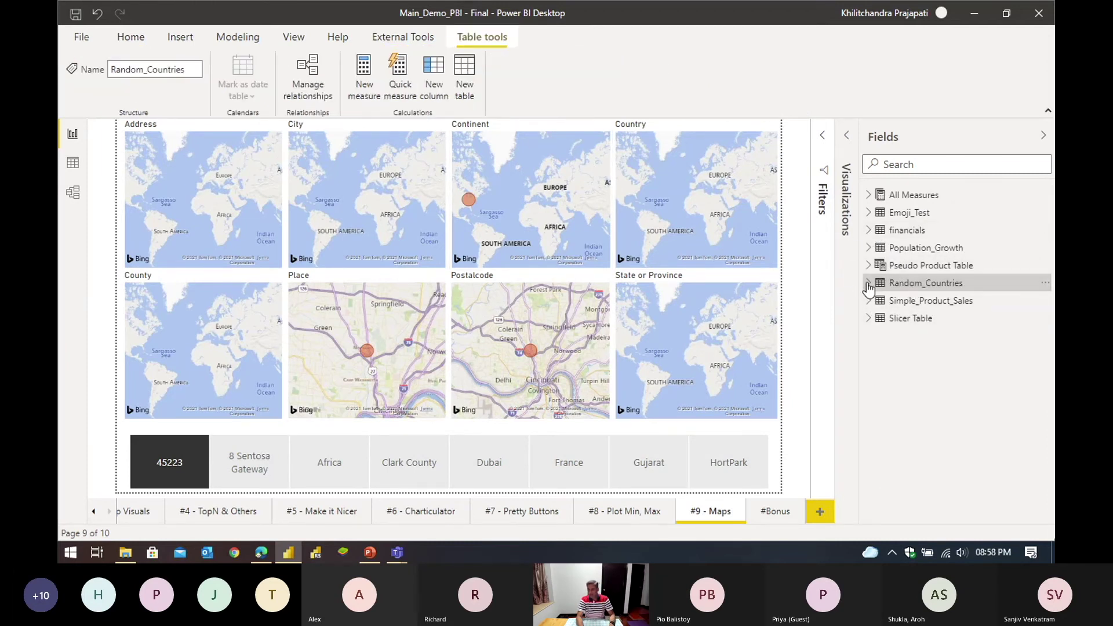
left_click(910, 284)
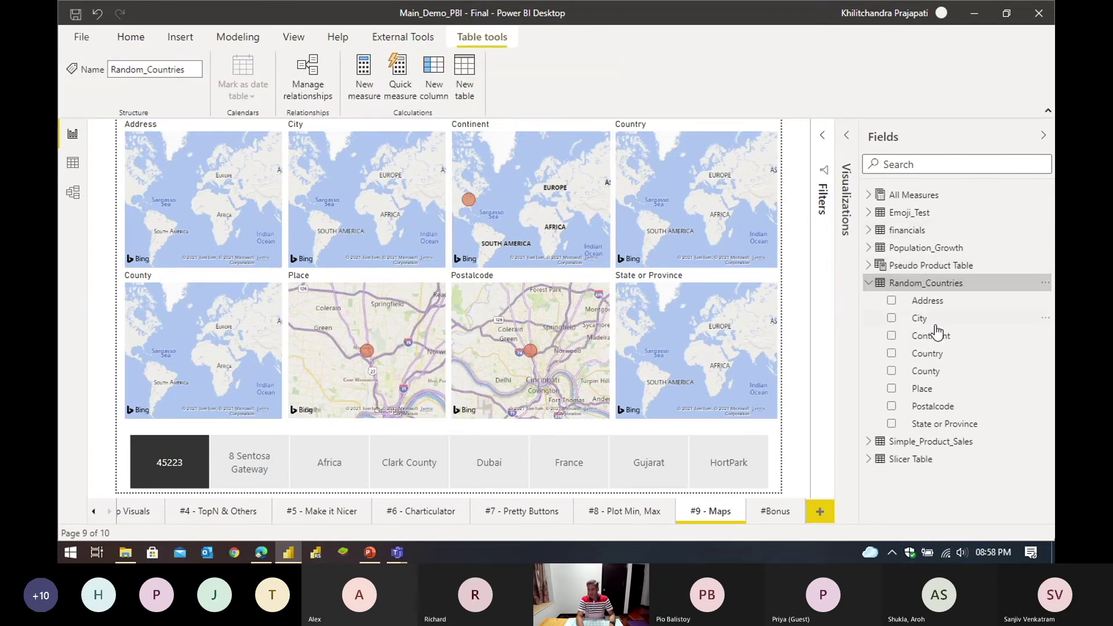
Step: Show the data of the Random_Countries table and examine the values in its Address column
left_click(72, 164)
left_click(973, 301)
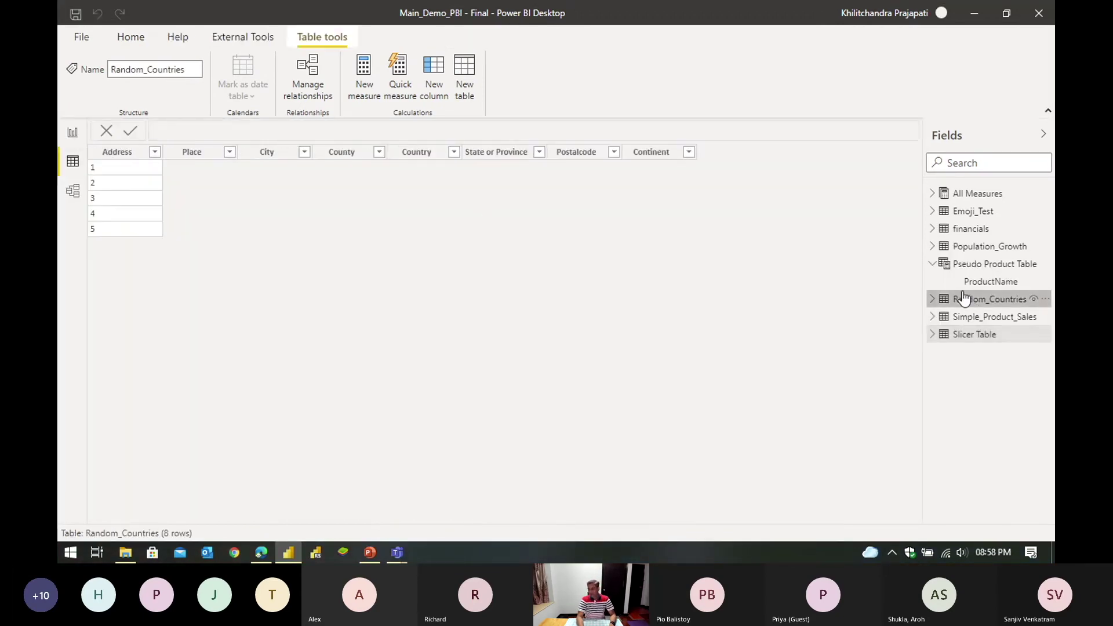
left_click(932, 264)
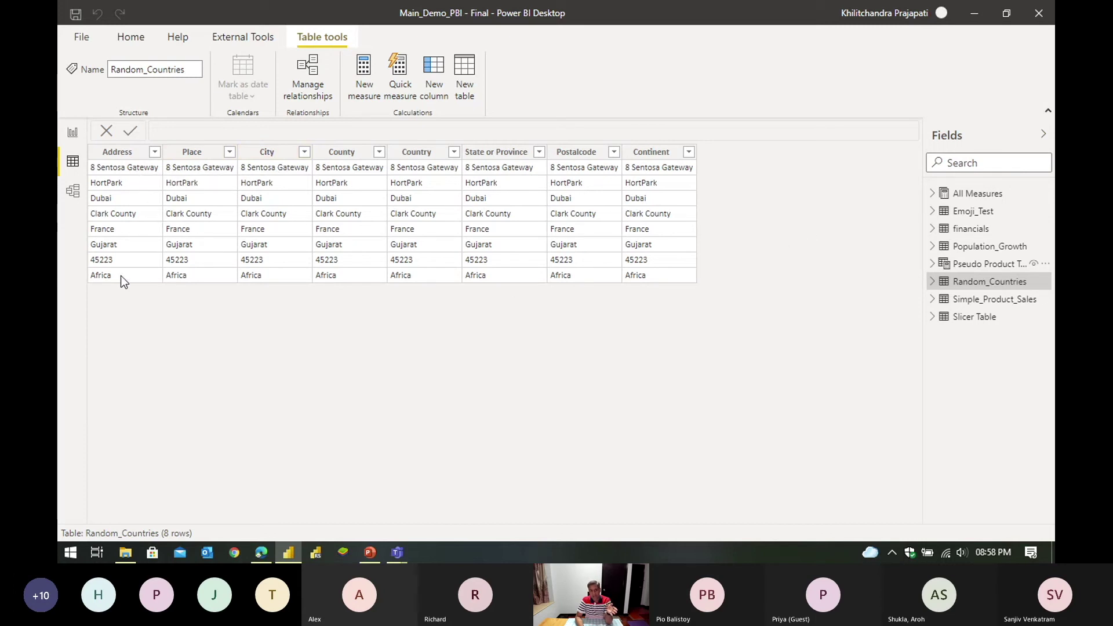
left_click(124, 170)
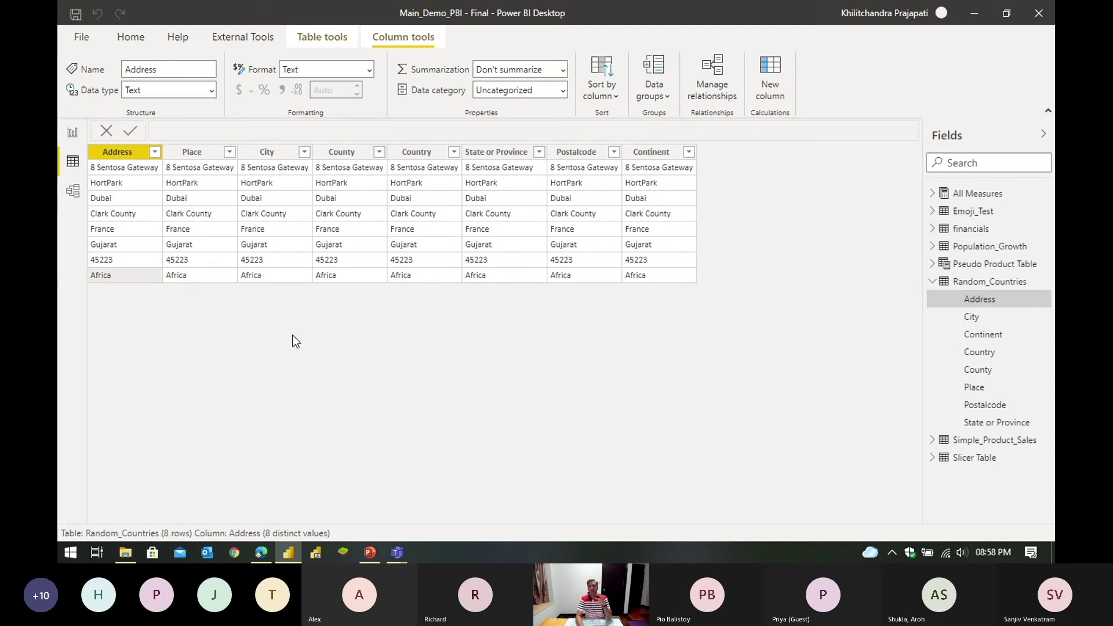
Step: Return to the report's maps page and inspect the visual type and location field of the Address map
left_click(72, 133)
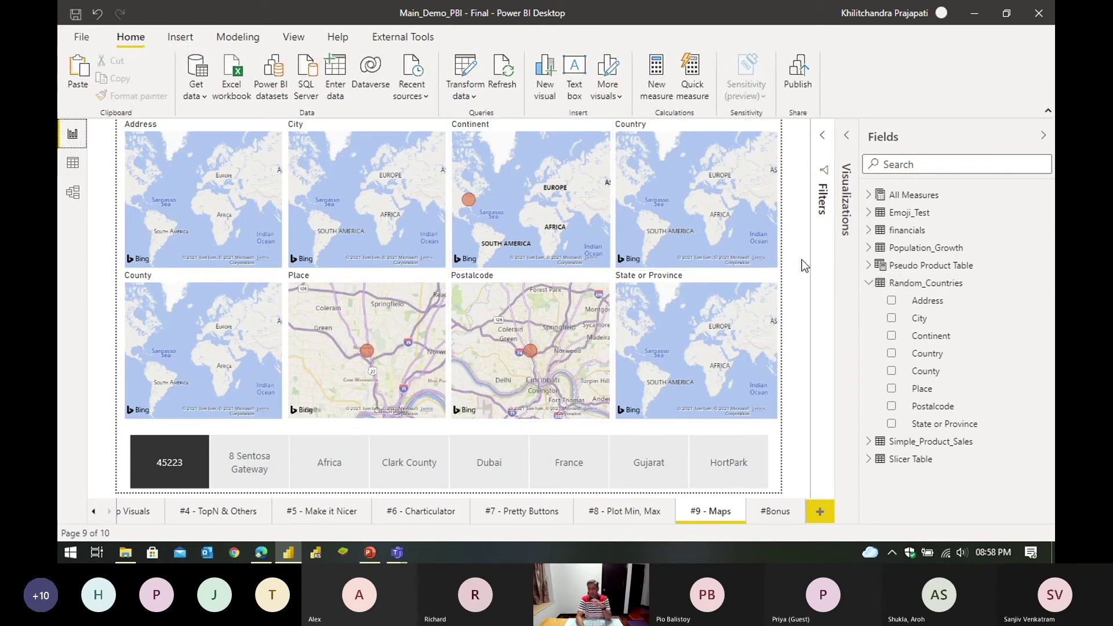
left_click(846, 191)
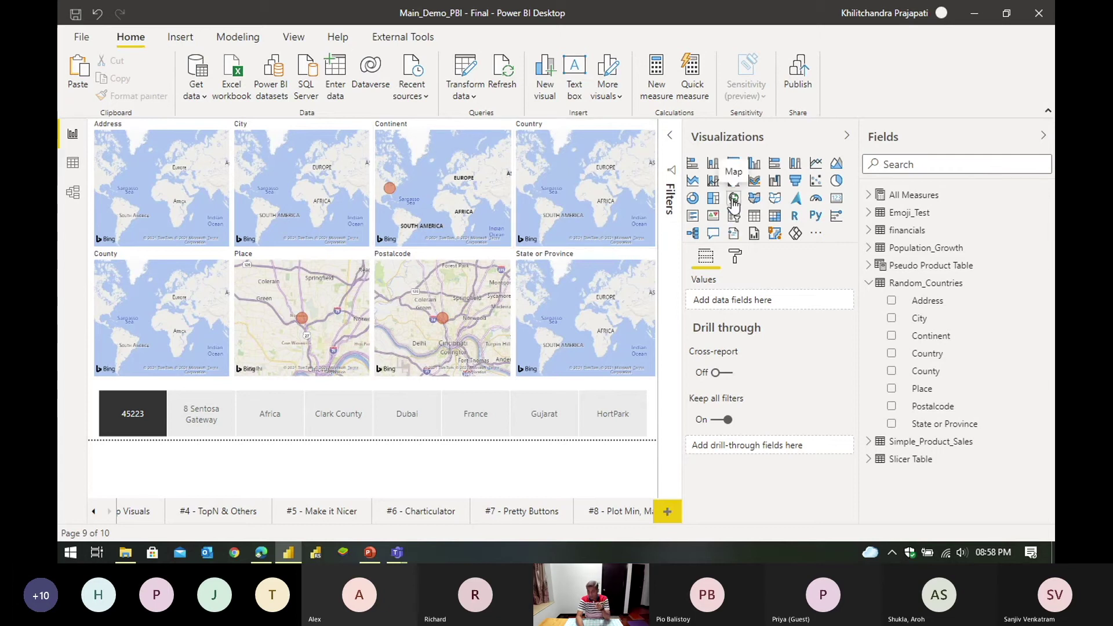
left_click(116, 219)
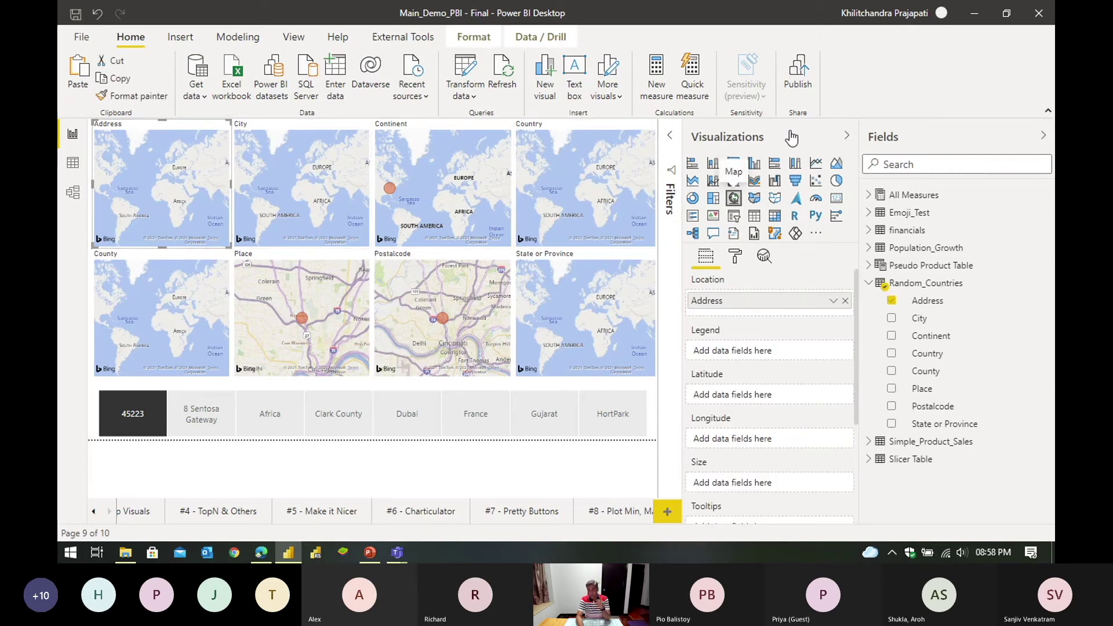
Step: Enlarge the report canvas by hiding the Visualizations and Fields panes, and clear the 45223 selection in the location slicer
left_click(847, 136)
left_click(940, 137)
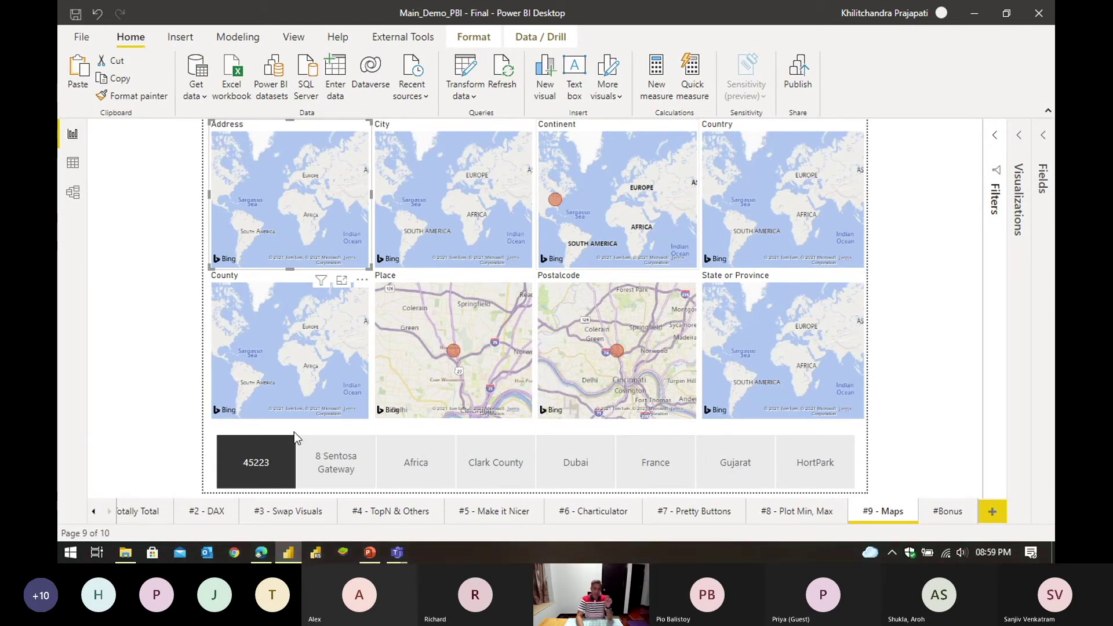
left_click(269, 472)
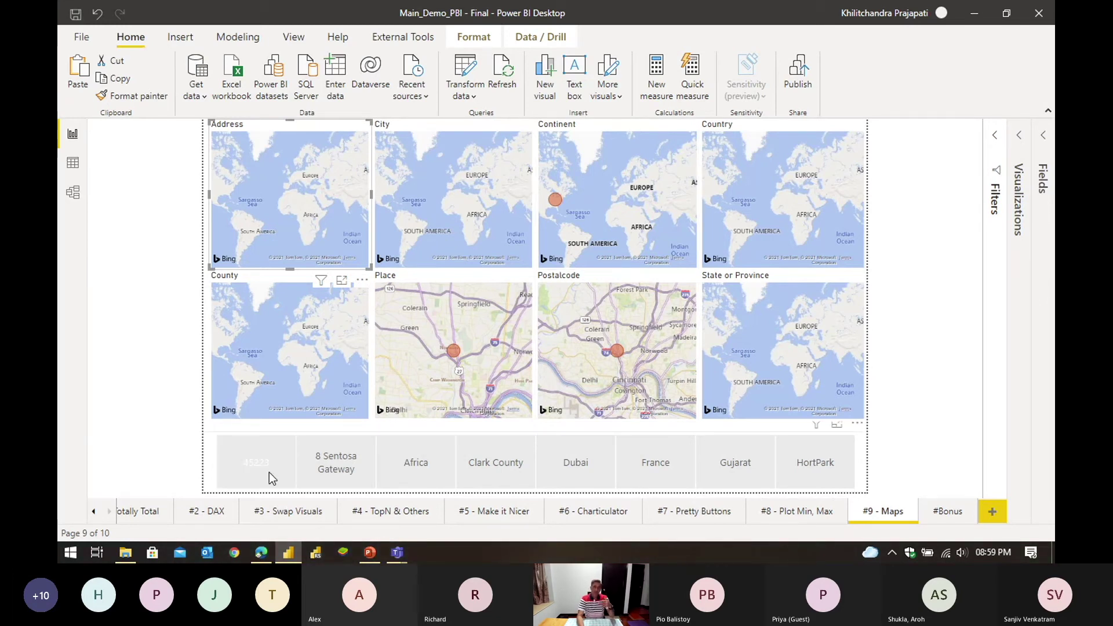
Step: Filter the eight maps by Dubai with the location slicer and compare how each location category plots it
left_click(269, 472)
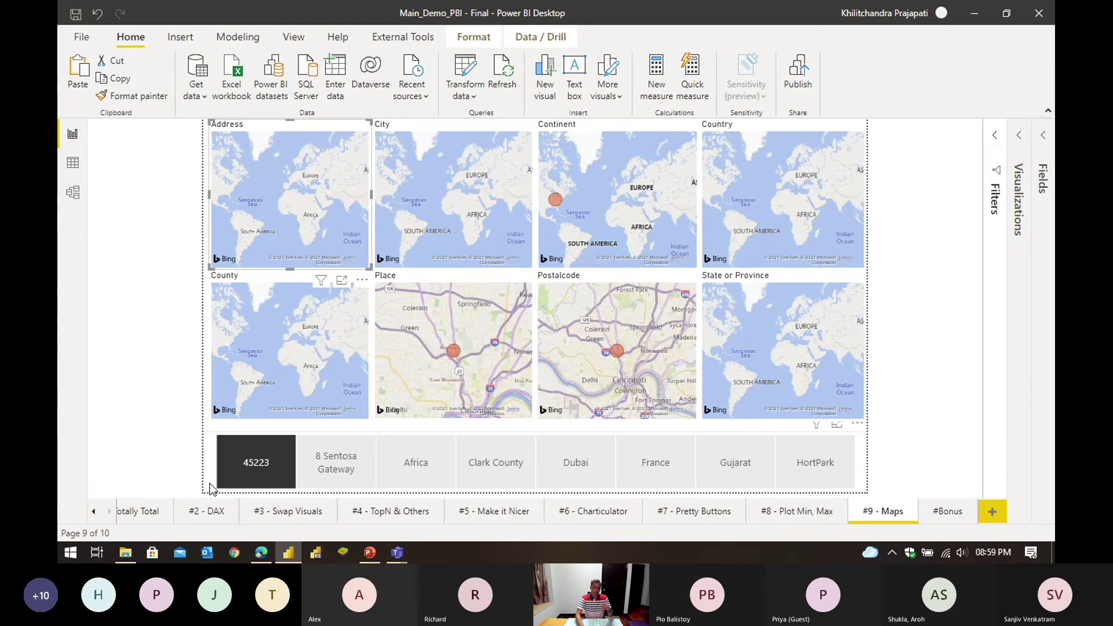
left_click(253, 464)
left_click(289, 485)
left_click(267, 474)
left_click(265, 475)
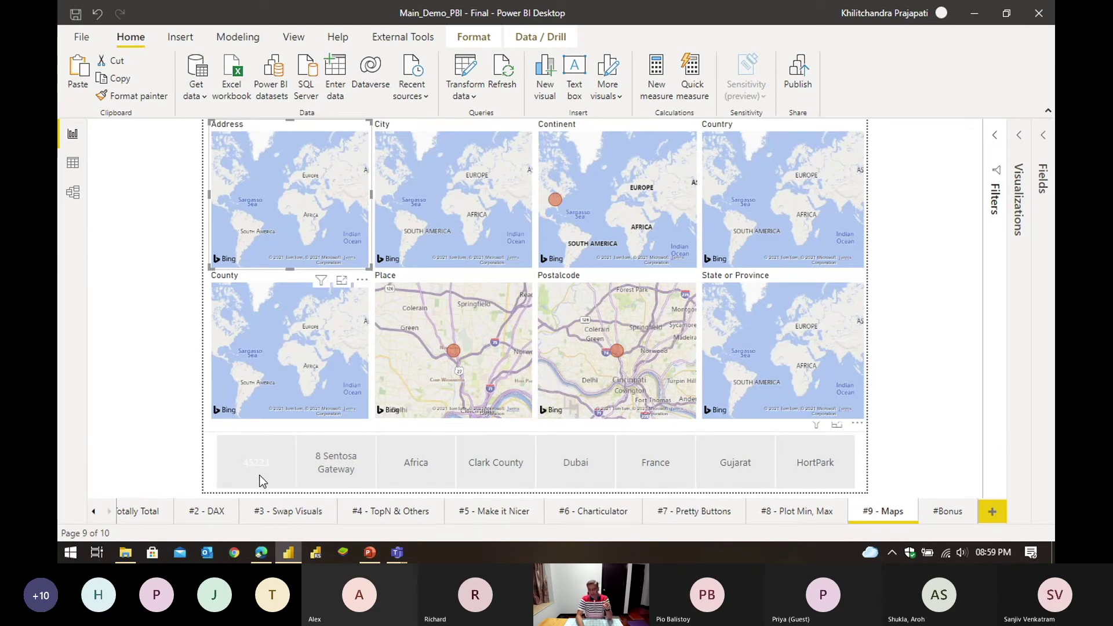
left_click(269, 478)
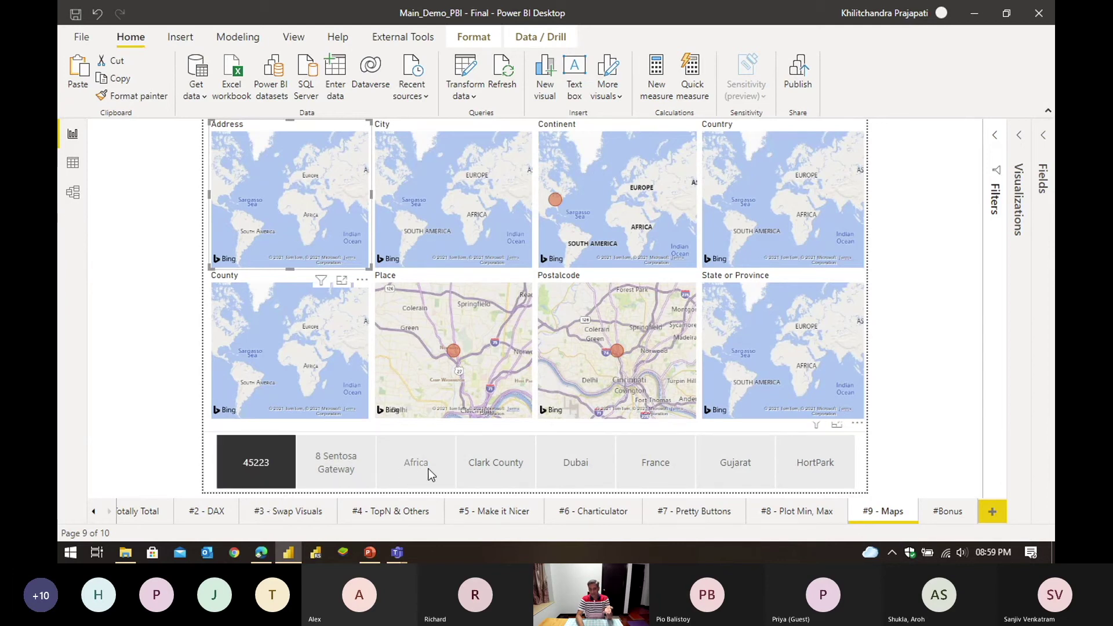
left_click(579, 468)
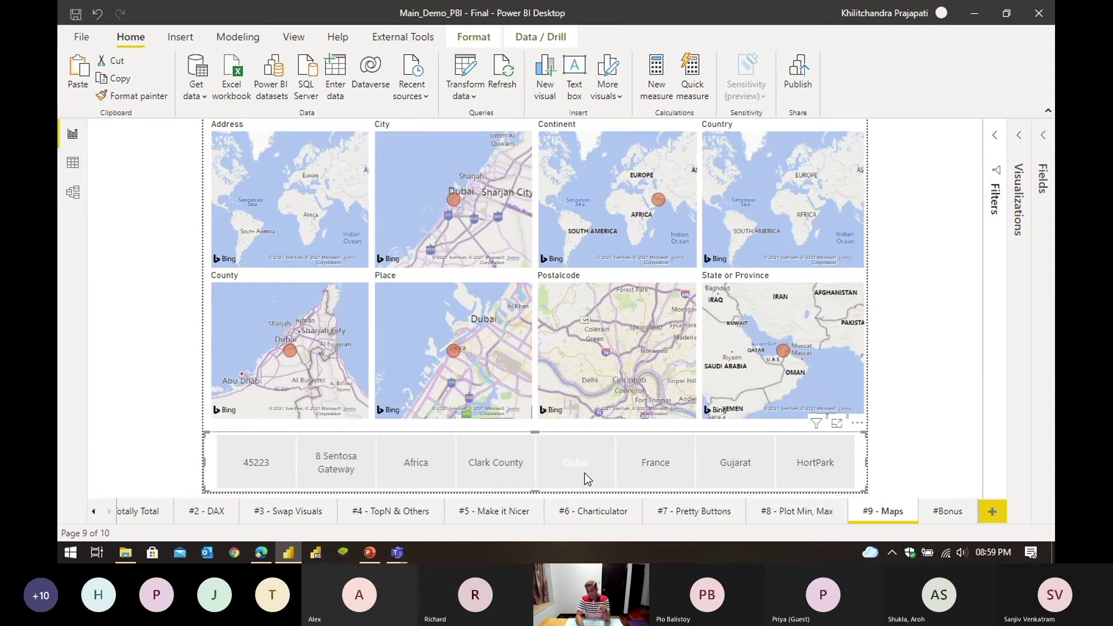
left_click(585, 473)
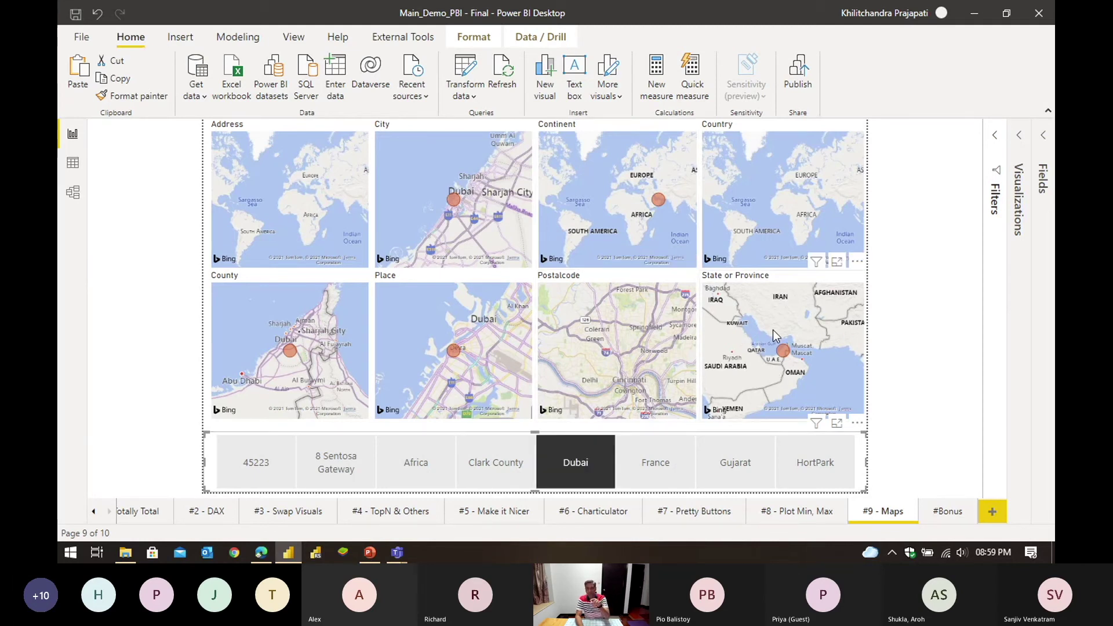
Step: Expand the fields of the Random_Countries table and check the data category options of its City column
left_click(1042, 185)
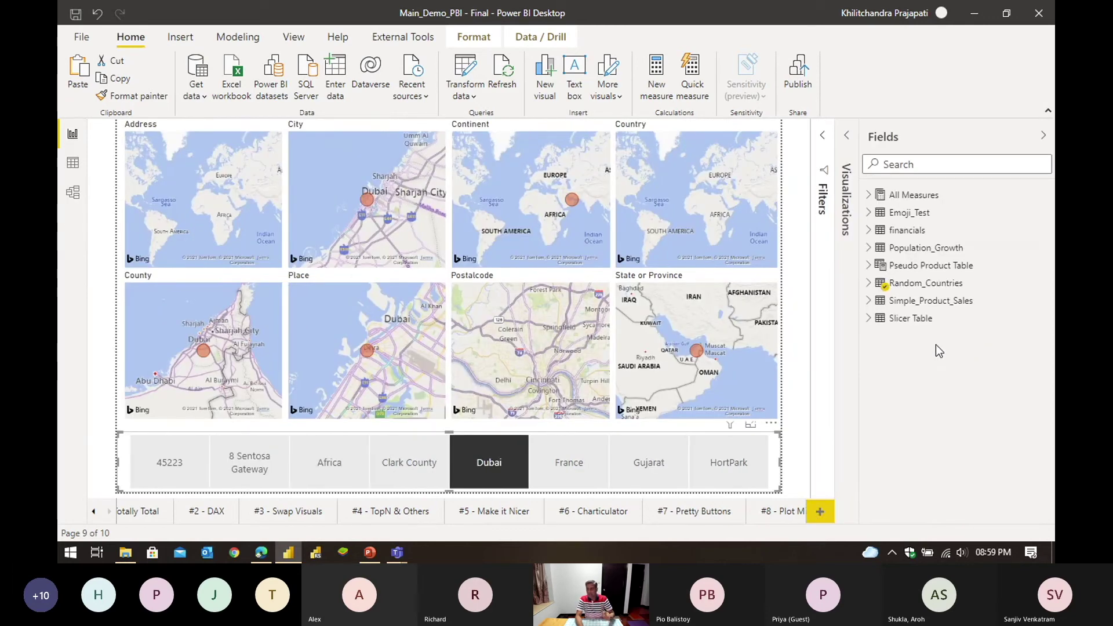
left_click(868, 283)
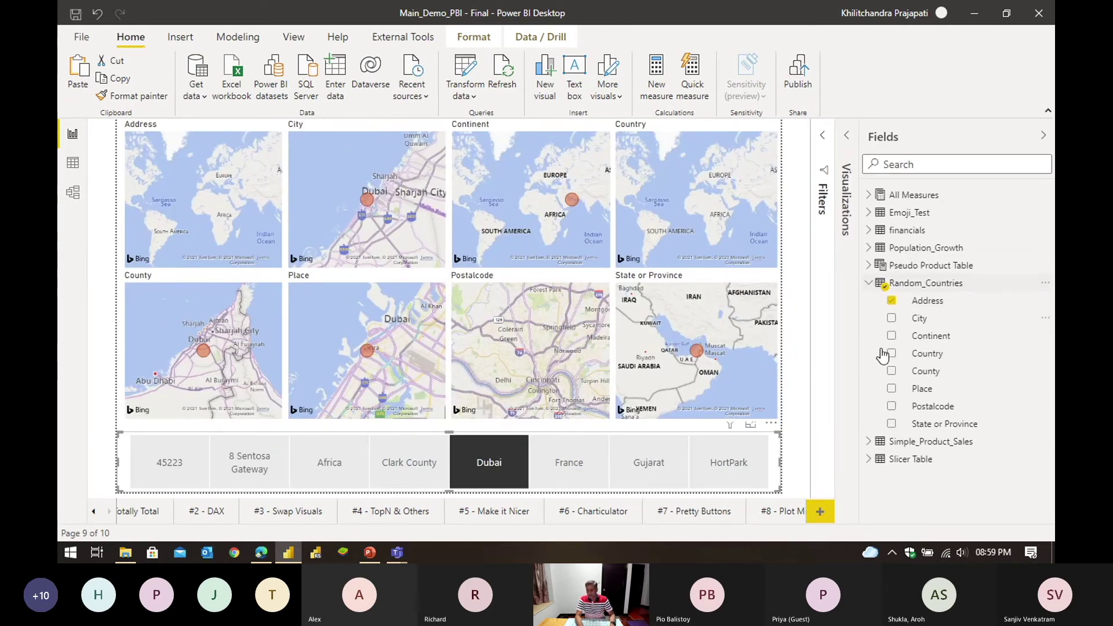
left_click(928, 320)
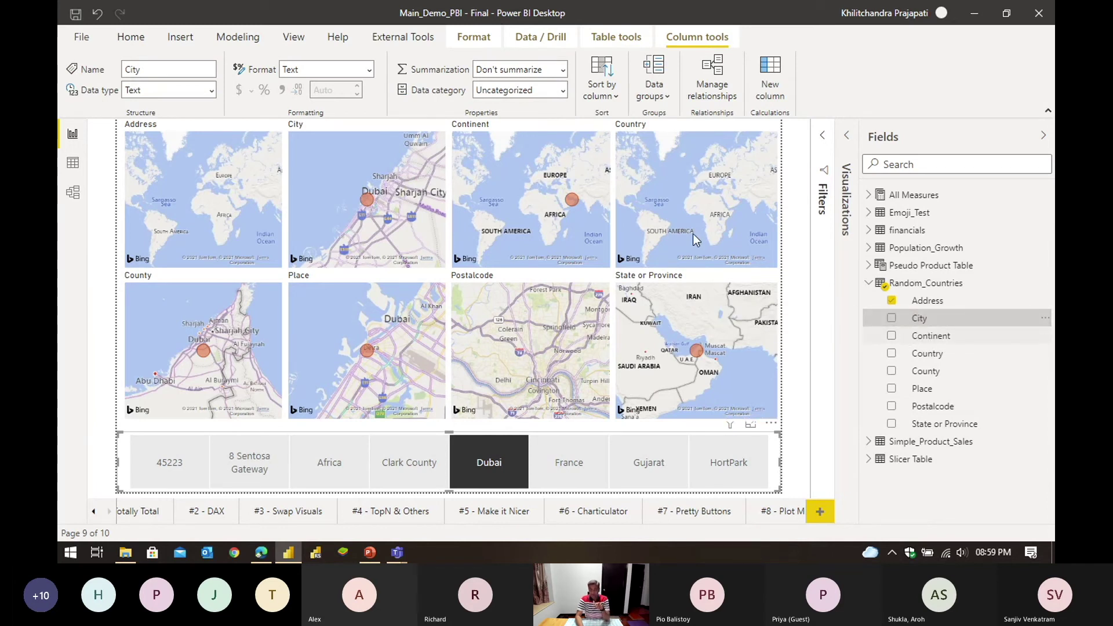
left_click(556, 91)
key("Escape")
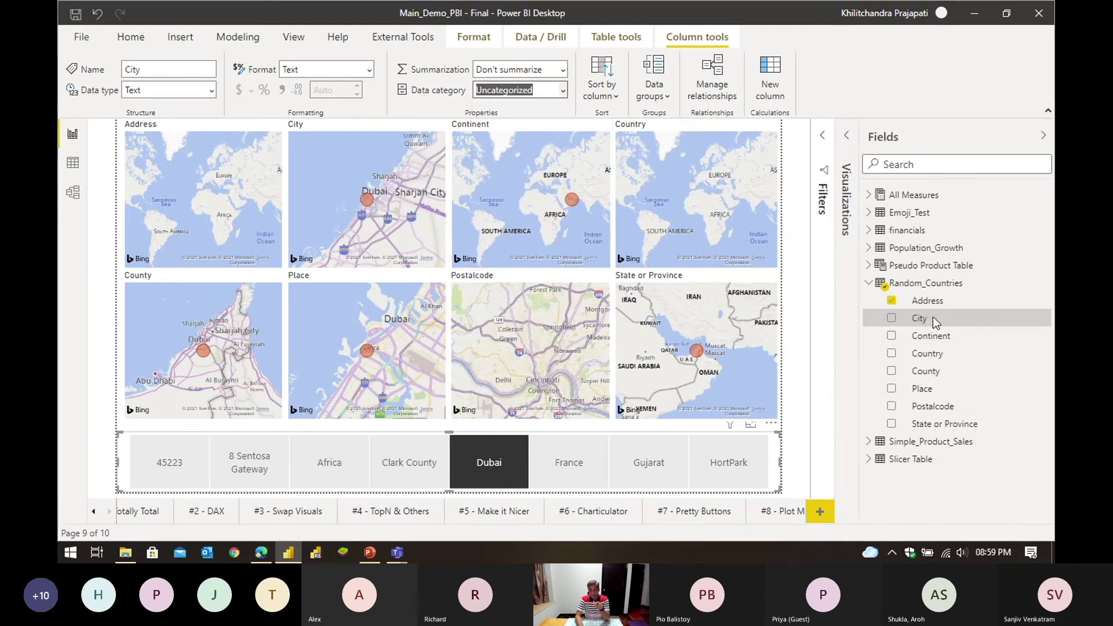
Step: Show the data of the Random_Countries table and set the City column's data category to City
left_click(73, 162)
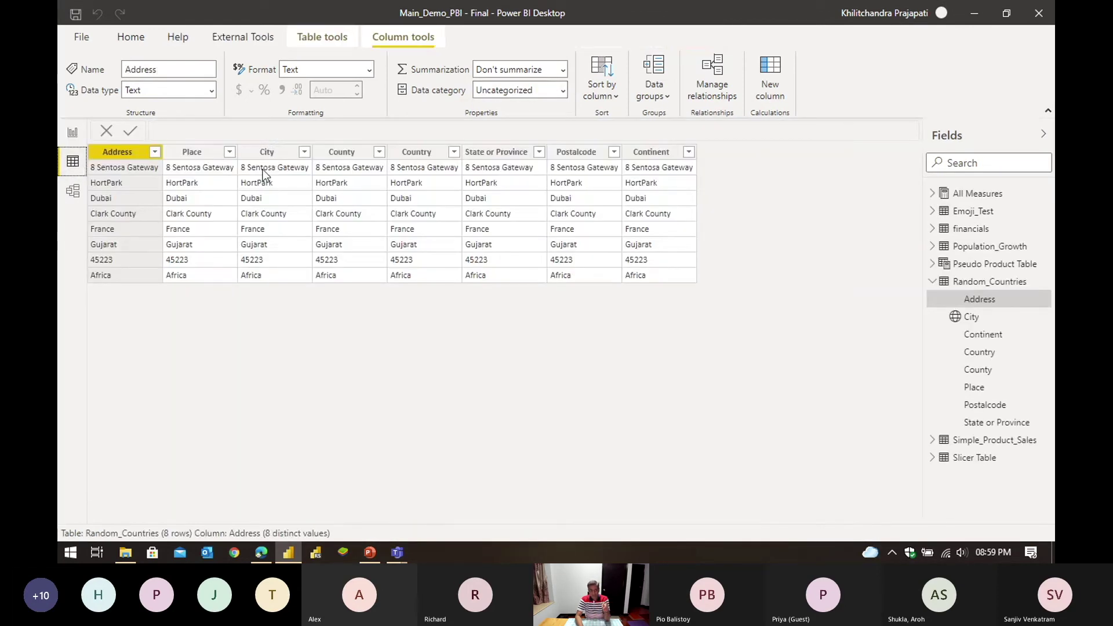
left_click(265, 169)
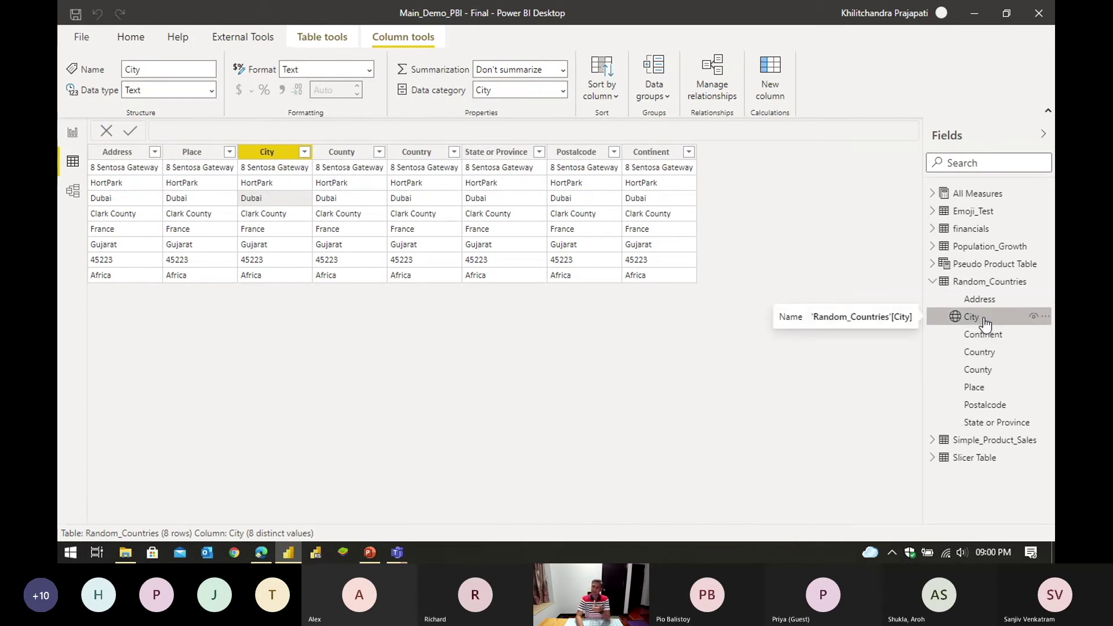
left_click(563, 92)
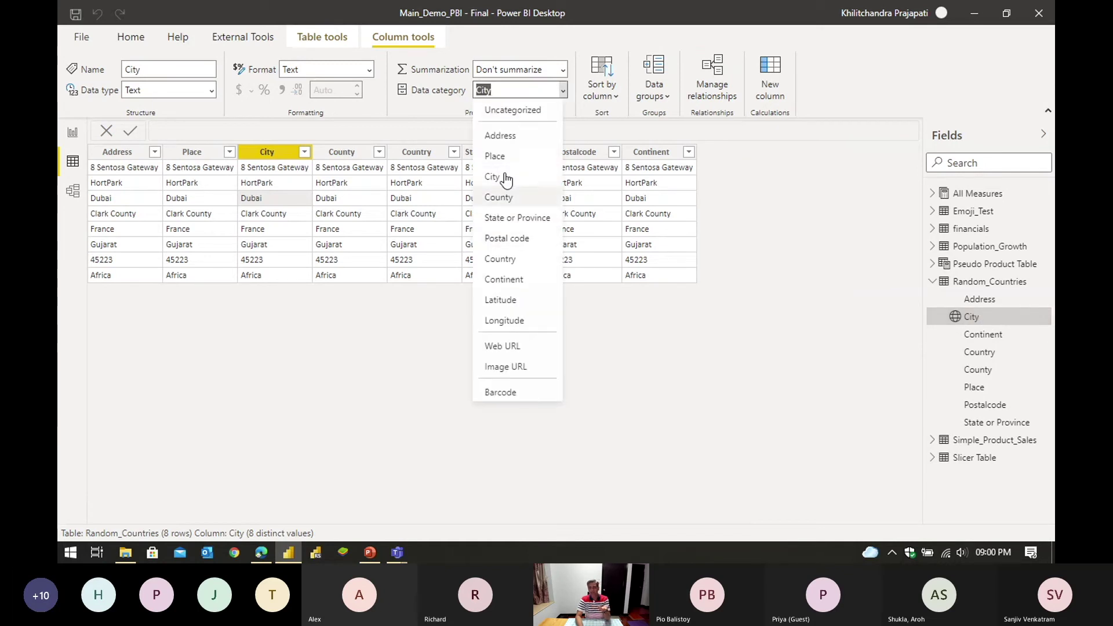
left_click(505, 175)
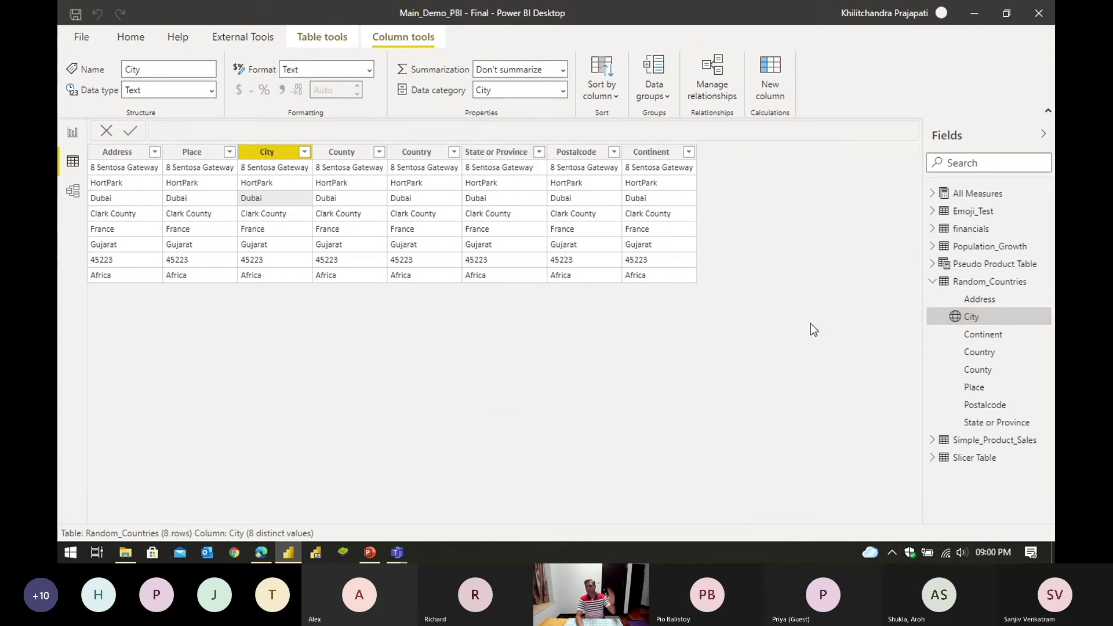
mouse_move(954, 313)
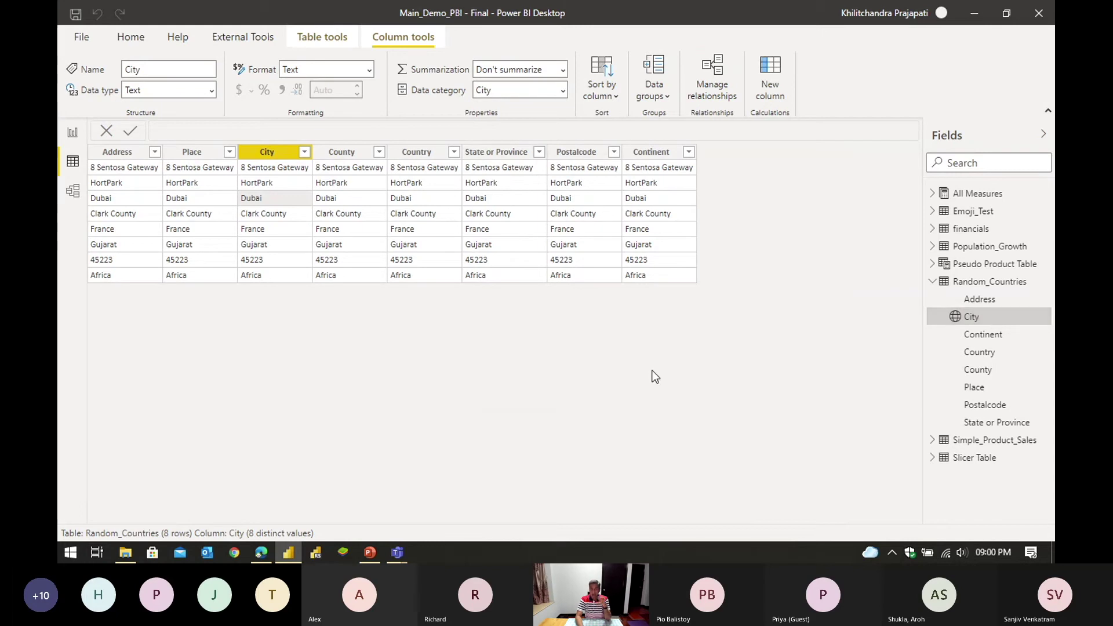
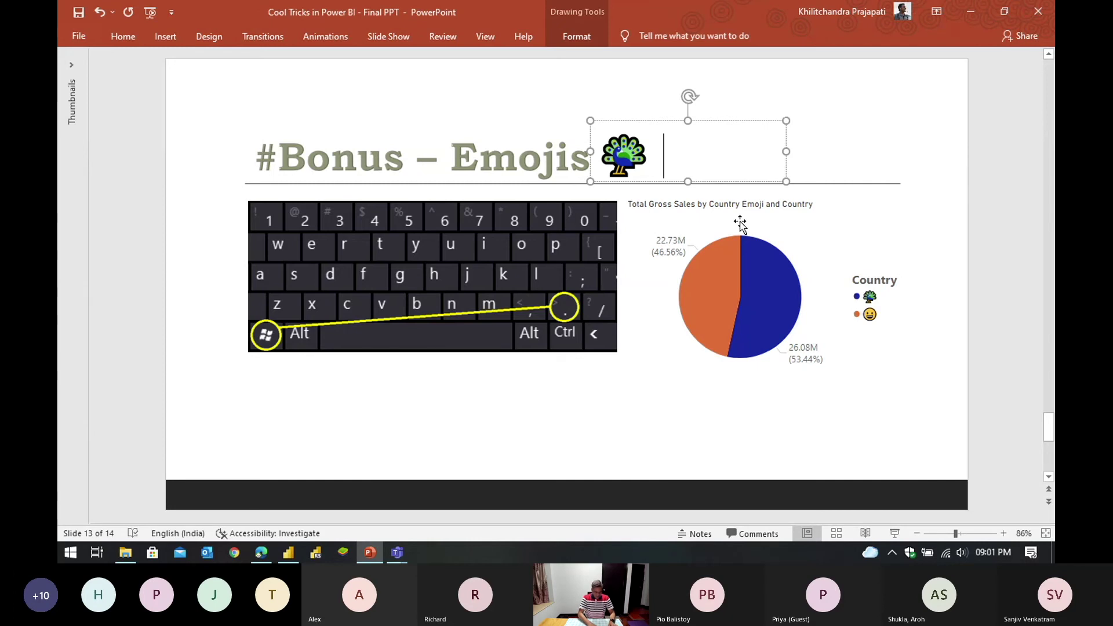
Step: On the PowerPoint slide "#Bonus – Emojis", insert a unicorn emoji after the peacock beside the title
key("super+period")
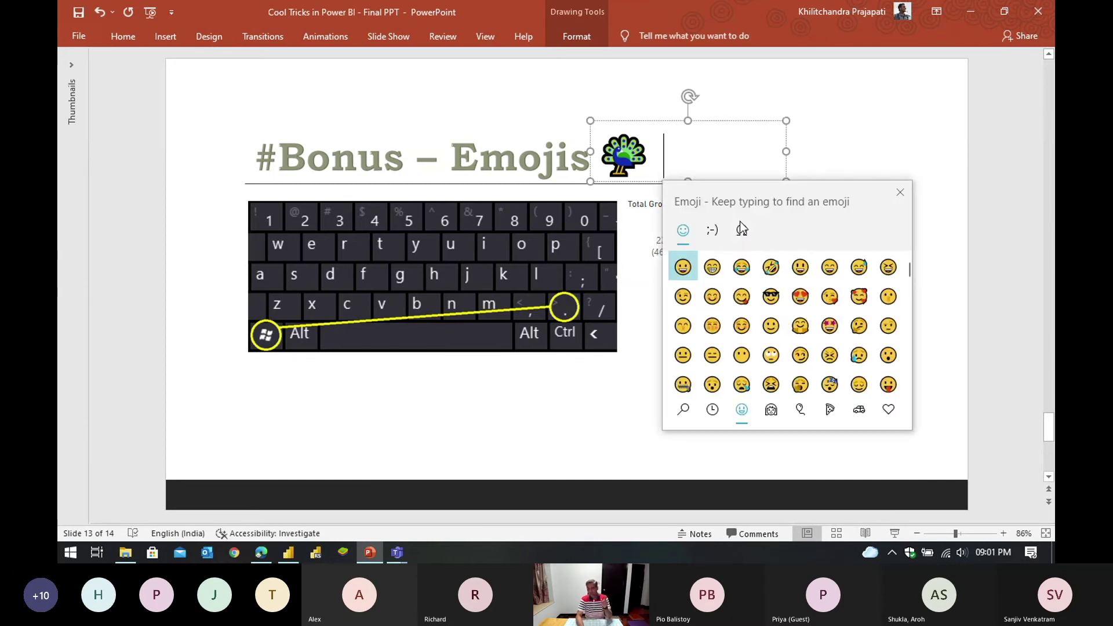
scroll(803, 322, "down", 5)
scroll(811, 314, "down", 2)
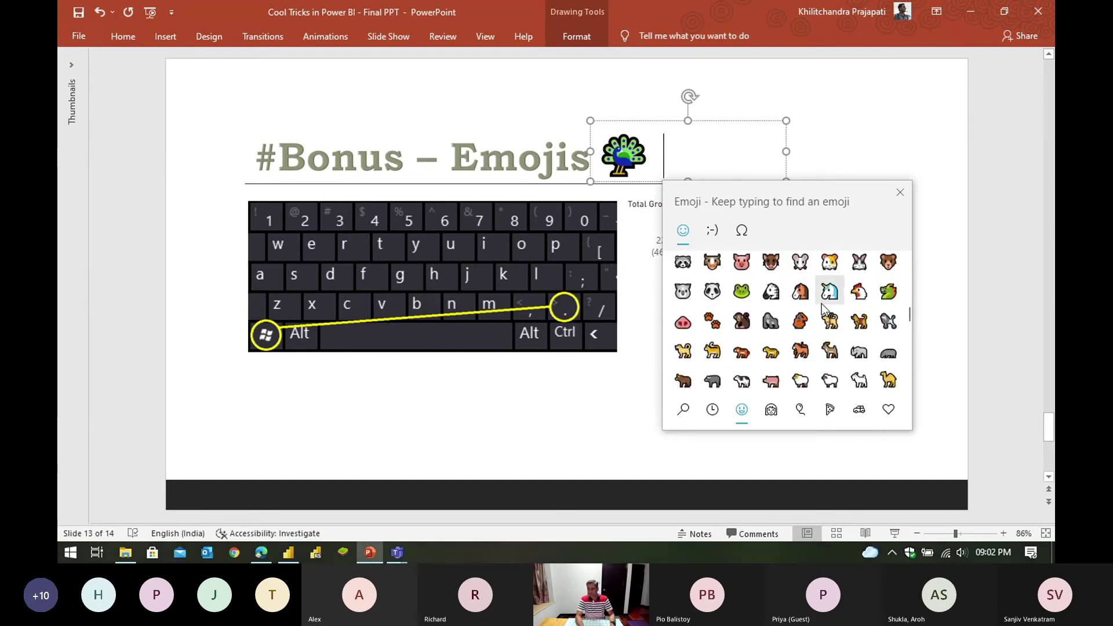
scroll(826, 325, "up", 1)
left_click(830, 313)
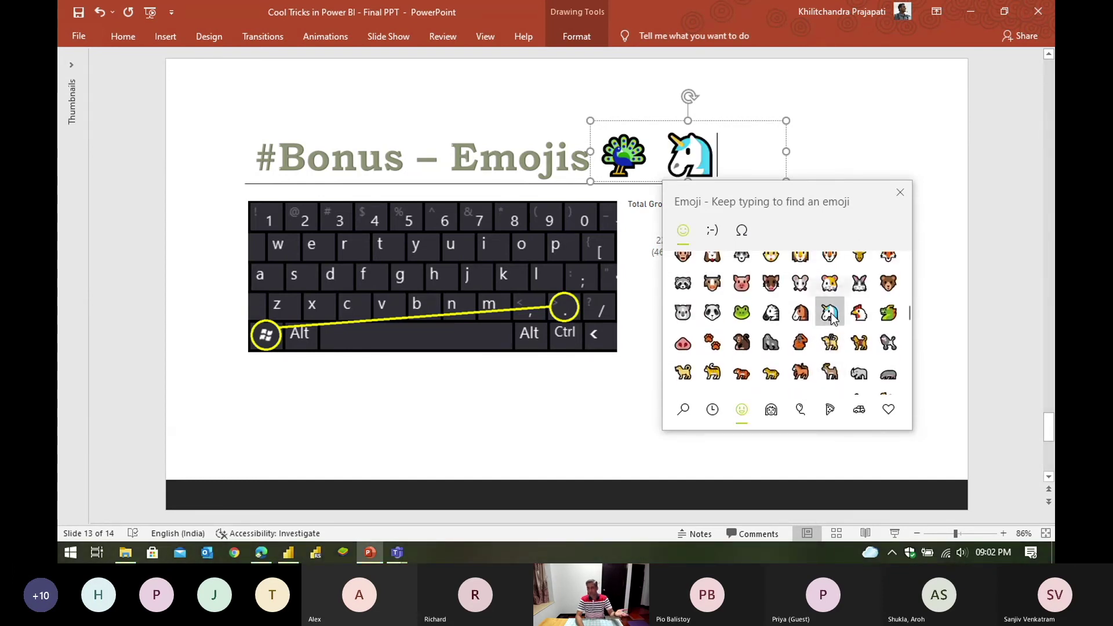
key("Escape")
left_click(872, 141)
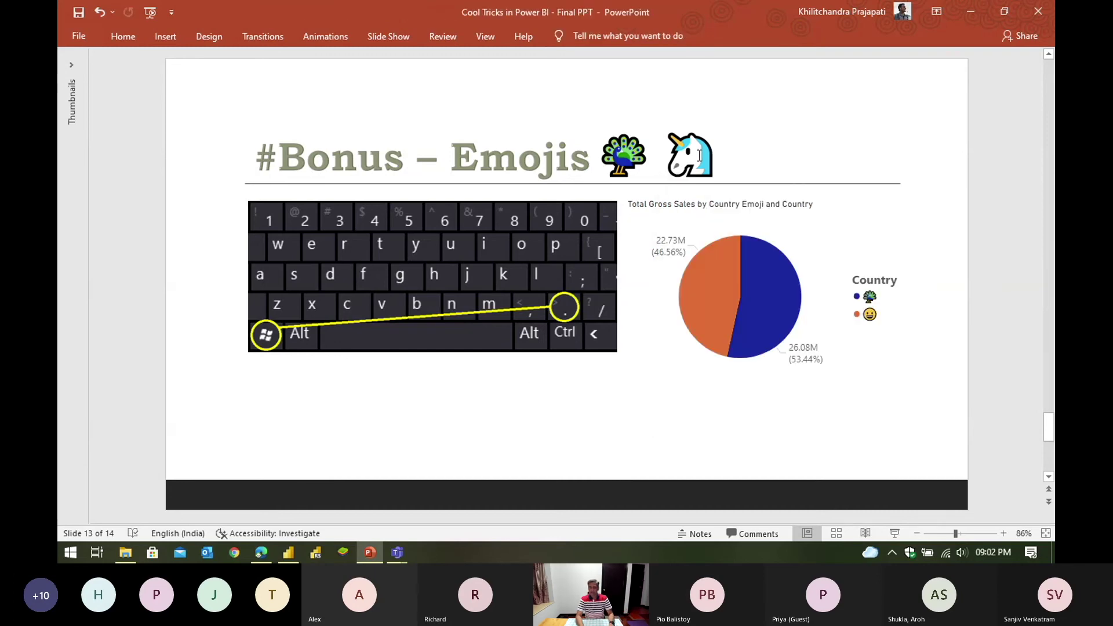
Step: Switch back to Power BI Desktop, return to the report and open its #Bonus page
key("alt+Tab")
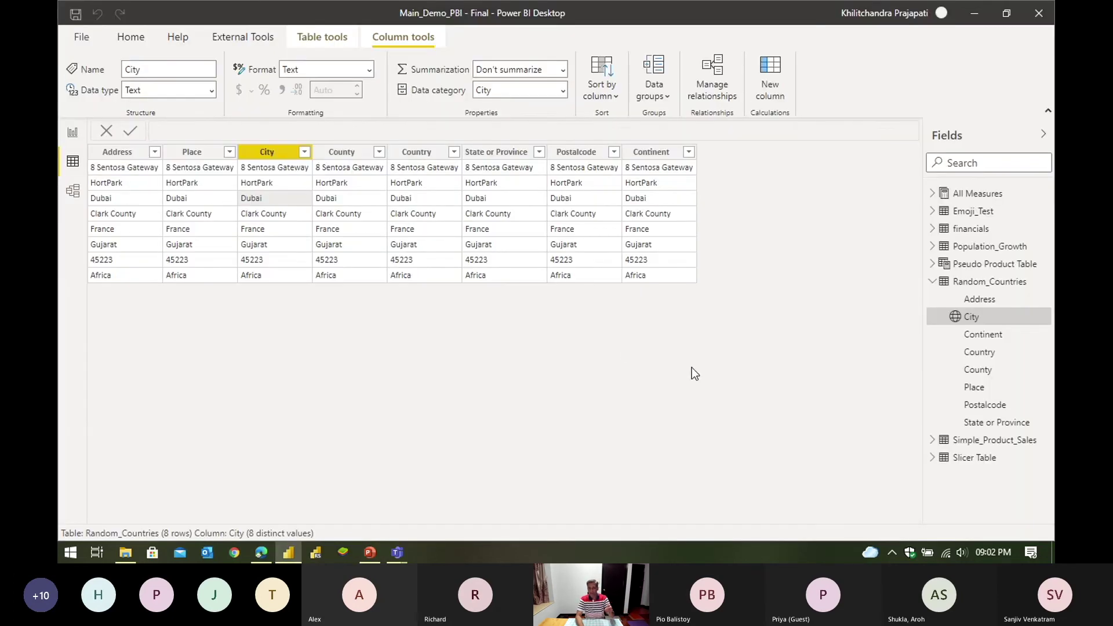
left_click(74, 134)
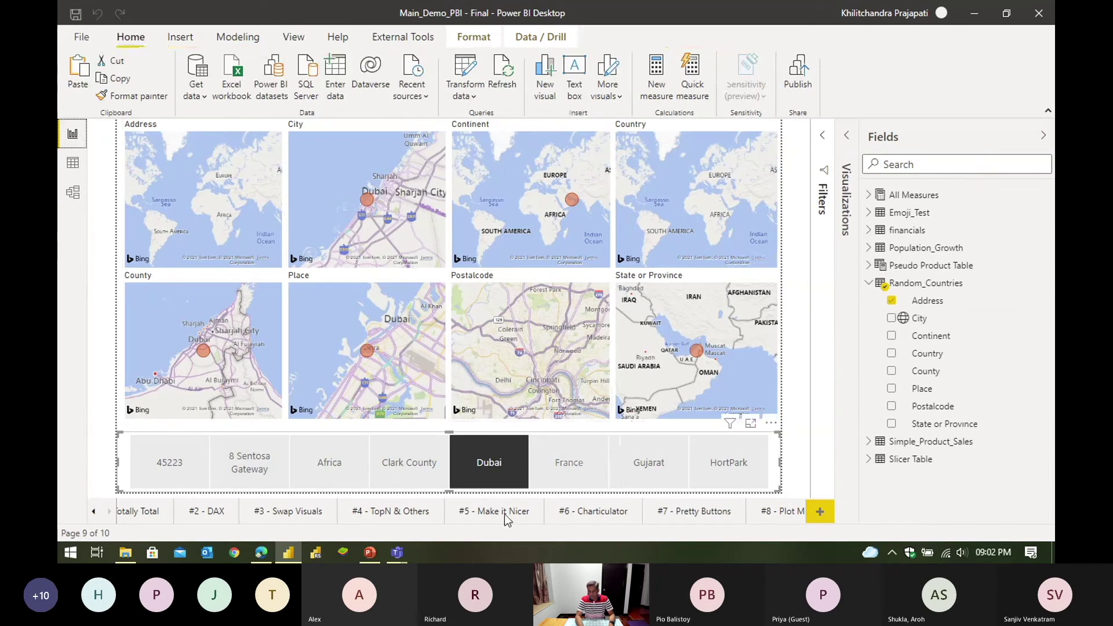
left_click(109, 510)
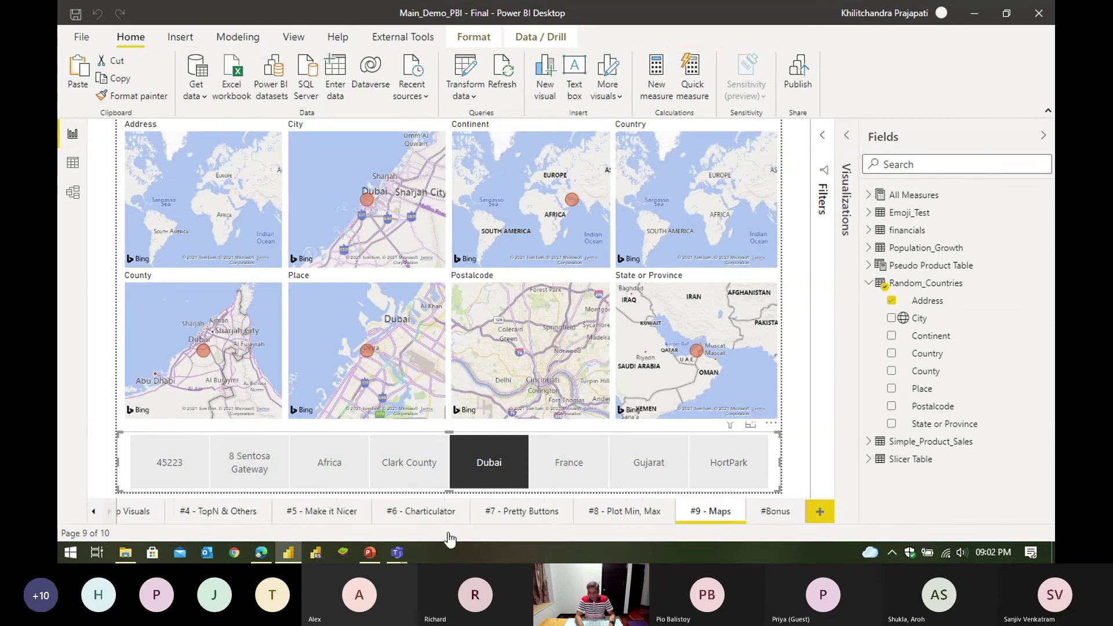
left_click(771, 512)
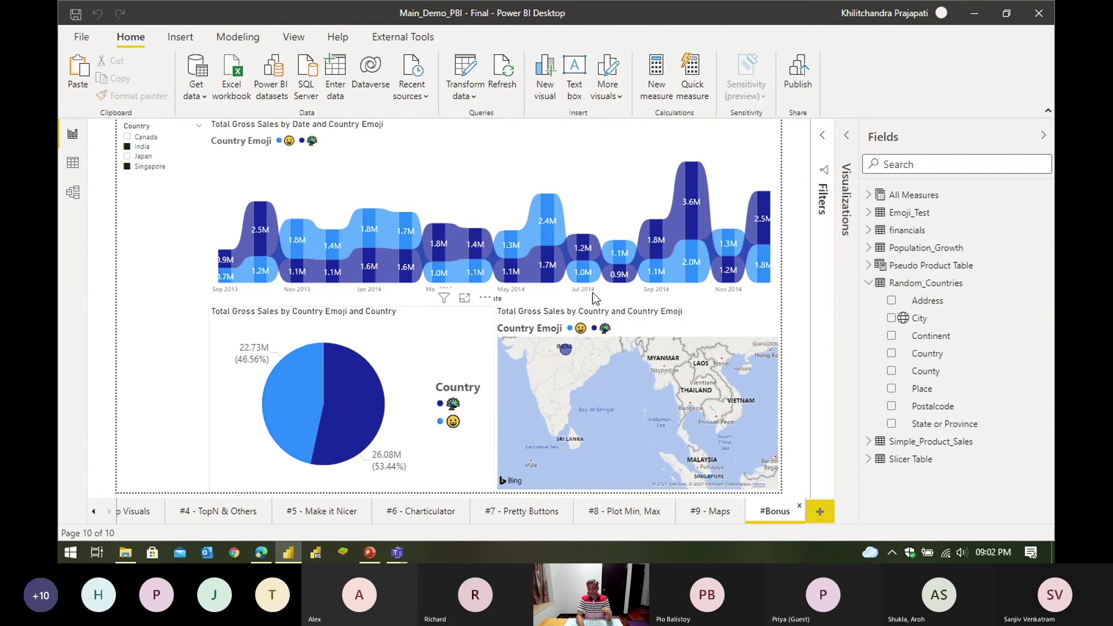
Step: Show the data of the financials table and examine its Country column and the columns at its far end
left_click(908, 231)
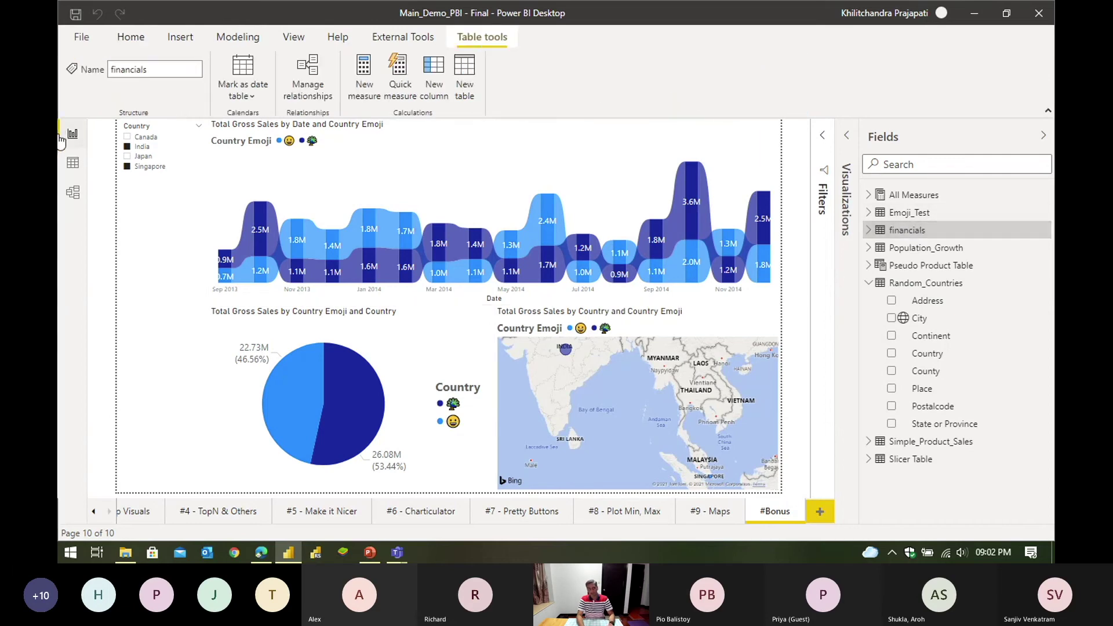
left_click(73, 163)
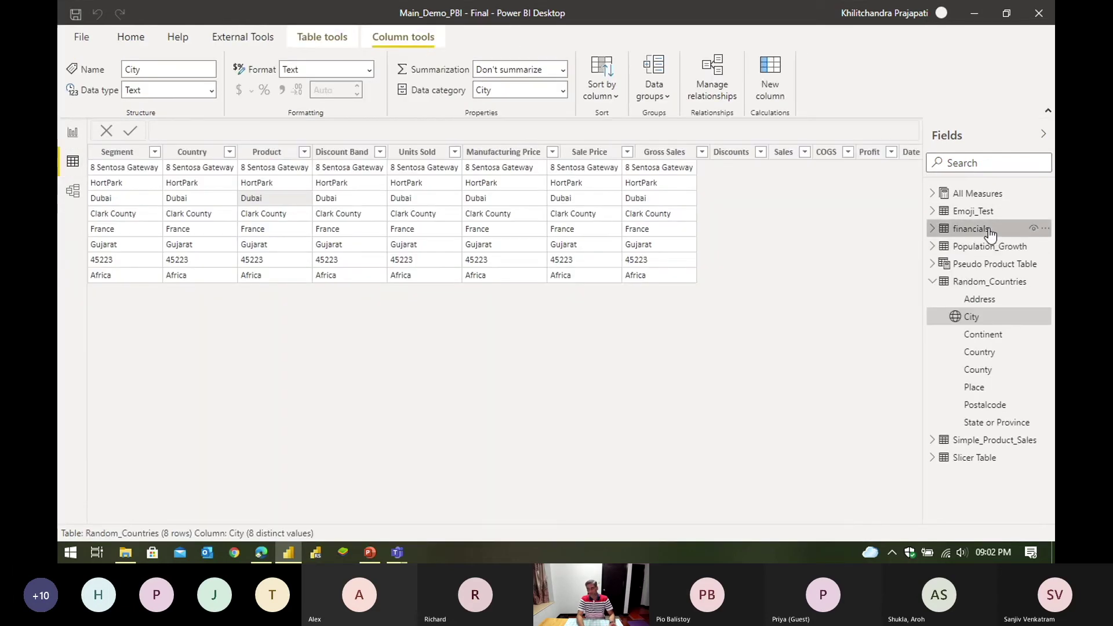
left_click(993, 230)
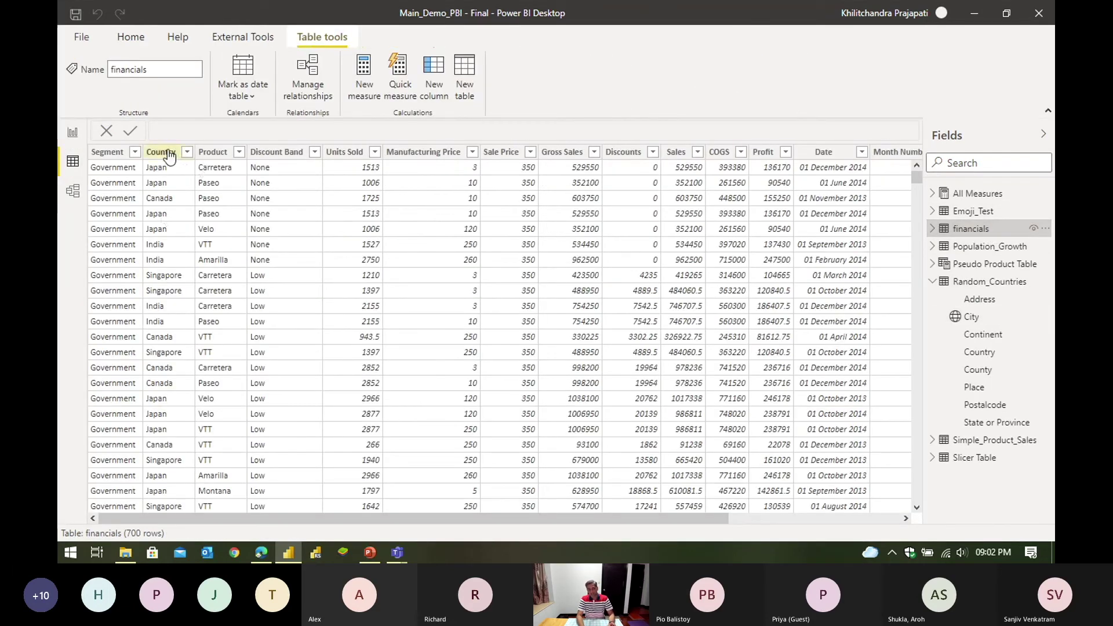
left_click(168, 153)
left_click_drag(297, 520, 469, 519)
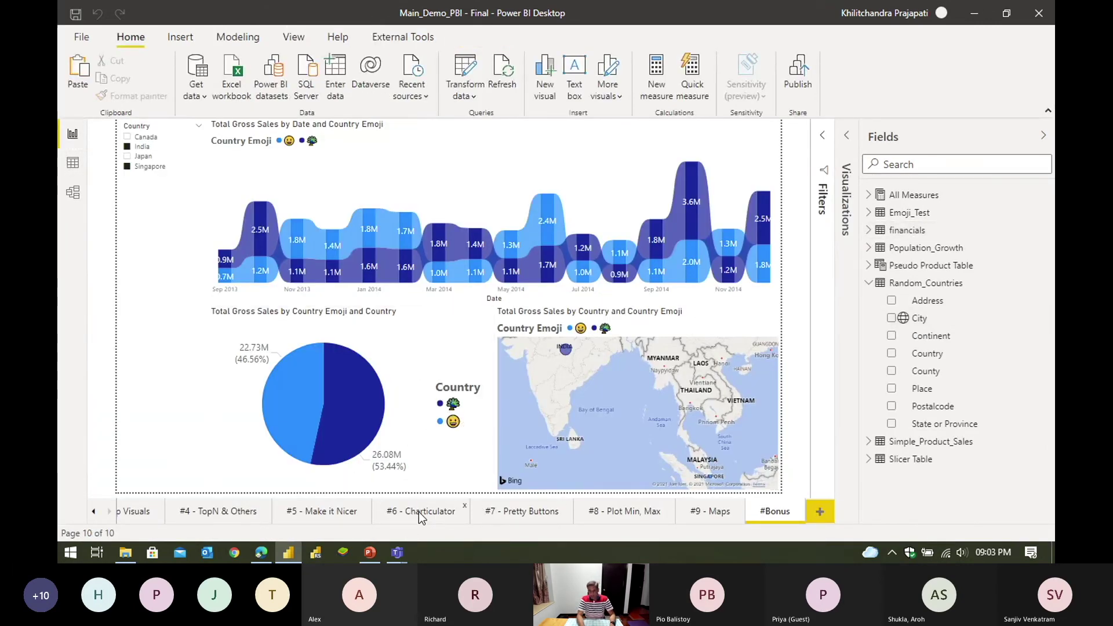
Step: Open the report's #6 - Charticulator page and switch to the Charticulator website in the browser
left_click(418, 512)
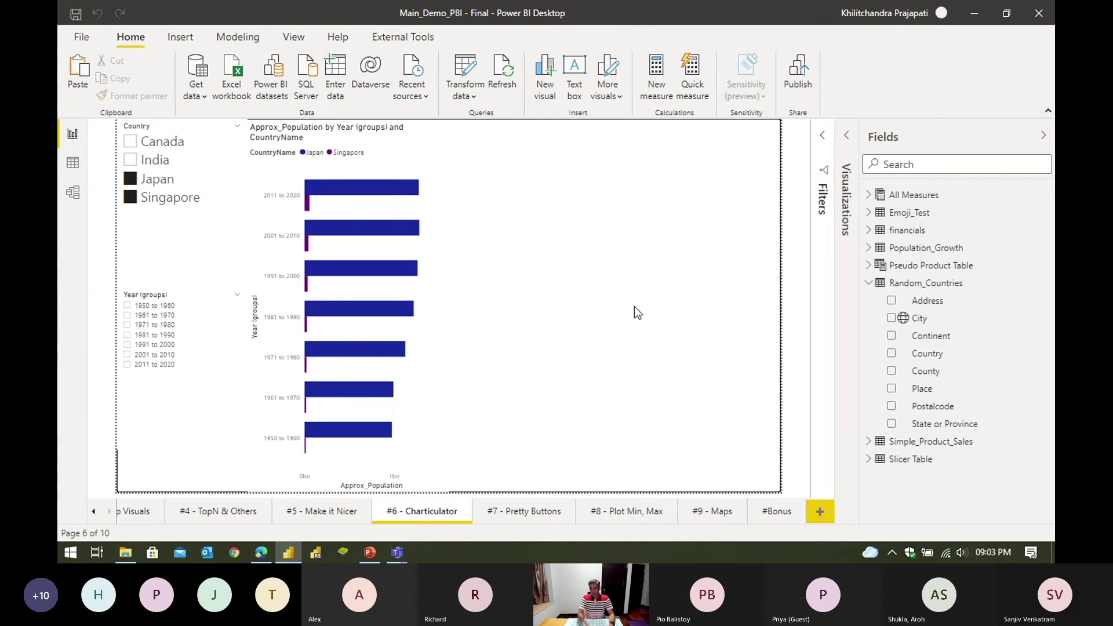
key("alt+Tab")
key("alt+Tab")
key("alt+Tab")
key("alt+Tab")
key("alt+Tab")
key("alt+Tab")
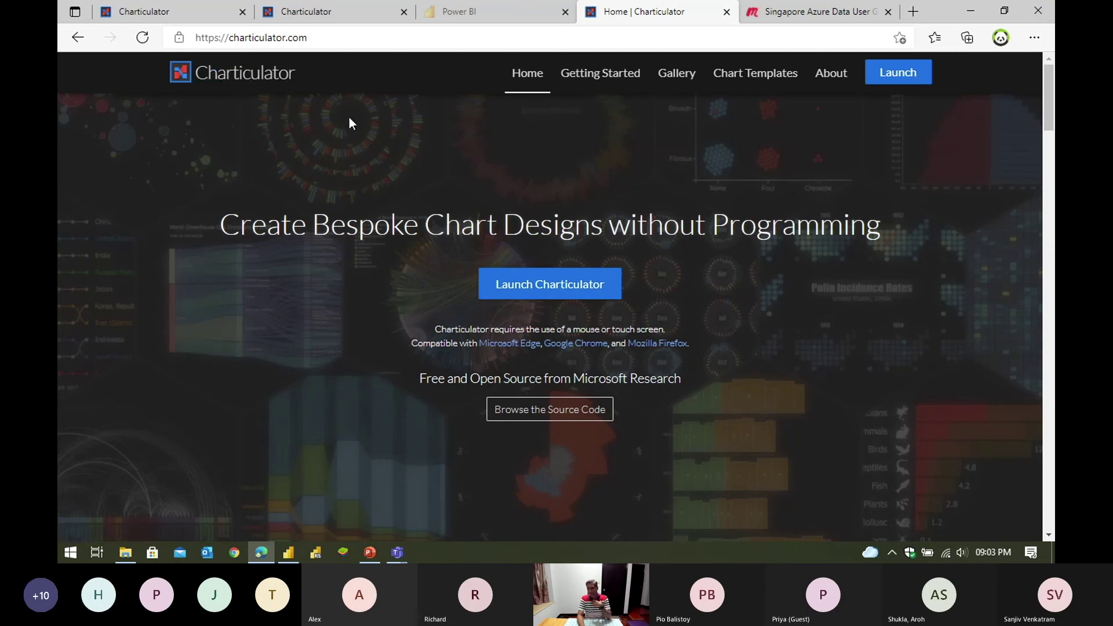
Step: Open the Charticulator gallery and browse its sample charts
left_click(676, 74)
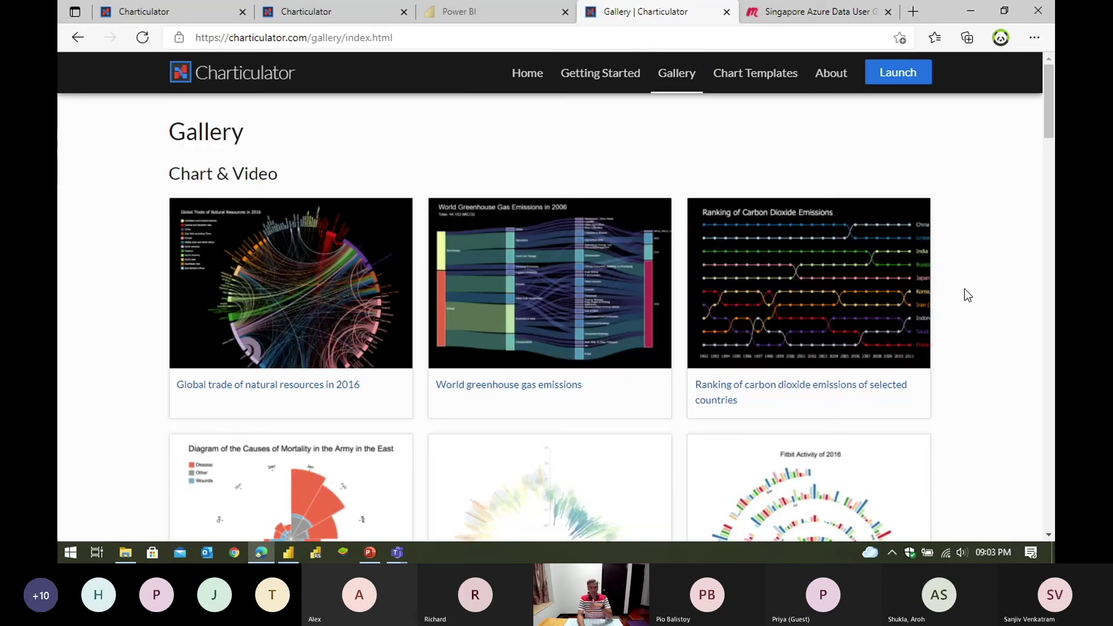
scroll(965, 275, "down", 2)
scroll(965, 275, "up", 1)
scroll(966, 280, "up", 1)
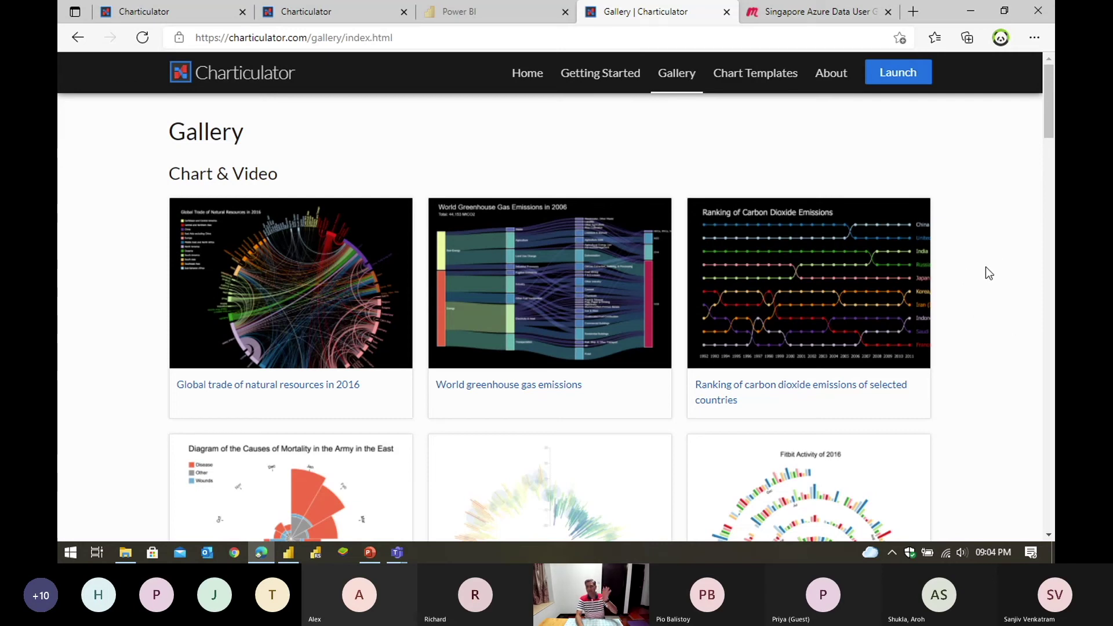
Step: Read the Terminology section of Charticulator's Getting Started guide and launch the Charticulator web app
left_click(235, 77)
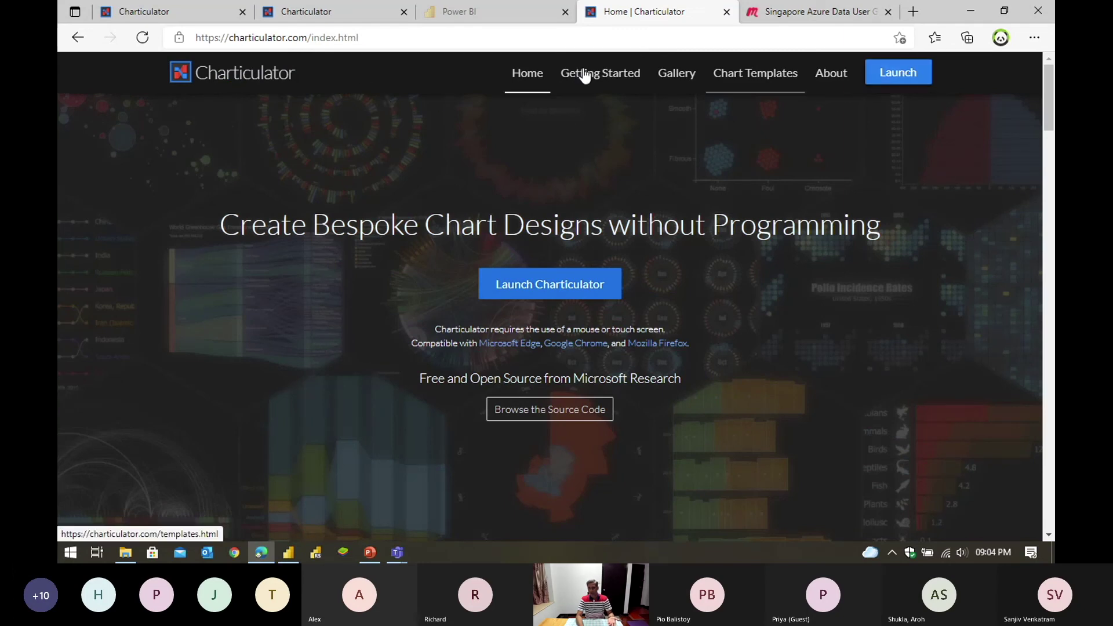
left_click(597, 85)
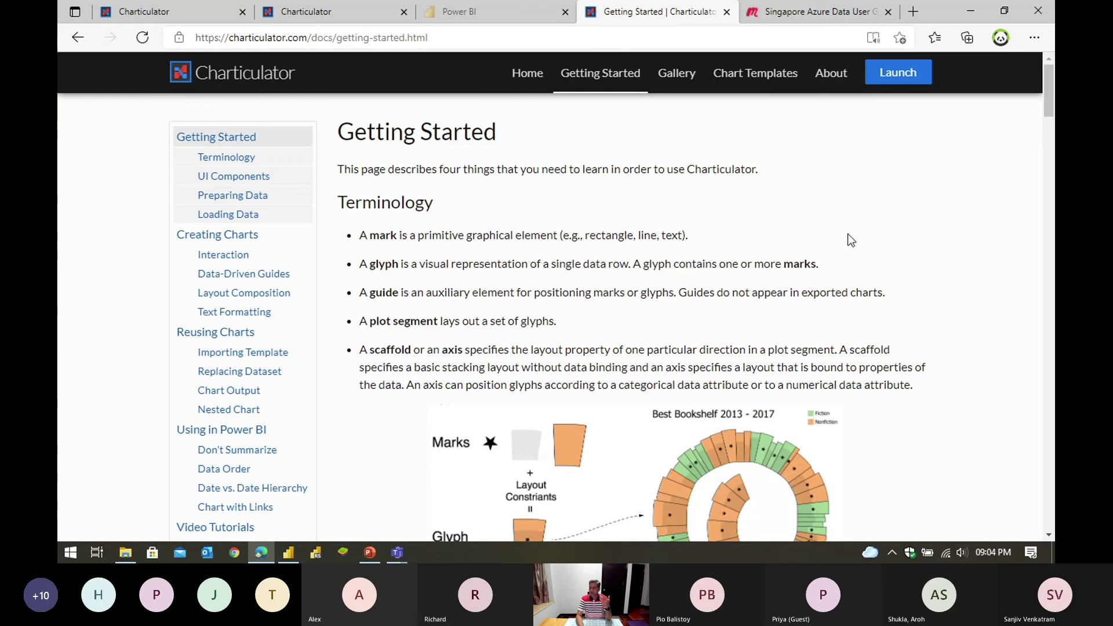
scroll(929, 285, "down", 1)
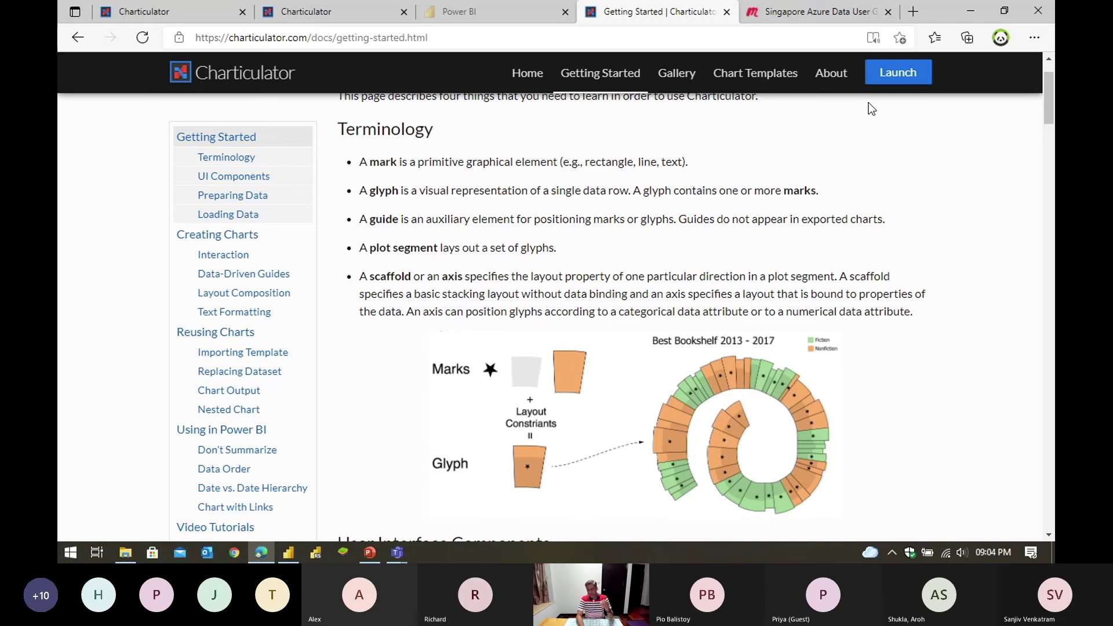
left_click(896, 72)
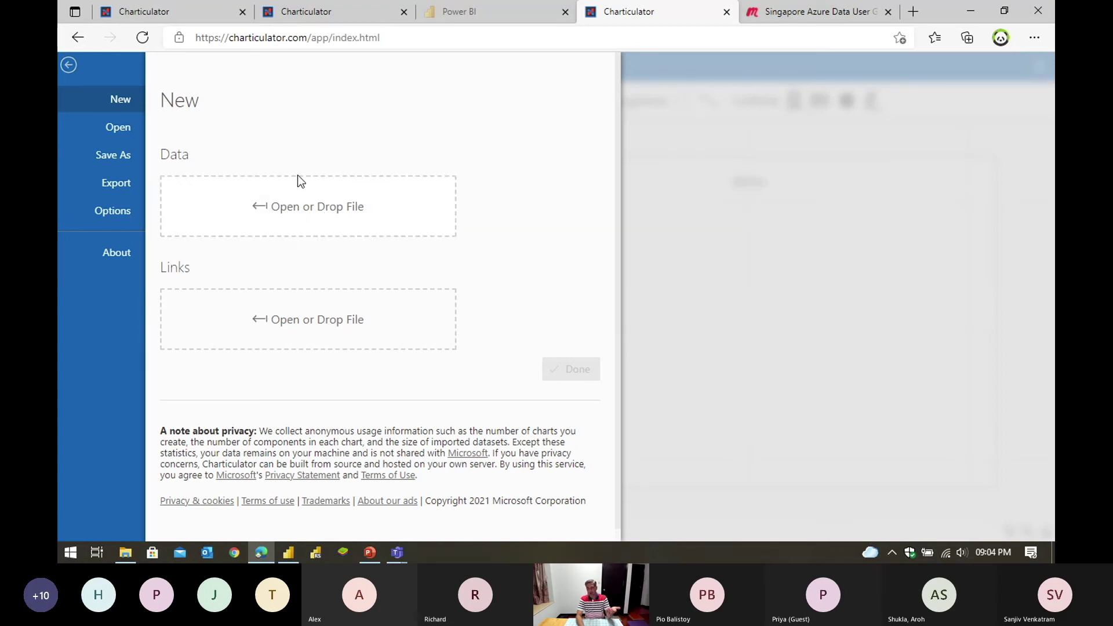
Step: Dismiss the new chart dialog and view the rows of the Temperature dataset
left_click(691, 174)
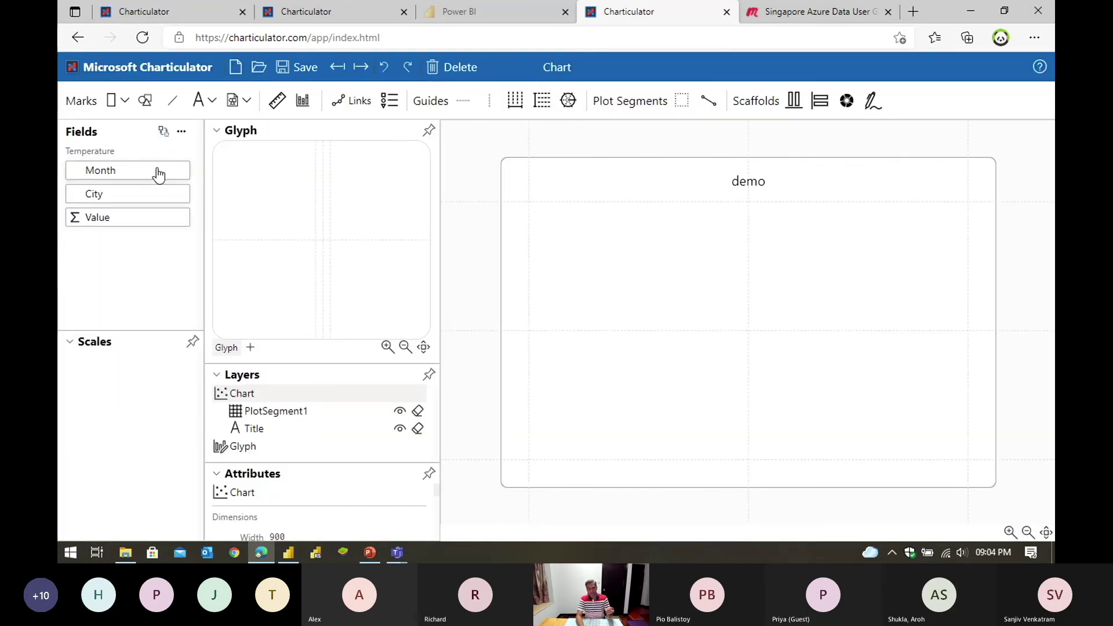
left_click(182, 136)
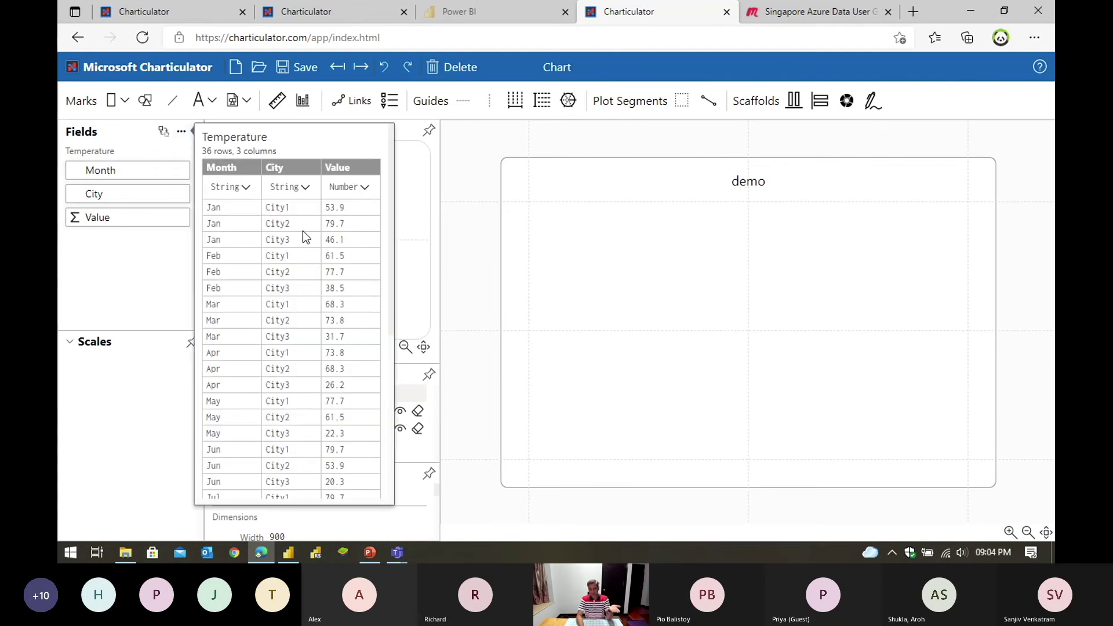
left_click(124, 283)
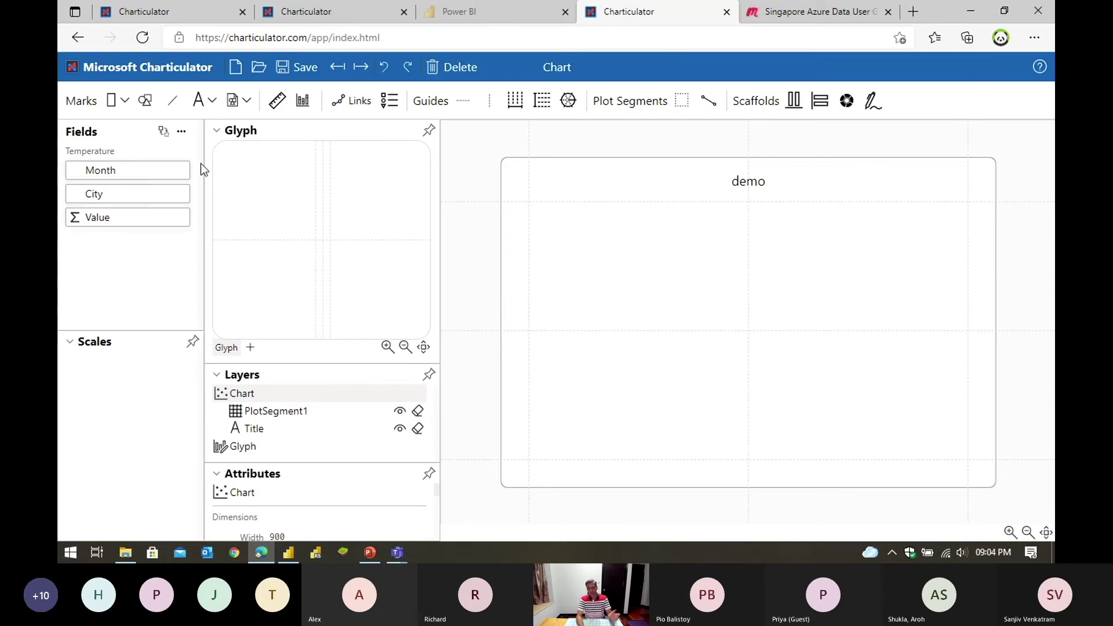
Step: Collapse and expand the Glyph, Layers and Attributes sections to review the Charticulator workspace
left_click(217, 133)
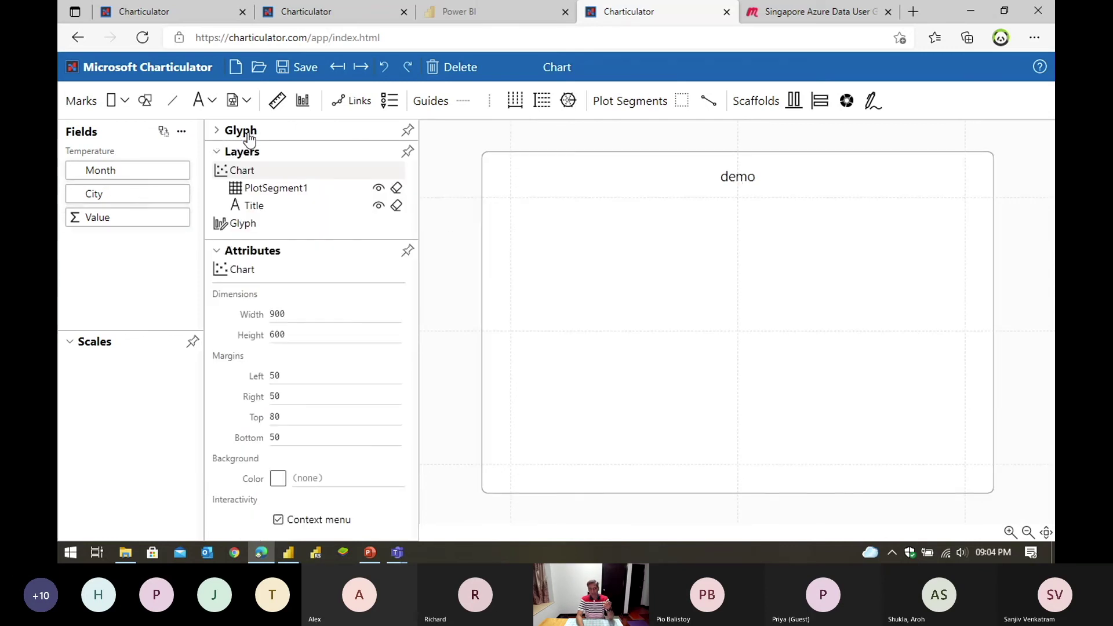
left_click(217, 153)
left_click(217, 173)
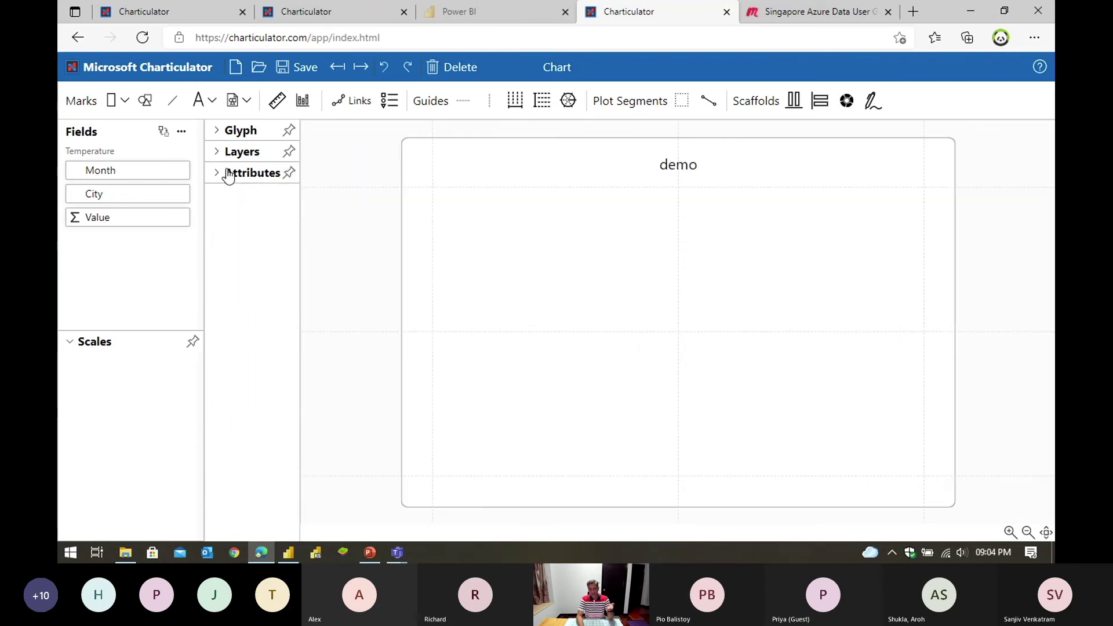
left_click(217, 176)
left_click(218, 154)
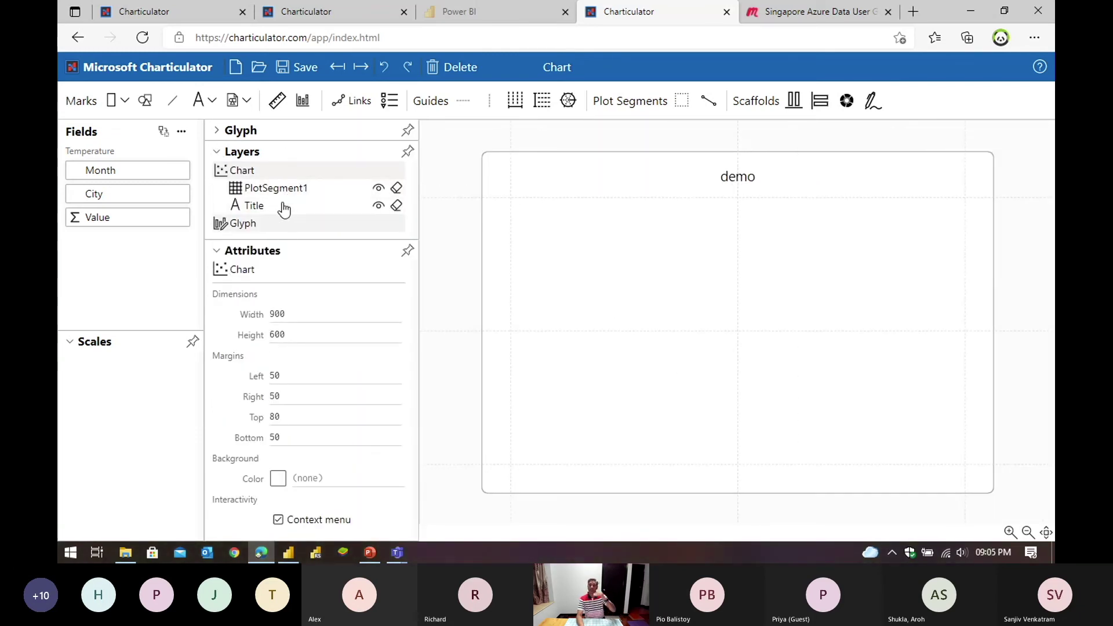
left_click(217, 131)
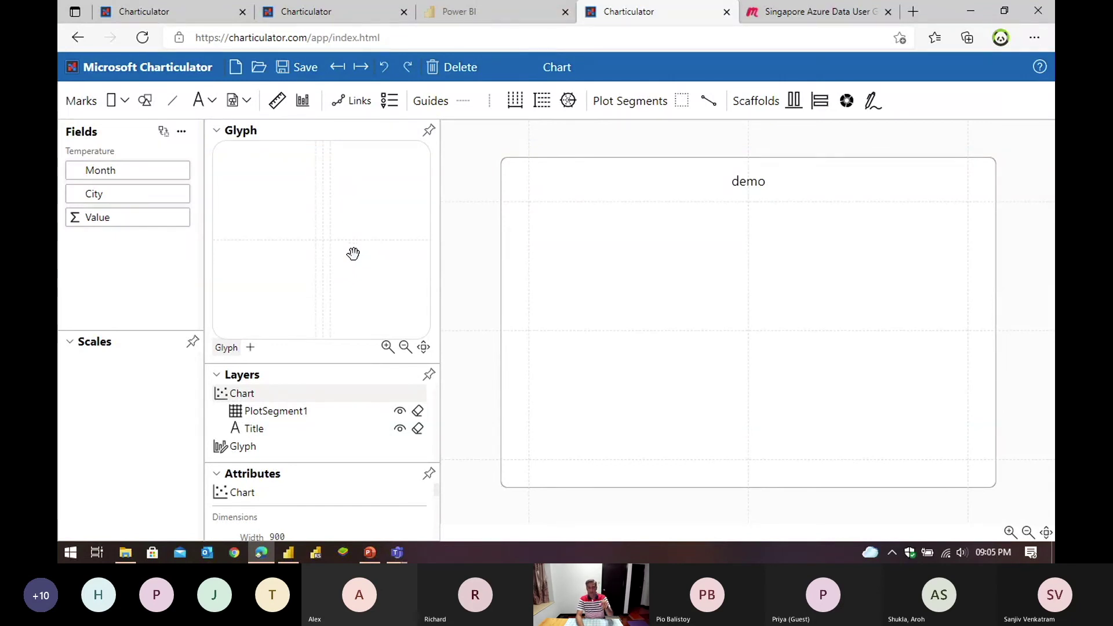
Step: Add a rectangle mark to the empty glyph so it repeats across the chart's plot segment
scroll(765, 351, "down", 3)
scroll(763, 351, "up", 4)
scroll(767, 313, "down", 2)
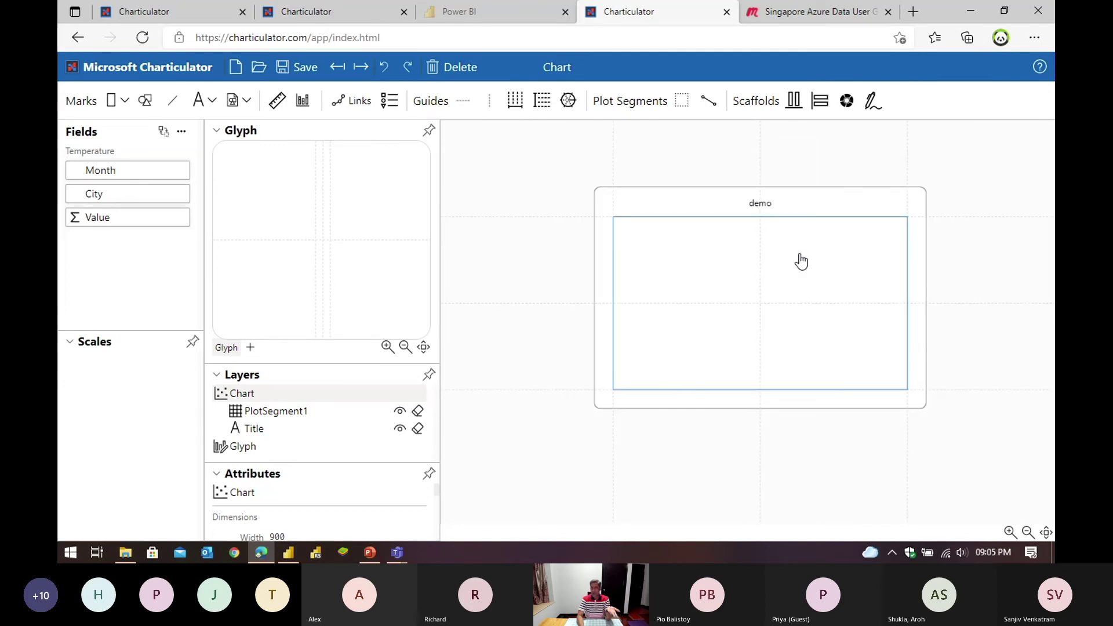
scroll(797, 253, "up", 1)
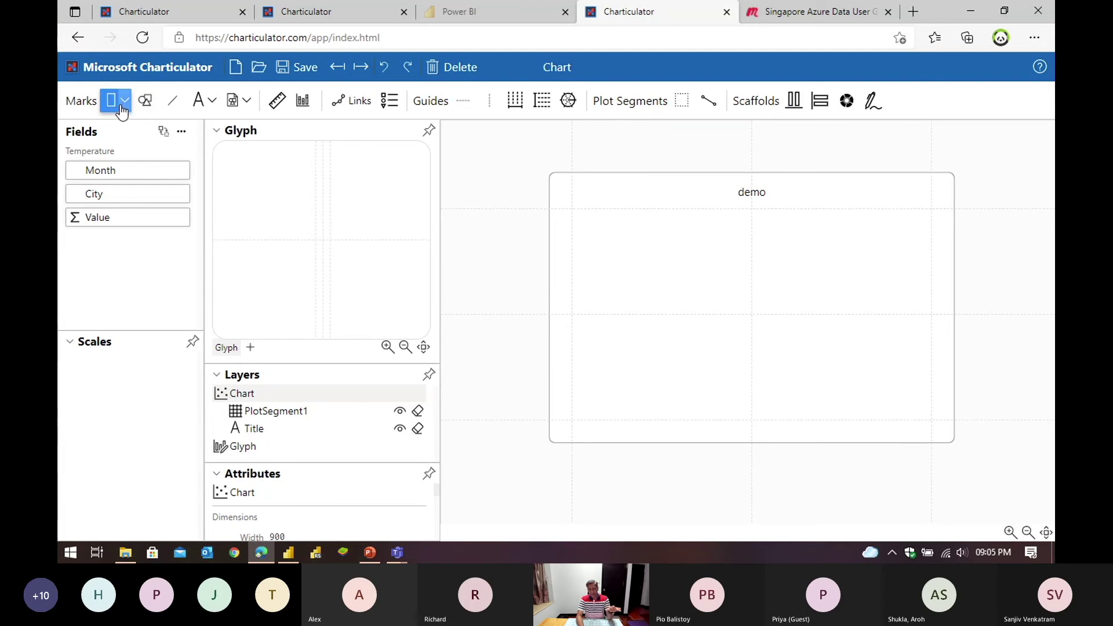
left_click_drag(111, 108, 315, 230)
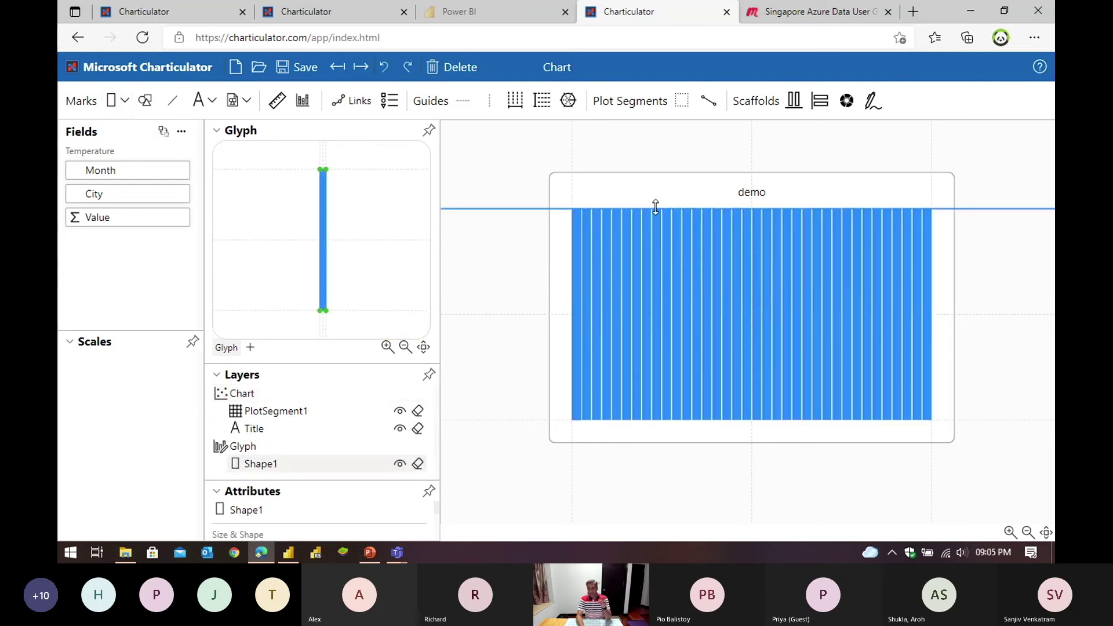
Step: Select the plot segment and the rectangle shape in turn and examine the attributes of each
left_click(843, 295)
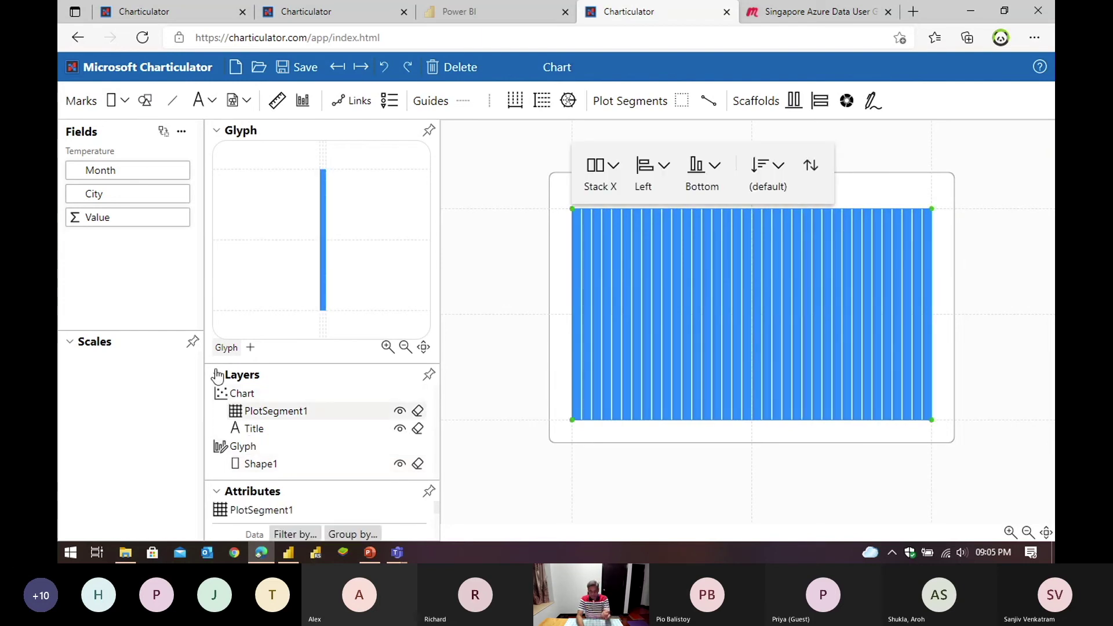
left_click(217, 131)
left_click(231, 152)
left_click(230, 152)
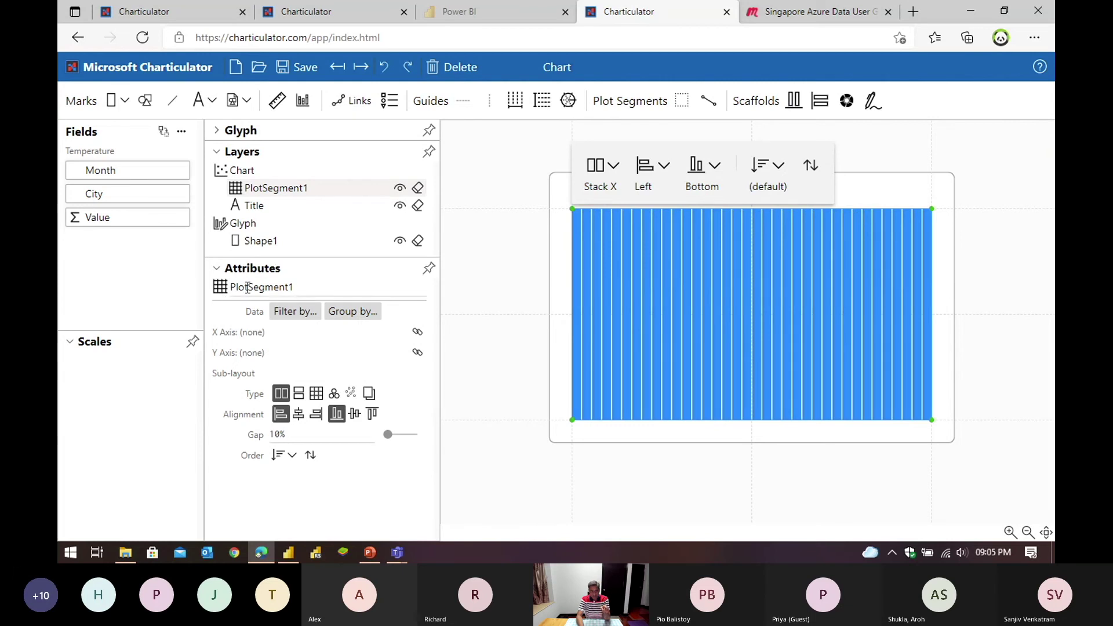
left_click(580, 280)
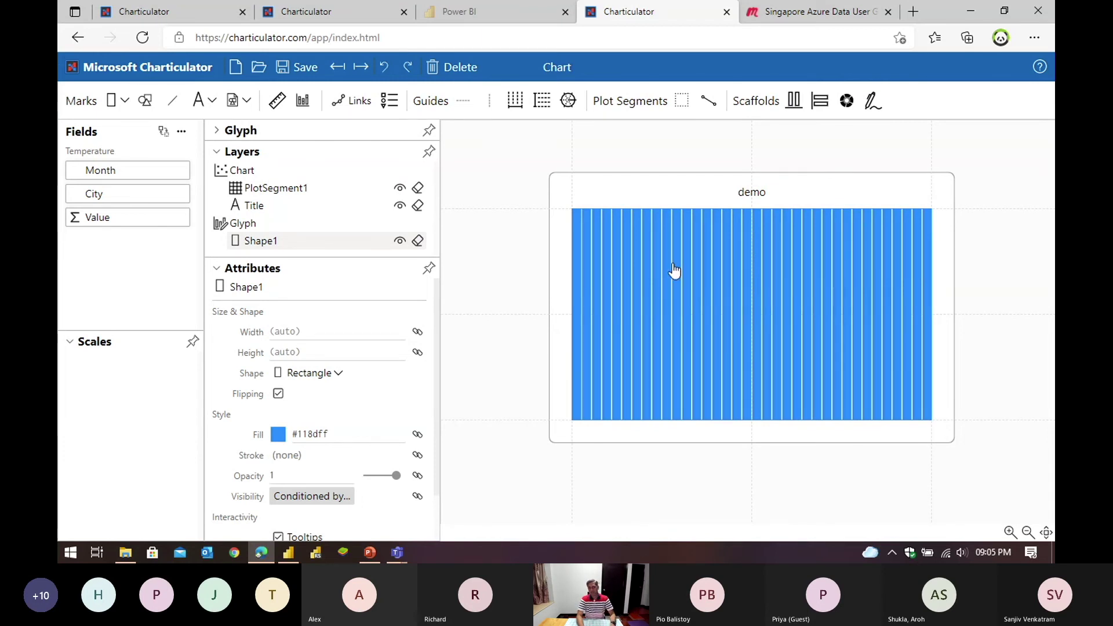
left_click(721, 263)
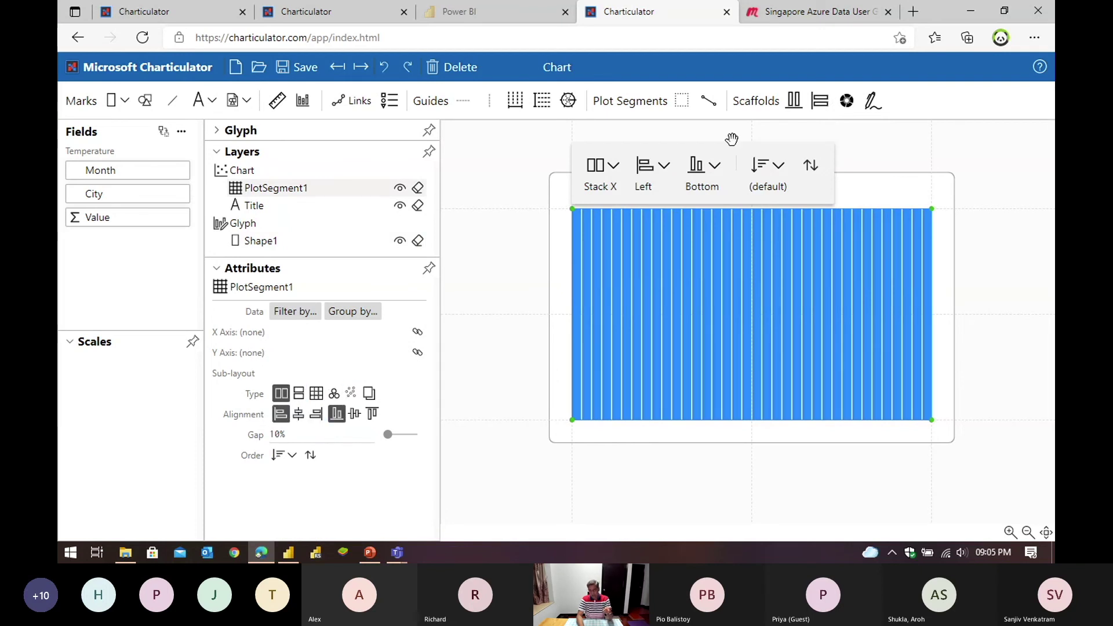
Step: Try the Stack Y and Stack X sub-layouts on the plot segment
left_click(614, 166)
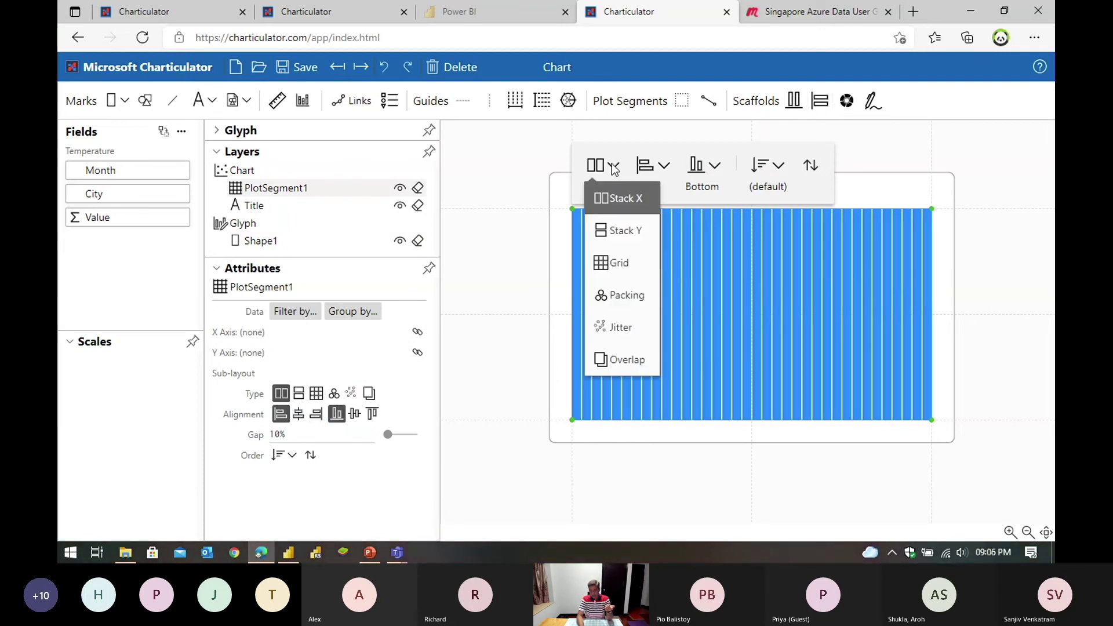
left_click(618, 229)
left_click(613, 168)
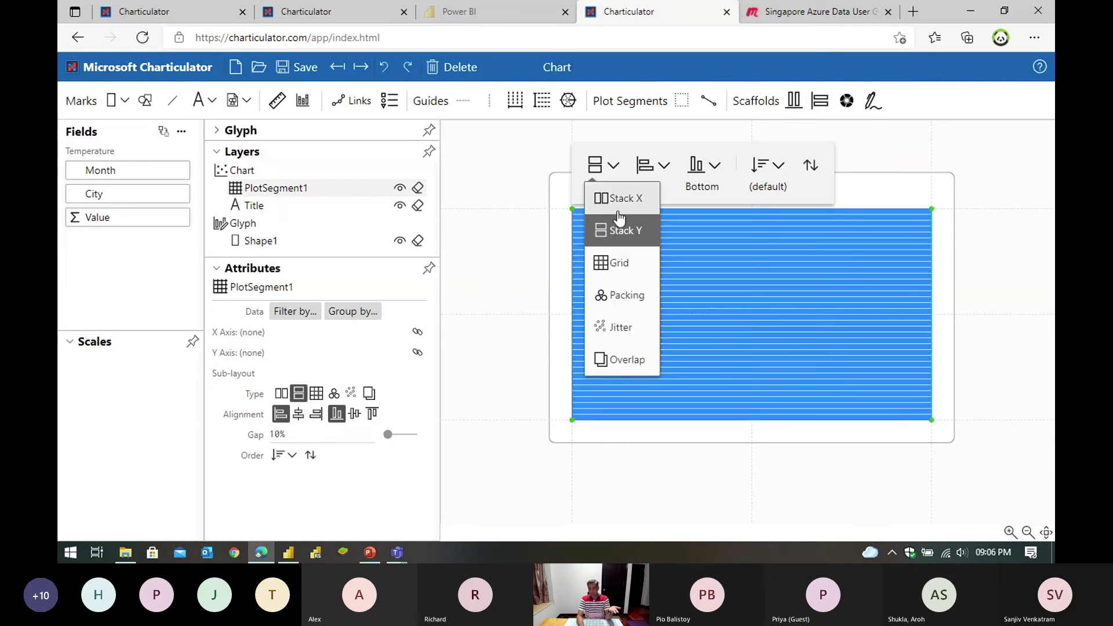
left_click(616, 200)
left_click(299, 394)
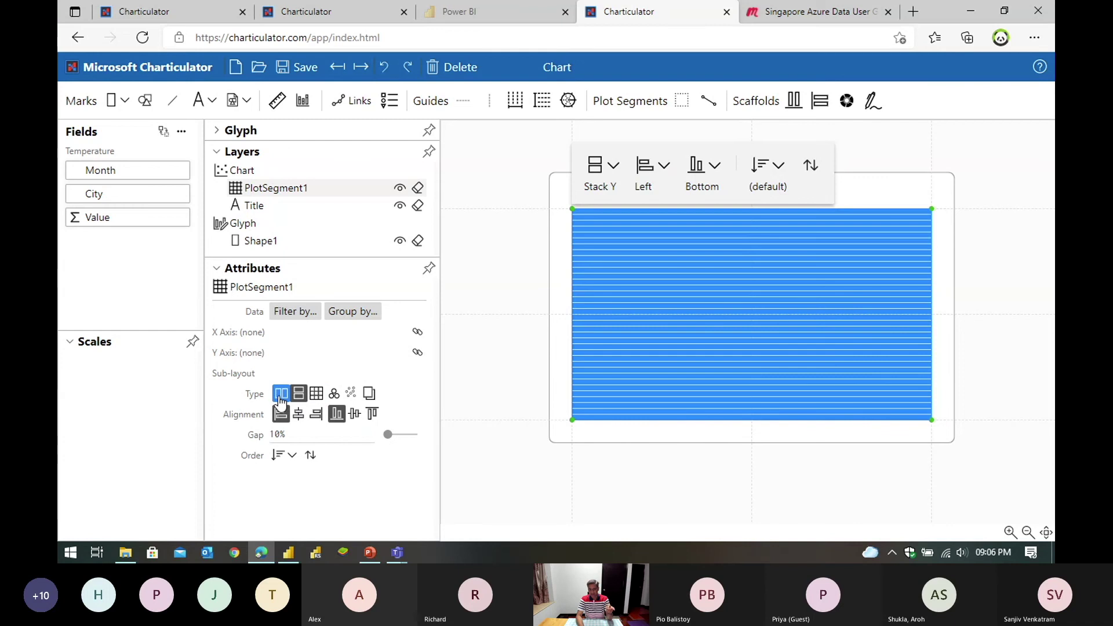
Step: Try the Grid, Packing, Jitter, Overlap and Stack X sub-layout types on the plot segment
left_click(317, 397)
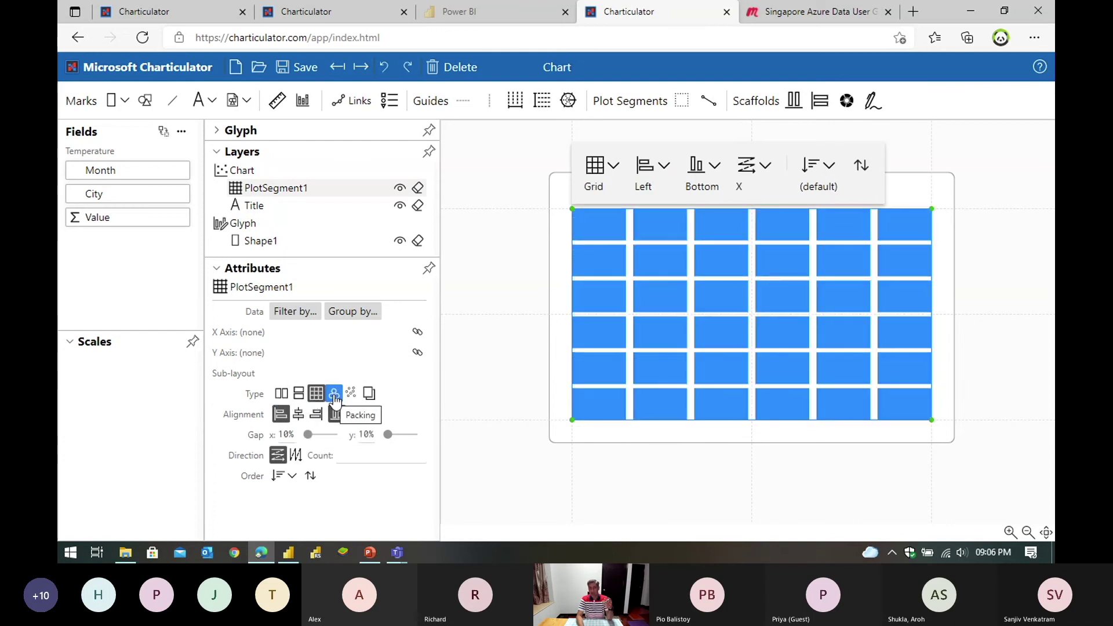
left_click(335, 396)
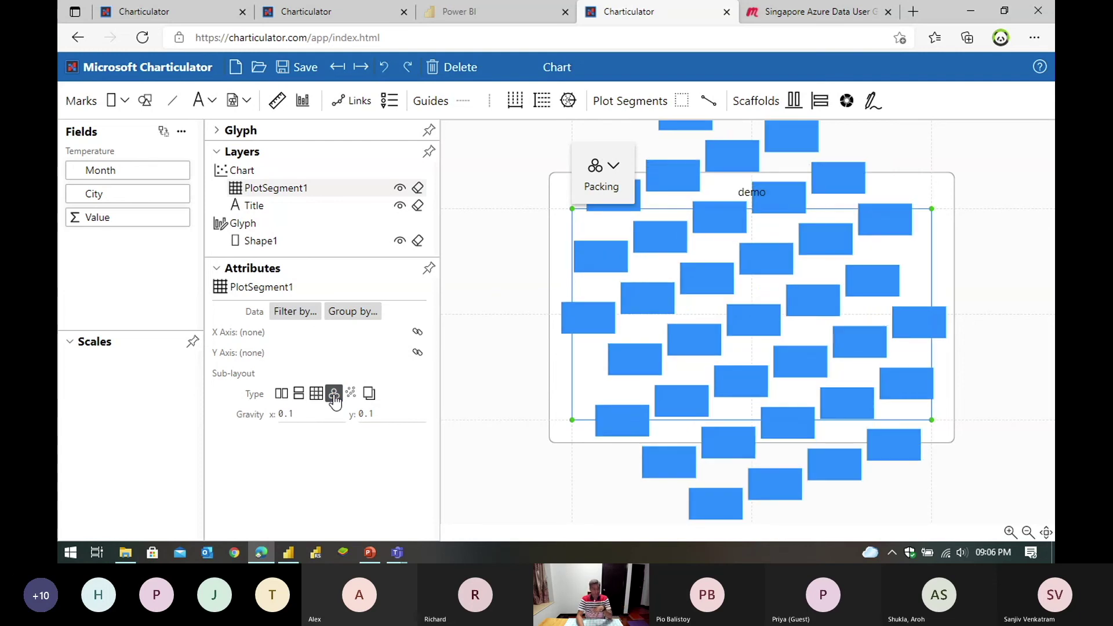
left_click(350, 394)
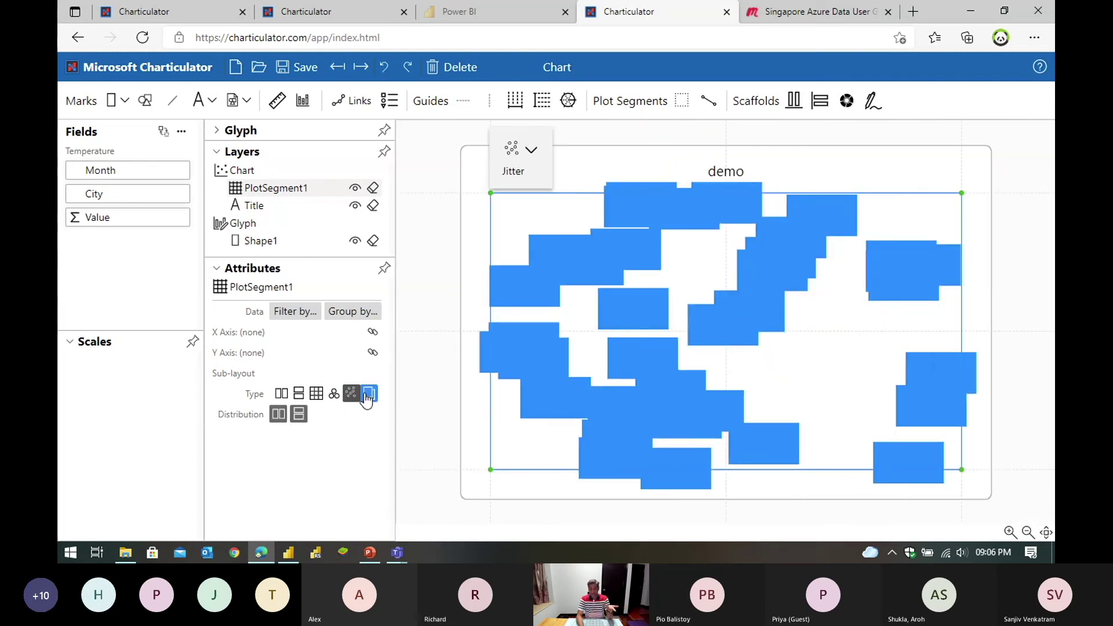
left_click(368, 395)
left_click(281, 394)
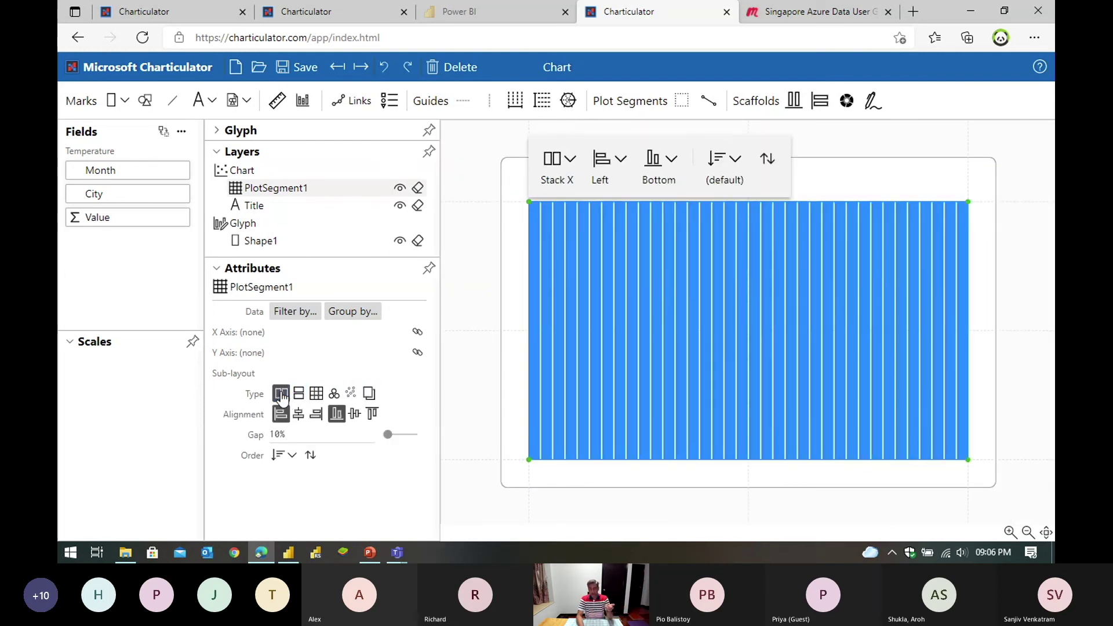
Step: Set the plot segment's sub-layout to Stack Y and apply the polar scaffold to it
left_click(298, 393)
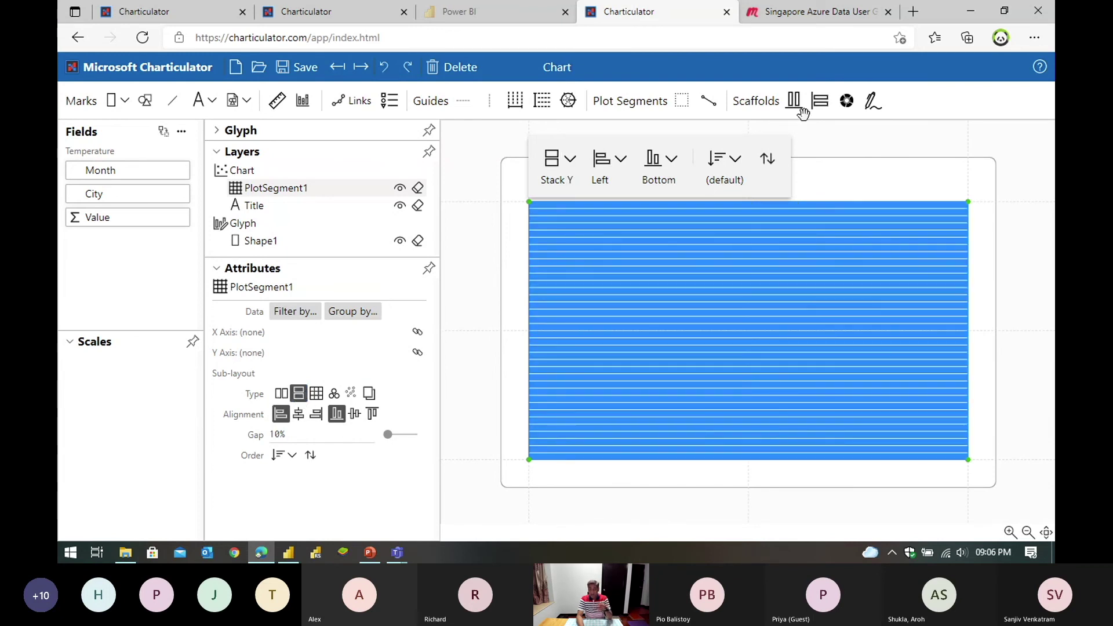
left_click_drag(846, 101, 757, 311)
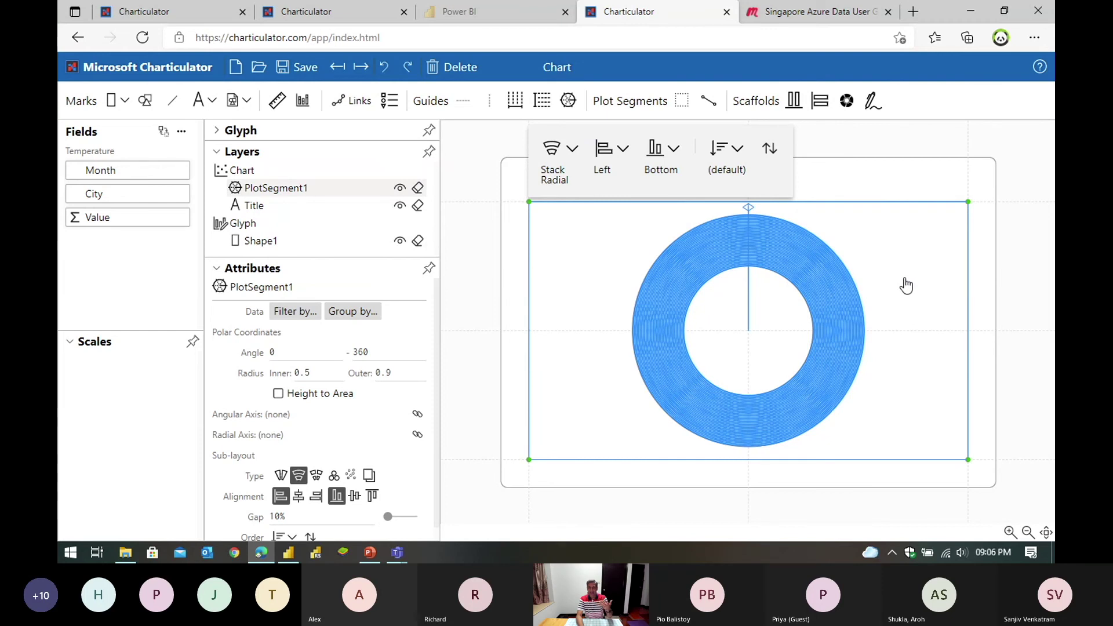
Step: Switch to the country population chart and examine the attributes of its rectangle shape and circle symbol
left_click(330, 13)
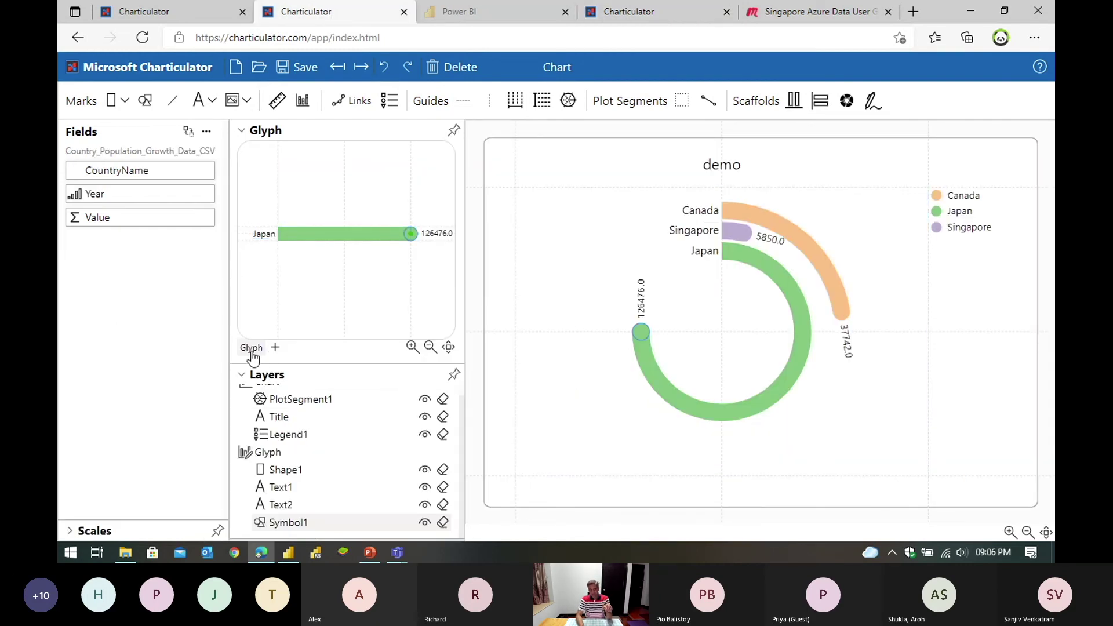
scroll(301, 412, "up", 1)
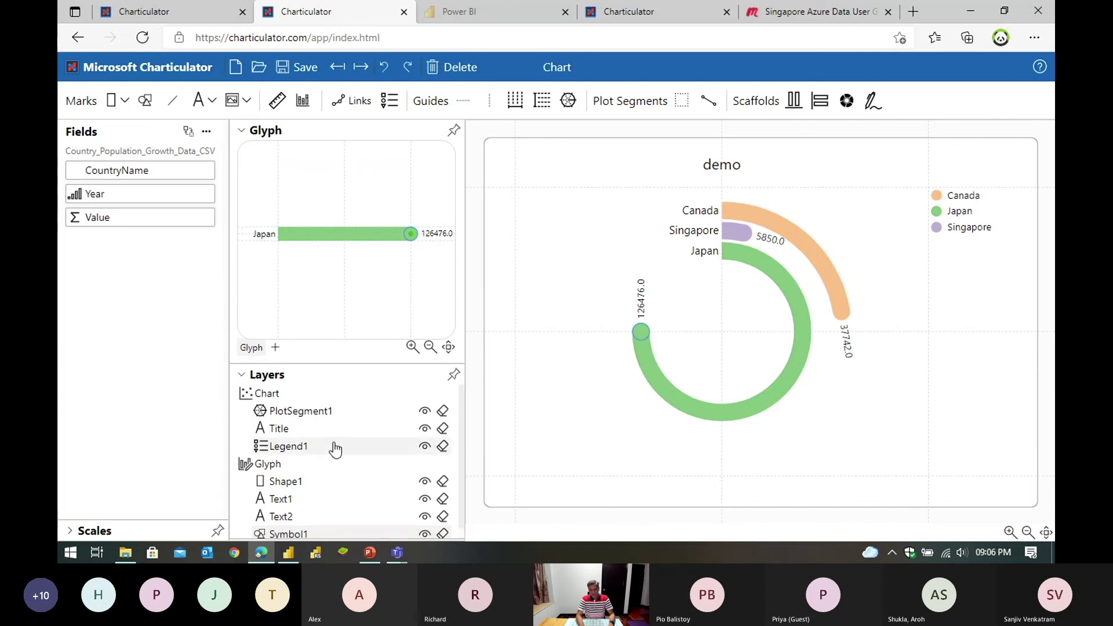
left_click(242, 132)
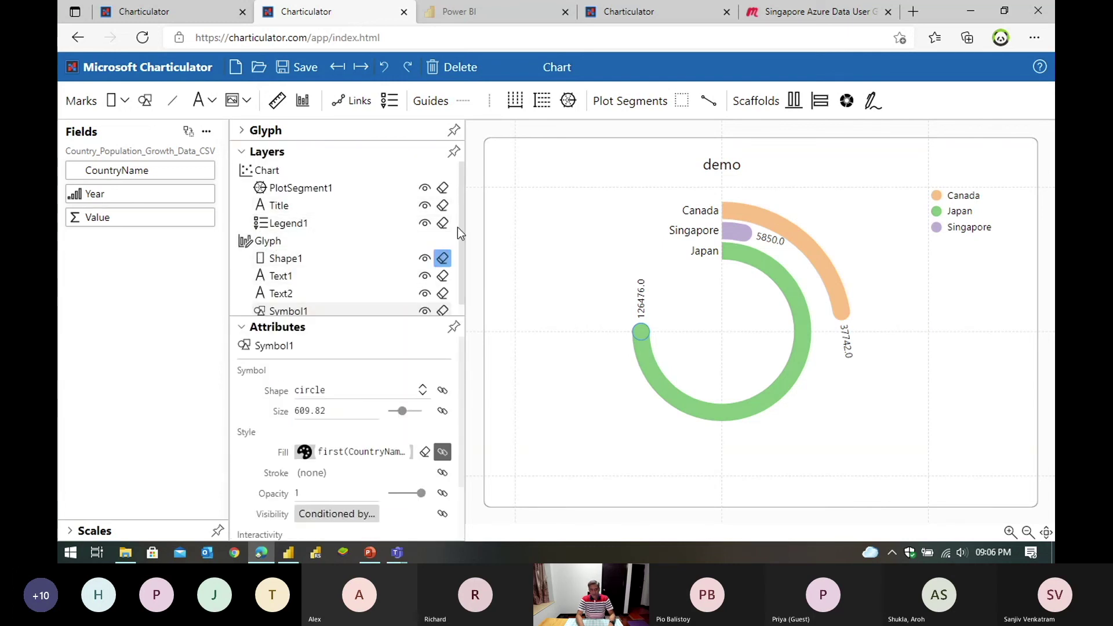
left_click(291, 261)
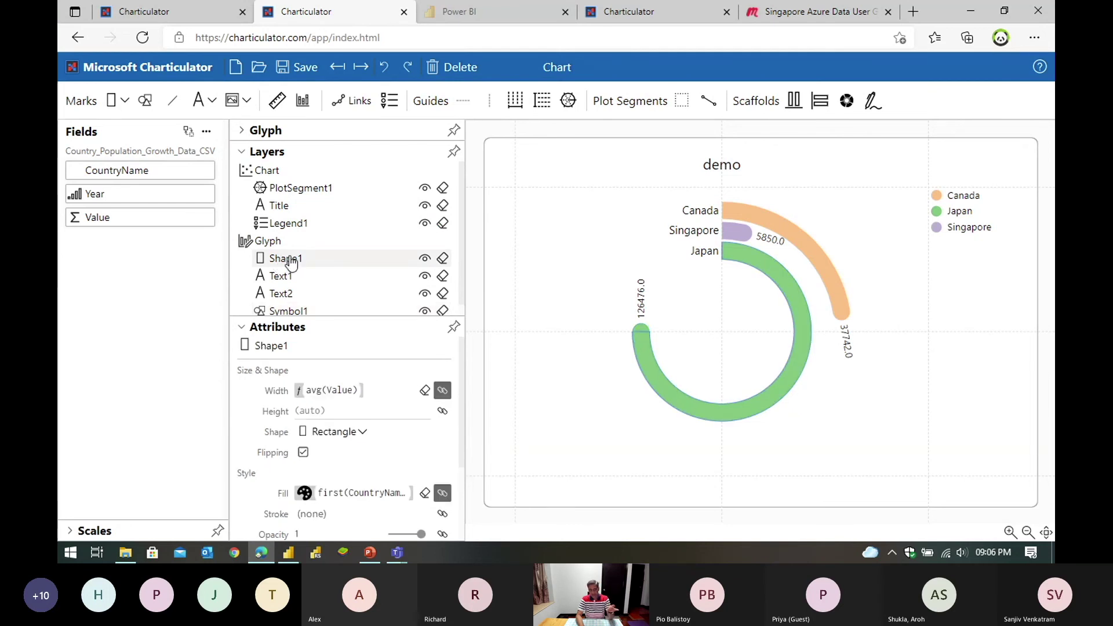
left_click(299, 312)
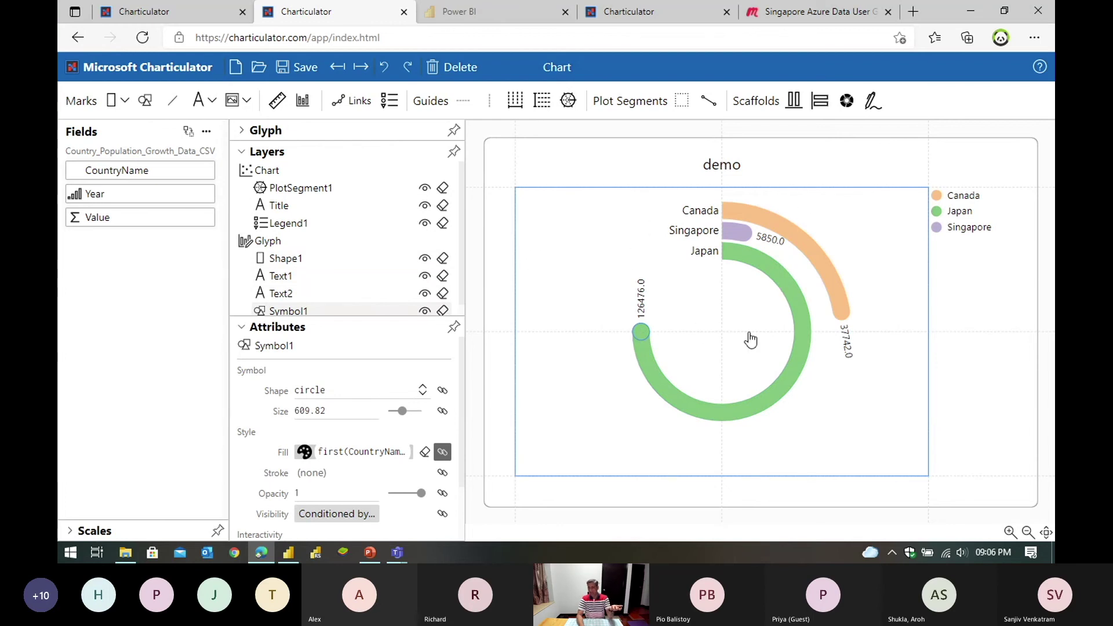
Step: Return to the Temperature chart's browser tab, search the web for charticulator and open the Charticulator home page
left_click(636, 12)
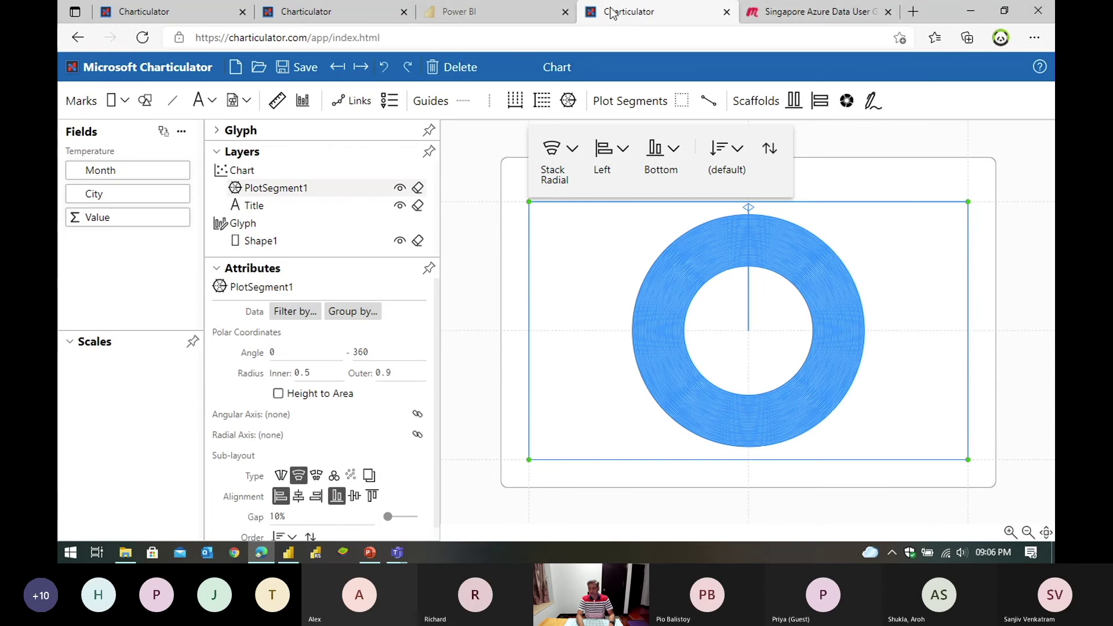
left_click(587, 35)
type("char")
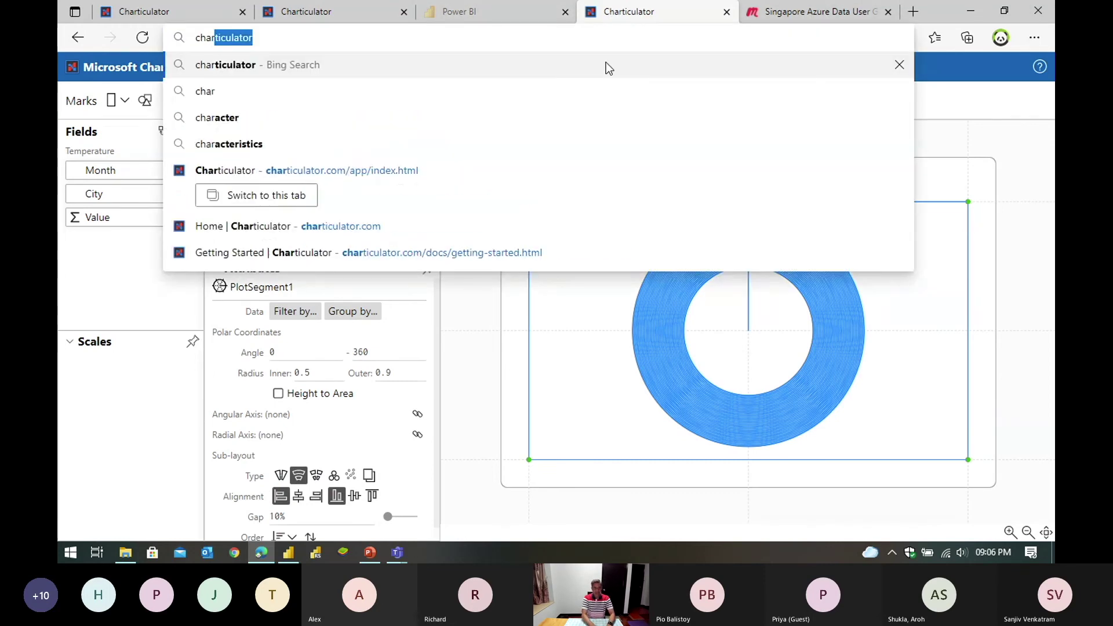
key("Return")
left_click(244, 182)
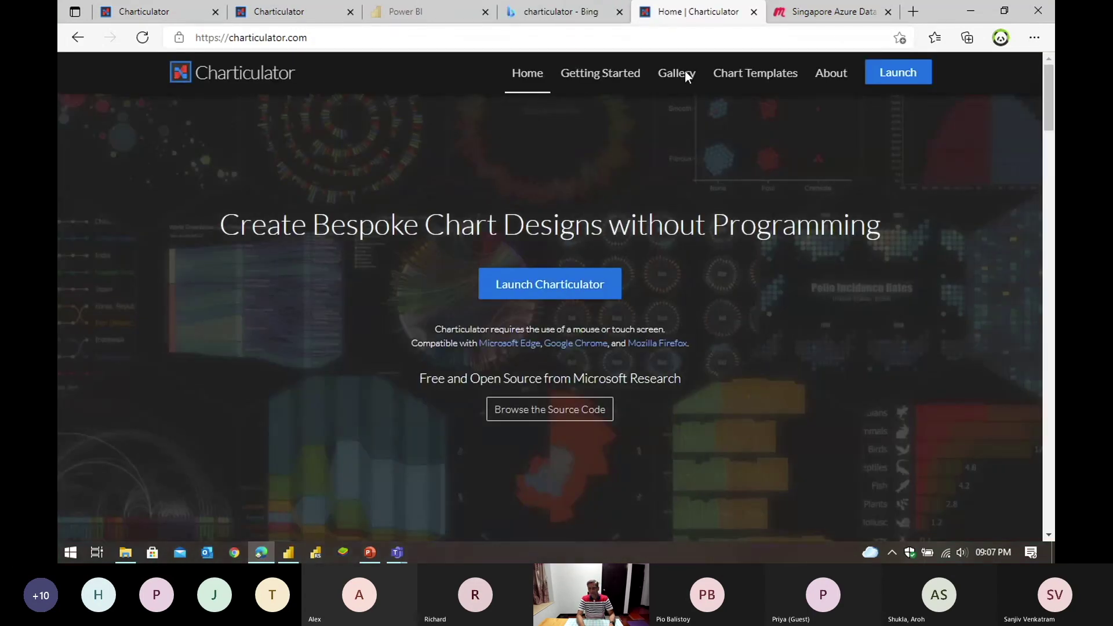
Step: Open the gallery sample Per Capita GDP of G7 Countries in 2018 (Circular layout) and examine it
left_click(686, 79)
scroll(691, 253, "down", 10)
scroll(690, 253, "down", 15)
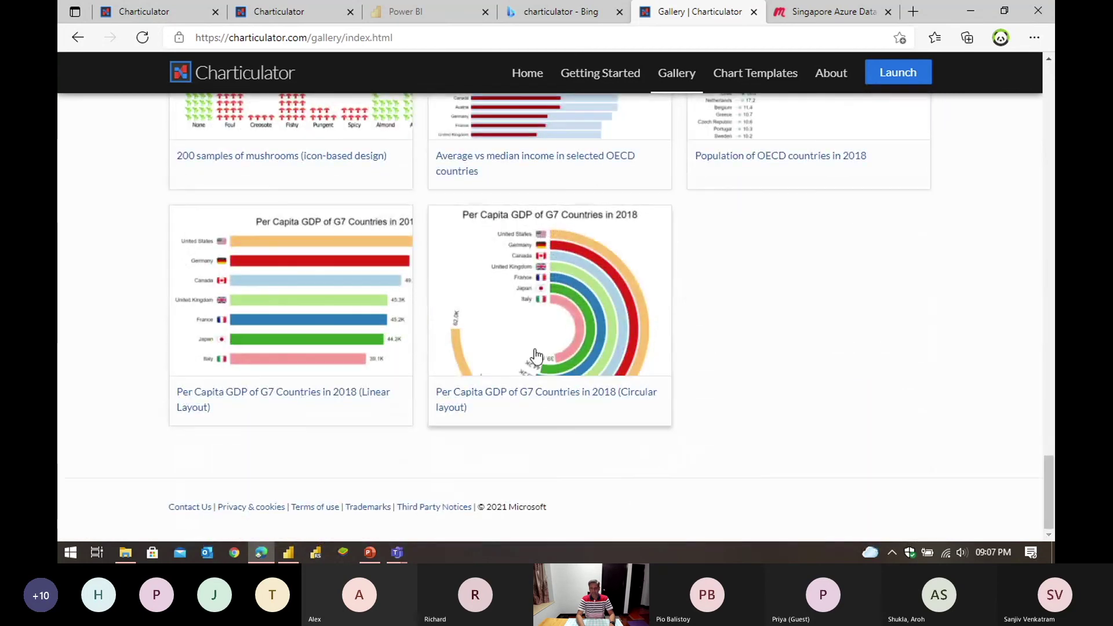
left_click(559, 302)
scroll(640, 353, "down", 2)
scroll(640, 354, "up", 2)
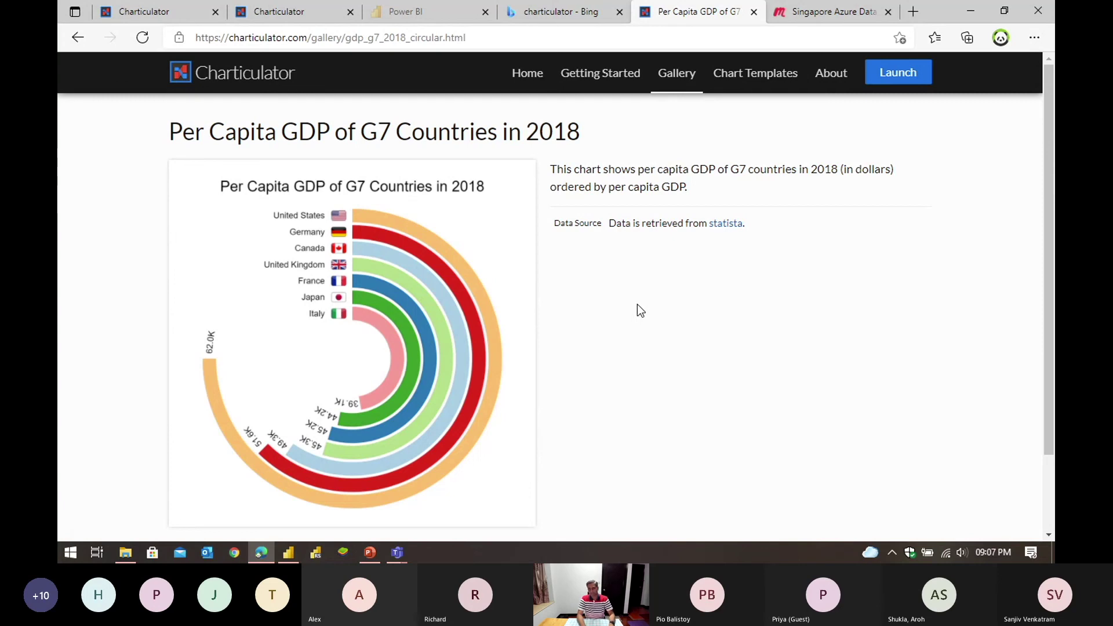
Step: Switch back to the finished country population chart in the Charticulator app
key("alt+Tab")
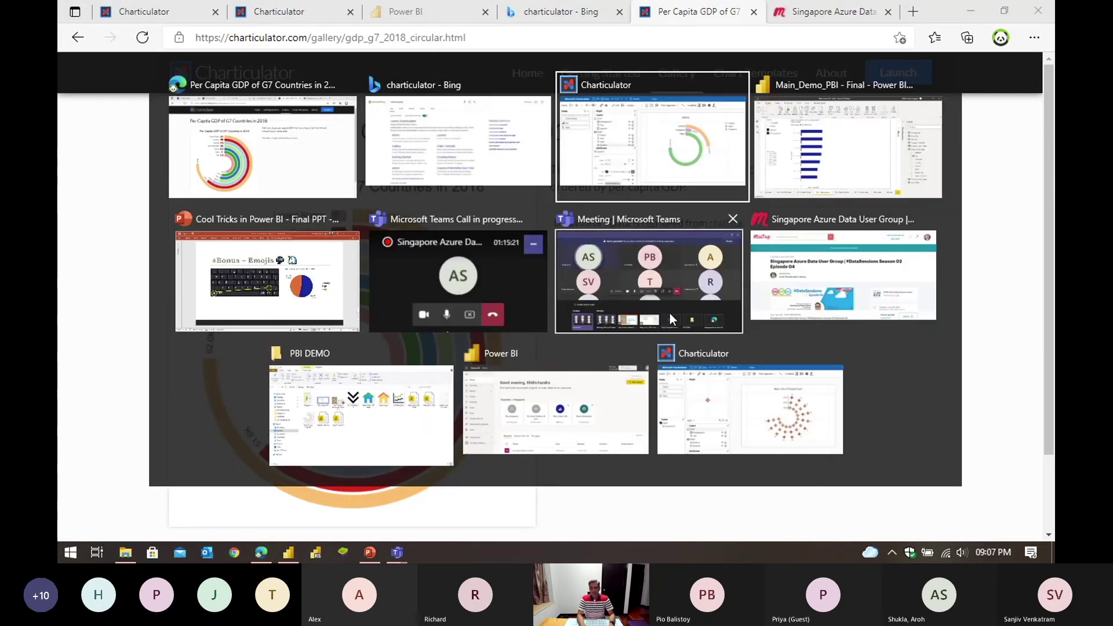
left_click(643, 133)
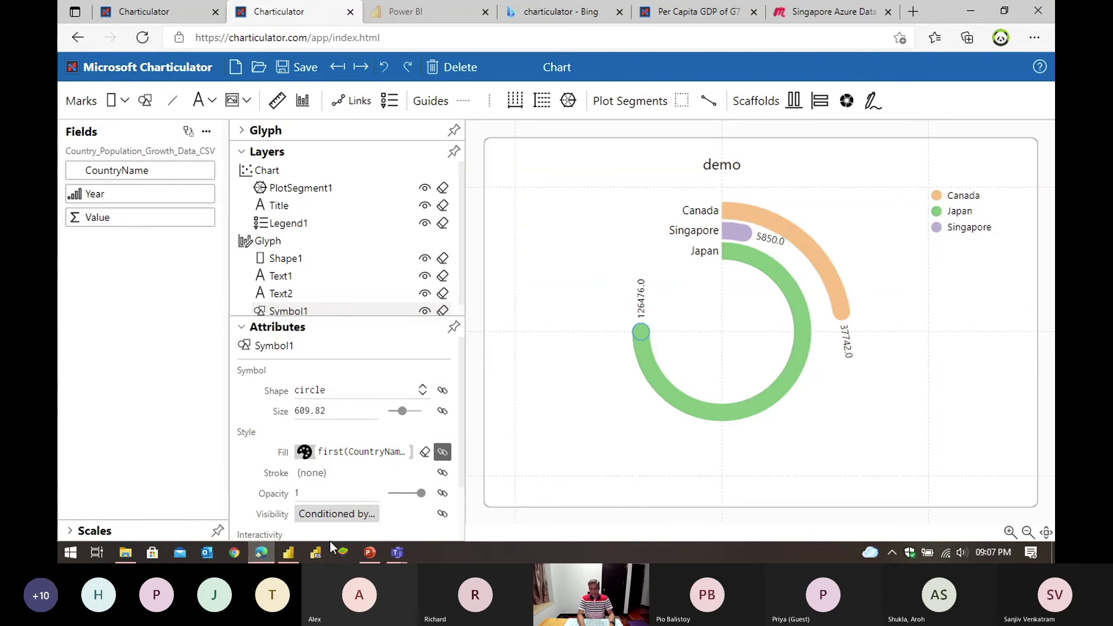
Step: Switch to the Cool Tricks in Power BI presentation in PowerPoint and go to the closing Thank You slide with the references
mouse_move(276, 554)
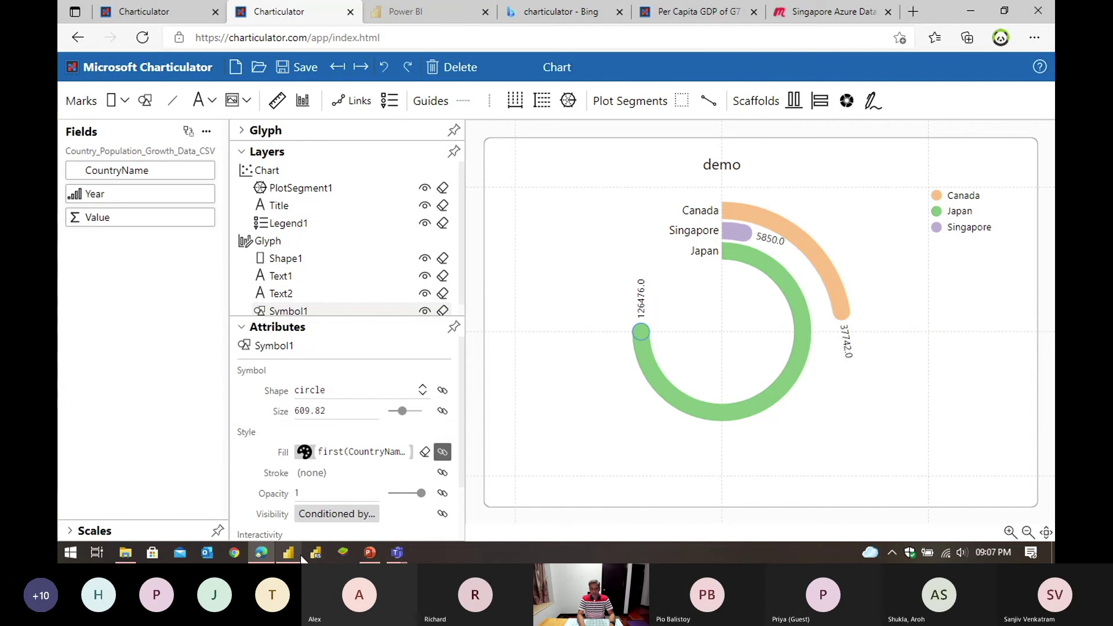
left_click(370, 554)
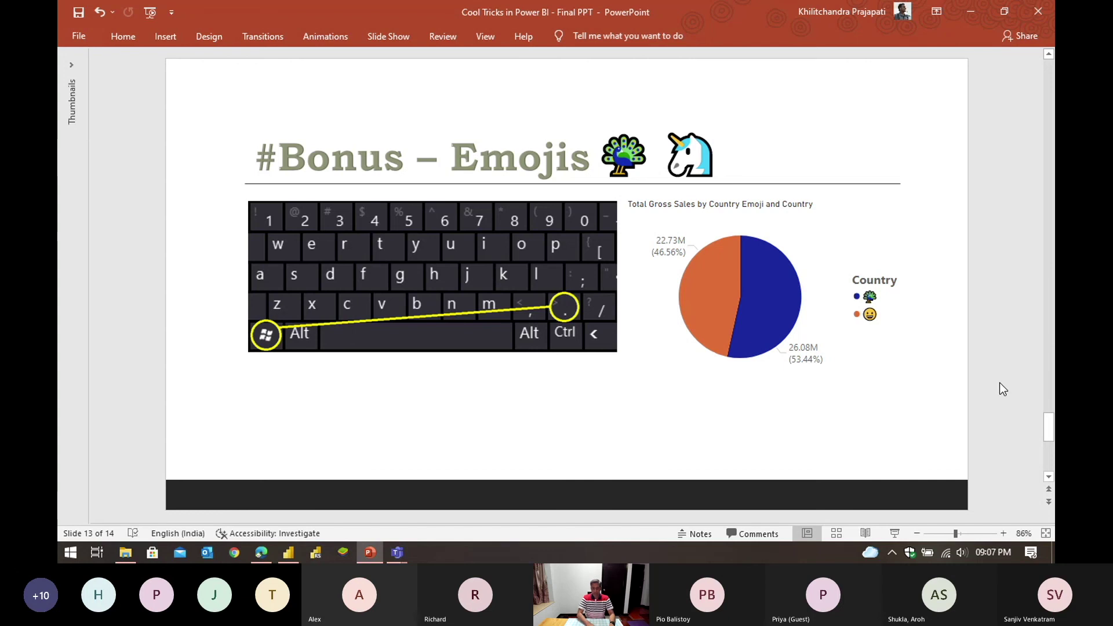
scroll(999, 383, "down", 1)
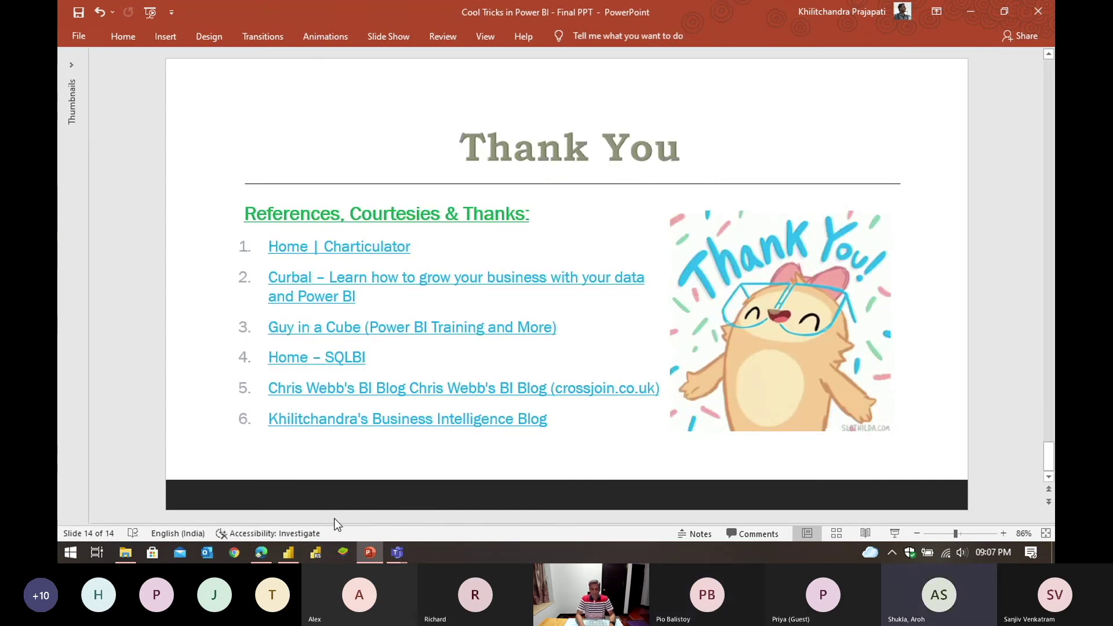
Step: Switch to the Microsoft Teams meeting window and stop sharing the screen
mouse_move(397, 553)
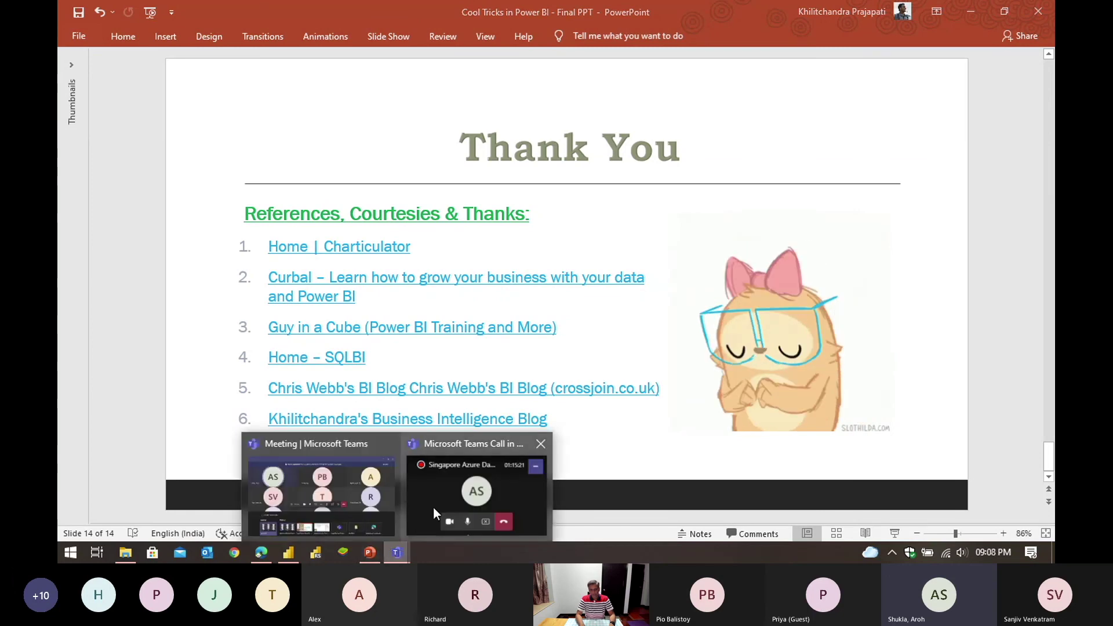
left_click(346, 489)
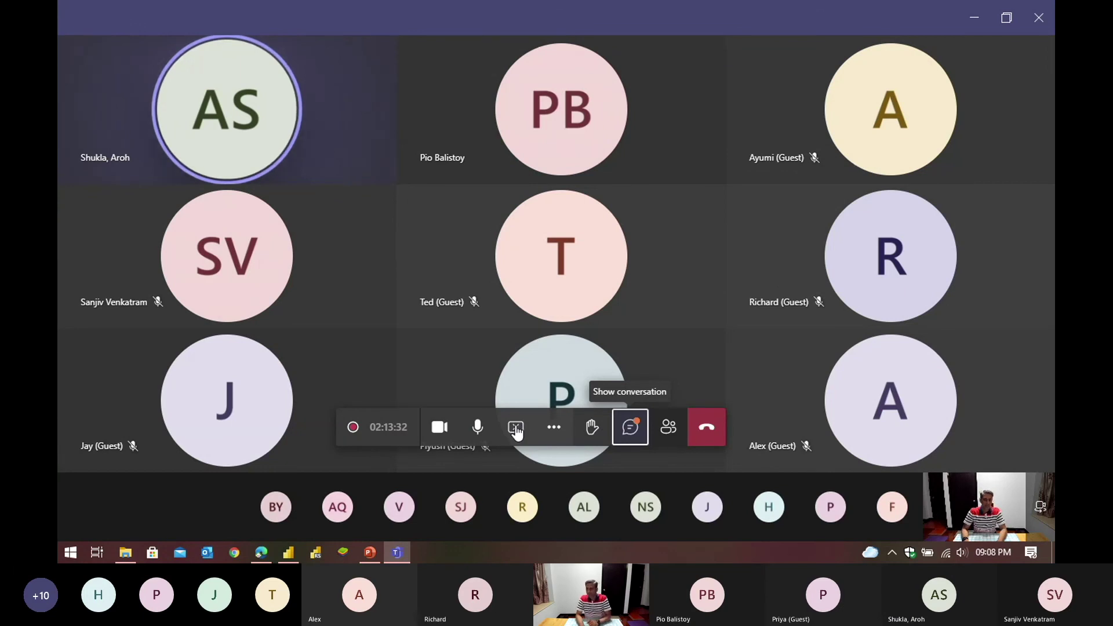
left_click(516, 432)
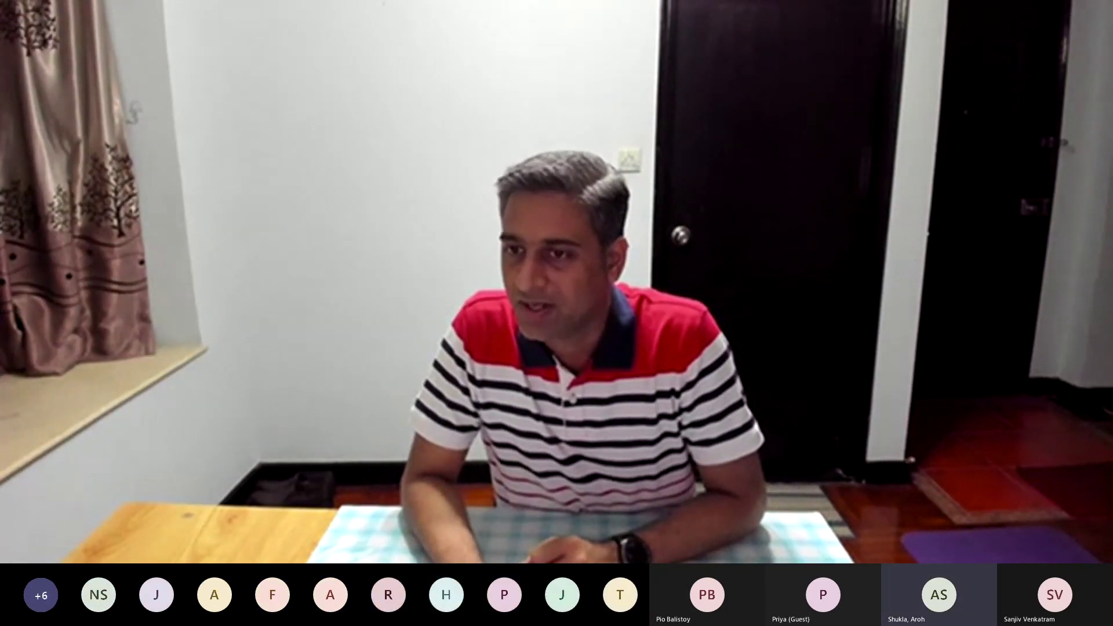